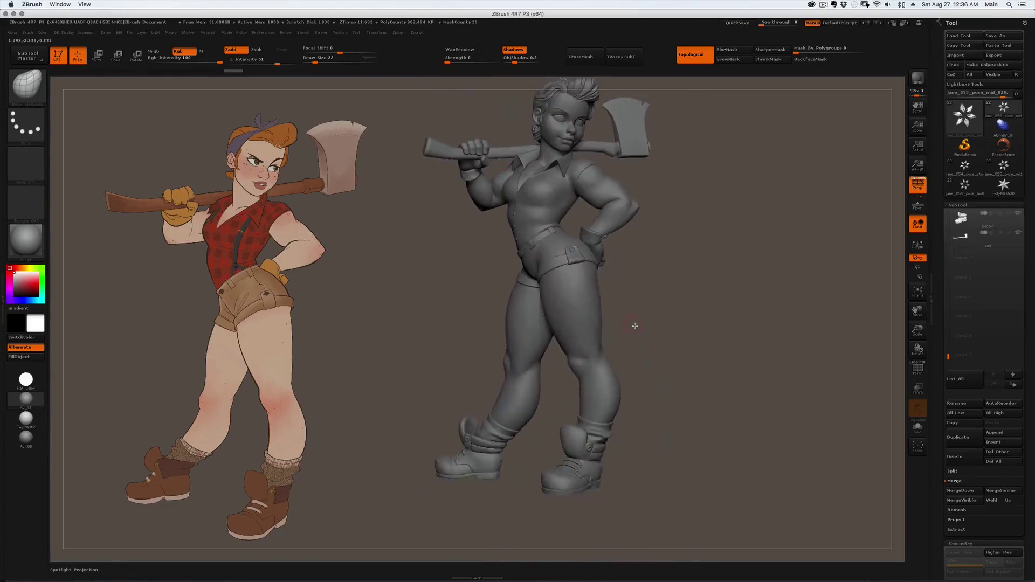
Switch between the two jane_055 pose versions beside the character drawing and hide the Spotlight reference image.
left_click(965, 165)
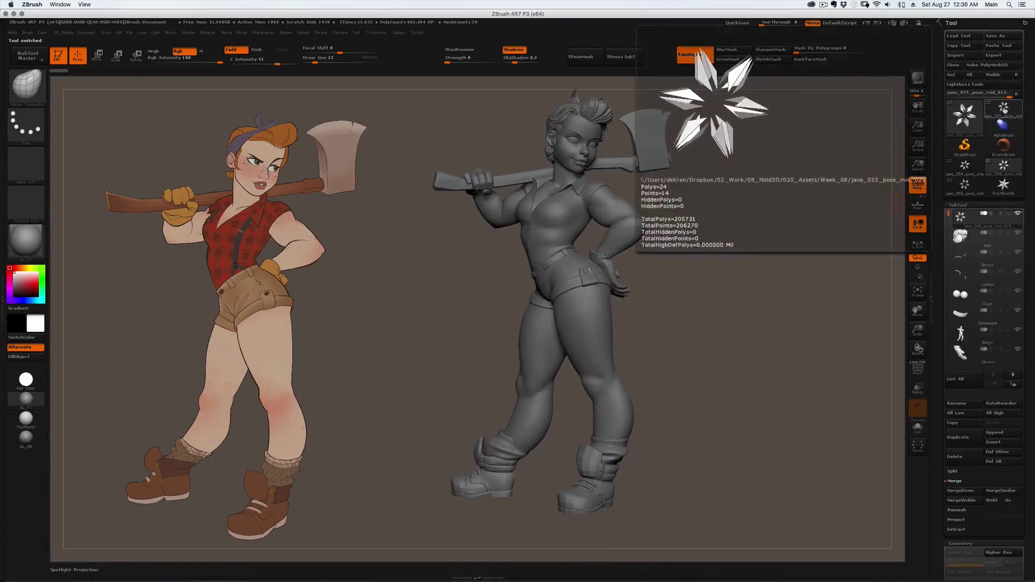
left_click(1005, 166)
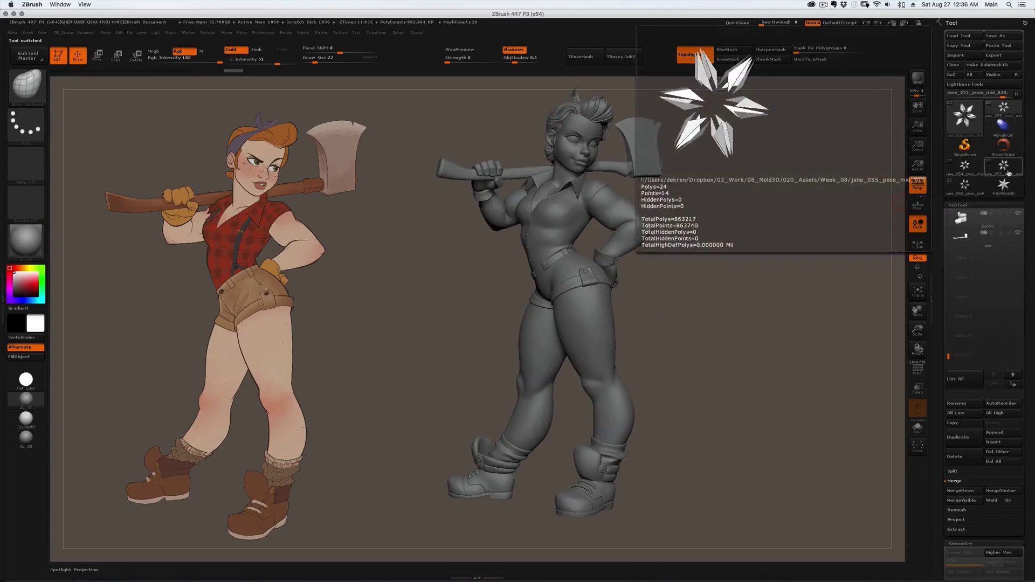
left_click(1009, 172)
mouse_move(809, 296)
left_mouse_down("alt")
mouse_move(732, 318)
mouse_move(779, 288)
left_mouse_up("alt")
key("shift+z")
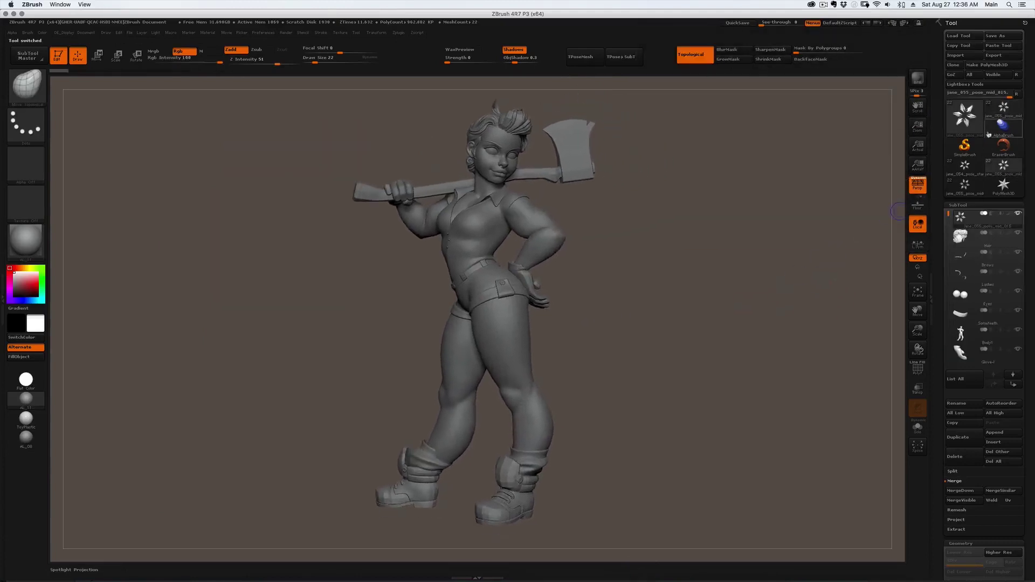
Compare the older and newer jane_055 pose versions from the front and from turned angles.
left_click(1004, 108)
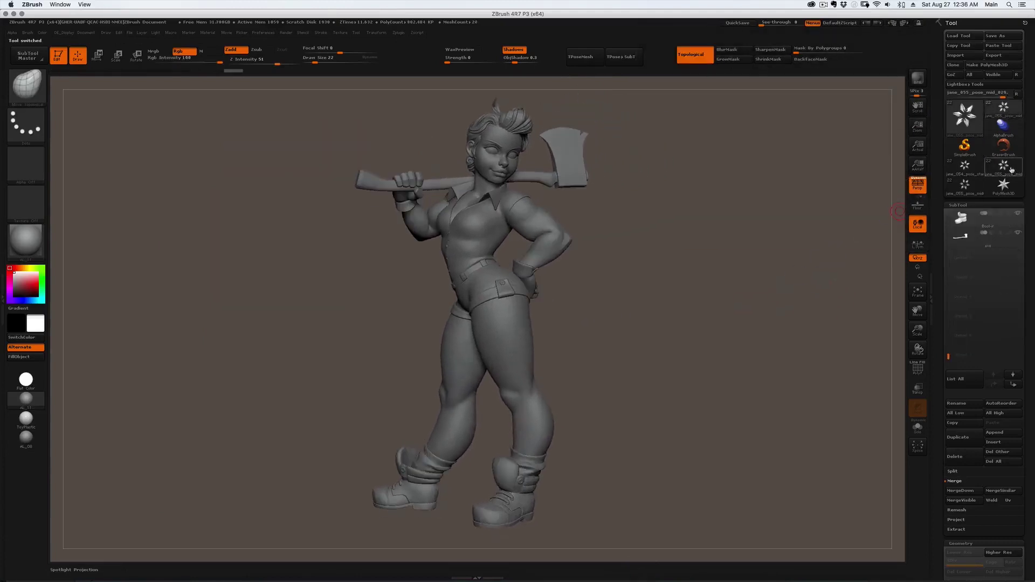
left_click(1014, 114)
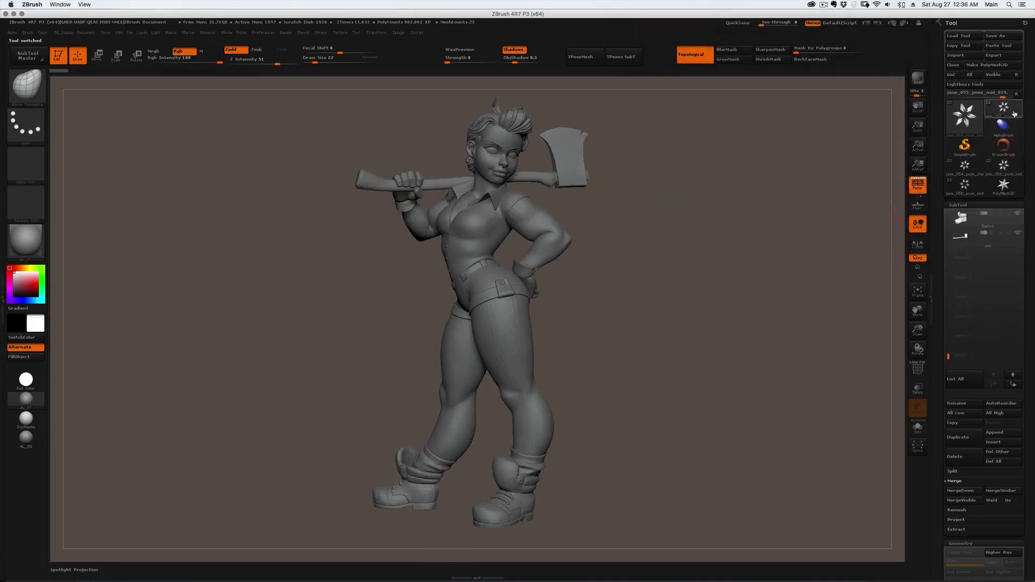
left_click(1007, 167)
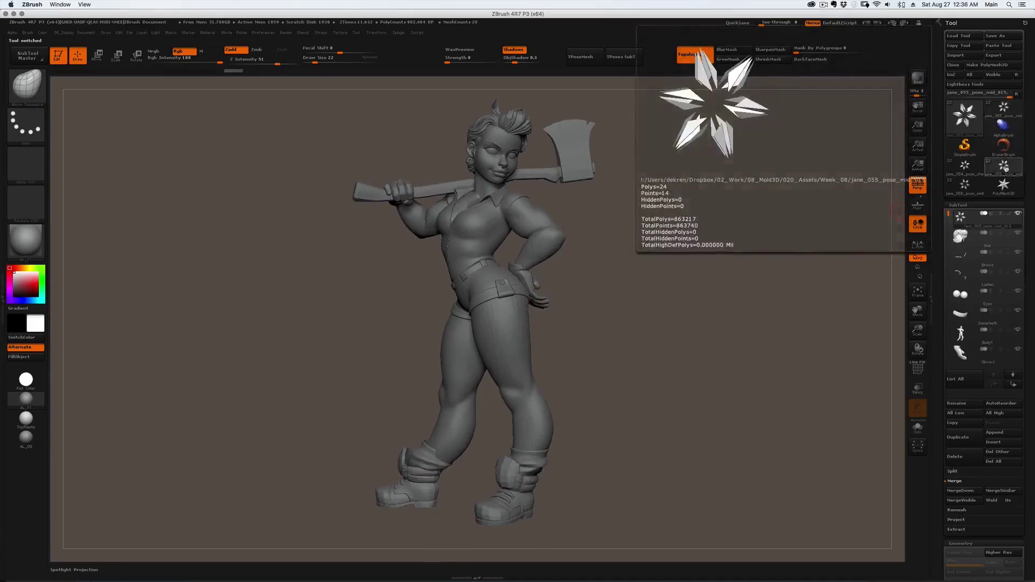
left_click(1007, 112)
mouse_move(660, 277)
left_mouse_down()
mouse_move(688, 281)
mouse_move(678, 280)
left_mouse_up()
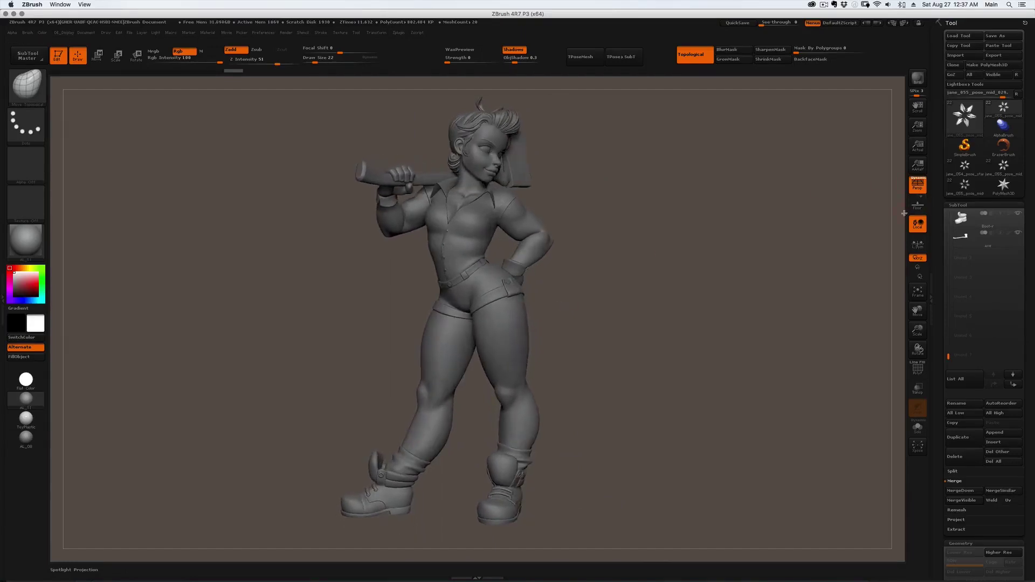
left_click(1002, 174)
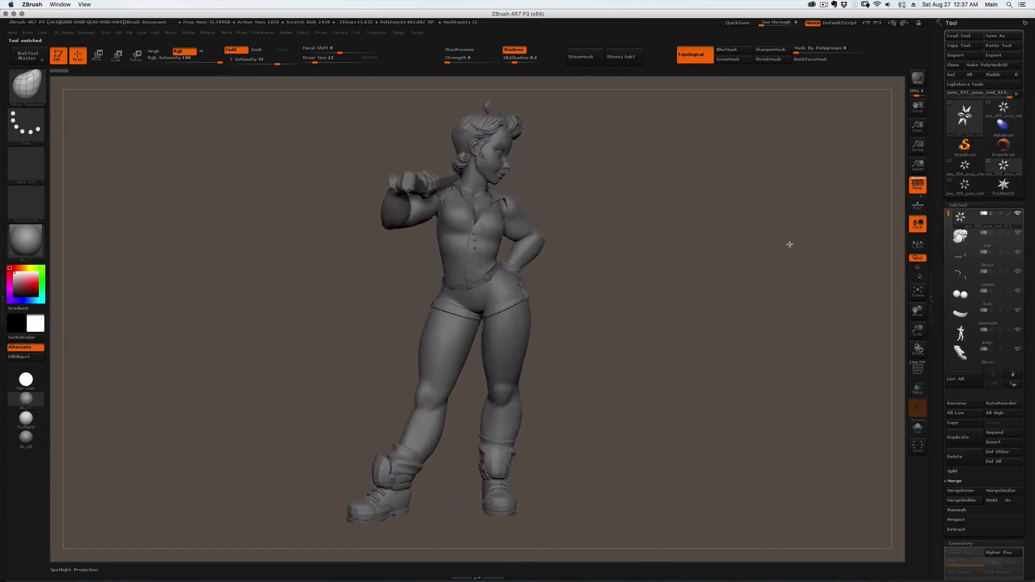
mouse_move(764, 242)
left_mouse_down()
mouse_move(749, 241)
mouse_move(814, 252)
left_mouse_up()
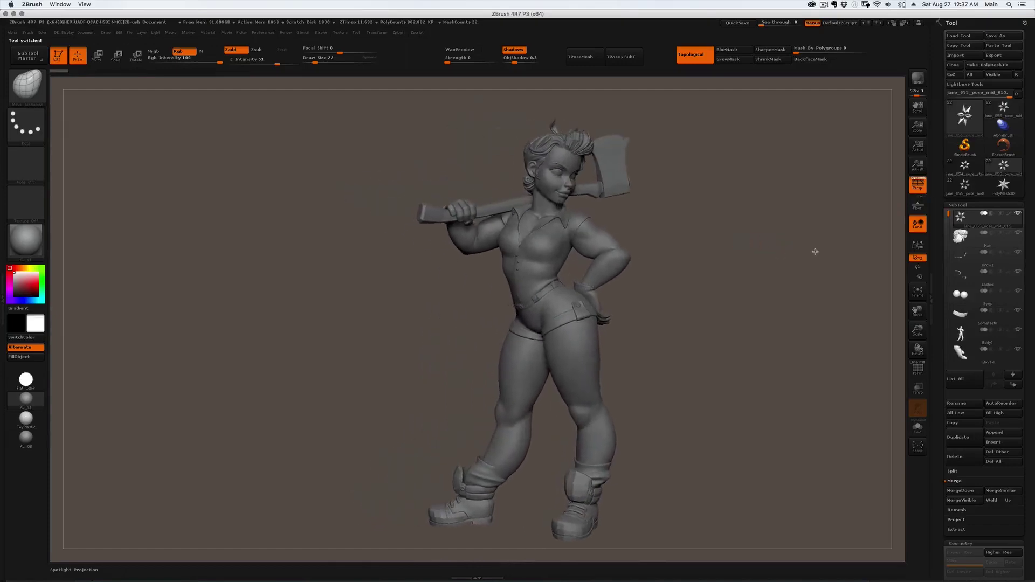
mouse_move(672, 210)
left_mouse_down("alt")
mouse_move(683, 229)
mouse_move(846, 174)
left_mouse_up("alt")
Examine the Body subtool's overall pose and the bent arm on the hip from back and front.
left_click_drag(548, 335, 586, 339)
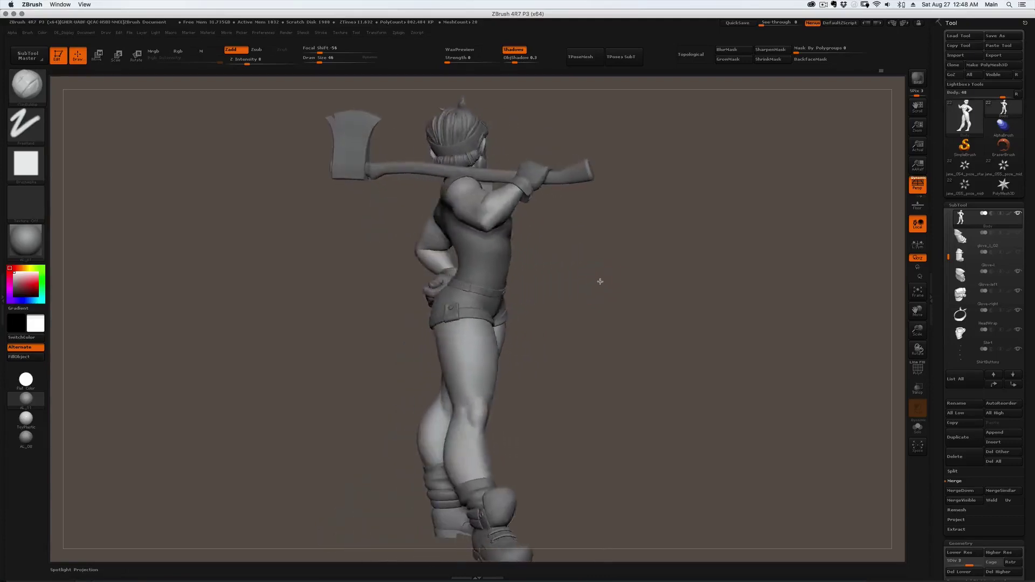
left_click_drag(601, 281, 575, 289)
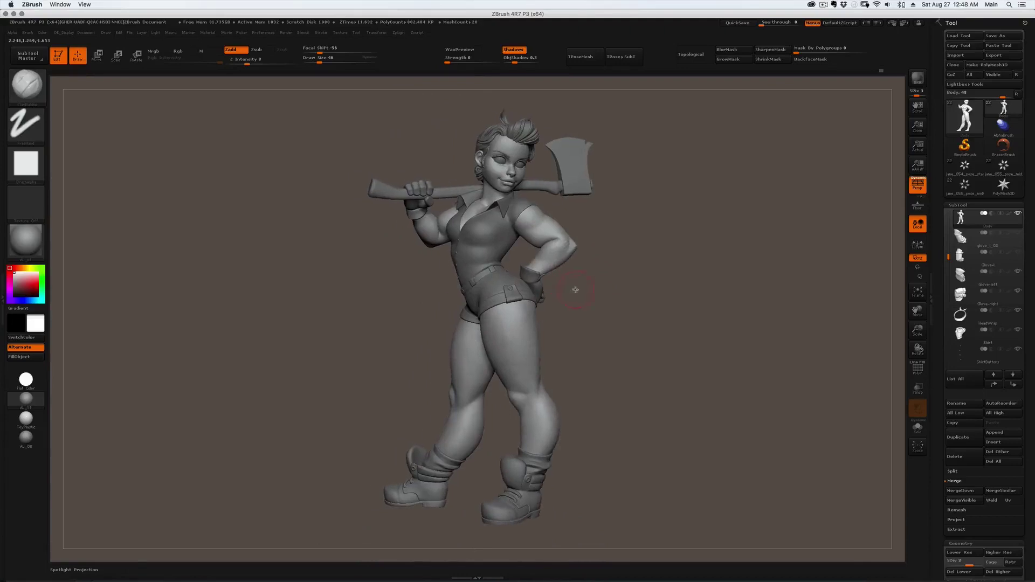
left_click_drag(596, 242, 714, 180)
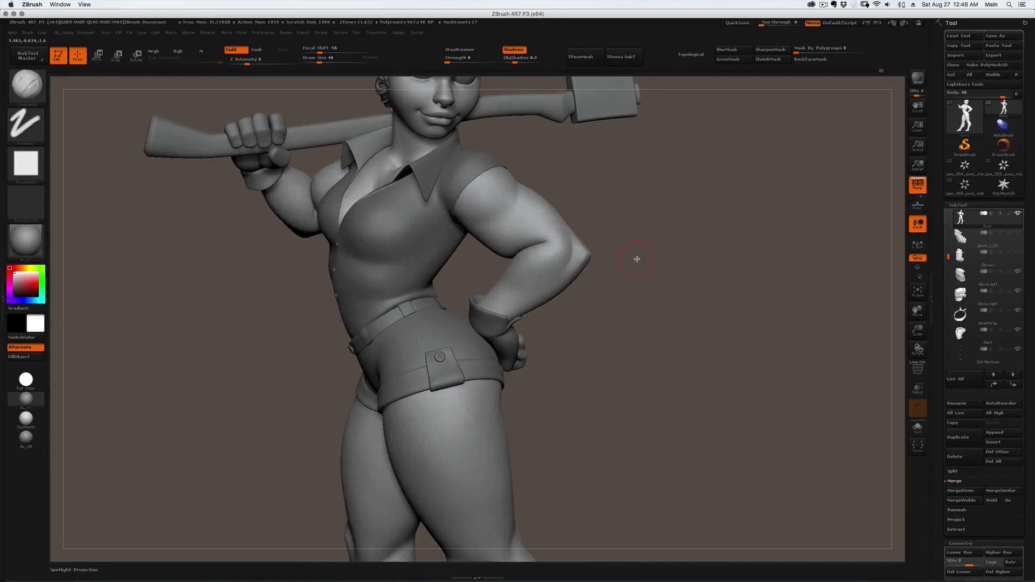
mouse_move(597, 260)
left_mouse_down()
mouse_move(593, 241)
mouse_move(584, 260)
mouse_move(594, 256)
left_mouse_up()
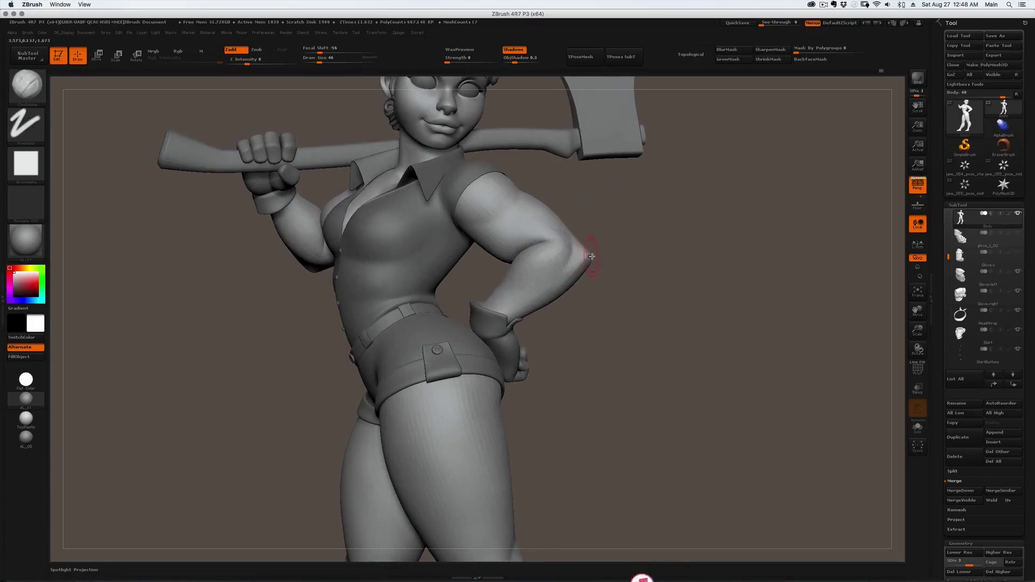
Isolate the forearm of the bent arm with a lasso selection and restore the hidden body parts.
key("ctrl+shift")
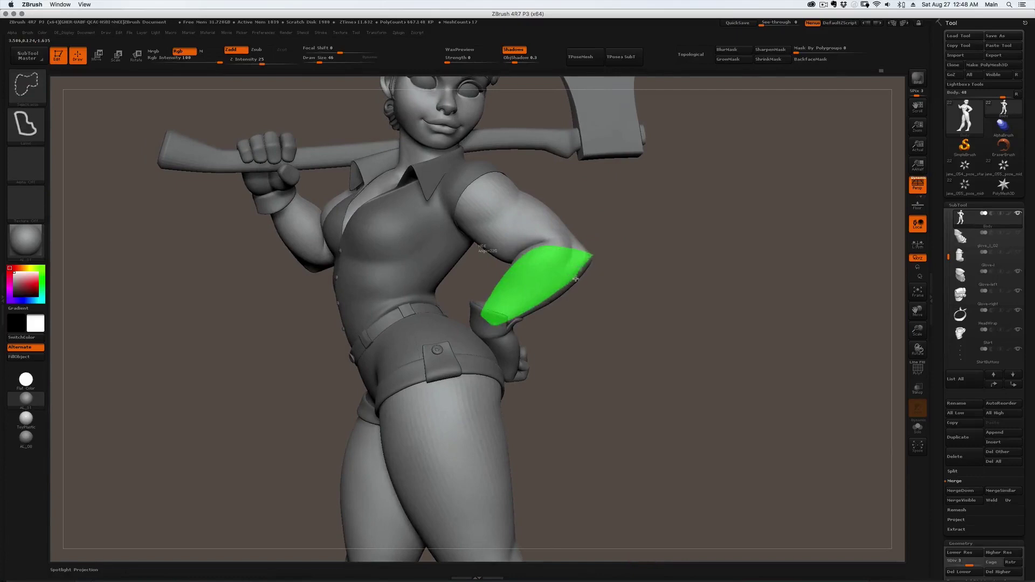
left_click_drag(586, 272, 592, 263, "ctrl+shift")
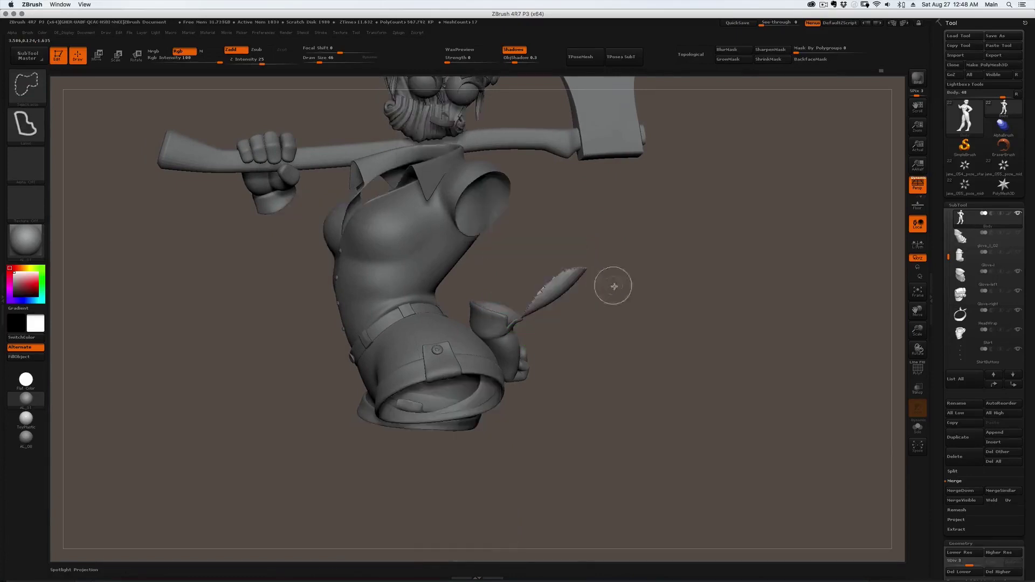
left_click(597, 278, "ctrl+shift")
right_click_drag(529, 262, 442, 249)
right_click_drag(567, 247, 587, 249)
key("ctrl+shift")
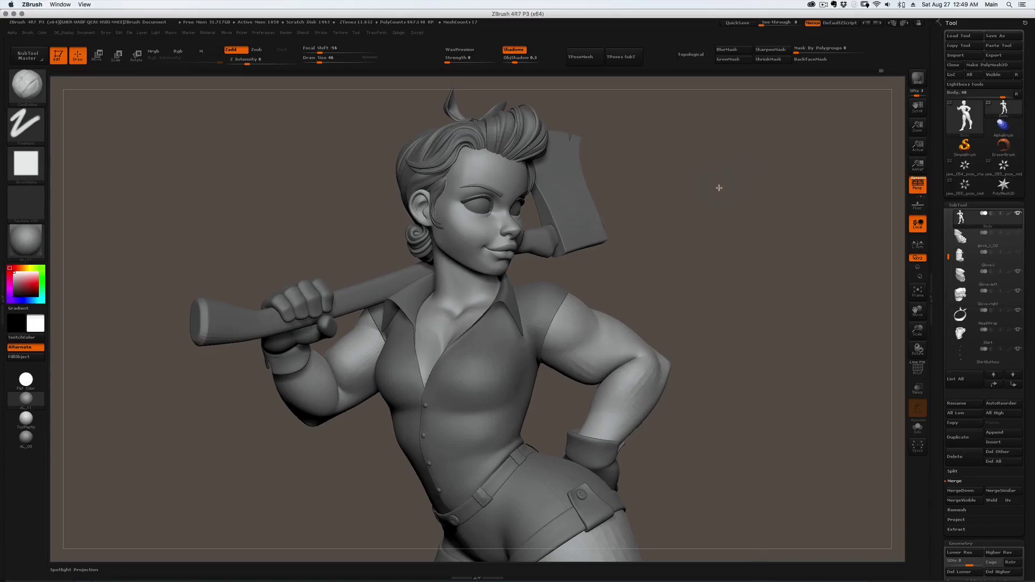
Trace the pose's flow from the head down the torso with a lasso selection.
left_click_drag(719, 187, 608, 148, "alt")
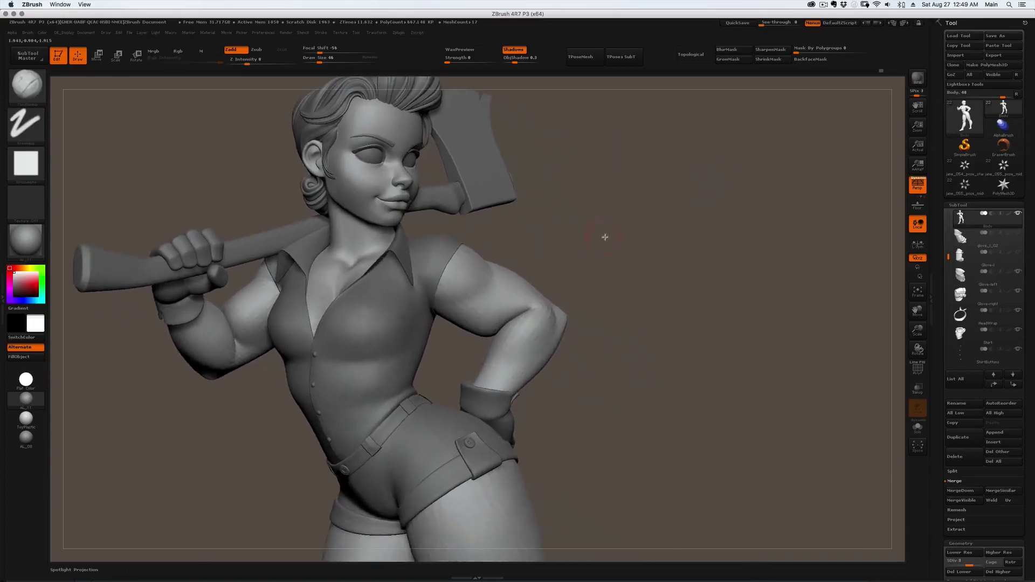
left_click_drag(605, 238, 598, 299)
key("ctrl+shift")
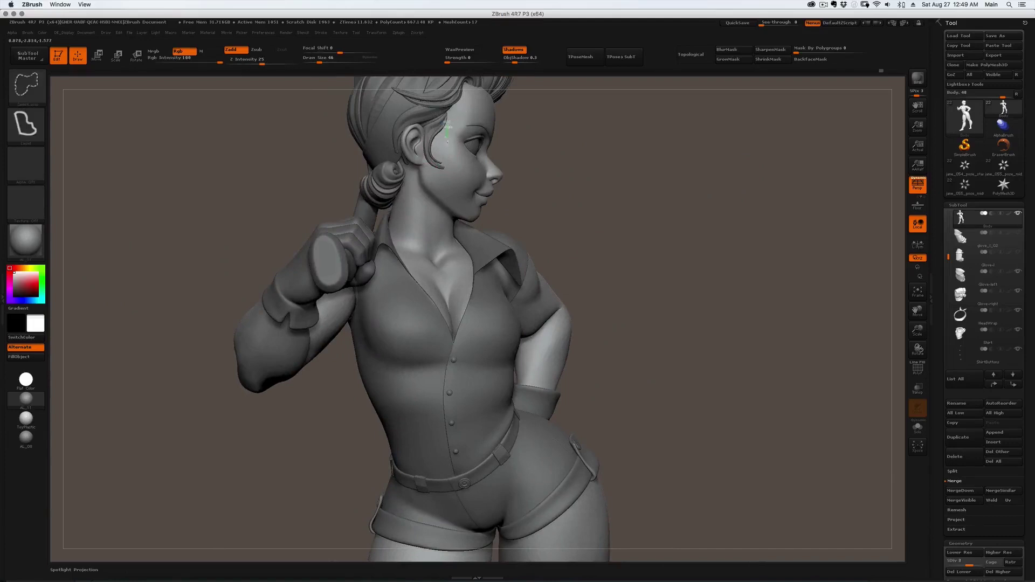
mouse_move(471, 212)
left_mouse_down("ctrl+shift")
mouse_move(558, 216)
mouse_move(555, 208)
mouse_move(536, 208)
mouse_move(638, 280)
mouse_move(615, 264)
mouse_move(633, 267)
mouse_move(642, 254)
mouse_move(608, 250)
mouse_move(640, 246)
mouse_move(615, 247)
mouse_move(626, 271)
mouse_move(640, 268)
mouse_move(622, 293)
mouse_move(657, 298)
mouse_move(652, 284)
mouse_move(684, 282)
mouse_move(665, 275)
mouse_move(559, 296)
mouse_move(576, 275)
mouse_move(592, 280)
mouse_move(564, 272)
left_mouse_up("ctrl+shift")
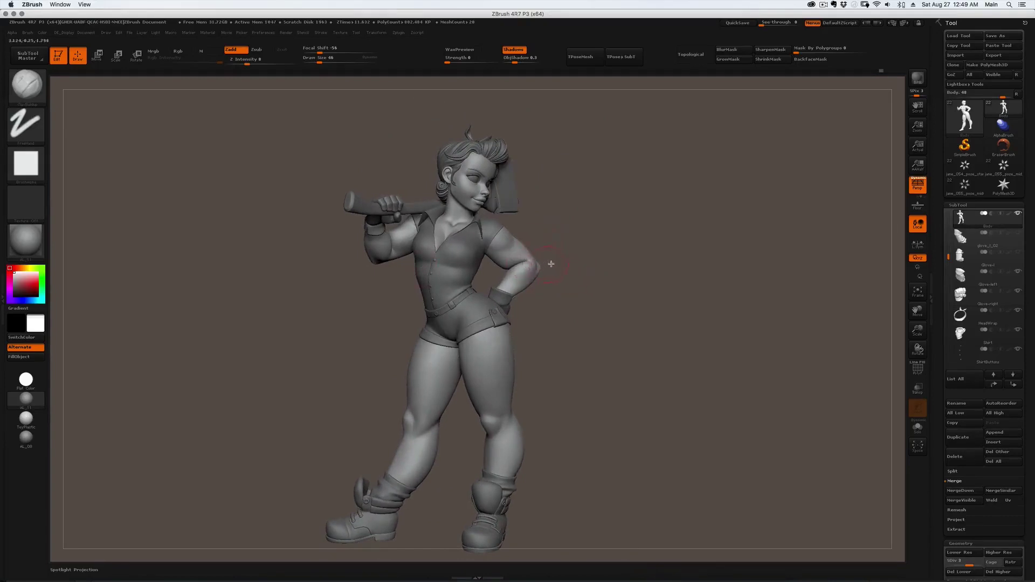
Examine the figure's legs and stance from several front angles.
mouse_move(551, 263)
left_mouse_down()
mouse_move(620, 257)
mouse_move(604, 251)
mouse_move(649, 294)
mouse_move(598, 301)
mouse_move(606, 280)
mouse_move(552, 295)
mouse_move(565, 319)
mouse_move(572, 304)
mouse_move(589, 327)
mouse_move(569, 320)
mouse_move(570, 349)
mouse_move(518, 354)
mouse_move(533, 365)
left_mouse_up()
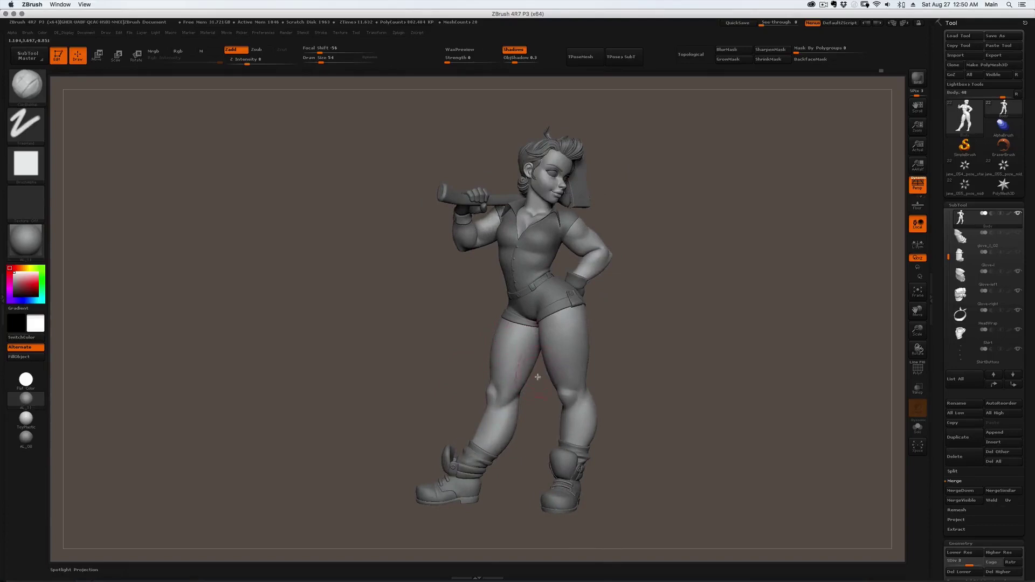
right_click_drag(538, 377, 546, 384)
right_click_drag(592, 346, 583, 344)
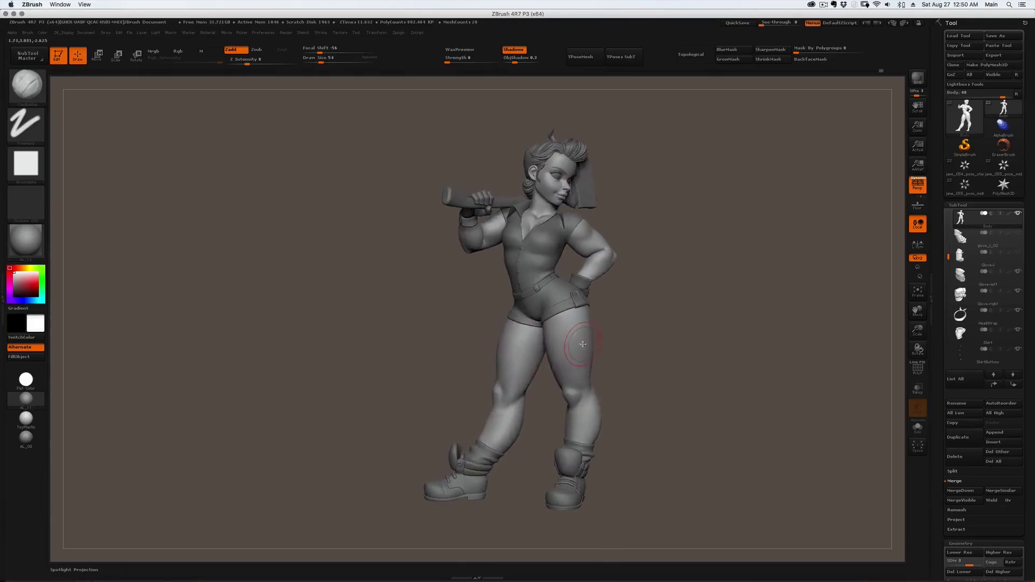
mouse_move(748, 261)
left_mouse_down()
mouse_move(620, 303)
mouse_move(585, 372)
mouse_move(573, 354)
mouse_move(575, 381)
left_mouse_up()
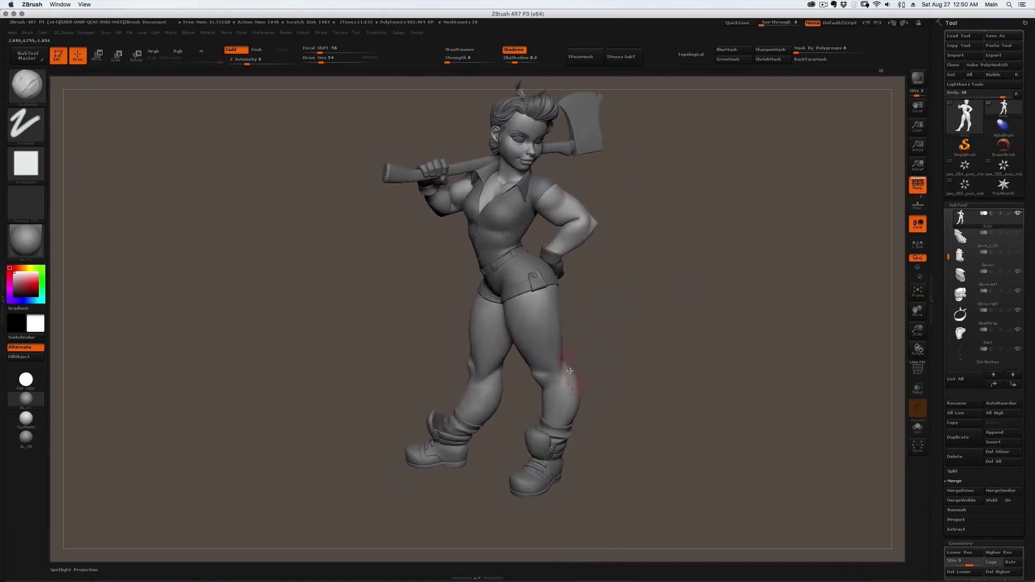
Make the shorts the active subtool and raise them to a higher subdivision level.
mouse_move(573, 361)
right_mouse_down()
mouse_move(558, 350)
mouse_move(573, 342)
mouse_move(545, 290)
mouse_move(562, 340)
right_mouse_up()
mouse_move(525, 299)
right_mouse_down("ctrl")
mouse_move(524, 278)
mouse_move(527, 292)
right_mouse_up("ctrl")
left_click(532, 302, "alt")
key("d")
left_click_drag(531, 302, 538, 270)
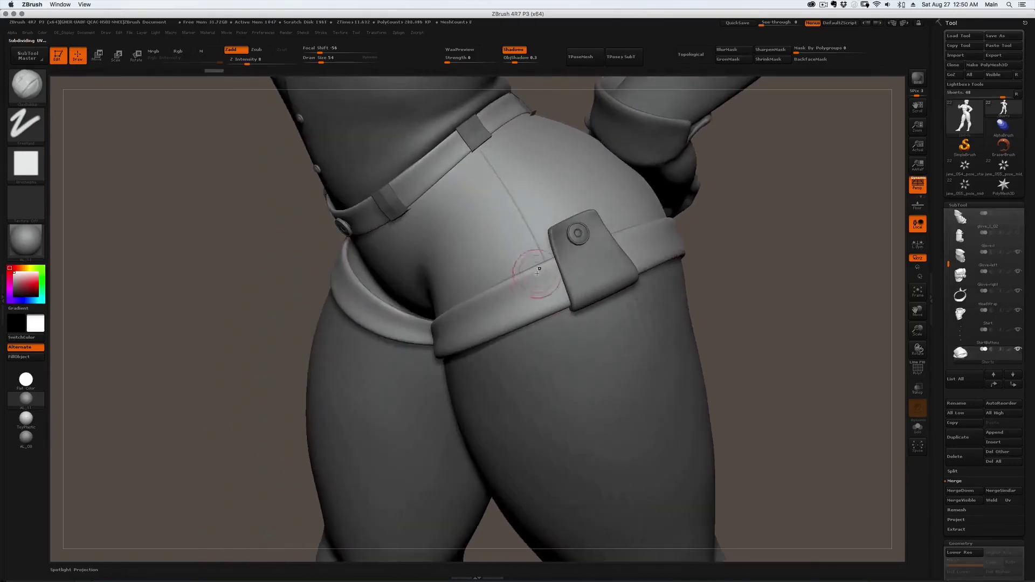
Examine the waistband, belt loops and leg cuffs of the shorts from the front and sides.
right_click_drag(561, 312, 639, 360, "alt")
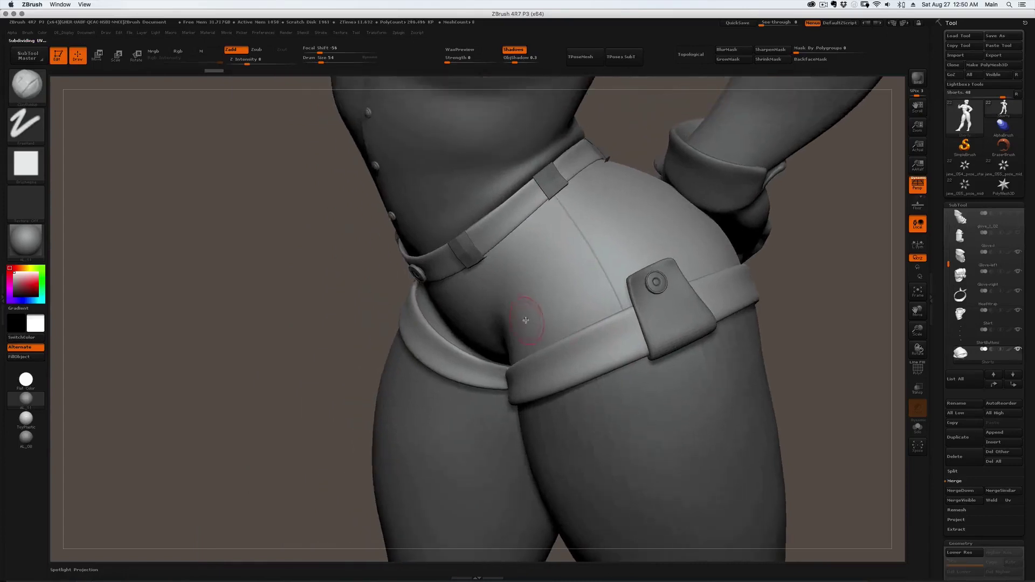
right_click_drag(524, 322, 596, 307)
right_click_drag(444, 299, 462, 318)
right_click_drag(372, 313, 432, 298)
right_click_drag(416, 339, 414, 295, "ctrl")
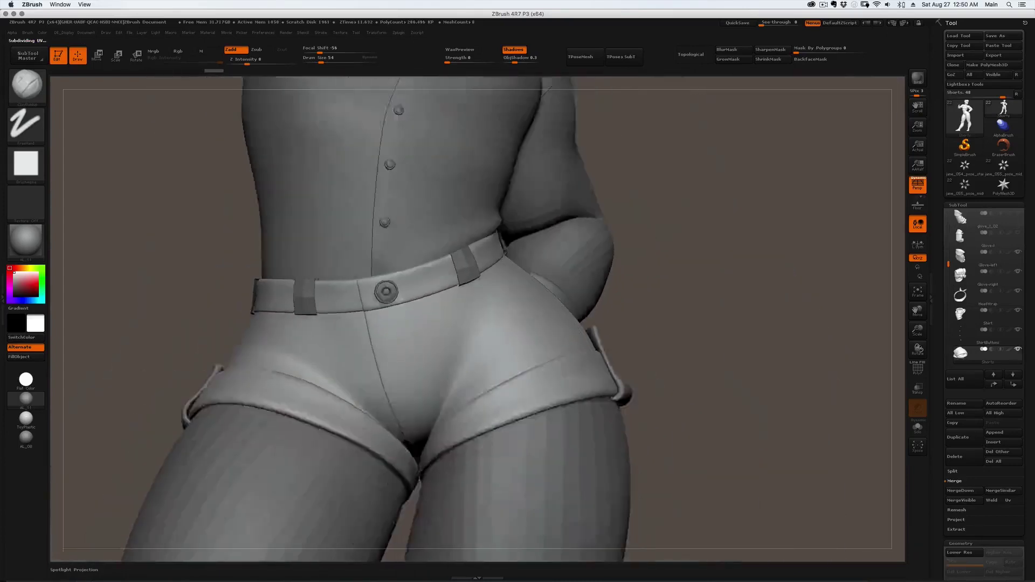
right_click_drag(353, 318, 478, 286)
mouse_move(477, 286)
left_mouse_down()
mouse_move(439, 301)
mouse_move(443, 325)
mouse_move(430, 325)
mouse_move(462, 308)
mouse_move(446, 296)
mouse_move(443, 310)
left_mouse_up()
right_click_drag(443, 309, 445, 311)
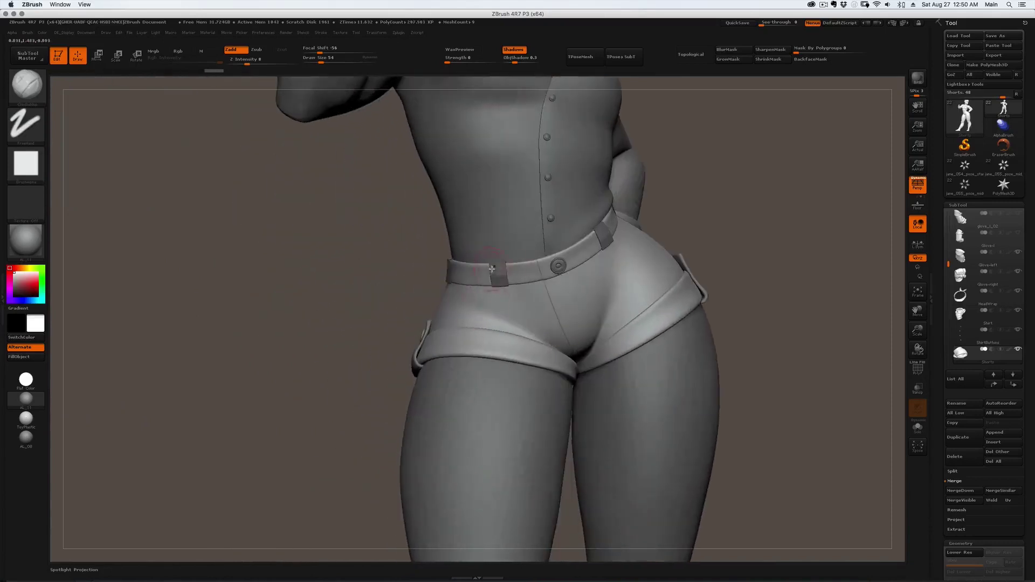
mouse_move(507, 289)
right_mouse_down()
mouse_move(495, 293)
mouse_move(501, 264)
mouse_move(561, 296)
mouse_move(550, 299)
right_mouse_up()
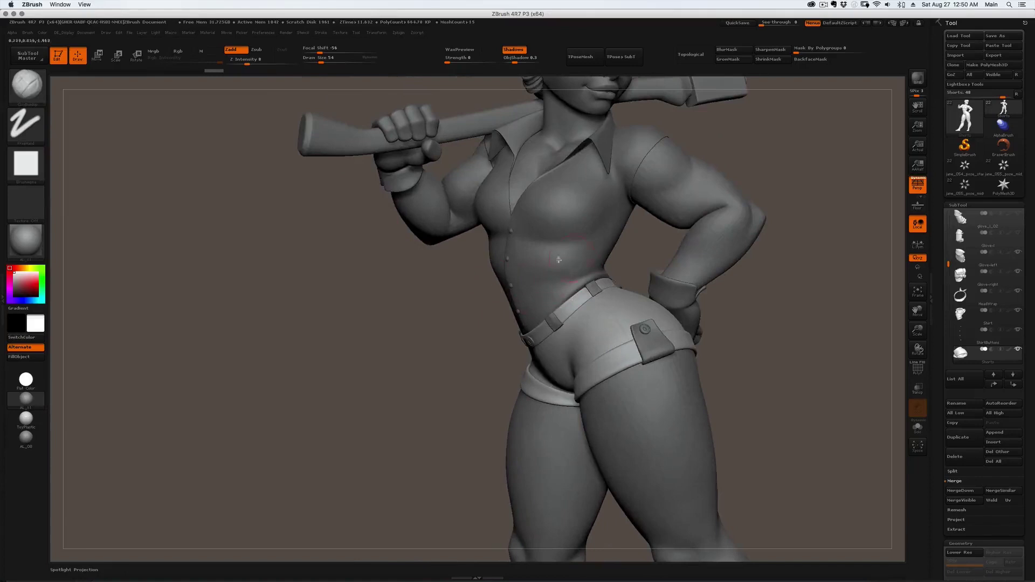
mouse_move(566, 279)
left_mouse_down()
mouse_move(561, 257)
mouse_move(635, 192)
mouse_move(634, 226)
mouse_move(604, 255)
mouse_move(612, 283)
left_mouse_up()
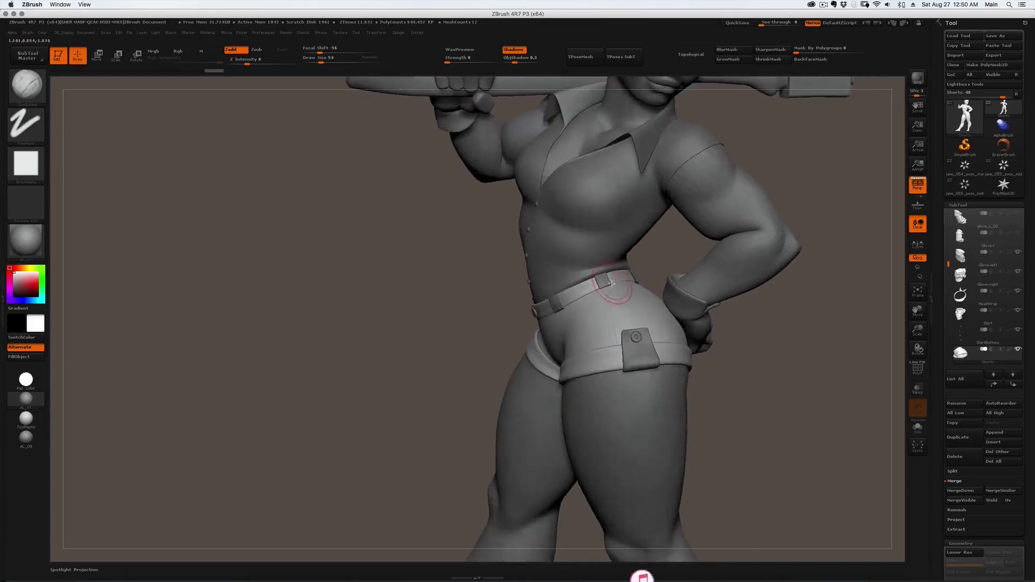
mouse_move(748, 315)
left_mouse_down()
mouse_move(739, 275)
mouse_move(701, 268)
mouse_move(673, 298)
mouse_move(662, 278)
left_mouse_up()
Make the Body the active subtool and display the Spotlight reference drawing alongside a close-up of the head.
left_click(701, 268, "alt")
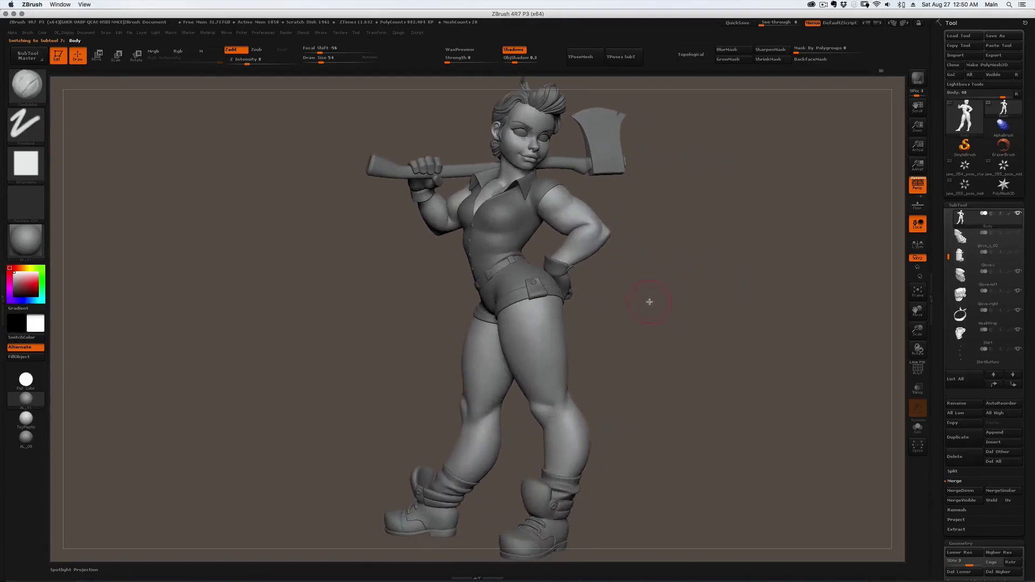
left_click_drag(648, 304, 633, 278)
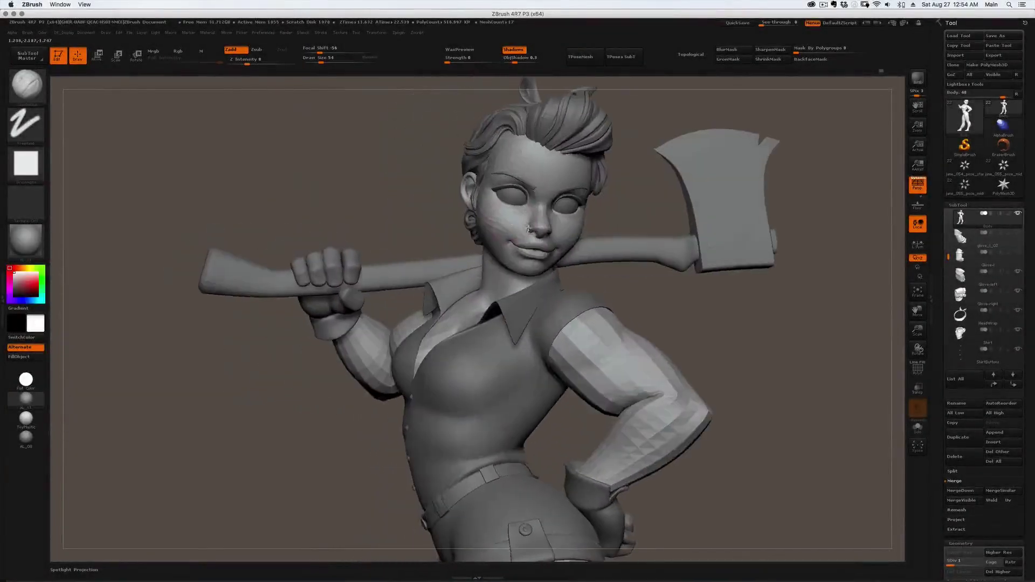
right_click_drag(529, 229, 570, 292, "ctrl")
key("shift+z")
Enlarge and reposition the Spotlight reference so the drawn face sits beside the sculpted head, and leave Spotlight editing.
left_click(261, 204)
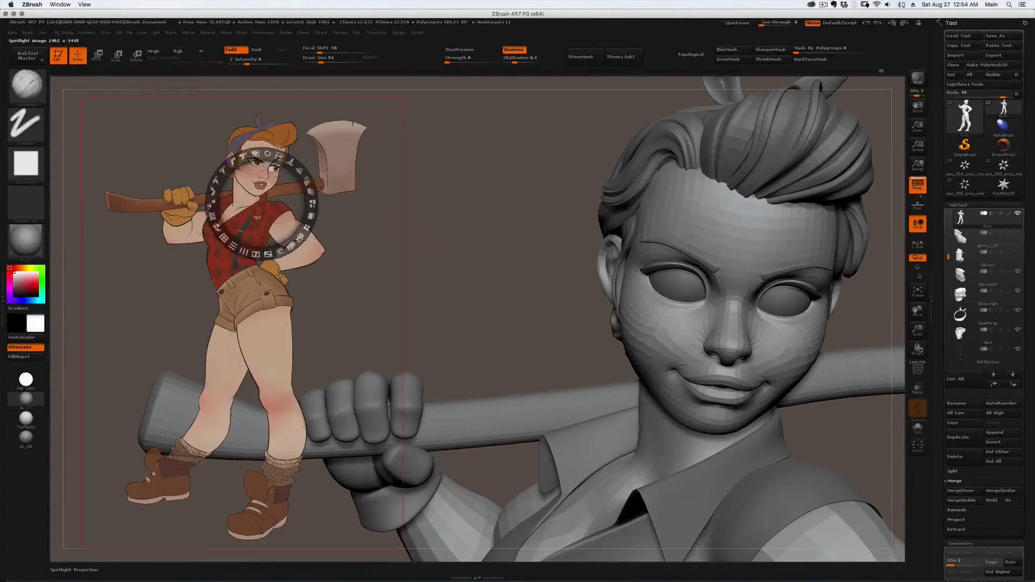
left_click_drag(261, 205, 243, 232)
left_click_drag(262, 184, 352, 247)
left_click_drag(349, 299, 235, 396)
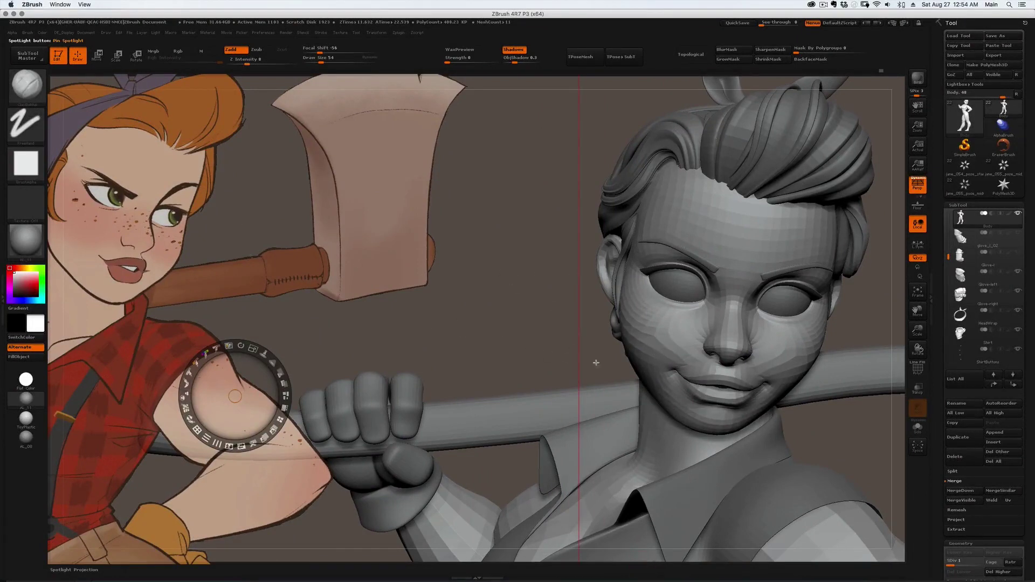
key("z")
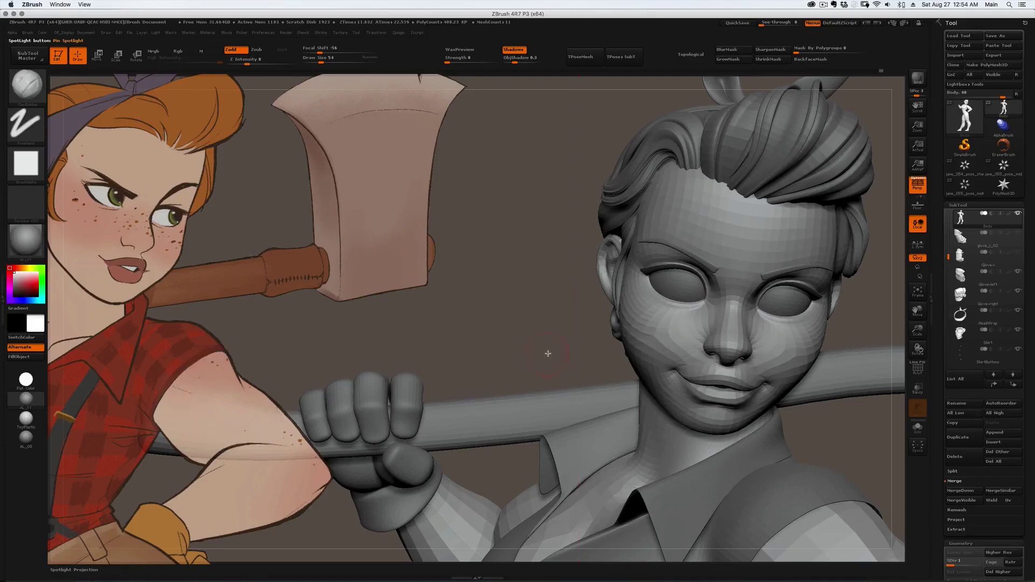
Compare the sculpted face with the drawn face and hide the reference image.
left_click_drag(569, 341, 585, 337)
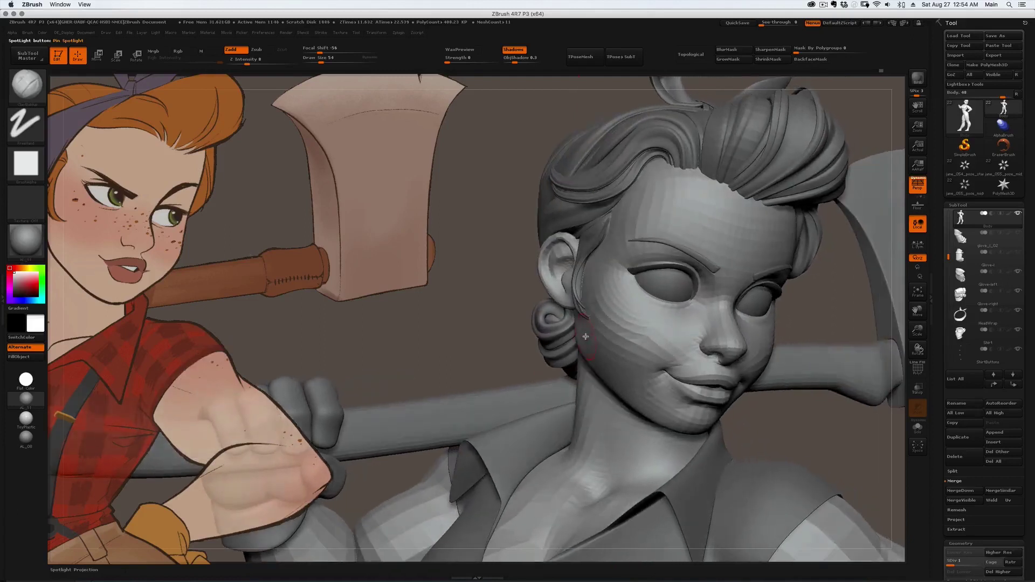
left_click_drag(709, 300, 675, 267, "shift")
key("shift+z")
Make the Brows the active subtool and reshape the character's right brow with Move Topological at the lowest subdivision level.
mouse_move(780, 282)
right_mouse_down()
mouse_move(636, 261)
mouse_move(631, 280)
mouse_move(651, 279)
mouse_move(633, 265)
right_mouse_up()
left_click(640, 267, "alt")
key("b")
key("m")
key("t")
key("]")
key("]")
key("]")
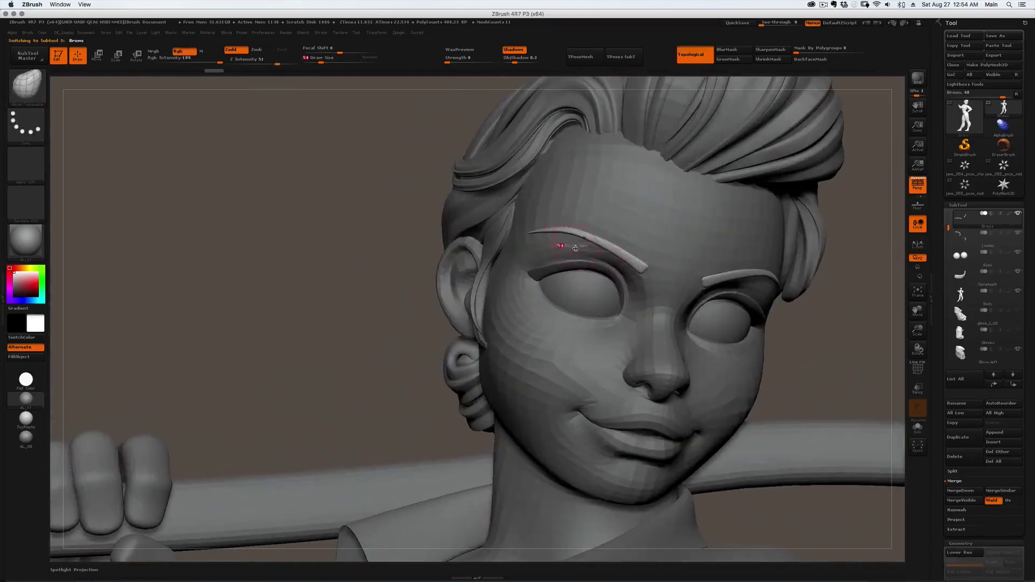
key("shift+d")
key("shift+d")
key("s")
mouse_move(569, 232)
left_mouse_down()
mouse_move(564, 243)
mouse_move(570, 222)
mouse_move(574, 252)
mouse_move(603, 250)
mouse_move(645, 274)
left_mouse_up()
Lower and angle the inner end of the character's right brow toward the nose with the Move brush.
key("]")
key("]")
key("]")
key("]")
key("b")
key("m")
key("v")
key("]")
key("[")
right_click_drag(601, 243, 585, 251)
key("s")
left_click_drag(584, 252, 589, 256)
key("s")
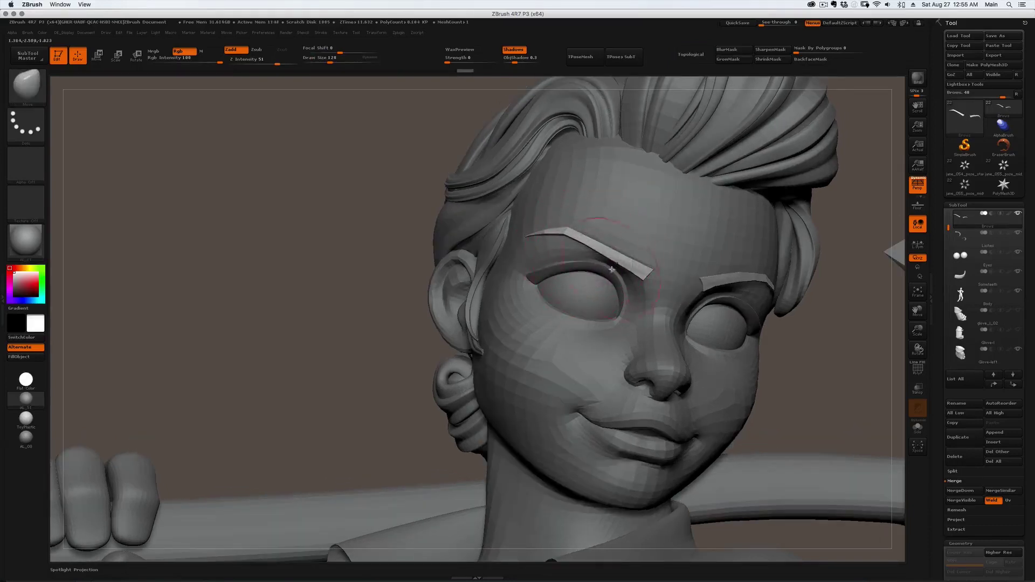
left_click_drag(644, 286, 645, 284)
mouse_move(662, 284)
right_mouse_down()
mouse_move(617, 286)
mouse_move(642, 282)
right_mouse_up()
mouse_move(642, 283)
left_mouse_down()
mouse_move(588, 272)
mouse_move(585, 249)
mouse_move(654, 248)
mouse_move(606, 270)
left_mouse_up()
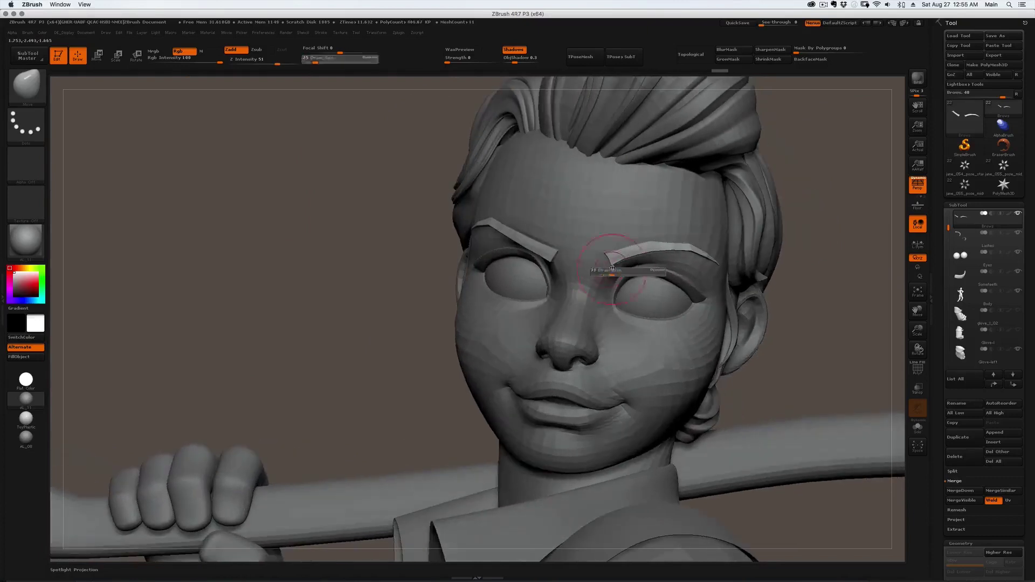
Raise and shape the arch of the character's left brow with the Move brush.
key("s")
left_click_drag(647, 242, 671, 229)
right_click_drag(681, 231, 668, 233)
key("s")
left_click_drag(669, 236, 671, 237)
mouse_move(672, 237)
left_mouse_down()
mouse_move(672, 225)
mouse_move(673, 233)
left_mouse_up()
right_click_drag(693, 244, 678, 247)
key("bracketright")
key("bracketright")
key("bracketright")
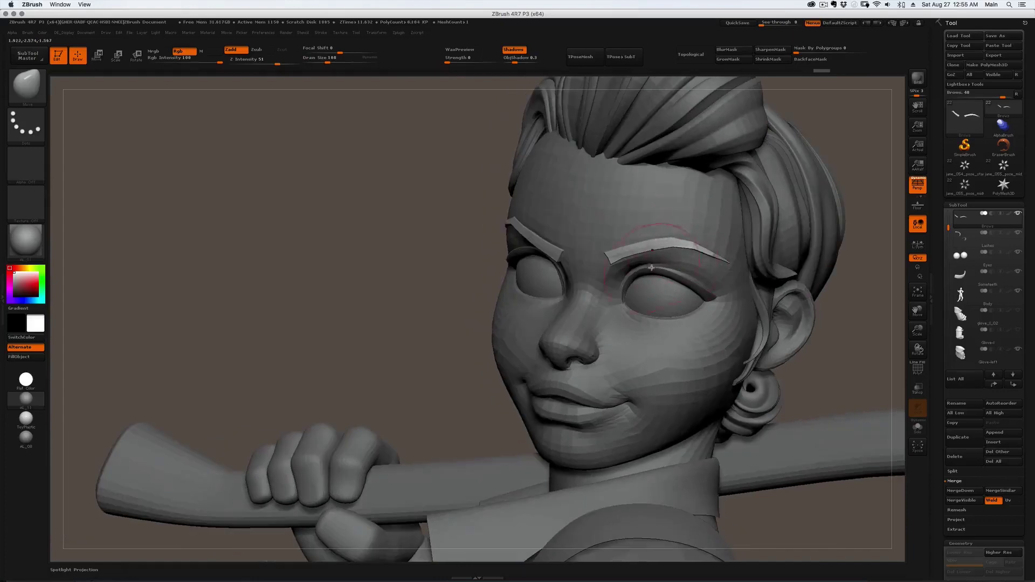
Pull the outer half of the left brow against the curve of the forehead, working from the side.
mouse_move(625, 270)
right_mouse_down()
mouse_move(670, 250)
mouse_move(664, 257)
mouse_move(700, 256)
mouse_move(691, 244)
right_mouse_up()
key("bracketleft")
key("bracketleft")
key("bracketleft")
key("bracketleft")
key("bracketleft")
key("bracketright")
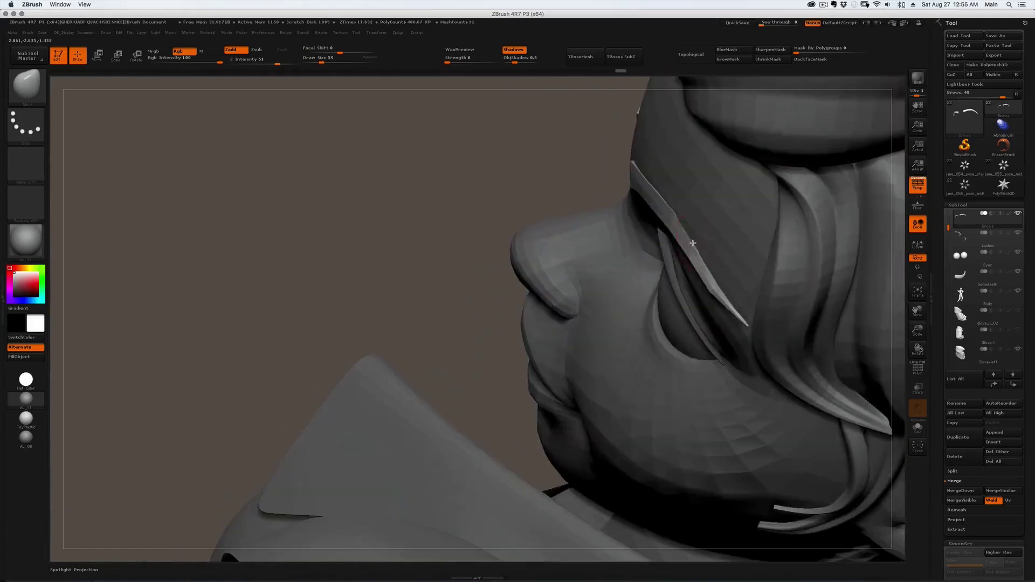
left_click_drag(680, 230, 671, 191)
key("s")
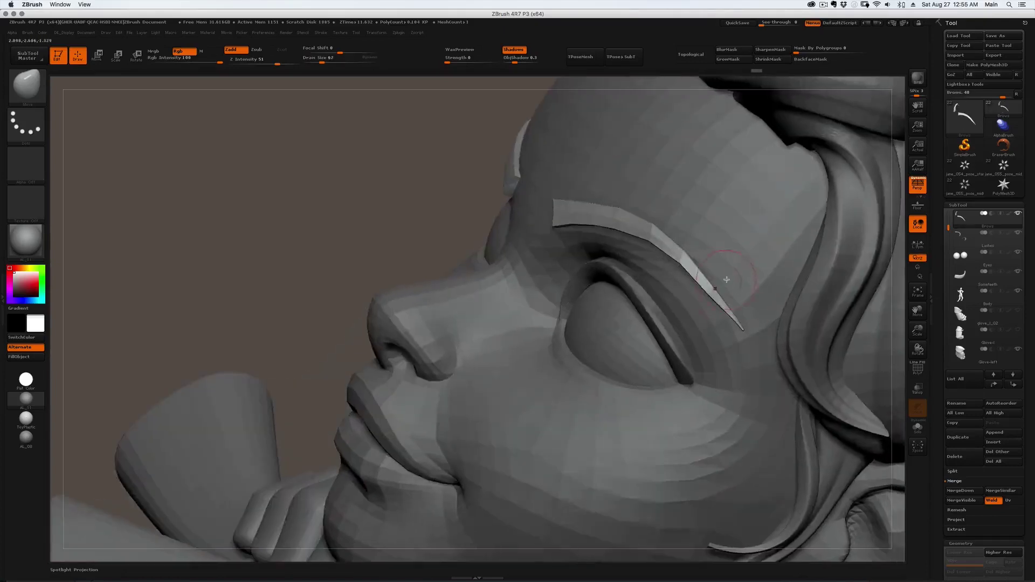
mouse_move(724, 278)
left_mouse_down()
mouse_move(717, 306)
mouse_move(728, 280)
mouse_move(718, 294)
left_mouse_up()
key("s")
left_click_drag(702, 239, 694, 234)
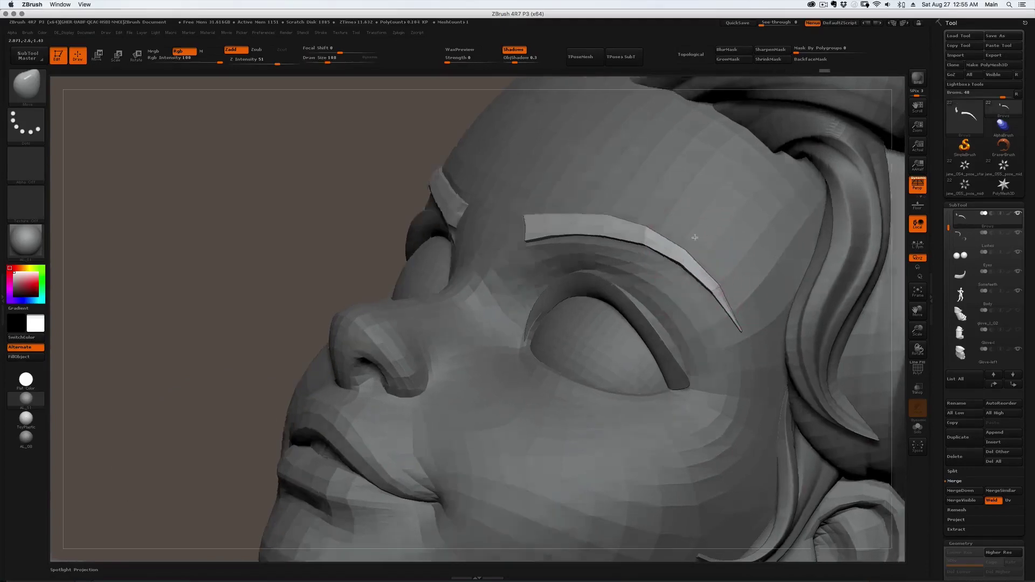
Refine the curve of the left brow's tail with small Move brush adjustments.
right_click_drag(694, 234, 680, 272)
key("s")
left_click_drag(674, 268, 669, 264)
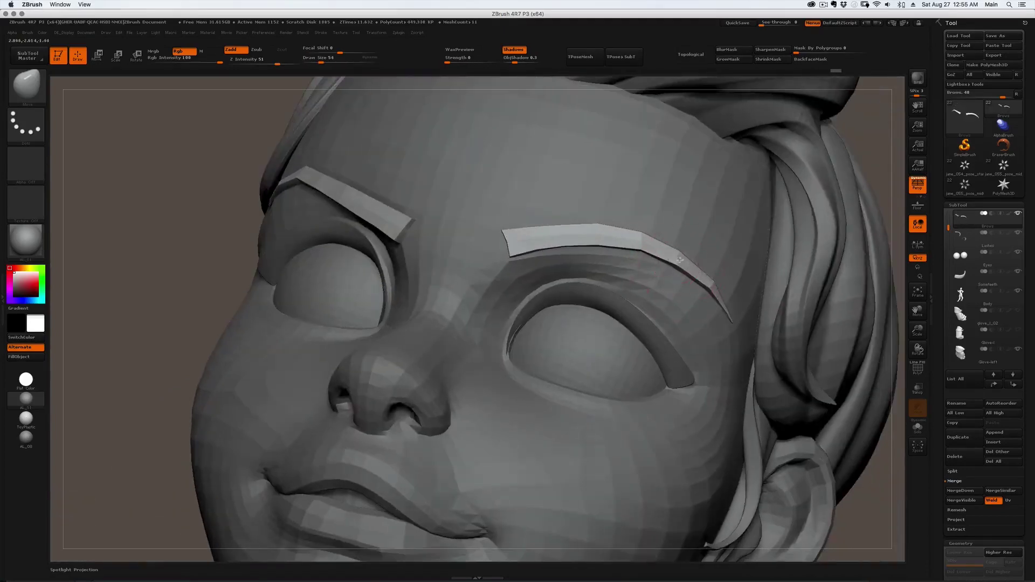
right_click_drag(682, 266, 650, 262)
left_click_drag(706, 291, 709, 286)
right_click_drag(706, 269, 671, 246)
mouse_move(670, 246)
left_mouse_down()
mouse_move(663, 169)
mouse_move(663, 282)
mouse_move(632, 202)
left_mouse_up()
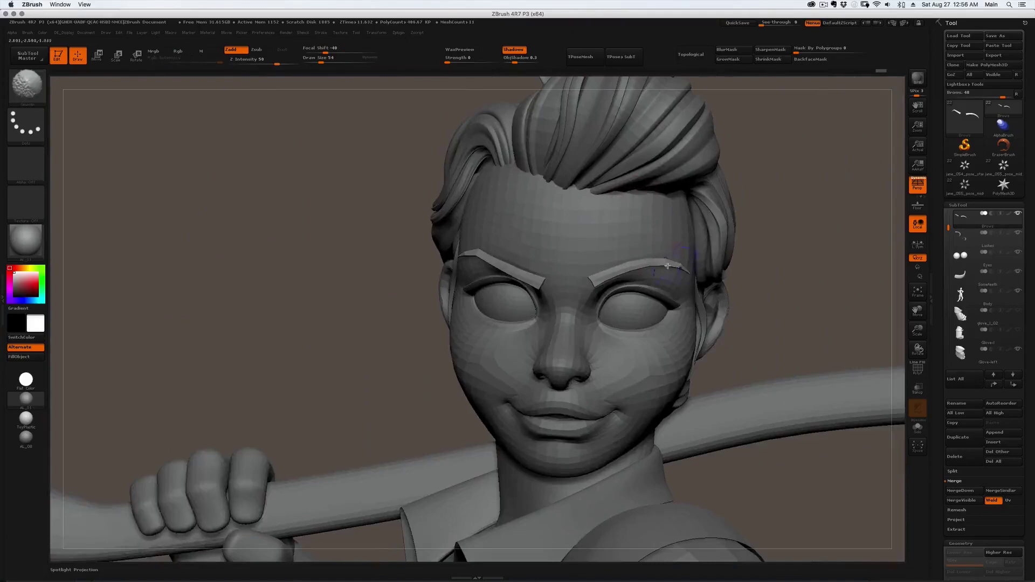
Smooth the outer part of the character's left brow.
key("]")
mouse_move(652, 226)
left_mouse_down()
mouse_move(668, 267)
mouse_move(701, 267)
mouse_move(679, 244)
left_mouse_up()
key("[")
right_click_drag(626, 243, 652, 244)
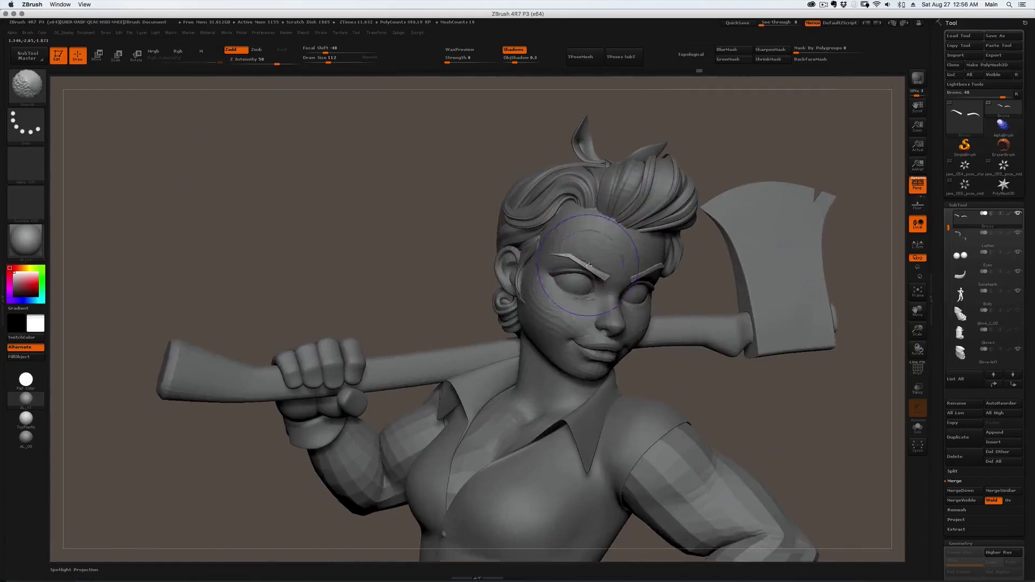
Toggle the Spotlight reference drawing to compare the sculpted brows with the drawn face.
key("shift+z")
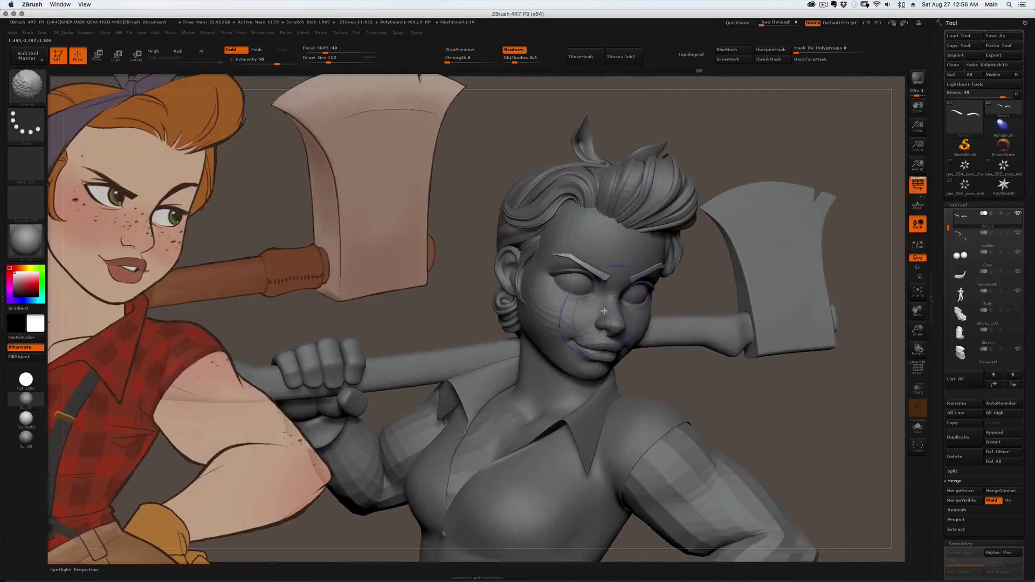
key("shift+z")
key("shift+z")
key("shift+z")
mouse_move(668, 282)
right_mouse_down()
mouse_move(629, 261)
mouse_move(701, 308)
mouse_move(661, 275)
right_mouse_up()
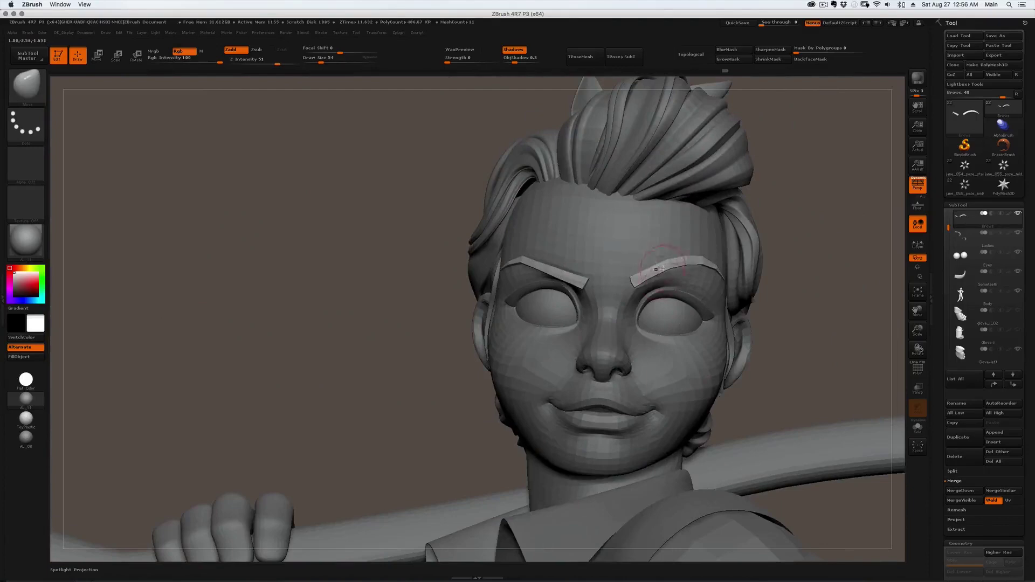
right_click_drag(662, 268, 649, 265)
key("shift+z")
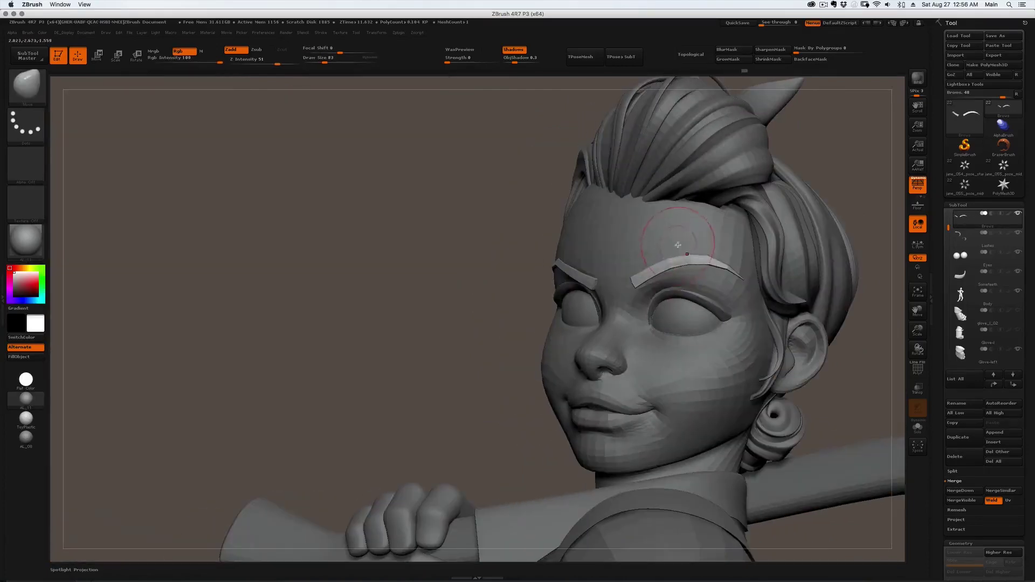
Lift the middle of the left brow into a stronger arch with the Move brush.
key("s")
left_click_drag(686, 257, 687, 256)
mouse_move(687, 257)
right_mouse_down()
mouse_move(717, 282)
mouse_move(657, 281)
mouse_move(688, 265)
mouse_move(695, 276)
right_mouse_up()
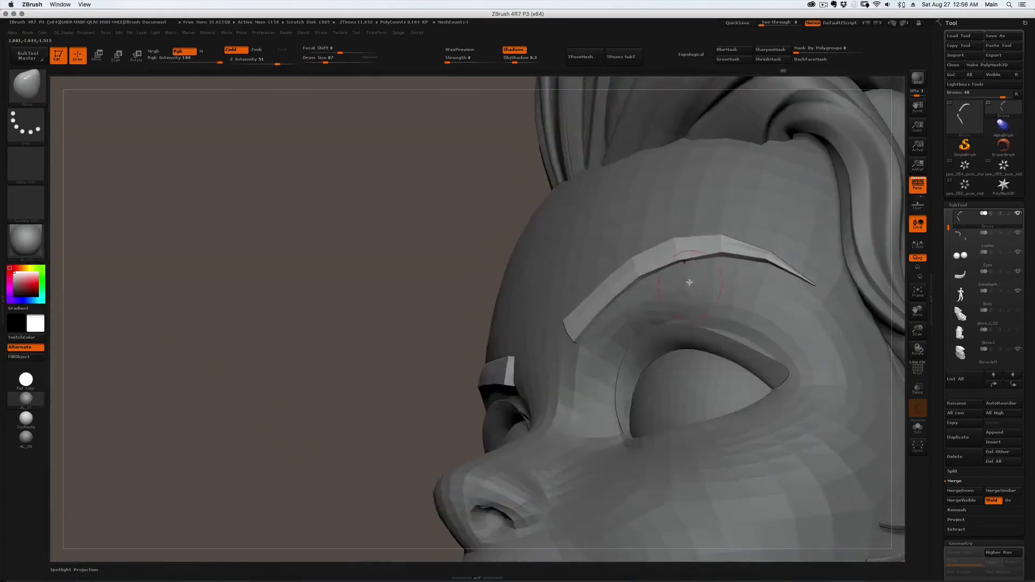
left_click_drag(690, 281, 688, 268)
right_click_drag(686, 266, 649, 254)
key("s")
left_click_drag(651, 254, 656, 254)
left_click_drag(665, 242, 662, 230)
right_click_drag(649, 238, 679, 224)
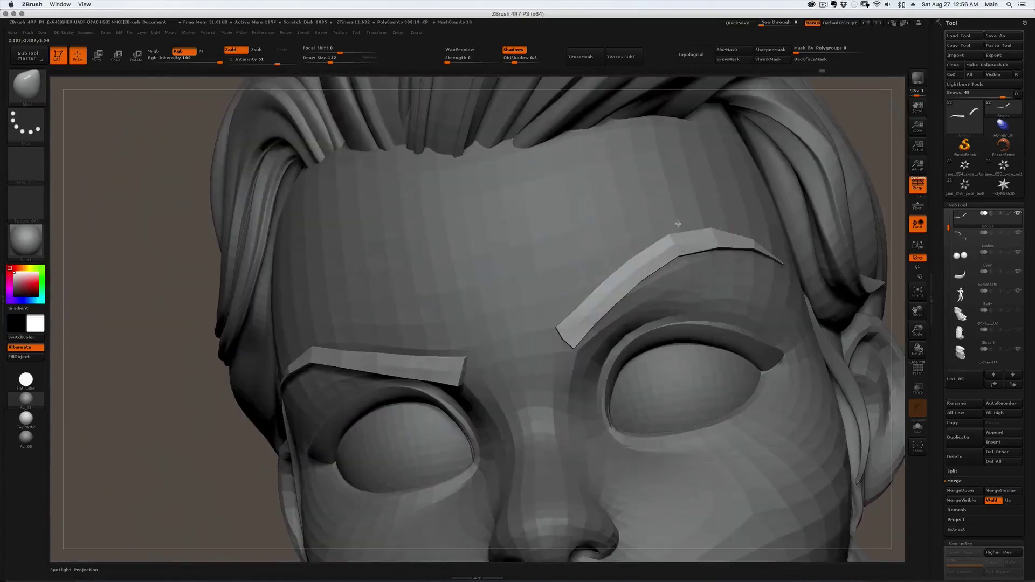
Reposition the outer tip of the left brow against the temple.
right_click_drag(759, 270, 789, 275)
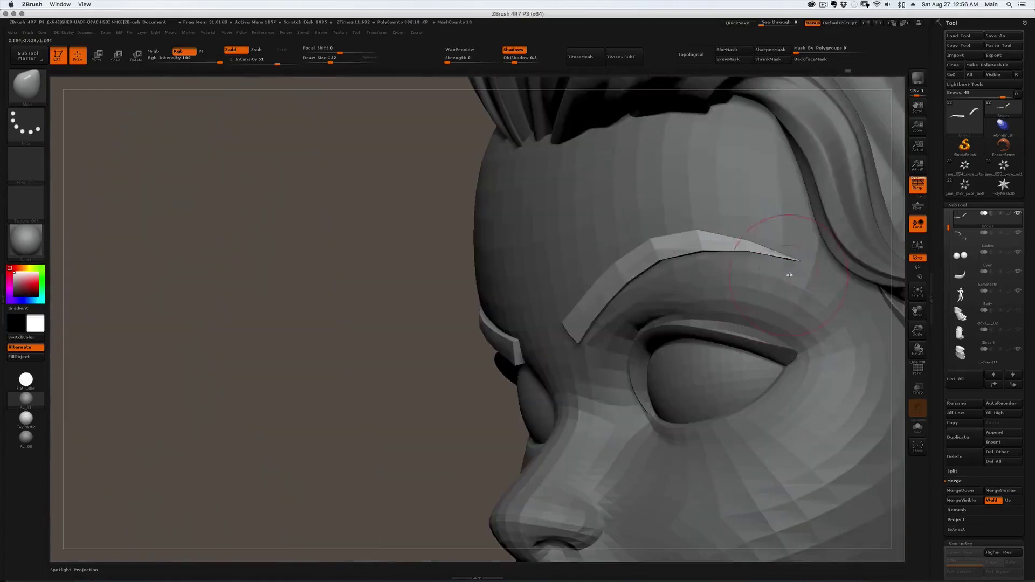
key("s")
left_click_drag(808, 285, 777, 289)
mouse_move(723, 282)
right_mouse_down()
mouse_move(712, 293)
mouse_move(693, 255)
mouse_move(681, 273)
right_mouse_up()
Show polyframes, make the Body the active subtool and mask the area around the character's left eye with topological masking.
key("shift+f")
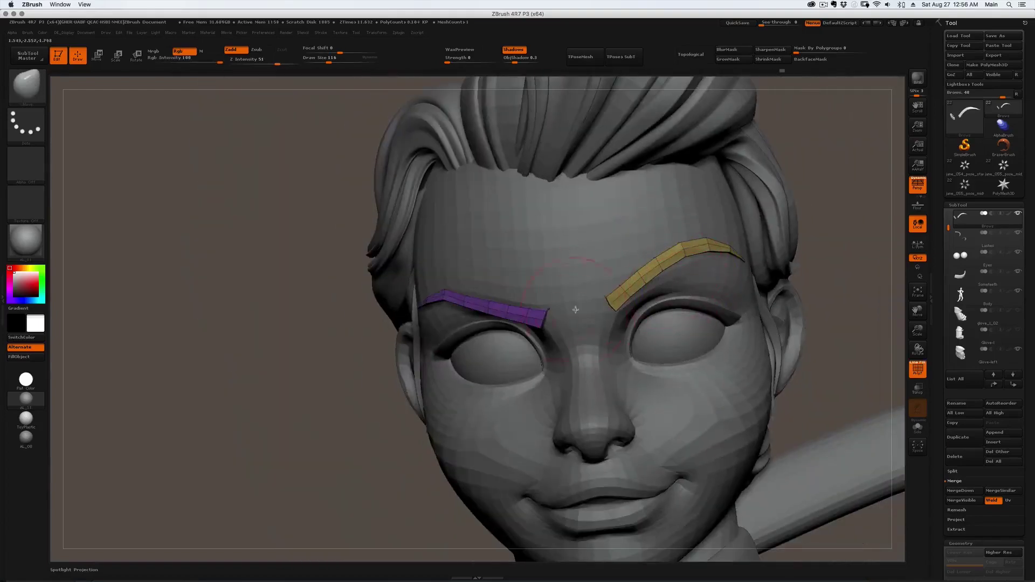
left_click(572, 430, "alt")
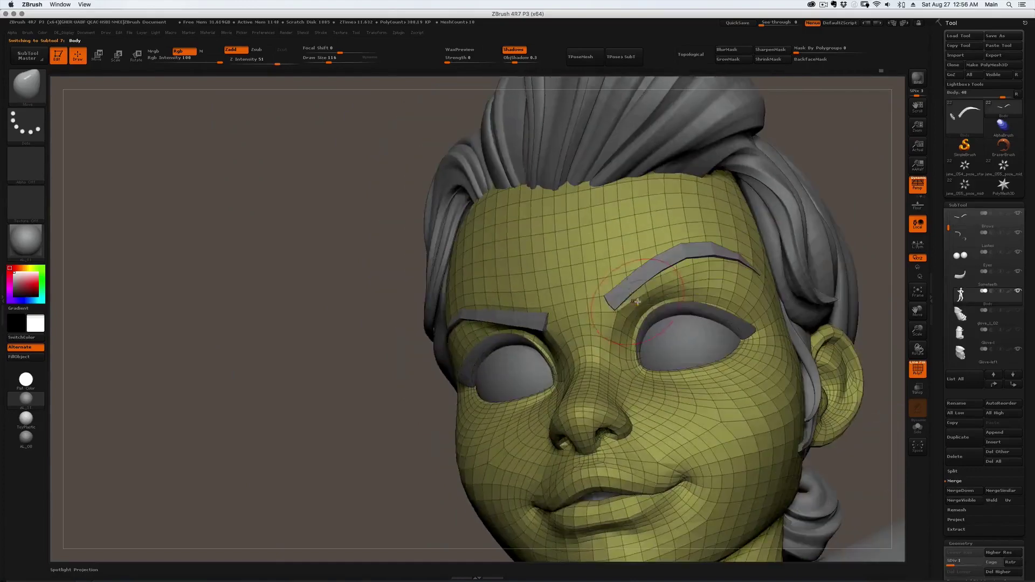
mouse_move(646, 291)
right_mouse_down("ctrl")
mouse_move(607, 350)
mouse_move(614, 378)
mouse_move(570, 296)
mouse_move(553, 301)
mouse_move(588, 295)
right_mouse_up("ctrl")
key("w")
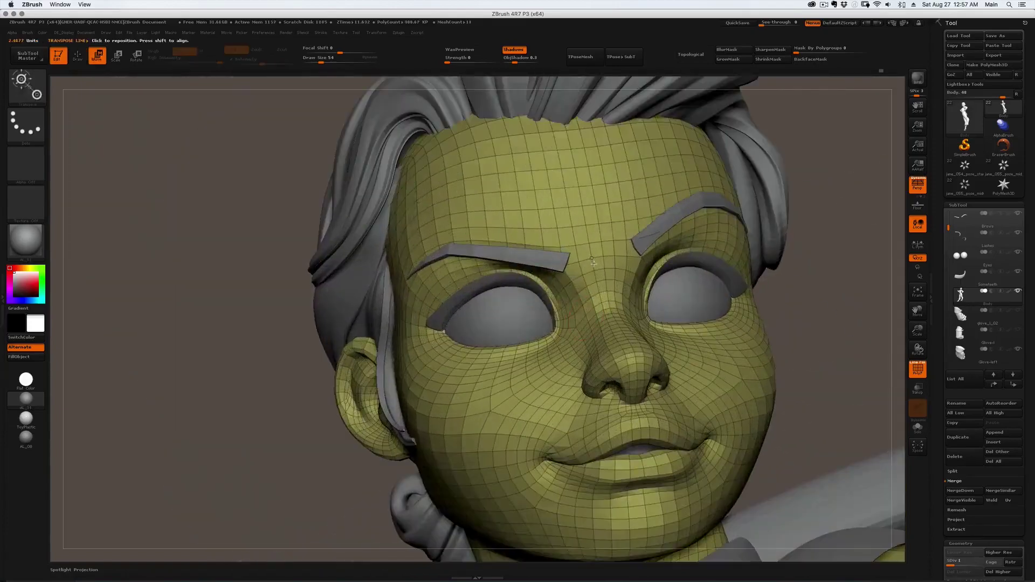
left_click_drag(591, 295, 612, 290, "ctrl")
key("q")
key("w")
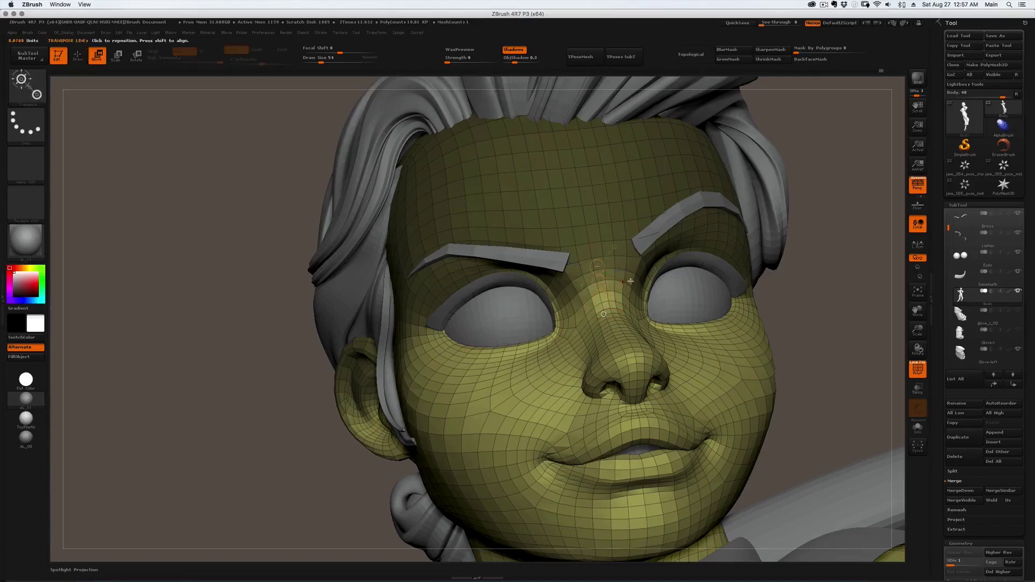
left_click_drag(654, 252, 664, 272, "ctrl")
key("q")
left_click(791, 266, "ctrl")
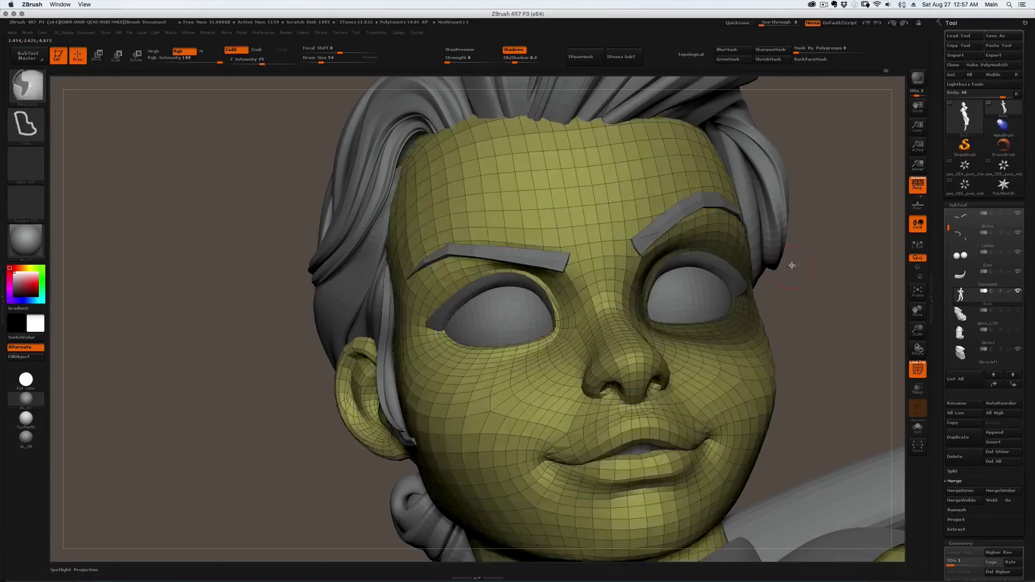
Reshape the Body's forehead and brow ridge under the left brow with the Move brush.
right_click_drag(790, 266, 707, 246)
key("bracketright")
key("bracketright")
key("bracketright")
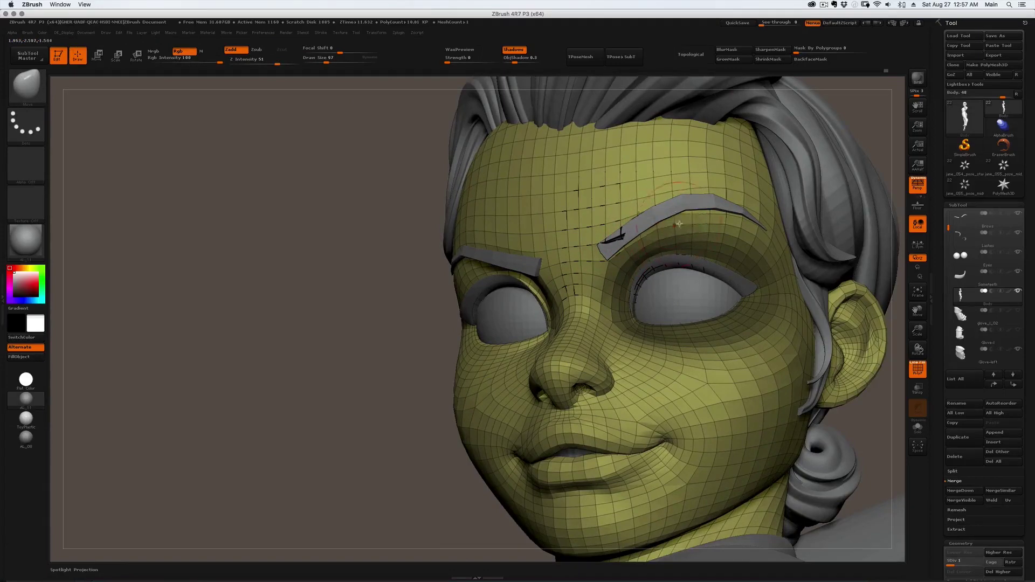
right_click_drag(743, 211, 721, 222)
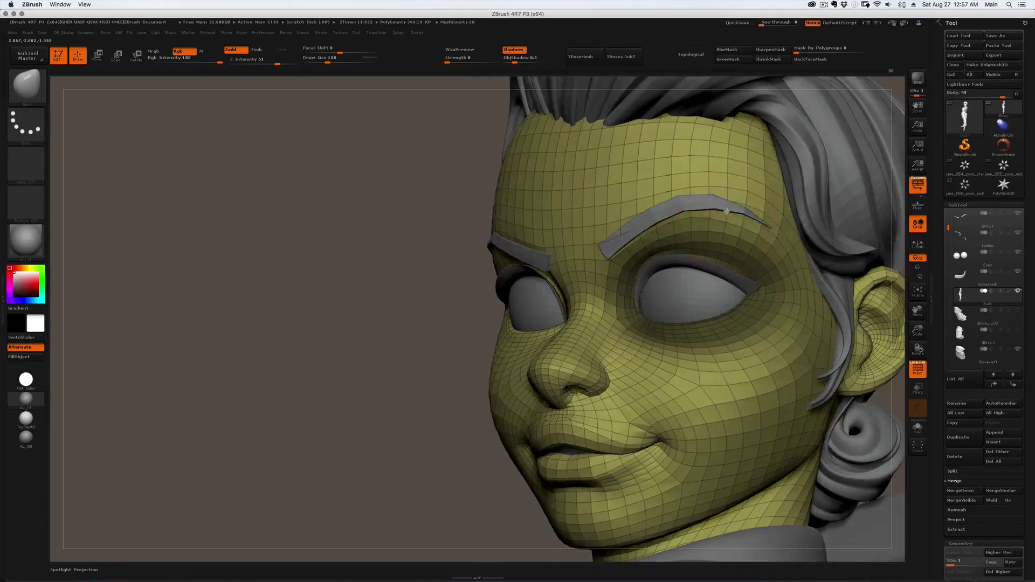
left_click_drag(758, 227, 638, 244)
left_click_drag(677, 216, 736, 219)
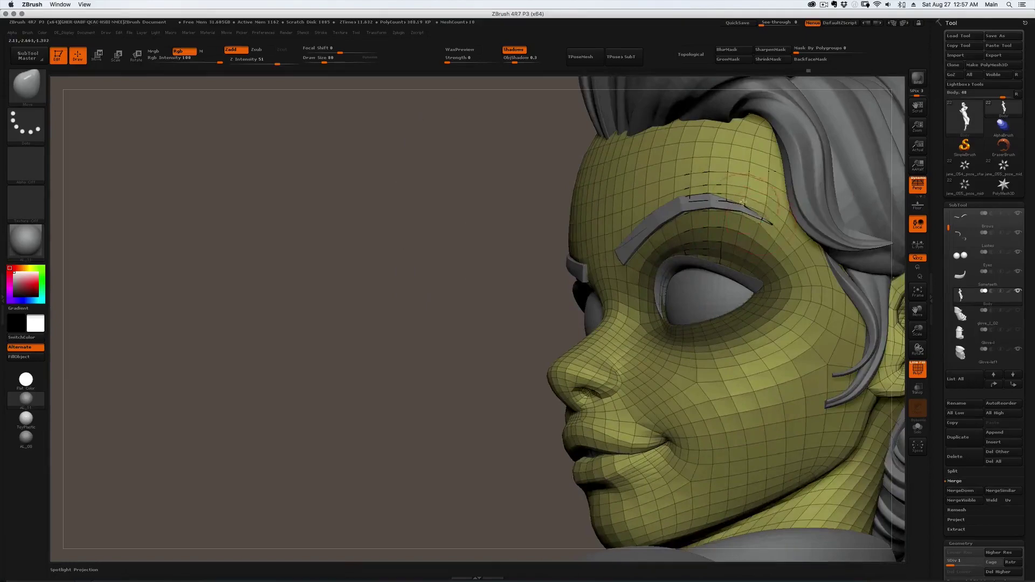
Adjust the Body's surface along the left brow from its tail to its inner end so it follows the brow.
key("s")
mouse_move(743, 203)
right_mouse_down()
mouse_move(752, 231)
mouse_move(730, 227)
right_mouse_up()
key("s")
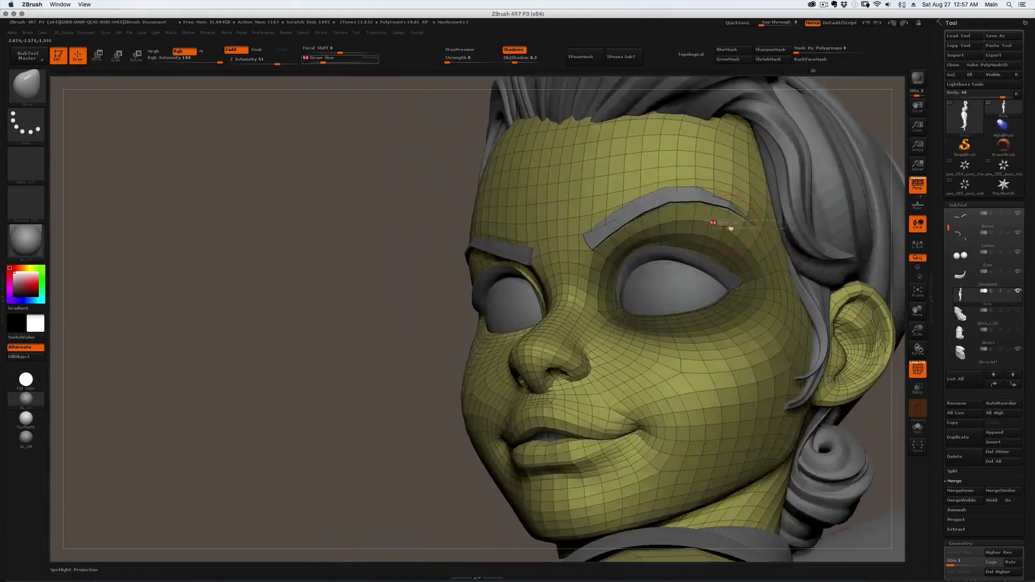
left_click_drag(731, 227, 728, 228)
right_click_drag(668, 280, 651, 235)
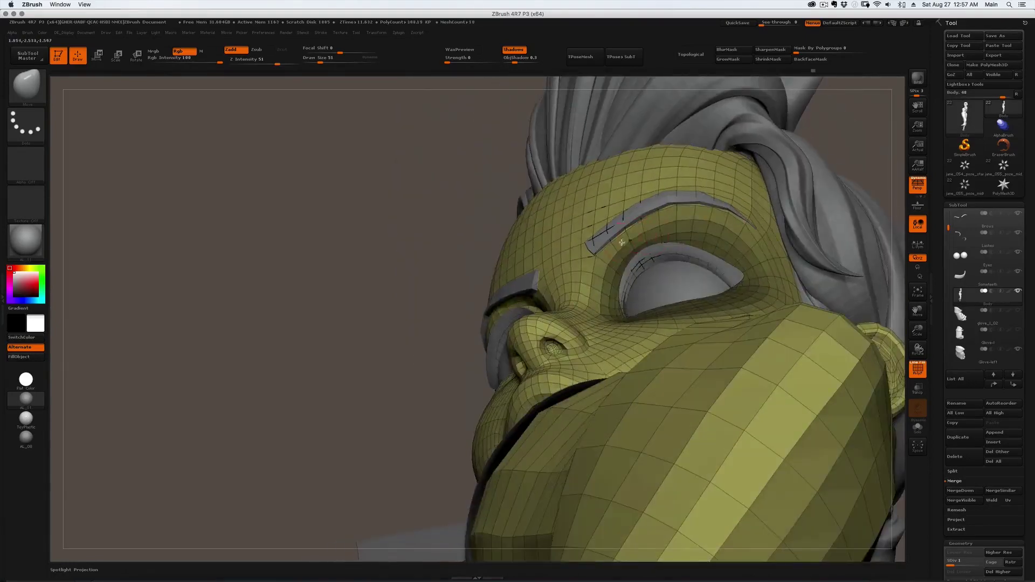
left_click_drag(622, 243, 631, 238)
right_click_drag(622, 233, 616, 203)
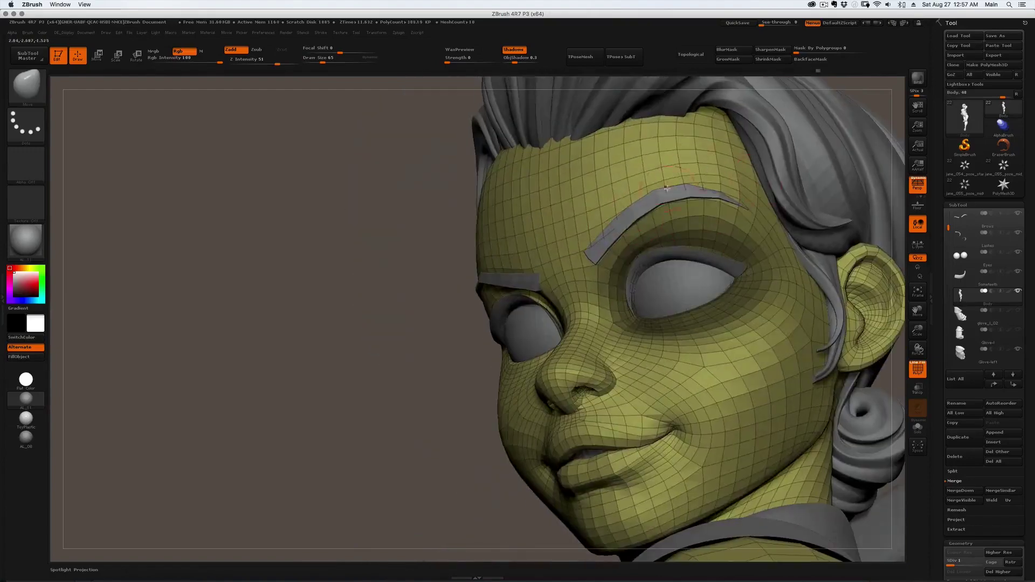
left_click_drag(667, 188, 676, 217)
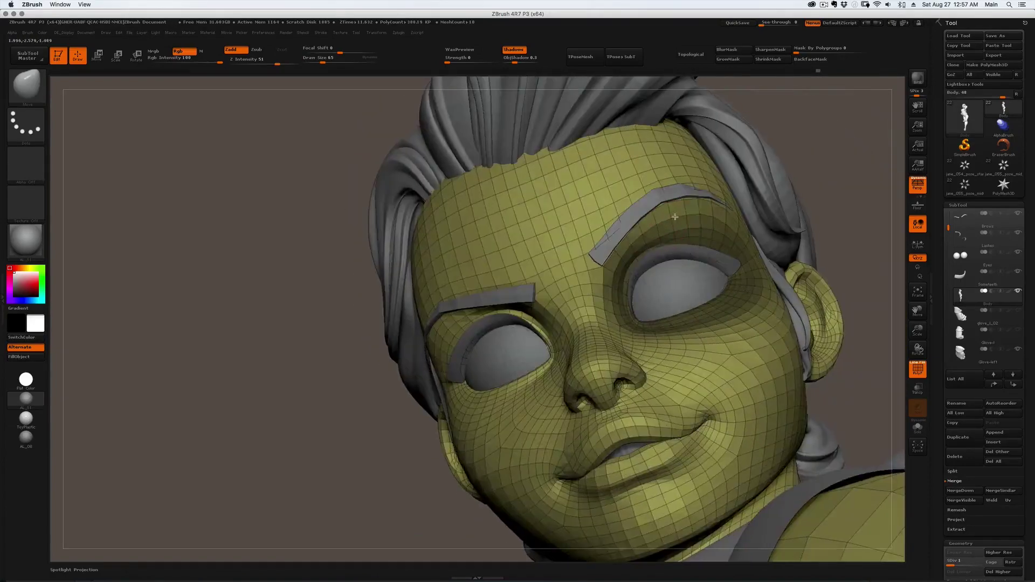
Hide the polyframes and clear the mask around the left eye.
key("shift+f")
right_click_drag(665, 216, 636, 227)
left_click_drag(493, 329, 520, 315, "ctrl")
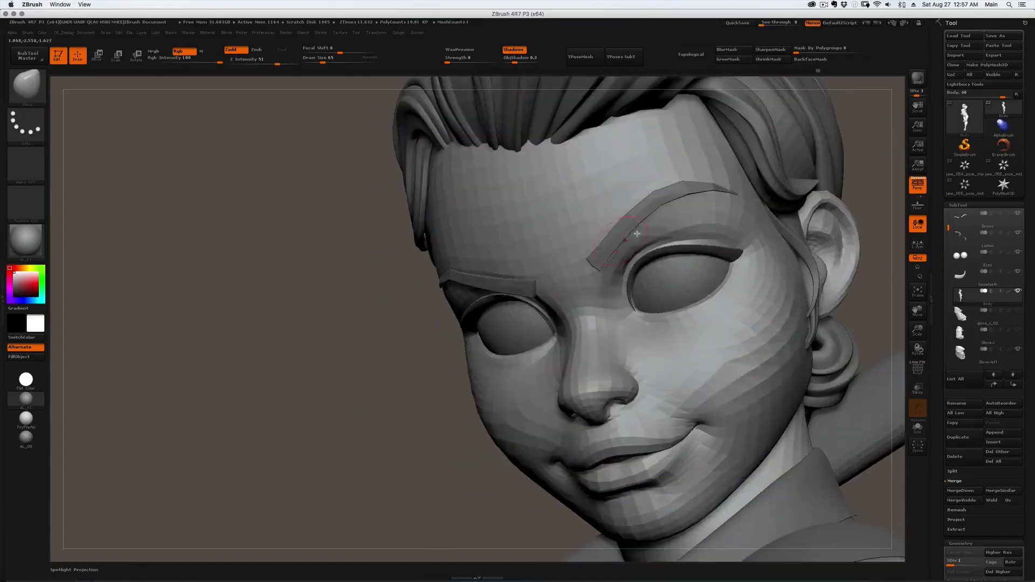
right_click_drag(638, 231, 642, 263)
key("shift+s")
left_click_drag(641, 264, 624, 231)
key("g")
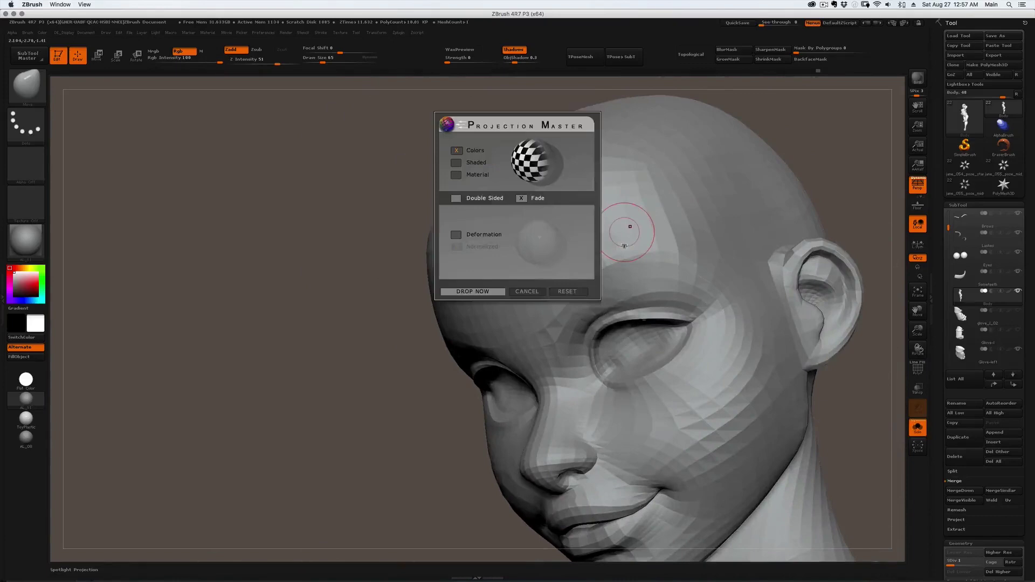
left_click(538, 294)
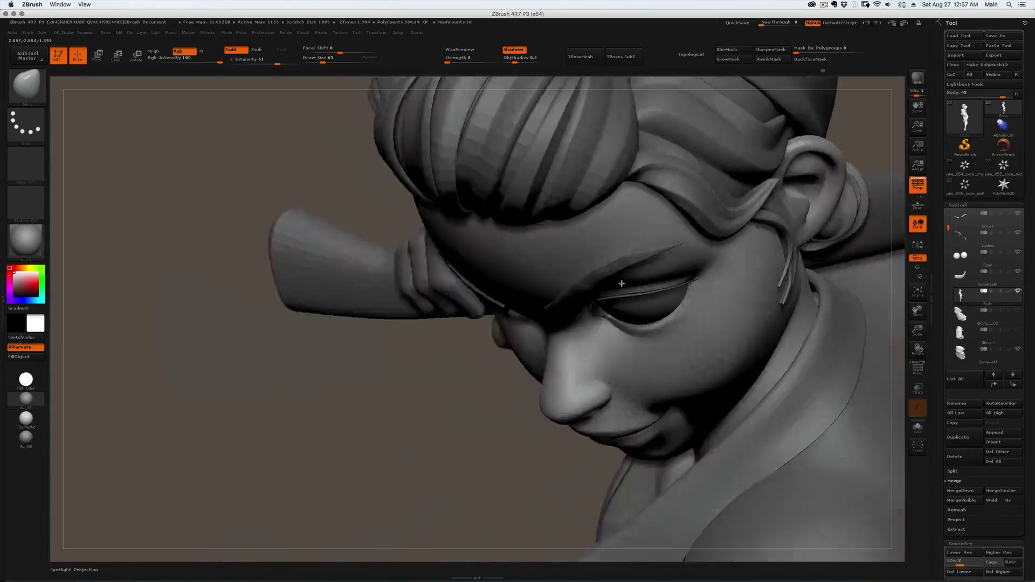
Build up the Body's surface along the upper edge of the left brow with a smaller ClayBuildup brush at a higher subdivision level.
left_click_drag(622, 284, 629, 214)
key("b")
key("c")
key("b")
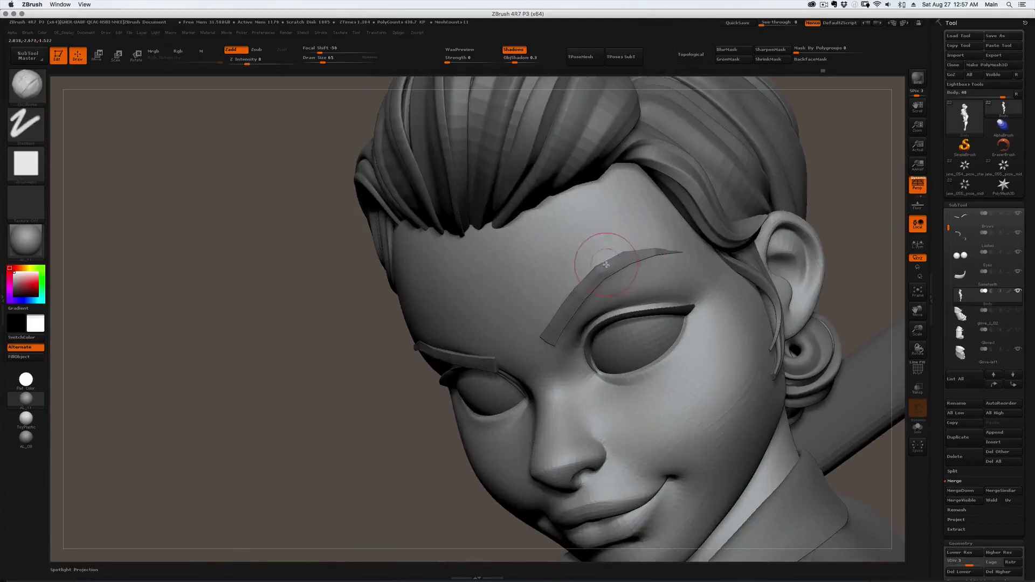
key("bracketleft")
key("bracketleft")
left_click_drag(653, 250, 605, 265)
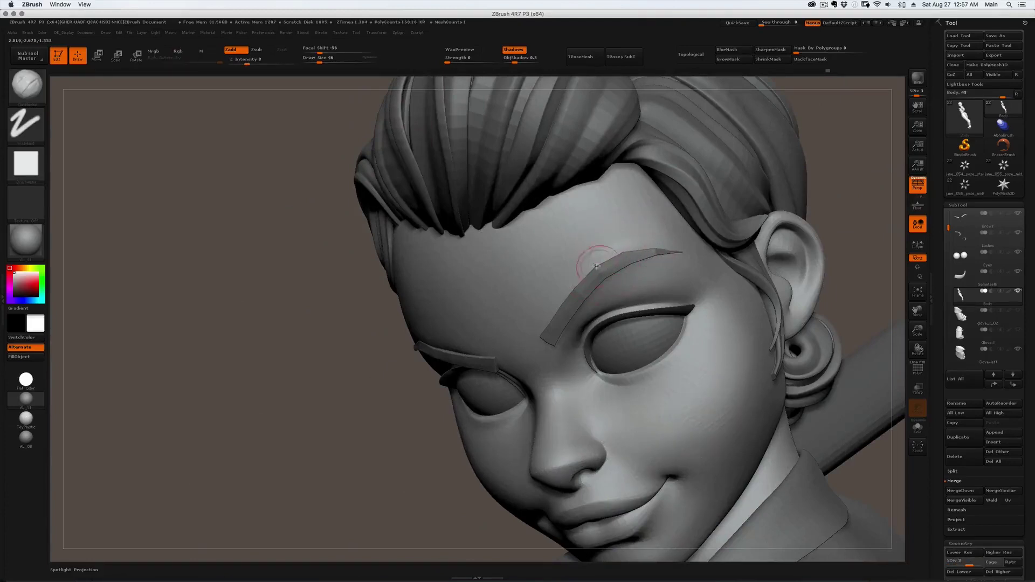
Raise the Body's surface along the outer half of the left brow.
key("b")
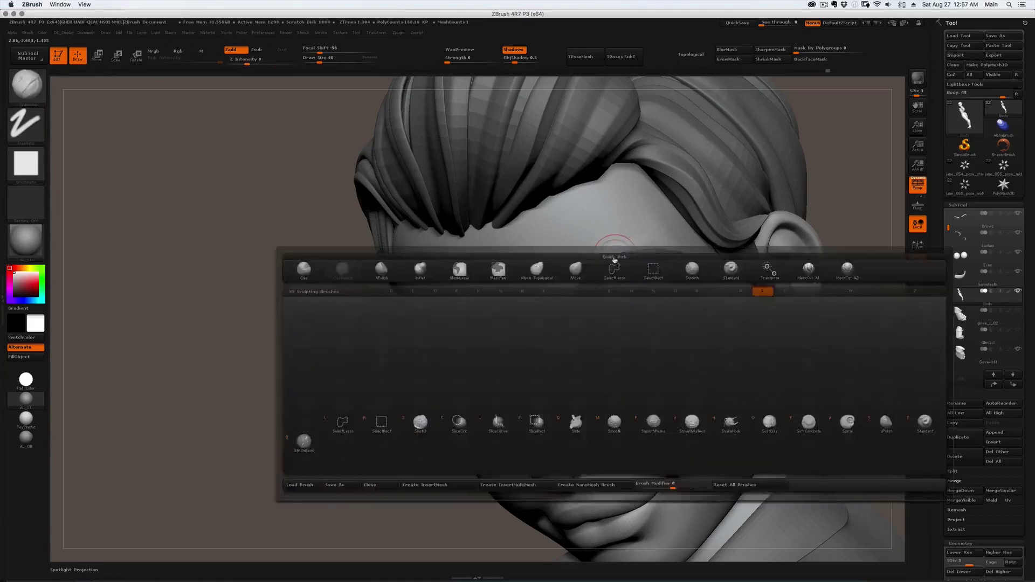
key("t")
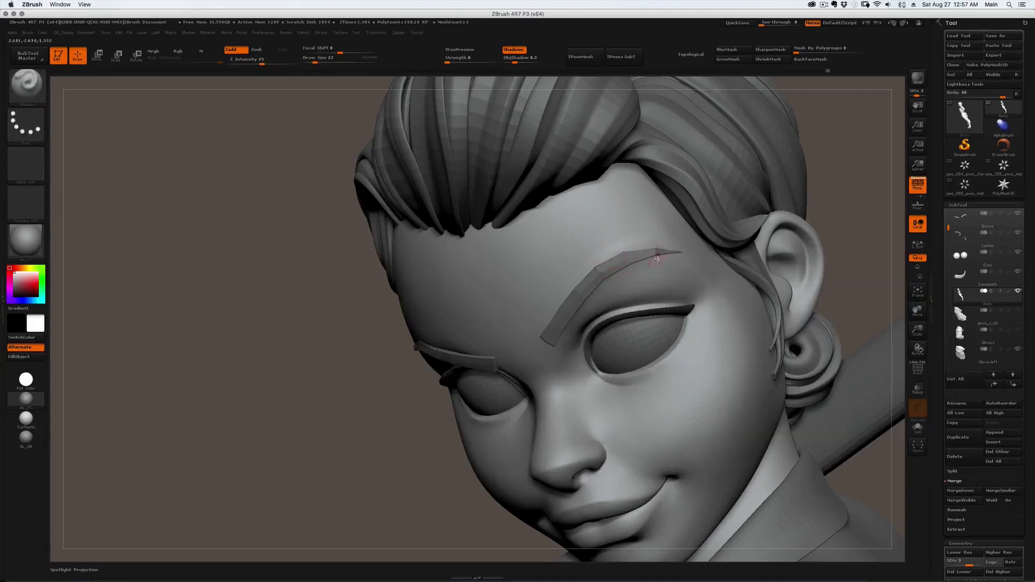
key("ctrl+shift+t")
key("bracketright")
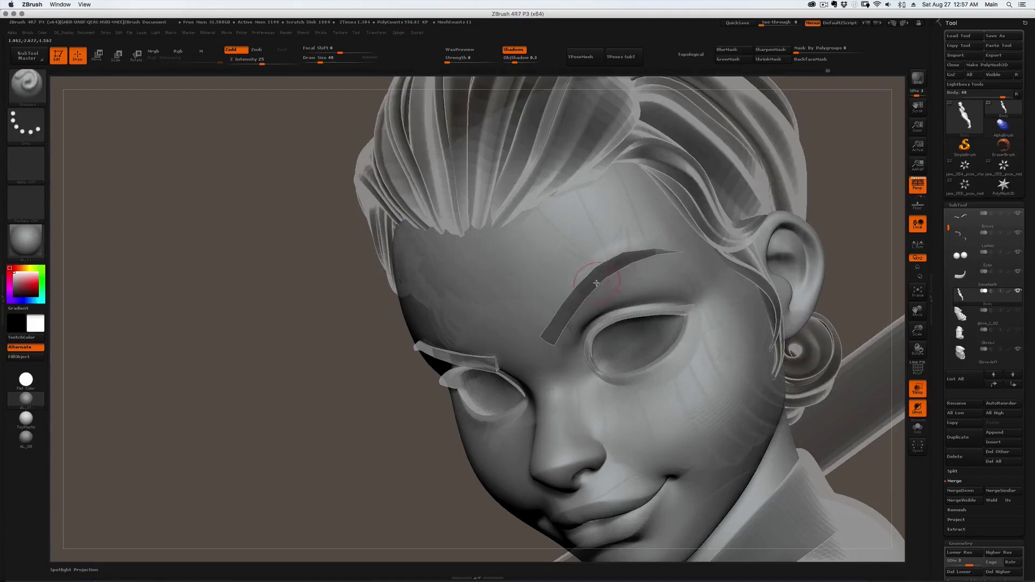
left_click_drag(628, 258, 654, 251)
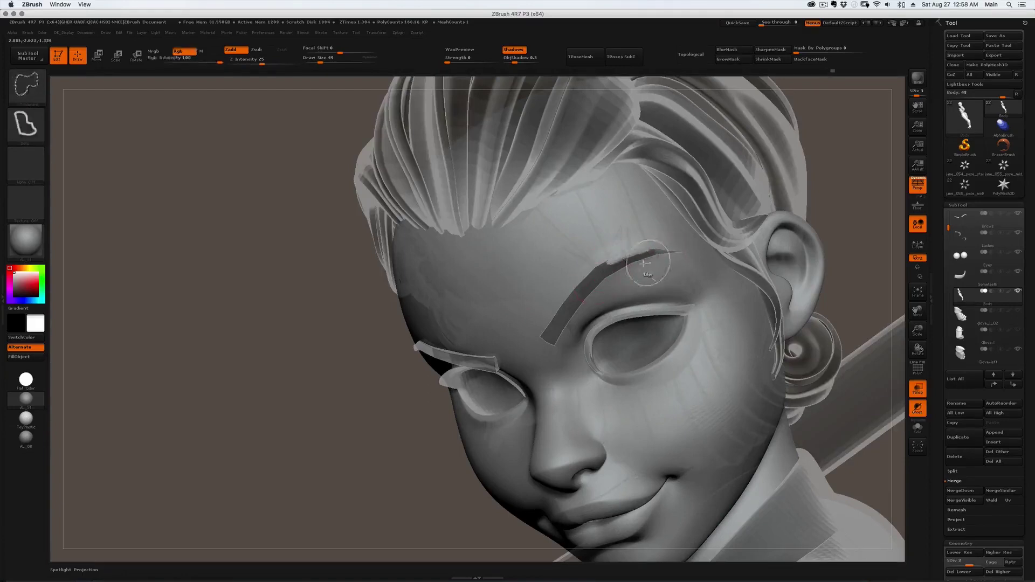
key("ctrl+shift+t")
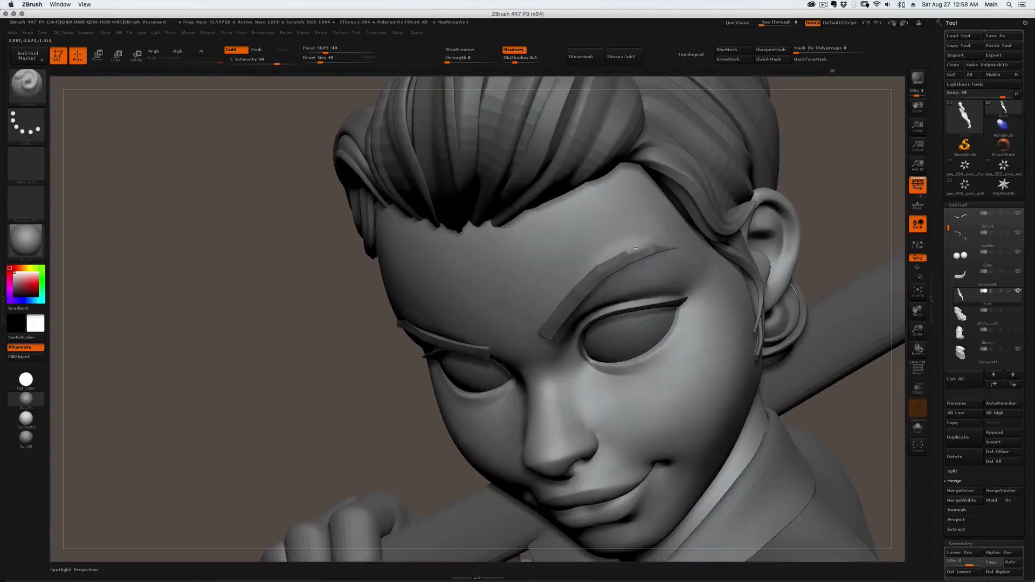
Smooth the Body's surface at the outer upper edge of the left brow with a smaller brush.
right_click_drag(636, 244, 655, 242)
key("bracketleft")
left_click_drag(638, 241, 650, 242, "shift")
mouse_move(696, 242)
right_mouse_down()
mouse_move(579, 261)
mouse_move(593, 239)
mouse_move(578, 248)
mouse_move(626, 227)
right_mouse_up()
key("2")
key("bracketright")
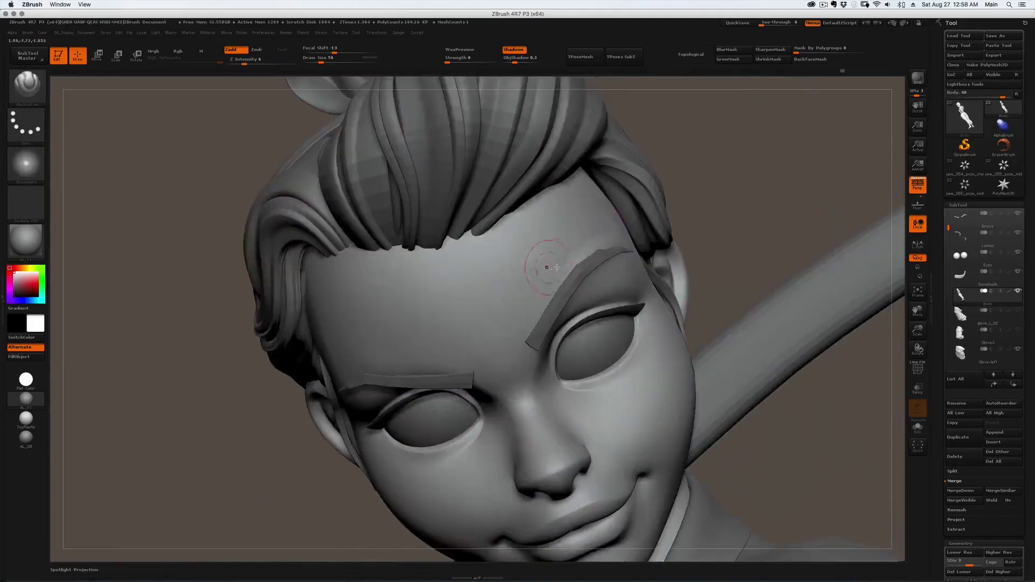
Refine the Body's surface between the left brow and the eye with the ClayBuildup brush.
mouse_move(545, 261)
right_mouse_down("ctrl")
mouse_move(560, 240)
mouse_move(547, 241)
mouse_move(547, 264)
mouse_move(587, 277)
right_mouse_up("ctrl")
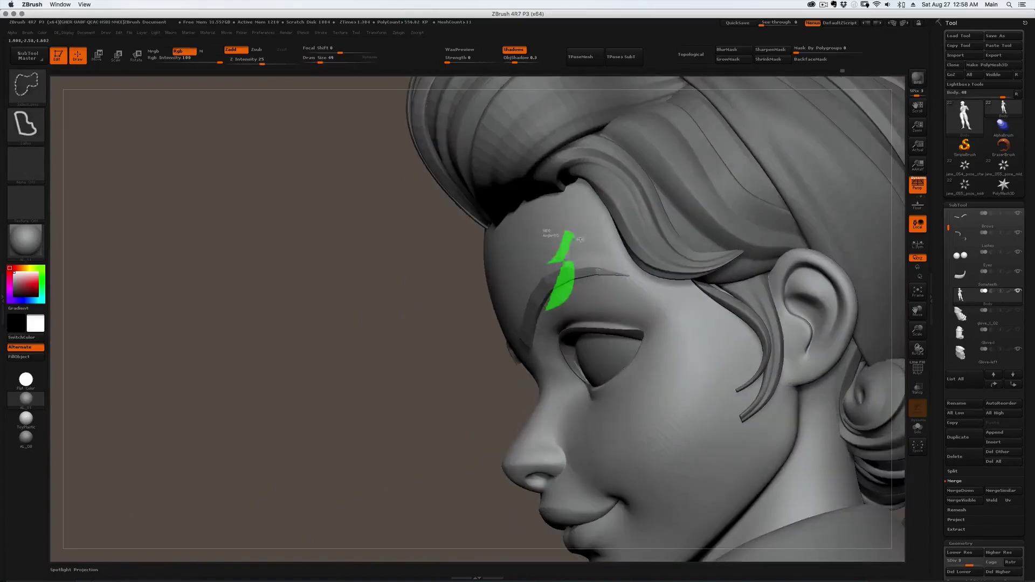
left_click_drag(586, 260, 458, 380, "ctrl+shift")
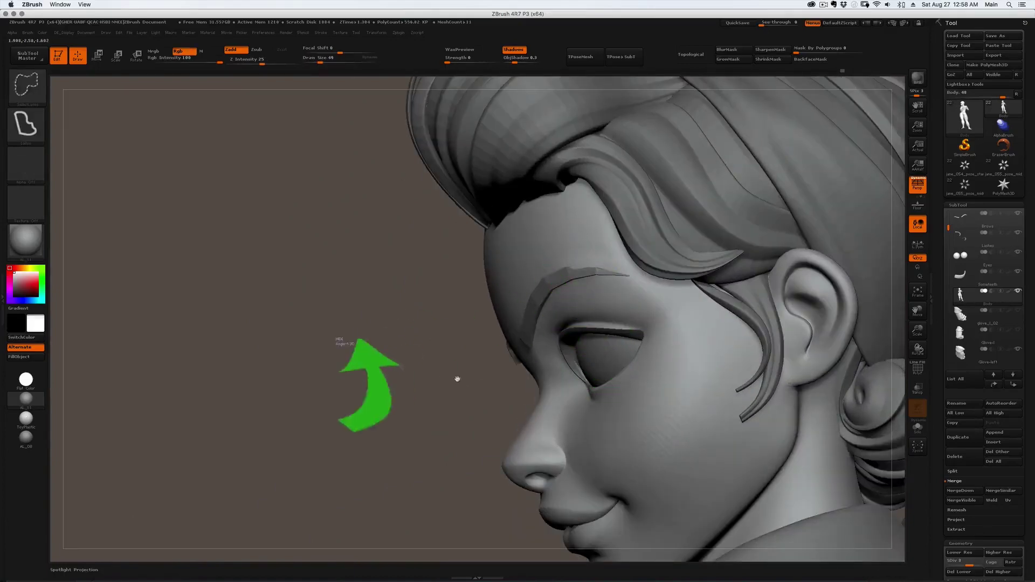
mouse_move(457, 380)
right_mouse_down()
mouse_move(525, 402)
mouse_move(555, 266)
mouse_move(587, 312)
mouse_move(559, 319)
mouse_move(592, 313)
mouse_move(588, 305)
right_mouse_up()
key("b")
key("c")
key("b")
key("s")
left_click_drag(629, 308, 629, 308)
left_click_drag(607, 309, 641, 317)
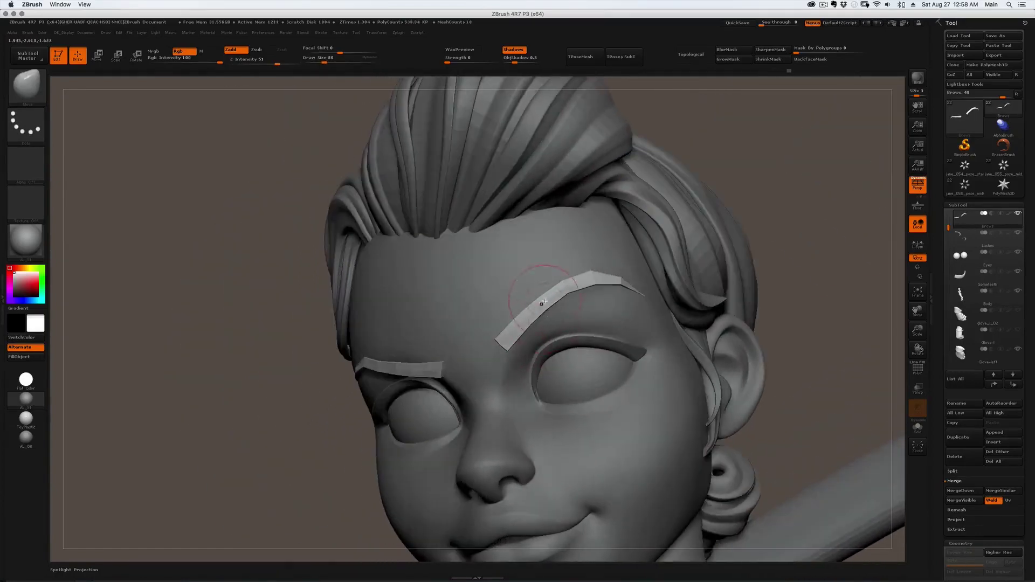
Select the Brows and adjust the left brow's curve with the Move brush.
mouse_move(545, 303)
right_mouse_down()
mouse_move(575, 296)
mouse_move(541, 335)
right_mouse_up()
left_click_drag(541, 334, 547, 322)
right_click_drag(547, 313, 573, 272)
left_click_drag(573, 273, 577, 264)
right_click_drag(578, 264, 578, 267)
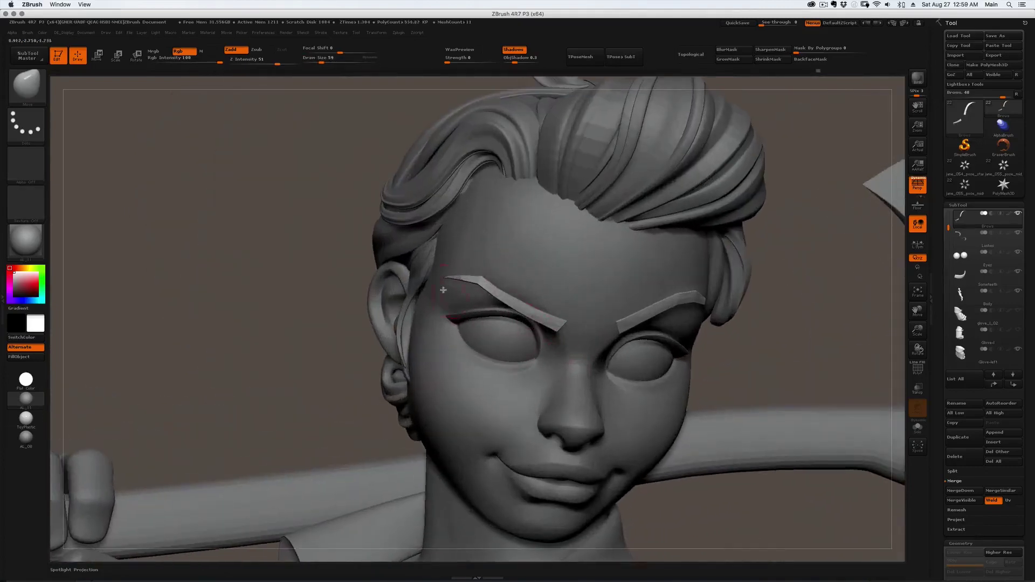
key("ctrl+shift")
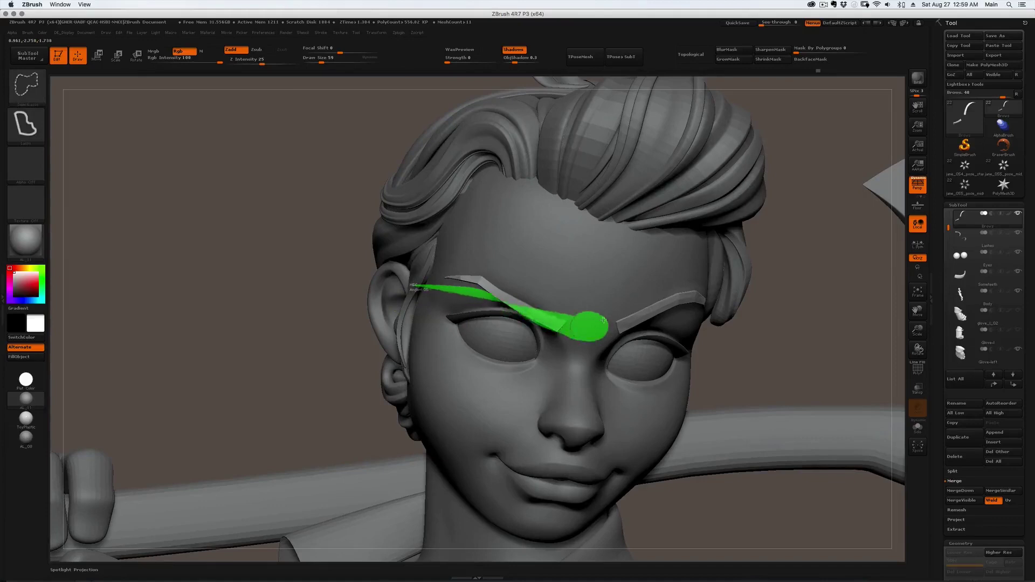
right_click_drag(633, 328, 512, 327)
left_click_drag(513, 327, 411, 288)
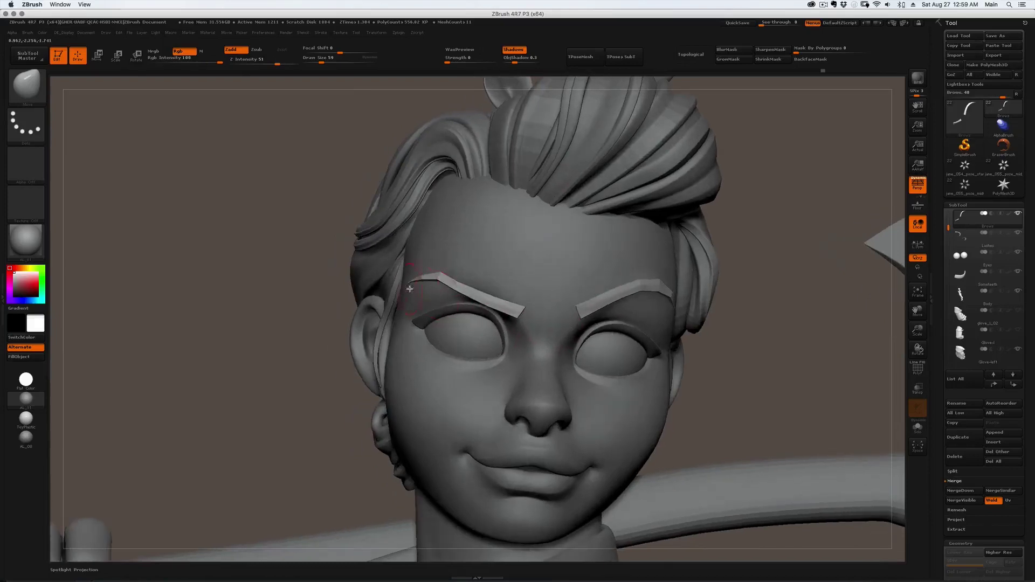
key("ctrl+shift")
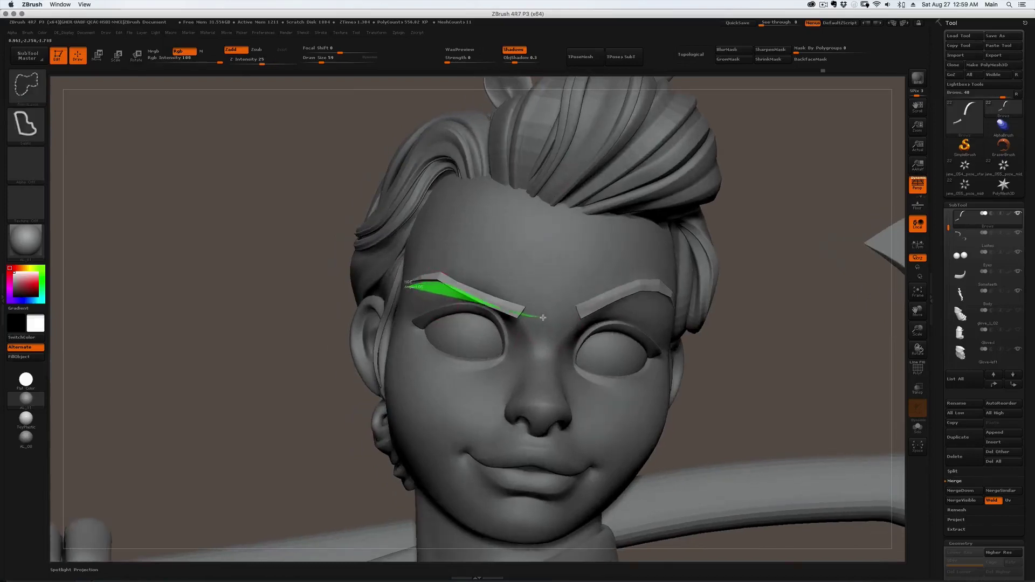
mouse_move(567, 316)
left_mouse_down("ctrl+shift")
mouse_move(662, 283)
mouse_move(692, 318)
mouse_move(554, 323)
left_mouse_up("ctrl+shift")
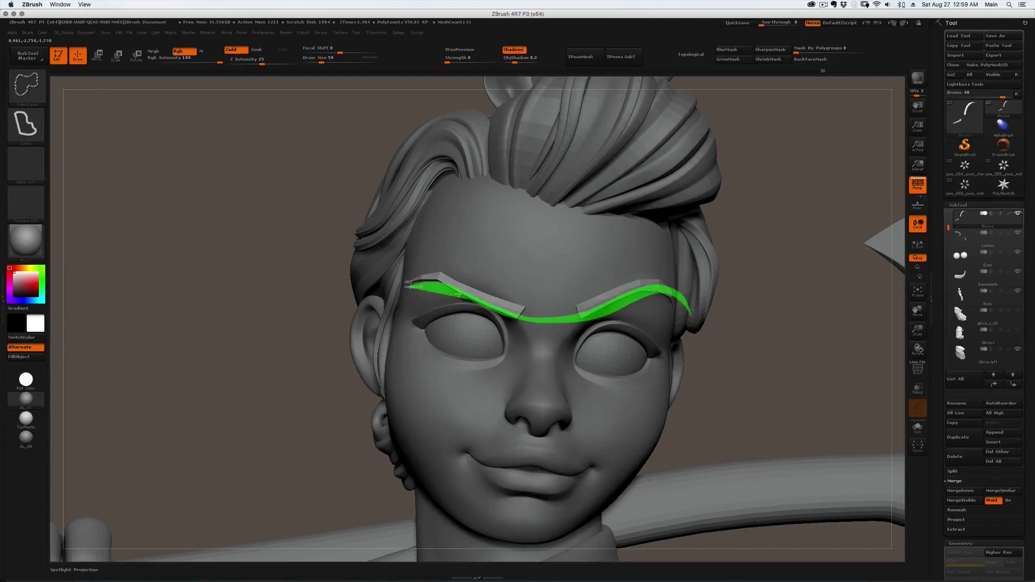
mouse_move(459, 294)
left_mouse_down("ctrl+shift")
mouse_move(416, 277)
mouse_move(108, 345)
left_mouse_up("ctrl+shift")
Reshape the middle of the left brow with a smaller Move brush so it follows the forehead's curvature from several angles.
mouse_move(782, 310)
left_mouse_down()
mouse_move(635, 273)
mouse_move(642, 286)
left_mouse_up()
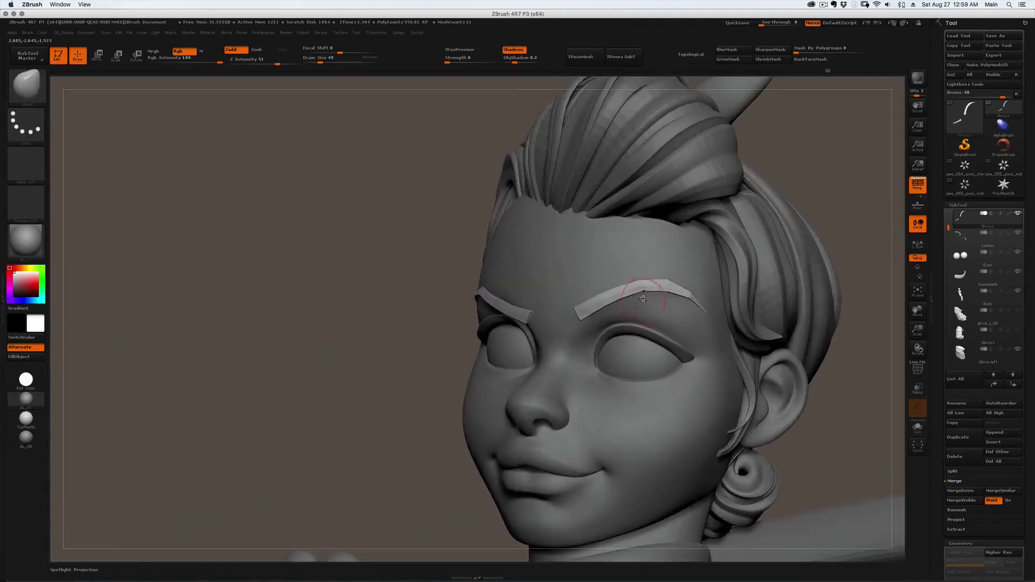
left_click_drag(604, 320, 627, 298)
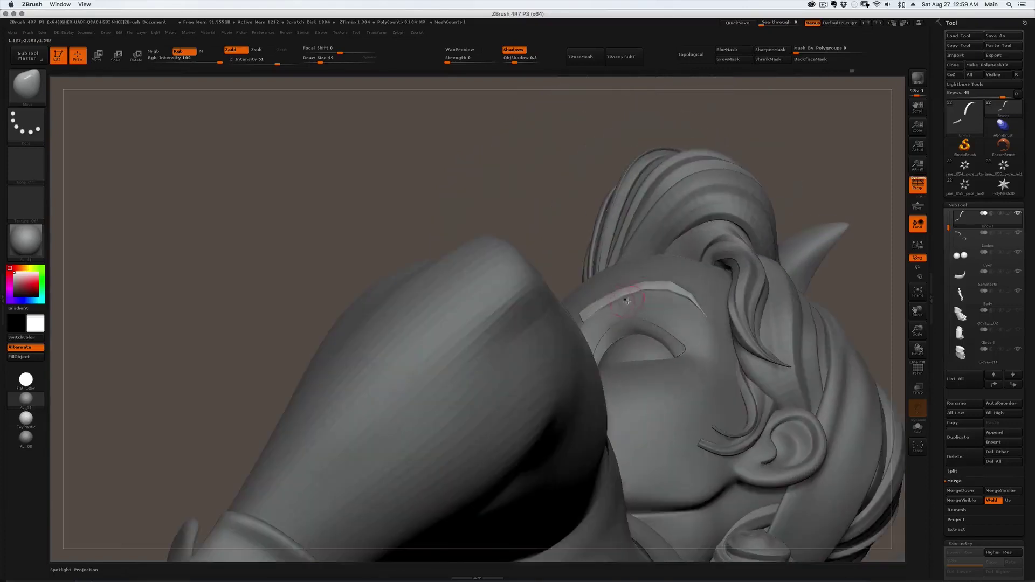
right_click_drag(659, 310, 629, 300)
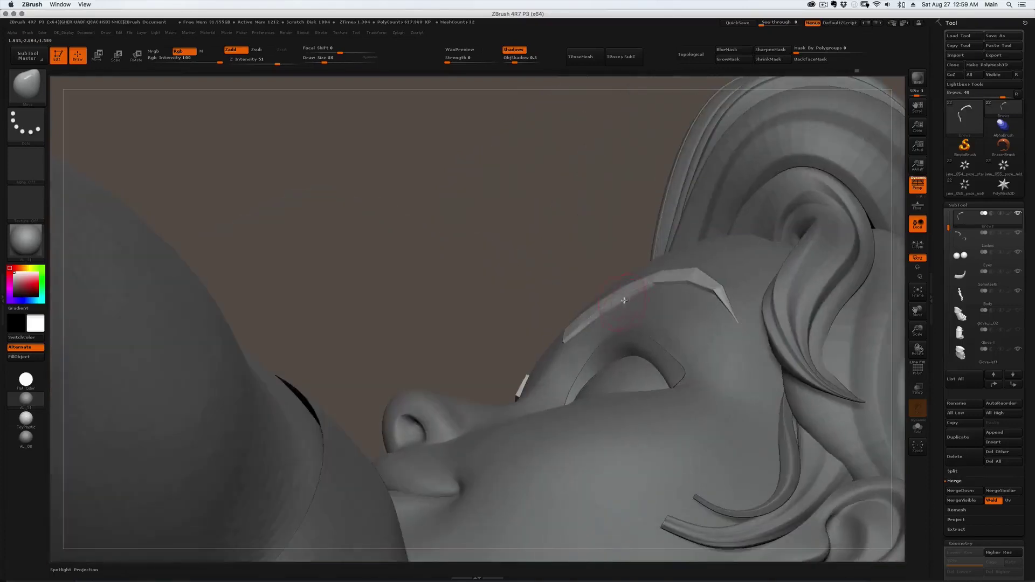
left_click_drag(624, 300, 664, 279)
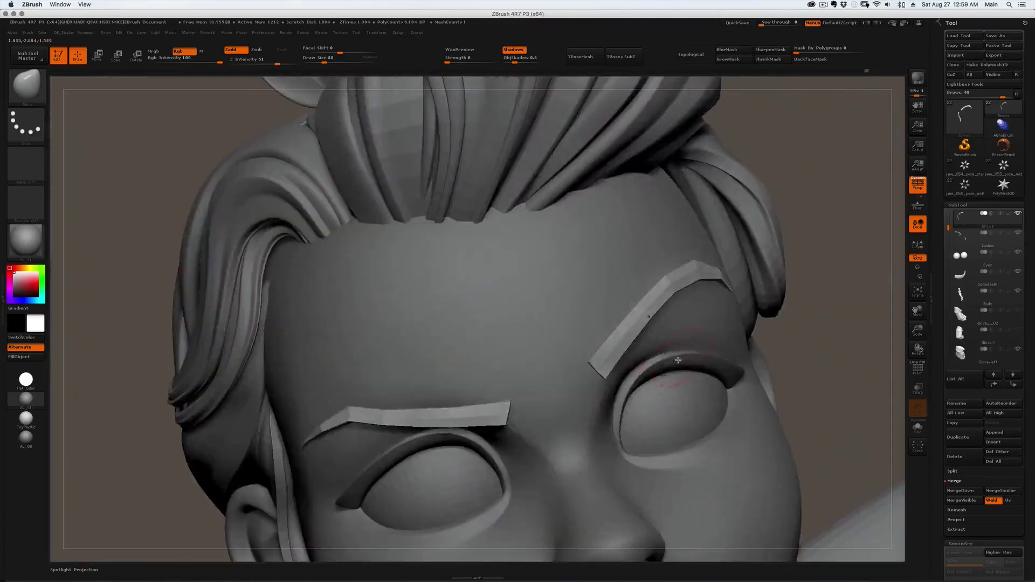
left_click_drag(561, 324, 587, 341)
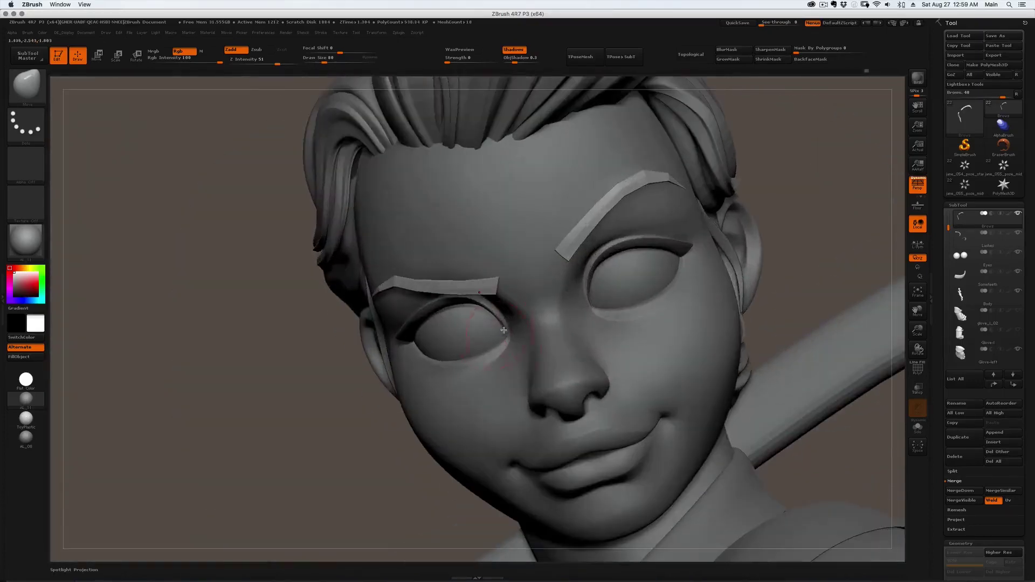
Display the concept drawing beside the head and compare the tilt of its eye line with the model's.
key("shift+z")
key("ctrl+shift")
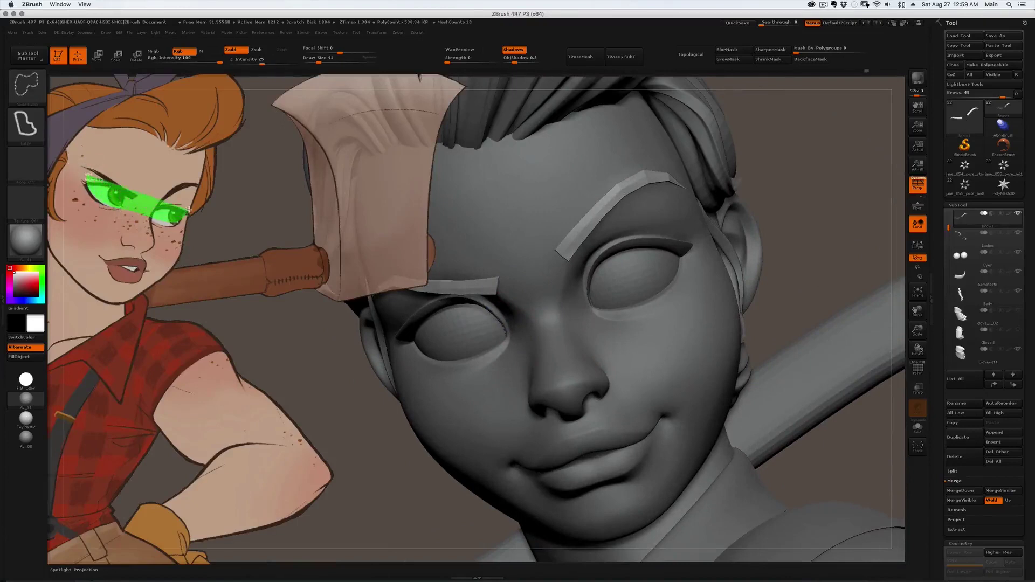
mouse_move(95, 205)
left_mouse_down("ctrl+shift")
mouse_move(162, 226)
mouse_move(183, 220)
left_mouse_up("ctrl+shift")
left_click_drag(502, 340, 617, 291, "ctrl+shift")
mouse_move(412, 314)
right_mouse_down()
mouse_move(425, 352)
mouse_move(379, 341)
right_mouse_up()
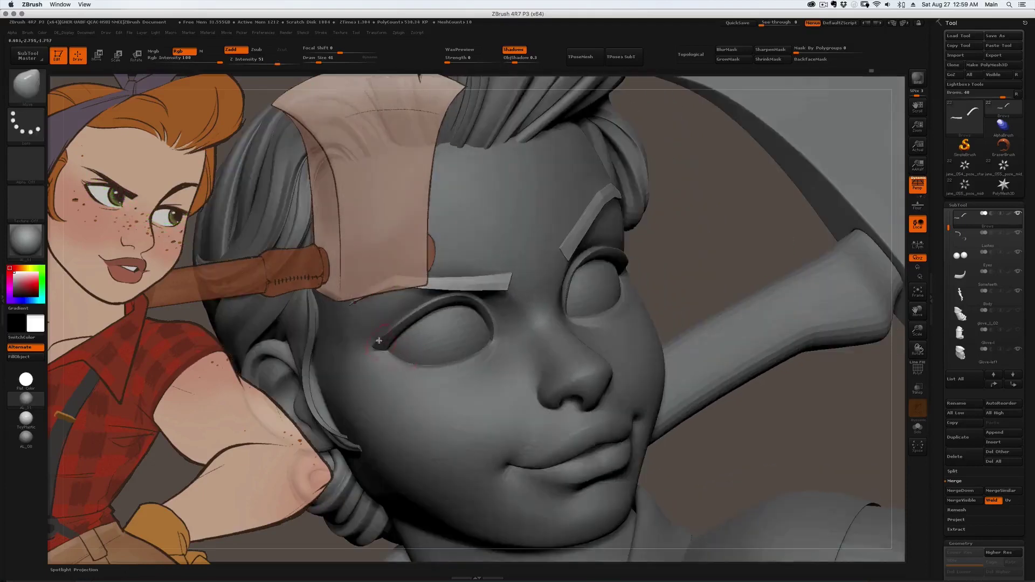
mouse_move(350, 313)
left_mouse_down("ctrl+shift")
mouse_move(369, 334)
mouse_move(580, 301)
mouse_move(616, 233)
mouse_move(612, 299)
mouse_move(545, 326)
mouse_move(389, 337)
mouse_move(353, 323)
left_mouse_up("ctrl+shift")
Switch to the Body subtool and isolate it from the hair, brows and eyes.
right_click_drag(569, 288, 531, 246, "ctrl")
mouse_move(531, 269)
right_mouse_down()
mouse_move(581, 297)
mouse_move(586, 228)
mouse_move(610, 231)
mouse_move(577, 204)
right_mouse_up()
left_click(613, 222, "alt")
mouse_move(607, 249)
right_mouse_down()
mouse_move(586, 274)
mouse_move(615, 221)
mouse_move(598, 261)
right_mouse_up()
key("shift+s")
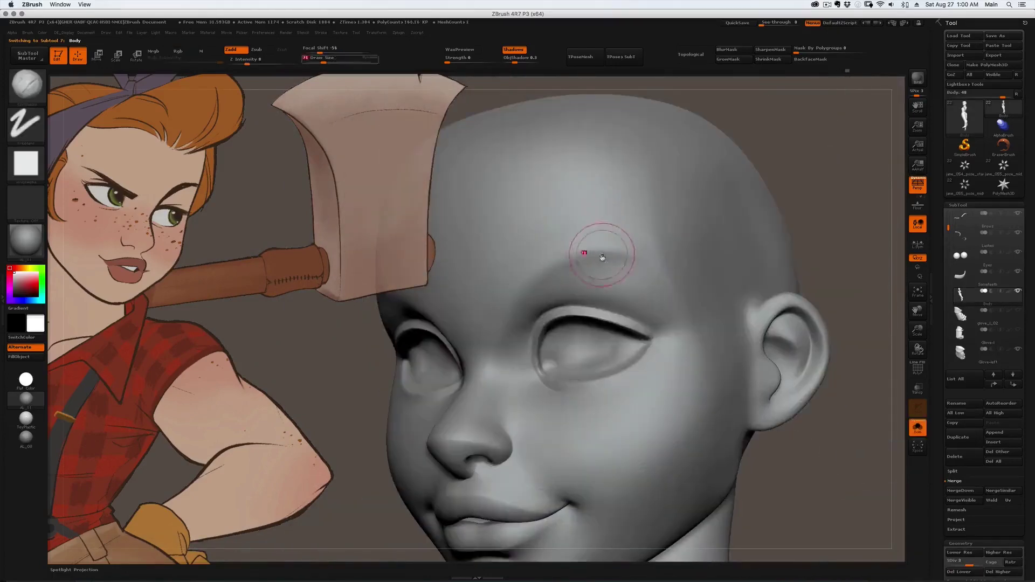
Build up the Body's brow ridge above the left eye with the ClayBuildup brush and soften the strokes.
key("b")
left_click(557, 264)
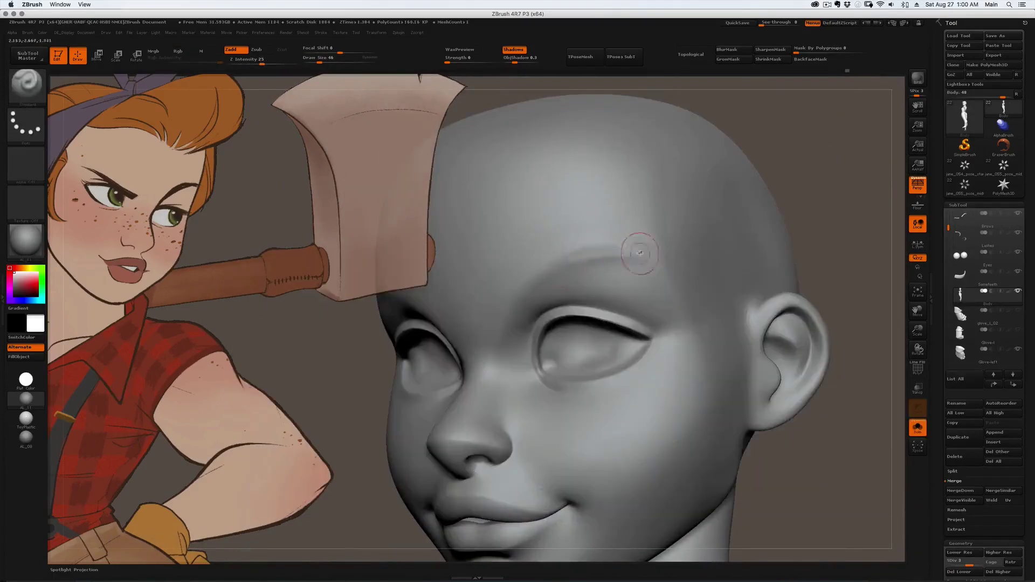
key("2")
left_click_drag(550, 277, 611, 261)
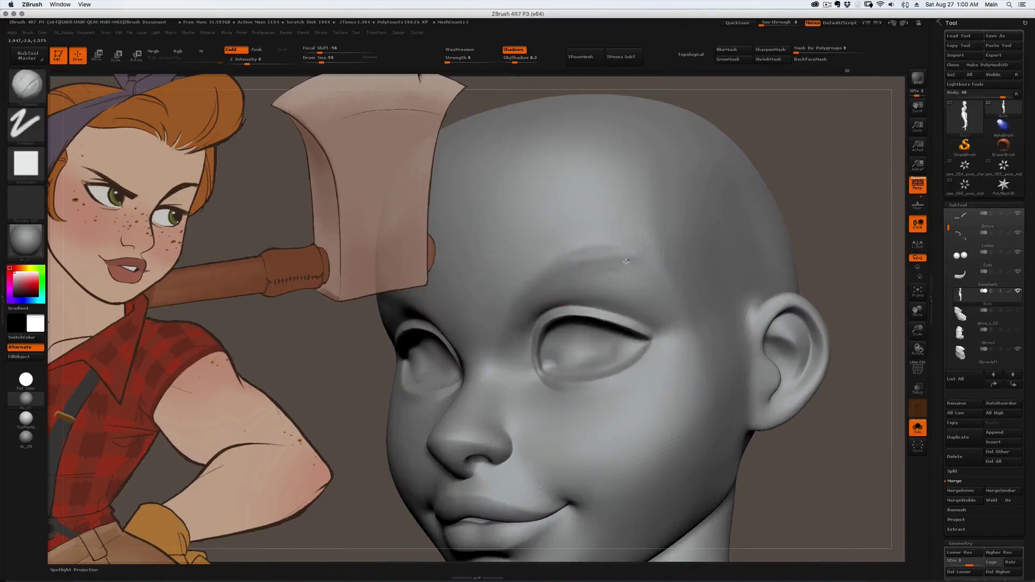
right_click_drag(630, 265, 563, 280, "shift")
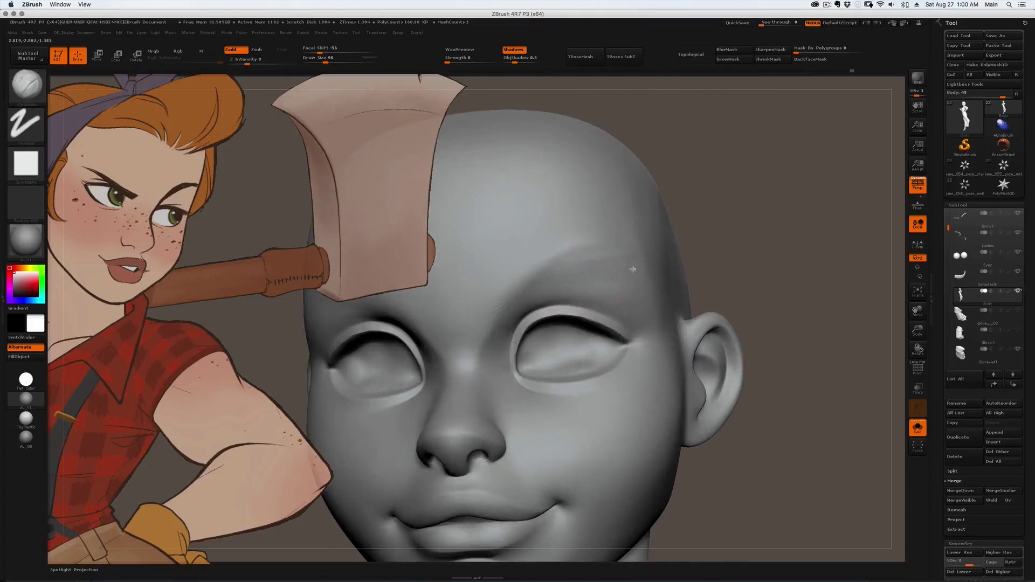
left_click_drag(632, 281, 606, 268, "shift")
Smooth the left brow ridge into the surrounding forehead and show the other subtools again.
right_click_drag(598, 265, 582, 289)
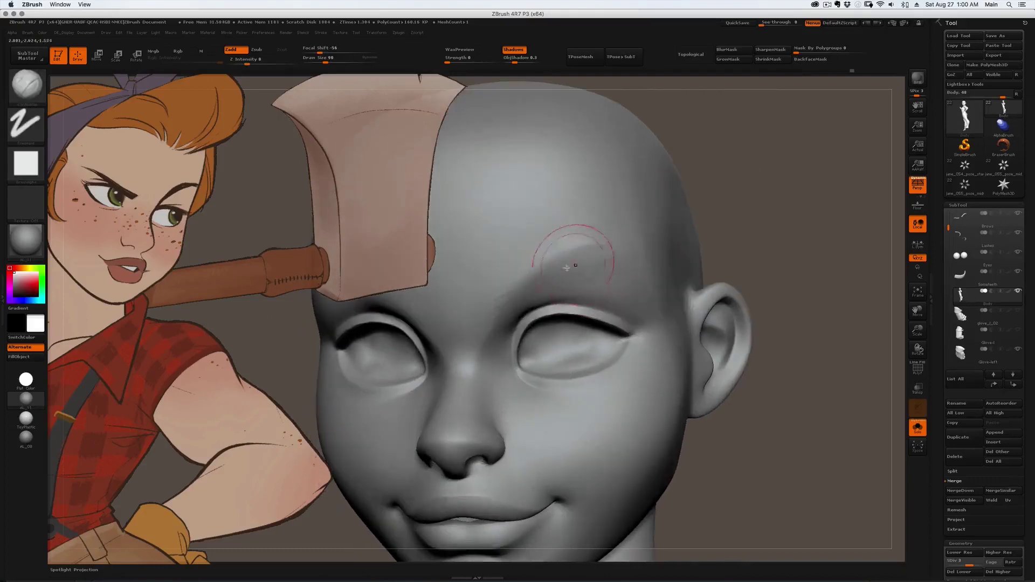
left_click_drag(529, 285, 601, 261, "shift")
right_click_drag(648, 259, 596, 256)
left_click_drag(619, 264, 632, 268, "shift")
right_click_drag(633, 268, 627, 259)
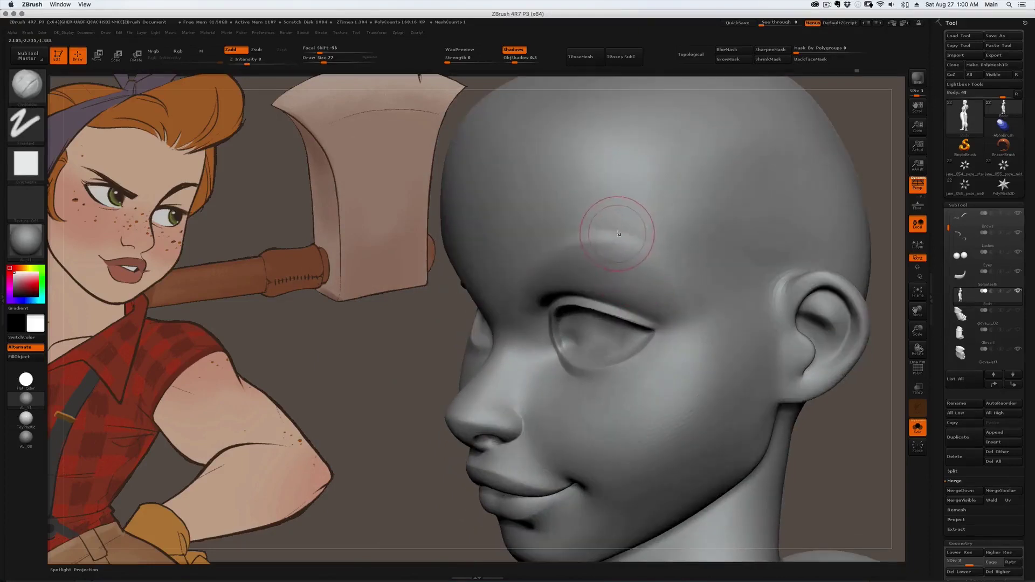
key("alt+s")
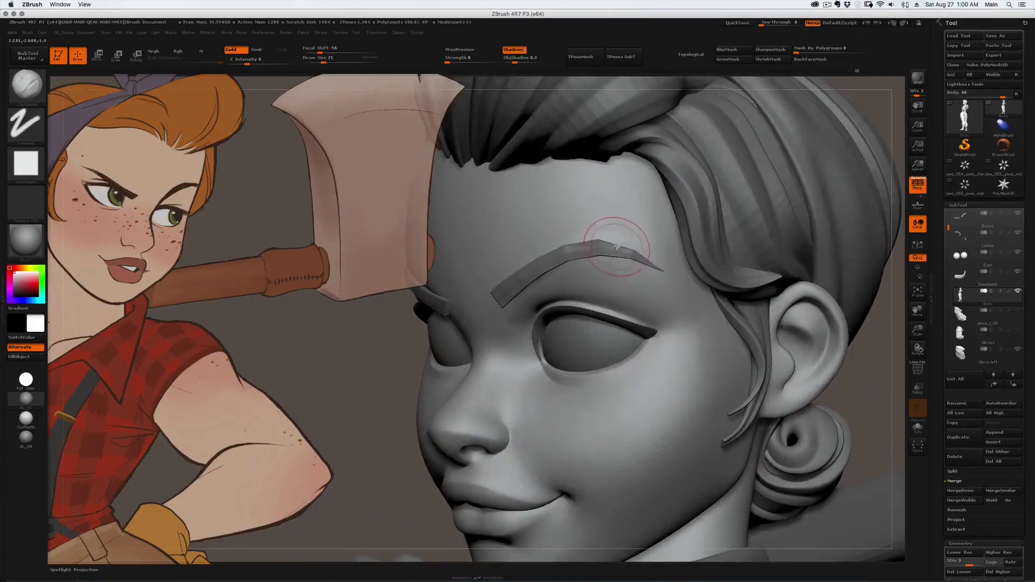
Fit the Body's forehead surface to the peak of the left brow with a smaller Move brush.
key("b")
key("m")
key("v")
key("]")
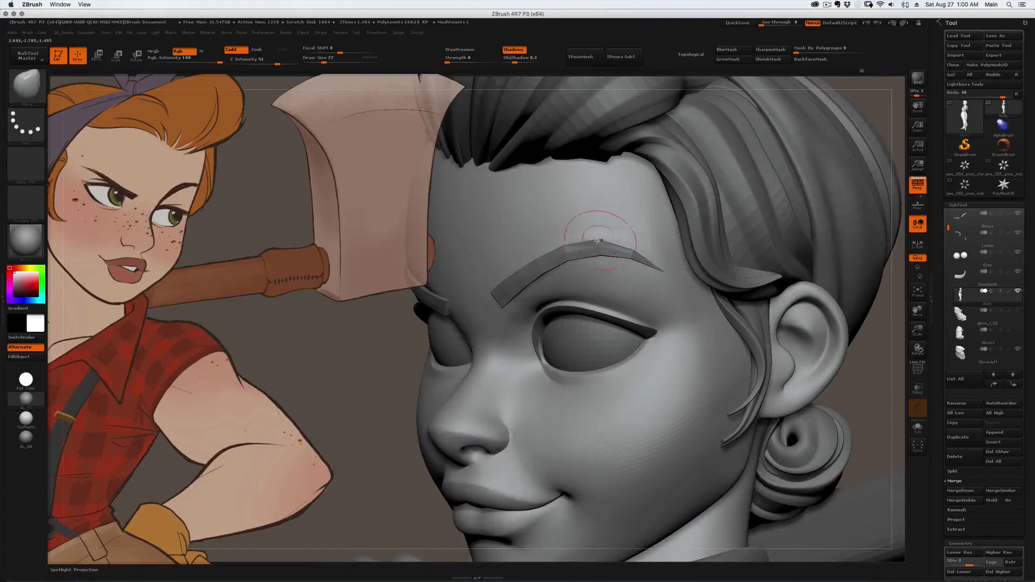
mouse_move(618, 249)
right_mouse_down()
mouse_move(550, 254)
mouse_move(628, 236)
right_mouse_up()
key("bracketleft")
key("bracketleft")
key("bracketleft")
key("bracketleft")
left_click_drag(629, 236, 620, 247)
mouse_move(620, 247)
right_mouse_down()
mouse_move(732, 146)
mouse_move(730, 215)
right_mouse_up()
right_click_drag(633, 234, 620, 169)
Build up the Body's surface along the upper edge of the left brow's outer part with a small ClayBuildup brush.
key("1")
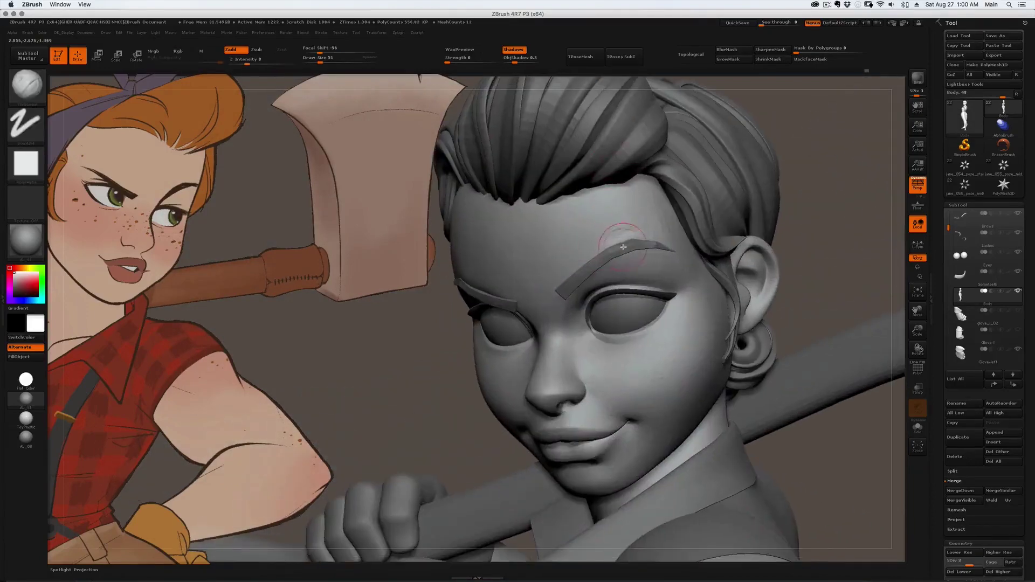
right_click_drag(621, 240, 642, 232, "ctrl")
key("bracketleft")
mouse_move(669, 233)
left_mouse_down()
mouse_move(619, 239)
mouse_move(624, 231)
left_mouse_up()
Select the Brows and smooth their faceted surface, then switch back to the Body.
left_click(573, 286, "alt")
right_click_drag(624, 231, 518, 261)
left_click(599, 233, "alt")
right_click_drag(517, 261, 589, 150, "ctrl")
right_click_drag(556, 262, 616, 138)
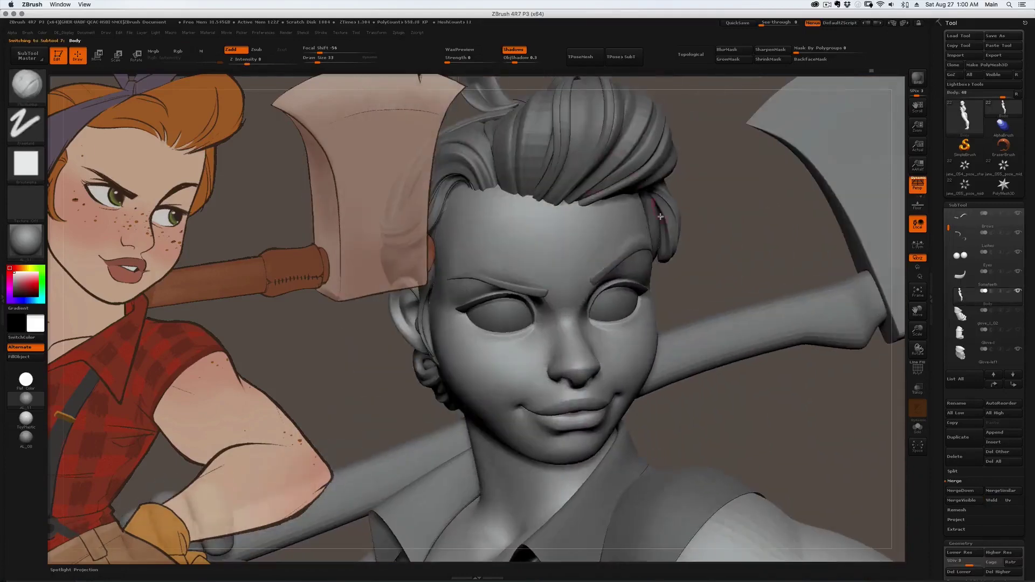
mouse_move(659, 254)
right_mouse_down()
mouse_move(615, 281)
mouse_move(648, 250)
right_mouse_up()
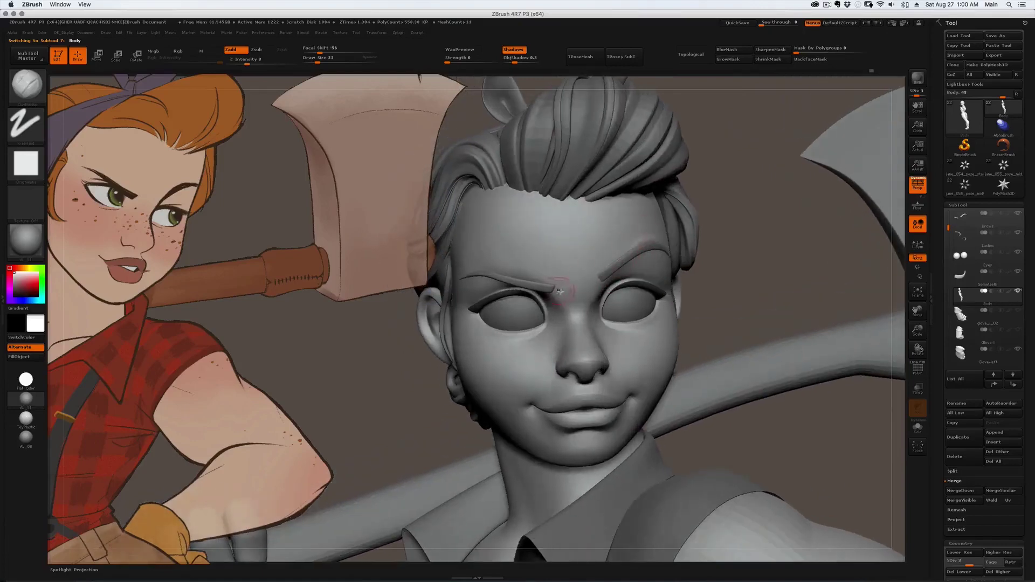
mouse_move(561, 292)
right_mouse_down()
mouse_move(652, 290)
mouse_move(545, 276)
mouse_move(557, 293)
mouse_move(552, 260)
right_mouse_up()
Lower the Body to subdivision level 1 and topologically mask everything except the area around the right eye.
key("shift+d")
key("shift+d")
key("b")
key("m")
key("t")
key("w")
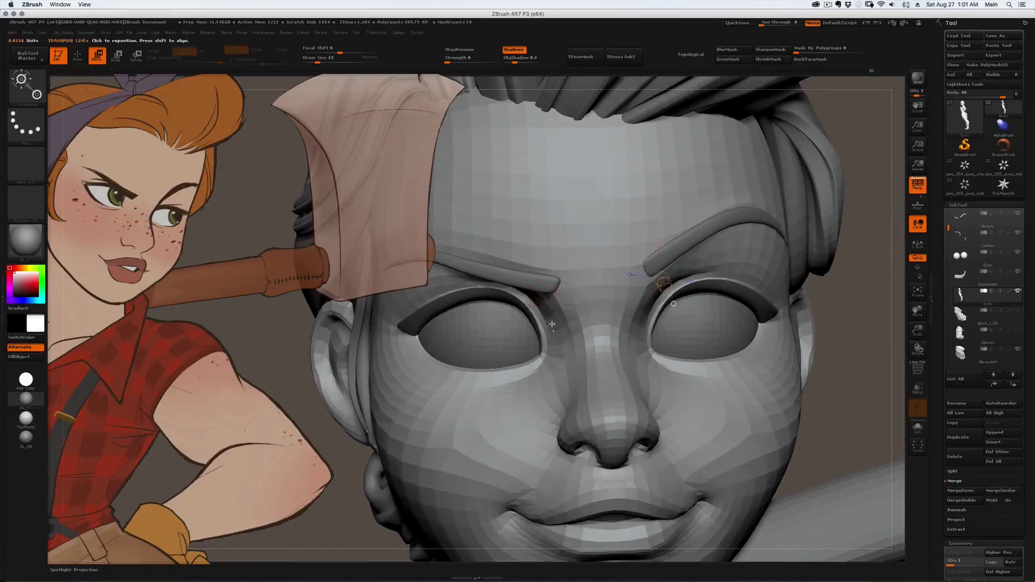
mouse_move(553, 324)
left_mouse_down("ctrl")
mouse_move(531, 344)
mouse_move(538, 335)
mouse_move(527, 332)
left_mouse_up("ctrl")
left_click(502, 357, "ctrl")
key("q")
Hide the concept drawing and invert the mask so it covers only the area around the right eye.
mouse_move(501, 358)
right_mouse_down()
mouse_move(509, 366)
mouse_move(566, 309)
mouse_move(544, 312)
mouse_move(462, 248)
right_mouse_up()
key("shift+z")
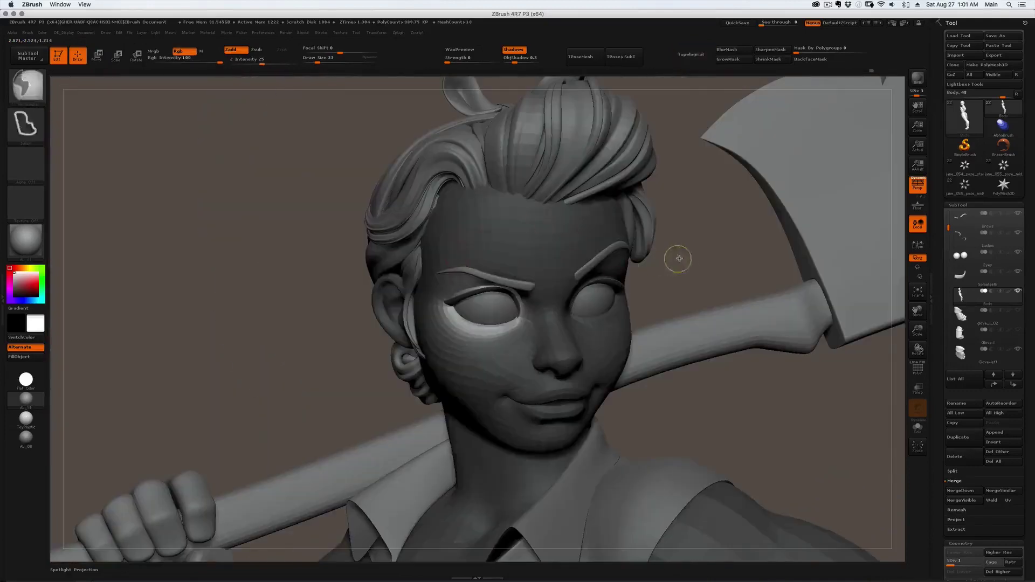
left_click(677, 259, "ctrl")
right_click_drag(669, 261, 439, 289)
With the Move brush, shape the Body's surface beneath the inner half of the right brow using progressively smaller brush sizes.
key("b")
key("m")
key("v")
key("s")
left_click_drag(431, 277, 450, 275)
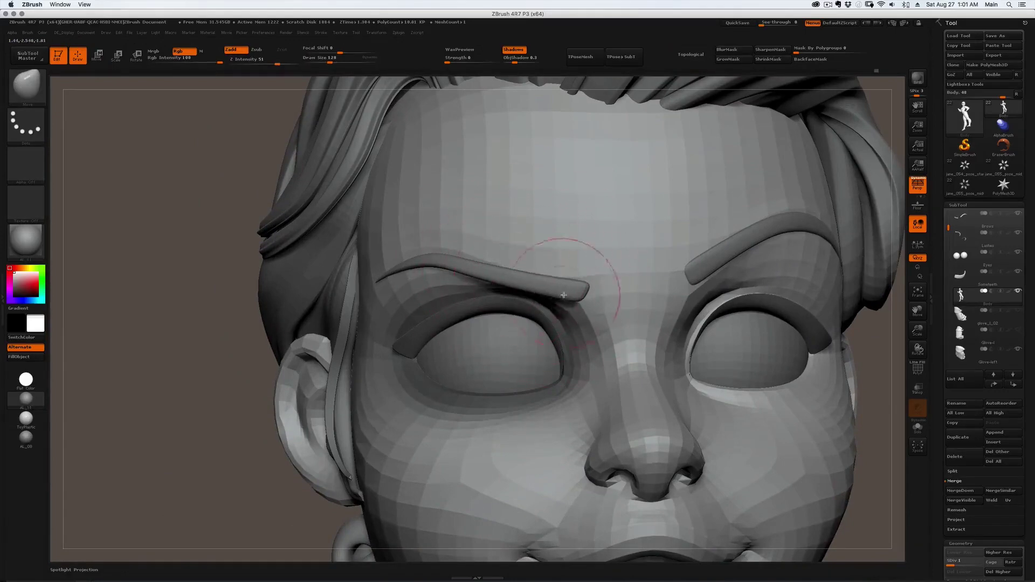
mouse_move(497, 286)
right_mouse_down()
mouse_move(534, 292)
mouse_move(490, 287)
mouse_move(499, 282)
right_mouse_up()
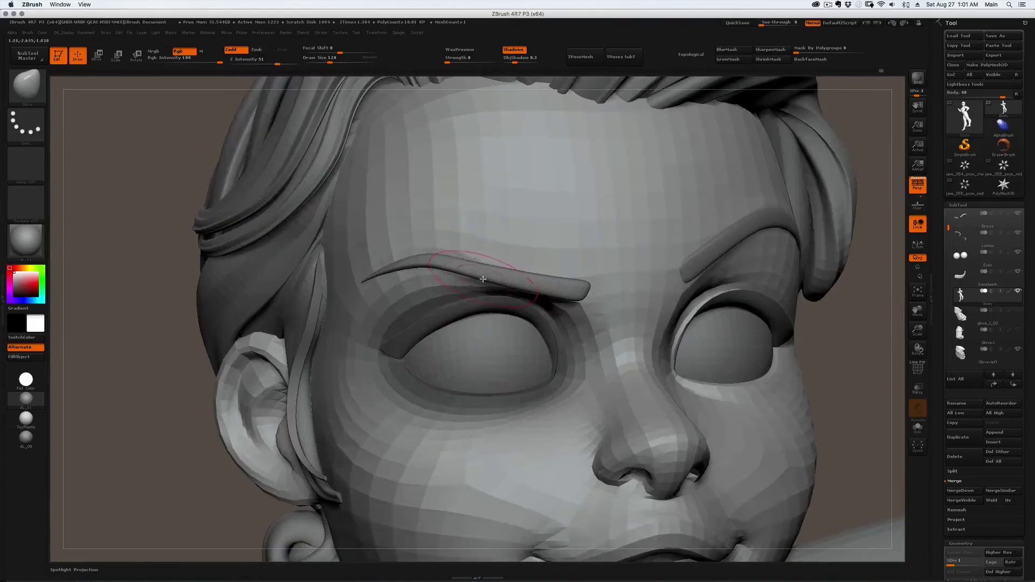
left_click_drag(534, 291, 507, 290)
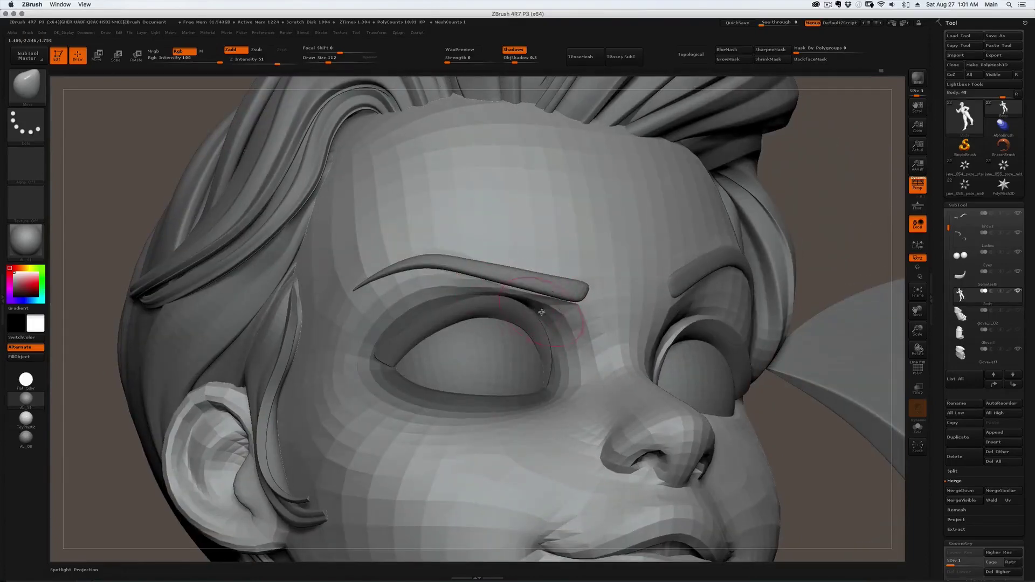
key("bracketleft")
mouse_move(523, 302)
right_mouse_down()
mouse_move(499, 300)
mouse_move(527, 306)
mouse_move(507, 296)
right_mouse_up()
key("bracketleft")
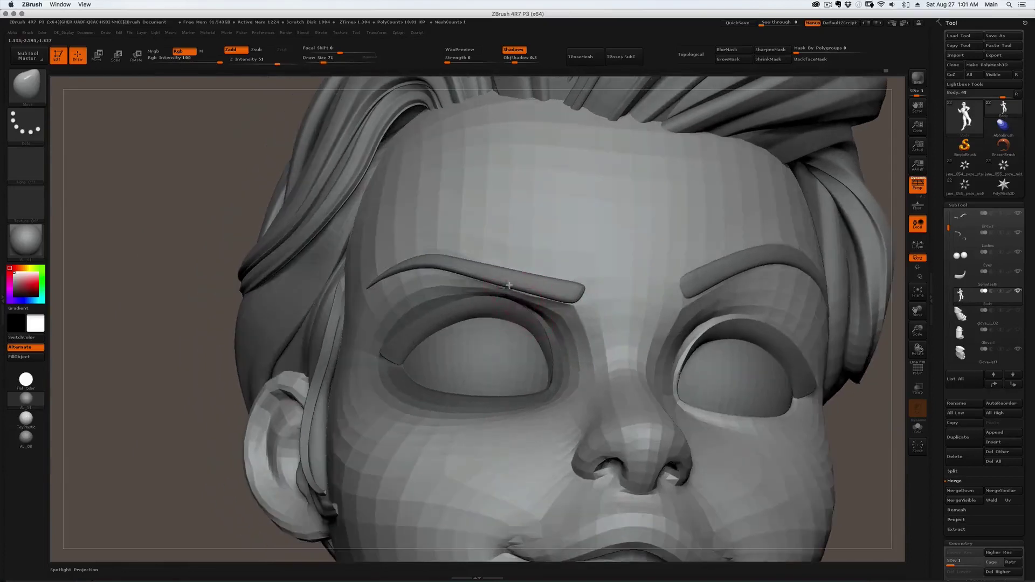
Pull the Body's surface into place around the inner end of the right brow with the Move brush.
left_click_drag(464, 260, 599, 294, "ctrl+shift")
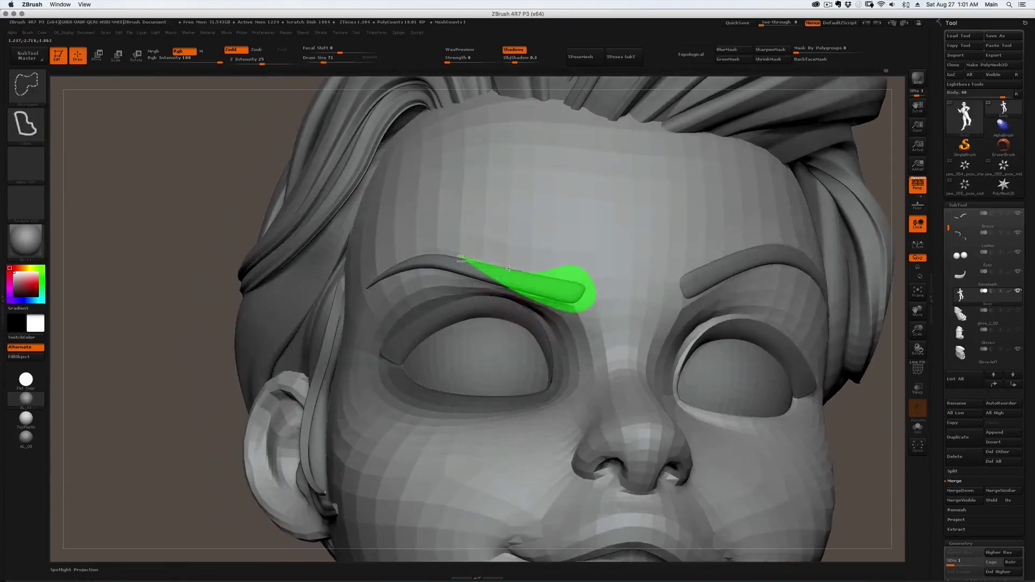
left_click_drag(432, 217, 435, 225, "ctrl+shift")
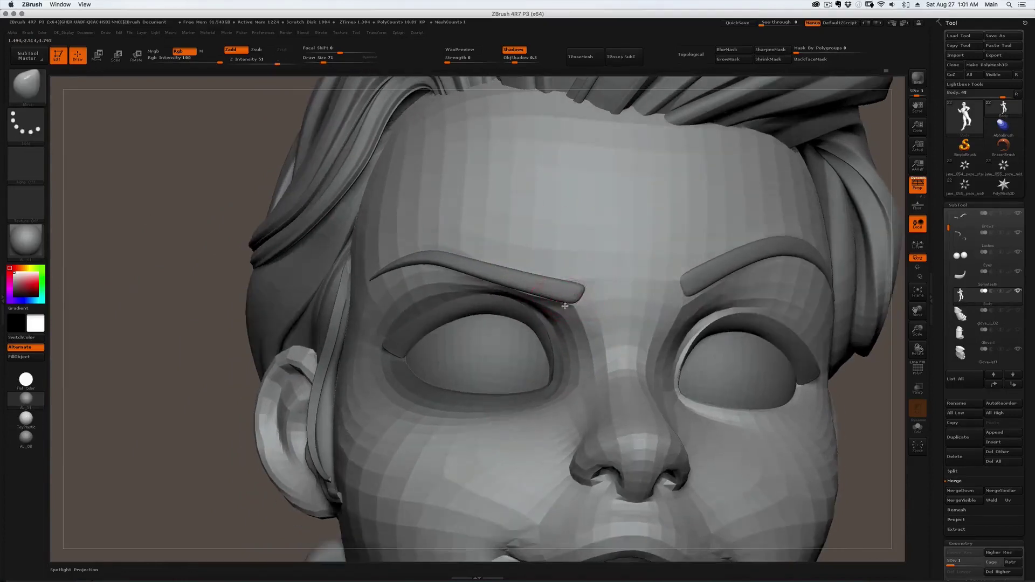
left_click_drag(565, 306, 537, 289)
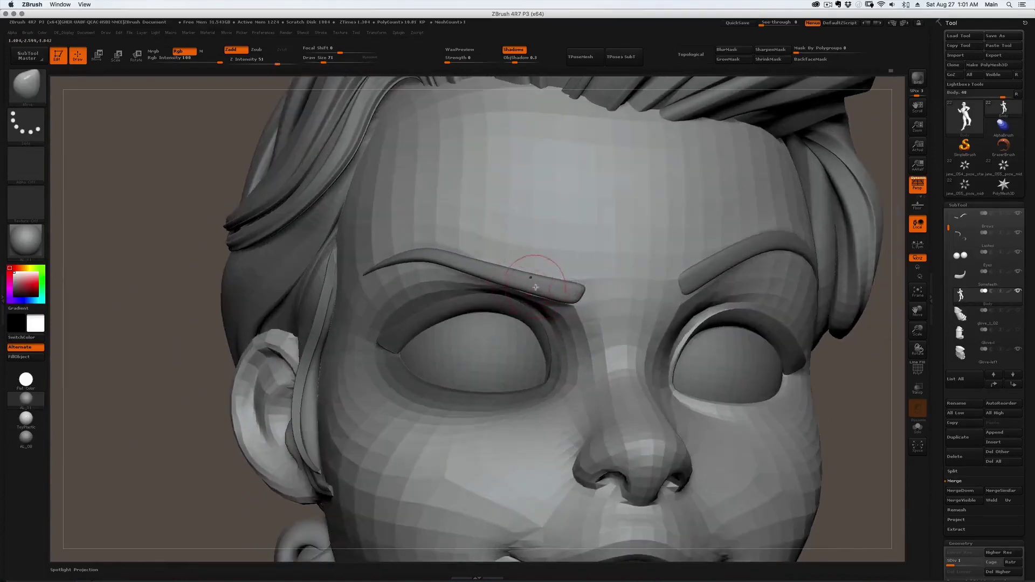
key("s")
left_click_drag(557, 295, 571, 297)
key("s")
Switch to the Brows, lower them to their lowest subdivision level and adjust the right brow's inner end.
key("n")
left_click(501, 317)
key("bracketright")
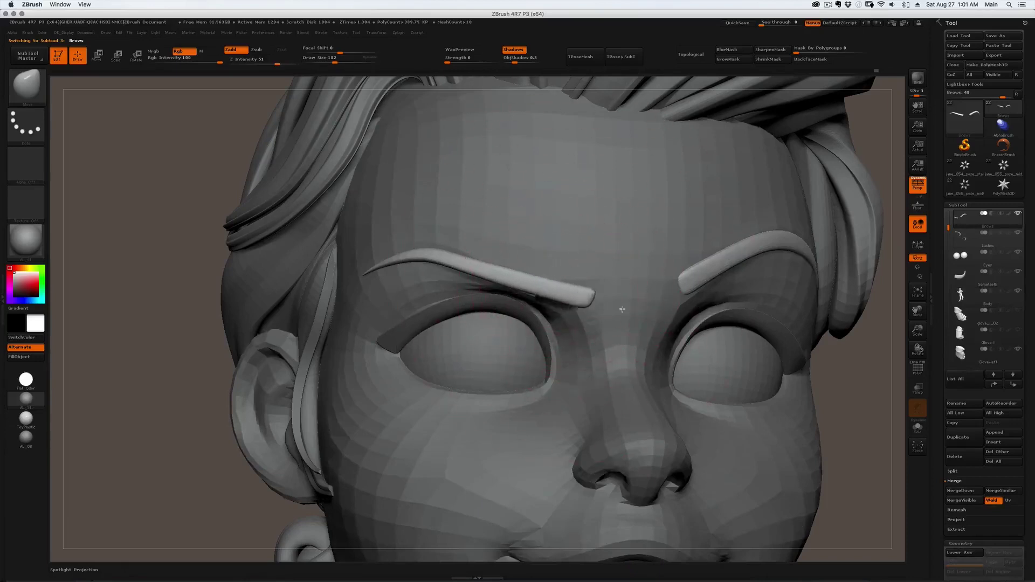
key("shift+d")
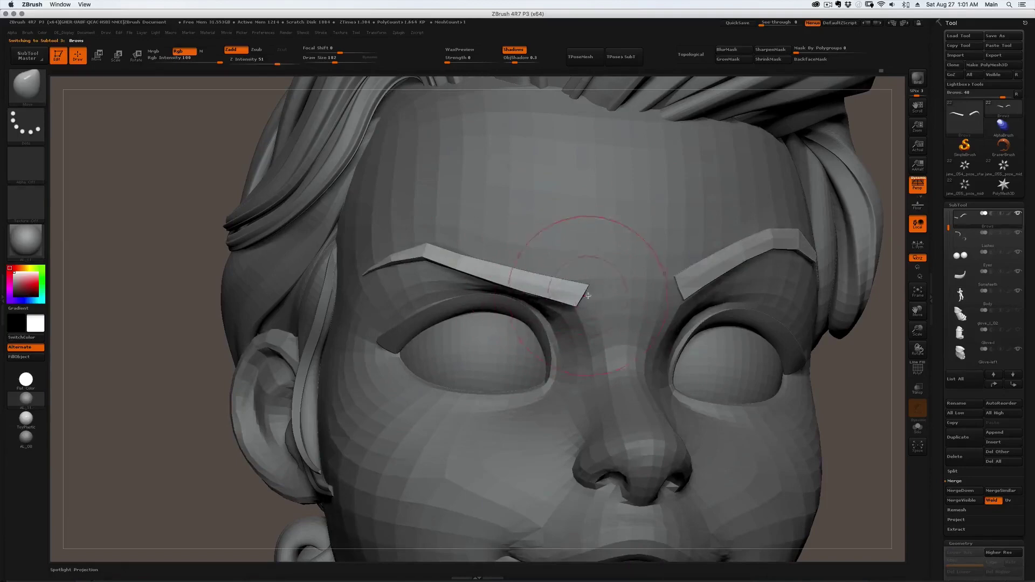
right_click_drag(445, 280, 474, 277)
right_click_drag(378, 254, 428, 249)
key("bracketleft")
key("bracketleft")
key("bracketleft")
key("bracketleft")
key("bracketleft")
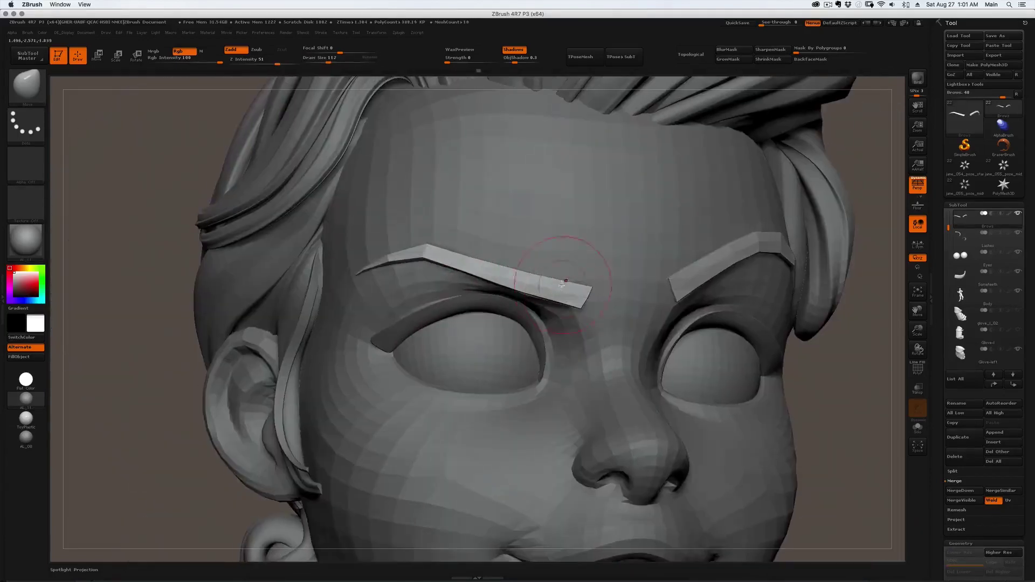
key("ctrl+shift")
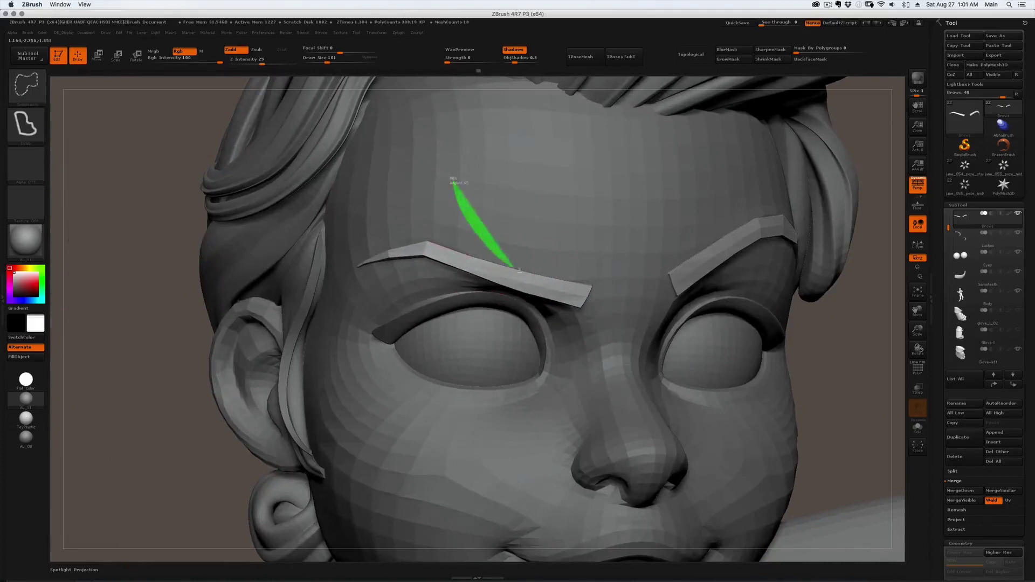
mouse_move(551, 289)
left_mouse_down("ctrl+shift")
mouse_move(575, 286)
mouse_move(507, 256)
left_mouse_up("ctrl+shift")
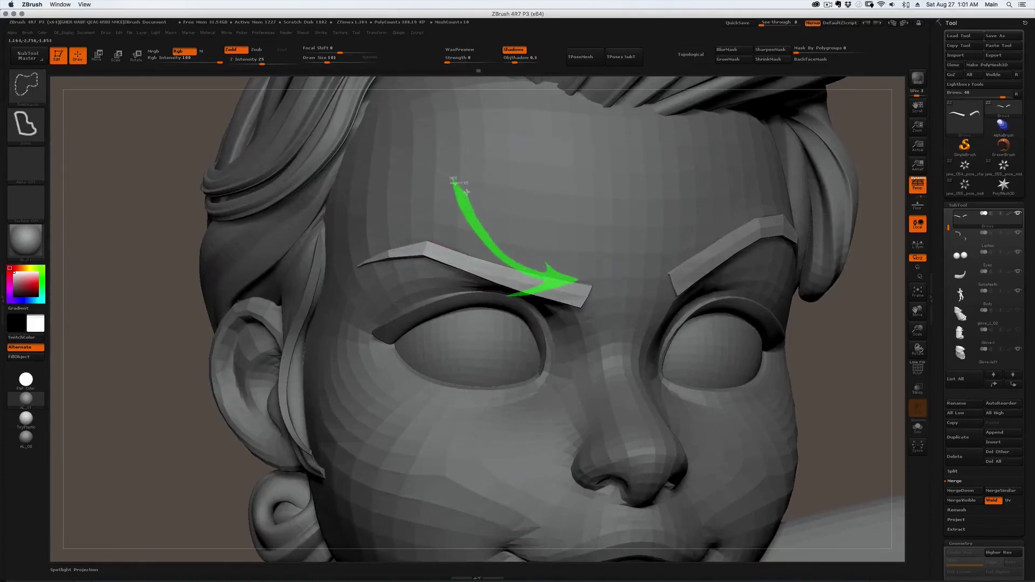
mouse_move(467, 192)
left_mouse_down("ctrl+shift")
mouse_move(441, 169)
mouse_move(471, 205)
mouse_move(421, 173)
mouse_move(488, 215)
mouse_move(43, 364)
left_mouse_up("ctrl+shift")
Return to the Body and move its surface under the inner end of the right brow with a small brush.
right_click_drag(610, 306, 603, 293)
key("[")
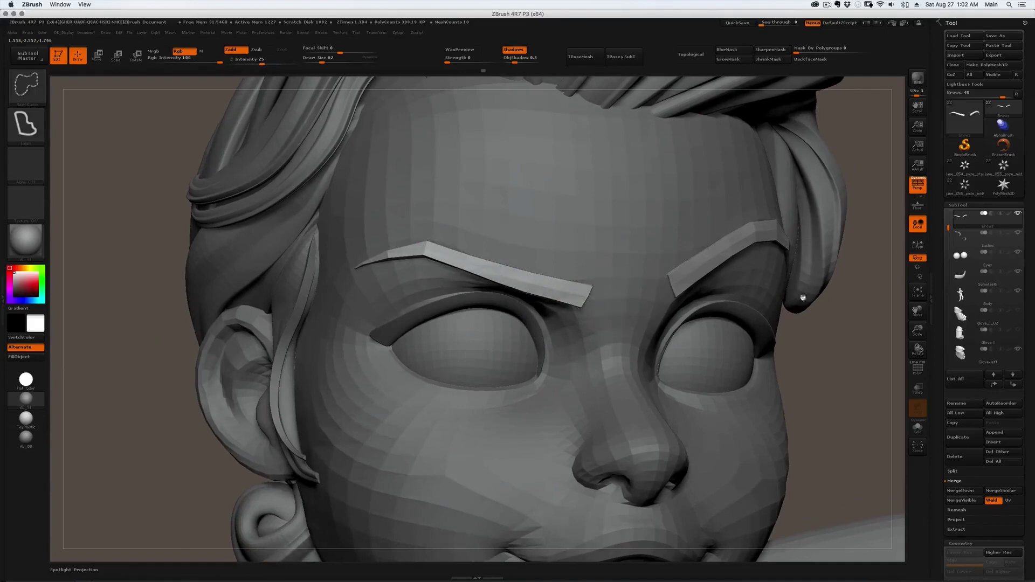
mouse_move(804, 298)
right_mouse_down()
mouse_move(578, 259)
mouse_move(595, 281)
mouse_move(538, 292)
mouse_move(535, 305)
mouse_move(545, 264)
mouse_move(543, 331)
mouse_move(573, 252)
right_mouse_up()
left_click(573, 253, "alt")
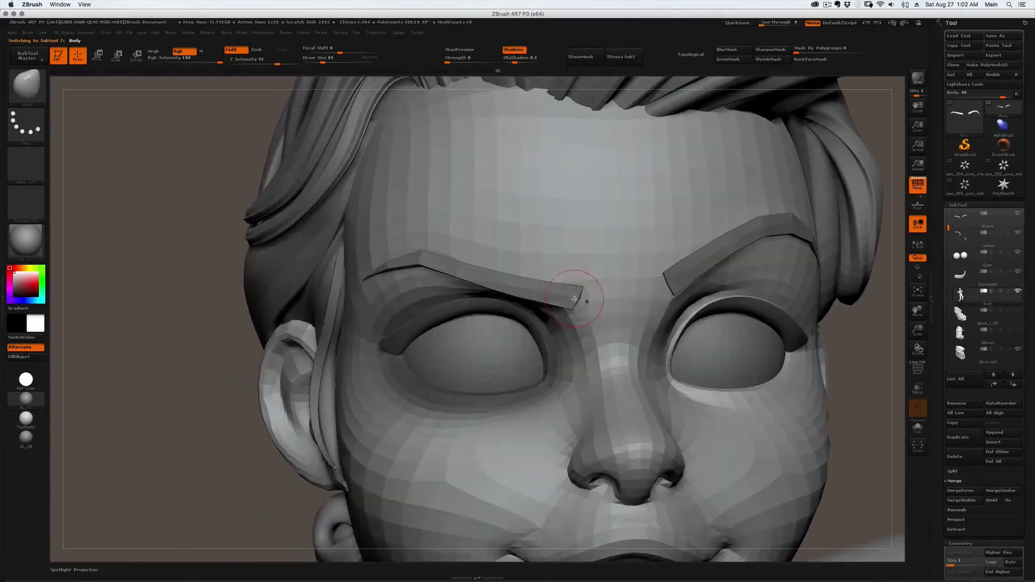
mouse_move(586, 290)
left_mouse_down()
mouse_move(571, 318)
mouse_move(562, 315)
left_mouse_up()
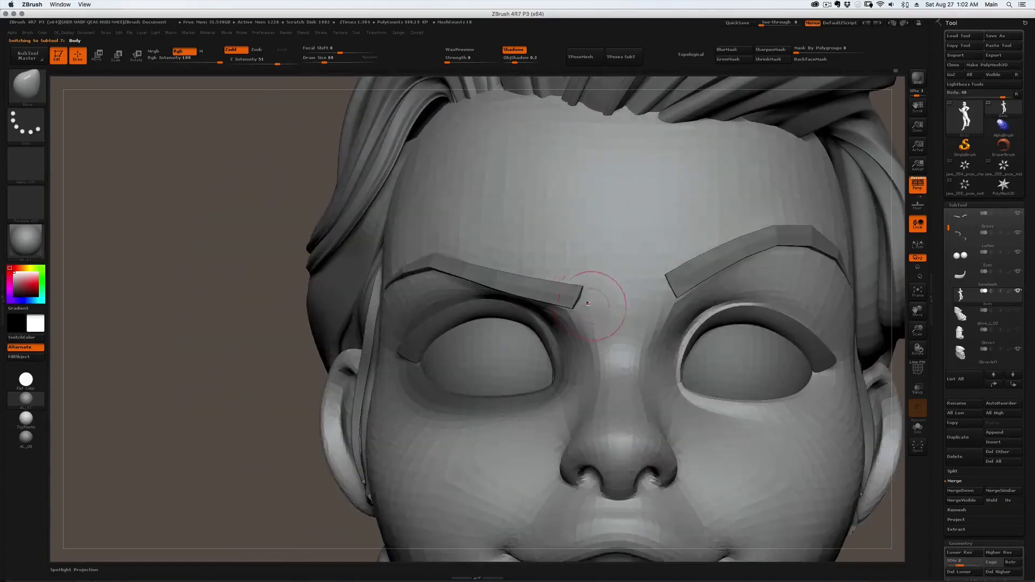
Raise the Body to subdivision level 3, then sculpt and smooth the surface around the right brow's inner end with the ClayBuildup brush.
key("d")
key("1")
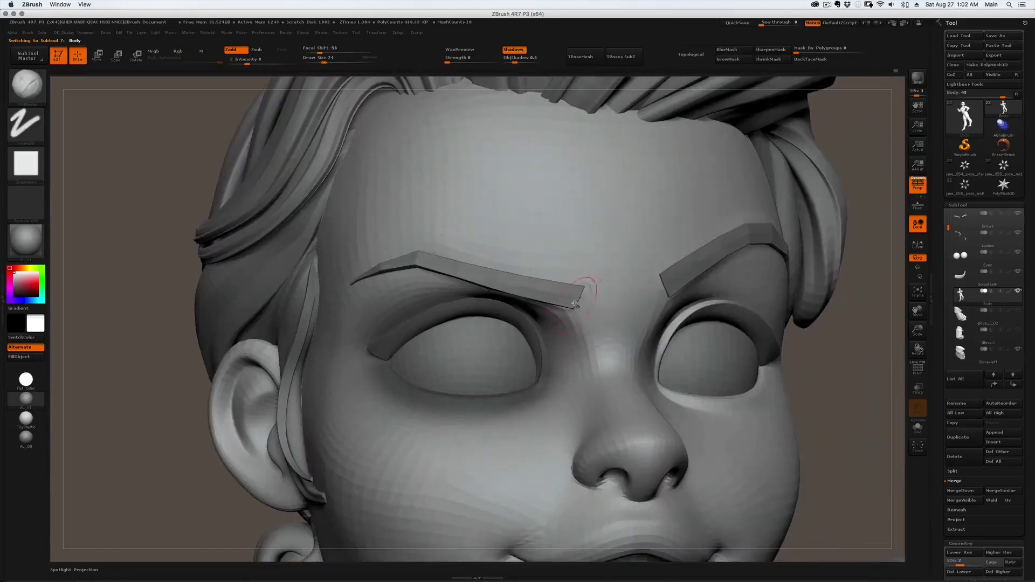
mouse_move(574, 311)
left_mouse_down()
mouse_move(586, 303)
mouse_move(585, 315)
left_mouse_up()
right_click_drag(566, 307, 600, 298)
mouse_move(585, 297)
left_mouse_down("shift")
mouse_move(589, 282)
mouse_move(578, 289)
left_mouse_up("shift")
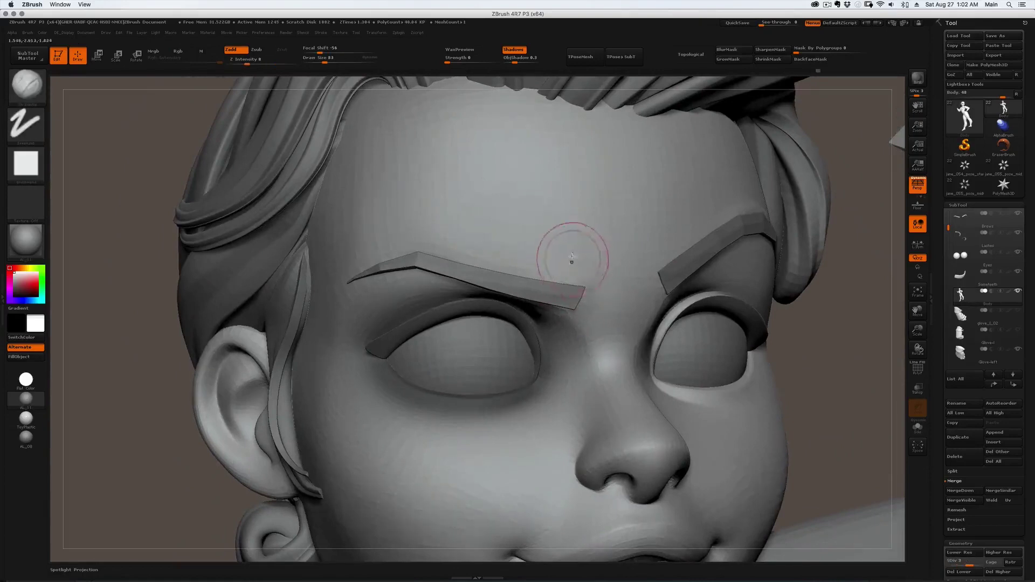
left_click_drag(580, 288, 582, 283, "shift")
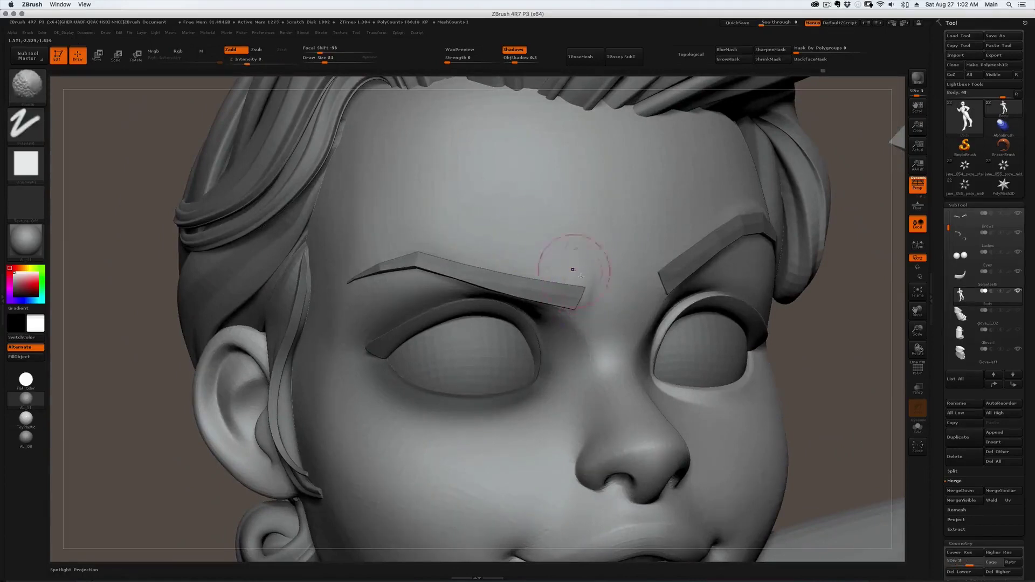
right_click_drag(573, 268, 564, 241, "ctrl")
right_click_drag(606, 290, 593, 293)
left_click_drag(588, 294, 572, 281, "shift")
right_click_drag(554, 260, 588, 275)
key("s")
left_click_drag(593, 280, 572, 278)
mouse_move(557, 267)
right_mouse_down()
mouse_move(605, 294)
mouse_move(566, 282)
mouse_move(586, 289)
right_mouse_up()
Select the Brows and use the Move brush to fit the right brow's middle part closer to the forehead in side view.
key("b")
key("m")
key("v")
right_click_drag(545, 317, 583, 275)
left_click(530, 271, "alt")
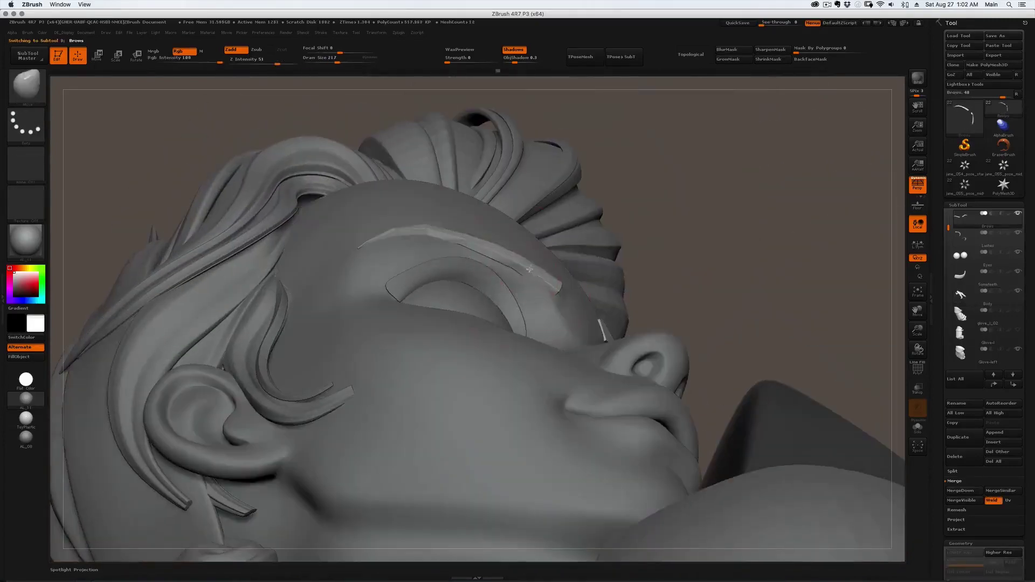
key("s")
left_click_drag(525, 273, 519, 272)
key("s")
left_click_drag(465, 253, 462, 253)
right_click_drag(464, 253, 506, 290)
Select the Body, switch to the ClayBuildup brush and smooth the surface under and beside the right brow's inner end.
left_click(506, 290, "alt")
mouse_move(604, 302)
right_mouse_down()
mouse_move(571, 316)
mouse_move(574, 221)
mouse_move(599, 255)
mouse_move(585, 261)
right_mouse_up()
key("b")
key("c")
key("b")
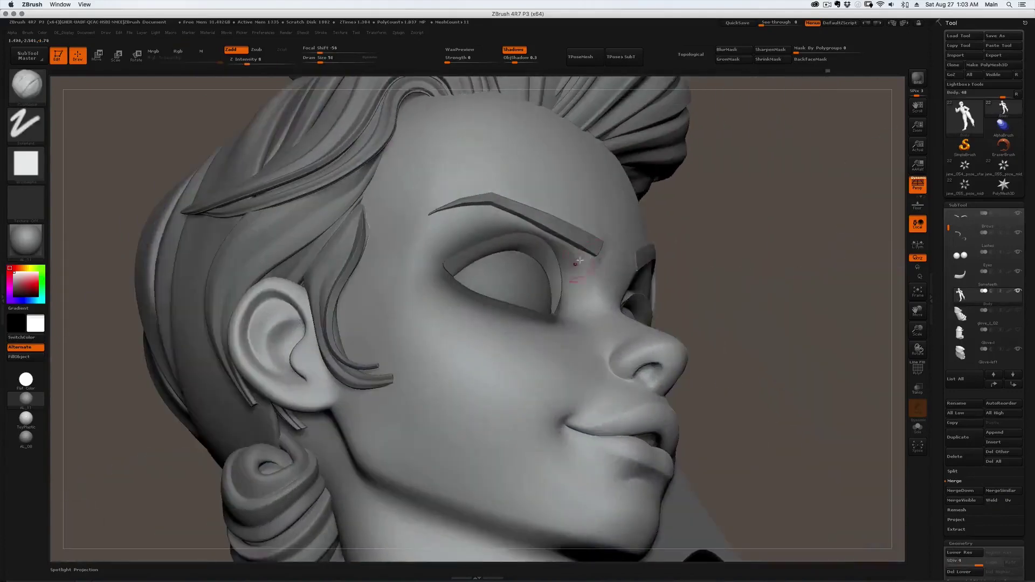
left_click_drag(575, 272, 582, 250, "shift")
right_click_drag(596, 251, 585, 260)
left_click_drag(598, 248, 606, 236, "shift")
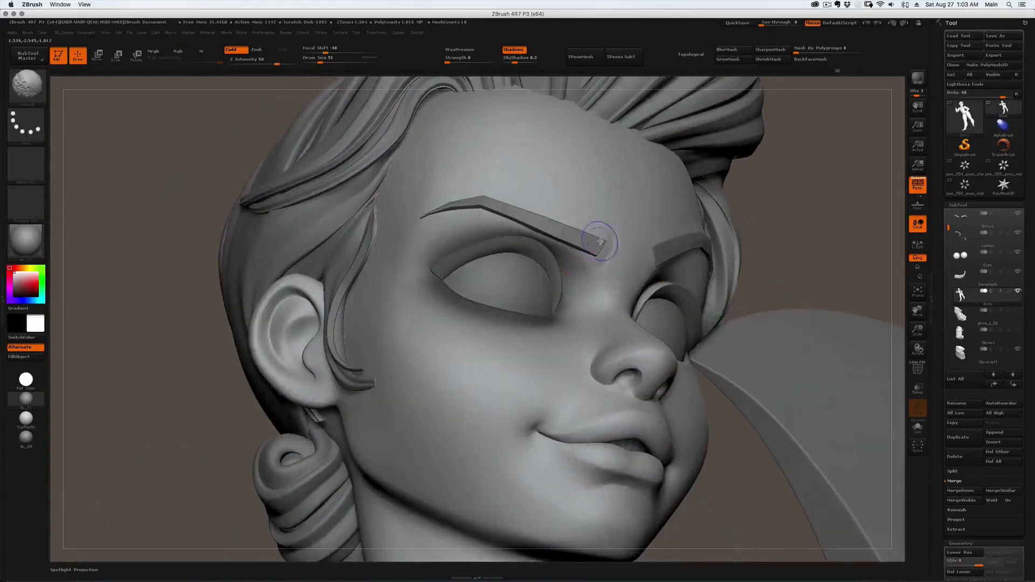
Sculpt the Body beneath the right brow's inner end with a draw size of 44, then switch to the Move brush.
right_click_drag(621, 248, 610, 259)
key("bracketright")
key("bracketright")
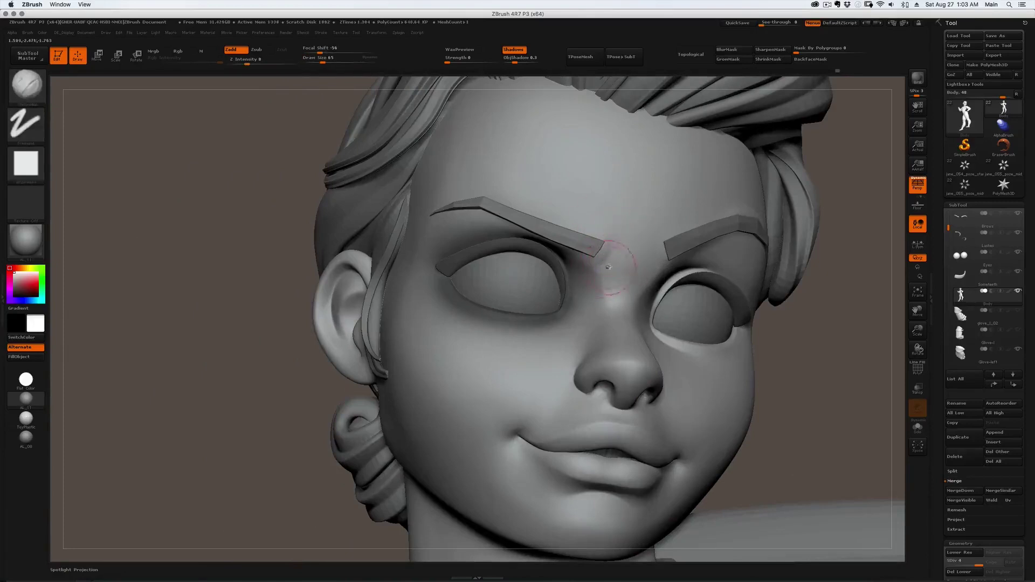
right_click_drag(610, 244, 606, 263)
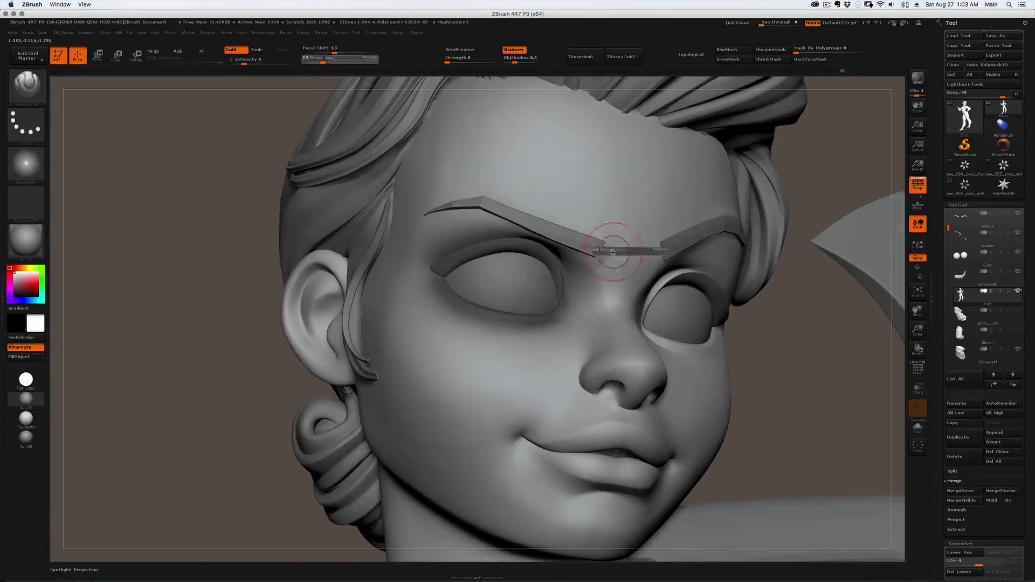
mouse_move(620, 243)
right_mouse_down()
mouse_move(588, 272)
mouse_move(606, 263)
right_mouse_up()
left_click_drag(606, 263, 580, 274)
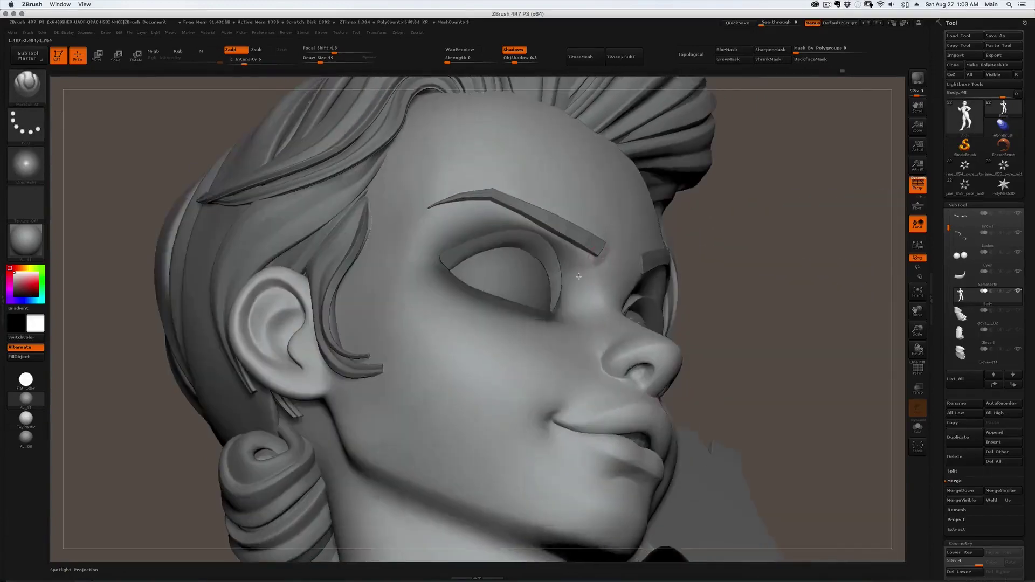
right_click_drag(604, 269, 589, 271)
mouse_move(588, 271)
right_mouse_down("ctrl")
mouse_move(633, 281)
mouse_move(606, 266)
mouse_move(614, 236)
mouse_move(603, 256)
mouse_move(620, 255)
right_mouse_up("ctrl")
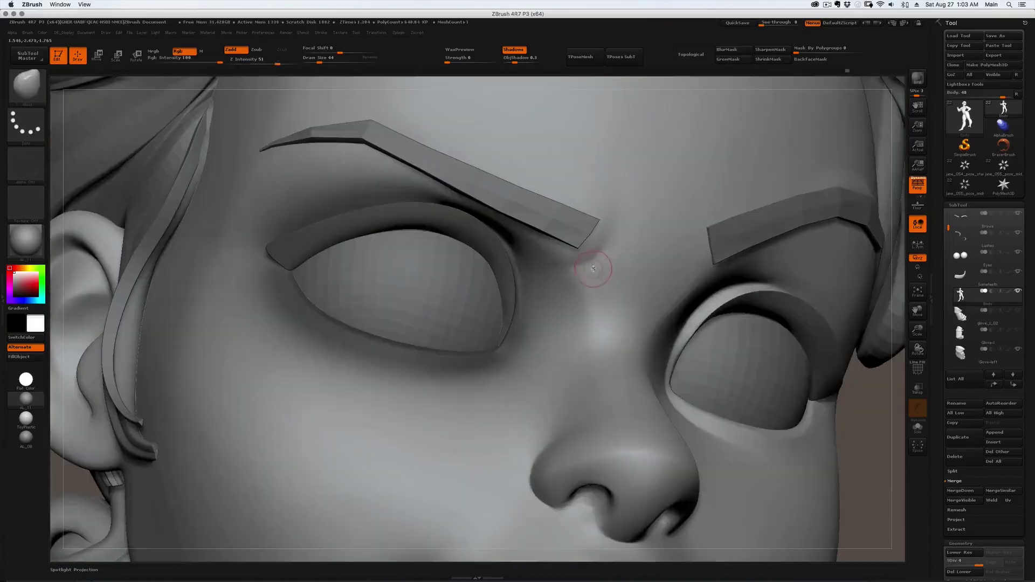
key("shift")
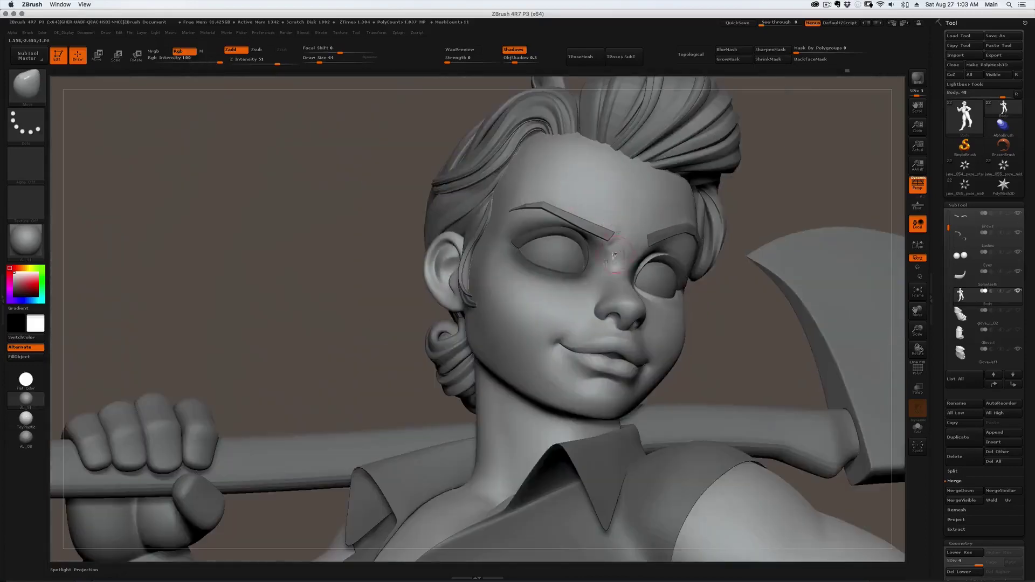
Sculpt the Body at the right brow's inner end with a larger ClayBuildup brush and smooth the bump there with the Body isolated.
mouse_move(615, 256)
right_mouse_down()
mouse_move(590, 274)
mouse_move(629, 222)
right_mouse_up()
key("ctrl+shift+a")
right_click_drag(588, 250, 609, 242)
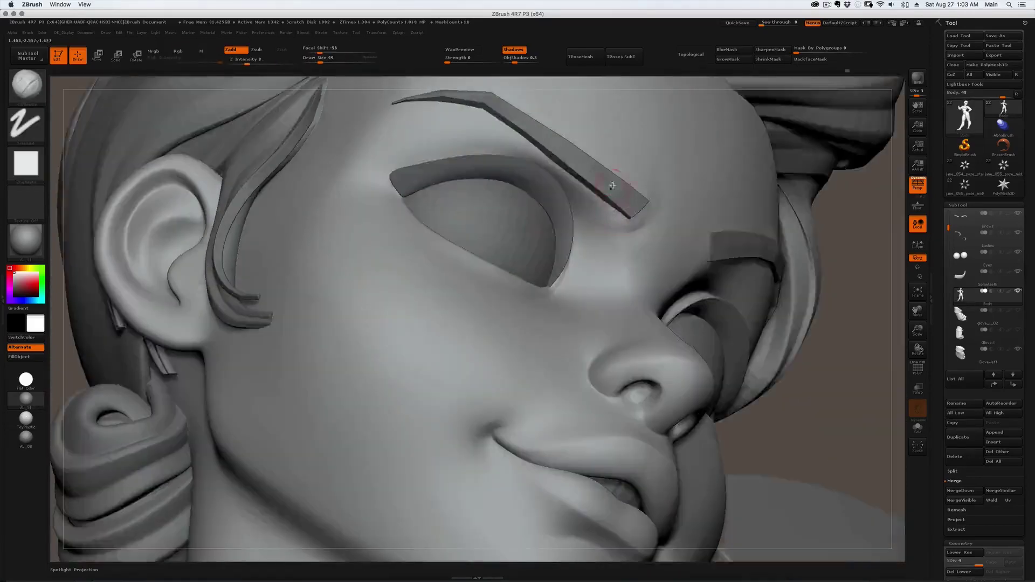
key("s")
left_click(627, 213)
mouse_move(627, 213)
left_mouse_down()
mouse_move(589, 196)
mouse_move(621, 199)
left_mouse_up()
right_click_drag(620, 199, 575, 186)
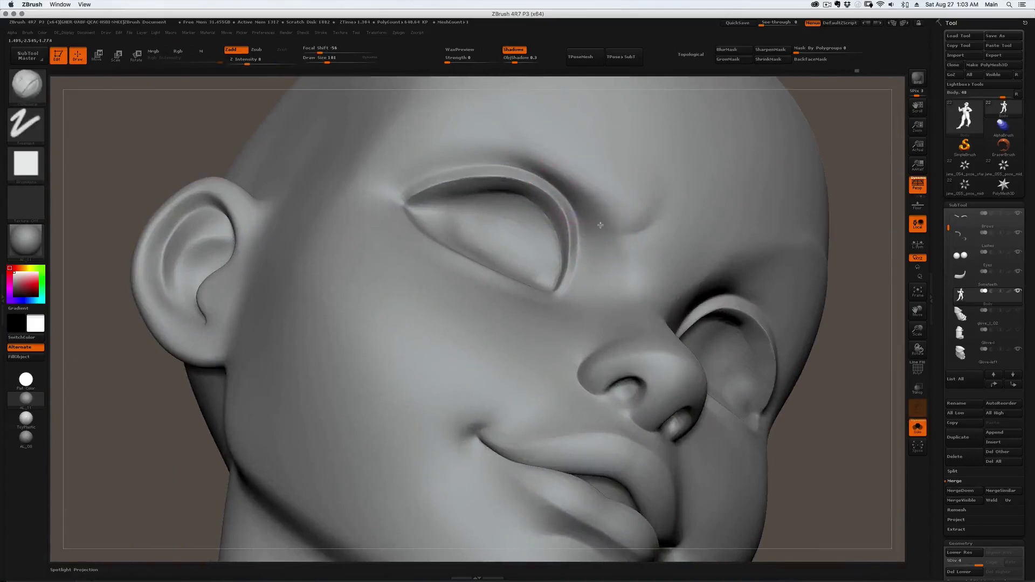
right_click_drag(618, 223, 640, 194)
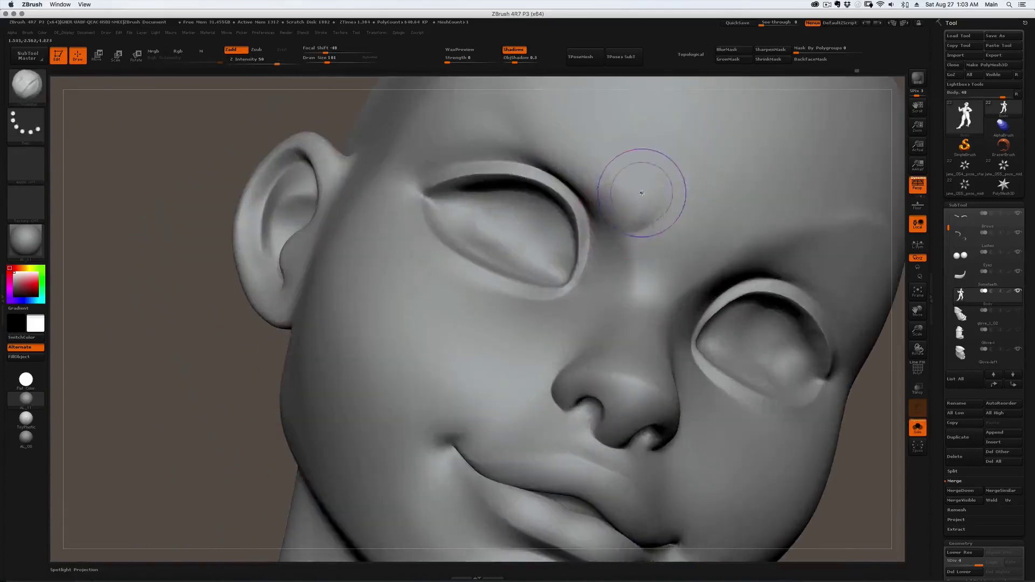
left_click_drag(640, 194, 647, 201, "shift")
Show all parts again, select the Brows and reposition the right brow's outer arch and inner end with the Move brush.
mouse_move(636, 216)
right_mouse_down("ctrl")
mouse_move(605, 273)
mouse_move(624, 276)
mouse_move(566, 263)
mouse_move(604, 258)
mouse_move(615, 265)
mouse_move(588, 267)
mouse_move(560, 251)
mouse_move(589, 247)
right_mouse_up("ctrl")
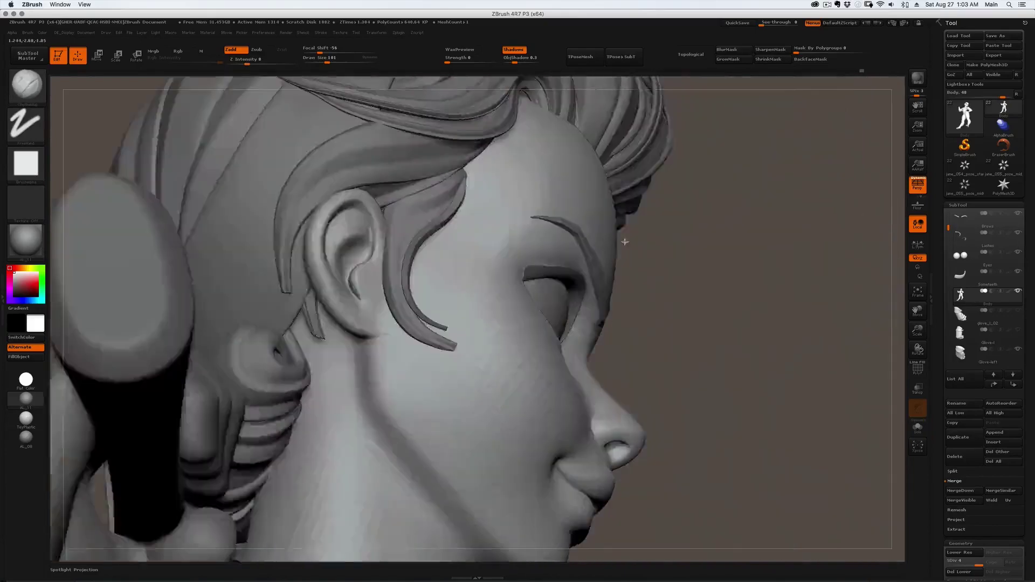
right_click_drag(624, 238, 583, 248)
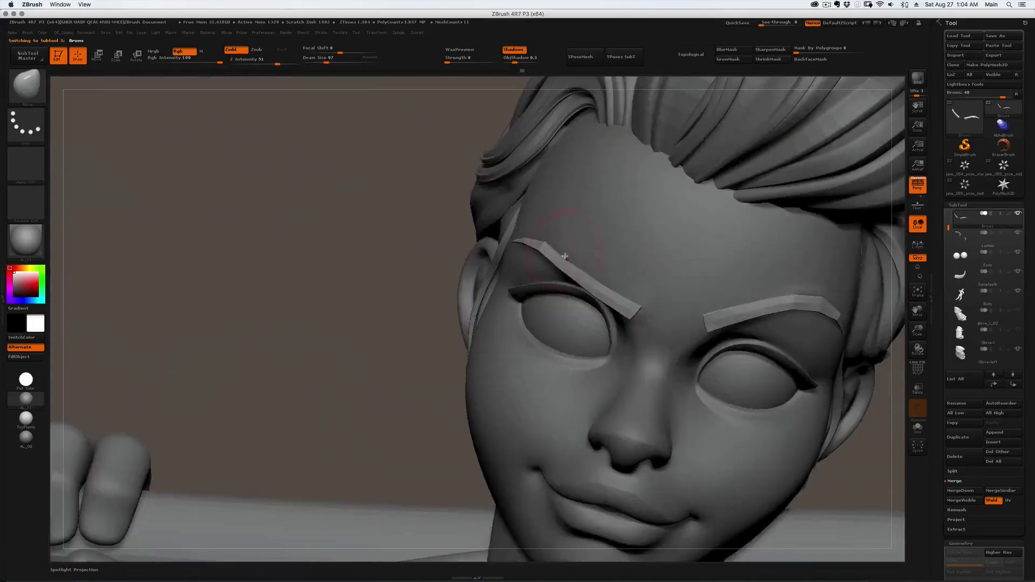
mouse_move(565, 257)
right_mouse_down()
mouse_move(563, 237)
mouse_move(555, 267)
mouse_move(570, 288)
mouse_move(537, 267)
right_mouse_up()
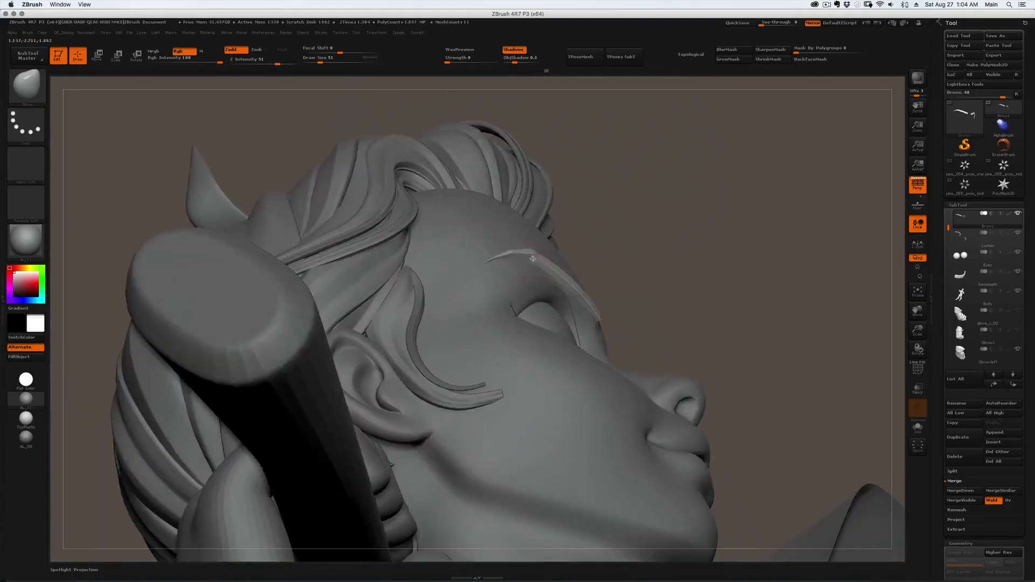
left_click_drag(516, 259, 512, 254)
right_click_drag(518, 280, 571, 296)
left_click_drag(632, 302, 638, 298)
right_click_drag(620, 297, 647, 300)
left_click_drag(630, 303, 634, 300)
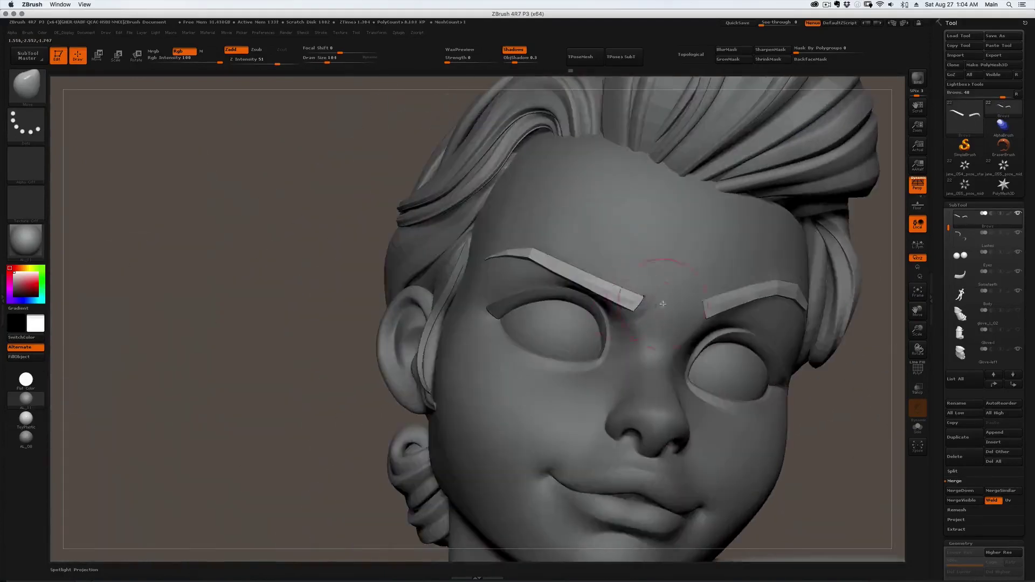
Select the Body and smooth the forehead surface above the outer arch of the left brow.
right_click_drag(664, 302, 674, 294)
mouse_move(674, 294)
right_mouse_down("ctrl")
mouse_move(636, 280)
mouse_move(668, 263)
mouse_move(795, 251)
mouse_move(706, 242)
mouse_move(693, 212)
mouse_move(702, 248)
right_mouse_up("ctrl")
left_click(685, 235, "alt")
left_click_drag(702, 247, 725, 246, "shift")
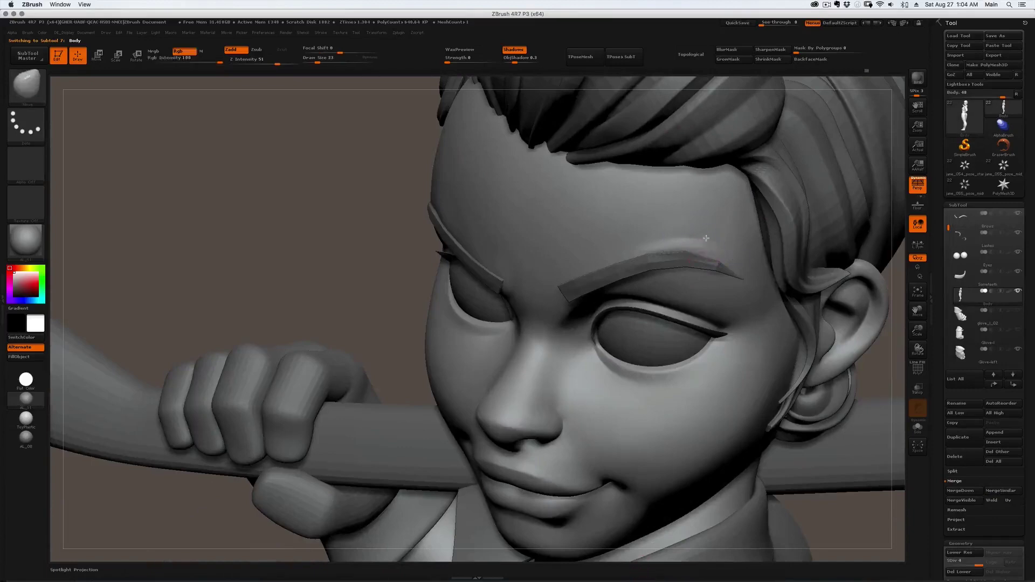
right_click_drag(705, 241, 724, 230)
mouse_move(676, 232)
left_mouse_down("shift")
mouse_move(693, 231)
mouse_move(681, 237)
left_mouse_up("shift")
mouse_move(658, 244)
right_mouse_down()
mouse_move(620, 309)
mouse_move(615, 296)
right_mouse_up()
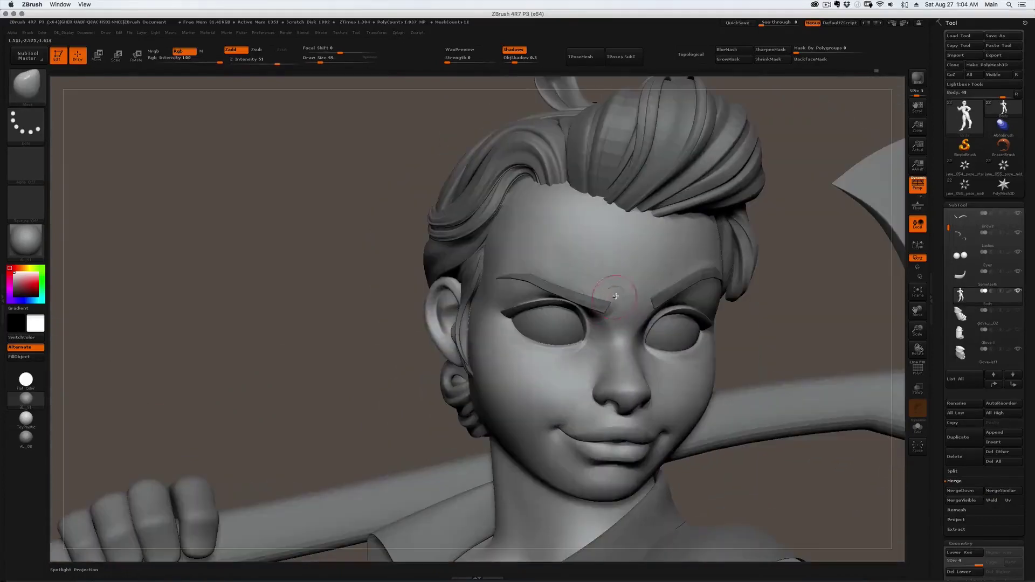
Examine the Body's wireframe around the eyes and compare the face with the concept drawing.
right_click_drag(782, 277, 557, 291)
key("shift+f")
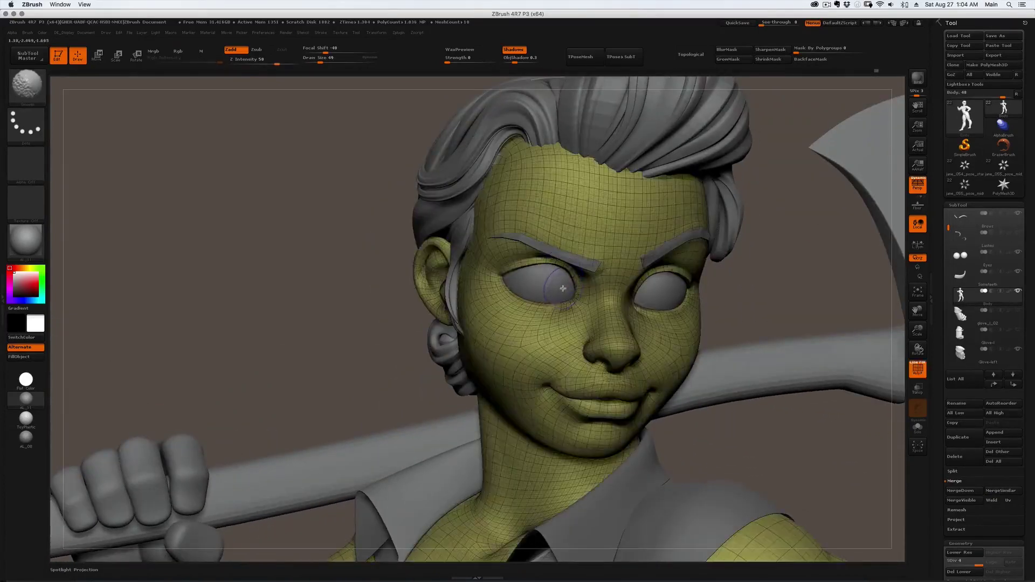
key("shift+f")
key("shift+z")
key("shift+z")
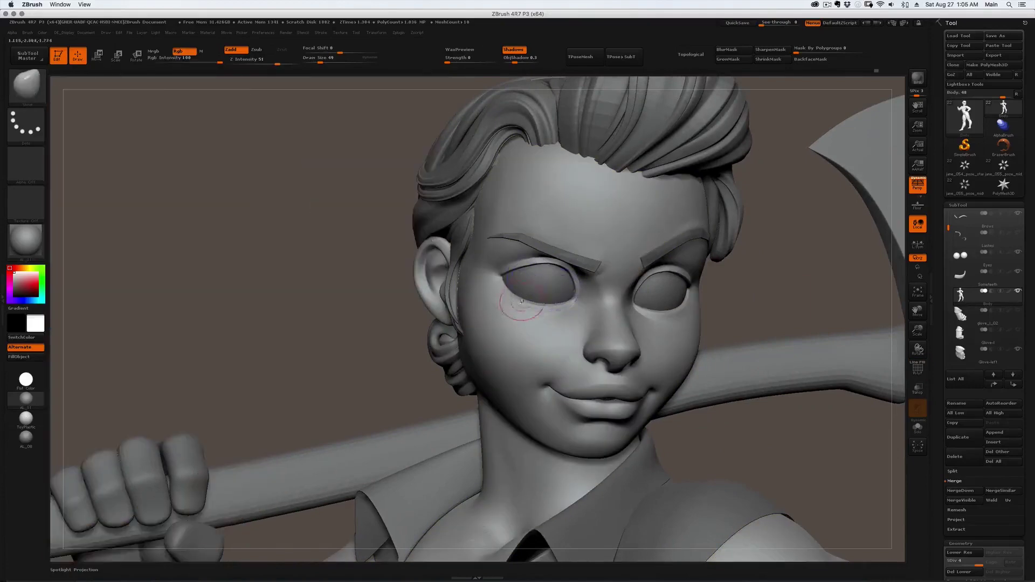
mouse_move(521, 304)
right_mouse_down()
mouse_move(566, 285)
mouse_move(566, 303)
right_mouse_up()
right_click_drag(510, 281, 474, 268)
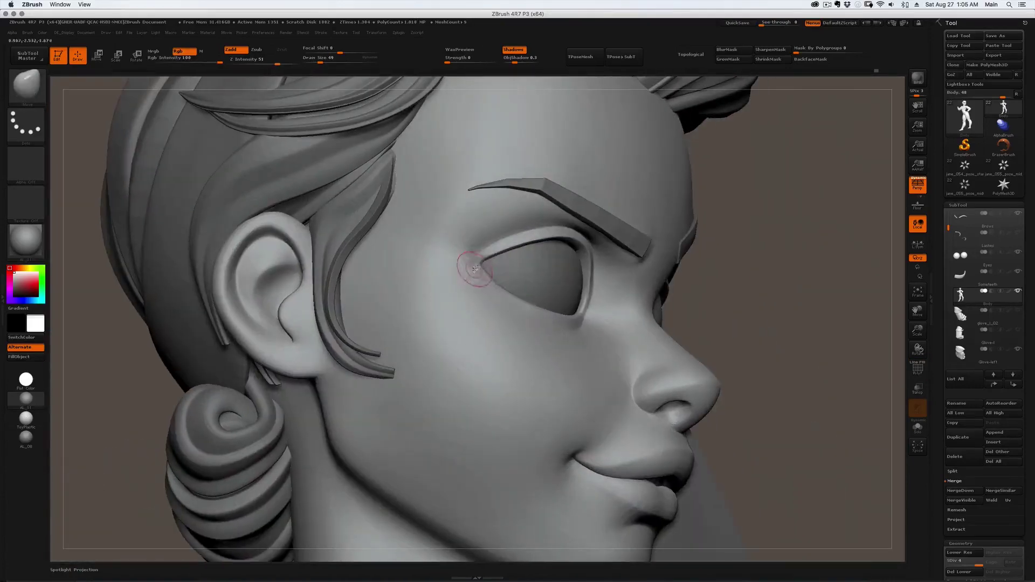
Lower the Body to subdivision level 1 and mask the forehead and upper lid from the character's right eye corner with a topological mask.
key("shift+d")
key("shift+d")
key("shift+d")
key("b")
key("m")
key("t")
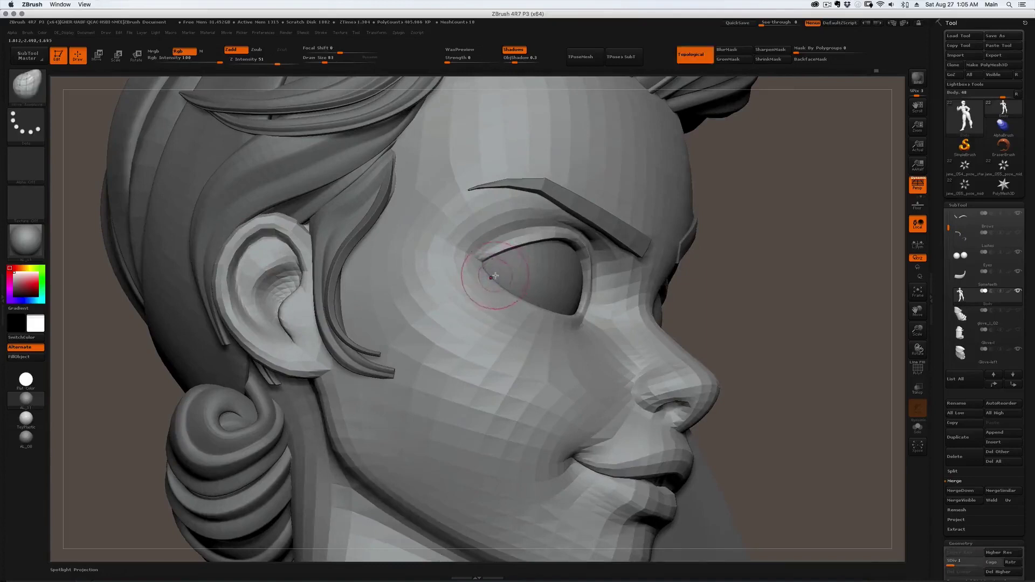
key("w")
mouse_move(470, 262)
left_mouse_down("ctrl")
mouse_move(440, 243)
mouse_move(439, 263)
left_mouse_up("ctrl")
key("q")
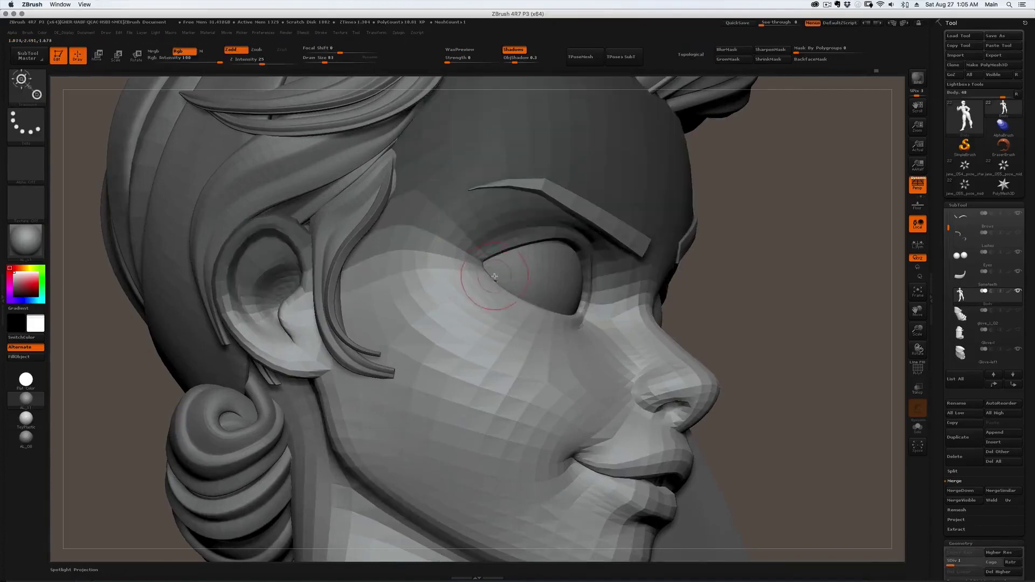
Reshape the unmasked lower lid near the outer corner of the character's right eye with the Move brush.
key("b")
key("m")
key("v")
key("s")
left_click(495, 278)
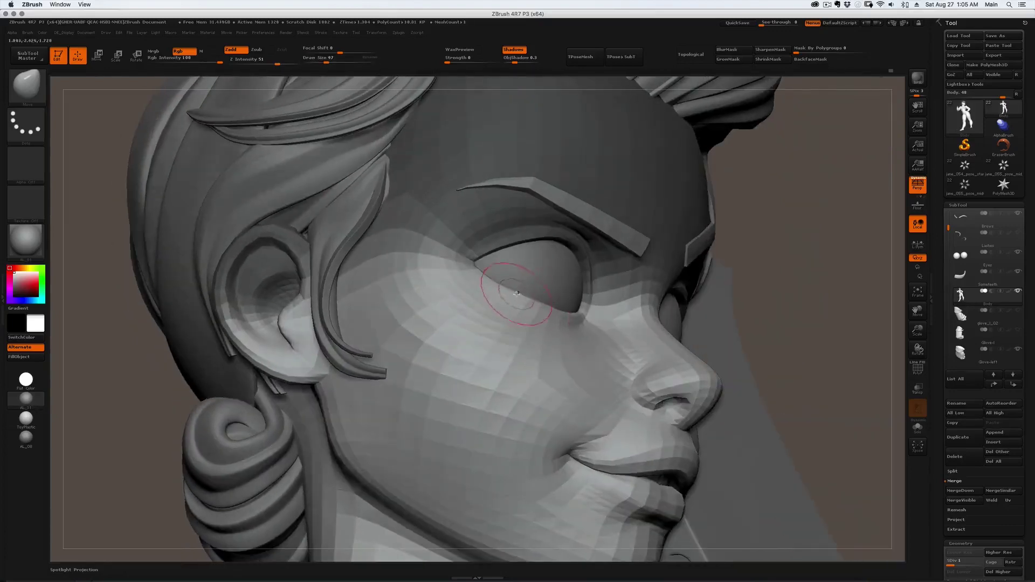
key("s")
left_click_drag(491, 286, 486, 285)
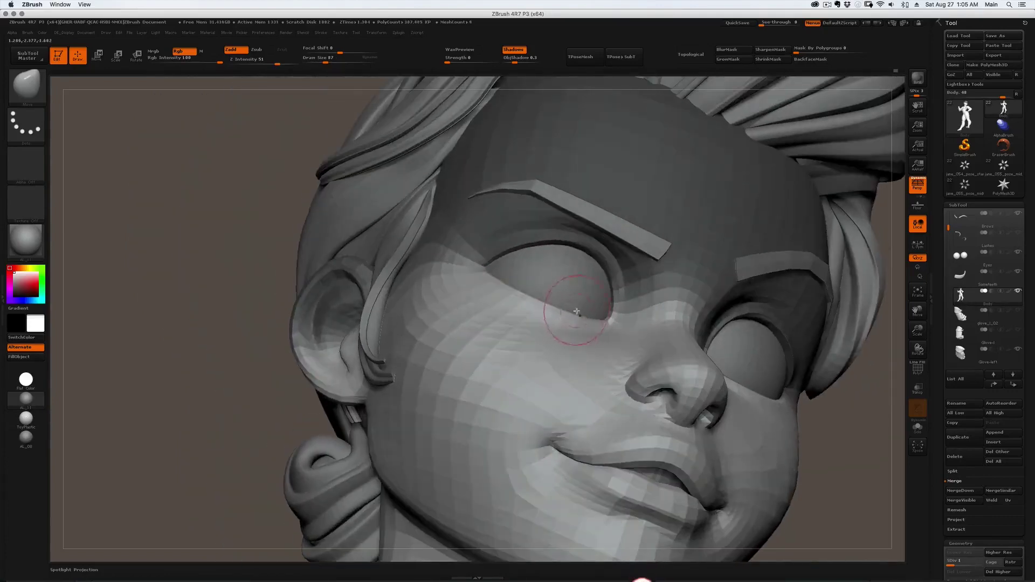
Adjust the lower lid and upper cheek beneath the character's right eye with a larger Move brush.
key("bracketleft")
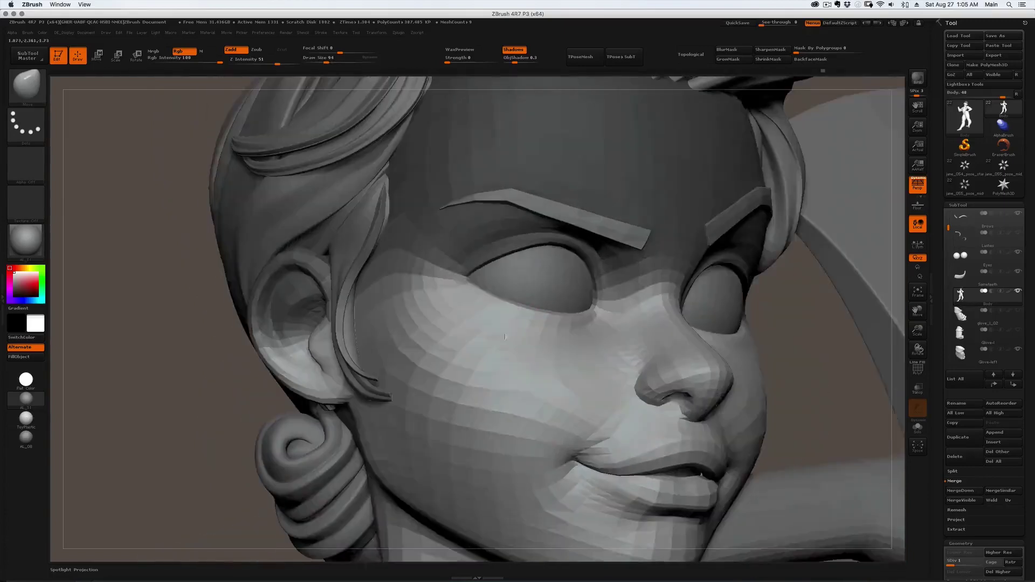
key("bracketright")
key("bracketright")
key("bracketright")
key("bracketright")
key("bracketright")
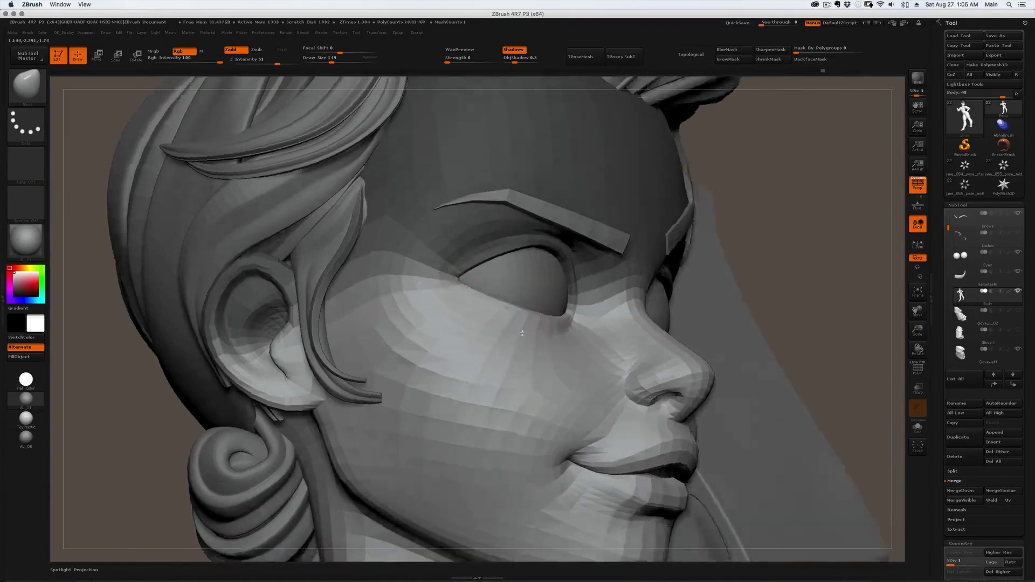
Check the eye's wireframe, raise the Body's subdivision to level 2 and smooth the rim of the right eye's upper lid.
key("shift+f")
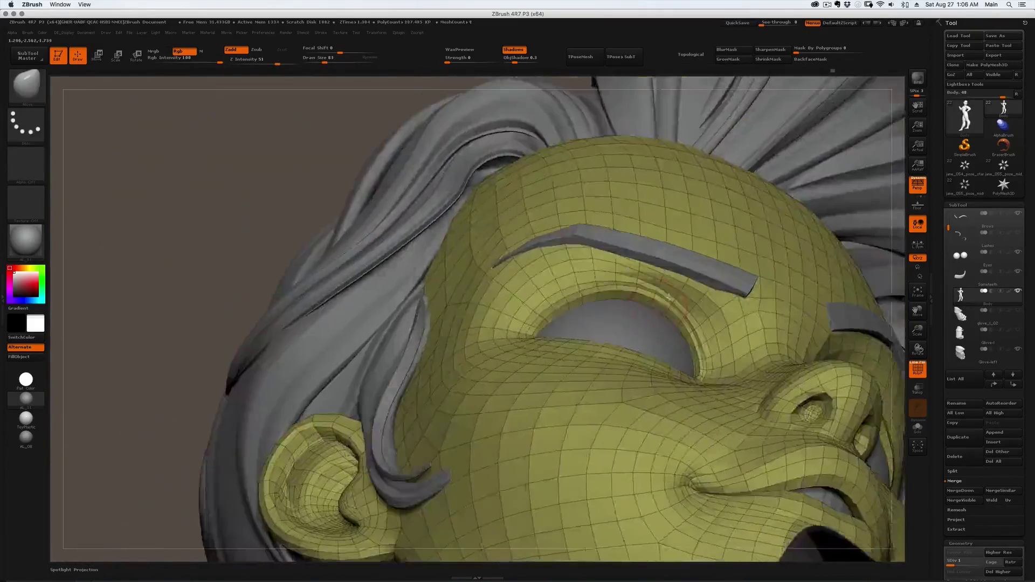
key("d")
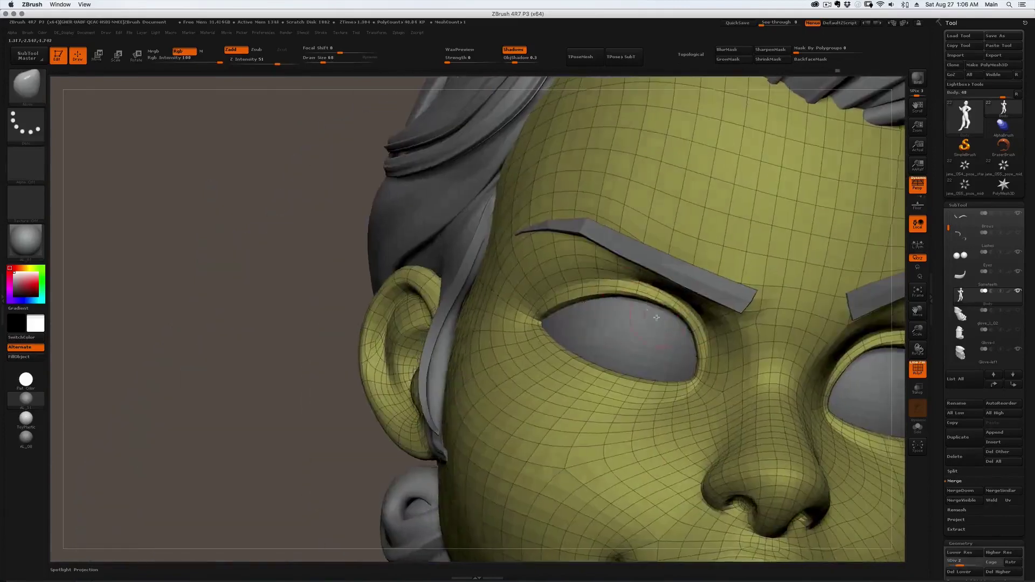
key("shift+f")
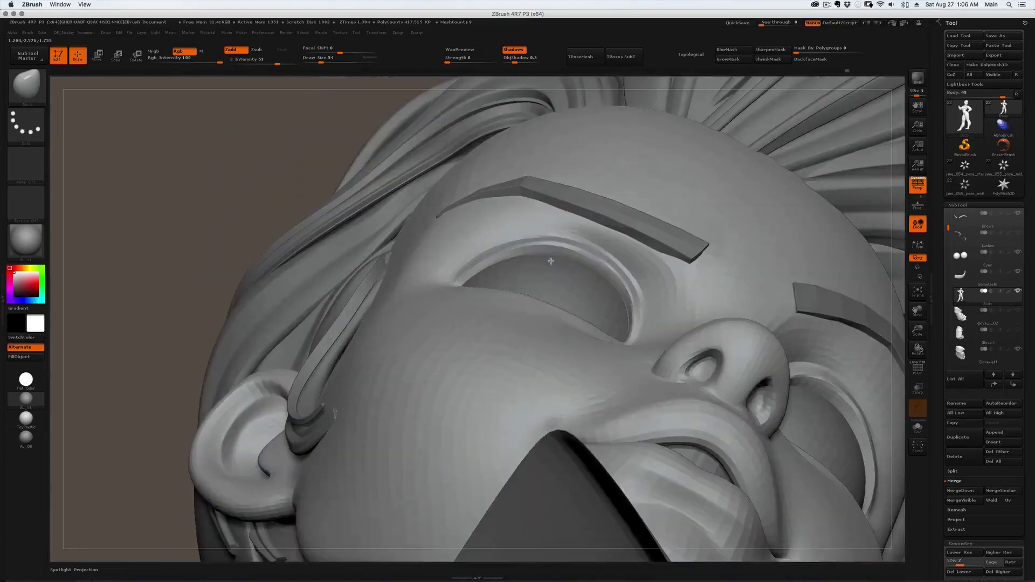
left_click_drag(551, 261, 553, 252, "shift")
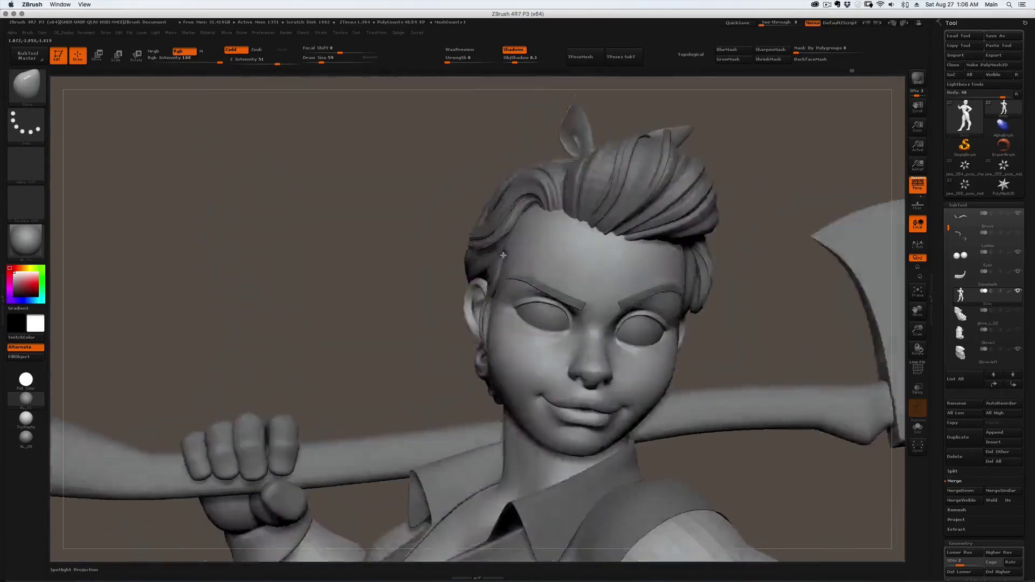
Refine the curve of the right eye's lower lid with the Move brush, reducing the draw size to 71.
right_click_drag(568, 315, 614, 316)
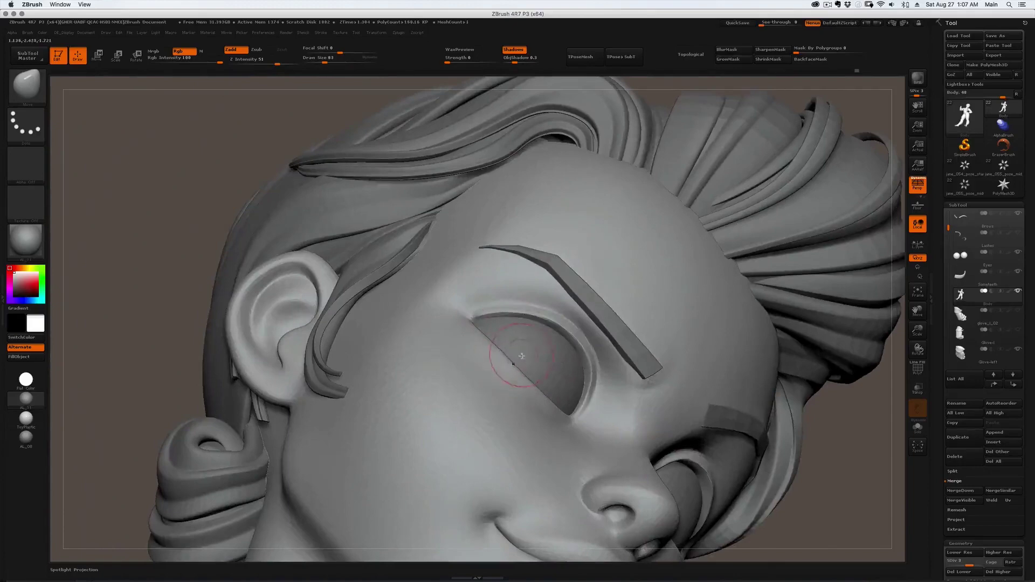
right_click_drag(522, 355, 524, 378)
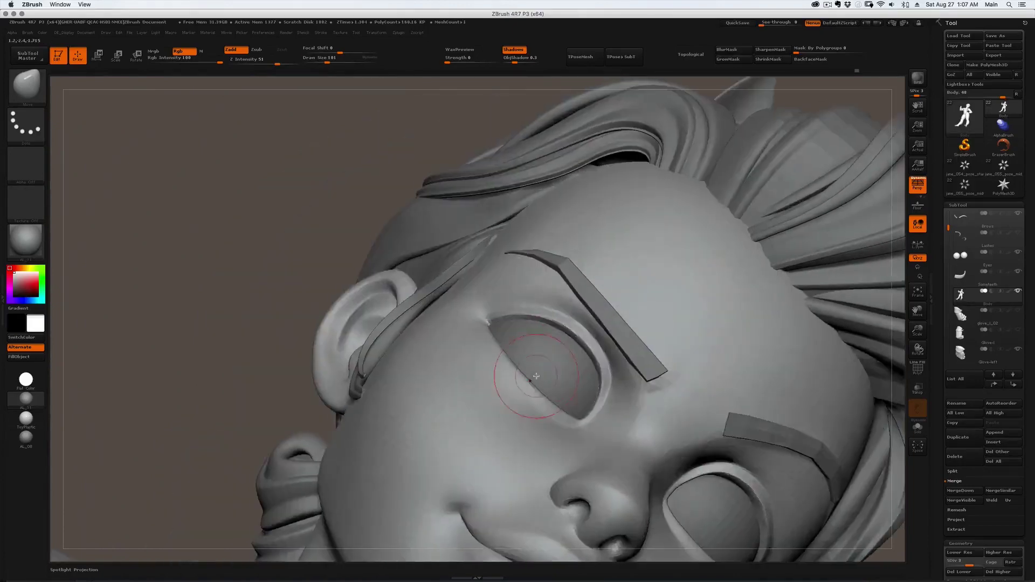
key("bracketleft")
key("bracketleft")
key("bracketleft")
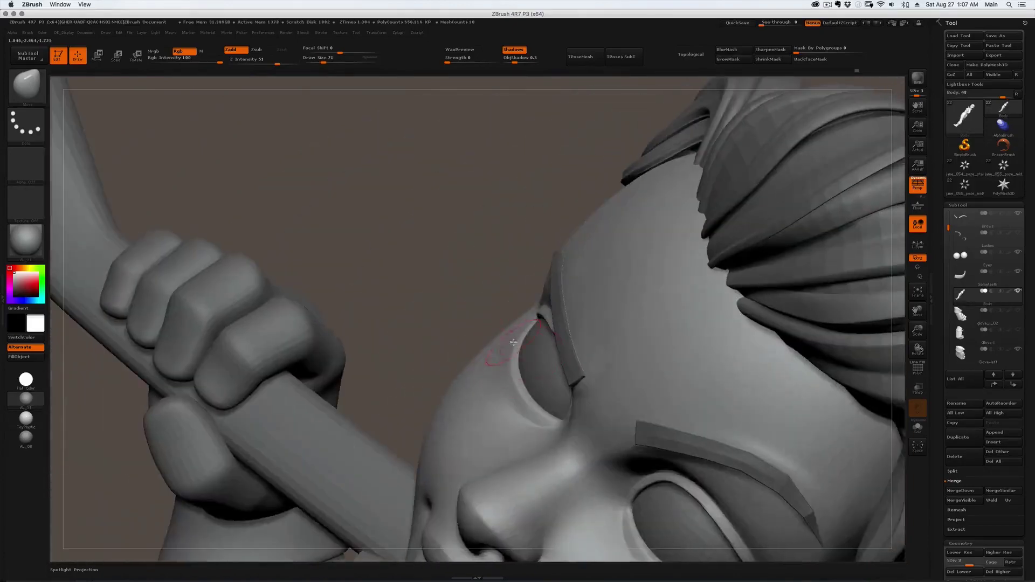
mouse_move(513, 343)
right_mouse_down()
mouse_move(540, 347)
mouse_move(552, 330)
right_mouse_up()
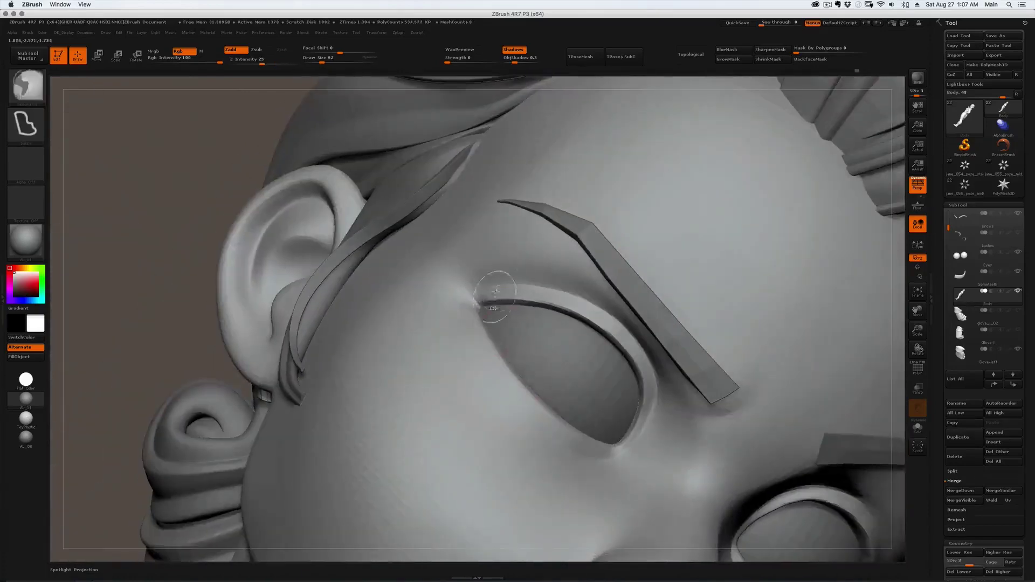
Try to isolate the area along the right eye's lower lid with lasso selections.
mouse_move(488, 280)
left_mouse_down("ctrl+shift")
mouse_move(517, 387)
mouse_move(644, 426)
mouse_move(550, 365)
mouse_move(441, 238)
mouse_move(266, 185)
left_mouse_up("ctrl+shift")
mouse_move(548, 317)
right_mouse_down()
mouse_move(561, 364)
mouse_move(555, 324)
right_mouse_up()
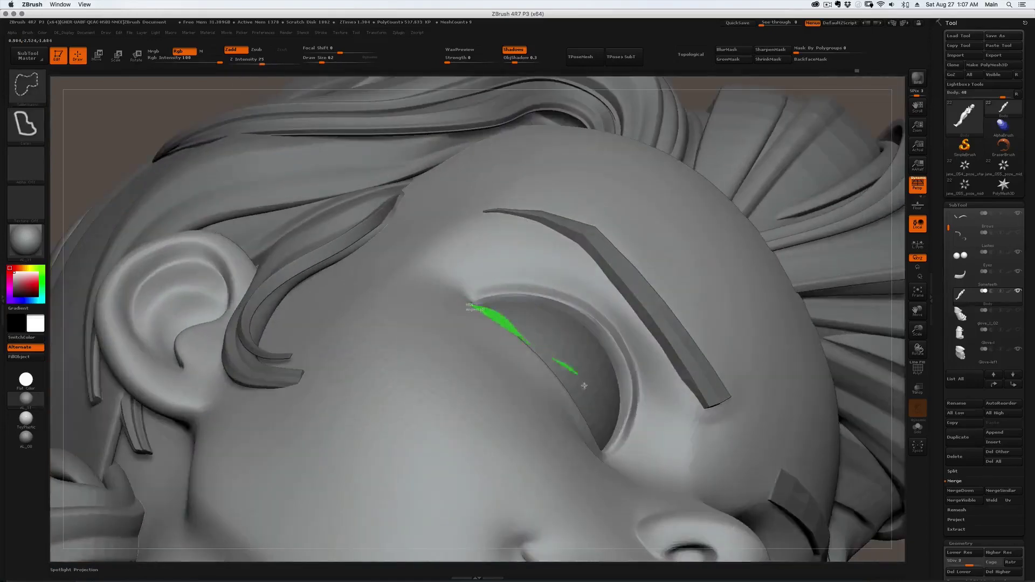
mouse_move(584, 386)
left_mouse_down("ctrl+shift")
mouse_move(650, 335)
mouse_move(359, 82)
left_mouse_up("ctrl+shift")
Reposition the middle of the right eye's lower lid with an enlarged Move brush.
mouse_move(502, 356)
right_mouse_down()
mouse_move(499, 320)
mouse_move(490, 331)
mouse_move(497, 375)
mouse_move(500, 330)
mouse_move(477, 319)
mouse_move(543, 347)
right_mouse_up()
key("bracketright")
key("bracketright")
left_click_drag(559, 333, 561, 340)
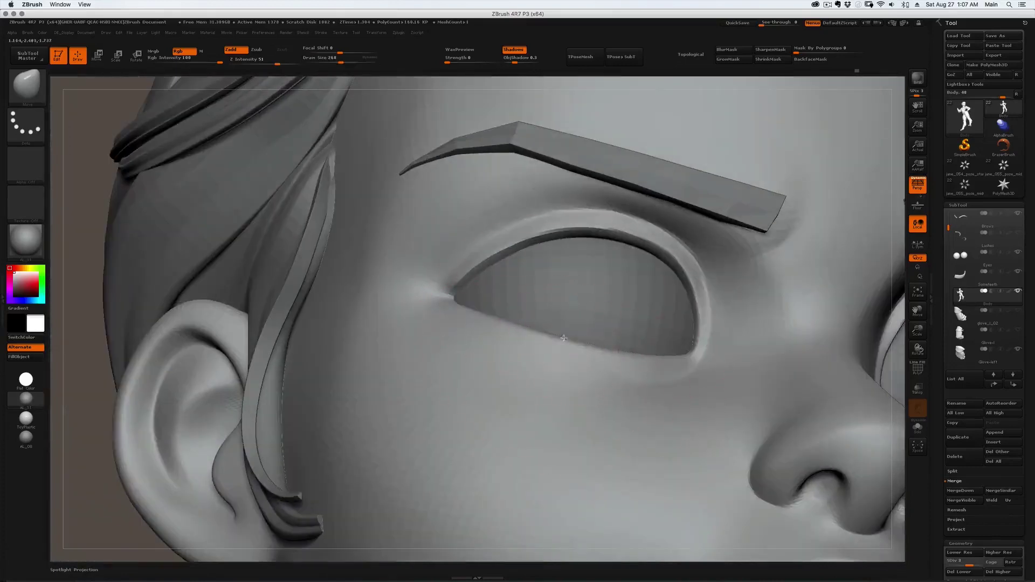
right_click_drag(562, 340, 586, 343)
key("[")
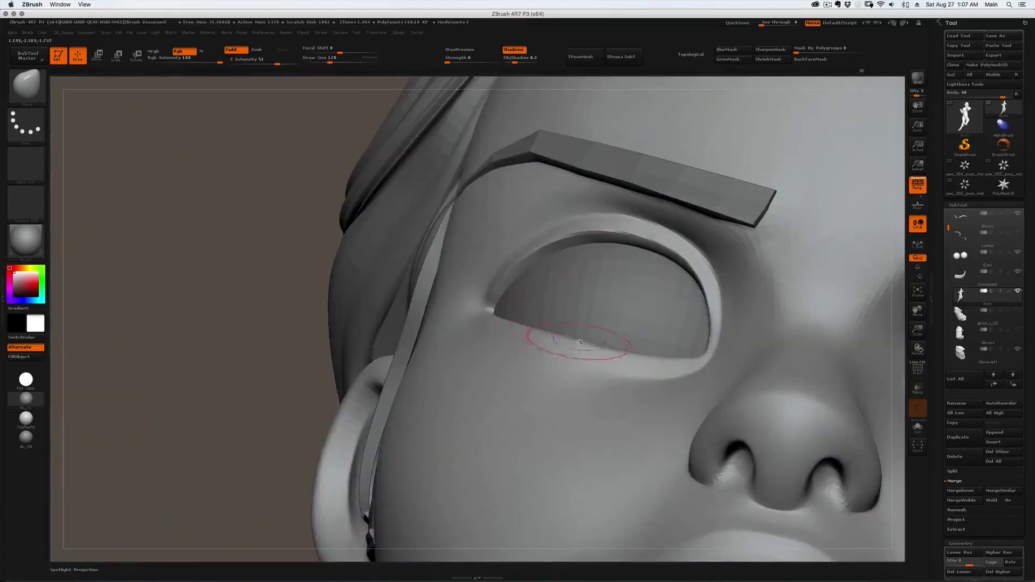
key("[")
Tighten the outer corner of the right eye with a smaller Move brush and smooth the upper lid beside it.
mouse_move(652, 334)
right_mouse_down("ctrl")
mouse_move(627, 293)
mouse_move(634, 279)
mouse_move(657, 314)
mouse_move(553, 332)
mouse_move(529, 351)
mouse_move(528, 333)
right_mouse_up("ctrl")
key("[")
key("[")
key("[")
key("[")
key("]")
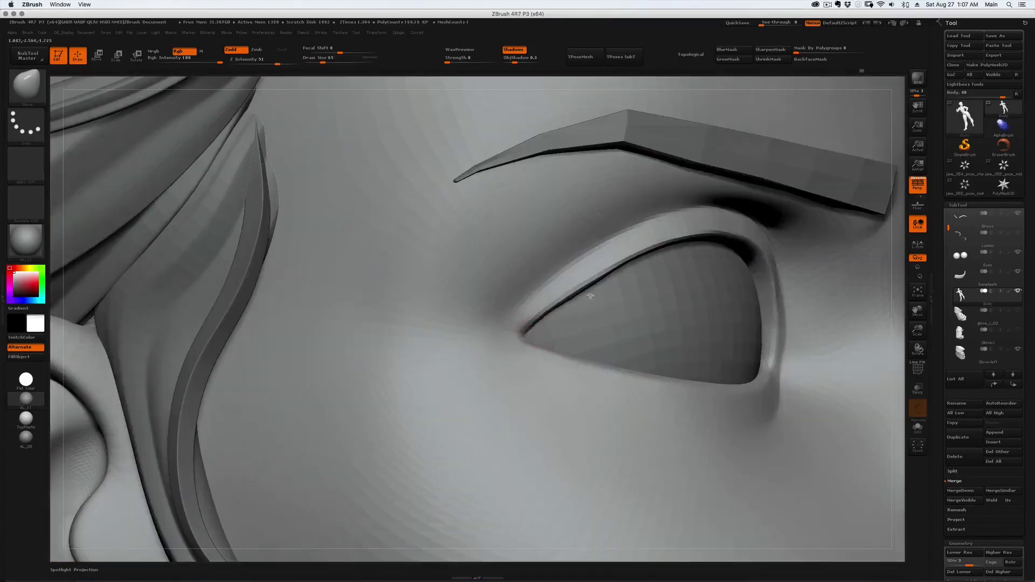
mouse_move(591, 295)
right_mouse_down()
mouse_move(582, 284)
mouse_move(609, 270)
right_mouse_up()
left_click_drag(609, 270, 558, 294, "shift")
right_click_drag(540, 307, 550, 227)
Lower the Body to subdivision level 2 and reshape the inner side of the character's left eyelid with the Move brush.
right_click_drag(836, 280, 611, 301)
left_click_drag(610, 301, 393, 304)
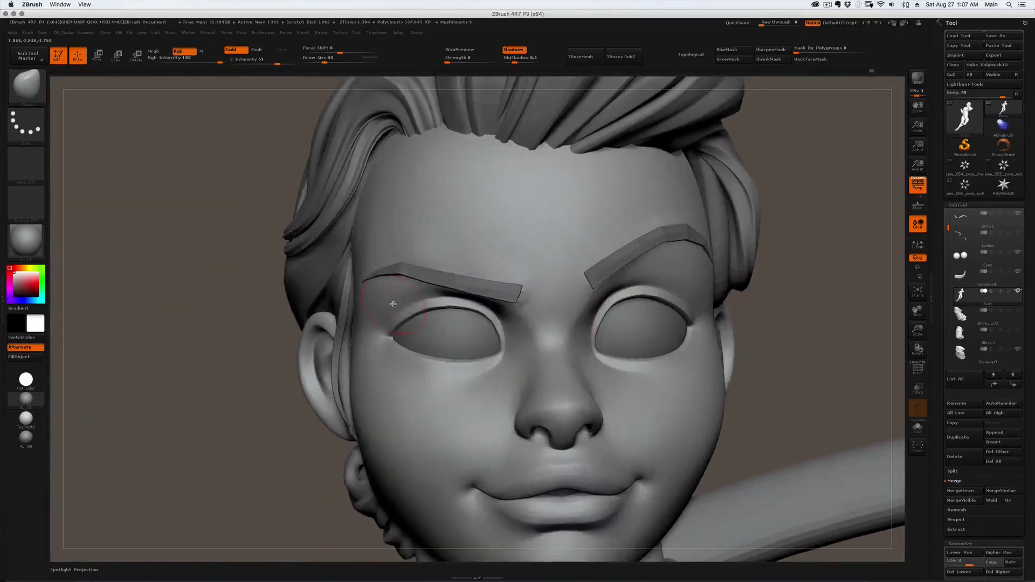
left_click_drag(609, 335, 623, 320)
key("[")
key("shift+d")
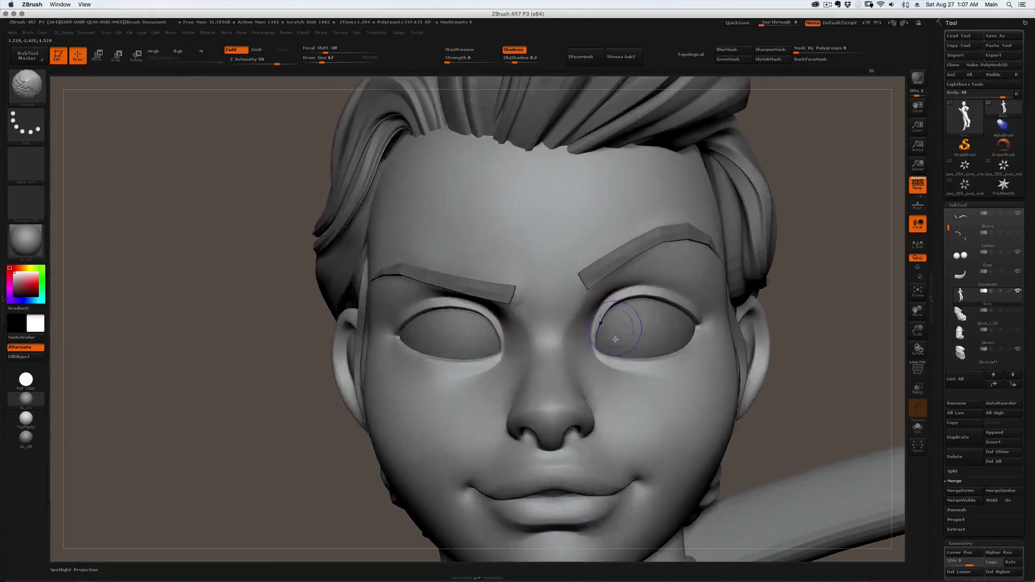
key("[")
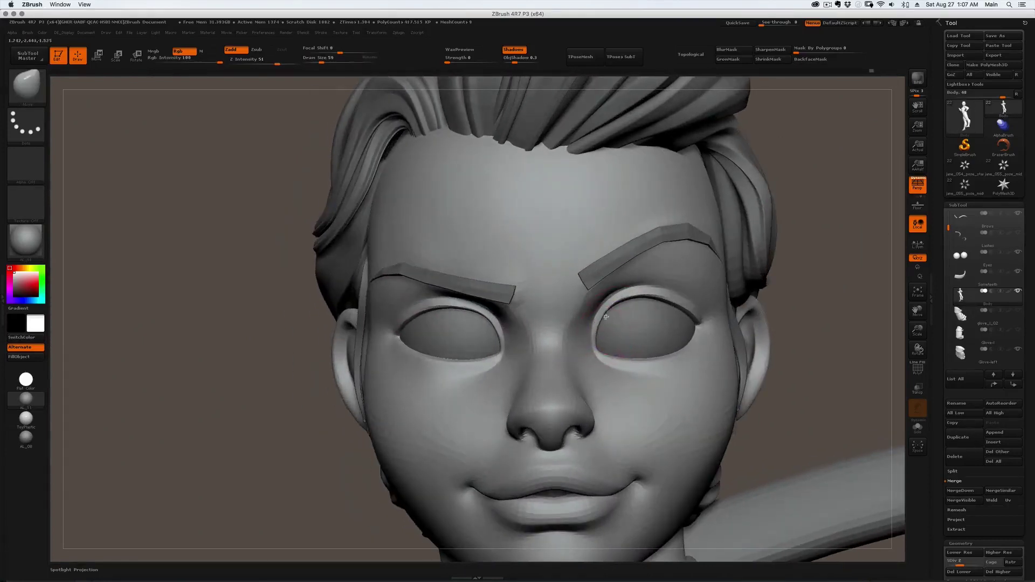
right_click_drag(613, 311, 526, 312)
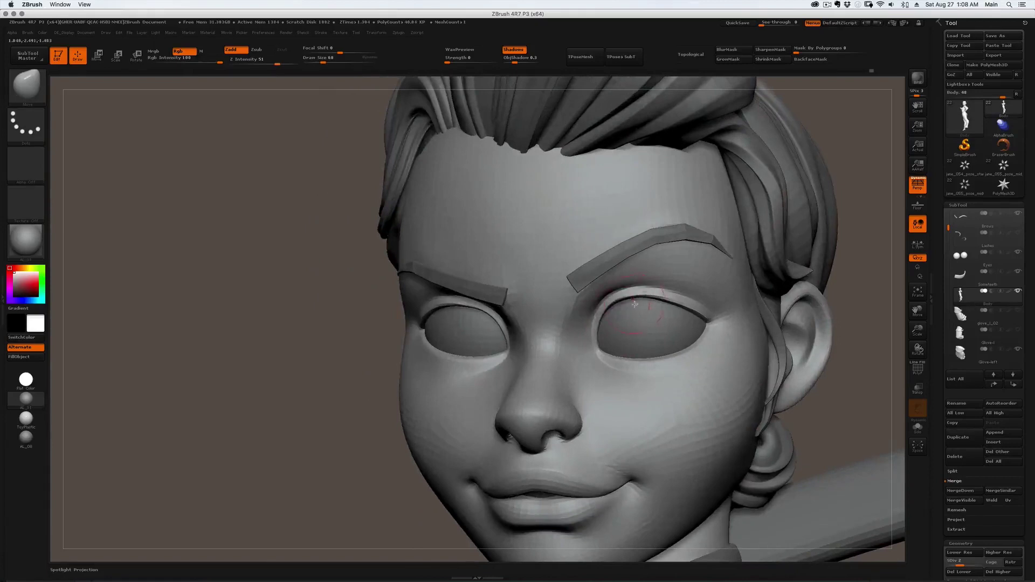
left_click_drag(635, 304, 618, 312)
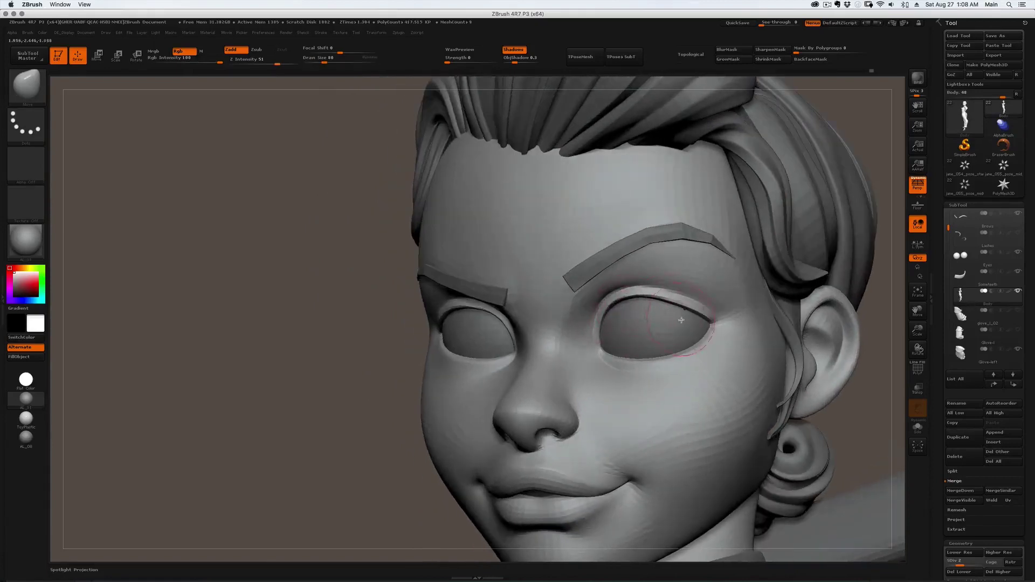
left_click_drag(681, 321, 621, 326)
Mask the Body except for the ring around the left eye, and clear that mask.
key("w")
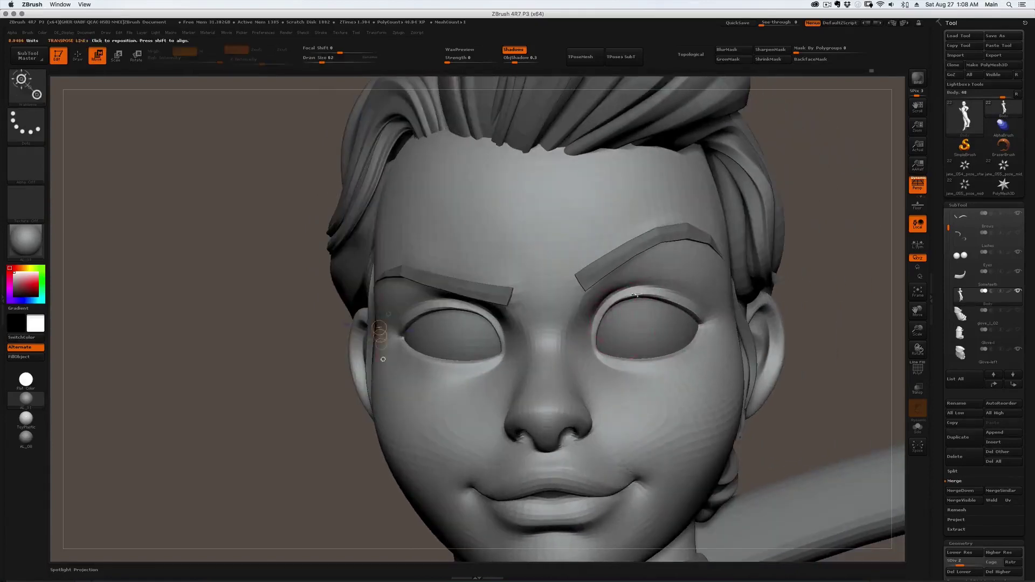
left_click(645, 302, "ctrl")
key("q")
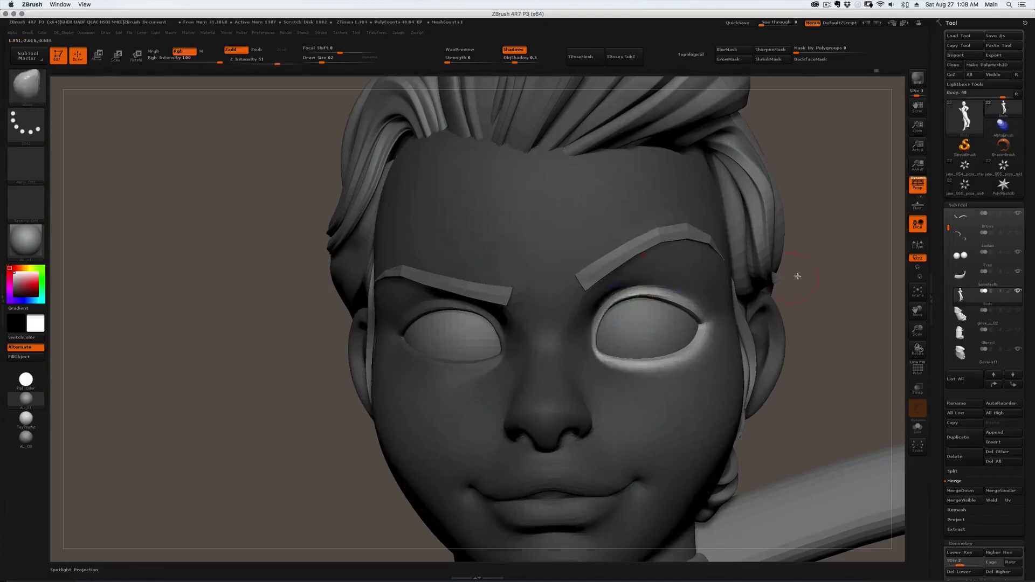
left_click_drag(798, 276, 817, 294, "ctrl")
key("ctrl+z")
key("ctrl+shift+z")
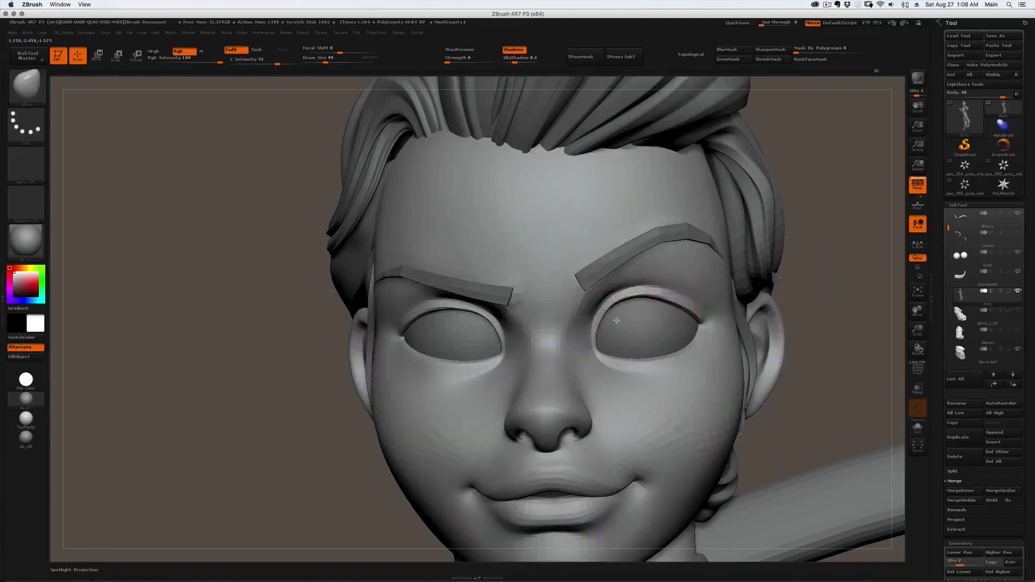
Adjust the arch of the left eye's upper lid with the Move brush from the front and side.
left_click_drag(638, 321, 651, 302)
right_click_drag(665, 304, 611, 305)
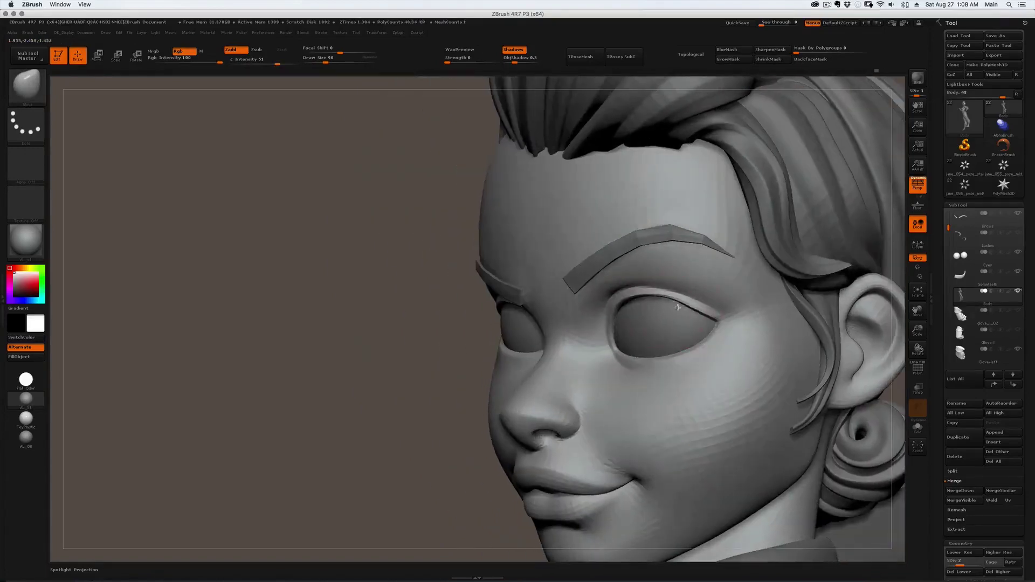
key("bracketleft")
key("bracketleft")
mouse_move(683, 308)
right_mouse_down()
mouse_move(707, 291)
mouse_move(666, 283)
mouse_move(721, 319)
mouse_move(700, 316)
mouse_move(740, 314)
right_mouse_up()
Refine the left eye's upper lid from its inner arch to its outer corner with a resized Move brush.
key("bracketright")
key("bracketright")
key("bracketright")
key("bracketleft")
key("bracketleft")
right_click_drag(642, 309, 669, 309)
mouse_move(661, 286)
left_mouse_down("ctrl")
mouse_move(649, 321)
mouse_move(656, 287)
mouse_move(497, 330)
mouse_move(461, 303)
mouse_move(473, 300)
mouse_move(205, 342)
left_mouse_up("ctrl")
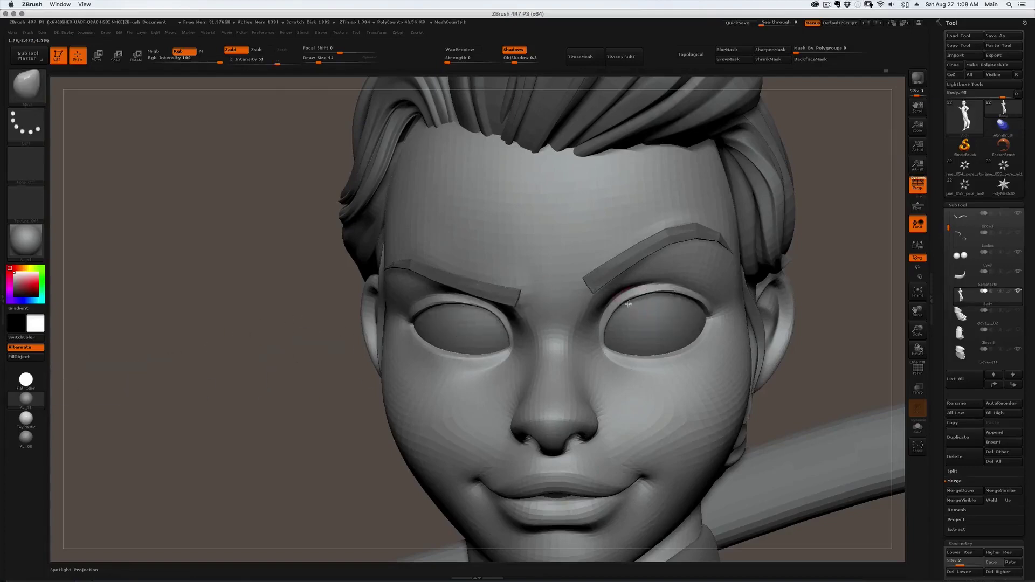
mouse_move(632, 305)
right_mouse_down()
mouse_move(668, 304)
mouse_move(632, 314)
mouse_move(650, 295)
right_mouse_up()
mouse_move(696, 288)
left_mouse_down()
mouse_move(661, 365)
mouse_move(721, 345)
left_mouse_up()
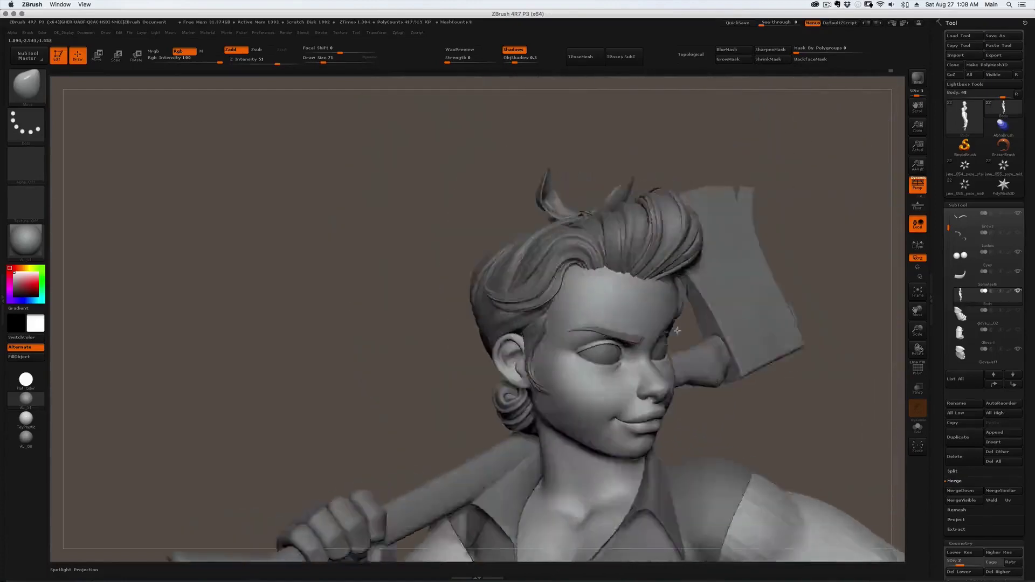
Show the Body's wireframe at subdivision level 1 and activate the Move brush for the left eye's upper lid.
mouse_move(581, 308)
right_mouse_down()
mouse_move(610, 330)
mouse_move(606, 272)
mouse_move(649, 236)
mouse_move(637, 261)
right_mouse_up()
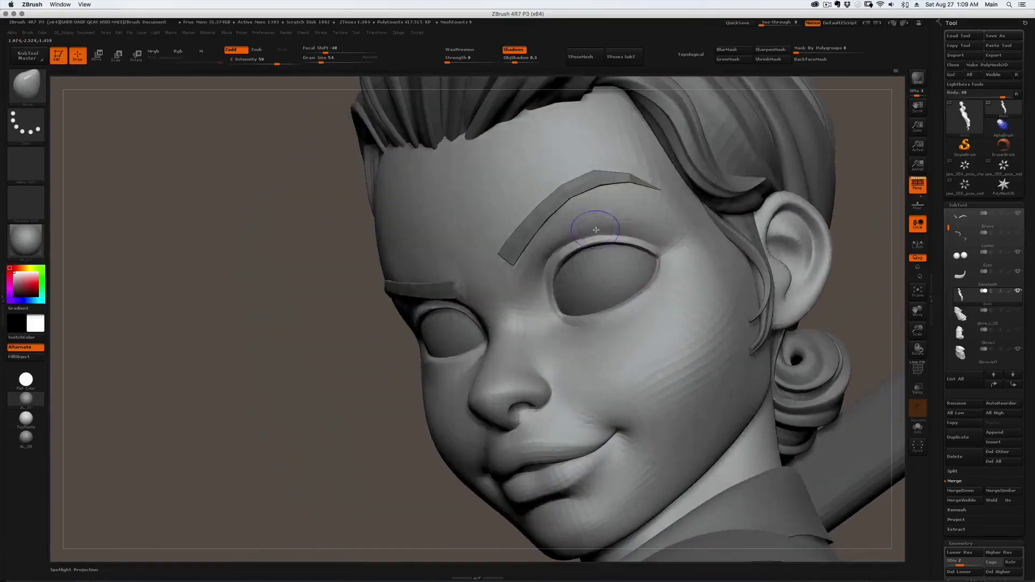
key("shift+f")
key("shift+d")
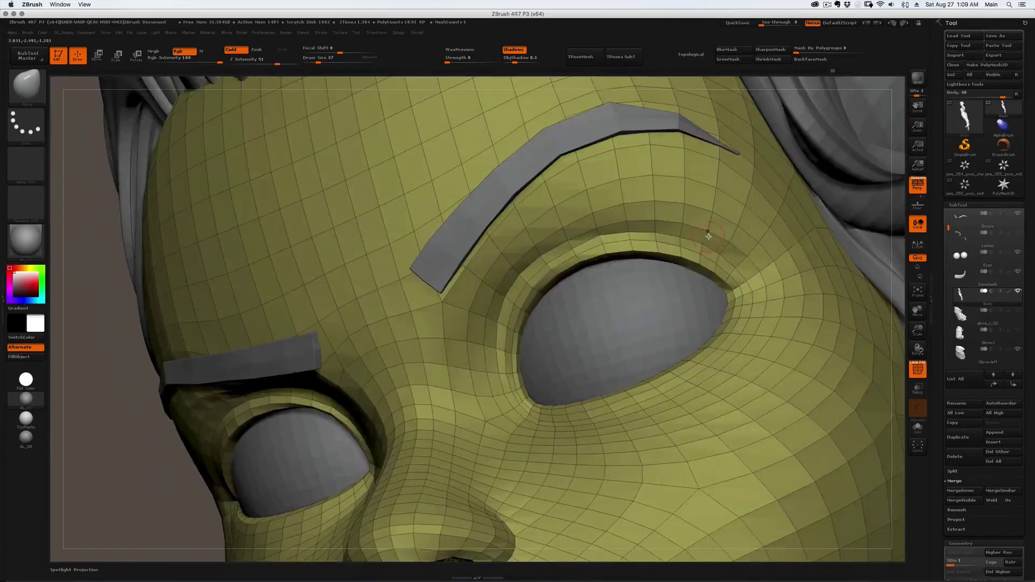
key("b")
key("c")
key("b")
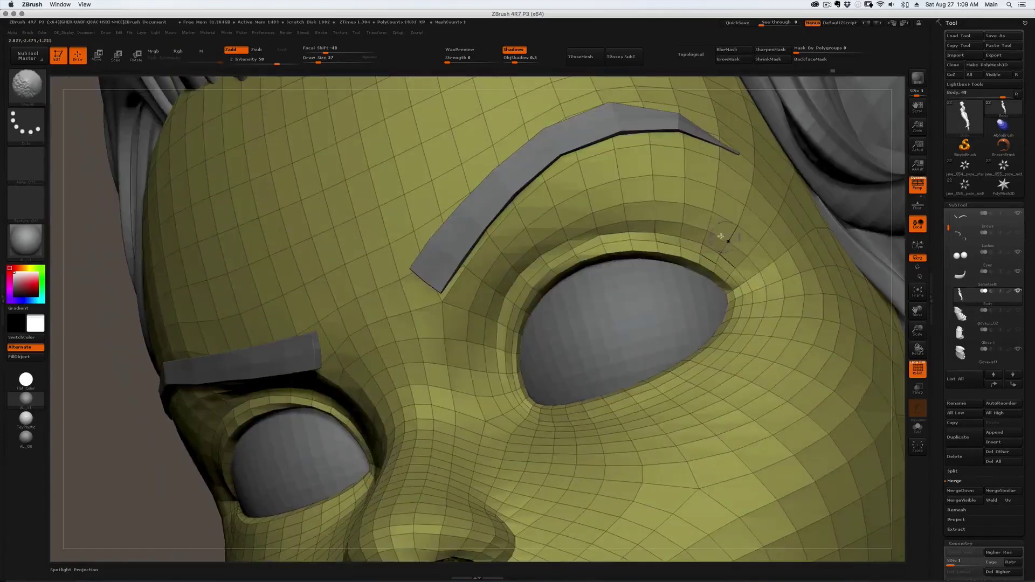
key("b")
key("m")
key("v")
Reshape the crease above the left eye's upper lid toward its inner corner with a resized Move brush.
right_click_drag(673, 226, 661, 168)
key("bracketleft")
right_click_drag(601, 232, 528, 286)
key("bracketright")
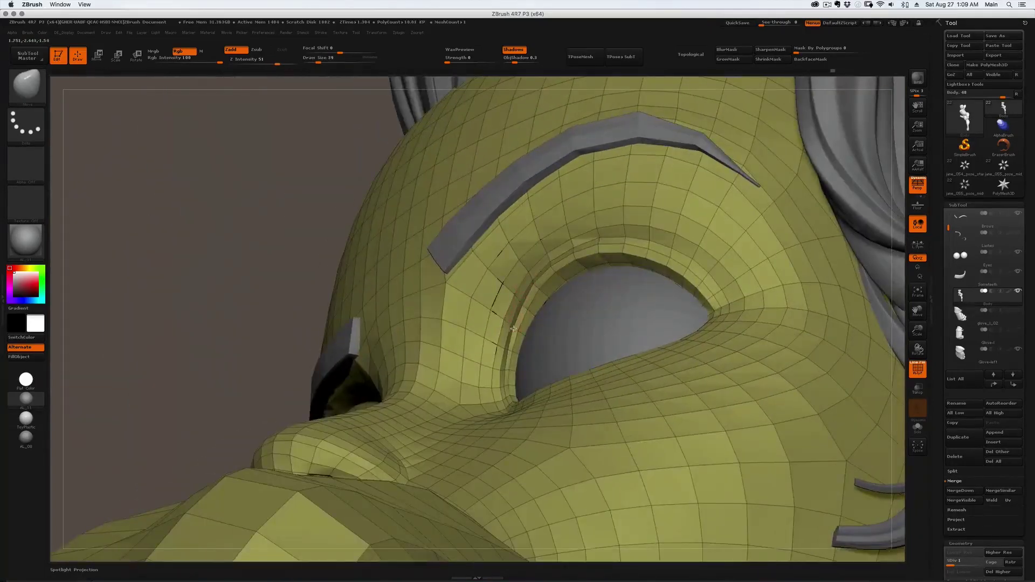
mouse_move(513, 329)
right_mouse_down()
mouse_move(536, 328)
mouse_move(537, 286)
mouse_move(565, 284)
right_mouse_up()
key("s")
left_click(535, 313)
key("bracketright")
key("bracketleft")
key("s")
left_click(565, 283)
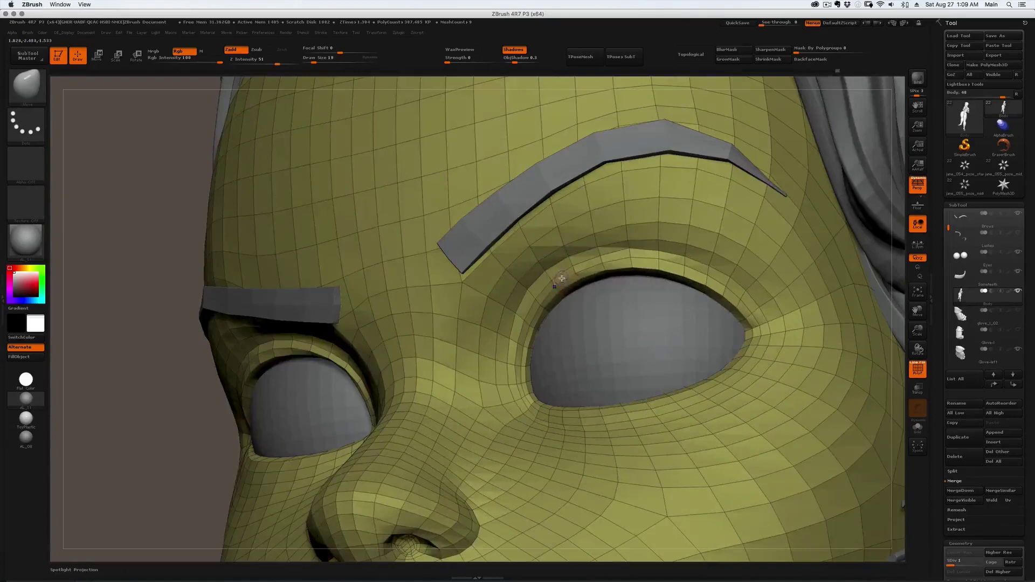
Smooth the inner part of the left upper lid and adjust its edge loops with the Move brush.
left_click_drag(540, 298, 547, 292, "shift")
right_click_drag(556, 286, 579, 274)
left_click_drag(577, 274, 572, 272)
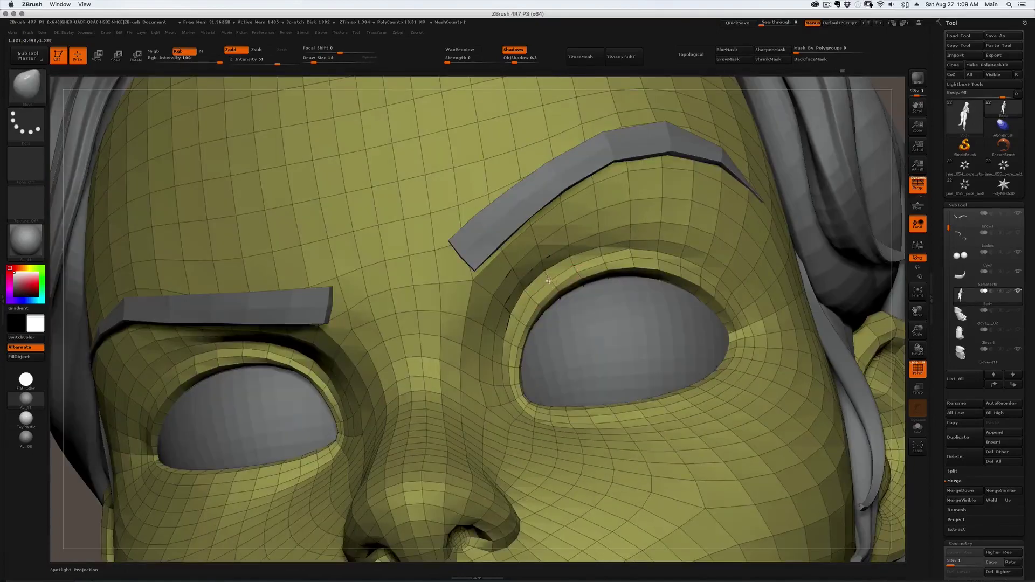
right_click_drag(623, 258, 662, 253)
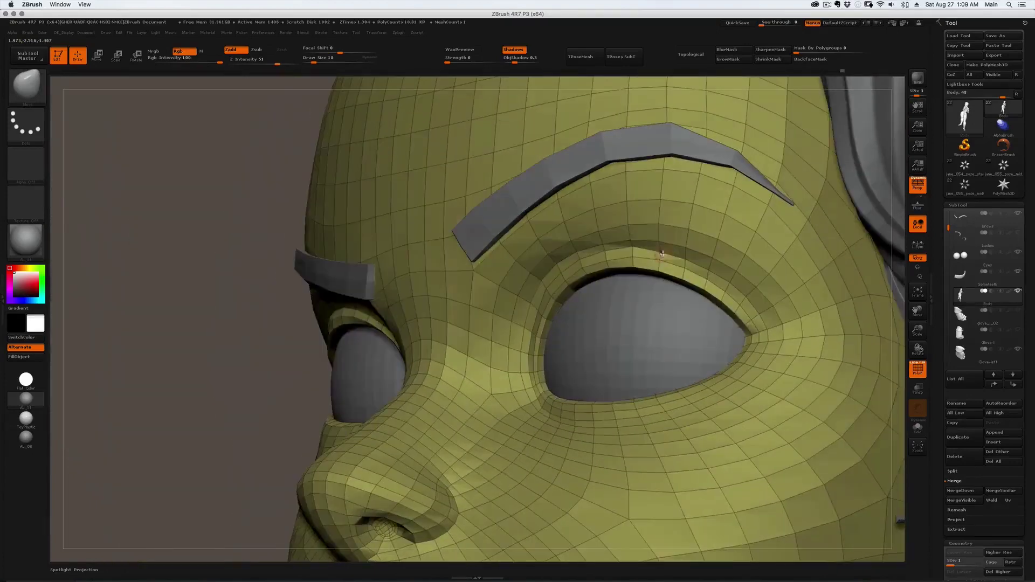
key("bracketright")
right_click_drag(681, 284, 760, 341)
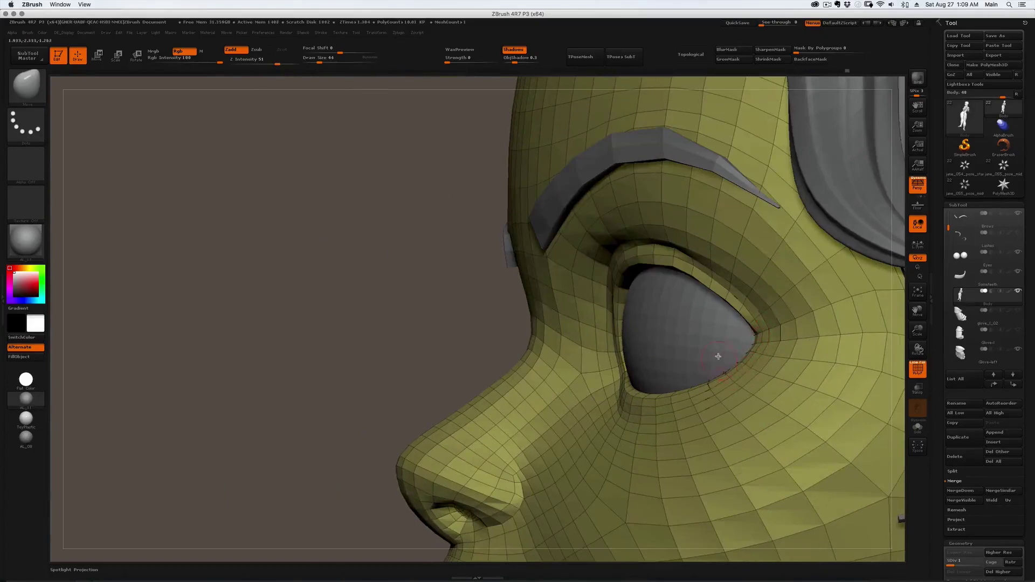
Raise the Body to subdivision level 2 and hide its wireframe.
key("d")
right_click_drag(689, 286, 664, 302)
key("shift+f")
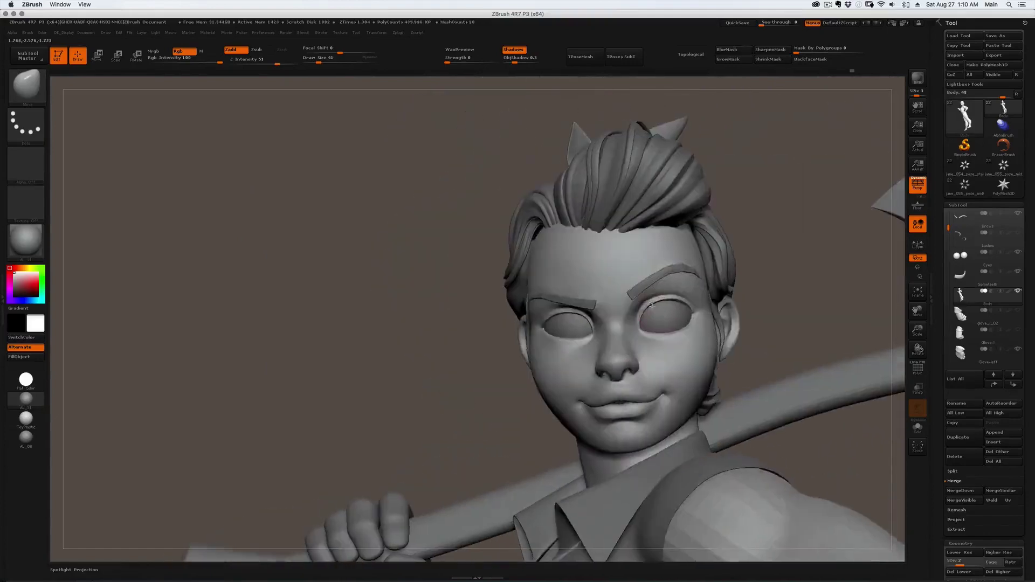
Make the Eyes subtool active and raise it to its highest subdivision level.
left_click(666, 316, "alt")
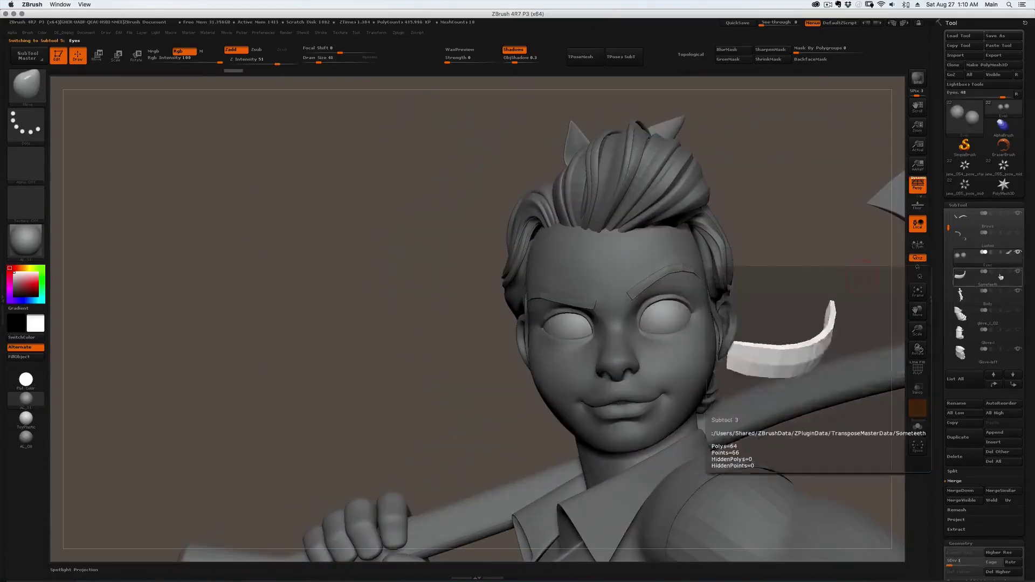
right_click_drag(755, 310, 696, 324)
key("d")
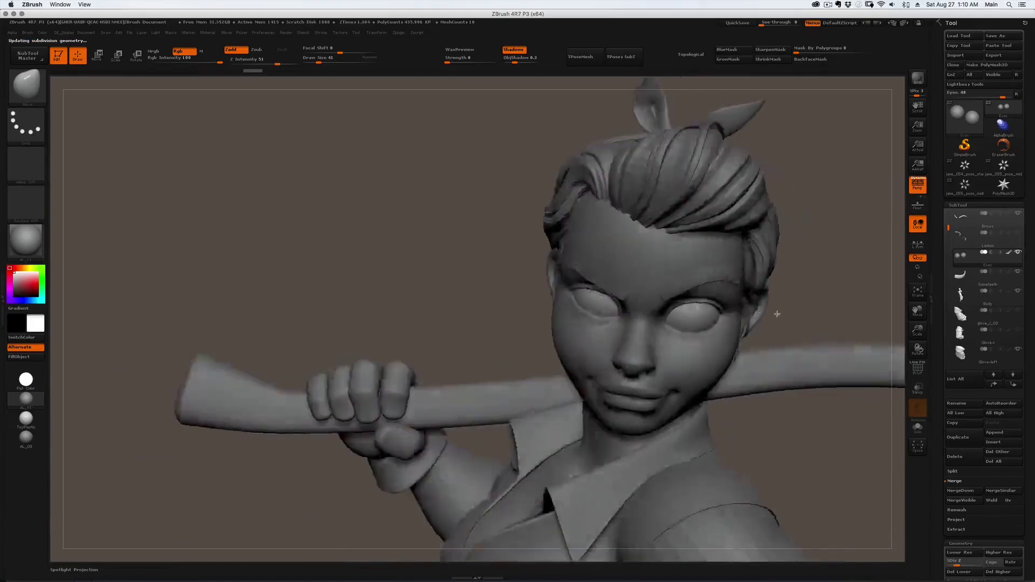
right_click_drag(777, 313, 665, 301, "alt")
key("d")
key("d")
key("d")
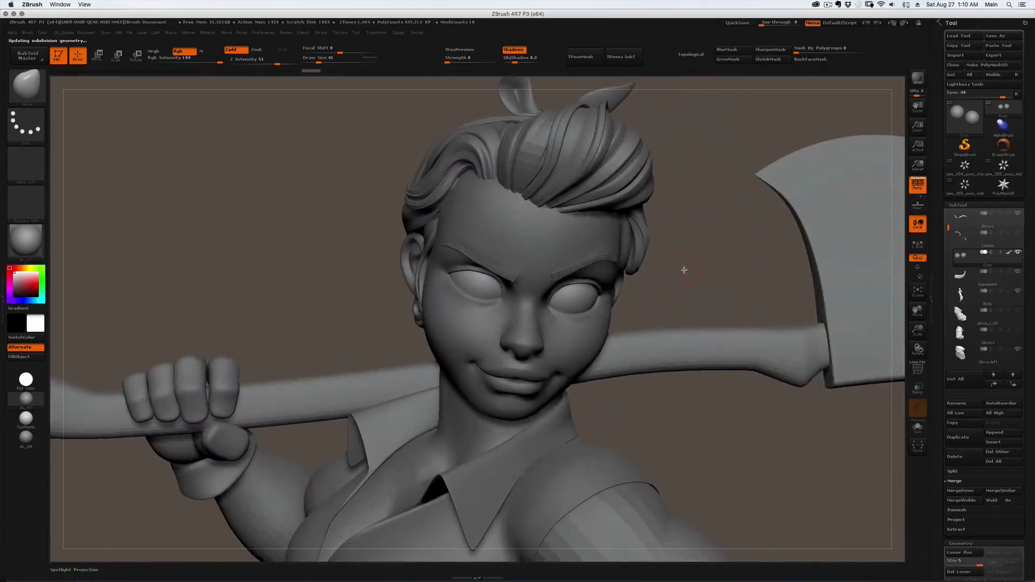
Choose the Standard brush with the DragDot stroke for painting the eyes.
key("b")
key("s")
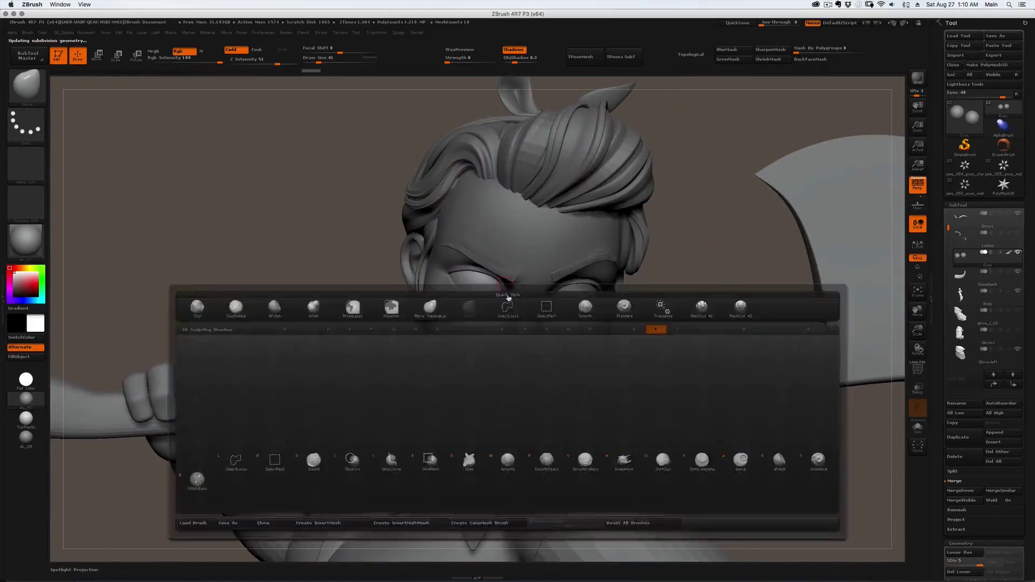
key("t")
left_click(31, 90)
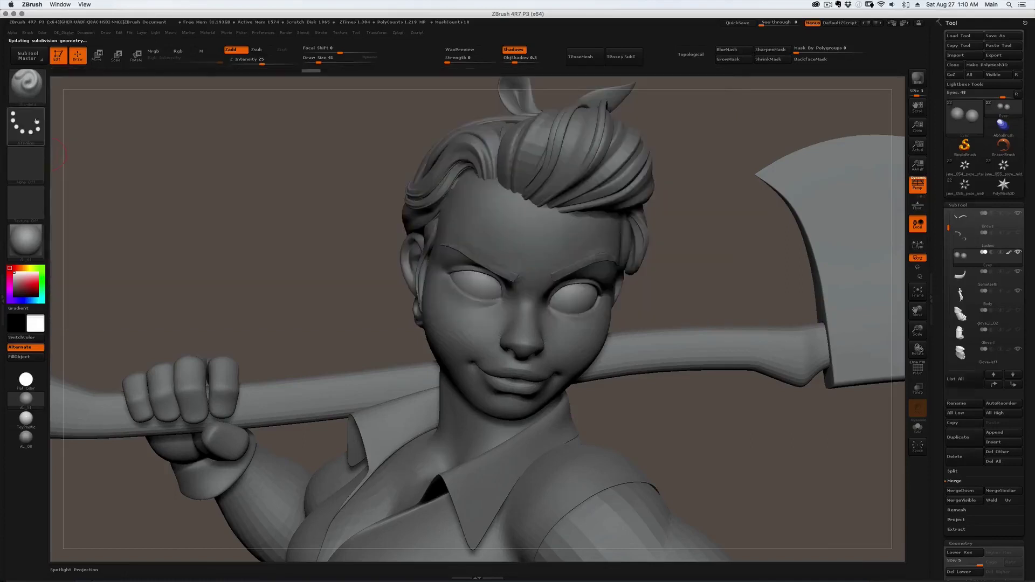
left_click(33, 129)
left_click(42, 129)
left_click(270, 133)
Set the paint colour to black and the brush's Focal Shift to -100.
right_click_drag(473, 298, 359, 295)
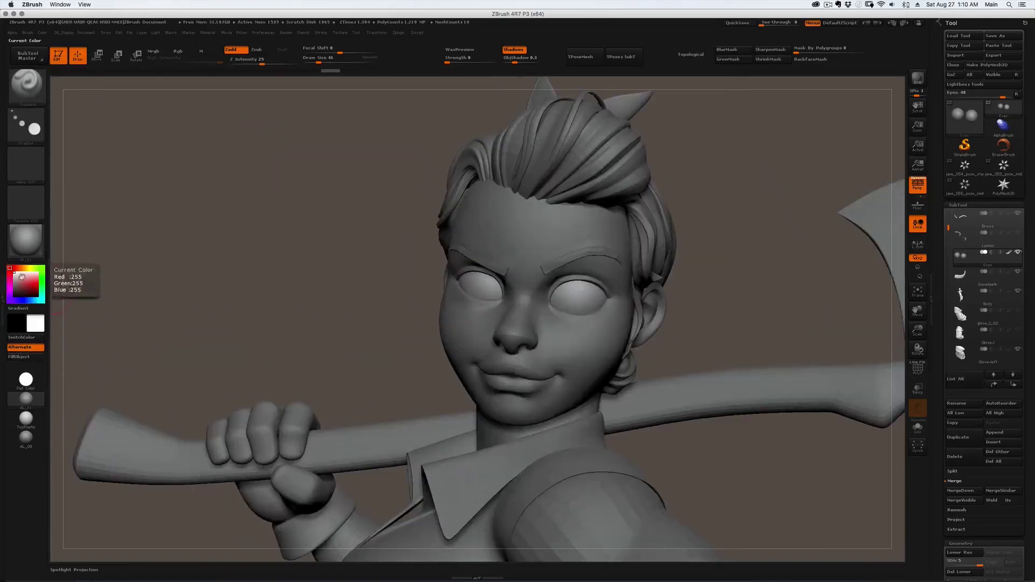
left_click_drag(16, 288, 5, 293)
left_click(12, 296)
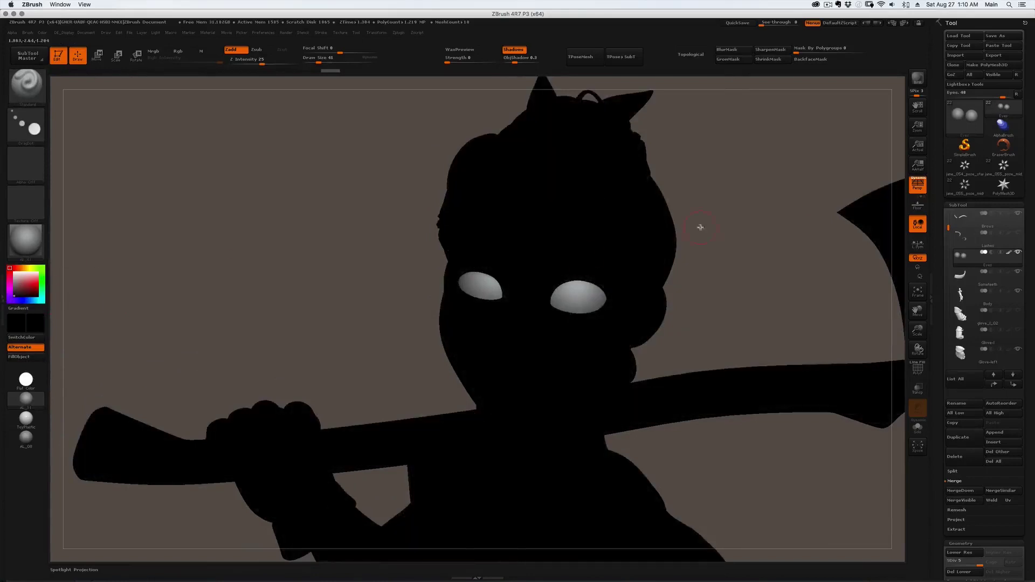
right_click_drag(700, 227, 696, 286, "ctrl")
left_click_drag(500, 293, 488, 282, "shift")
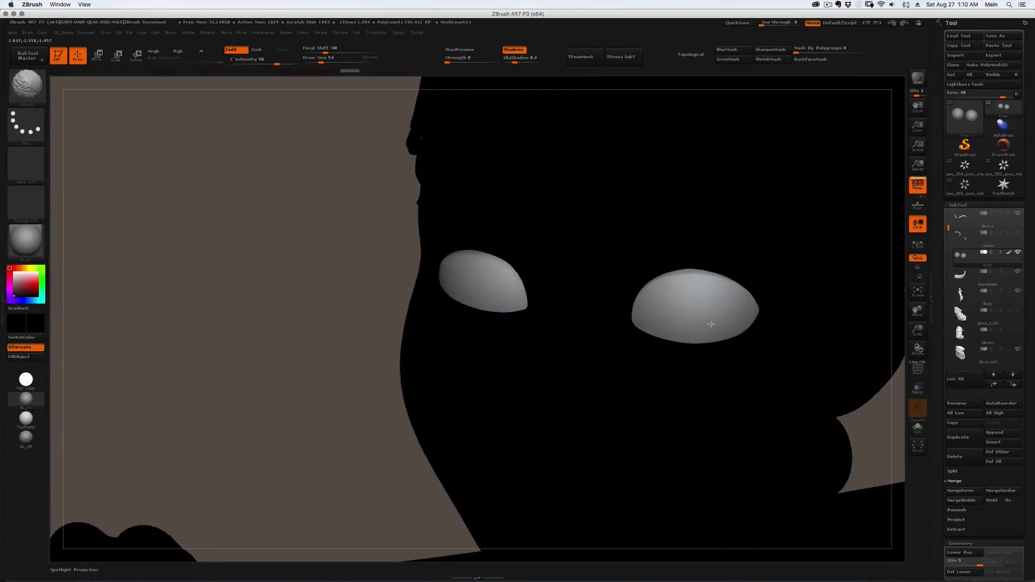
mouse_move(650, 274)
right_mouse_down()
mouse_move(701, 269)
mouse_move(640, 266)
right_mouse_up()
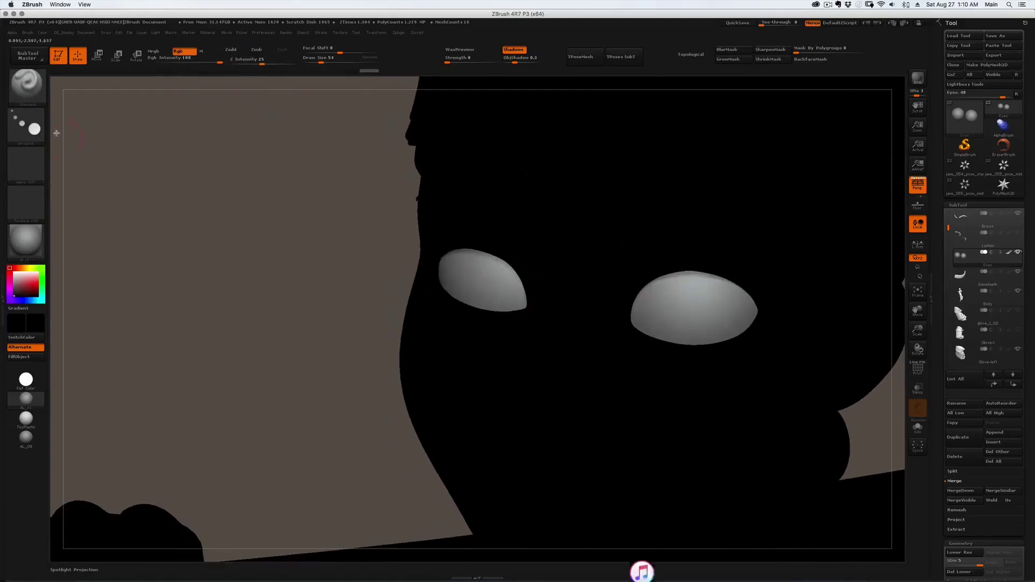
left_click_drag(331, 50, 295, 50)
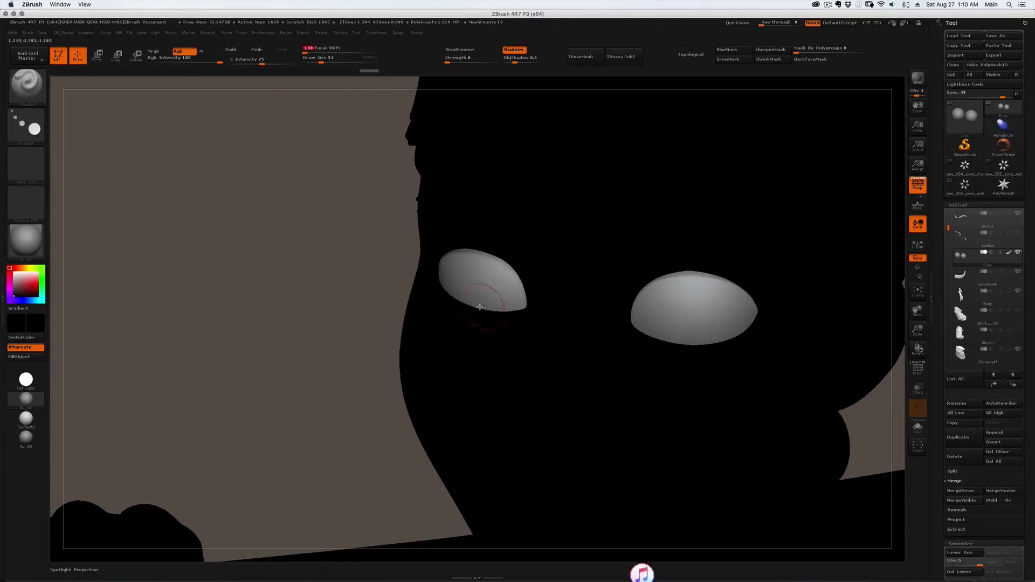
Try to stamp a black iris on the character's right eye at different brush sizes.
left_click_drag(482, 286, 489, 289)
key("ctrl+z")
key("s")
right_click_drag(469, 308, 482, 280)
key("shift+z")
key("shift+z")
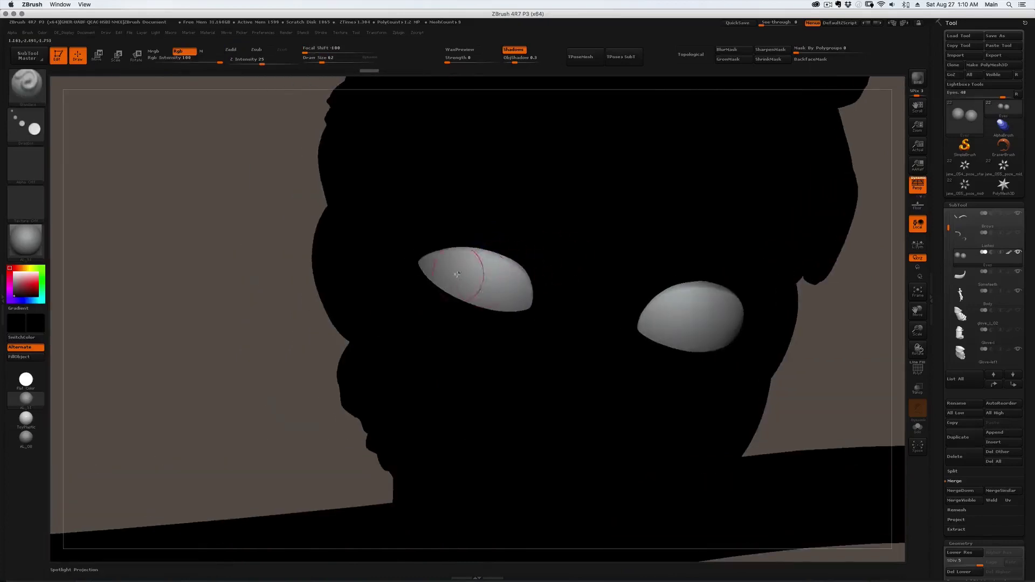
left_click_drag(499, 278, 509, 271)
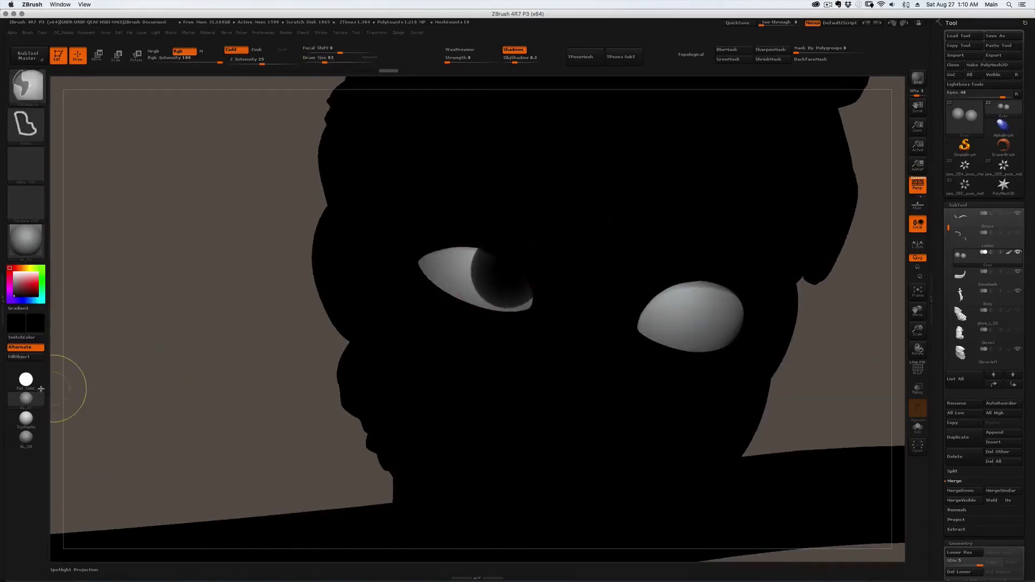
key("ctrl+z")
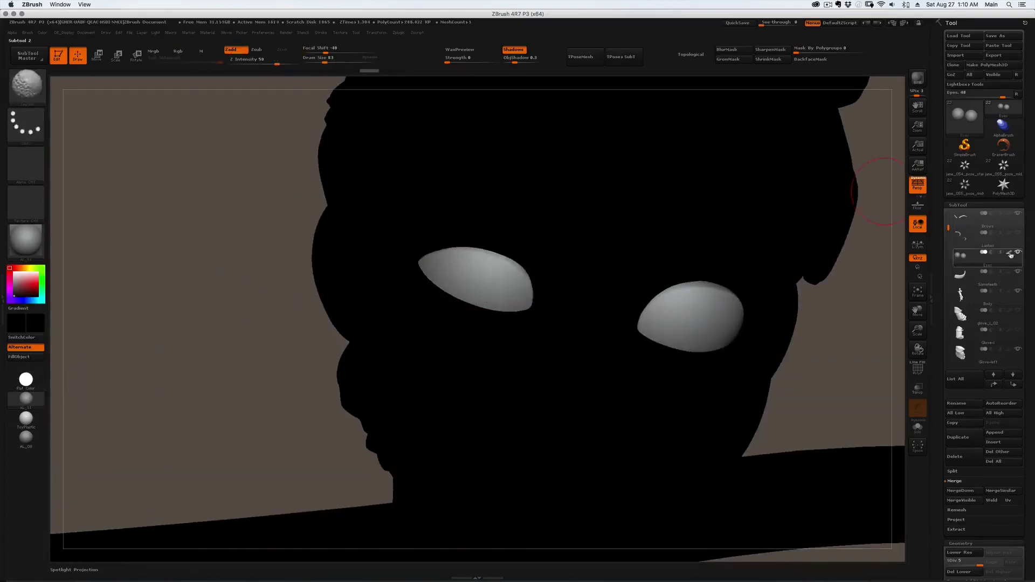
Turn on polypaint display for all subtools.
left_click(1009, 253, "shift")
left_click(1009, 253, "shift")
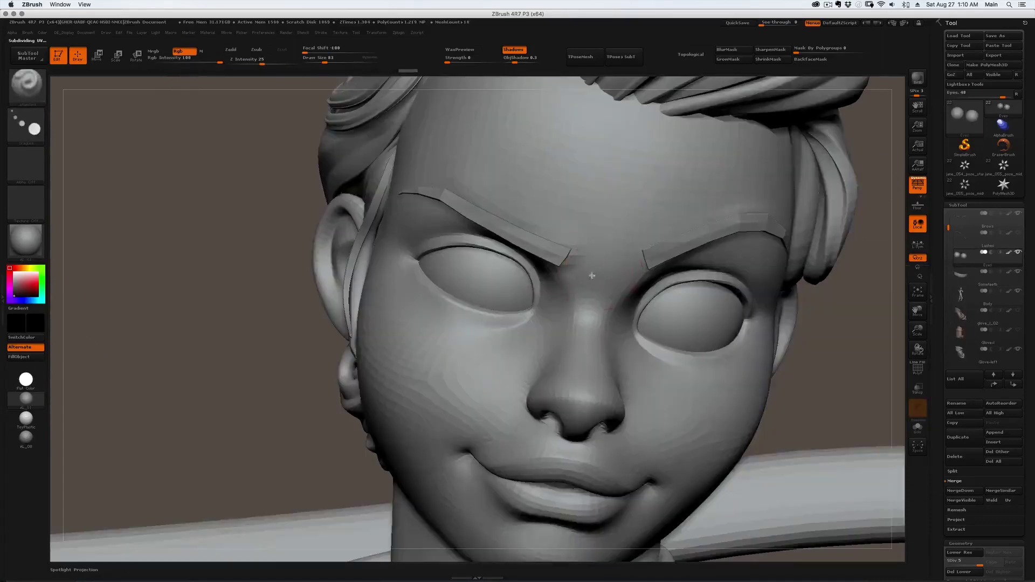
Try out several sizes and placements for a black iris stamped on the right eye, undoing each attempt.
left_click_drag(495, 276, 498, 273)
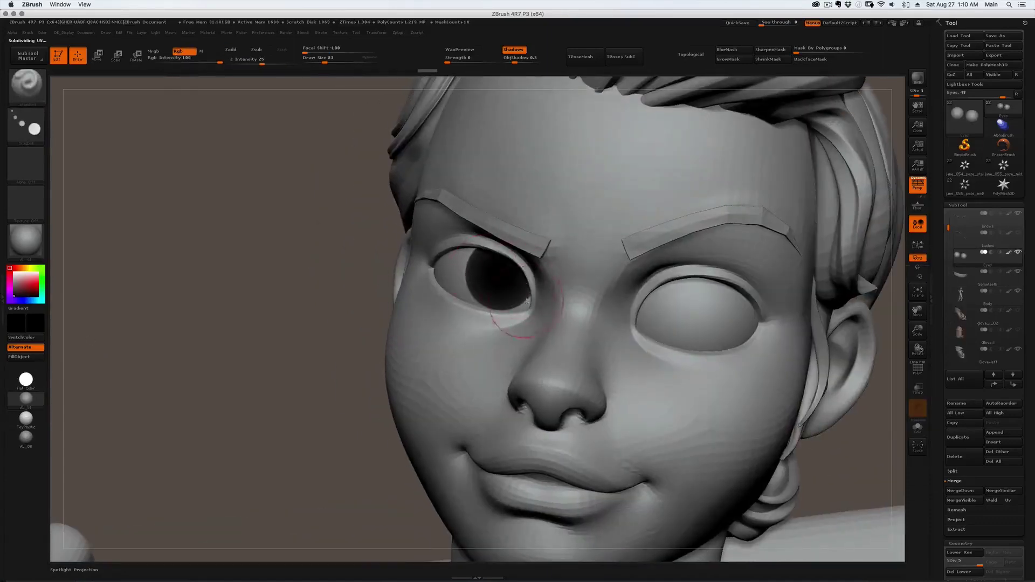
key("ctrl+z")
key("s")
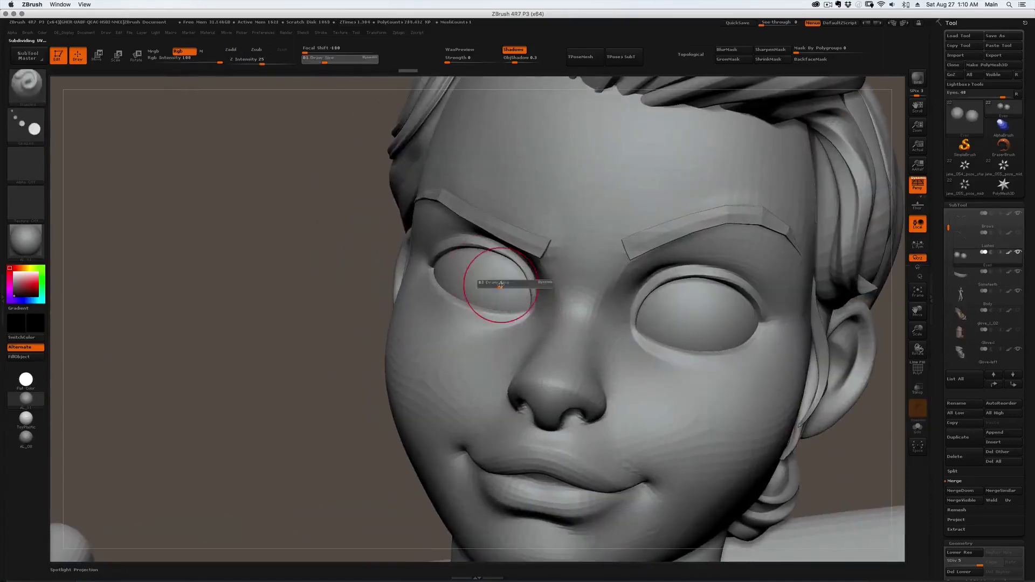
left_click_drag(500, 276, 506, 273)
key("ctrl+z")
key("s")
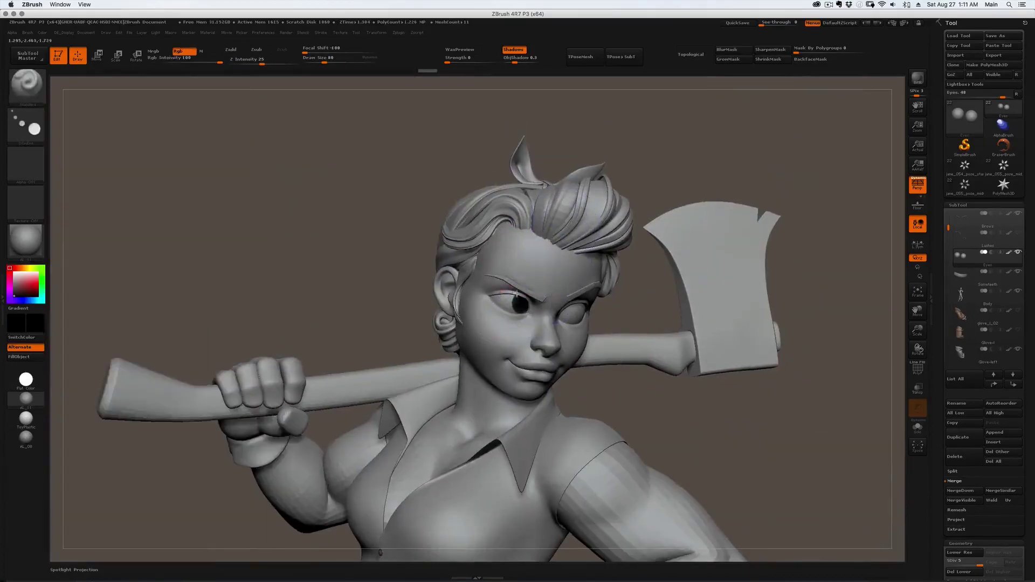
key("s")
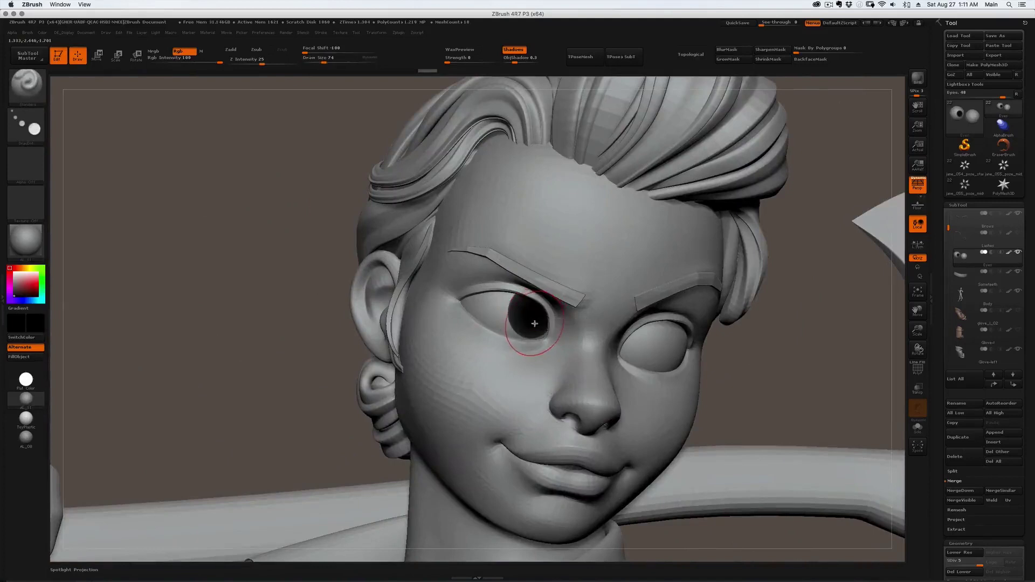
key("ctrl+z")
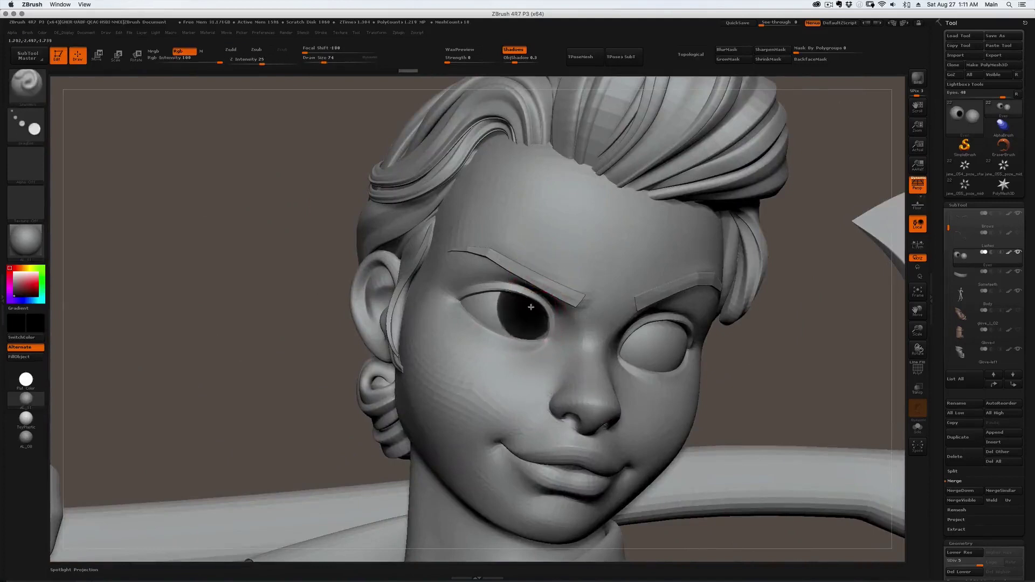
key("ctrl+z")
key("s")
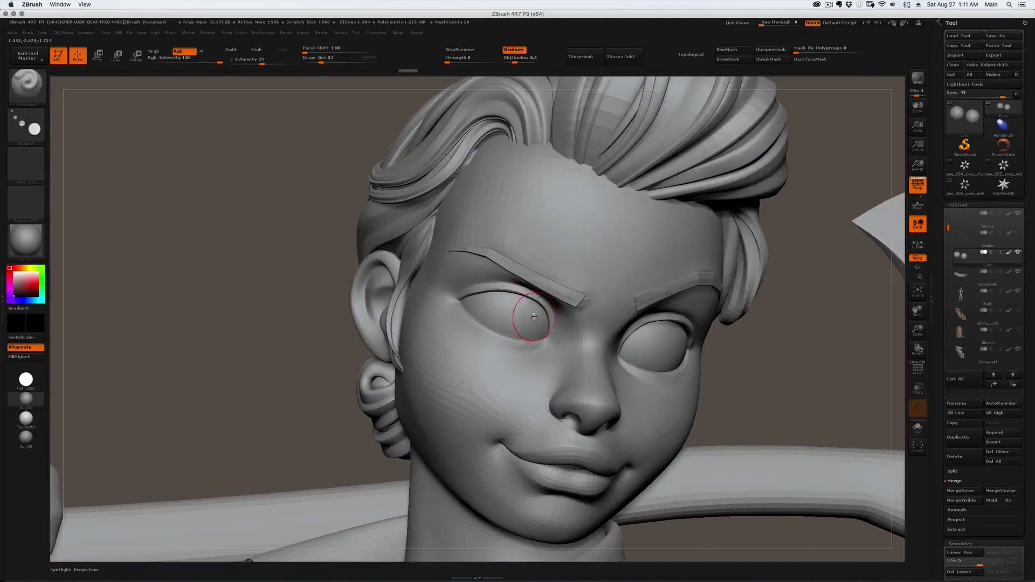
Test larger and smaller black irises on the right eye, check them from a distance and undo them.
key("shift")
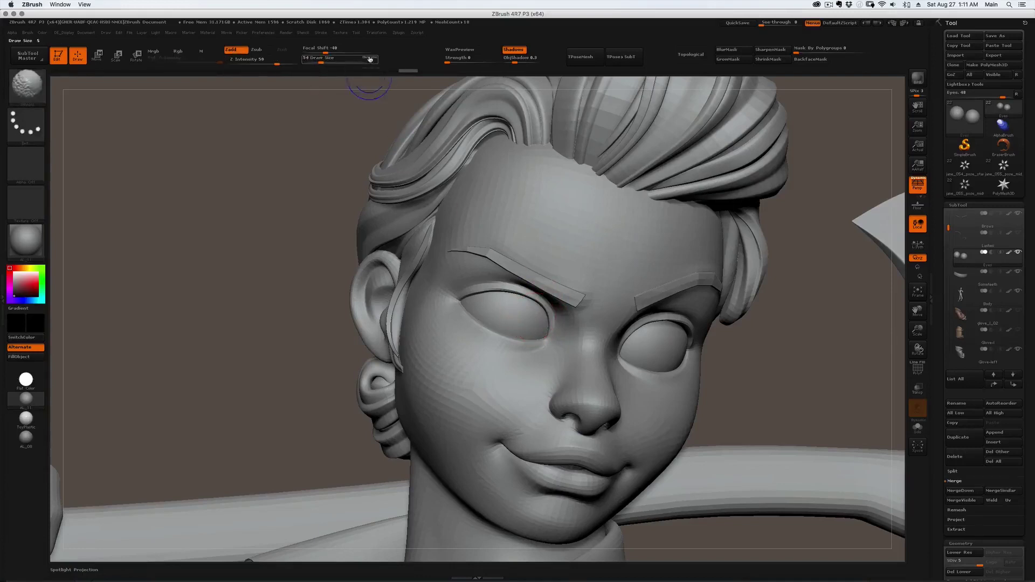
key("shift")
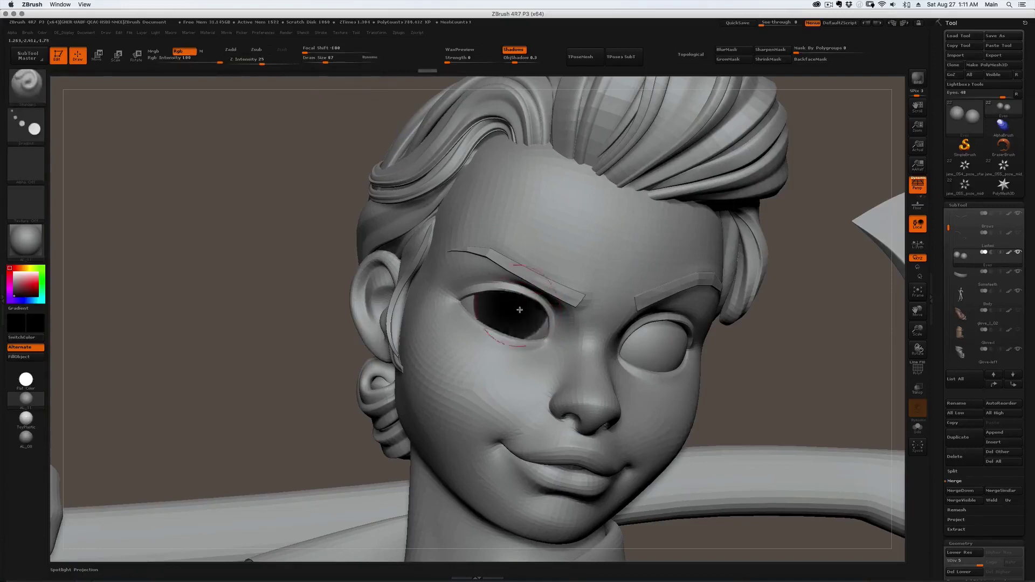
key("ctrl+z")
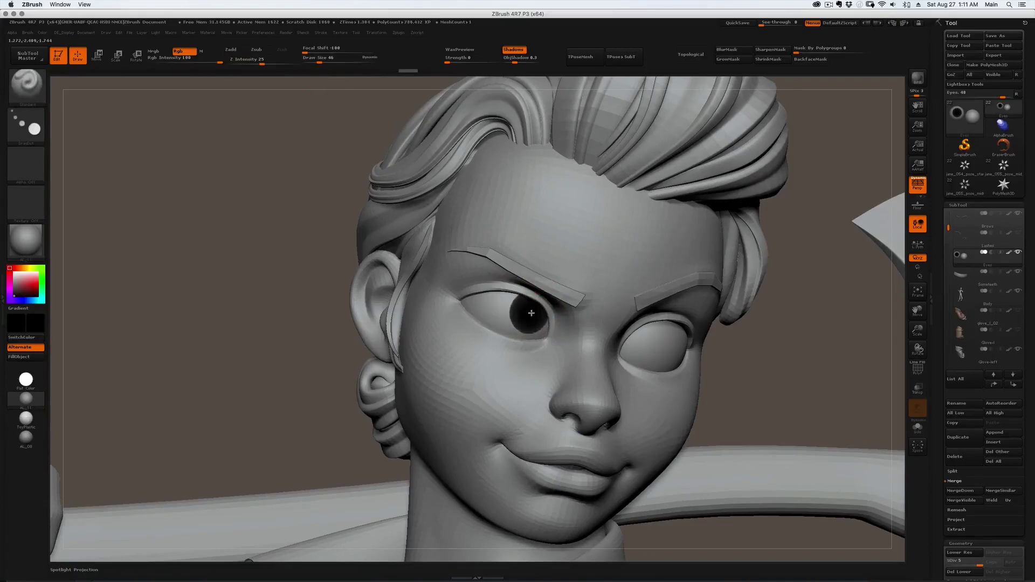
right_click_drag(539, 322, 557, 331, "ctrl")
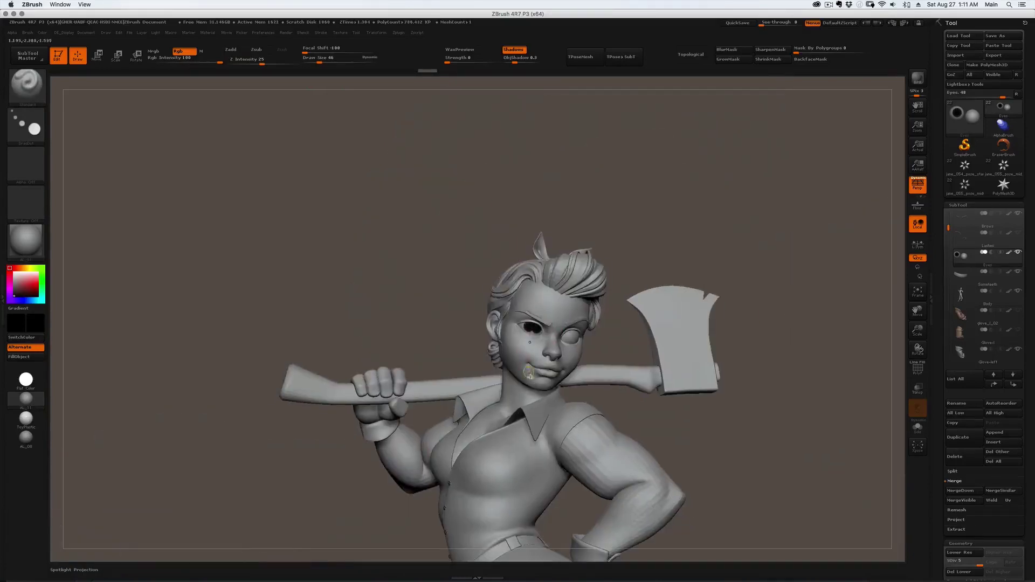
key("ctrl+z")
mouse_move(530, 373)
right_mouse_down()
mouse_move(542, 353)
mouse_move(509, 354)
mouse_move(530, 321)
right_mouse_up()
key("ctrl+z")
Stamp a black iris on each eye with a draw size of 54.
key("s")
left_click_drag(537, 322, 549, 321)
left_click(674, 342)
right_click_drag(674, 337, 629, 367)
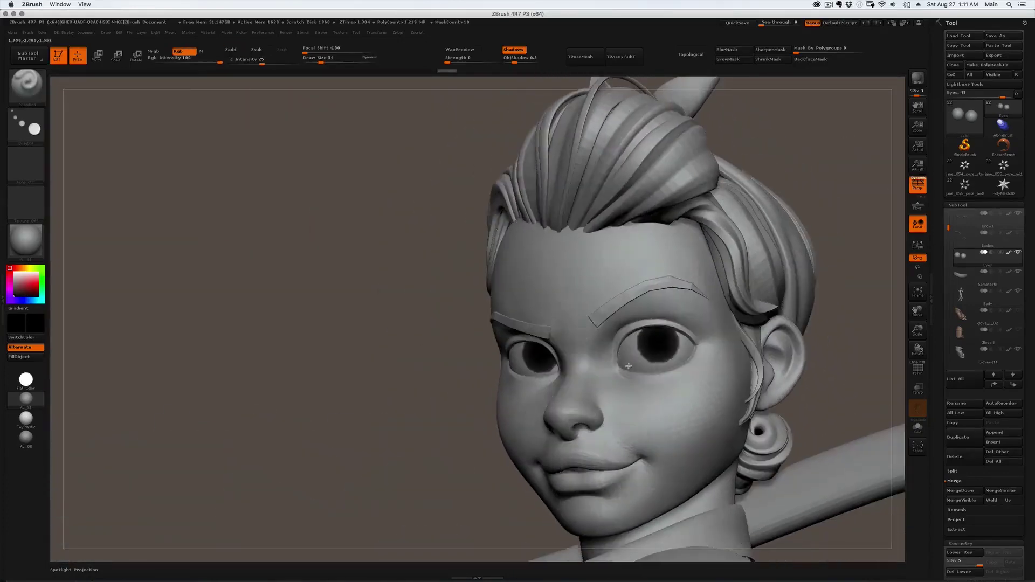
Undo the iris on each eye and try stamping a new black iris on both in a different placement.
key("ctrl+z")
key("s")
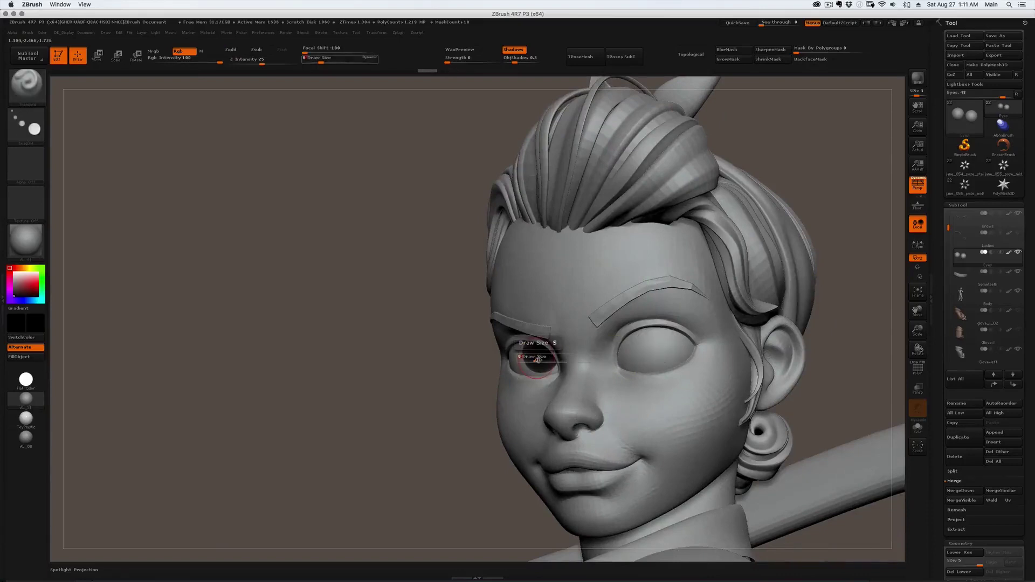
key("ctrl+z")
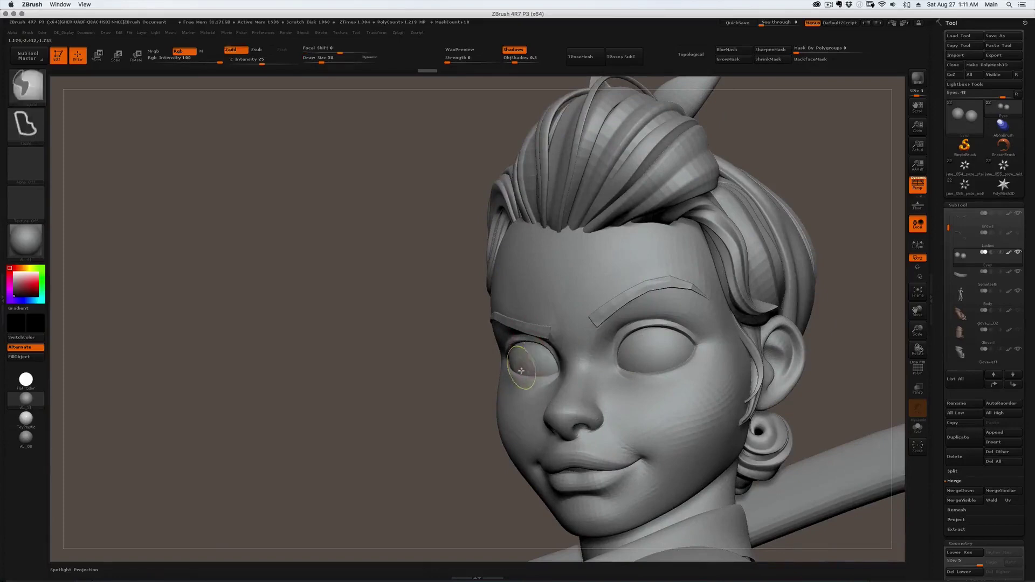
right_click_drag(527, 370, 574, 369)
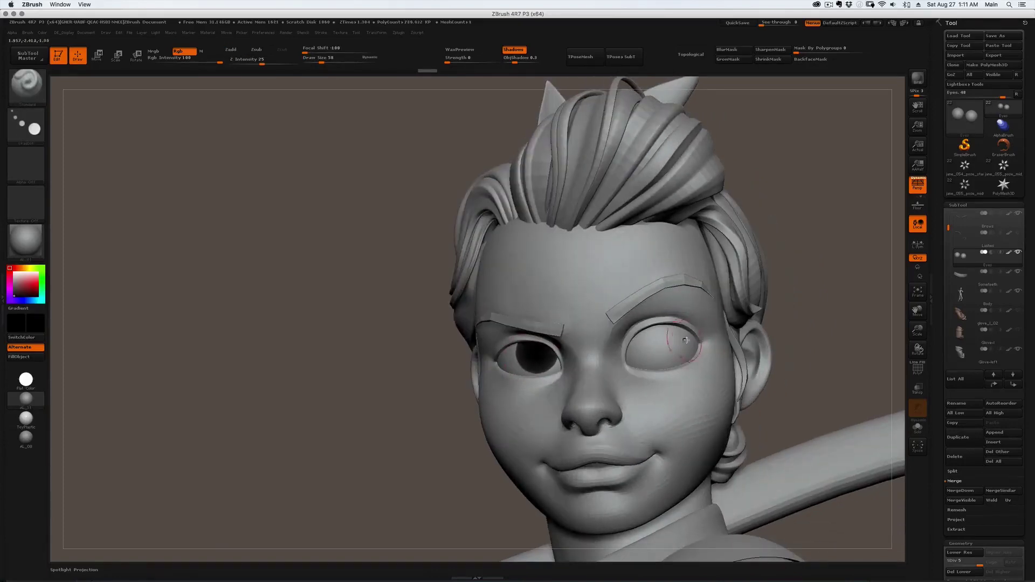
right_click_drag(685, 340, 653, 339)
left_click_drag(657, 339, 664, 338)
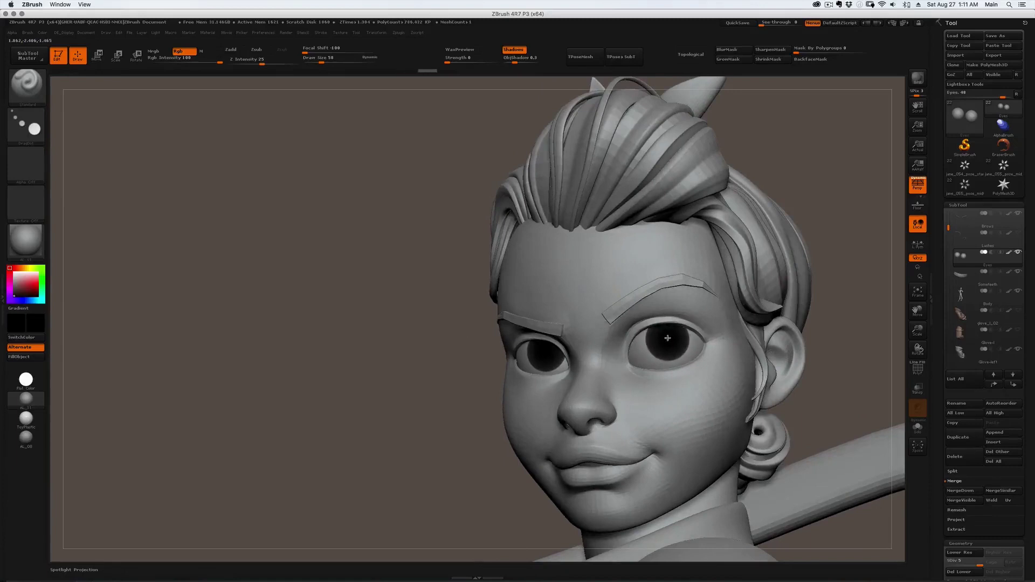
Undo the two iris stamps and stamp a new black iris on each eye so both look toward the character's left.
right_click_drag(667, 340, 729, 341)
right_click_drag(729, 341, 732, 293, "ctrl")
left_click_drag(733, 294, 688, 240)
left_click_drag(542, 209, 566, 210)
key("ctrl+z")
mouse_move(567, 210)
right_mouse_down("ctrl")
mouse_move(582, 238)
mouse_move(614, 214)
right_mouse_up("ctrl")
key("ctrl+z")
left_click_drag(613, 213, 613, 212)
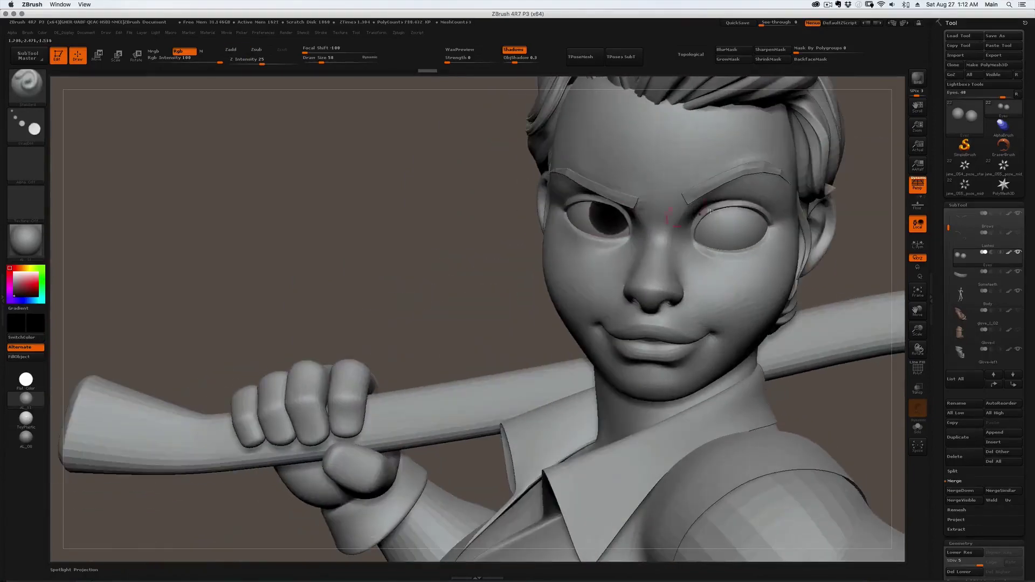
left_click_drag(711, 211, 732, 224)
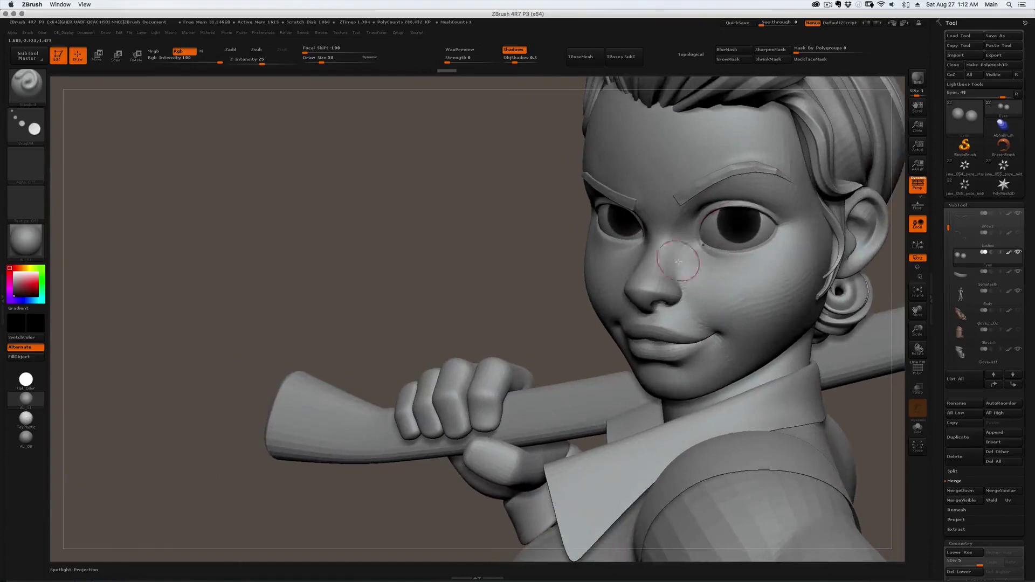
Switch to the Body subtool and reshape the upper eyelid of the character's right eye with the Move brush.
right_click_drag(678, 262, 777, 237)
left_click(592, 248, "alt")
right_click_drag(592, 248, 658, 216, "ctrl")
key("b")
key("m")
key("v")
key("s")
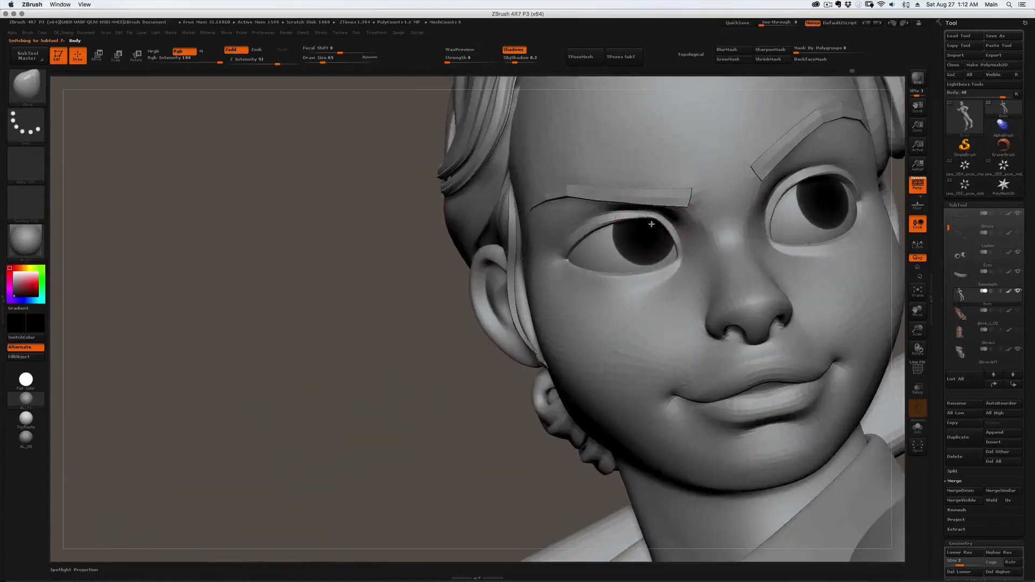
mouse_move(624, 225)
left_mouse_down()
mouse_move(659, 235)
mouse_move(635, 221)
left_mouse_up()
key("s")
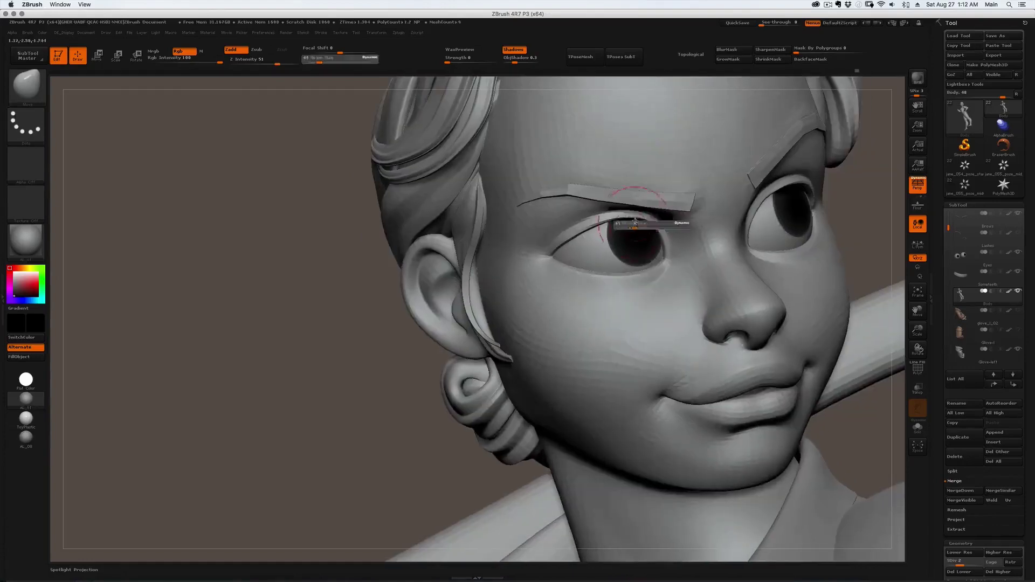
key("w")
left_click(656, 247, "ctrl")
key("ctrl+z")
key("q")
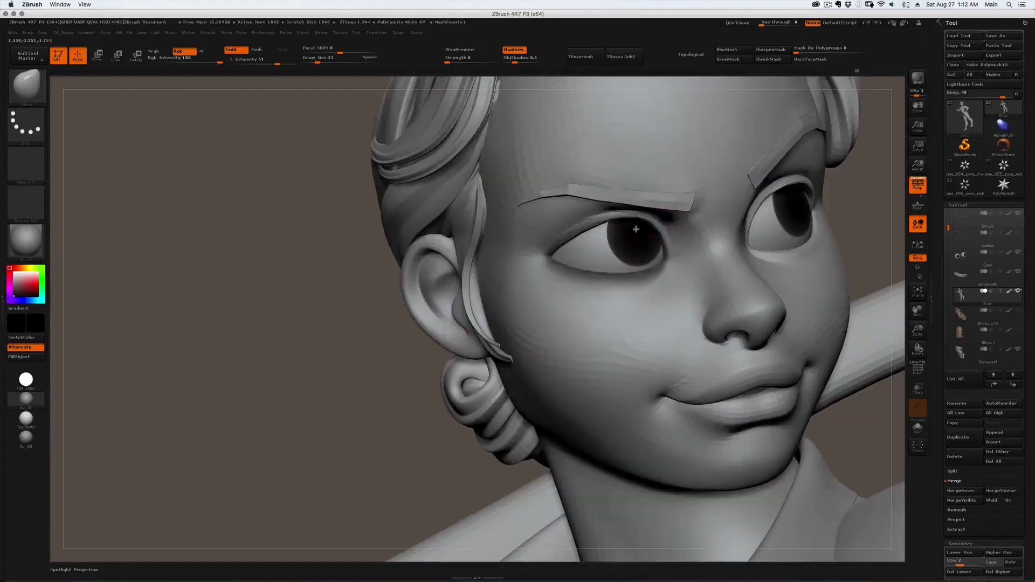
Fine-tune the curve of the upper eyelids with the Move brush, working close up around each eye.
key("s")
mouse_move(636, 231)
right_mouse_down()
mouse_move(652, 216)
mouse_move(370, 394)
mouse_move(578, 186)
mouse_move(608, 252)
mouse_move(707, 243)
mouse_move(620, 238)
mouse_move(612, 189)
mouse_move(591, 246)
mouse_move(601, 233)
mouse_move(545, 232)
mouse_move(674, 296)
mouse_move(644, 236)
right_mouse_up()
key("s")
key("s")
left_click(645, 235)
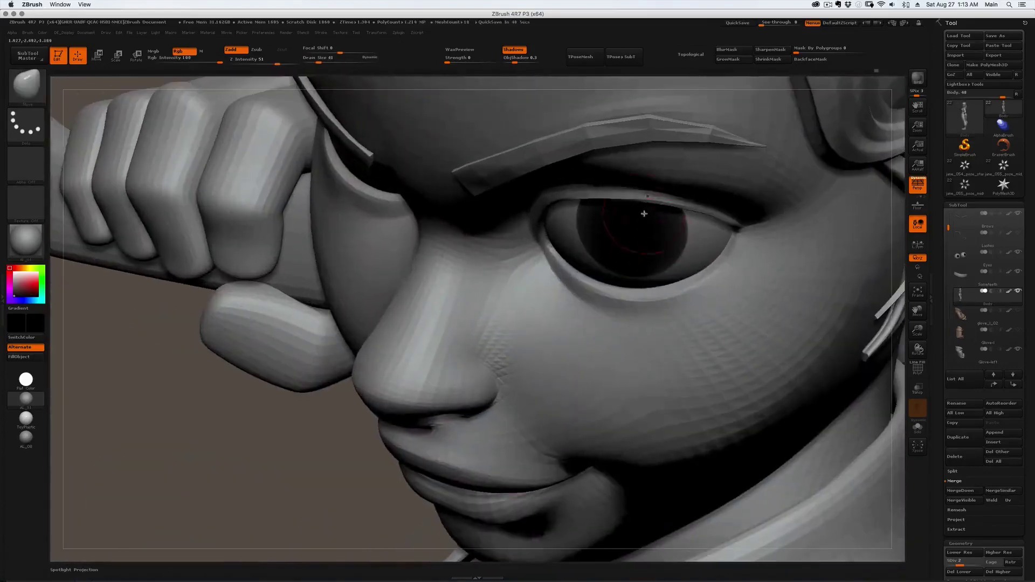
key("ctrl+shift")
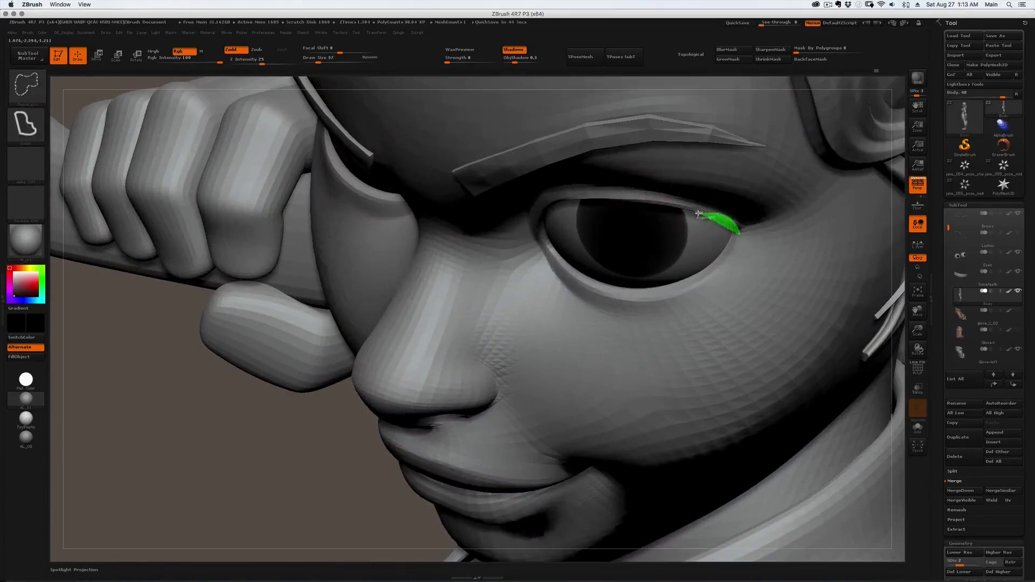
mouse_move(533, 217)
left_mouse_down("ctrl+shift")
mouse_move(286, 415)
mouse_move(316, 346)
left_mouse_up("ctrl+shift")
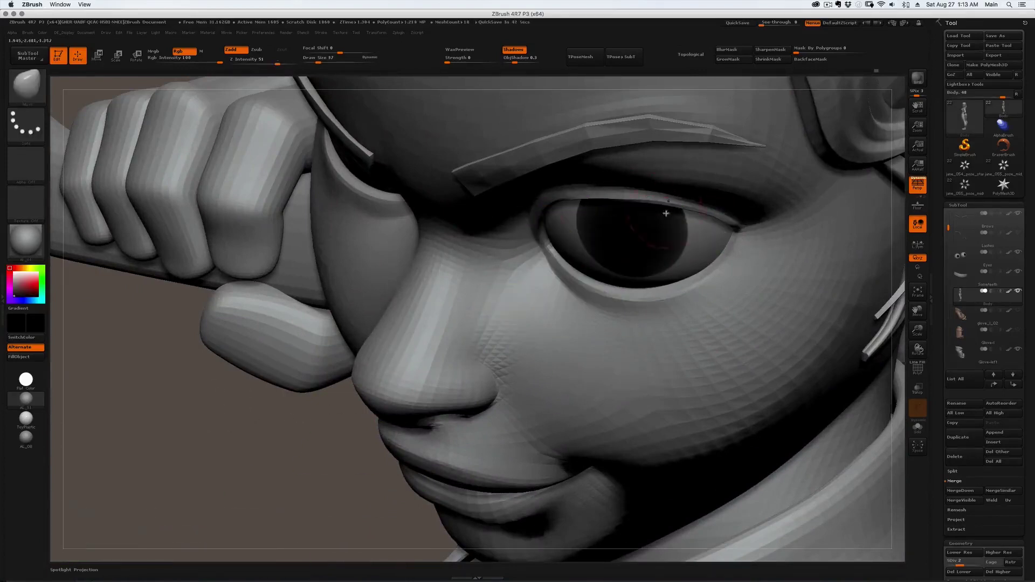
left_click(708, 226)
mouse_move(708, 227)
right_mouse_down()
mouse_move(733, 227)
mouse_move(747, 178)
right_mouse_up()
right_click_drag(647, 254, 592, 296, "ctrl")
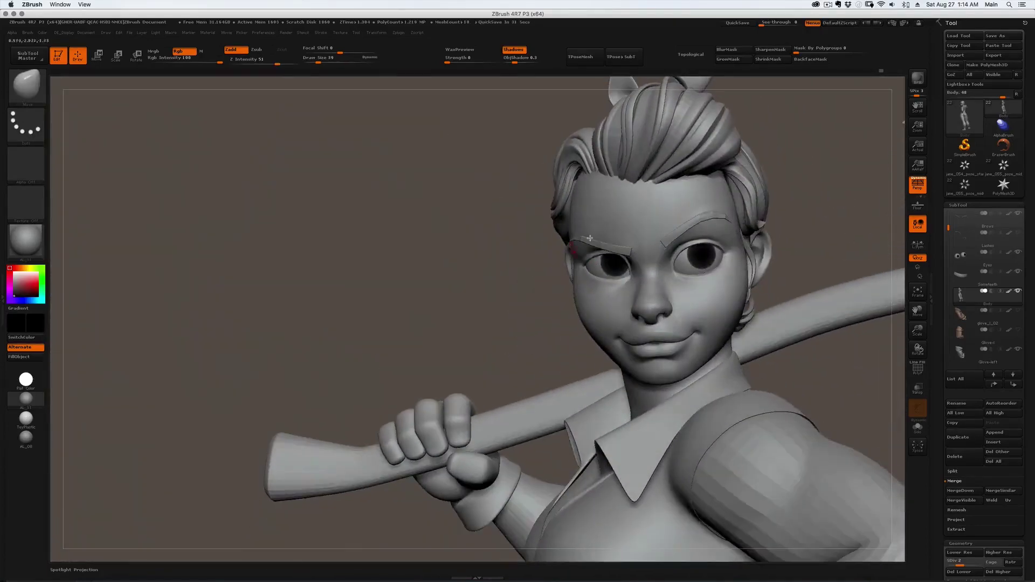
Select the Brows subtool and fill both eyebrows with black.
left_click_drag(590, 298, 536, 265)
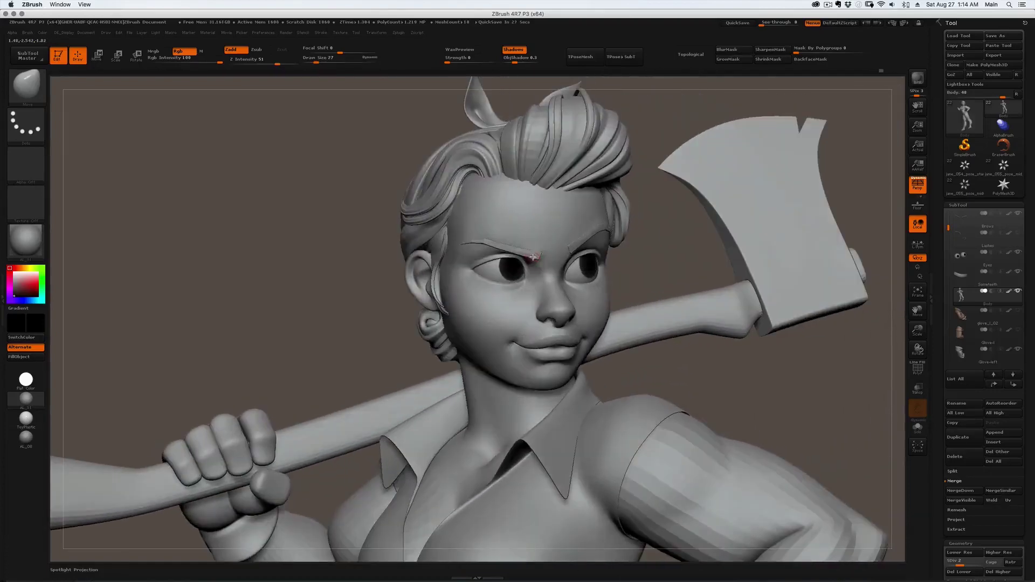
left_click(533, 258, "alt")
left_click(21, 356)
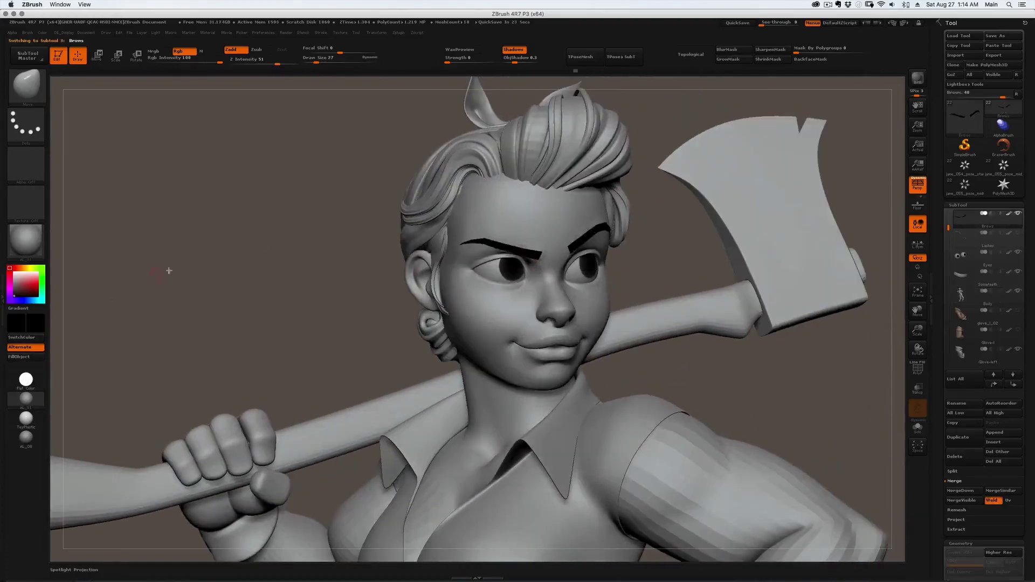
left_click_drag(449, 292, 586, 259)
right_click_drag(571, 267, 545, 278)
left_click_drag(528, 265, 575, 280)
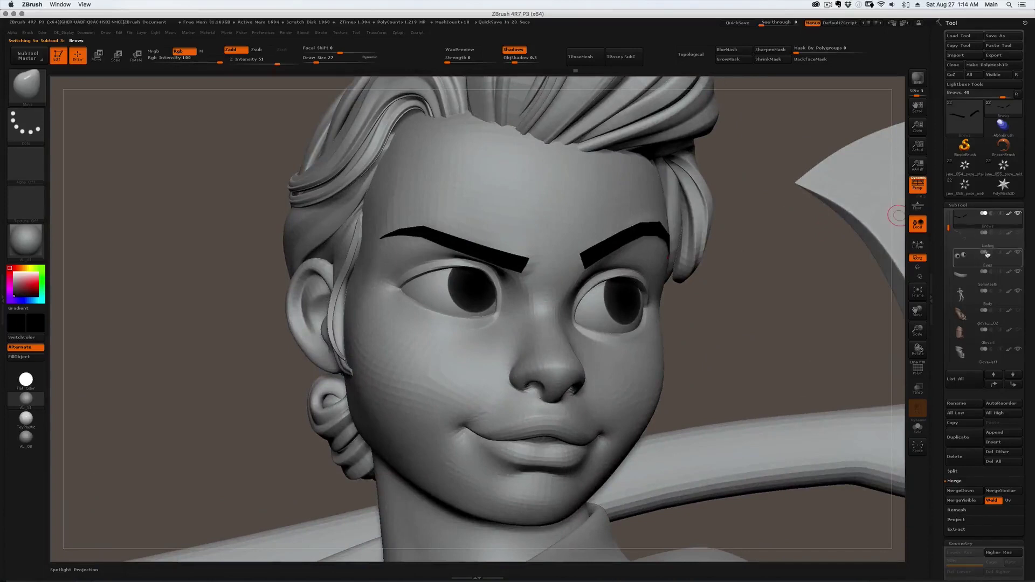
Make the Lashes subtool visible, select it and fill it with black.
left_click(1019, 236)
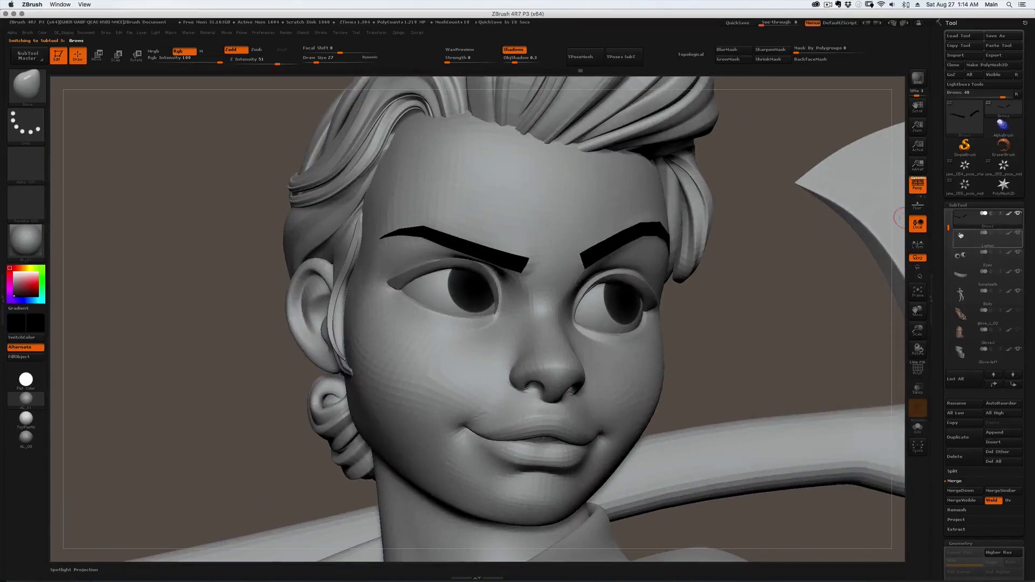
left_click(21, 359)
left_click_drag(499, 281, 487, 232)
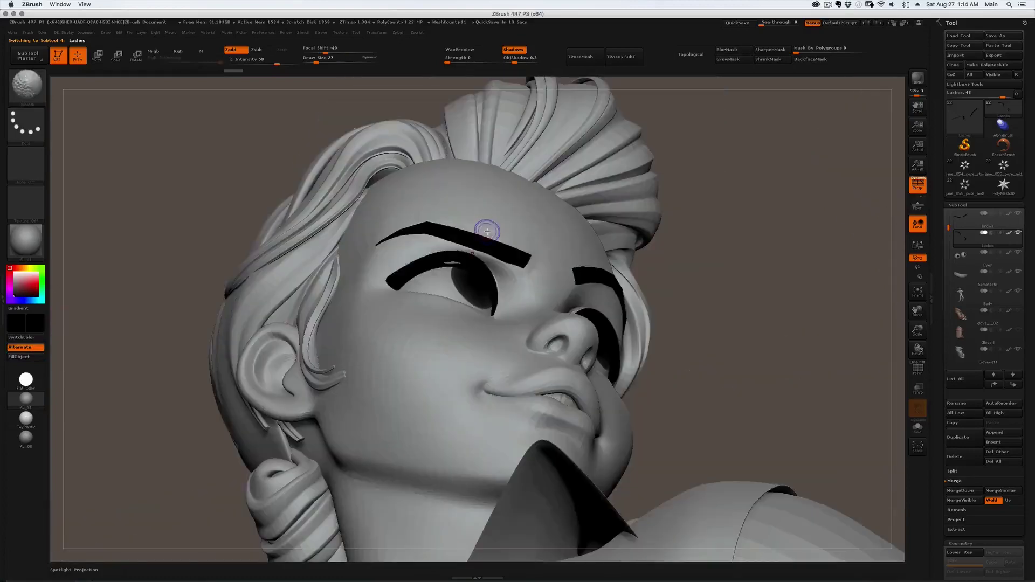
Show the wireframe and fit the lash of the character's right eye to the outer eye corner with the Move brush.
key("shift+f")
mouse_move(444, 285)
right_mouse_down()
mouse_move(456, 257)
mouse_move(457, 291)
mouse_move(456, 269)
mouse_move(478, 294)
right_mouse_up()
key("s")
right_click_drag(412, 293, 453, 295)
right_click_drag(434, 259, 438, 303, "ctrl")
left_click_drag(438, 304, 232, 259)
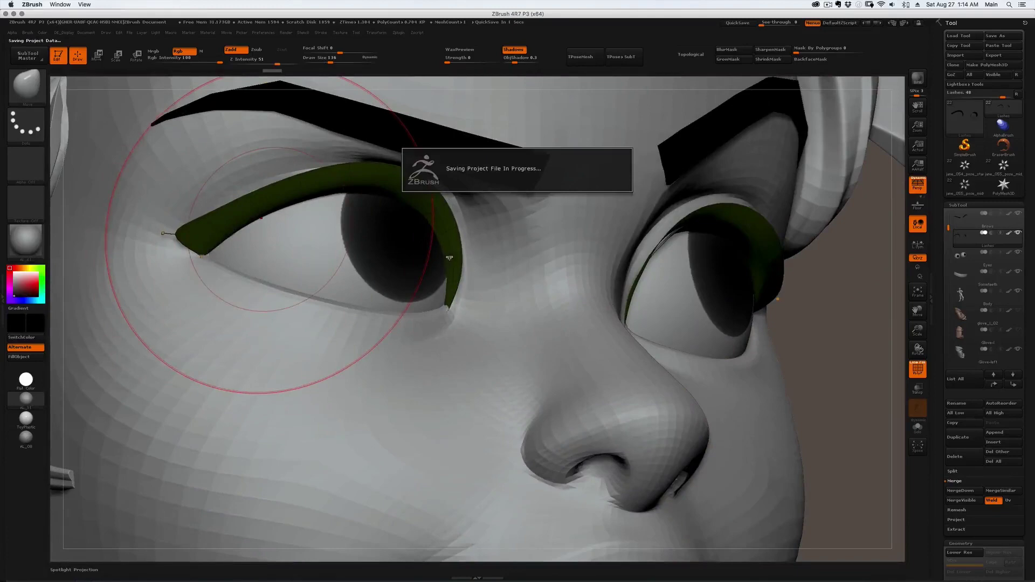
Shift the inner end of the right-eye lash along the eyelid edge with an enlarged Move brush.
right_click_drag(465, 275, 436, 276)
key("bracketleft")
key("bracketleft")
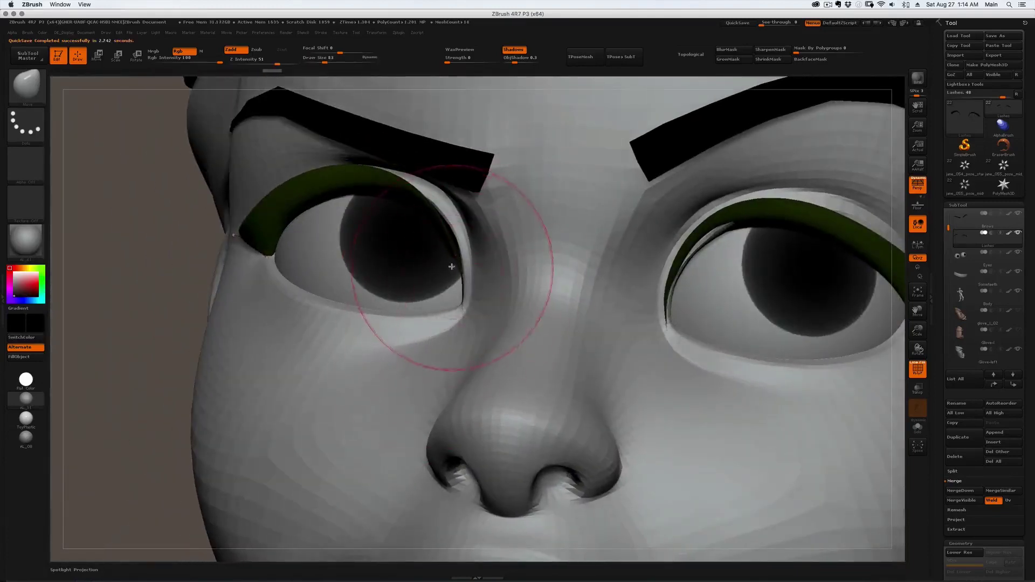
key("bracketright")
key("bracketright")
right_click_drag(451, 232, 466, 233)
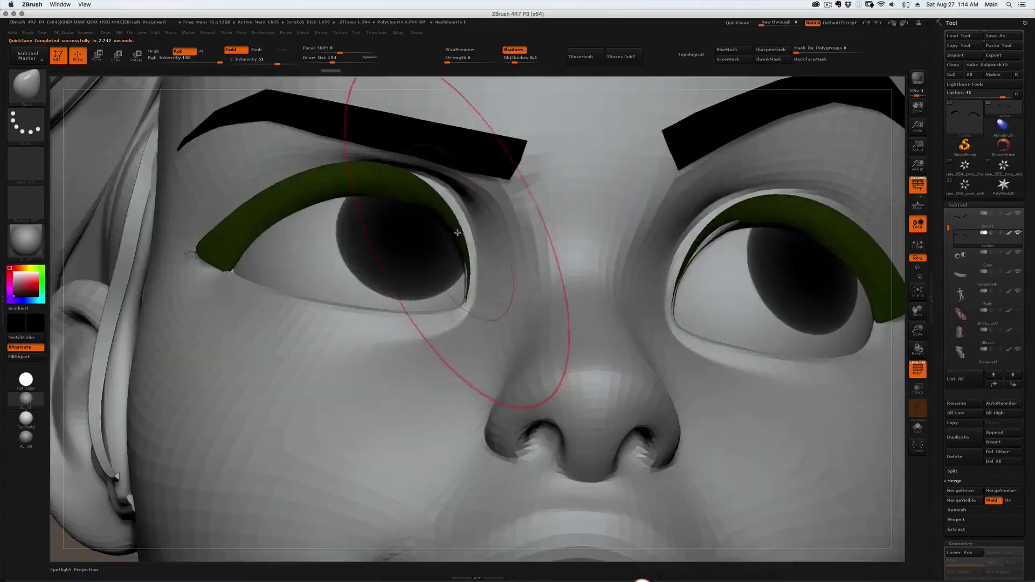
left_click_drag(457, 236, 466, 240)
Move the middle of the right-eye lash with a smaller Move brush so it covers the eyelid poking through.
key("bracketleft")
key("bracketleft")
key("bracketleft")
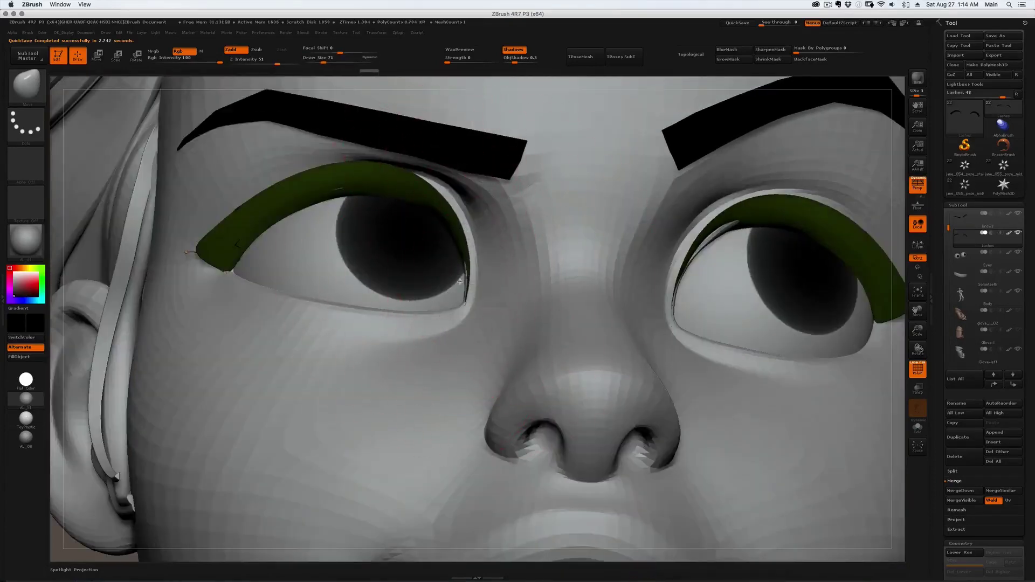
right_click_drag(455, 282, 522, 325)
left_click_drag(522, 325, 512, 293)
key("s")
left_click(507, 293)
right_click_drag(508, 294, 515, 285)
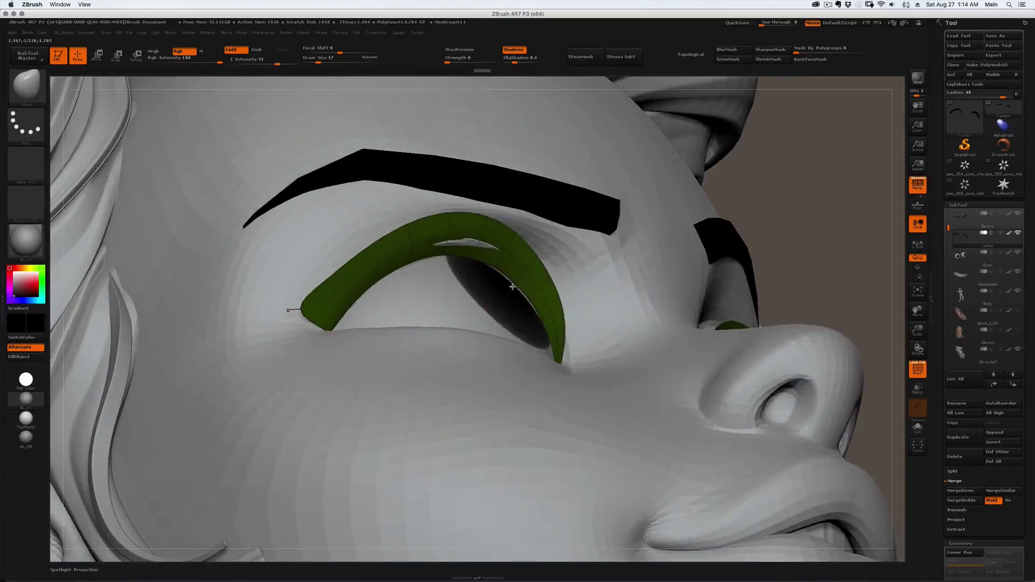
left_click_drag(518, 298, 481, 245)
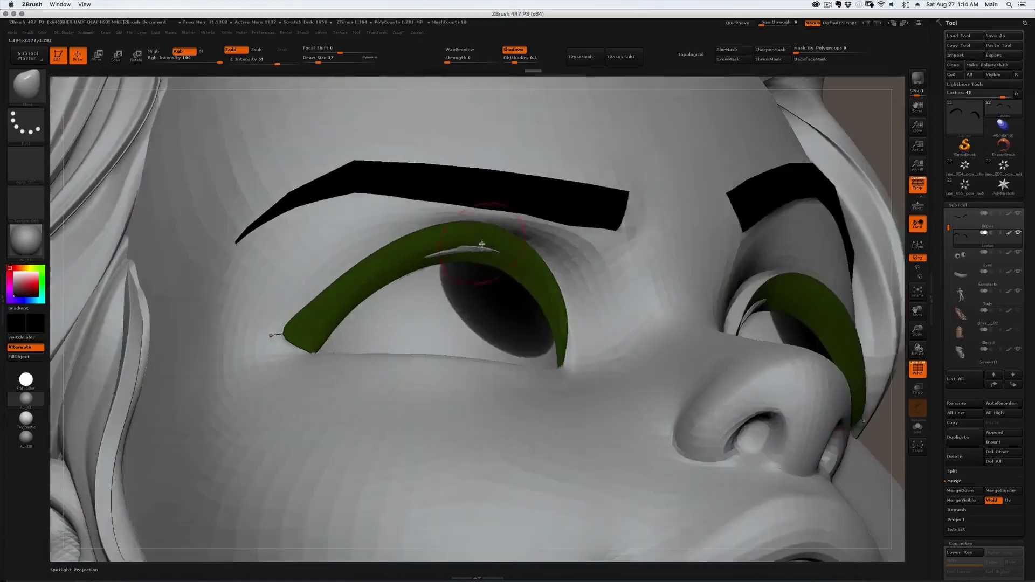
right_click_drag(448, 249, 498, 55)
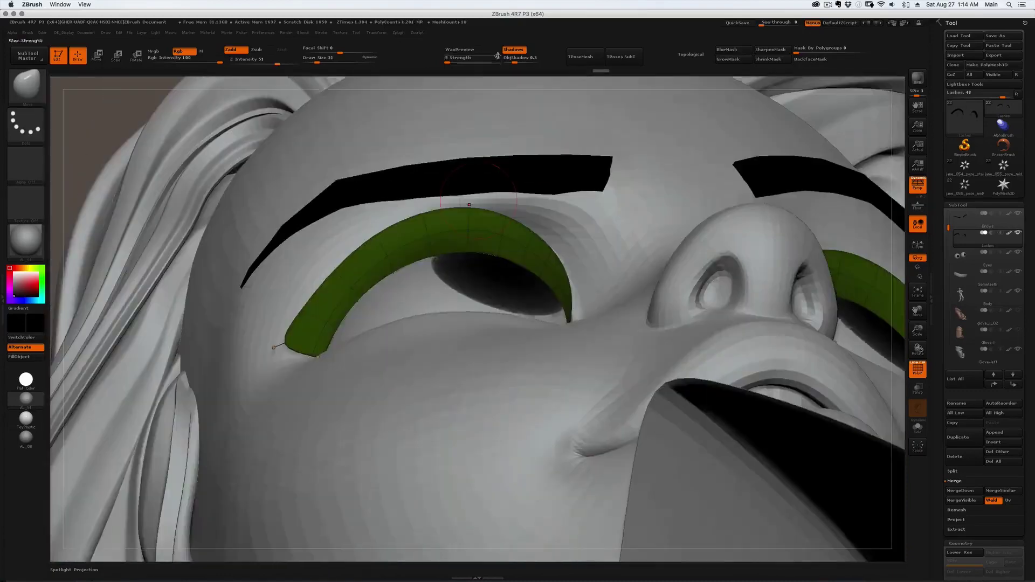
Turn off the viewport shadows and the wireframe display.
left_click(513, 50)
mouse_move(504, 97)
left_mouse_down()
mouse_move(501, 270)
mouse_move(476, 296)
mouse_move(490, 282)
mouse_move(523, 292)
mouse_move(462, 296)
mouse_move(406, 273)
mouse_move(424, 317)
left_mouse_up()
right_click_drag(441, 313, 451, 282, "ctrl")
key("shift+f")
left_click_drag(452, 281, 458, 287)
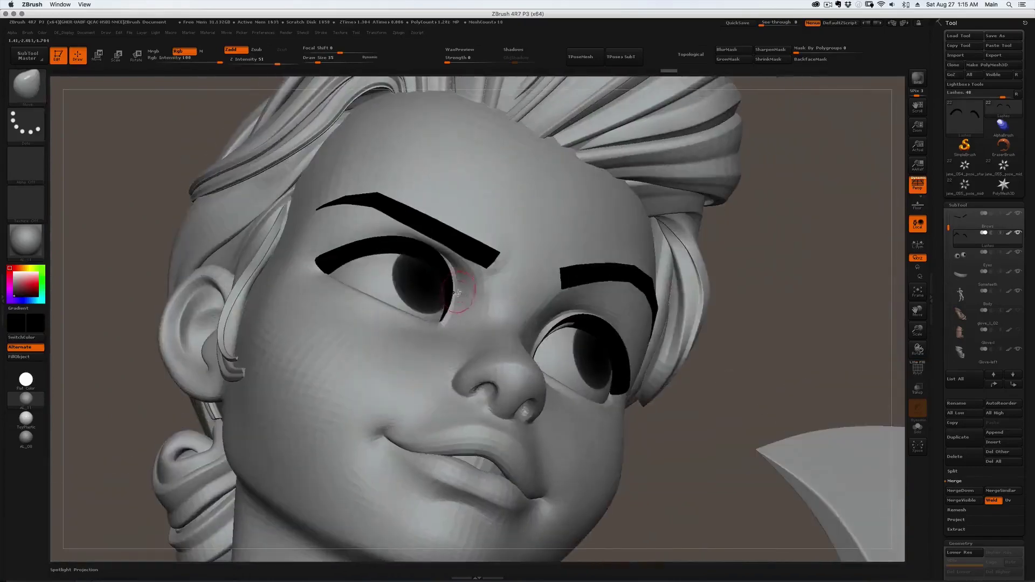
Trace the intended lash shape over the character's right eye and refine the lash's curve with the Move brush.
key("ctrl+shift")
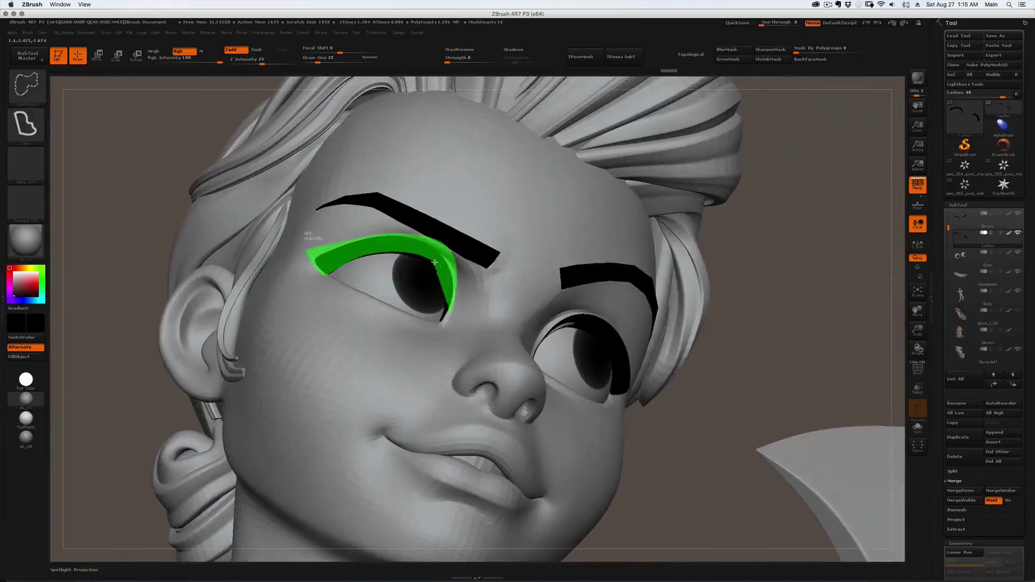
left_click_drag(440, 321, 723, 345, "ctrl+shift")
key("s")
mouse_move(363, 296)
right_mouse_down("ctrl")
mouse_move(352, 277)
mouse_move(402, 301)
mouse_move(378, 303)
mouse_move(373, 288)
right_mouse_up("ctrl")
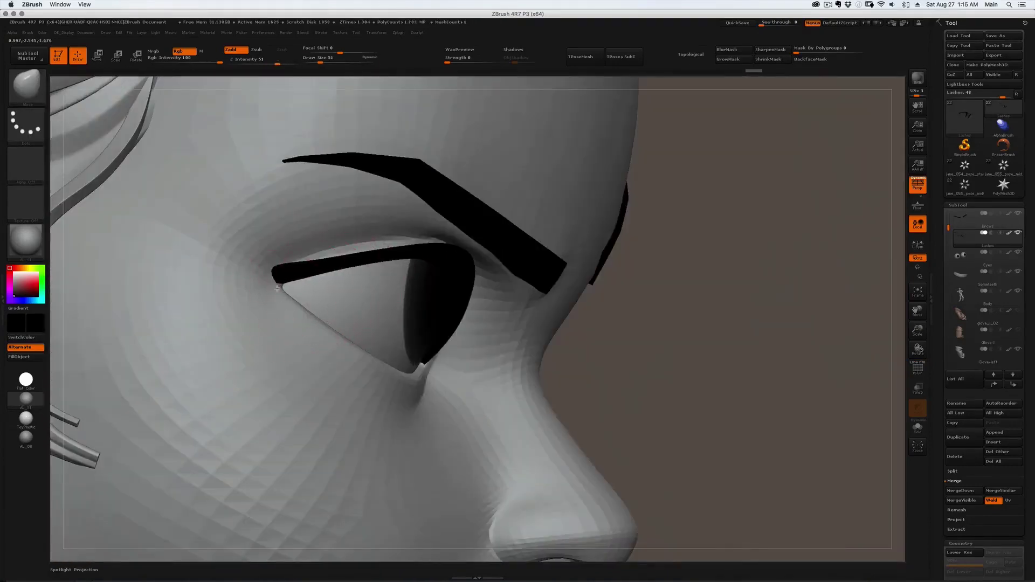
right_click_drag(341, 286, 333, 268)
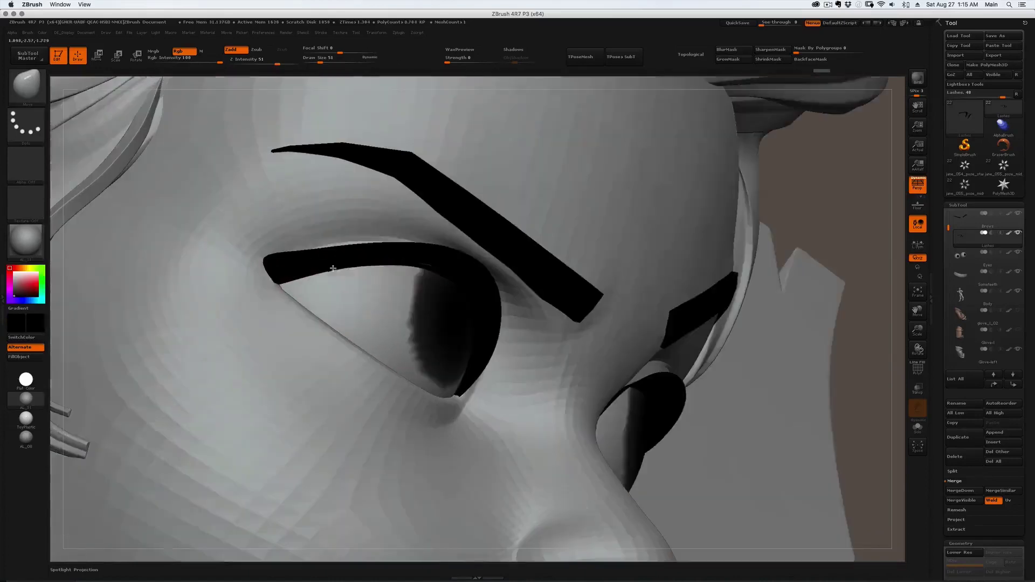
key("s")
key("s")
mouse_move(311, 259)
left_mouse_down()
mouse_move(363, 256)
mouse_move(425, 278)
mouse_move(430, 260)
left_mouse_up()
Examine the brows, lashes and gaze on the whole figure from a distance and from several angles.
right_click_drag(372, 199, 367, 98, "alt")
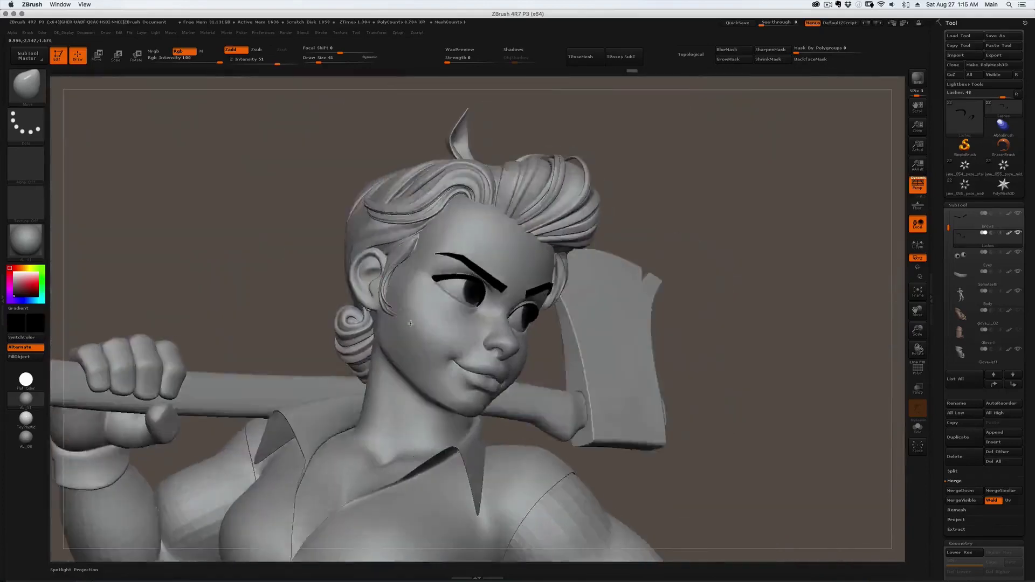
right_click_drag(414, 319, 363, 172, "ctrl")
right_click_drag(414, 398, 419, 299, "alt")
scroll(416, 290, "down", 3)
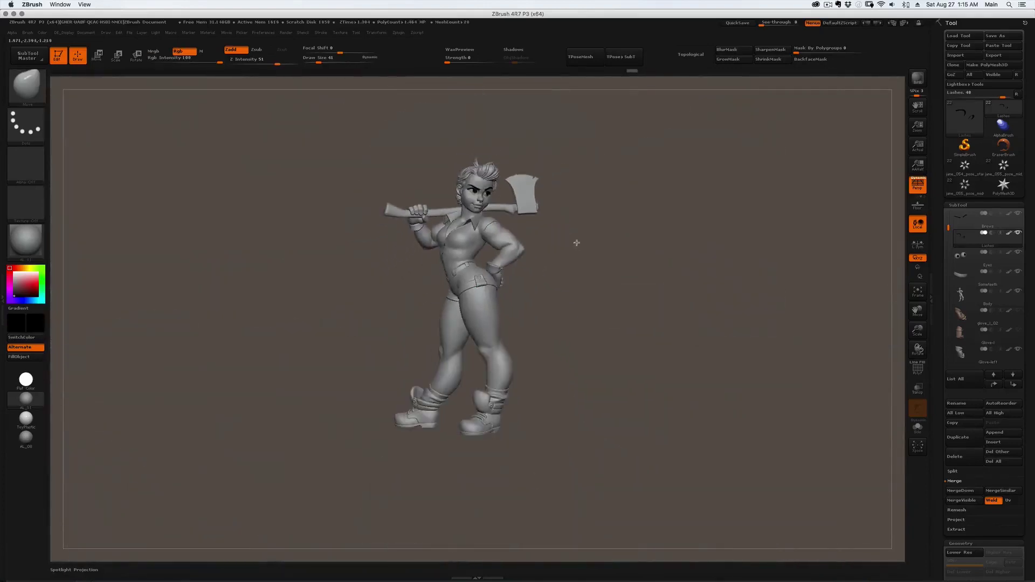
mouse_move(577, 242)
left_mouse_down()
mouse_move(605, 266)
mouse_move(534, 261)
mouse_move(565, 257)
left_mouse_up()
scroll(636, 289, "up", 5)
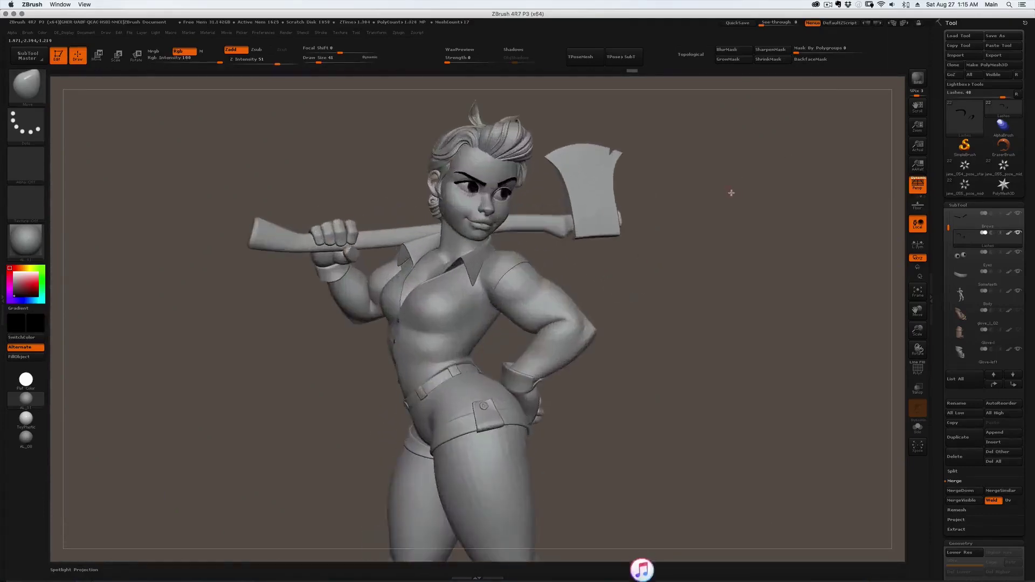
left_click_drag(731, 193, 696, 283, "alt")
left_click_drag(356, 294, 282, 305)
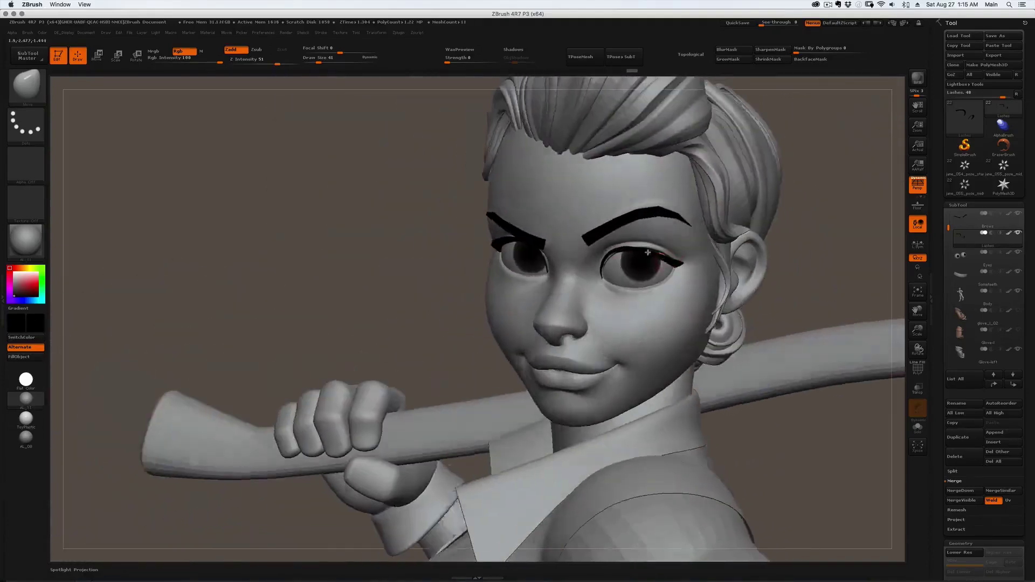
Adjust the inner end of the lash on the character's left eye to follow the eyelid with the Move brush.
mouse_move(647, 252)
left_mouse_down()
mouse_move(621, 259)
mouse_move(622, 269)
left_mouse_up()
scroll(611, 265, "up", 5)
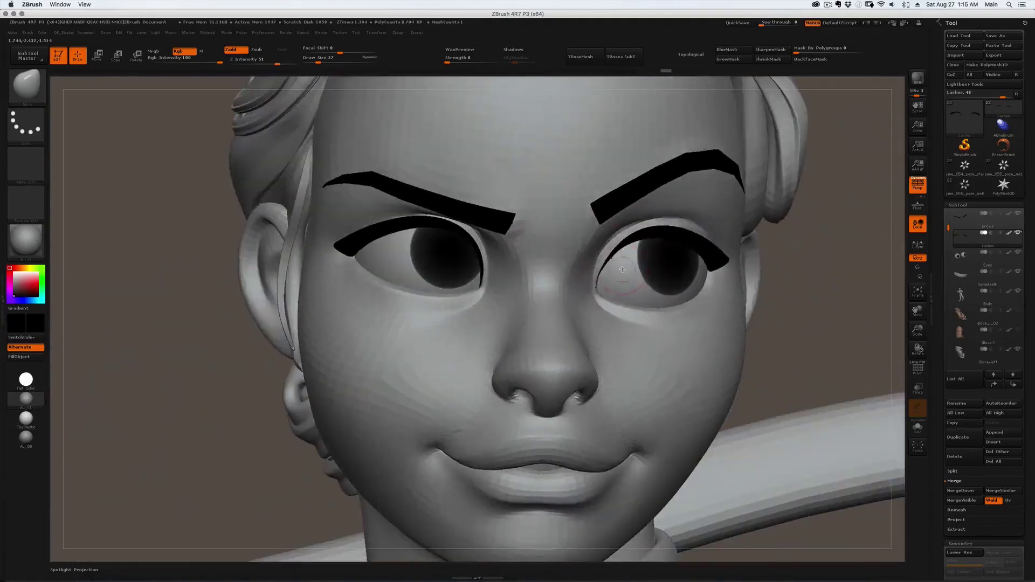
right_click_drag(605, 288, 591, 296)
left_click_drag(591, 296, 590, 300)
mouse_move(590, 300)
right_mouse_down()
mouse_move(606, 291)
mouse_move(585, 288)
right_mouse_up()
key("bracketright")
key("bracketright")
key("bracketright")
key("bracketright")
key("bracketright")
Reshape the outer tip of the left-eye lash at the eye corner with the Move brush.
mouse_move(668, 254)
right_mouse_down("ctrl")
mouse_move(686, 240)
mouse_move(734, 264)
mouse_move(650, 238)
mouse_move(705, 300)
mouse_move(690, 290)
mouse_move(726, 274)
right_mouse_up("ctrl")
key("s")
key("bracketleft")
left_click_drag(725, 273, 728, 269)
right_click_drag(729, 269, 721, 283)
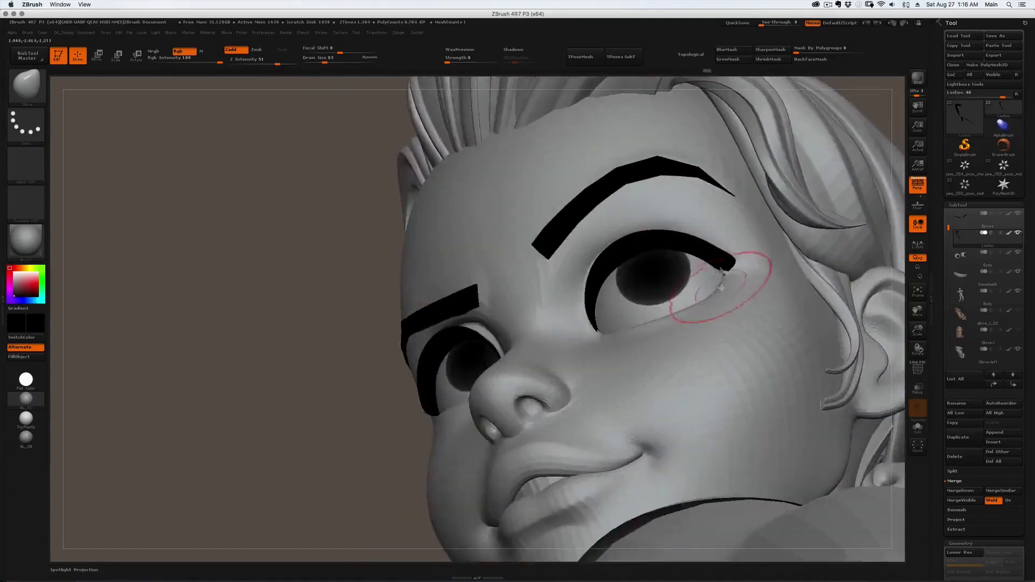
Nudge the outer end of the left-eye lash against the upper eyelid with a smaller Move brush.
left_click_drag(721, 284, 726, 278)
right_click_drag(747, 281, 721, 279)
key("bracketleft")
left_click_drag(722, 280, 723, 275)
mouse_move(722, 275)
right_mouse_down()
mouse_move(676, 253)
mouse_move(600, 311)
mouse_move(624, 296)
mouse_move(607, 281)
mouse_move(553, 293)
mouse_move(615, 289)
mouse_move(620, 242)
mouse_move(588, 206)
mouse_move(617, 185)
mouse_move(607, 174)
right_mouse_up()
Adjust both lashes along the upper eyelids with the Move brush while their wireframe is displayed.
key("shift+f")
key("shift")
left_click_drag(639, 171, 640, 174)
right_click_drag(640, 157, 663, 229)
key("[")
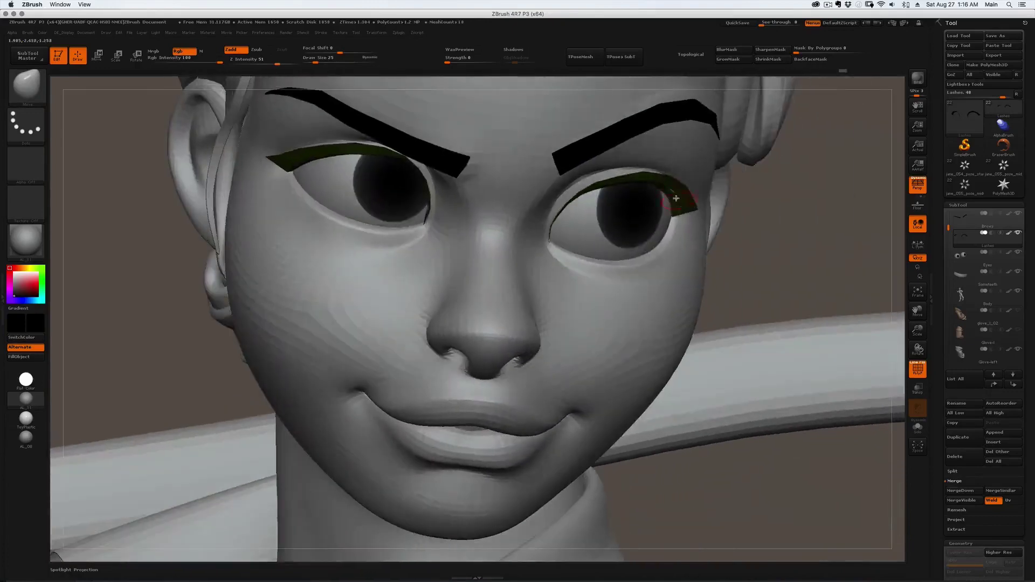
right_click_drag(641, 169, 588, 194)
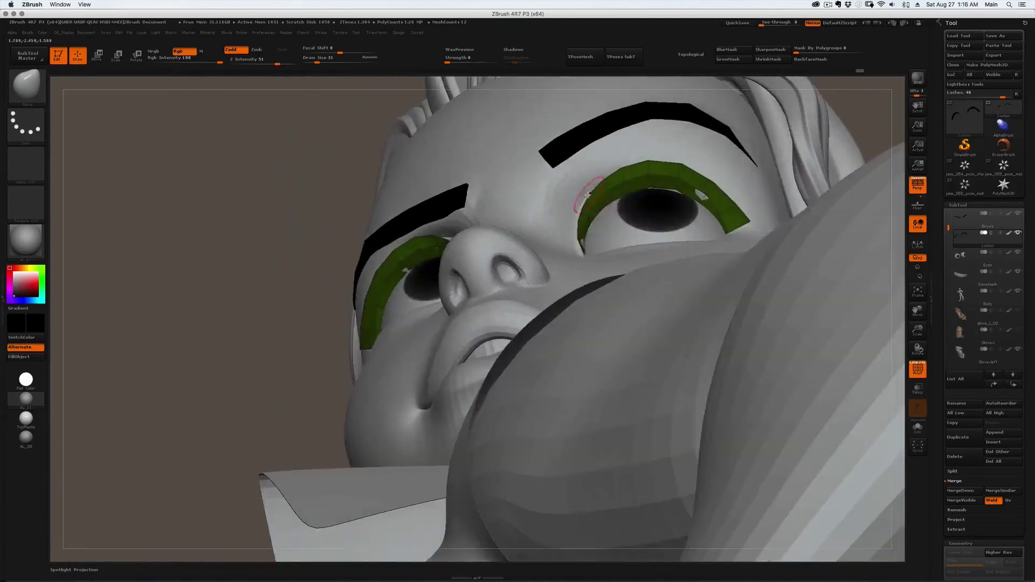
right_click_drag(589, 251, 583, 245)
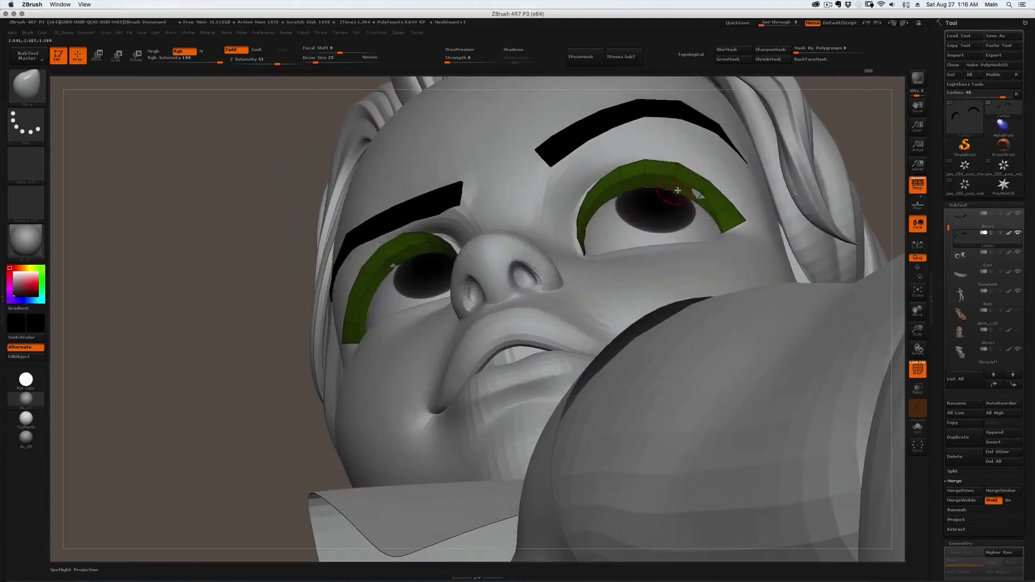
right_click_drag(678, 190, 708, 214)
right_click_drag(517, 207, 381, 262)
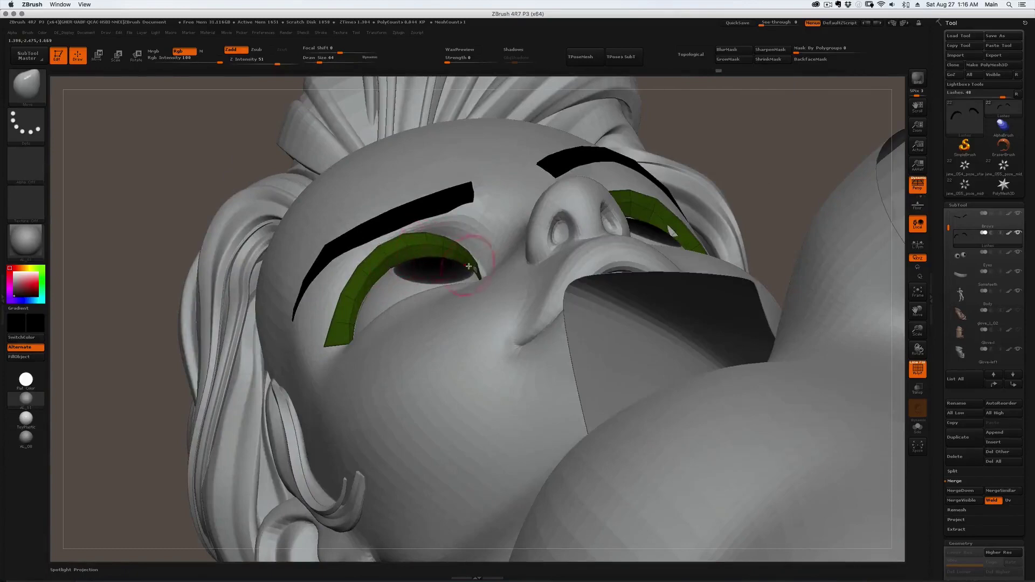
mouse_move(469, 266)
right_mouse_down()
mouse_move(480, 282)
mouse_move(460, 228)
right_mouse_up()
key("shift+f")
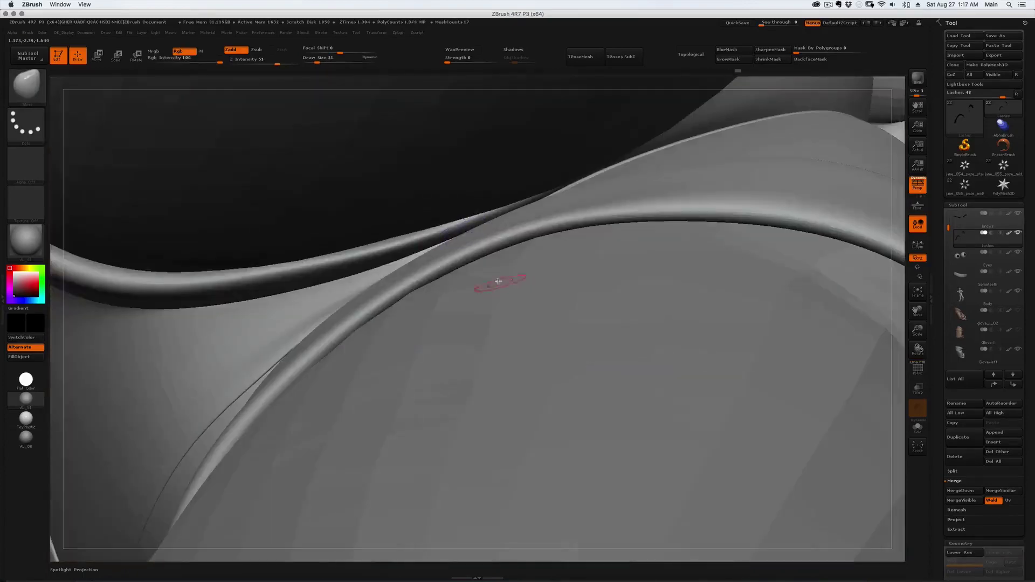
Select the brows and reshape the inner end of the brow over the character's right eye with the Move Topological brush.
mouse_move(499, 281)
right_mouse_down("alt")
mouse_move(429, 277)
mouse_move(462, 323)
mouse_move(495, 208)
mouse_move(546, 183)
mouse_move(543, 165)
mouse_move(549, 179)
mouse_move(556, 157)
mouse_move(496, 178)
right_mouse_up("alt")
mouse_move(604, 187)
right_mouse_down()
mouse_move(617, 207)
mouse_move(620, 189)
mouse_move(526, 229)
mouse_move(453, 204)
mouse_move(505, 207)
mouse_move(467, 213)
mouse_move(426, 257)
mouse_move(437, 221)
mouse_move(526, 211)
mouse_move(477, 259)
mouse_move(507, 302)
mouse_move(486, 270)
right_mouse_up()
left_click(616, 184, "alt")
key("d")
left_click(477, 248, "alt")
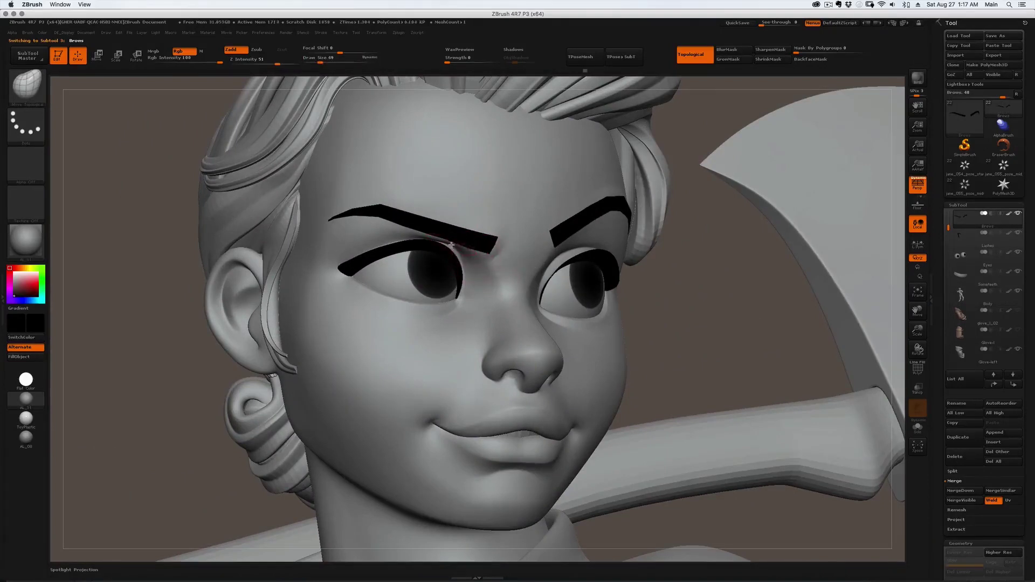
key("bracketright")
right_click_drag(477, 247, 500, 255)
key("s")
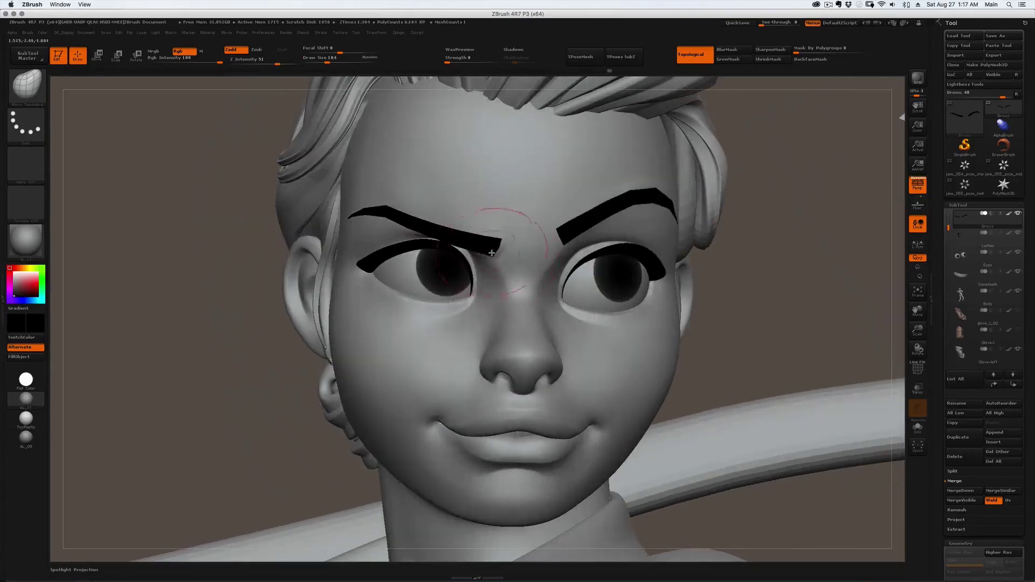
Select the body and adjust the skin under the inner end of the character's right brow.
left_click(508, 256, "alt")
right_click_drag(508, 256, 507, 243)
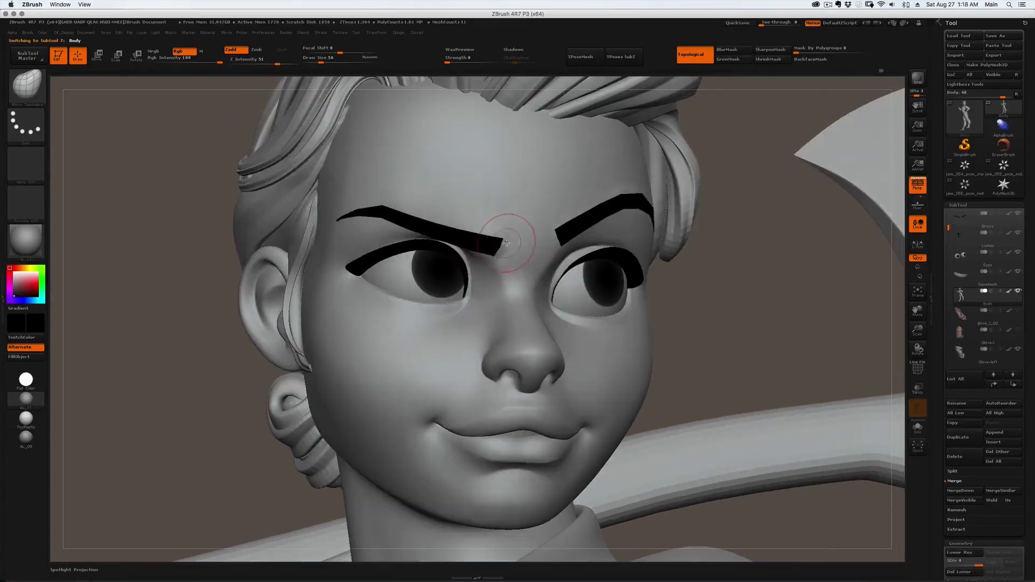
left_click_drag(502, 263, 497, 258)
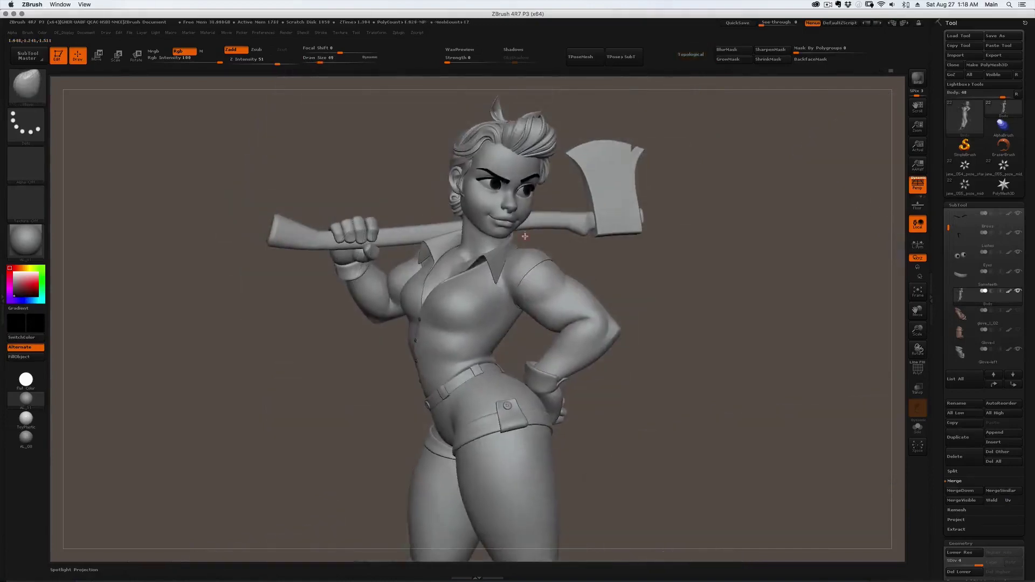
Compare the character's face with the concept art from a distance.
right_click_drag(566, 265, 555, 240, "ctrl")
key("shift+f")
key("shift+f")
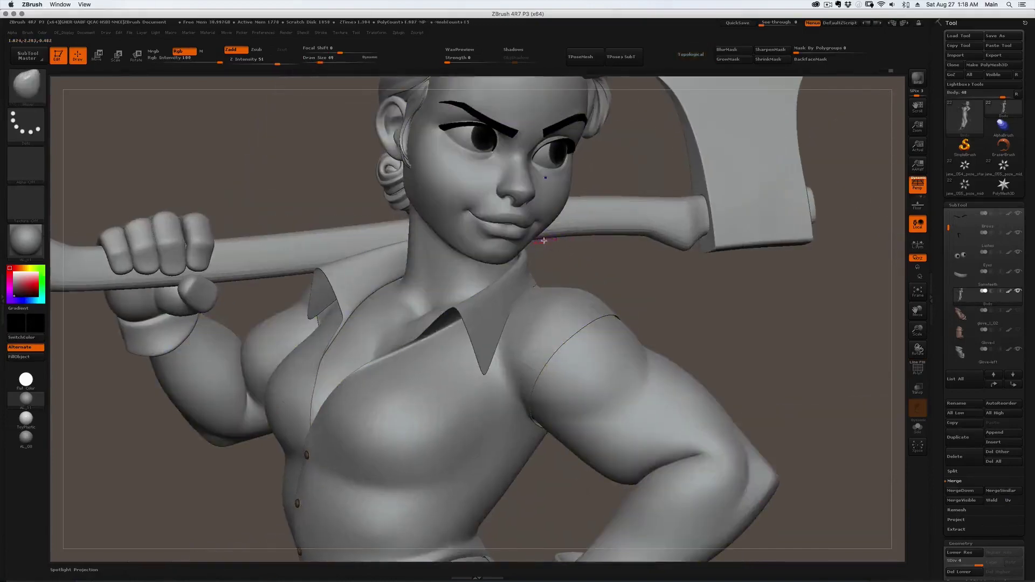
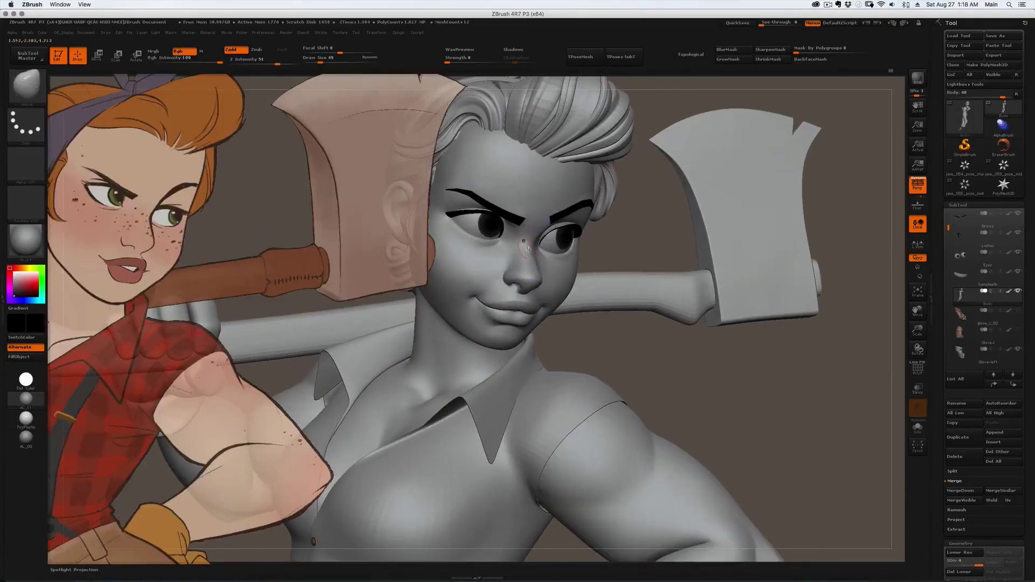
key("shift+z")
right_click_drag(478, 298, 412, 299)
Lower the body's subdivision level and resize the Move brush to reshape the area beside the nose.
mouse_move(413, 299)
right_mouse_down("ctrl")
mouse_move(534, 305)
mouse_move(499, 307)
right_mouse_up("ctrl")
key("s")
left_click(494, 308)
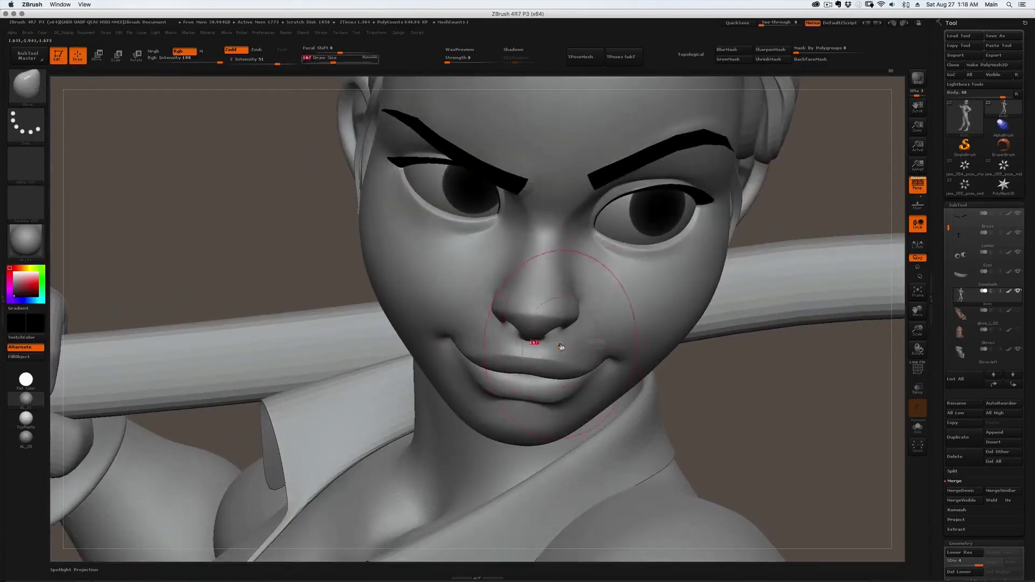
right_click_drag(583, 320, 583, 330)
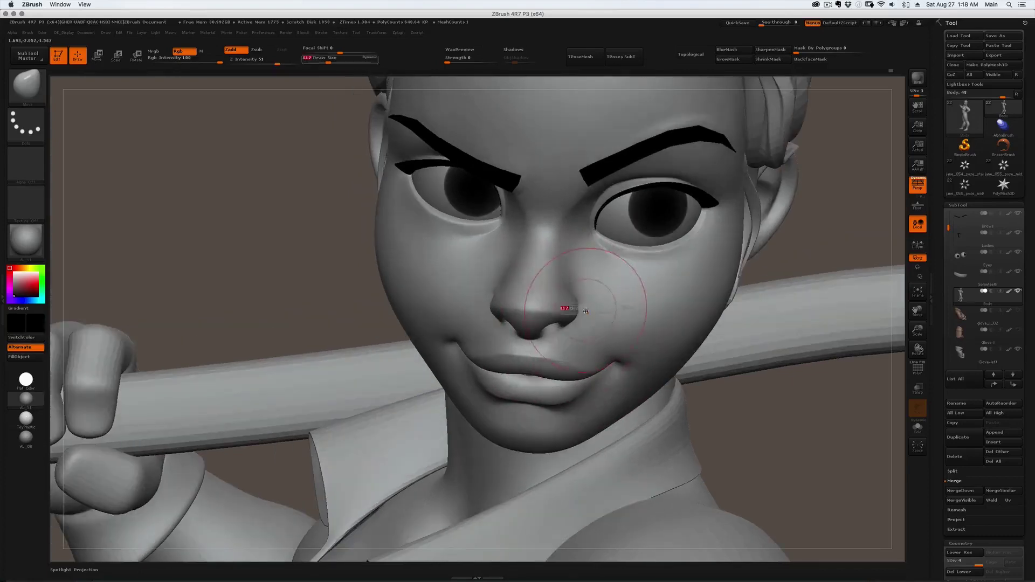
key("shift+d")
key("shift+d")
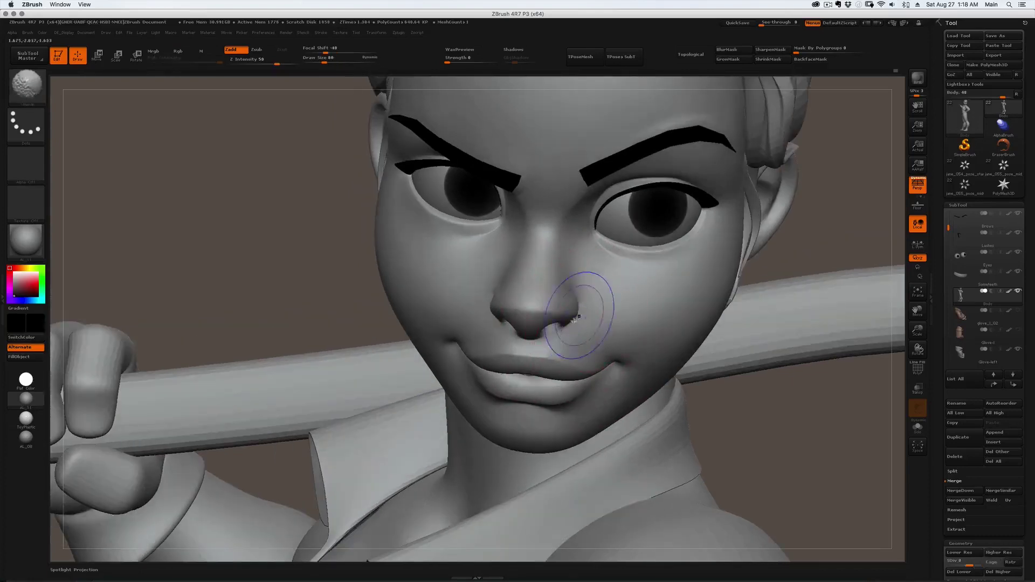
key("s")
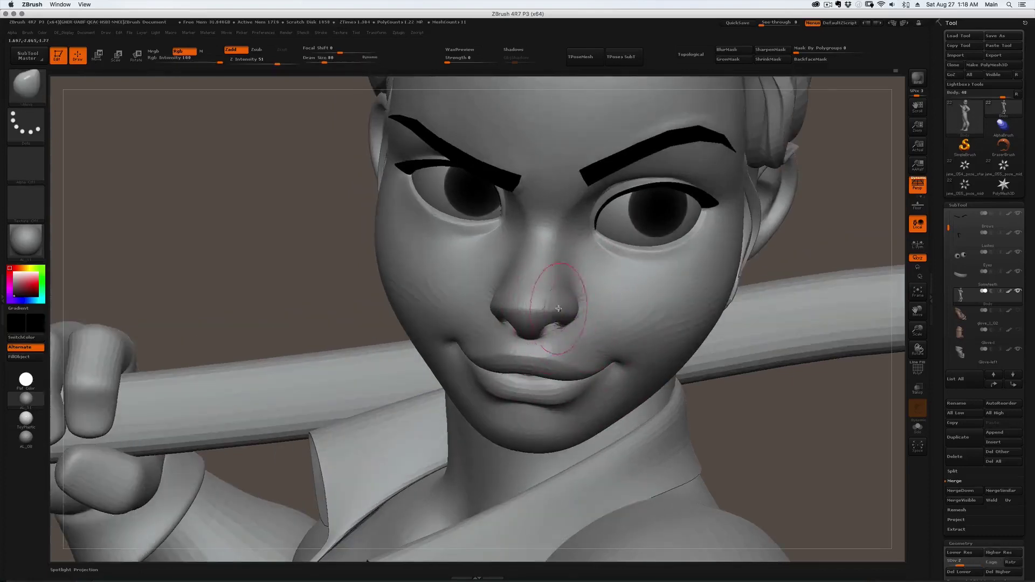
Adjust the mouth corner on the character's left side with a larger Move brush.
mouse_move(578, 333)
right_mouse_down()
mouse_move(587, 328)
mouse_move(619, 377)
right_mouse_up()
key("s")
left_click_drag(619, 386, 624, 386)
right_click_drag(624, 386, 621, 373)
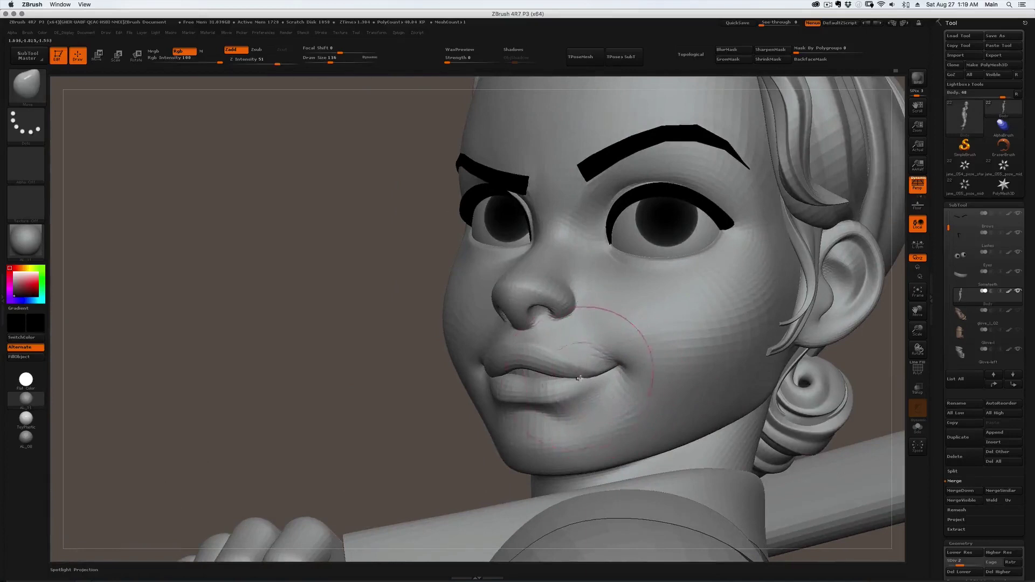
Reshape the lower lip and the lip line toward the character's left with the Move Topological brush.
right_click_drag(501, 391, 532, 388)
key("b")
key("m")
key("t")
key("s")
left_click_drag(528, 390, 522, 392)
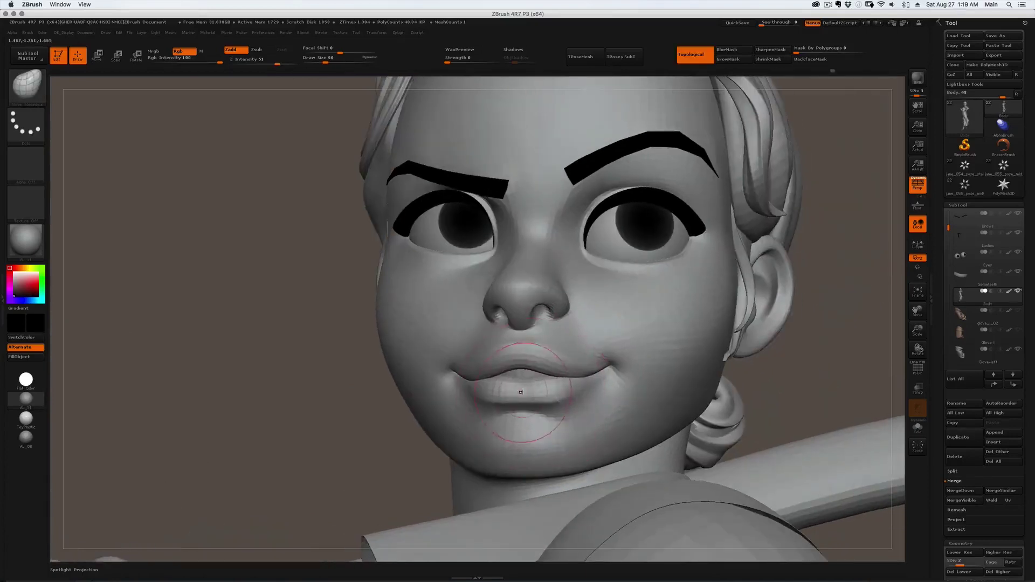
key("s")
mouse_move(538, 376)
right_mouse_down()
mouse_move(567, 380)
mouse_move(578, 370)
mouse_move(544, 374)
right_mouse_up()
key("s")
left_click_drag(596, 380, 597, 380)
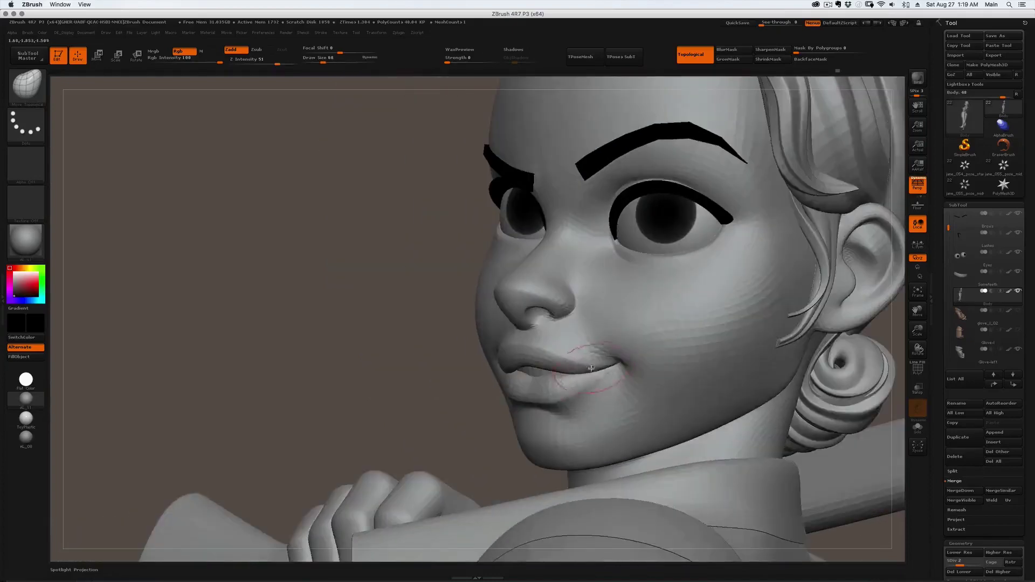
Refine the crease at the character's left mouth corner with the Move brush.
key("b")
key("m")
key("v")
right_click_drag(597, 378, 621, 363)
key("s")
left_click_drag(621, 363, 618, 364)
Reshape the cheek and jaw on the character's right side with a large brush and smooth the jawline.
mouse_move(619, 363)
right_mouse_down()
mouse_move(663, 358)
mouse_move(583, 378)
mouse_move(651, 386)
mouse_move(672, 374)
mouse_move(629, 347)
mouse_move(640, 337)
mouse_move(669, 372)
right_mouse_up()
mouse_move(668, 372)
right_mouse_down()
mouse_move(682, 374)
mouse_move(648, 338)
mouse_move(654, 331)
mouse_move(706, 343)
mouse_move(701, 358)
mouse_move(632, 389)
mouse_move(726, 418)
mouse_move(787, 419)
mouse_move(747, 458)
mouse_move(667, 493)
right_mouse_up()
key("2")
key("s")
key("1")
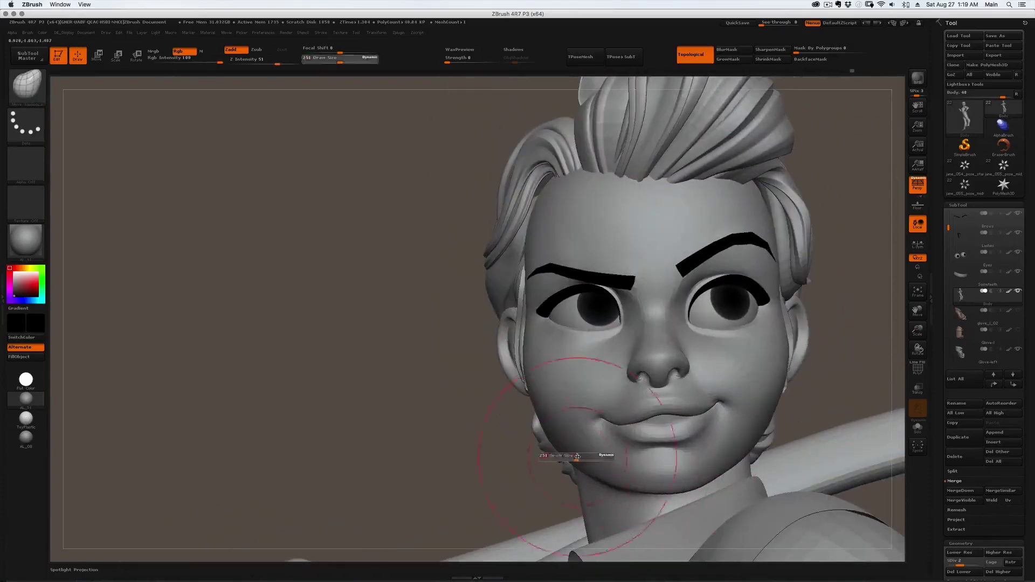
left_click_drag(577, 457, 564, 455)
right_click_drag(565, 455, 531, 434)
key("s")
key("s")
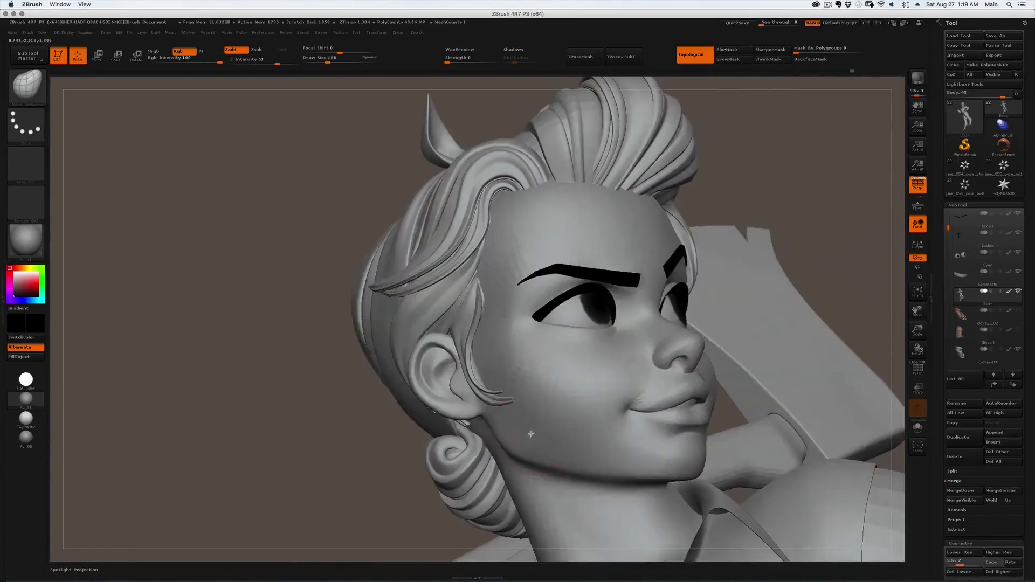
left_click_drag(531, 434, 504, 437, "shift")
right_click_drag(545, 438, 506, 437)
right_click_drag(641, 437, 602, 435)
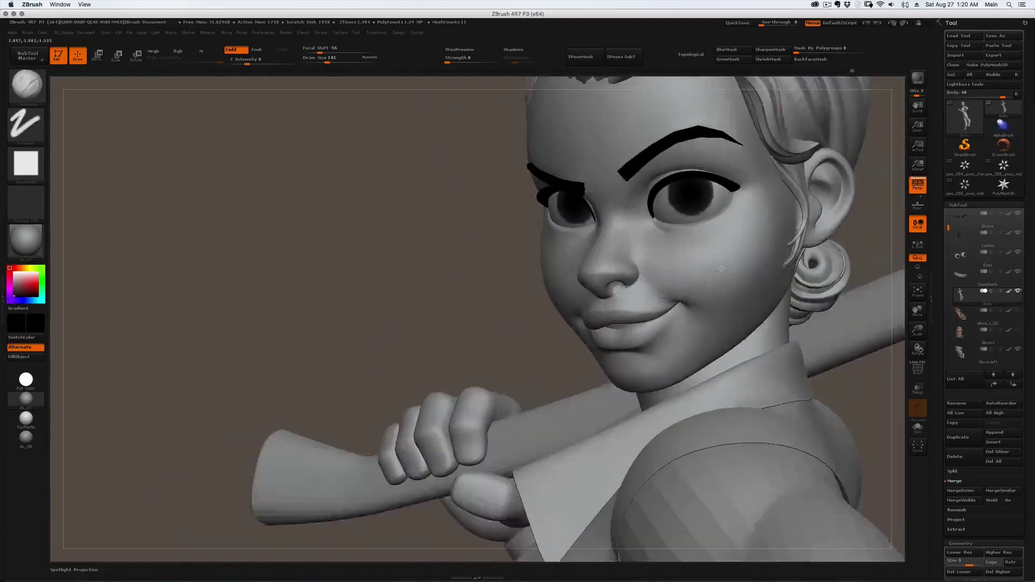
Refine the smile around the lips and the left mouth corner with a smaller Move Topological brush.
right_click_drag(721, 269, 747, 270)
key("s")
left_click_drag(665, 276, 654, 275)
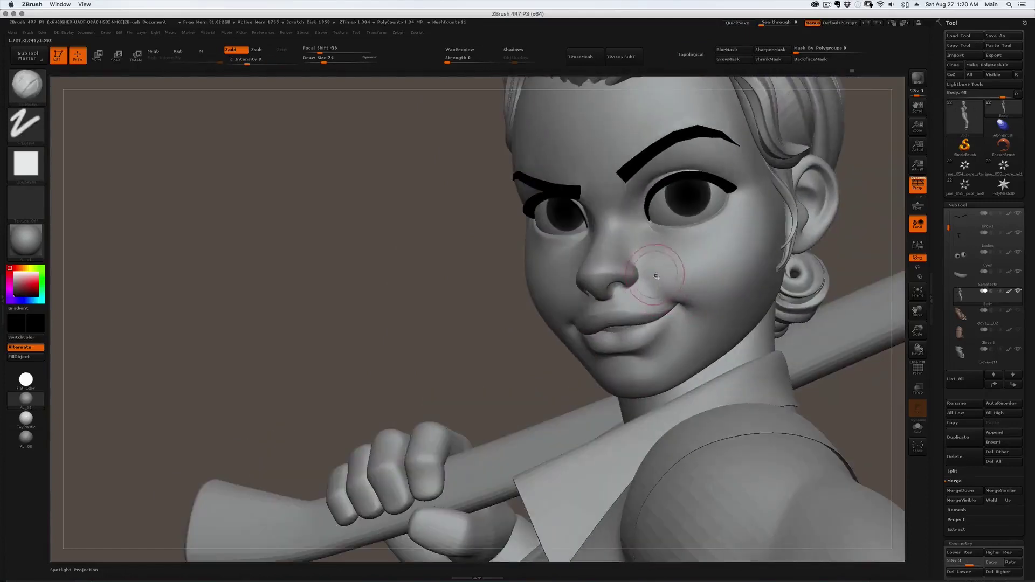
mouse_move(701, 292)
right_mouse_down()
mouse_move(681, 302)
mouse_move(755, 262)
mouse_move(736, 322)
mouse_move(751, 307)
mouse_move(684, 319)
mouse_move(665, 312)
mouse_move(677, 302)
right_mouse_up()
key("b")
key("m")
key("t")
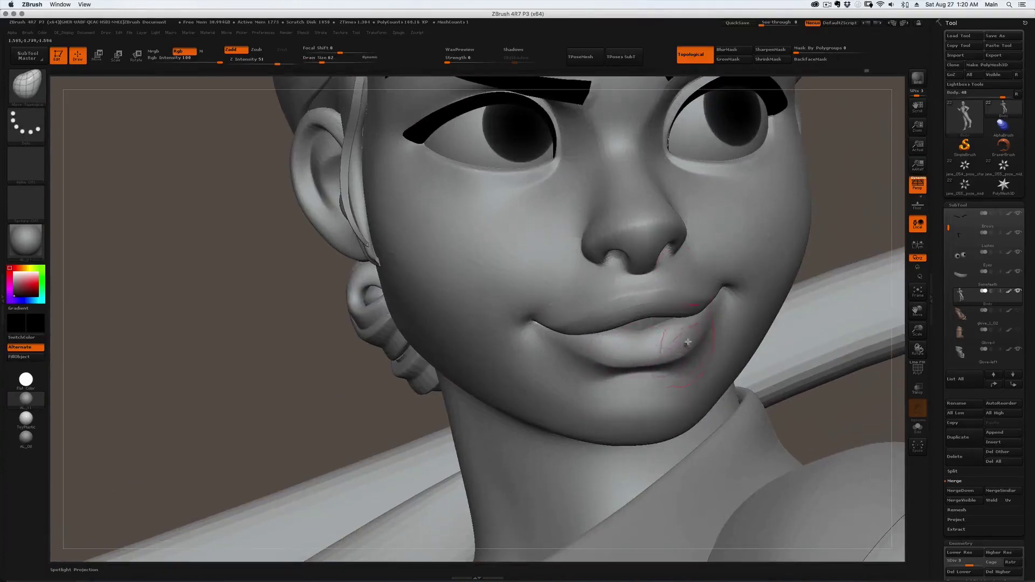
Isolate the body to check its subdivision levels, leave it one level lower, and show the full figure again.
right_click_drag(688, 342, 555, 238, "ctrl")
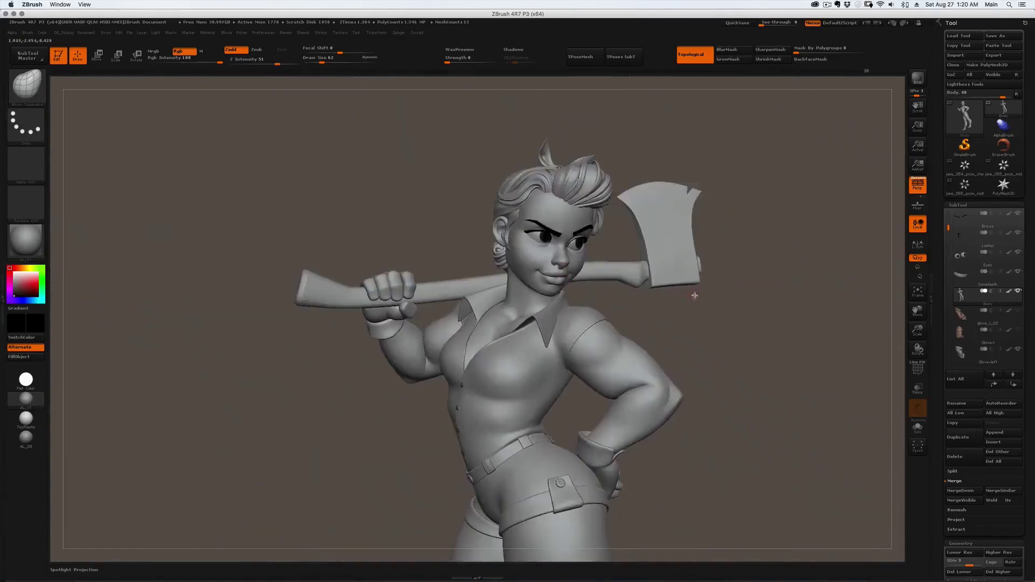
right_click_drag(695, 295, 690, 326)
key("alt+s")
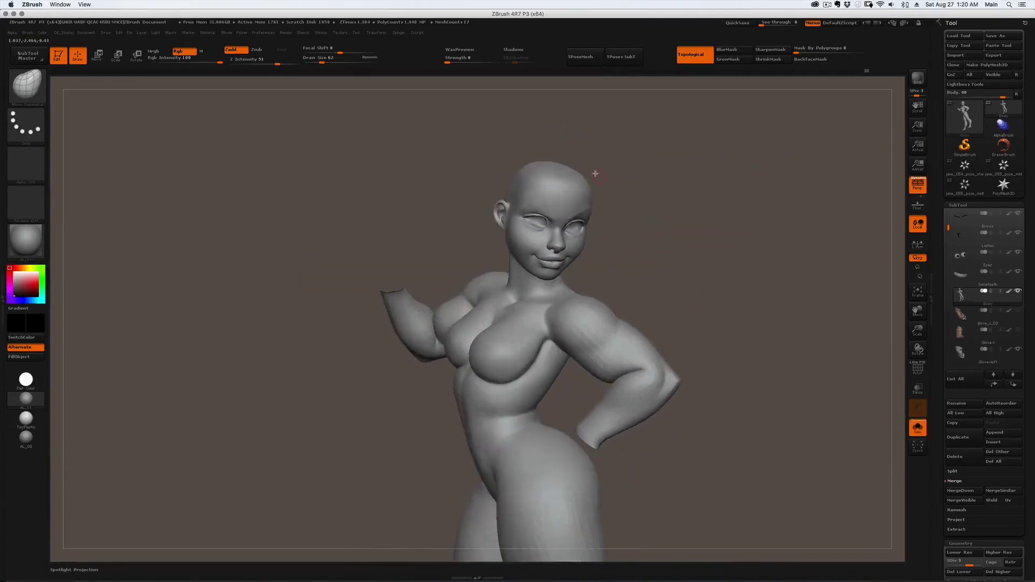
key("shift+d")
key("shift+d")
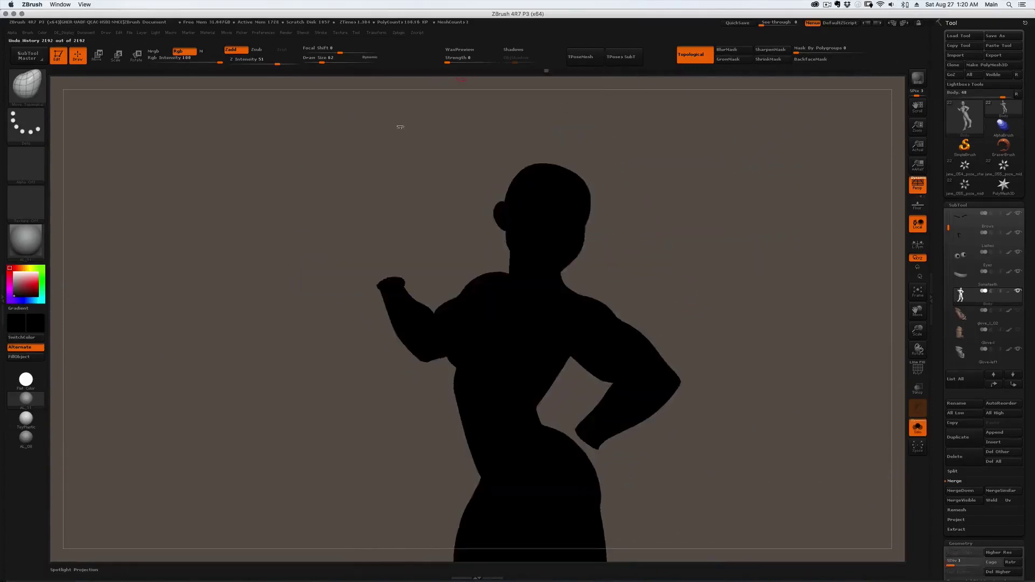
key("d")
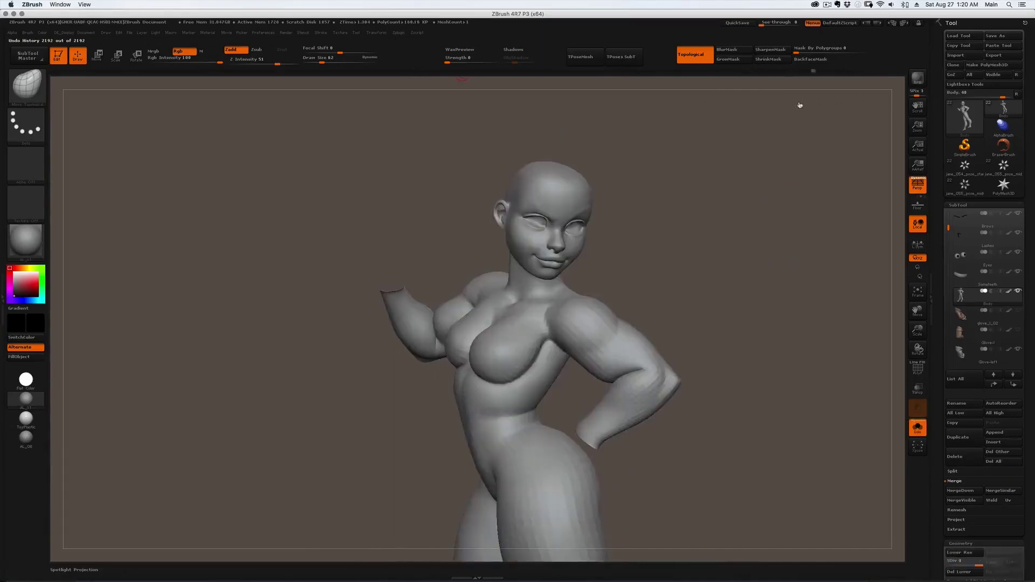
key("shift+d")
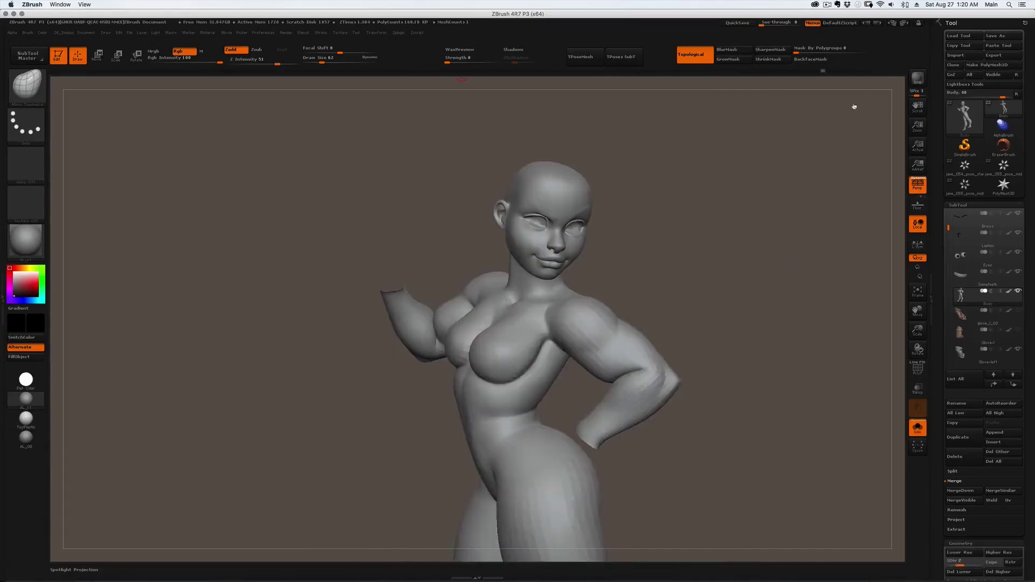
left_click(918, 428)
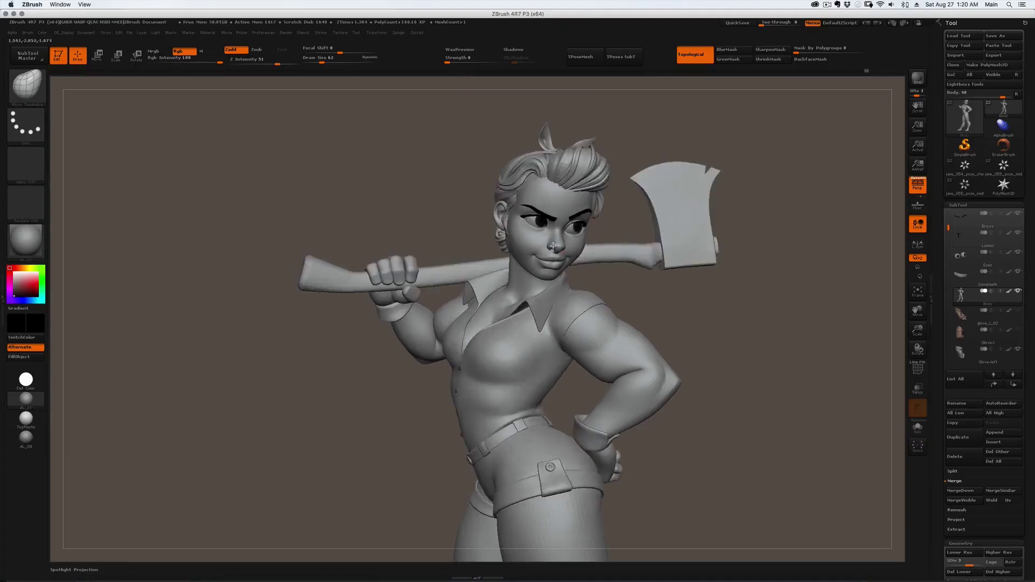
Reshape the upper lip and both mouth corners with the Move Topological brush.
left_click_drag(755, 269, 729, 323)
left_click_drag(747, 178, 577, 280)
right_click_drag(577, 280, 518, 254, "ctrl")
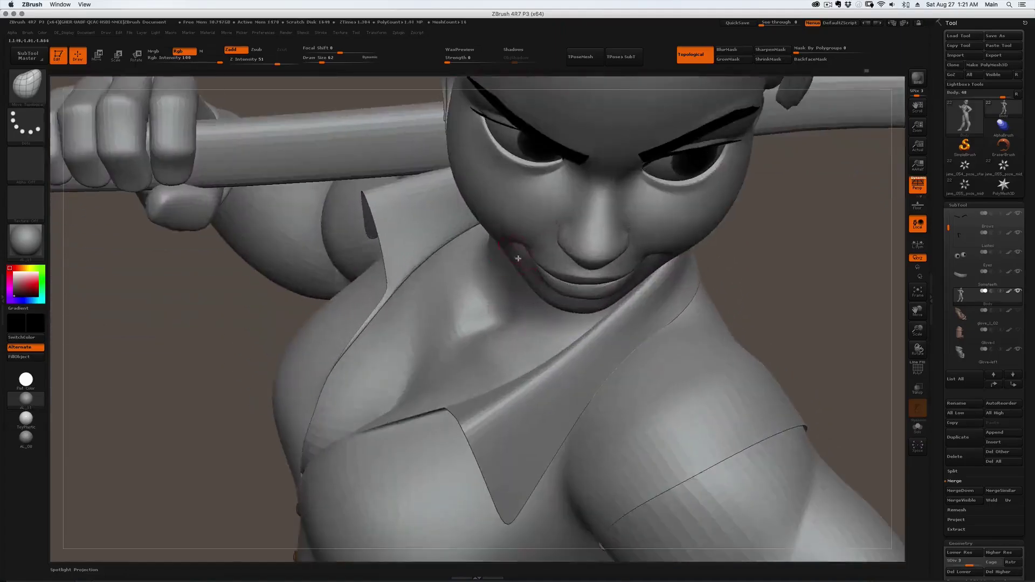
left_click_drag(517, 254, 517, 248)
right_click_drag(526, 324, 543, 277)
key("s")
left_click_drag(544, 278, 546, 277)
right_click_drag(546, 278, 551, 243)
left_click_drag(550, 242, 565, 250)
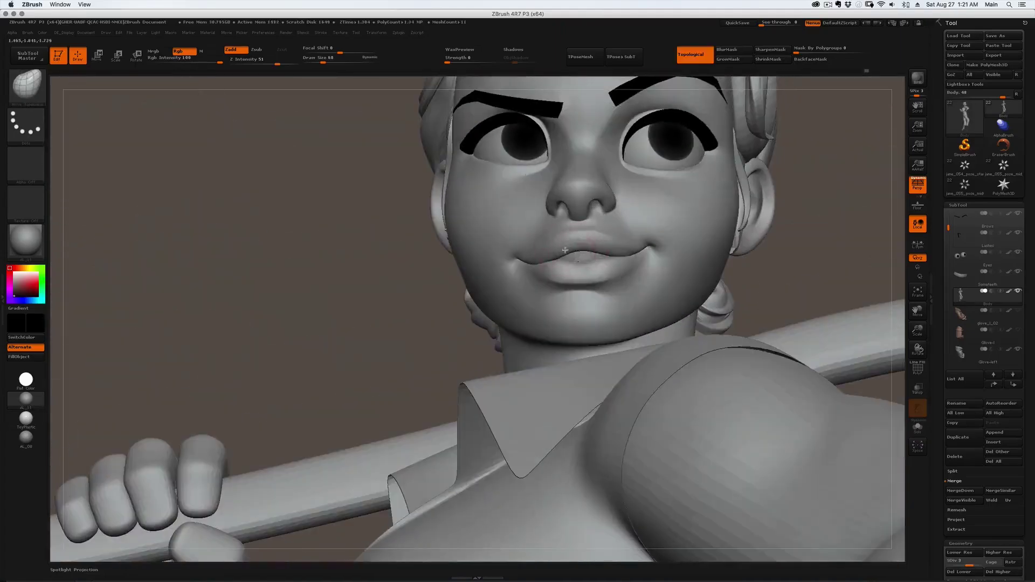
left_click_drag(624, 261, 636, 232)
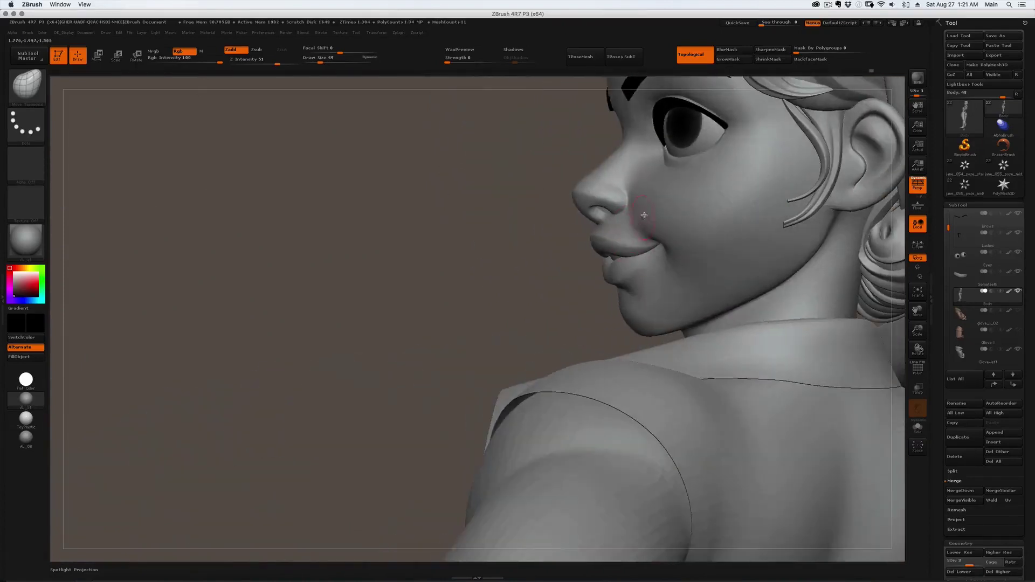
Check the smile from the side and from a distance, and smooth the character's right cheek beside the mouth.
mouse_move(645, 215)
right_mouse_down()
mouse_move(666, 199)
mouse_move(722, 238)
mouse_move(709, 262)
mouse_move(722, 264)
right_mouse_up()
key("shift")
right_click_drag(620, 269, 616, 227, "ctrl")
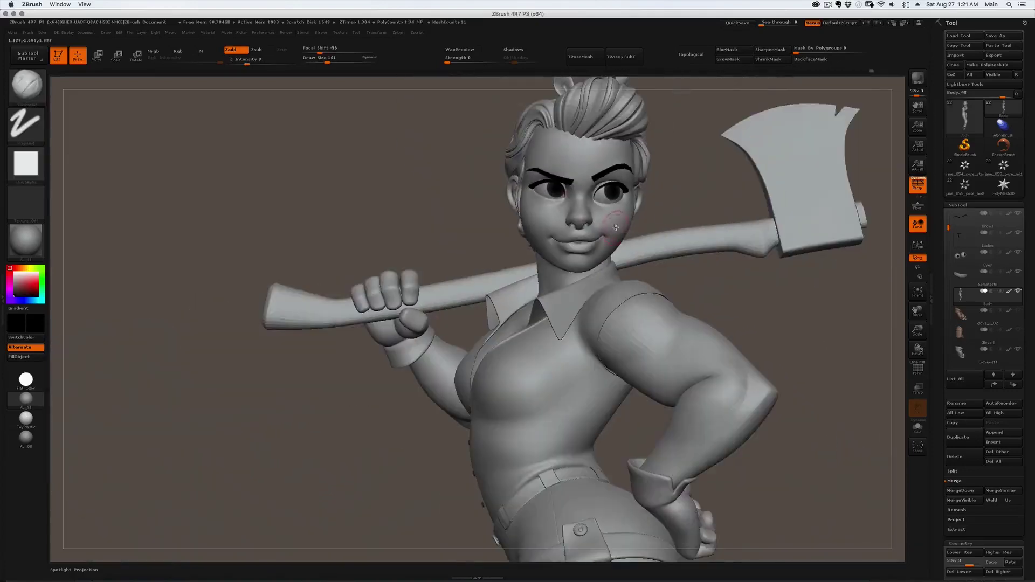
mouse_move(501, 230)
right_mouse_down()
mouse_move(561, 221)
mouse_move(582, 197)
mouse_move(576, 230)
mouse_move(588, 240)
right_mouse_up()
key("s")
key("shift")
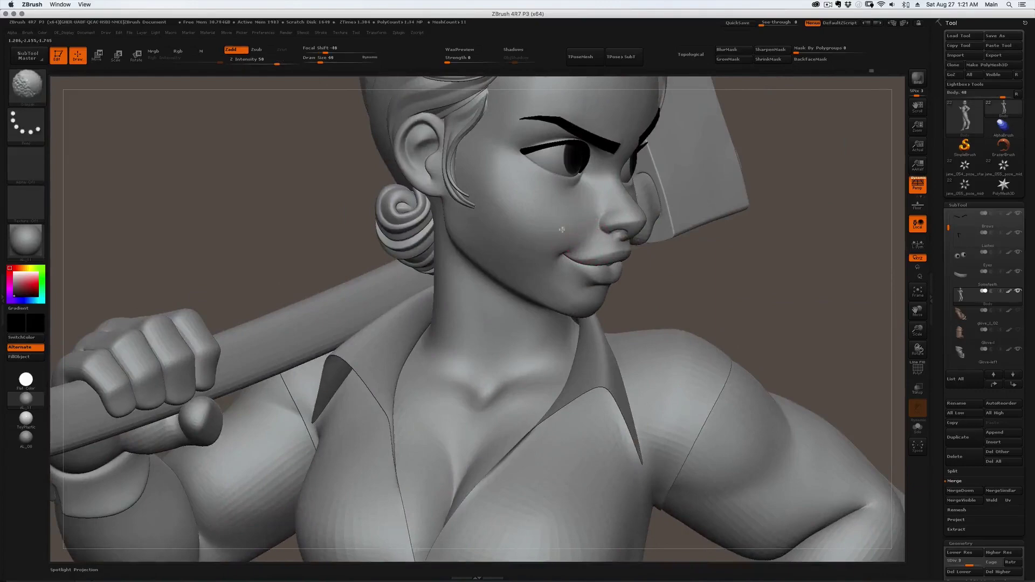
left_click_drag(562, 230, 567, 237, "shift")
Make the body the active subtool again and reduce the Move brush size for work beside the nose.
mouse_move(591, 244)
right_mouse_down()
mouse_move(565, 239)
mouse_move(596, 245)
mouse_move(610, 210)
mouse_move(691, 224)
right_mouse_up()
right_click_drag(682, 273, 657, 252)
left_click(699, 254, "alt")
mouse_move(728, 254)
right_mouse_down()
mouse_move(798, 286)
mouse_move(620, 260)
mouse_move(669, 297)
mouse_move(584, 223)
mouse_move(520, 241)
mouse_move(616, 260)
mouse_move(597, 293)
mouse_move(582, 291)
mouse_move(606, 294)
right_mouse_up()
left_click(615, 261, "alt")
key("bracketleft")
key("bracketleft")
key("bracketleft")
key("shift")
key("s")
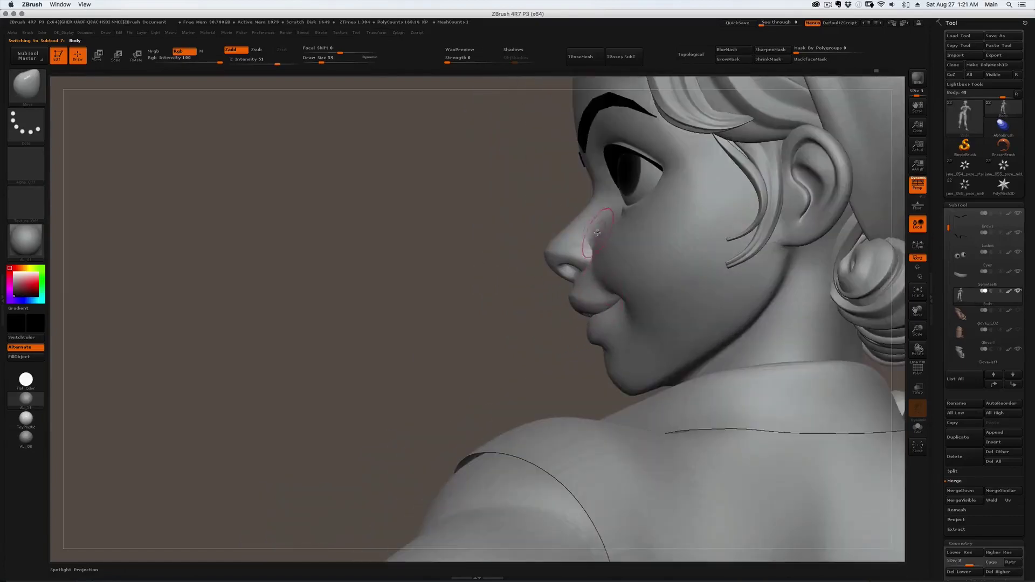
key("shift")
mouse_move(607, 248)
right_mouse_down()
mouse_move(570, 289)
mouse_move(566, 272)
mouse_move(559, 280)
mouse_move(563, 291)
mouse_move(605, 266)
mouse_move(629, 273)
mouse_move(624, 316)
mouse_move(622, 287)
mouse_move(650, 312)
mouse_move(607, 327)
mouse_move(629, 483)
mouse_move(539, 278)
mouse_move(571, 313)
mouse_move(483, 308)
mouse_move(424, 323)
mouse_move(494, 318)
mouse_move(517, 383)
mouse_move(571, 263)
mouse_move(475, 262)
mouse_move(555, 257)
mouse_move(592, 274)
mouse_move(562, 246)
mouse_move(559, 282)
right_mouse_up()
Build up the character's left cheek below the eye with a larger ClayBuildup brush and smooth it.
key("b")
key("c")
key("b")
key("bracketright")
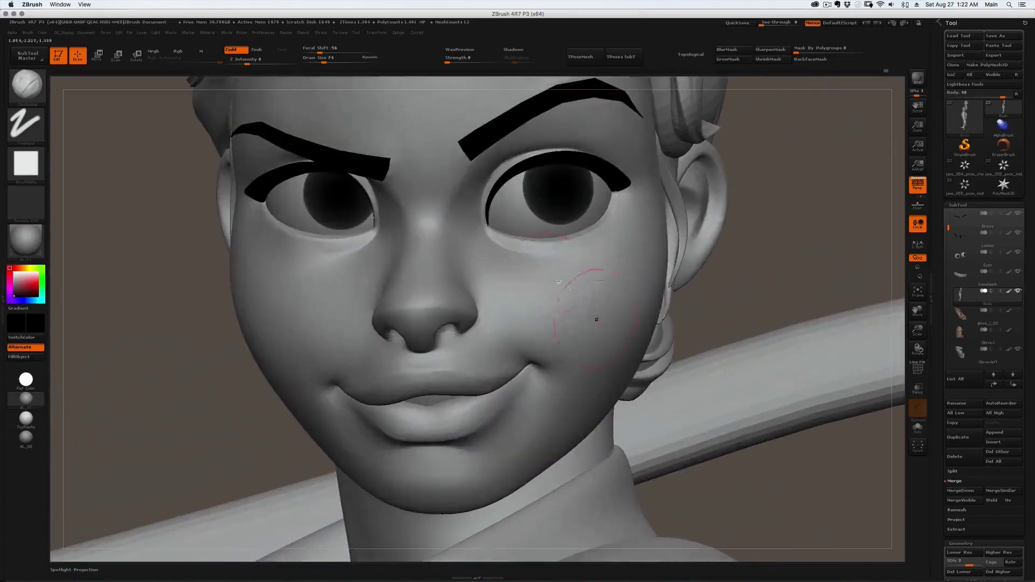
left_click_drag(543, 270, 541, 270)
mouse_move(542, 251)
right_mouse_down()
mouse_move(582, 260)
mouse_move(612, 233)
right_mouse_up()
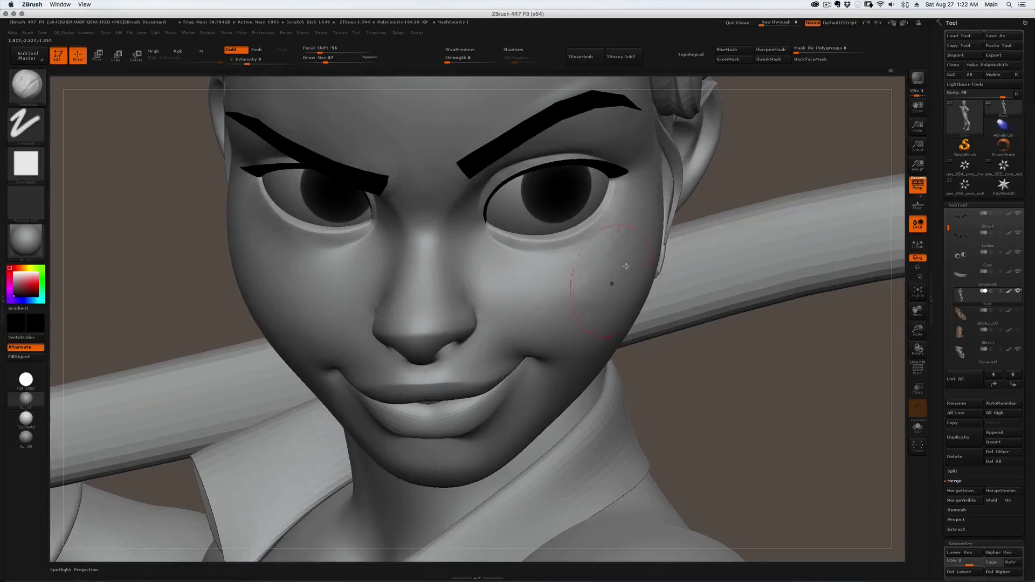
left_click_drag(627, 281, 633, 265, "shift")
right_click_drag(605, 267, 624, 238)
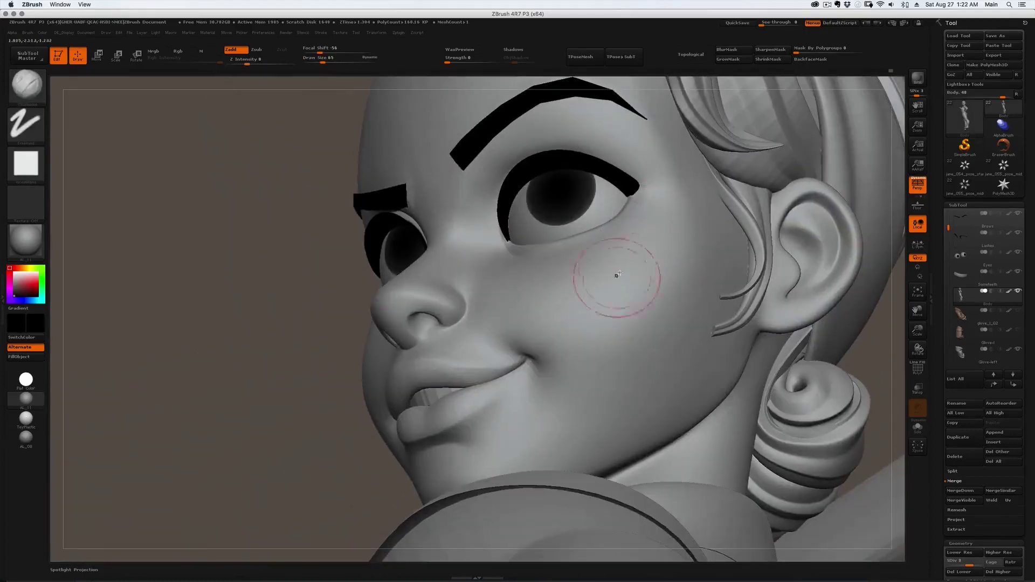
key("shift")
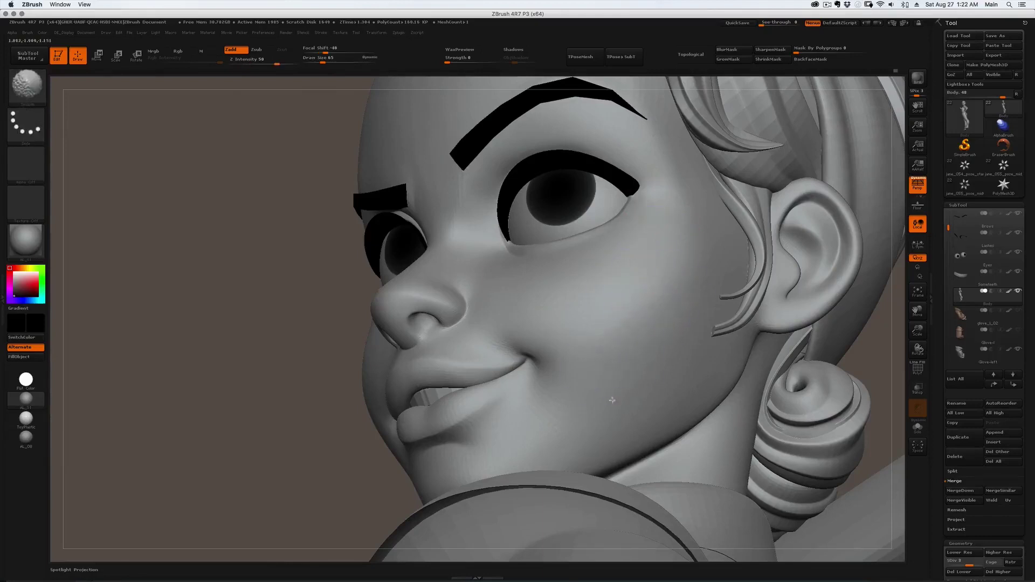
Build up the area just below the character's left mouth corner with the ClayBuildup brush.
right_click_drag(612, 400, 620, 381)
right_click_drag(659, 345, 650, 280, "ctrl")
mouse_move(482, 412)
right_mouse_down()
mouse_move(578, 423)
mouse_move(571, 458)
right_mouse_up()
key("s")
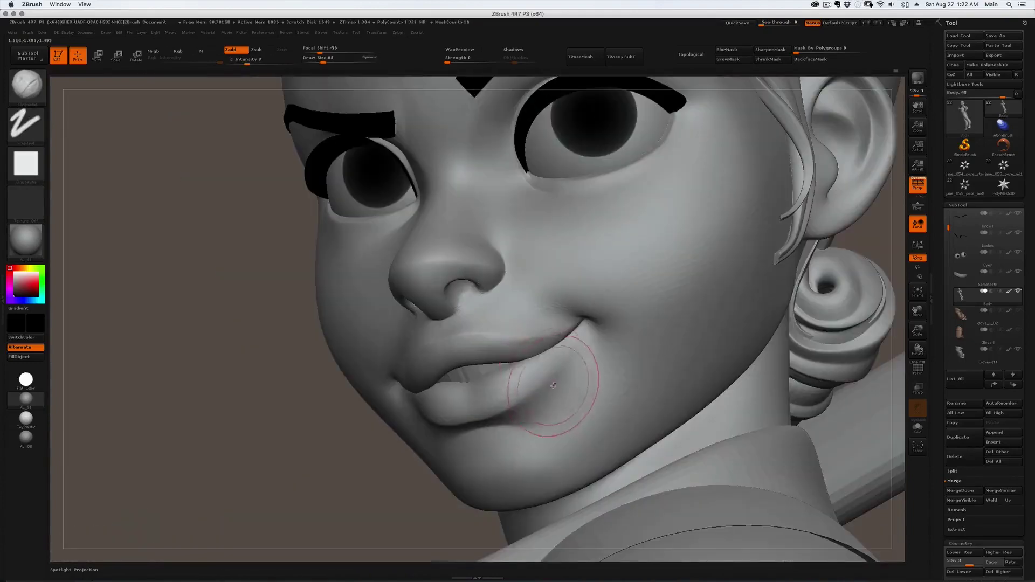
key("s")
left_click_drag(567, 384, 539, 383)
Refine the character's left mouth corner with a smaller Move Topological brush.
right_click_drag(561, 378, 575, 362, "alt")
key("s")
left_click_drag(572, 346, 568, 343)
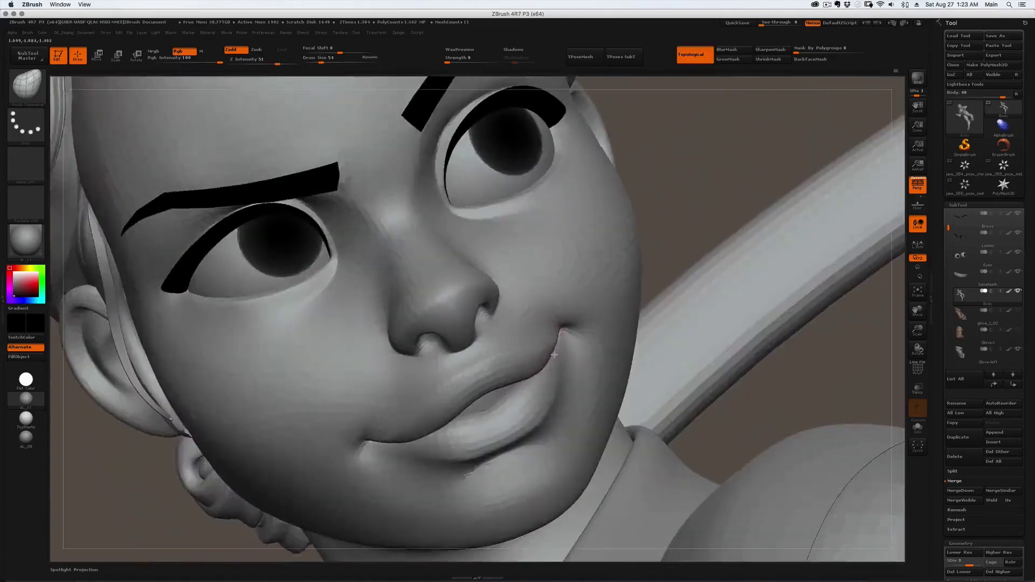
right_click_drag(557, 366, 540, 309)
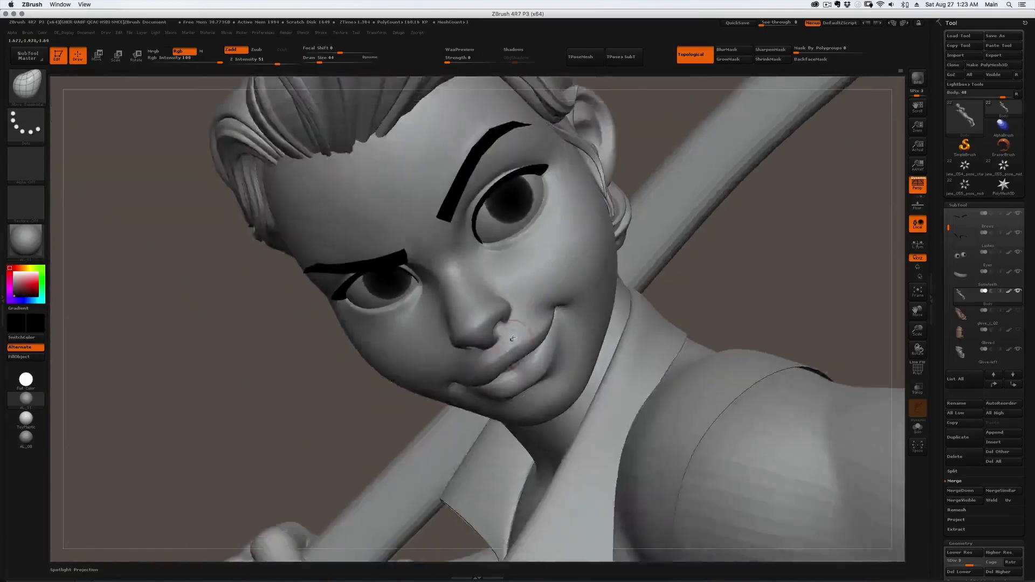
mouse_move(485, 324)
right_mouse_down()
mouse_move(469, 335)
mouse_move(485, 290)
mouse_move(519, 338)
right_mouse_up()
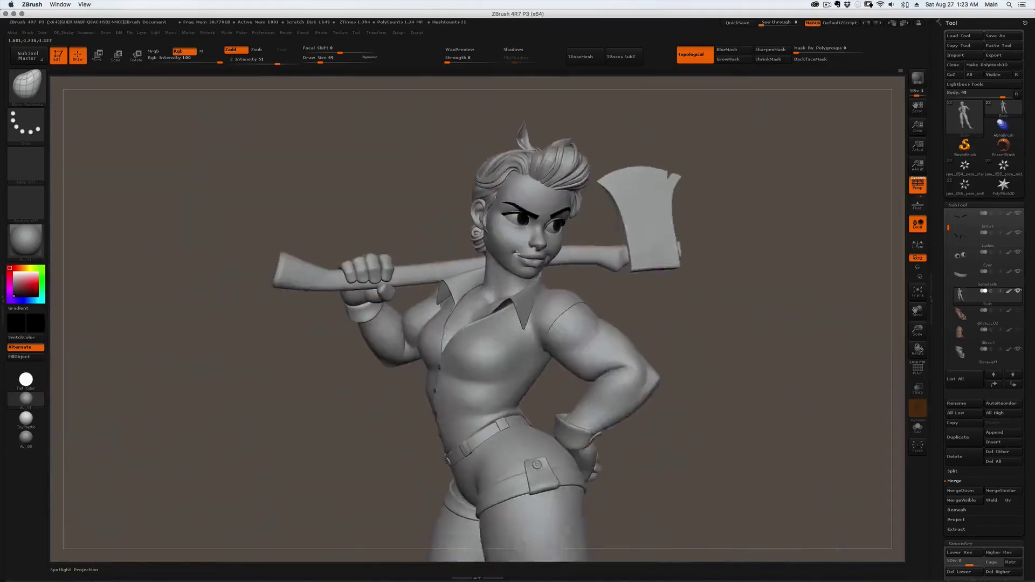
Check the full figure, select the shirt, drop it to its lowest subdivision level and show its polyframe.
mouse_move(586, 272)
right_mouse_down()
mouse_move(516, 274)
mouse_move(580, 274)
right_mouse_up()
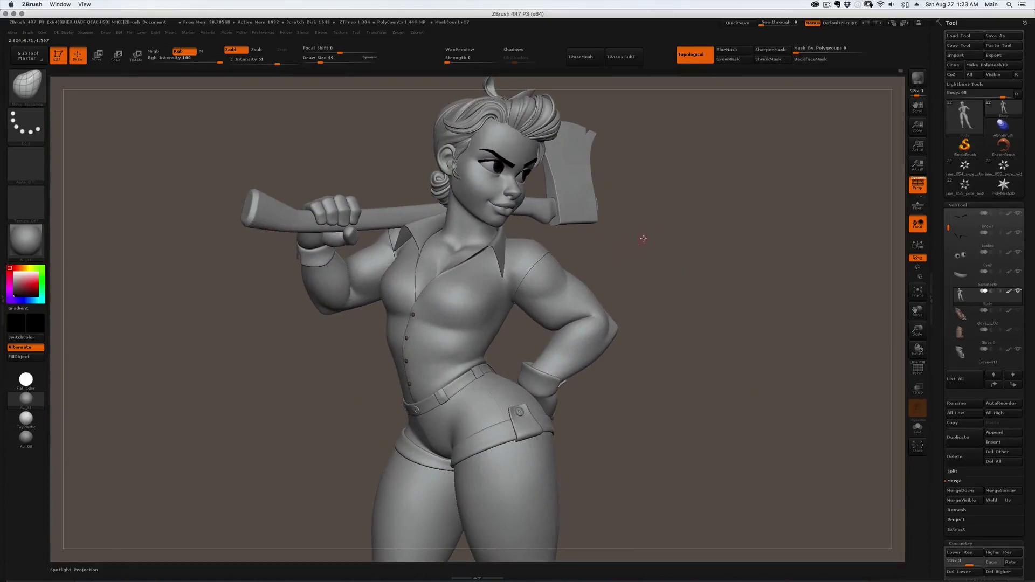
right_click_drag(625, 247, 593, 284)
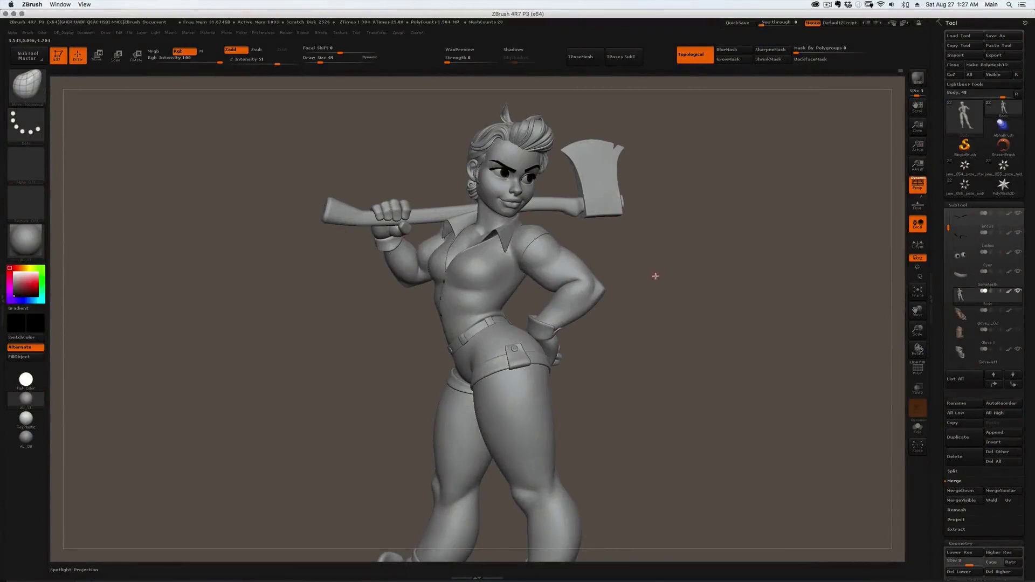
mouse_move(655, 276)
right_mouse_down()
mouse_move(640, 277)
mouse_move(655, 271)
right_mouse_up()
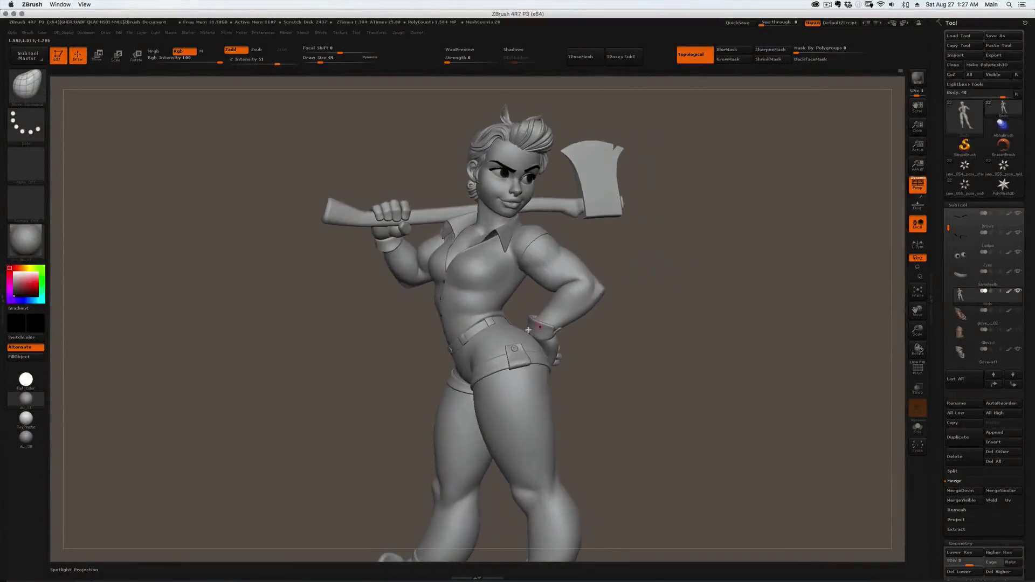
mouse_move(495, 348)
right_mouse_down()
mouse_move(531, 334)
mouse_move(604, 253)
mouse_move(553, 242)
mouse_move(570, 346)
mouse_move(554, 345)
right_mouse_up()
key("shift+d")
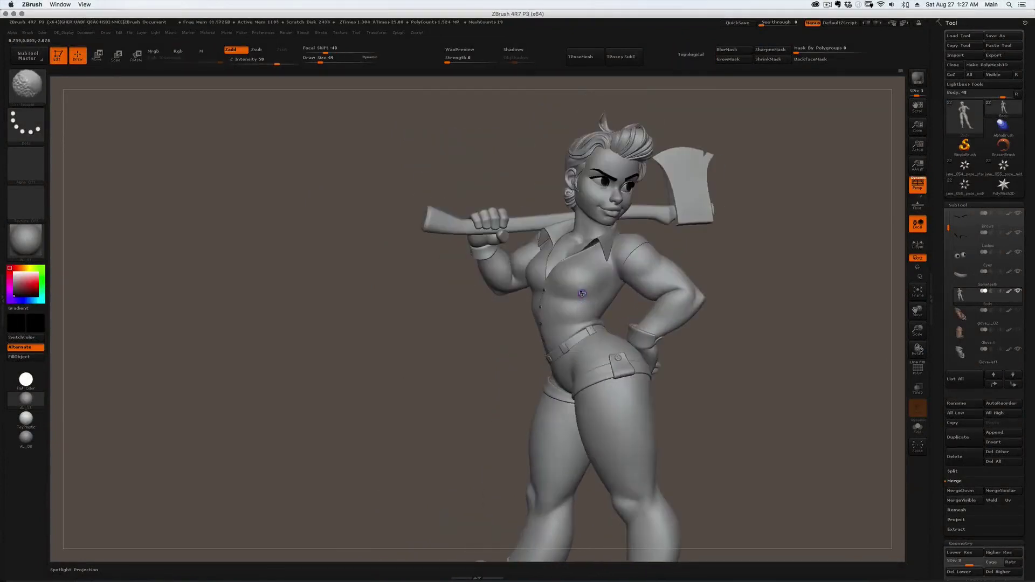
mouse_move(540, 295)
right_mouse_down()
mouse_move(584, 289)
mouse_move(560, 297)
mouse_move(587, 313)
mouse_move(555, 315)
mouse_move(617, 294)
mouse_move(521, 311)
mouse_move(539, 363)
mouse_move(539, 349)
mouse_move(520, 345)
right_mouse_up()
left_click(577, 284, "alt")
key("shift+d")
key("shift+d")
key("shift+f")
right_click_drag(586, 336, 565, 324)
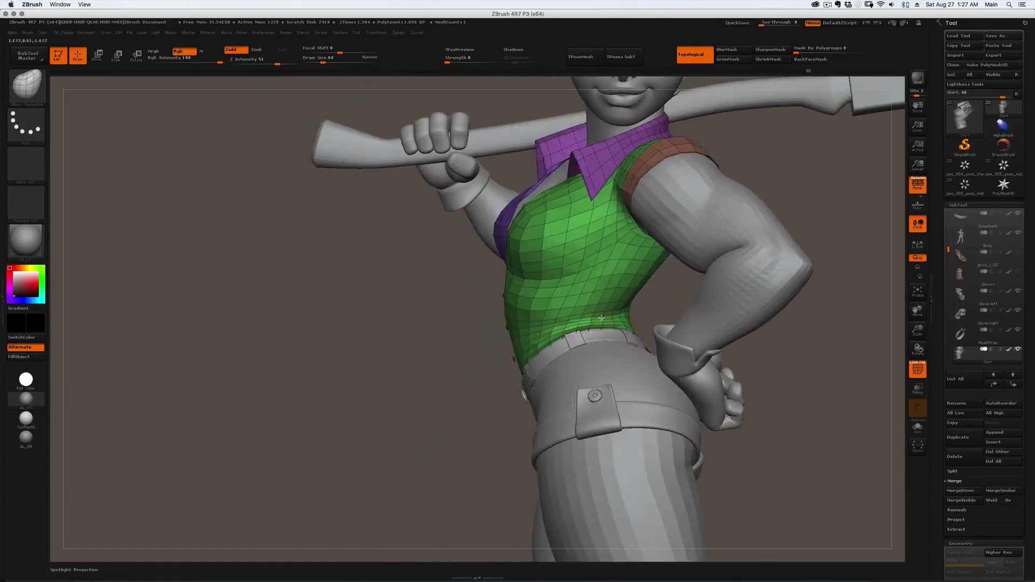
Adjust the shirt's waist and both sides with a larger Move Topological brush, and hide the polyframe.
mouse_move(602, 318)
right_mouse_down()
mouse_move(592, 320)
mouse_move(635, 311)
mouse_move(612, 303)
right_mouse_up()
key("s")
left_click(634, 312)
key("shift+f")
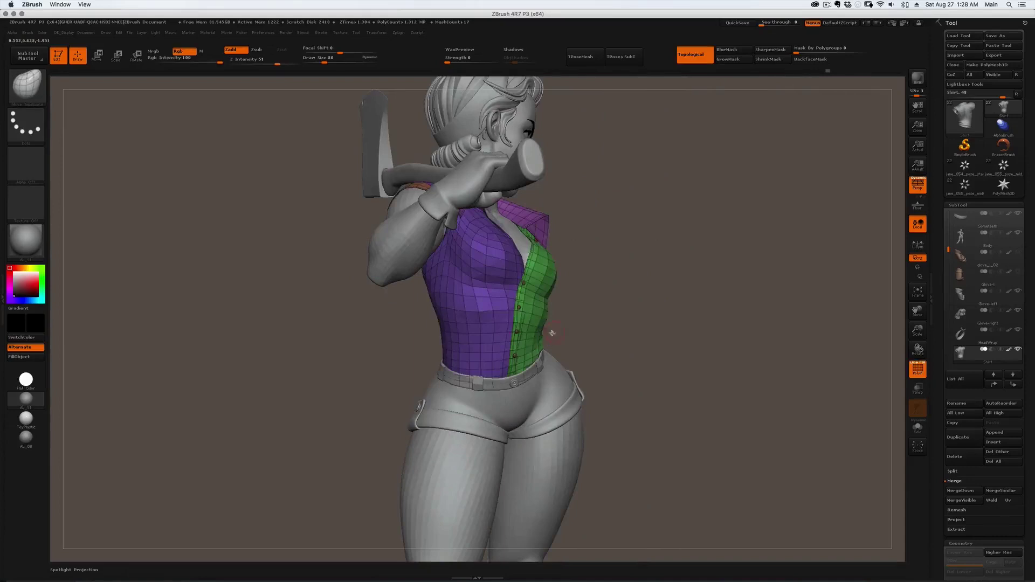
right_click_drag(547, 331, 464, 324)
key("s")
left_click_drag(456, 332, 470, 331)
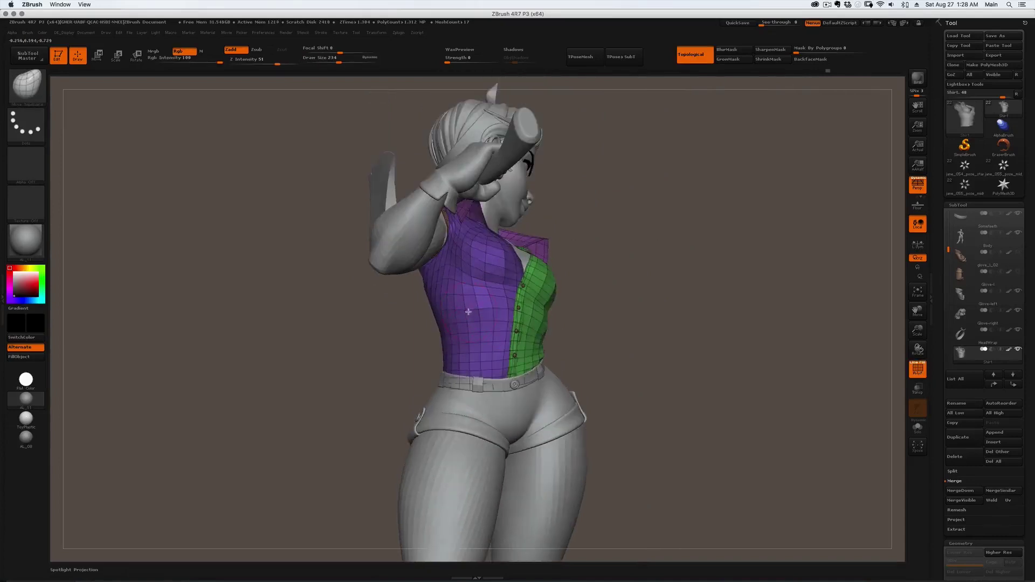
right_click_drag(446, 318, 478, 337)
key("shift+f")
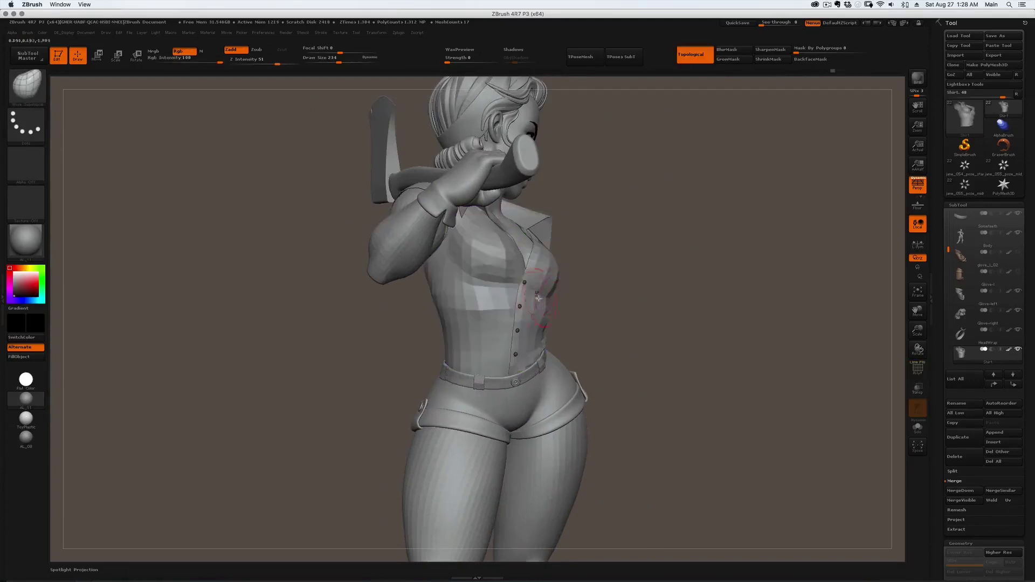
Fit the shirt's open collar and neckline around the neck and chest with a smaller Move Topological brush.
right_click_drag(503, 259, 576, 272)
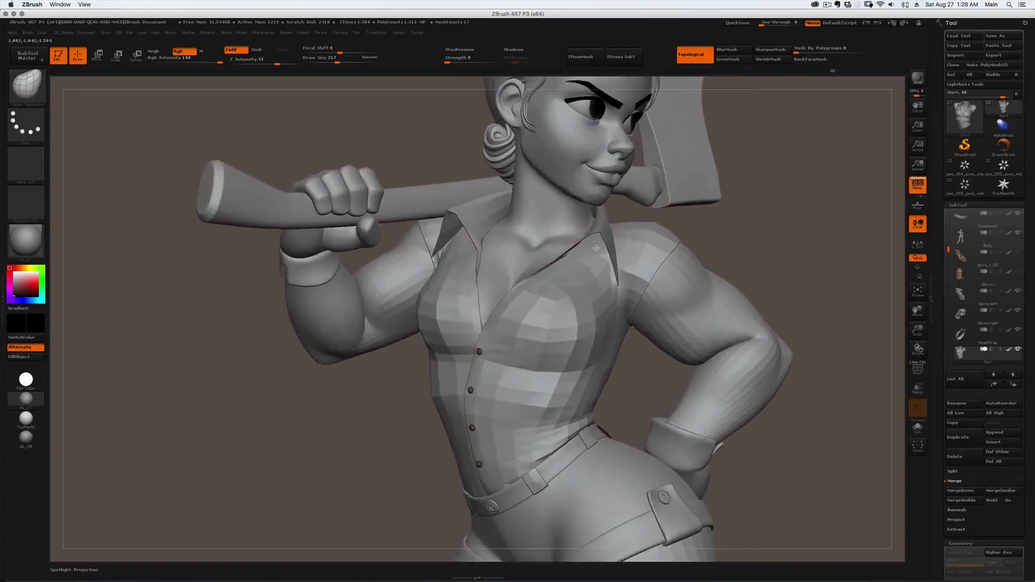
right_click_drag(596, 227, 607, 236, "alt")
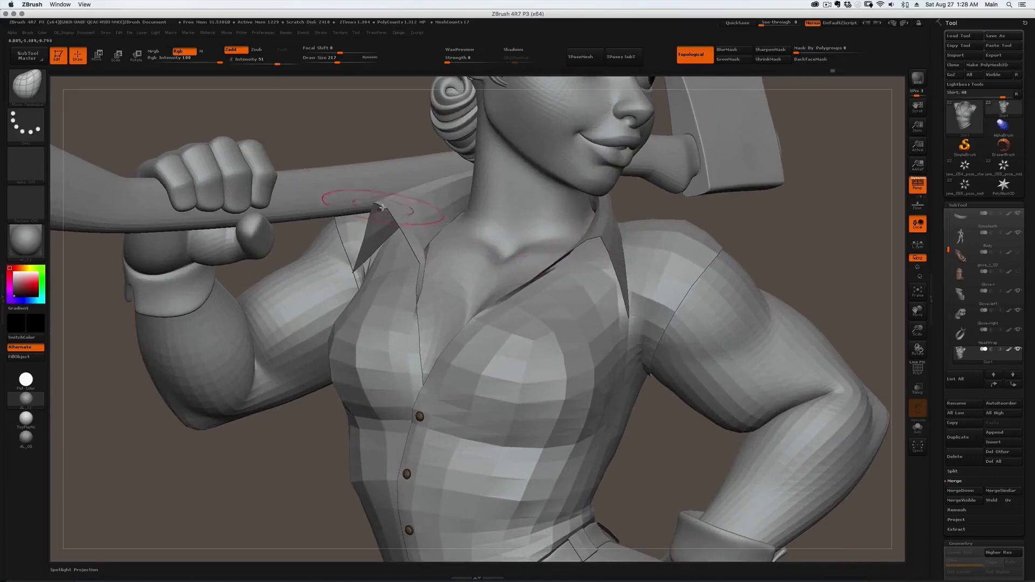
right_click_drag(471, 253, 437, 275)
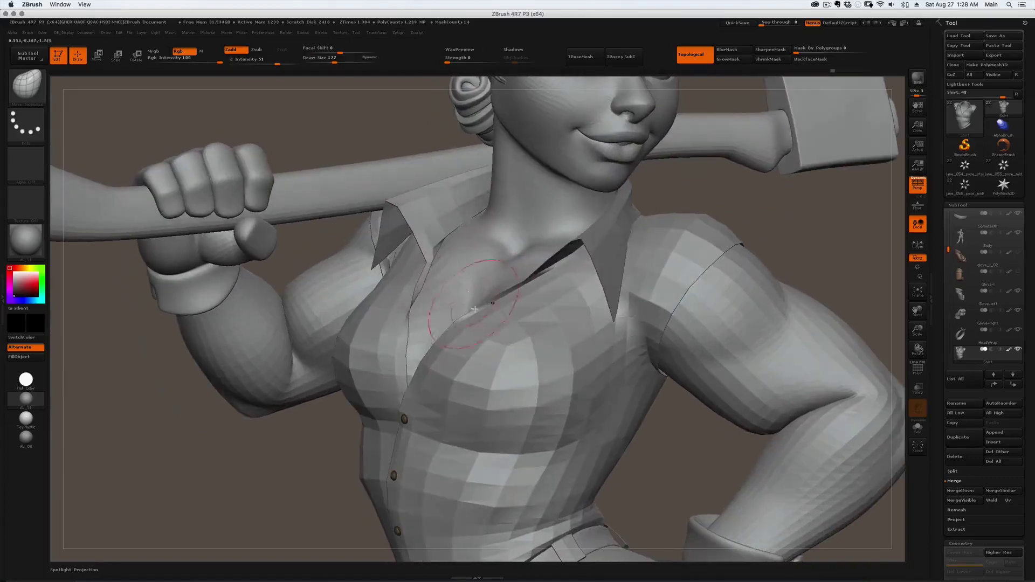
right_click_drag(492, 342, 468, 300, "ctrl")
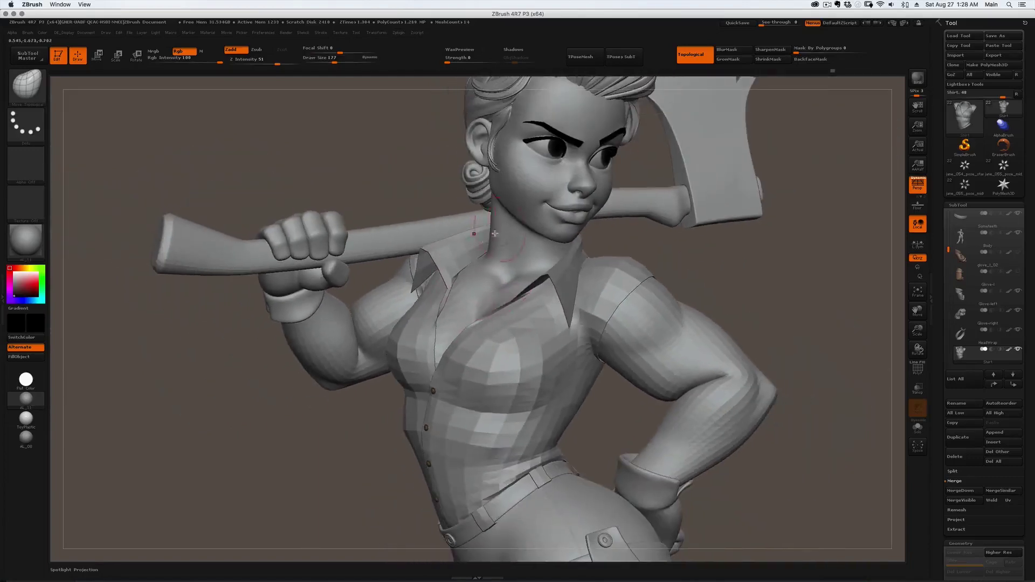
right_click_drag(463, 249, 485, 233)
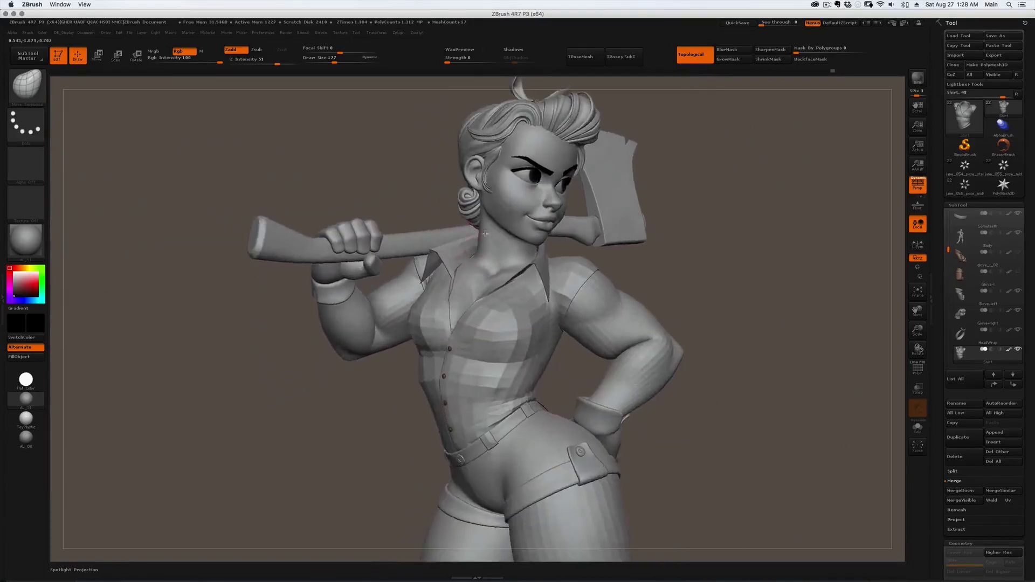
Reshape the collar flap on the character's left side and the shirt front down to the waist.
left_click_drag(485, 233, 488, 284)
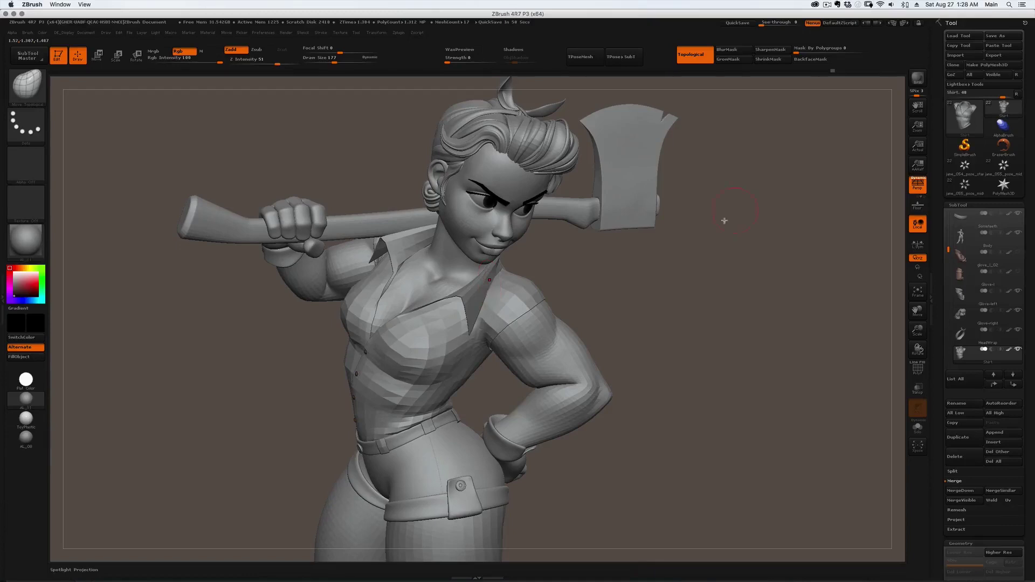
left_click_drag(473, 285, 473, 293)
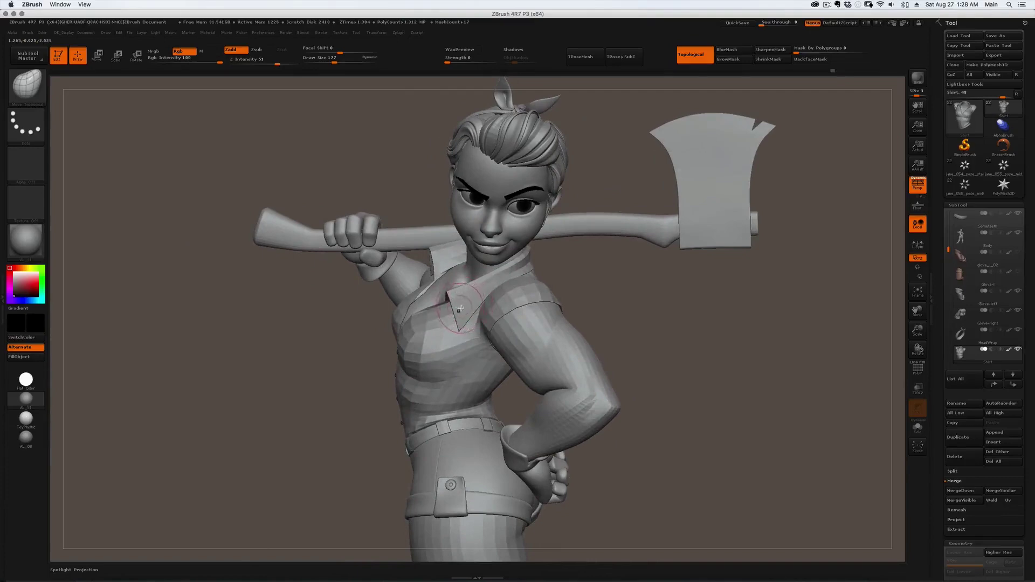
mouse_move(460, 309)
right_mouse_down()
mouse_move(485, 297)
mouse_move(494, 345)
mouse_move(491, 315)
mouse_move(461, 307)
right_mouse_up()
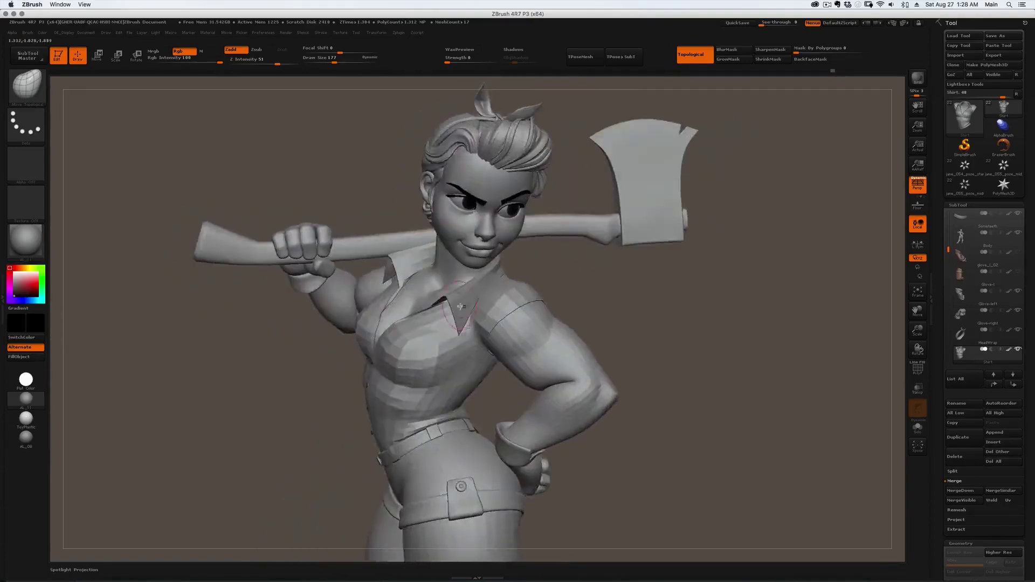
left_click_drag(461, 306, 482, 396)
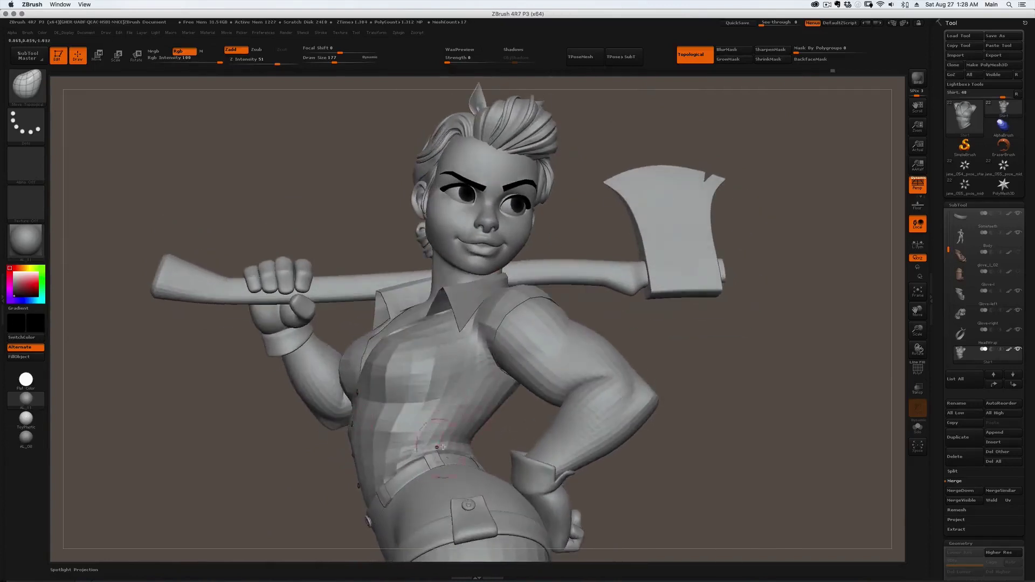
mouse_move(377, 385)
left_mouse_down()
mouse_move(431, 398)
mouse_move(345, 396)
mouse_move(383, 392)
left_mouse_up()
Open the shirt's display properties and turn off Double so that its faces are shown single-sided.
scroll(939, 306, "down", 6)
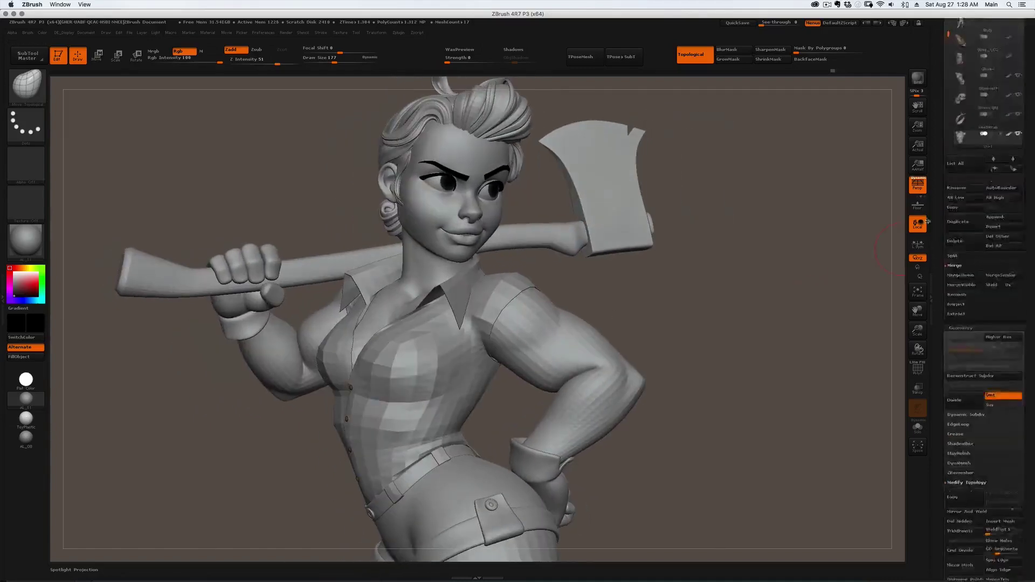
scroll(939, 382, "down", 12)
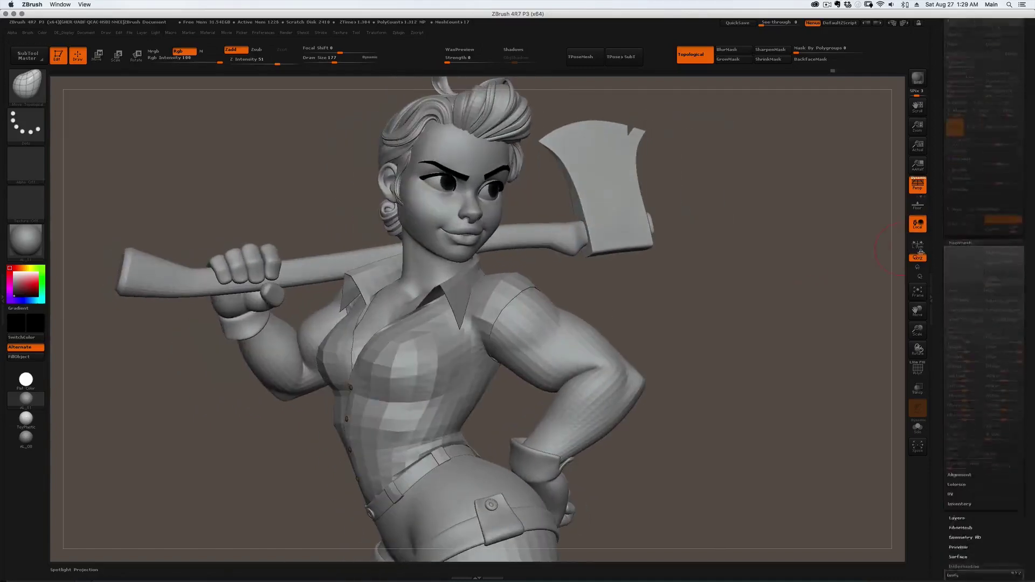
left_click_drag(1013, 466, 981, 342)
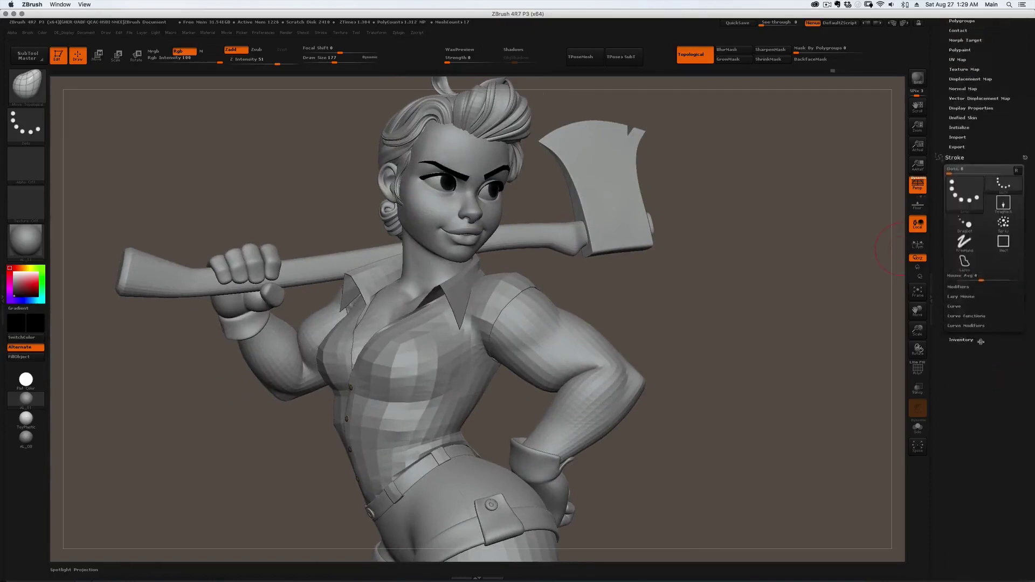
left_click_drag(983, 135, 985, 186)
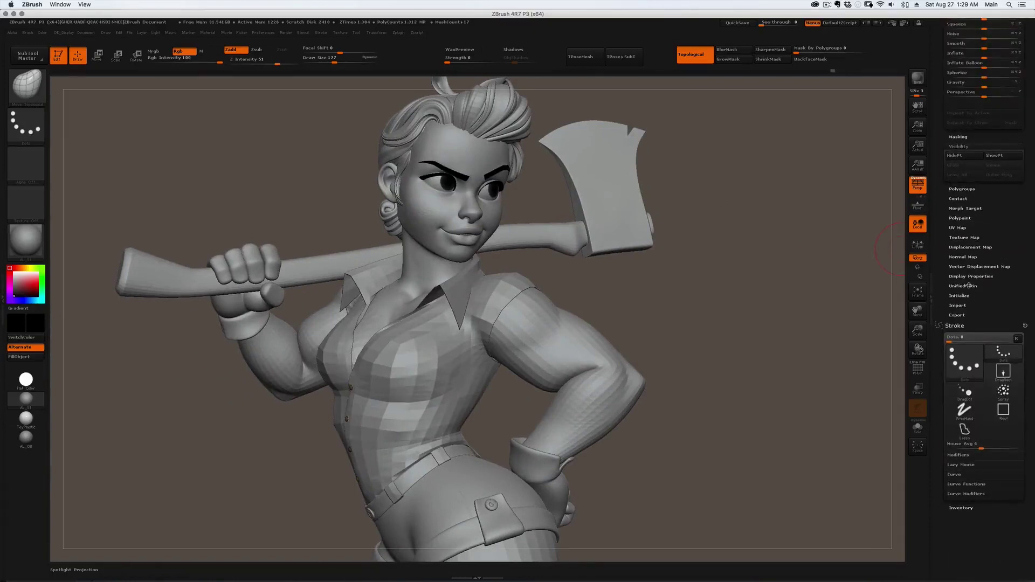
left_click(969, 277)
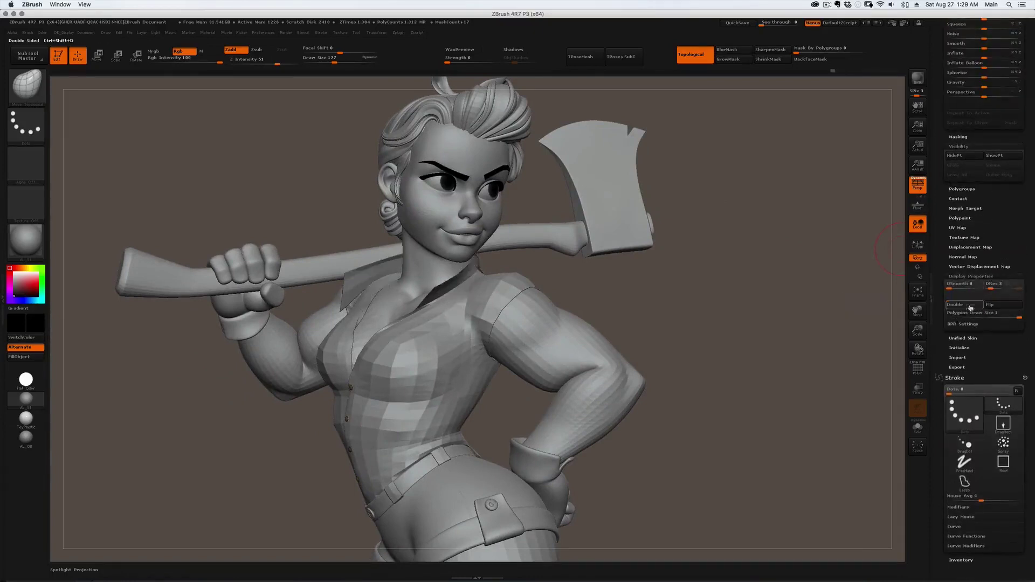
mouse_move(788, 299)
left_mouse_down()
mouse_move(811, 293)
mouse_move(777, 296)
mouse_move(800, 324)
mouse_move(895, 308)
left_mouse_up()
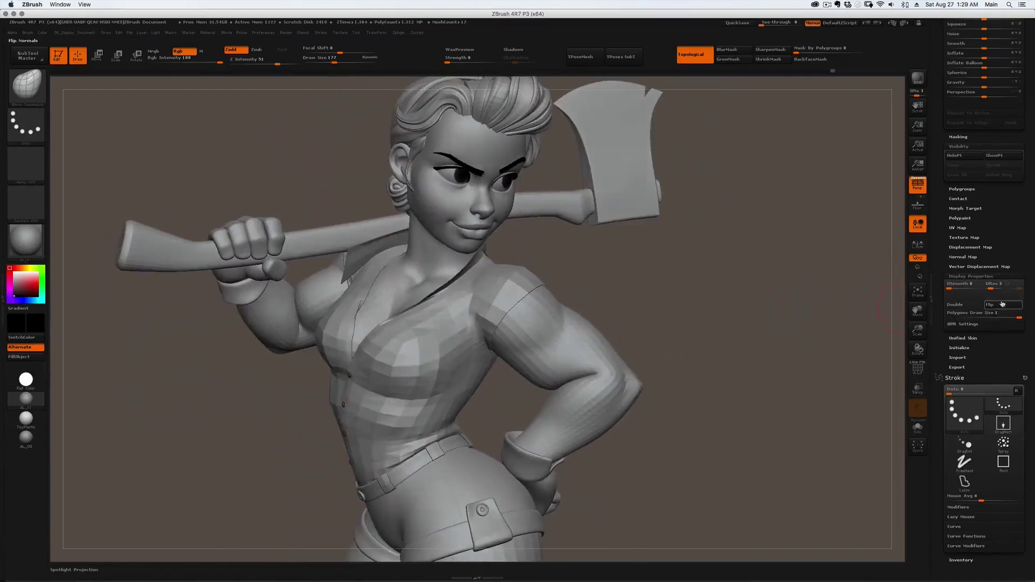
Test the shirt's face direction with Flip and turn its Double display back on.
left_click(999, 307)
mouse_move(707, 326)
left_mouse_down()
mouse_move(550, 258)
mouse_move(593, 297)
mouse_move(618, 278)
mouse_move(870, 233)
left_mouse_up()
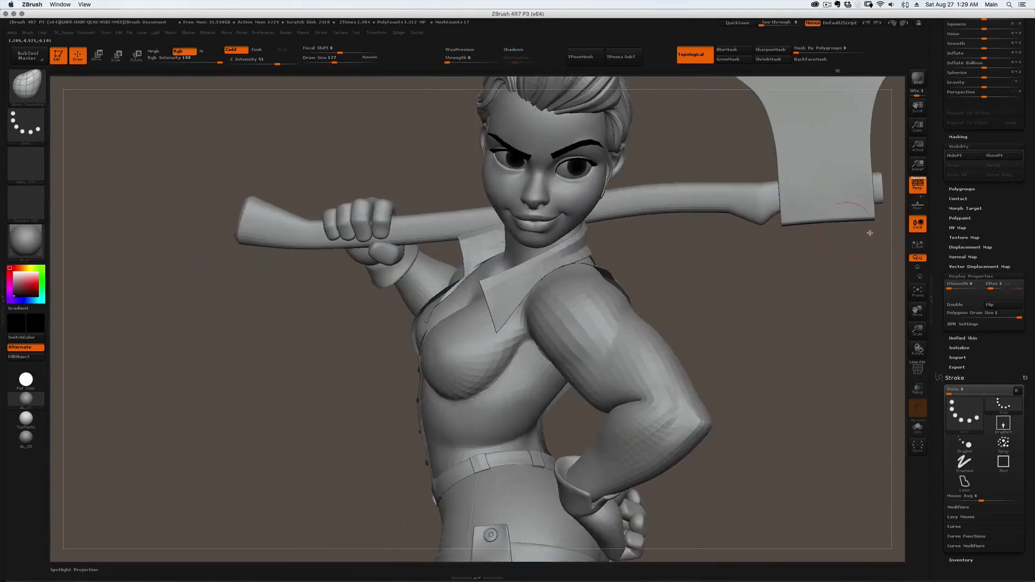
left_click(965, 307)
right_click_drag(534, 296, 674, 291)
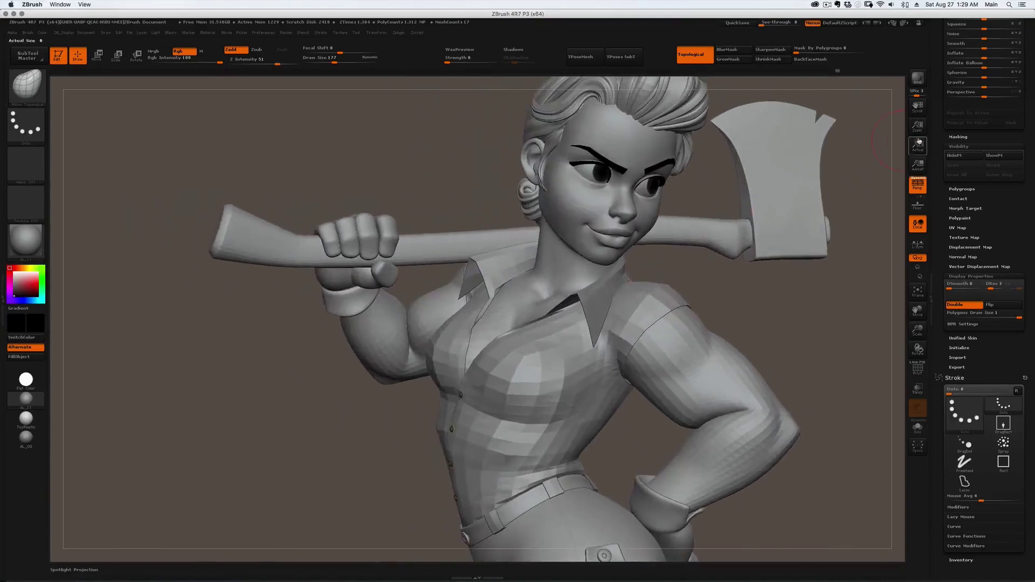
left_click_drag(940, 167, 944, 337)
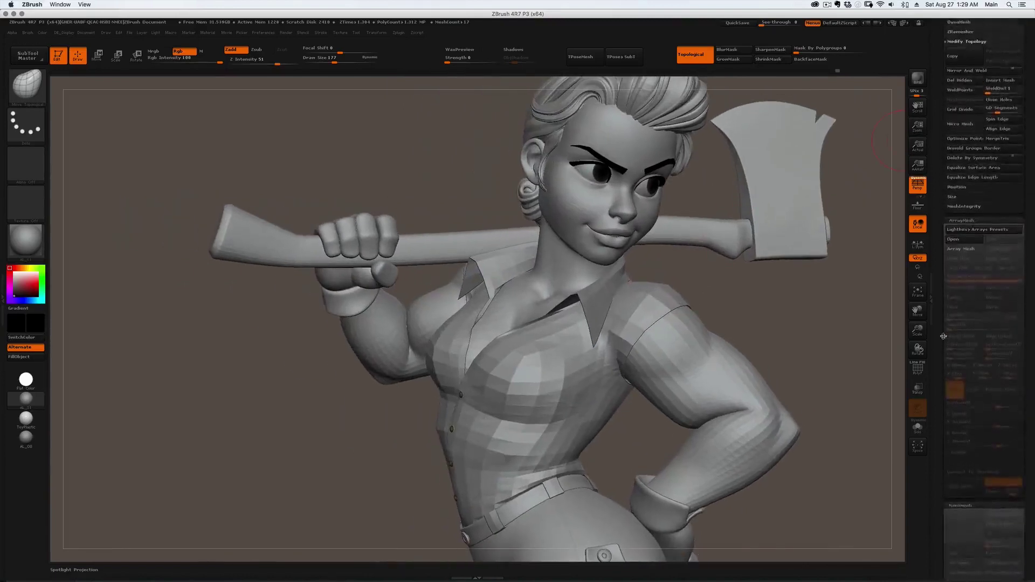
Configure Panel Loops with Polish 0 and Ignore Groups on, and try them on the shirt to give it thickness.
scroll(944, 335, "up", 8)
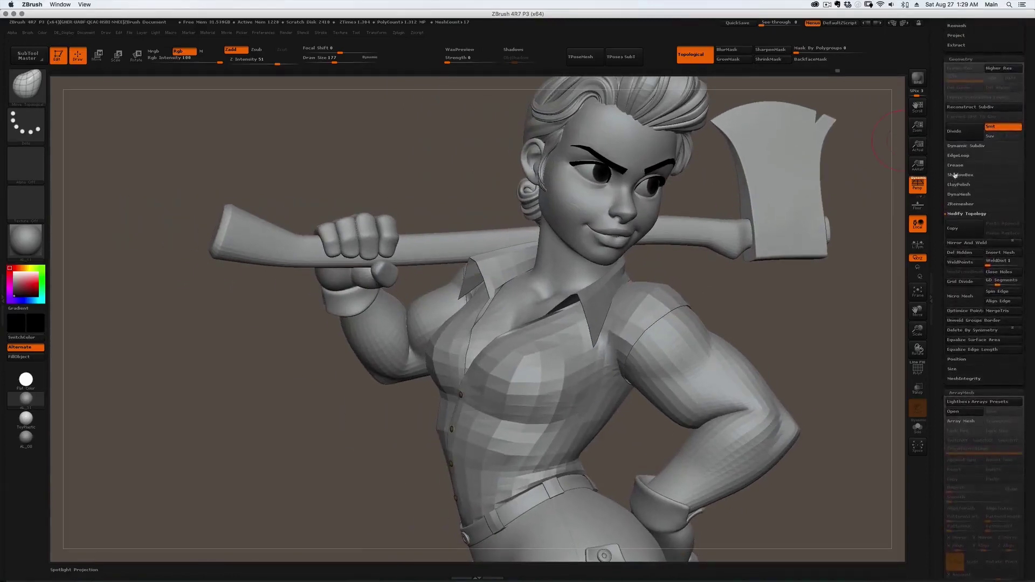
left_click(957, 156)
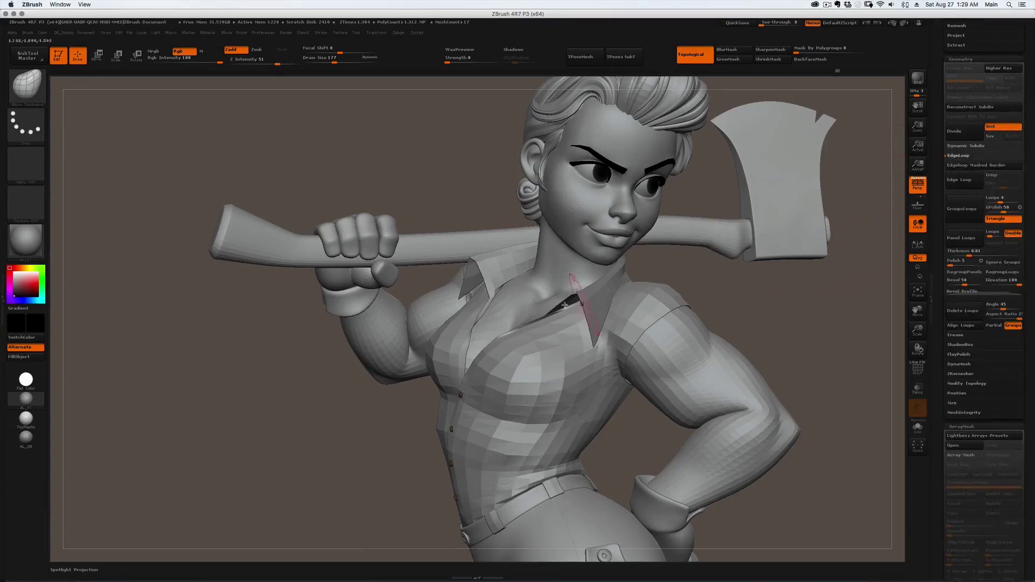
left_click(970, 251)
left_click(1001, 263)
key("shift+f")
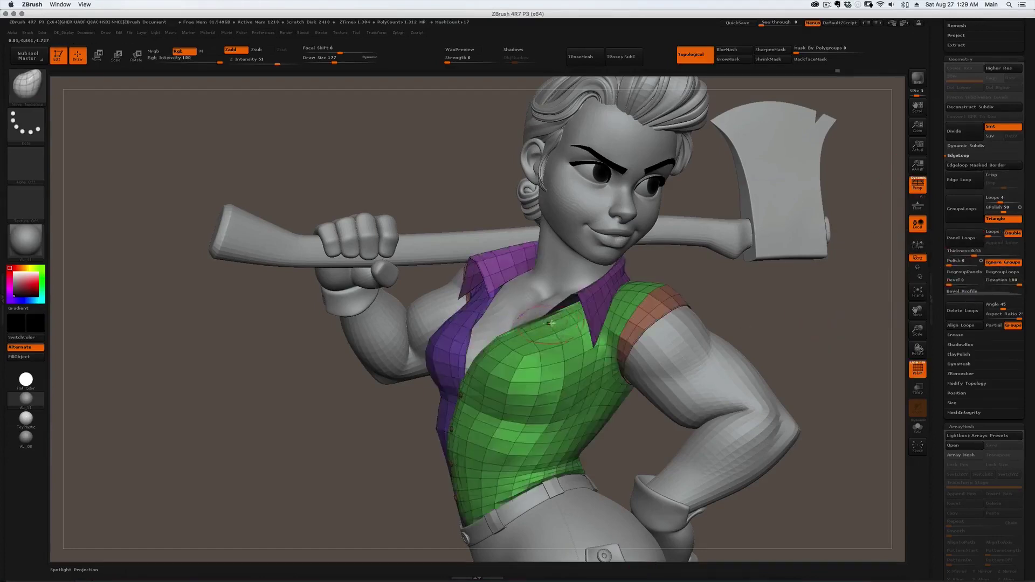
right_click_drag(592, 317, 618, 315)
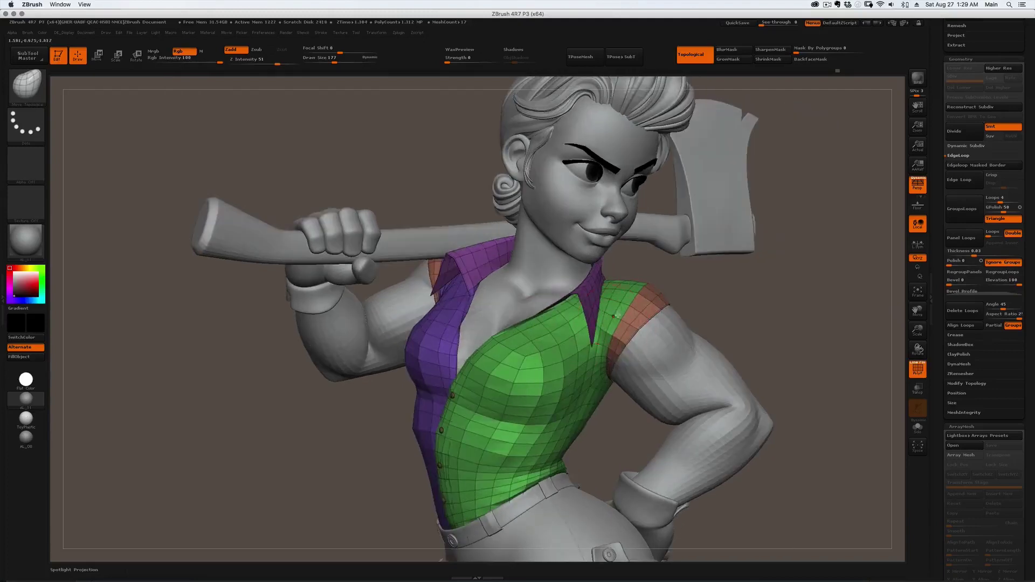
left_click(969, 241)
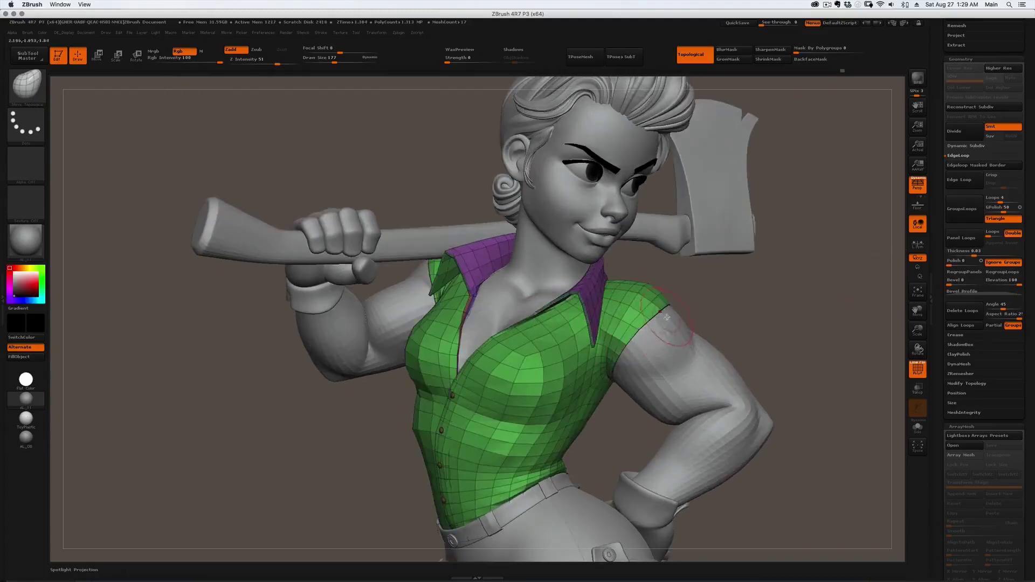
Subdivide the thickened shirt to preview its smoothed edges, and return to the shirt without thickness.
key("ctrl+d")
key("shift+f")
left_click_drag(609, 327, 693, 312)
key("shift+d")
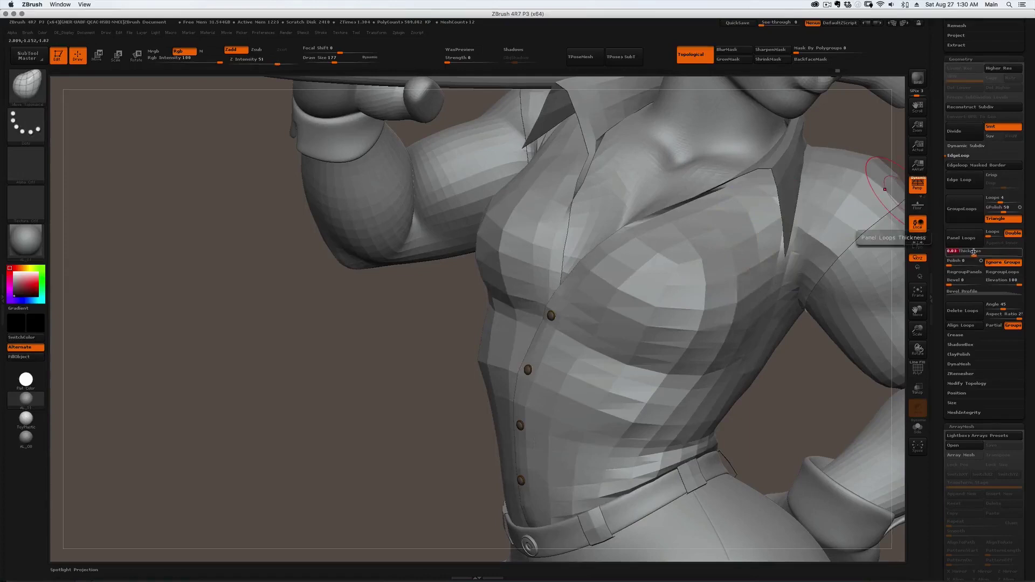
Set the Panel Loops thickness to 0.04, try it on the shirt with a subdivision, and undo the trial.
key("Return")
left_click(972, 240)
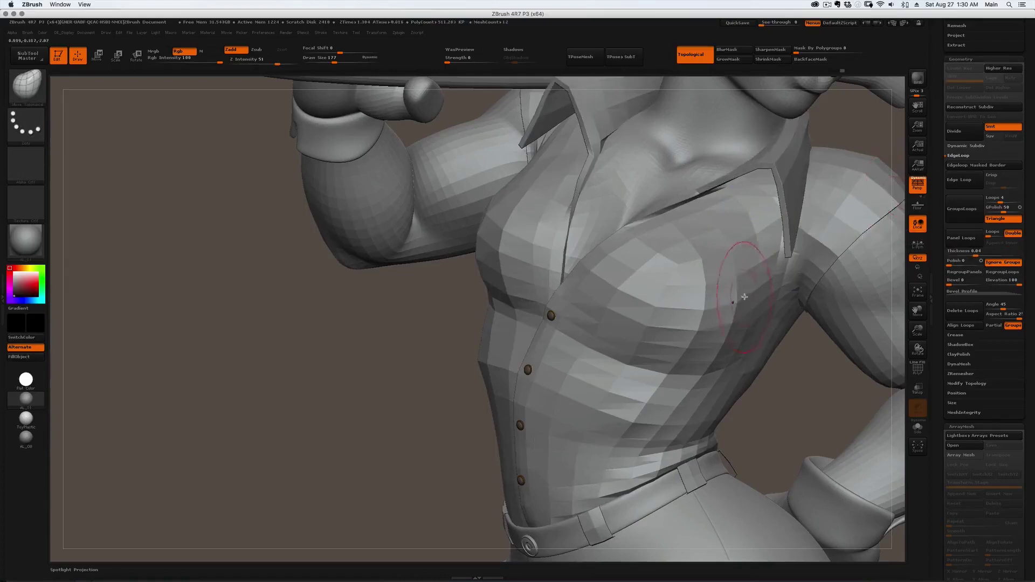
right_click_drag(746, 296, 736, 295)
key("d")
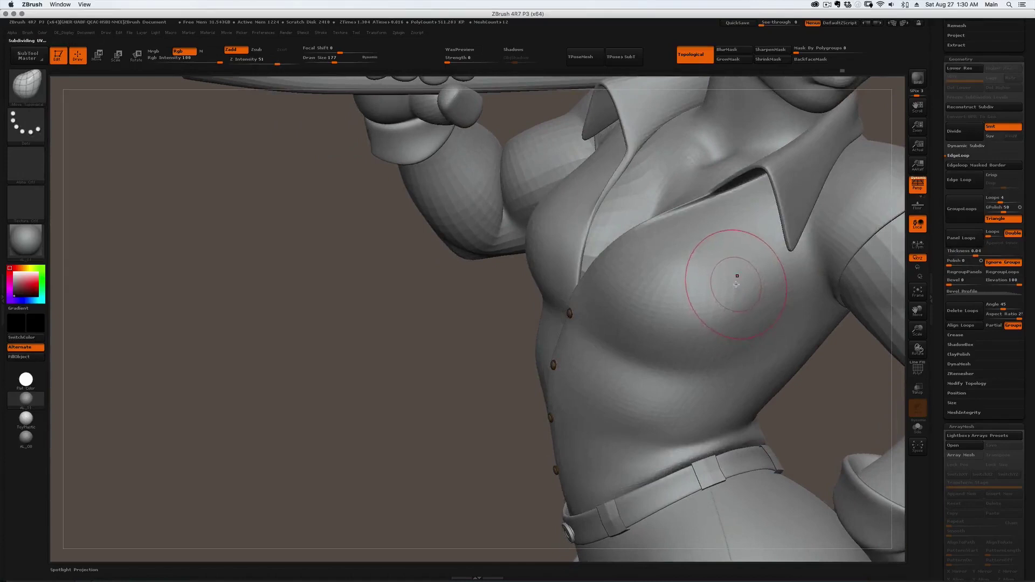
key("shift+f")
key("ctrl+z")
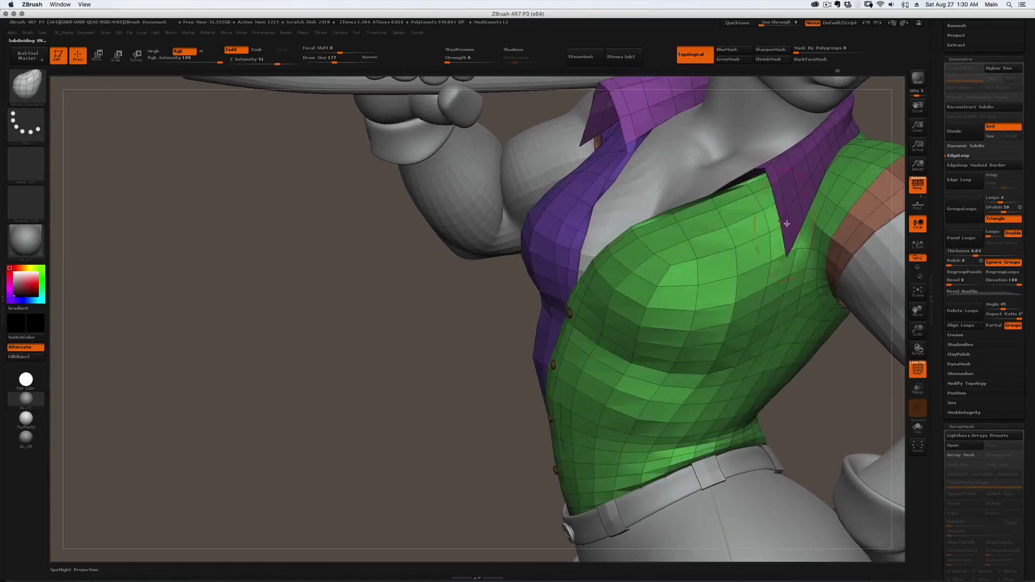
Change the Panel Loops bevel profile to a rounded curve, increase the Bevel amount, and try it on the shirt.
left_click(952, 291)
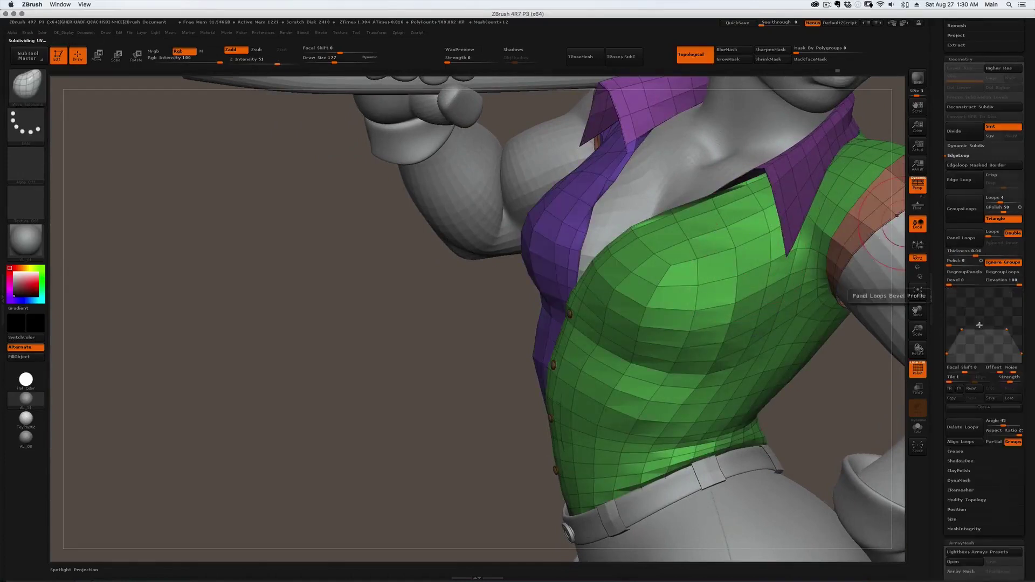
left_click(976, 388)
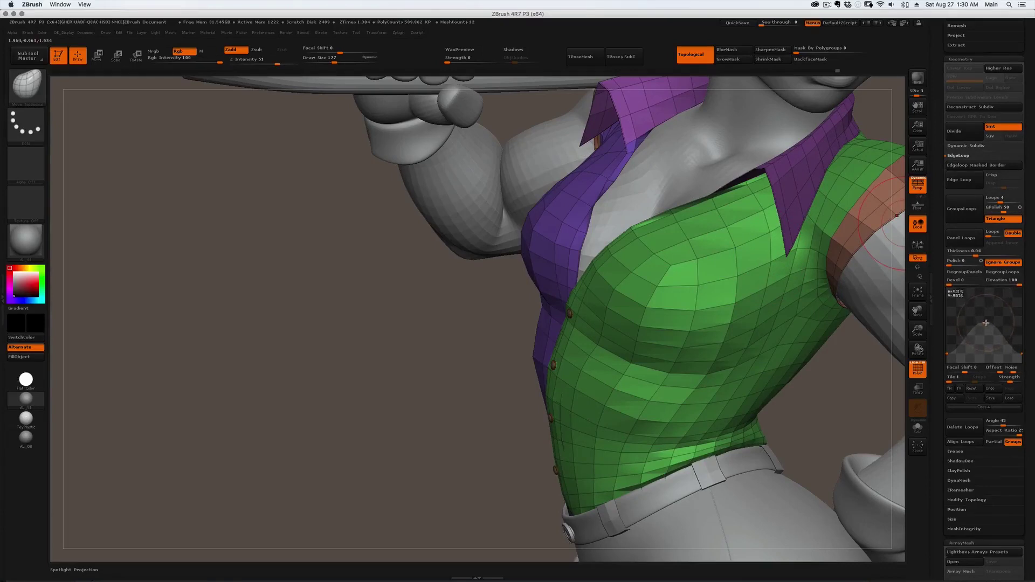
left_click_drag(957, 281, 961, 282)
left_click(963, 245)
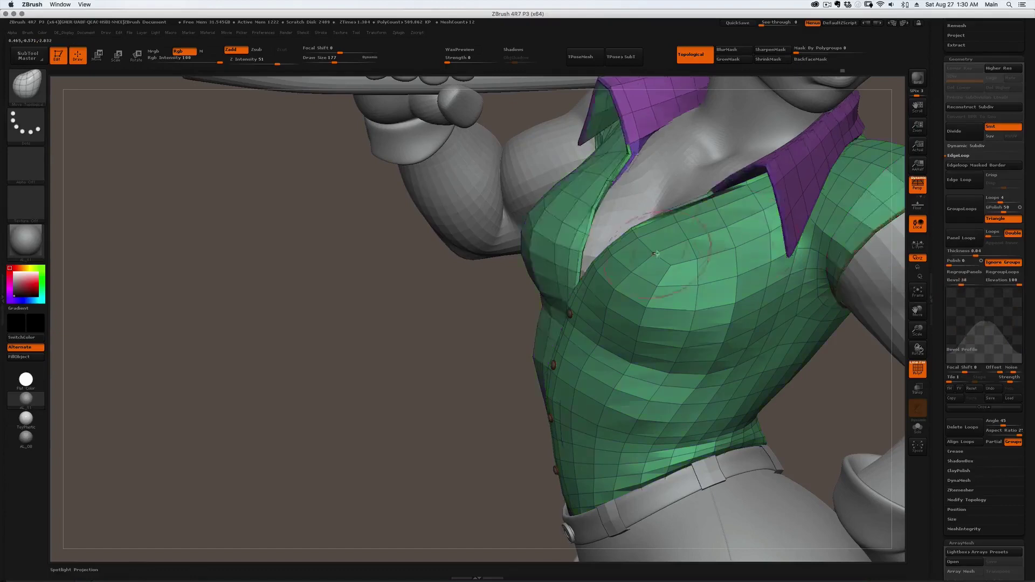
right_click_drag(659, 254, 650, 279)
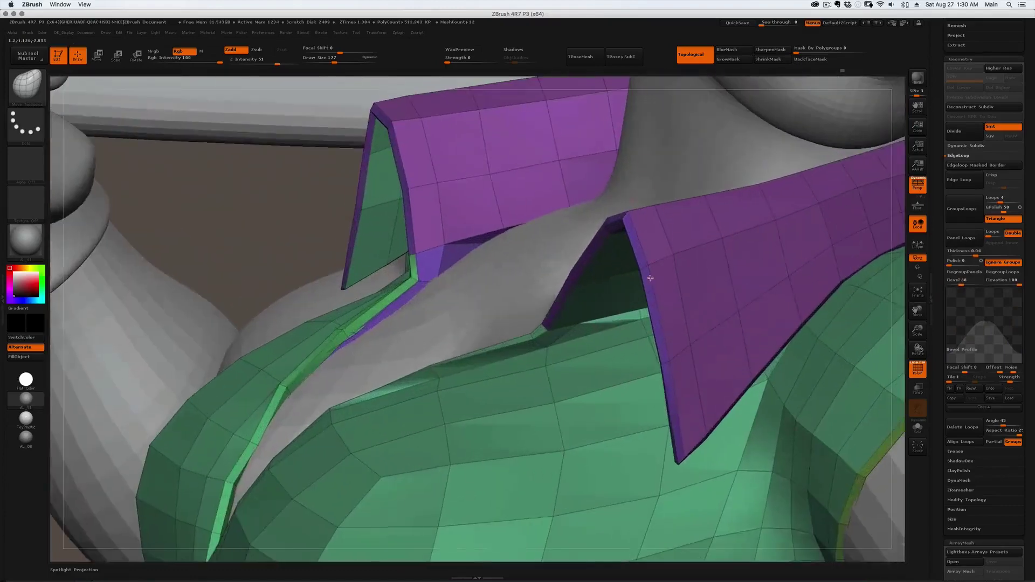
Undo the trial thickness, thicken the shirt again with the adjusted bevel profile, and subdivide it smooth.
key("ctrl+z")
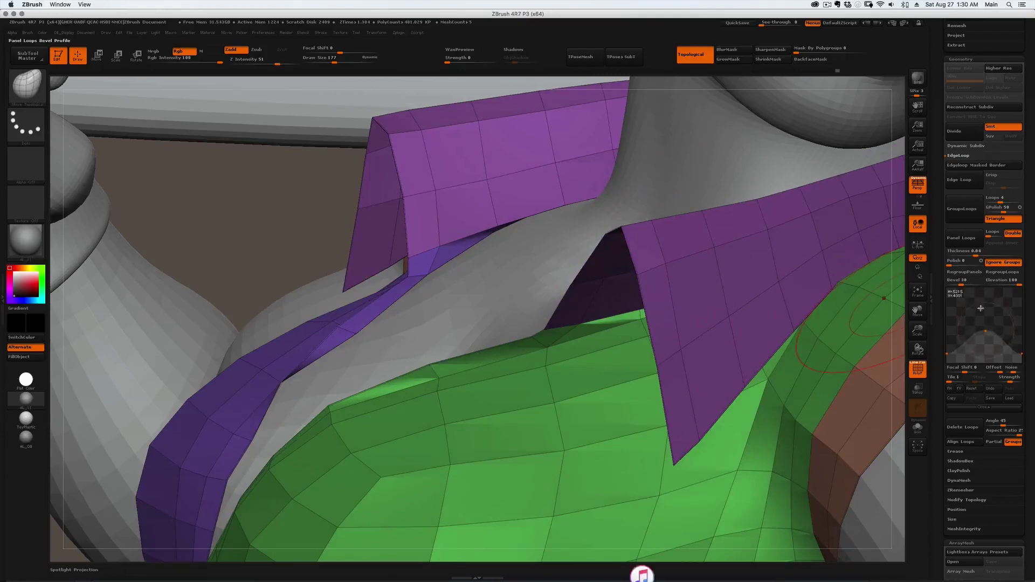
left_click(962, 209)
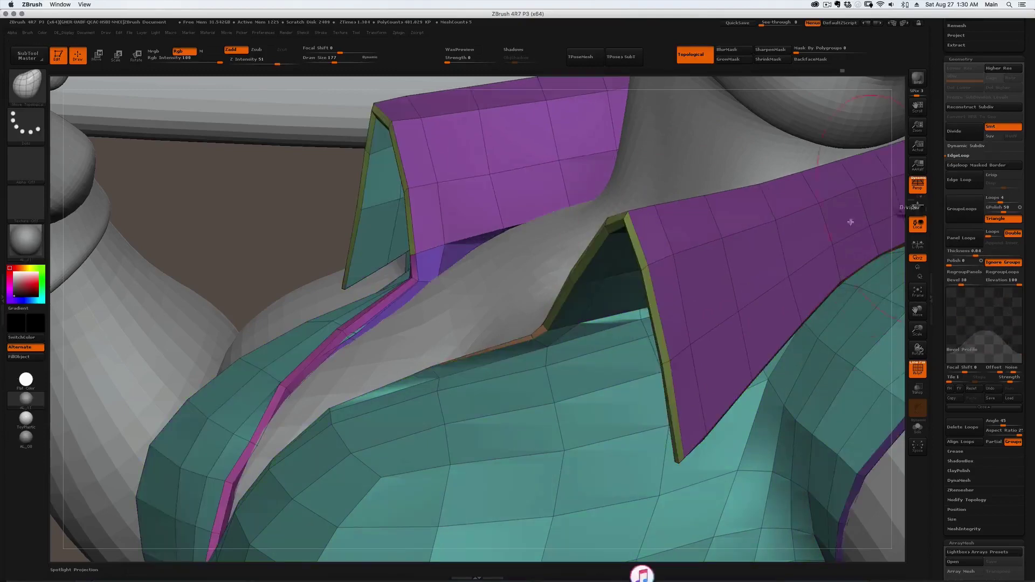
right_click_drag(665, 279, 689, 287)
key("d")
key("shift+f")
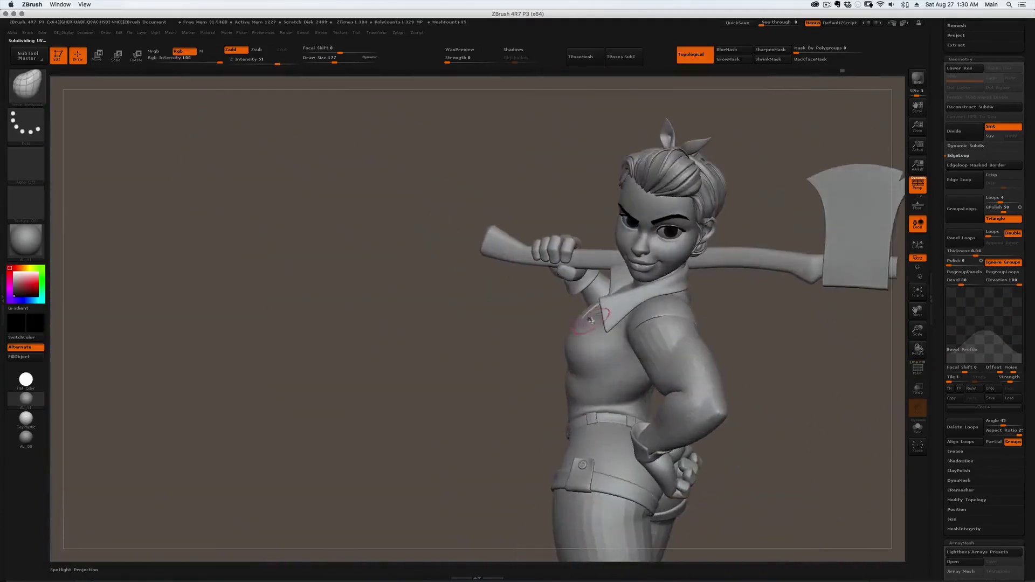
Switch to the body and set up a larger Move brush to fit the shoulder to the shirt's armhole.
right_click_drag(591, 321, 633, 309)
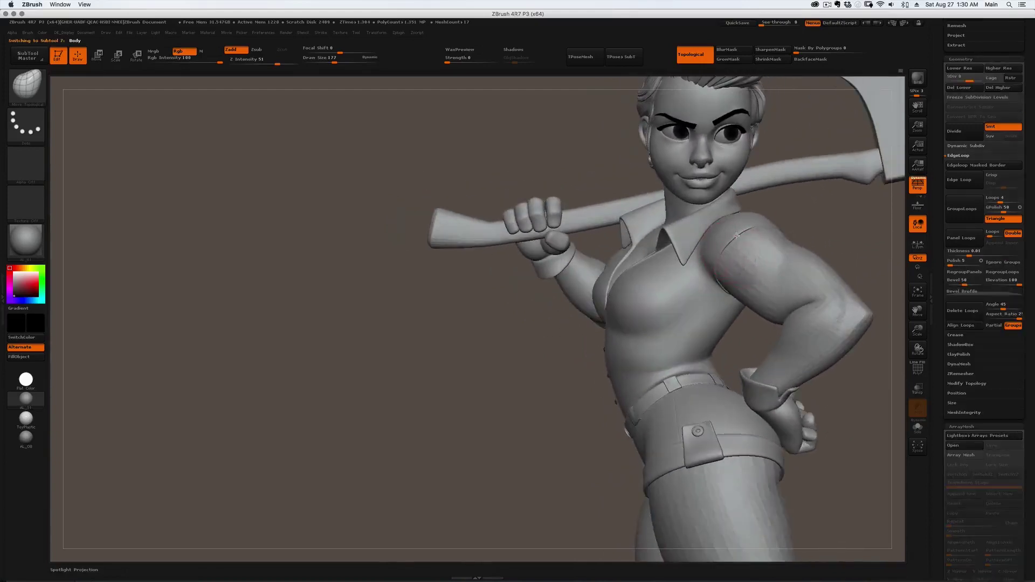
left_click_drag(741, 321, 741, 340, "alt")
key("b")
key("m")
key("v")
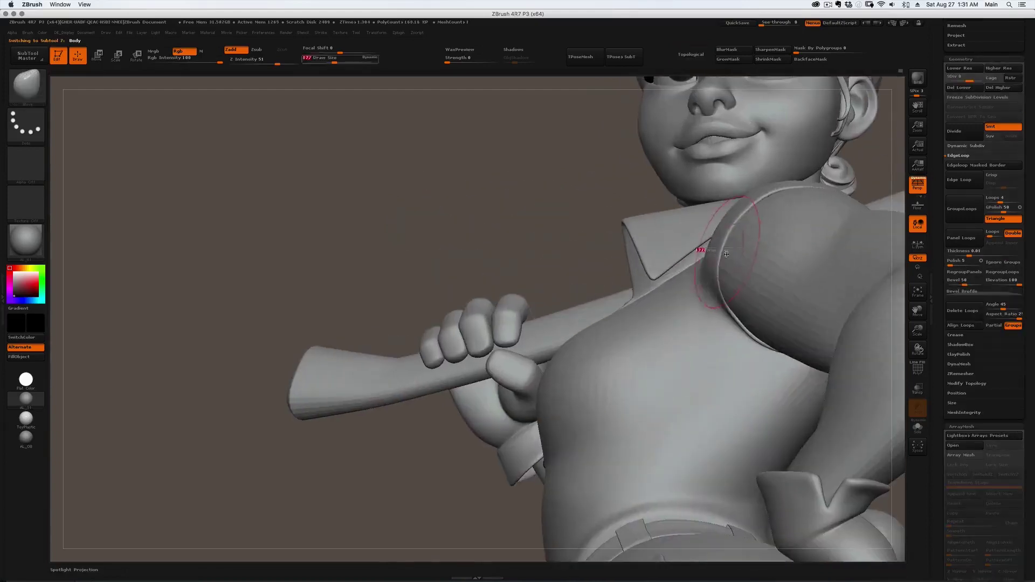
key("s")
left_click_drag(725, 250, 729, 250)
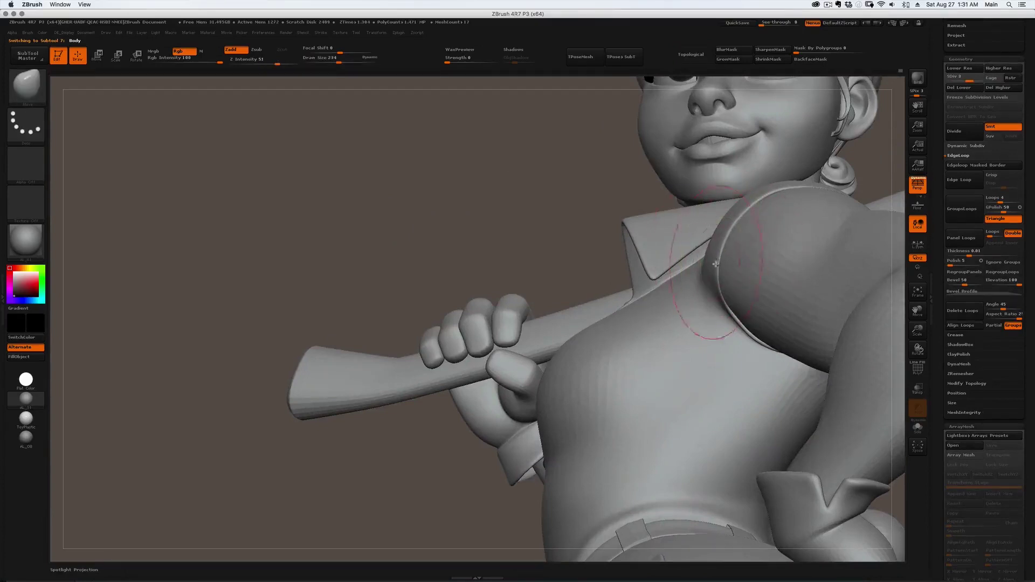
Return to the shirt and fit its armhole edge around the front of the shoulder with a smaller Move brush.
left_click(697, 249, "alt")
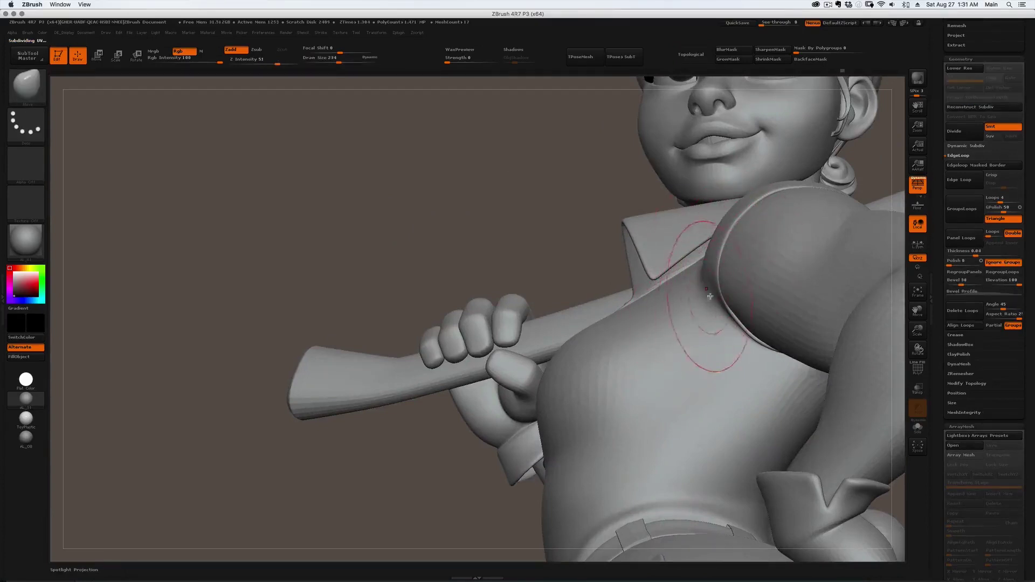
key("bracketleft")
left_click_drag(719, 265, 715, 265)
right_click_drag(715, 265, 718, 250)
left_click_drag(718, 249, 720, 247)
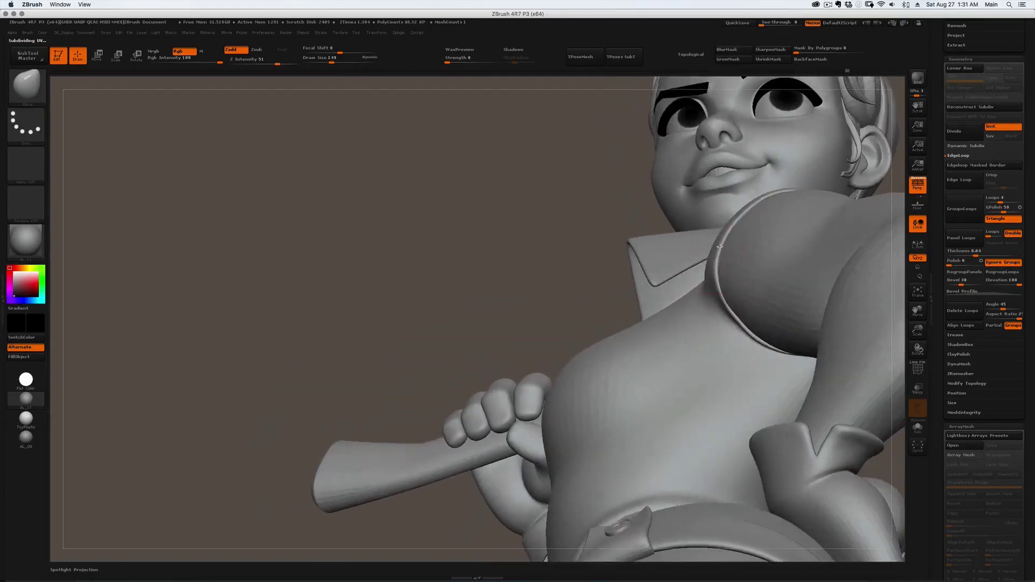
right_click_drag(723, 244, 770, 210)
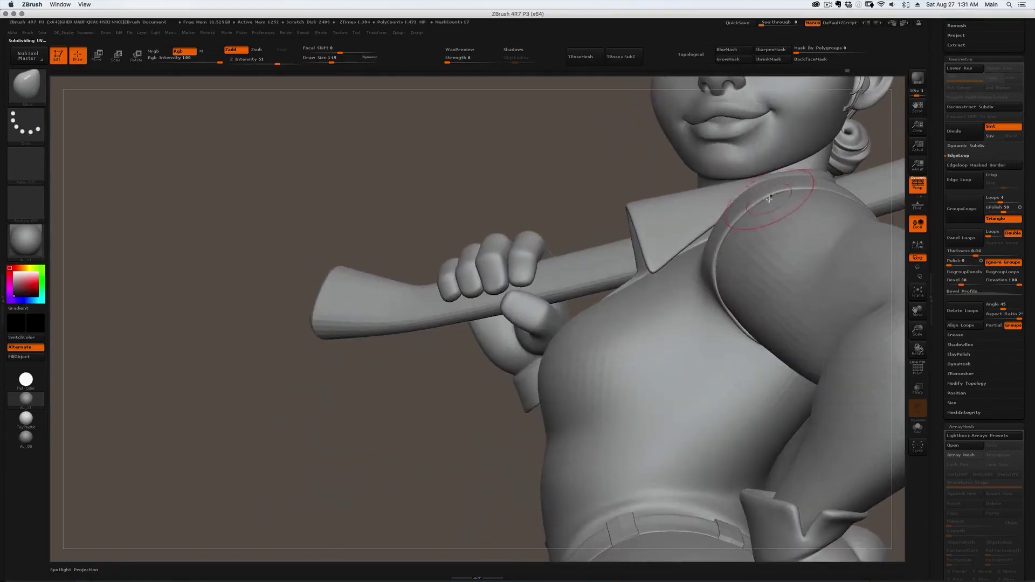
mouse_move(777, 213)
left_mouse_down()
mouse_move(773, 256)
mouse_move(782, 257)
left_mouse_up()
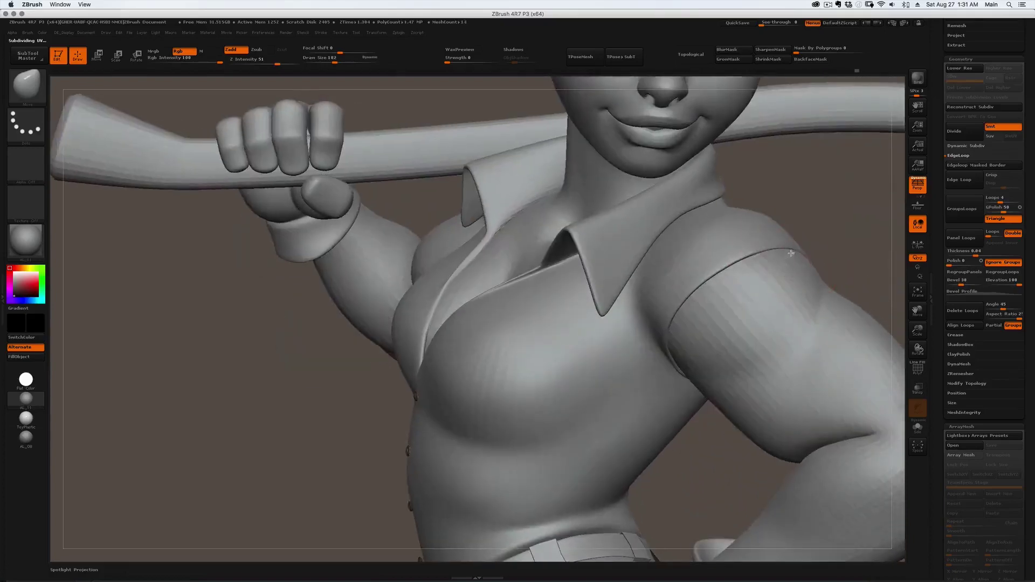
Fit the shirt's armhole edge over the top and around the back of the bent arm's shoulder.
mouse_move(791, 253)
right_mouse_down()
mouse_move(776, 238)
mouse_move(782, 251)
right_mouse_up()
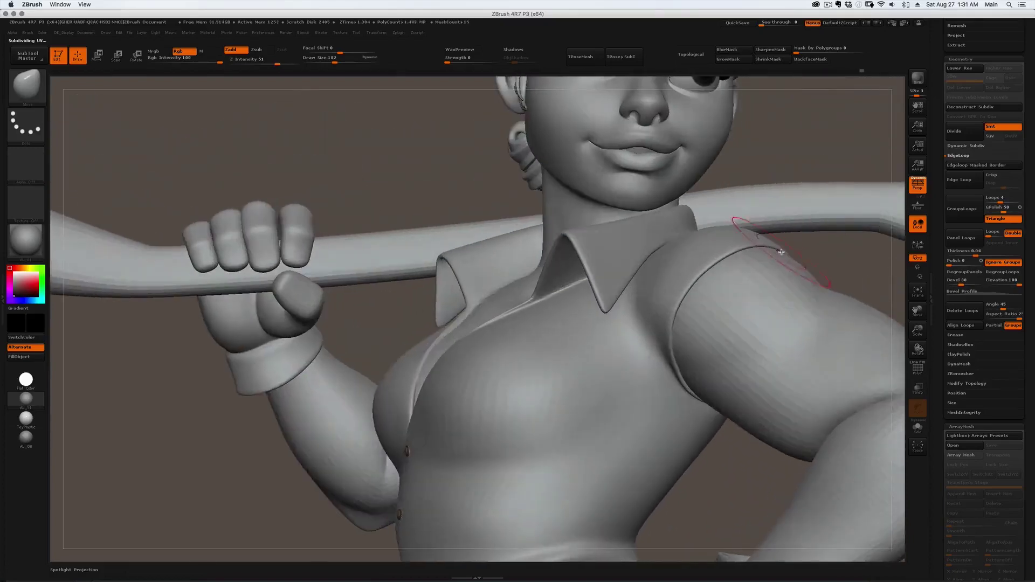
left_click_drag(777, 252, 820, 283)
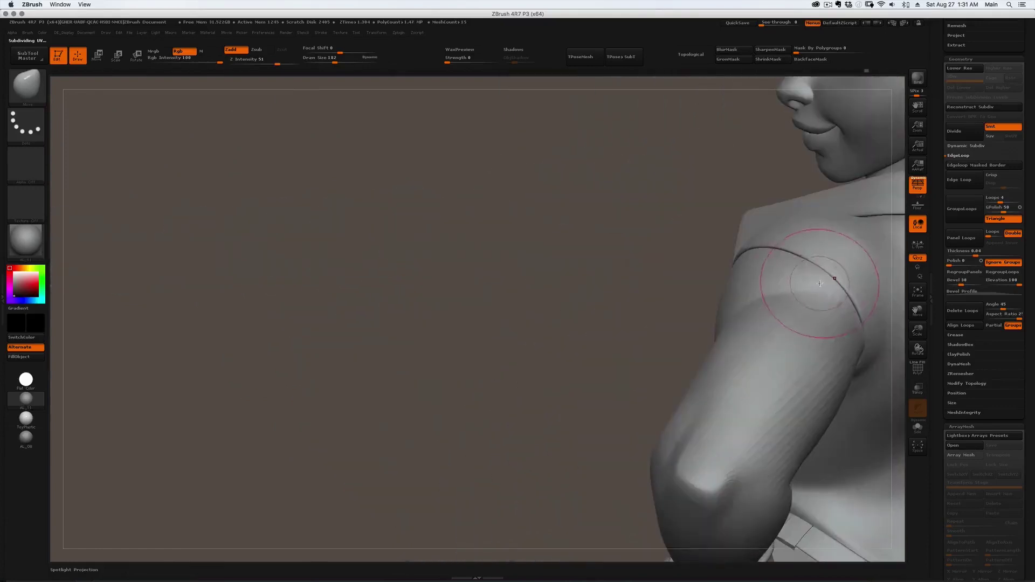
mouse_move(808, 286)
right_mouse_down()
mouse_move(768, 289)
mouse_move(753, 315)
mouse_move(756, 346)
right_mouse_up()
mouse_move(756, 345)
left_mouse_down()
mouse_move(779, 355)
mouse_move(785, 324)
mouse_move(790, 338)
left_mouse_up()
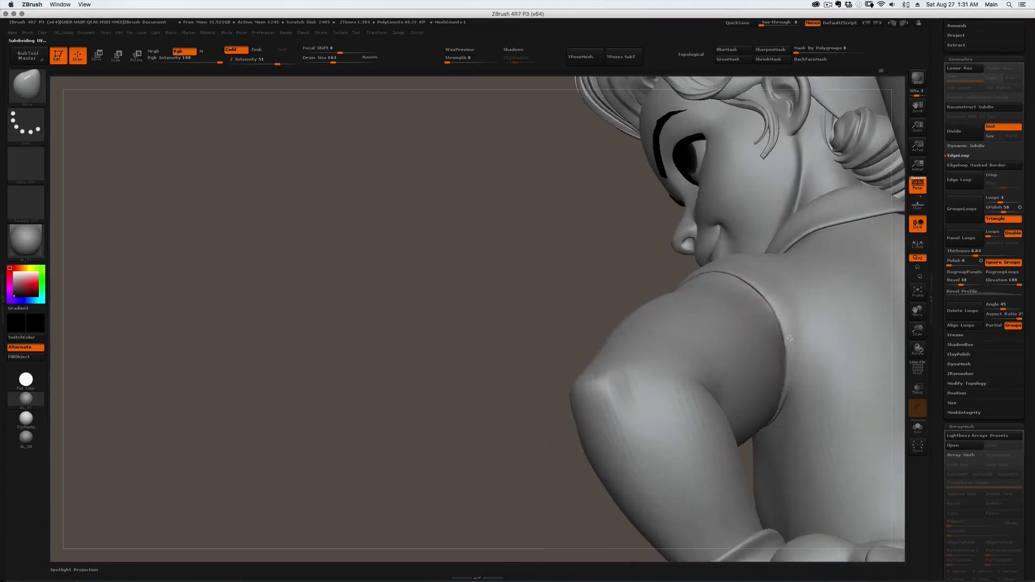
mouse_move(790, 373)
right_mouse_down()
mouse_move(670, 377)
mouse_move(731, 351)
right_mouse_up()
mouse_move(731, 352)
left_mouse_down()
mouse_move(667, 365)
mouse_move(695, 375)
mouse_move(735, 365)
mouse_move(701, 302)
mouse_move(676, 371)
mouse_move(704, 325)
left_mouse_up()
right_click_drag(704, 326, 803, 337, "alt")
Adjust the shirt's shape from the shoulder toward the open neckline with a larger Move brush.
mouse_move(636, 318)
right_mouse_down()
mouse_move(666, 321)
mouse_move(652, 307)
right_mouse_up()
mouse_move(652, 307)
left_mouse_down()
mouse_move(683, 291)
mouse_move(624, 331)
mouse_move(628, 282)
mouse_move(611, 256)
left_mouse_up()
key("s")
left_click(624, 332)
mouse_move(611, 257)
right_mouse_down()
mouse_move(613, 305)
mouse_move(615, 285)
mouse_move(610, 295)
right_mouse_up()
left_click_drag(610, 296, 689, 288)
right_click_drag(689, 287, 767, 316)
left_click_drag(767, 316, 787, 327)
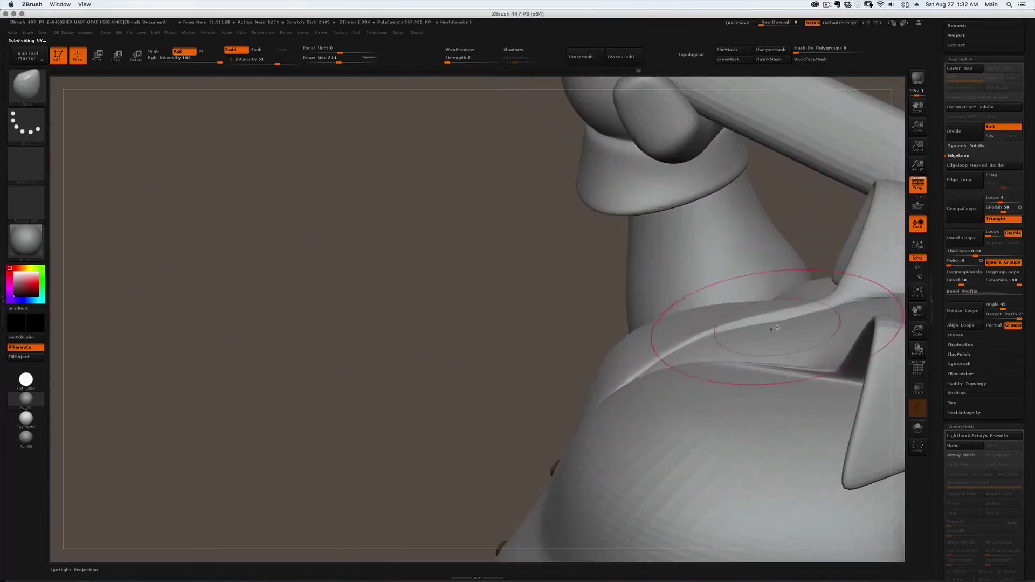
Refine the open shirt edge along the character's right side of the chest with a smaller Move brush.
key("[")
left_click_drag(786, 316, 477, 336, "alt")
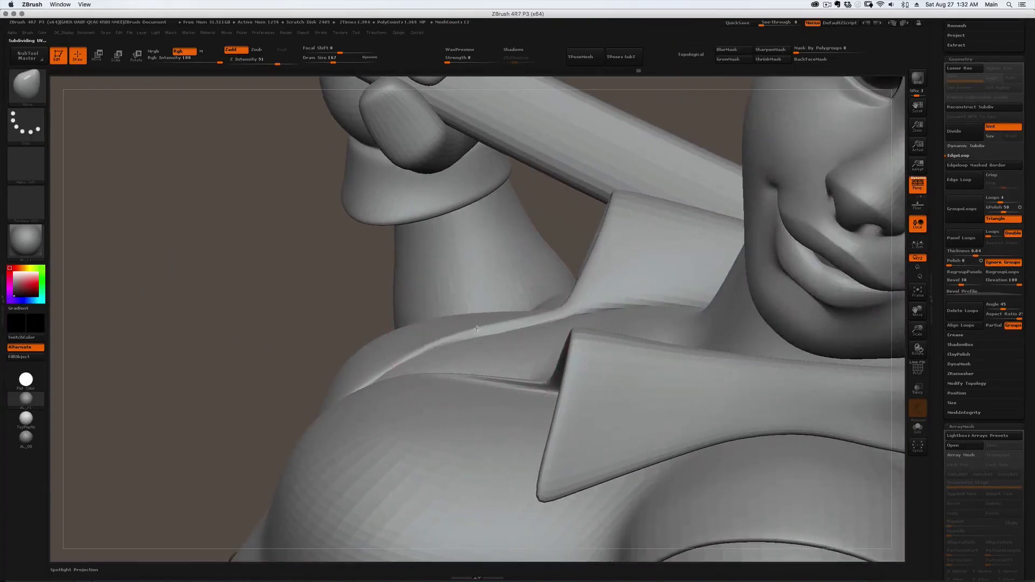
right_click_drag(477, 329, 504, 328)
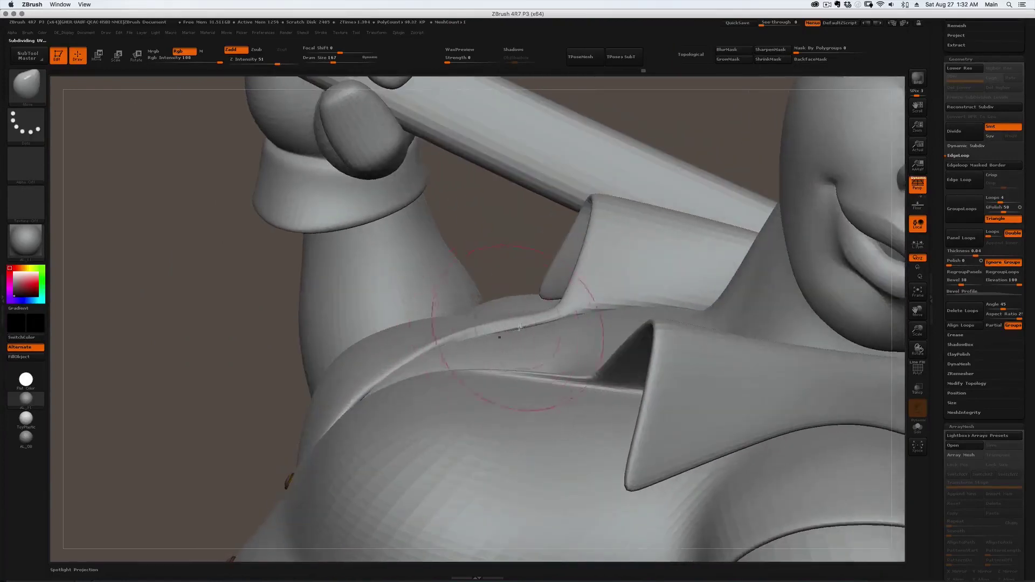
right_click_drag(519, 327, 534, 332)
key("s")
left_click_drag(522, 333, 517, 334)
Shape and smooth the shirt's opening edge just below the collar flap on the character's right side.
mouse_move(418, 360)
right_mouse_down()
mouse_move(409, 363)
mouse_move(563, 316)
mouse_move(550, 323)
right_mouse_up()
key("s")
left_click_drag(547, 325, 538, 326)
left_click_drag(536, 334, 530, 346, "shift")
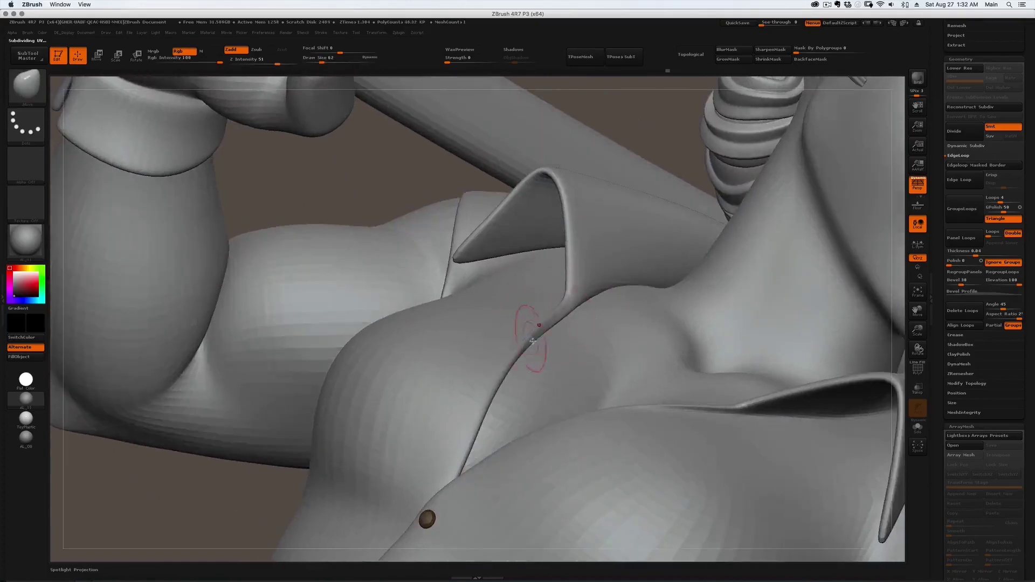
right_click_drag(535, 332, 538, 330)
key("s")
left_click_drag(539, 323, 543, 305, "shift")
Fit and smooth the base of the character's right collar flap where it meets the neck.
mouse_move(543, 305)
right_mouse_down()
mouse_move(563, 301)
mouse_move(545, 289)
right_mouse_up()
key("s")
left_click_drag(560, 285, 570, 285)
right_click_drag(583, 261, 608, 257)
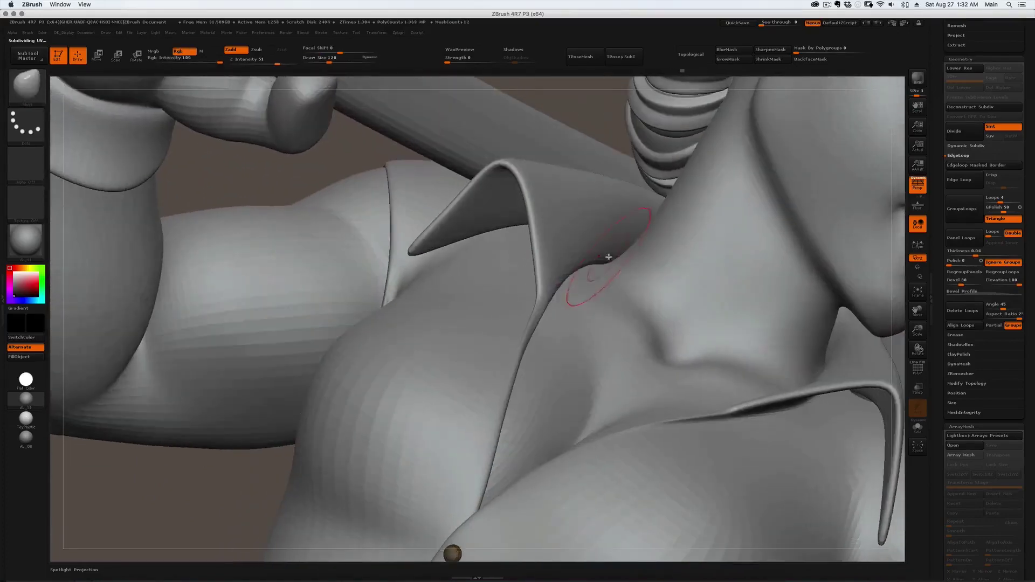
left_click_drag(606, 257, 610, 259, "shift")
right_click_drag(633, 261, 637, 232, "ctrl")
Adjust the collar against the neck on the character's left side with a larger Move brush.
right_click_drag(743, 330, 698, 335)
key("s")
left_click_drag(698, 336, 705, 335)
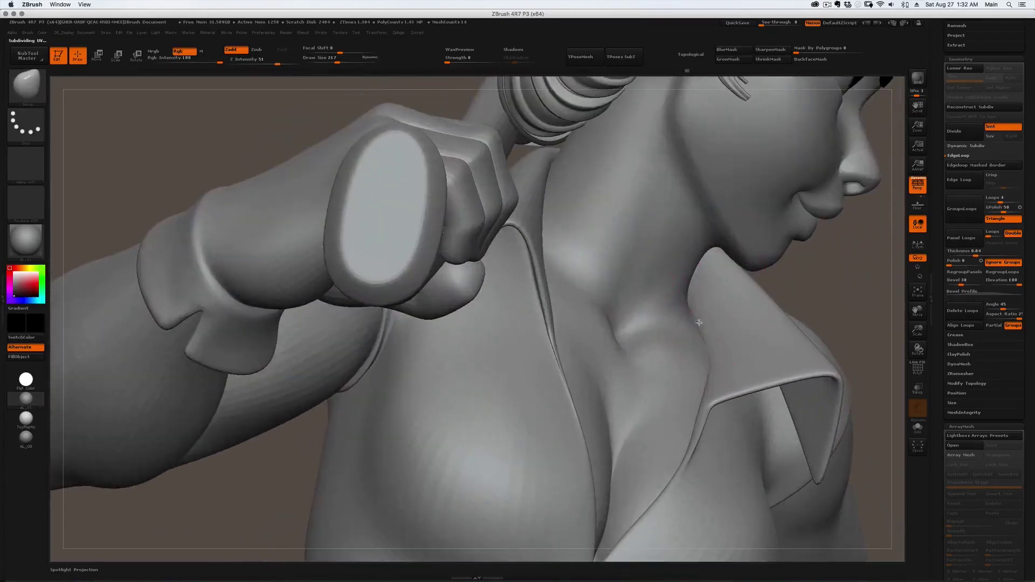
right_click_drag(704, 322, 719, 349)
key("s")
left_click_drag(720, 349, 713, 349)
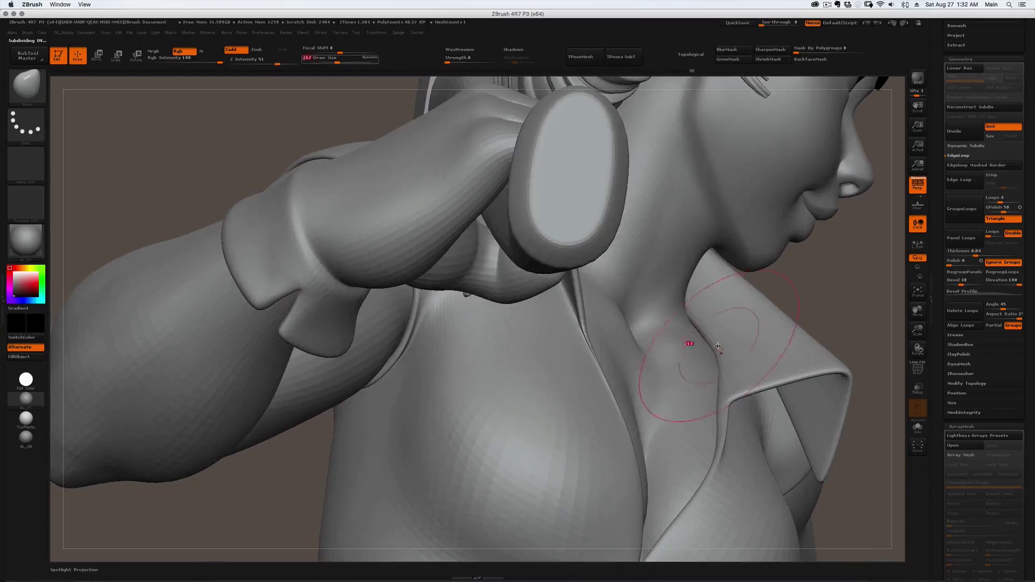
Select the Move brush, reduce its draw size, and enable its topological option for adjusting the shirt.
mouse_move(719, 368)
right_mouse_down()
mouse_move(718, 310)
mouse_move(731, 405)
mouse_move(737, 389)
mouse_move(782, 418)
mouse_move(760, 491)
mouse_move(683, 372)
right_mouse_up()
key("bracketleft")
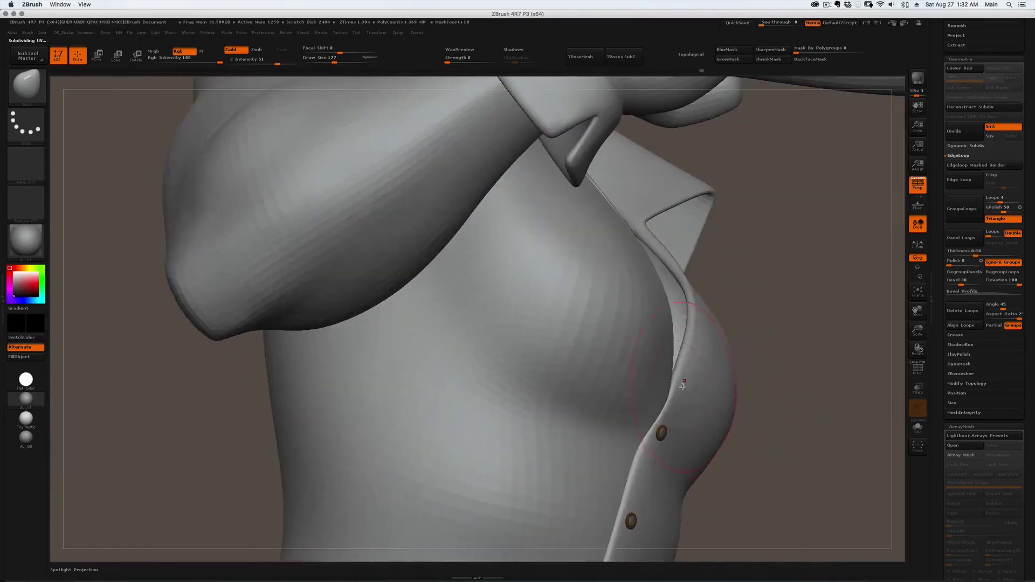
key("b")
key("m")
key("t")
key("b")
key("m")
key("v")
left_click(690, 56)
right_click_drag(741, 278, 636, 345)
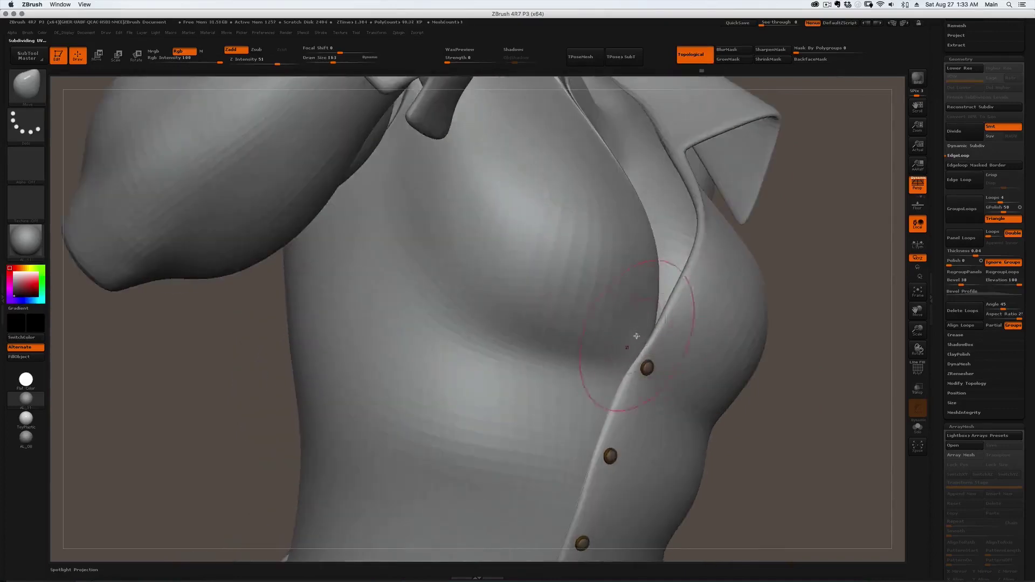
Adjust the Move brush size for work along the shirt's button edge, finishing with a draw size of 116.
key("s")
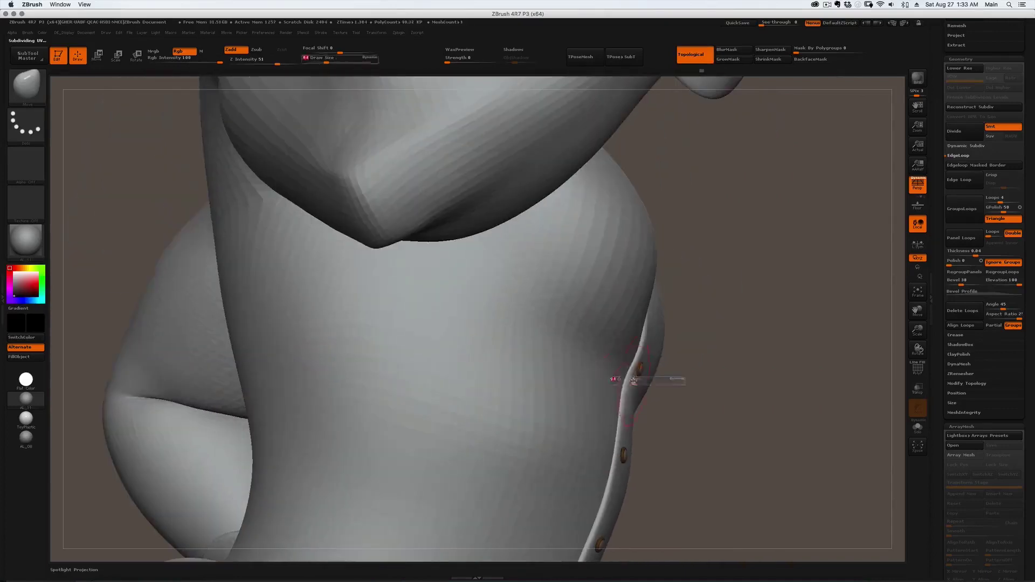
left_click_drag(634, 382, 628, 381)
right_click_drag(635, 366, 623, 389)
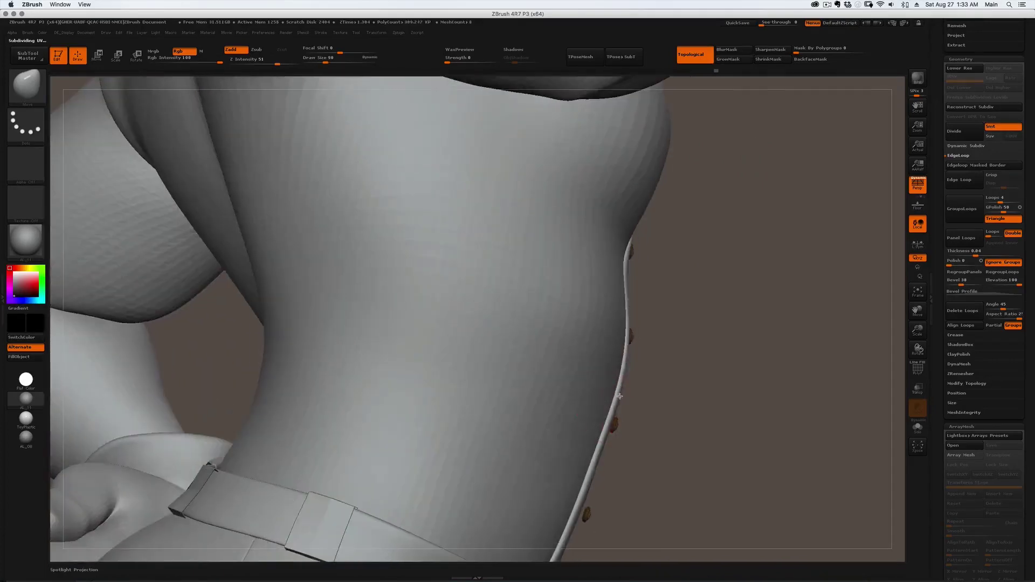
mouse_move(620, 396)
right_mouse_down()
mouse_move(606, 420)
mouse_move(595, 349)
mouse_move(560, 461)
mouse_move(563, 434)
mouse_move(549, 416)
mouse_move(596, 383)
mouse_move(619, 348)
mouse_move(536, 375)
mouse_move(503, 270)
mouse_move(469, 276)
mouse_move(480, 249)
mouse_move(467, 292)
mouse_move(481, 289)
mouse_move(473, 323)
mouse_move(527, 412)
mouse_move(542, 326)
right_mouse_up()
key("s")
left_click_drag(542, 326, 545, 326)
mouse_move(544, 327)
right_mouse_down()
mouse_move(522, 312)
mouse_move(538, 326)
mouse_move(625, 324)
right_mouse_up()
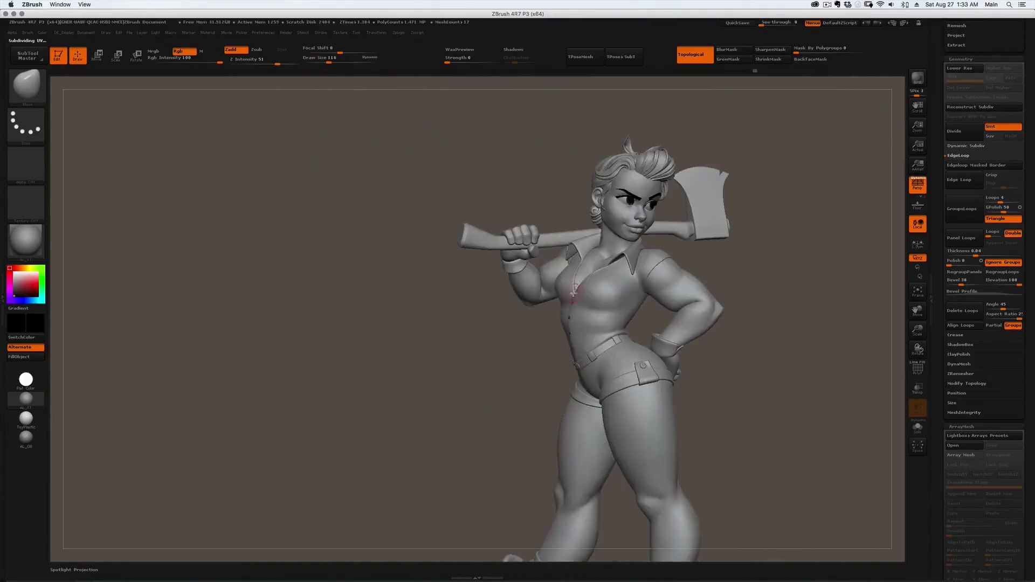
Isolate the shirt and display its polygroup wireframe at the lowest subdivision level.
key("shift+f")
right_click_drag(594, 291, 615, 313)
key("shift+d")
key("alt+shift+s")
right_click_drag(615, 313, 639, 304)
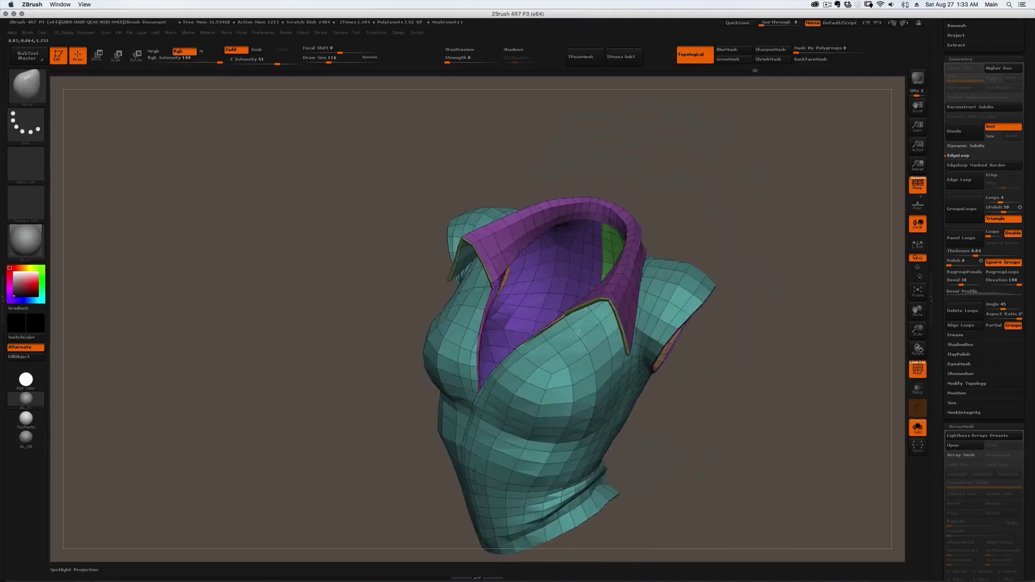
right_click_drag(578, 333, 597, 311)
mouse_move(505, 292)
right_mouse_down()
mouse_move(571, 289)
mouse_move(516, 298)
right_mouse_up()
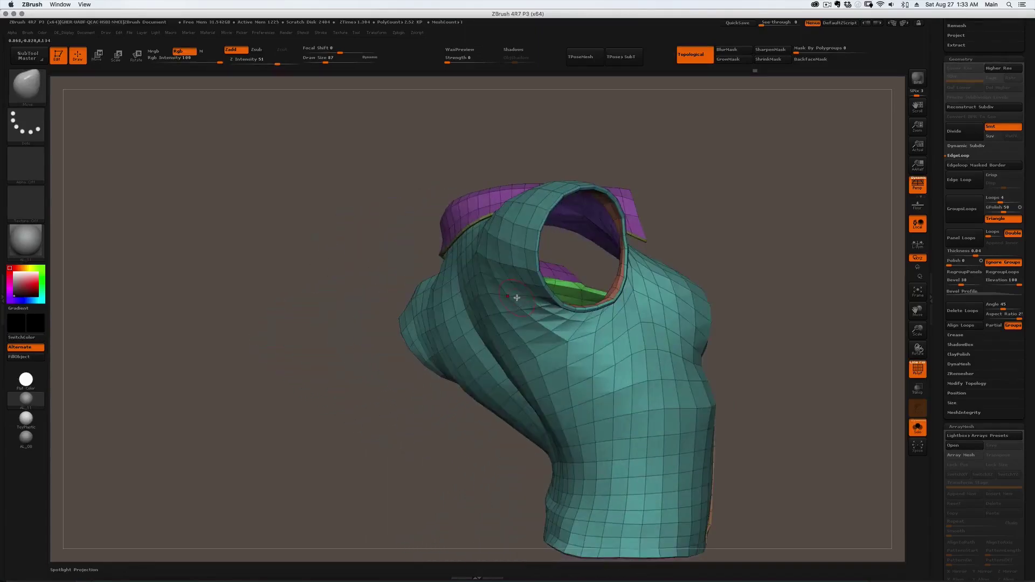
right_click_drag(607, 335, 447, 345)
Hide the shirt's inner polygroups at the neckline and inside the first sleeve opening.
mouse_move(614, 265)
right_mouse_down("ctrl")
mouse_move(630, 288)
mouse_move(545, 286)
mouse_move(636, 241)
mouse_move(701, 252)
right_mouse_up("ctrl")
left_click(582, 269, "ctrl+shift")
left_click(629, 244, "ctrl+shift")
left_click(666, 252, "ctrl+shift")
mouse_move(620, 253)
right_mouse_down()
mouse_move(651, 257)
mouse_move(478, 398)
mouse_move(458, 378)
right_mouse_up()
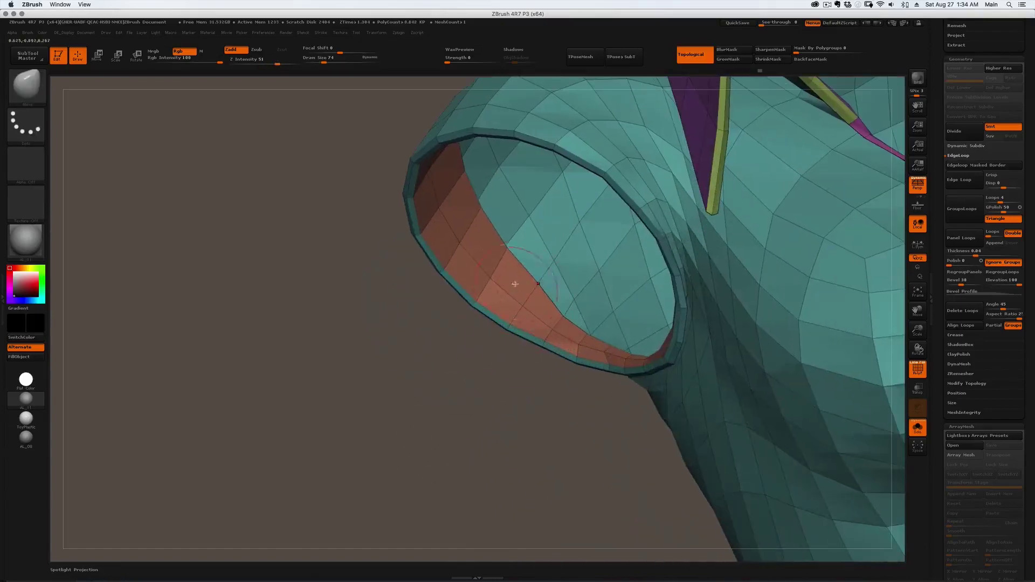
left_click(514, 283, "ctrl+shift")
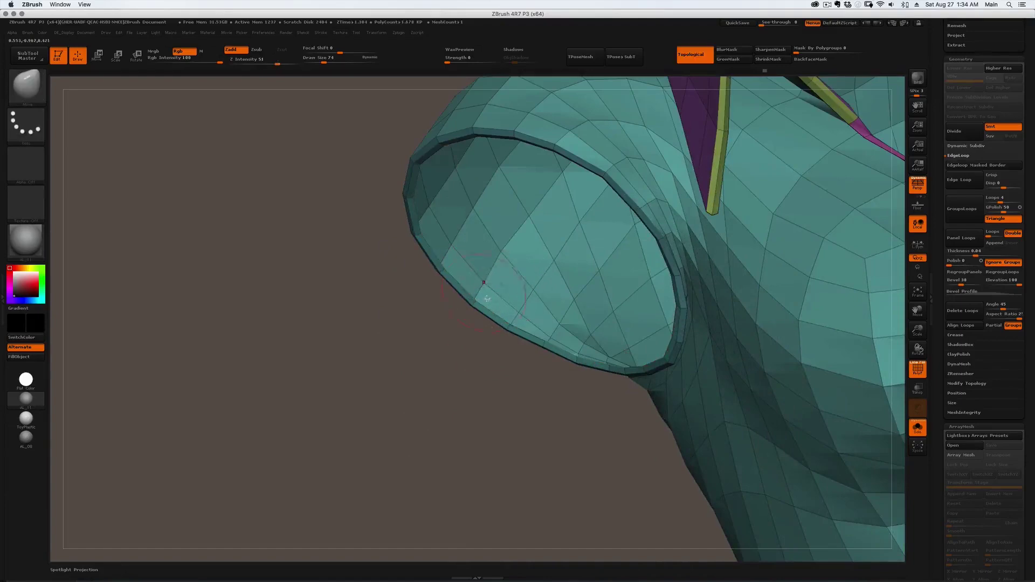
Hide the inner lining polygroup at the opposite sleeve opening of the shirt.
right_click_drag(488, 303, 624, 332)
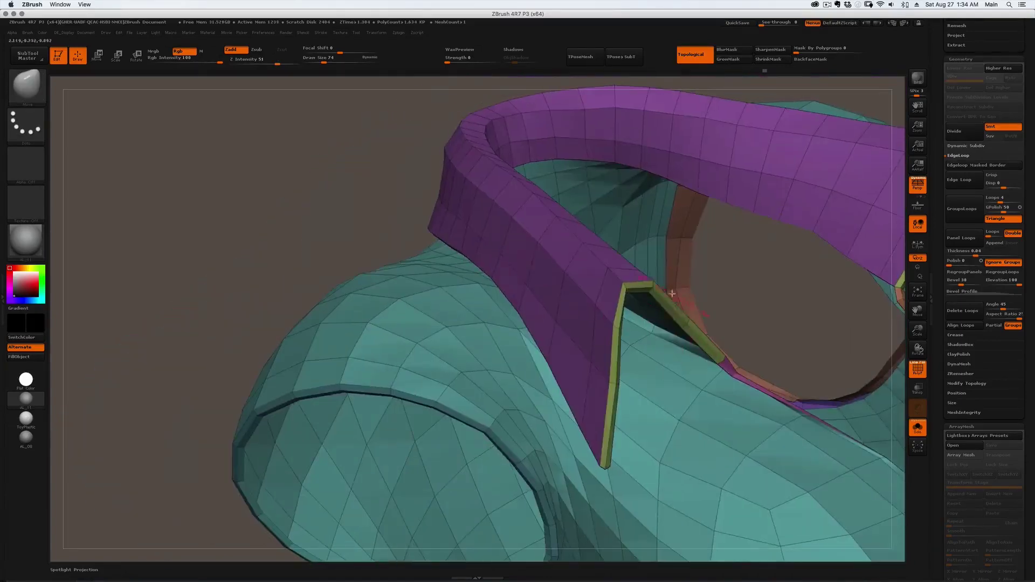
key("ctrl+shift")
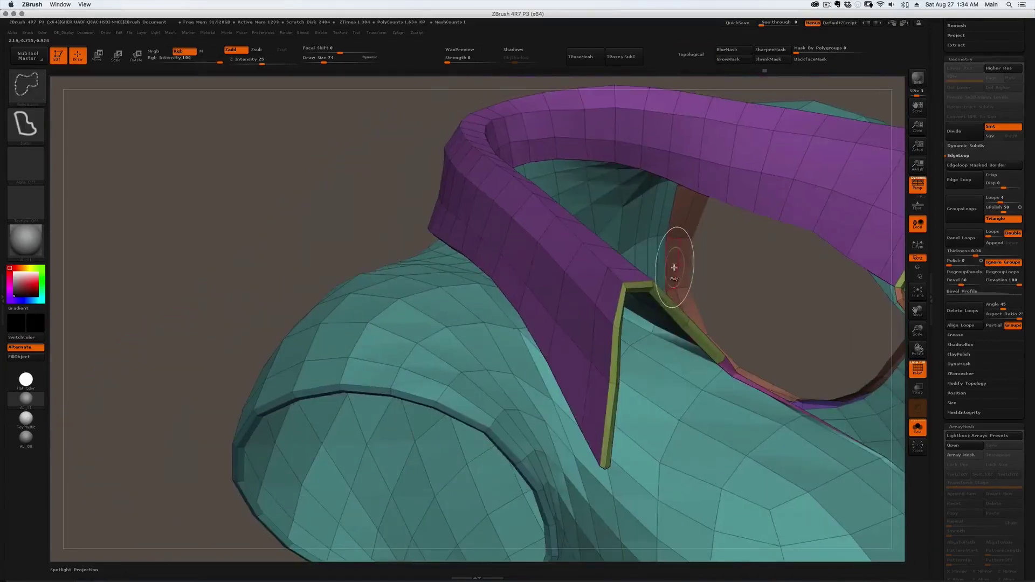
left_click(673, 266, "ctrl+shift")
mouse_move(673, 266)
right_mouse_down("ctrl")
mouse_move(596, 282)
mouse_move(617, 273)
mouse_move(632, 295)
mouse_move(523, 298)
mouse_move(597, 277)
mouse_move(540, 253)
right_mouse_up("ctrl")
left_click(464, 233, "ctrl+shift")
Turn off the wireframe display and bring the rest of the character back into view.
right_click_drag(464, 232, 485, 302)
key("shift+f")
key("alt+shift+s")
right_click_drag(486, 302, 458, 305, "ctrl")
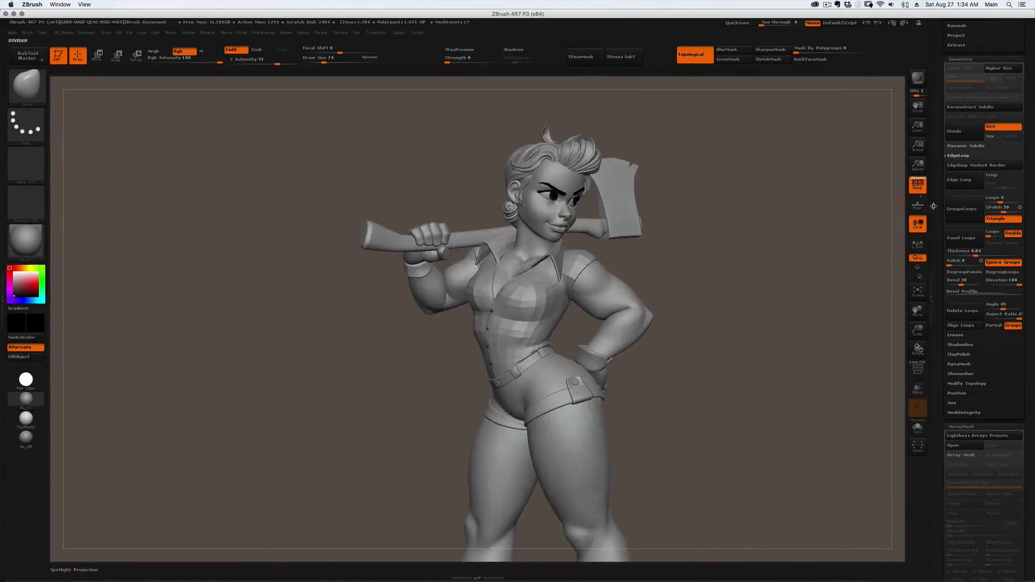
Save the tool as jane_058.ztl in the Week_07 folder.
scroll(965, 269, "up", 10)
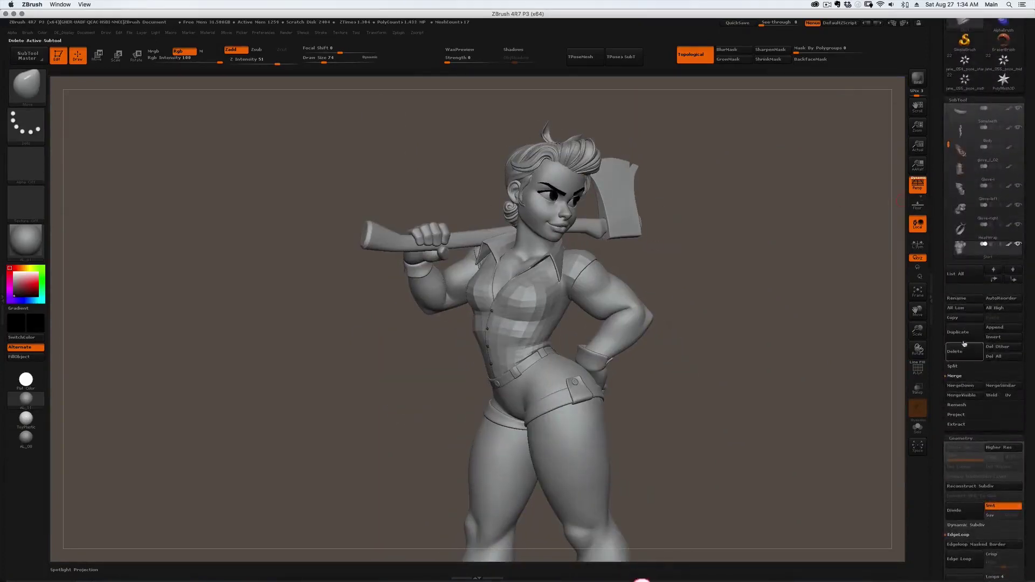
scroll(952, 187, "down", 3)
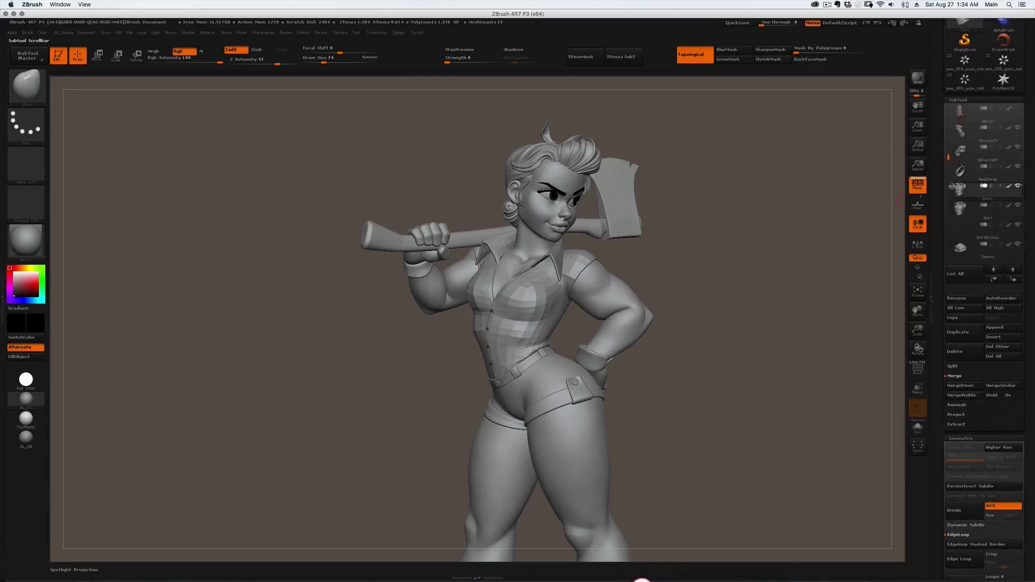
scroll(957, 161, "up", 5)
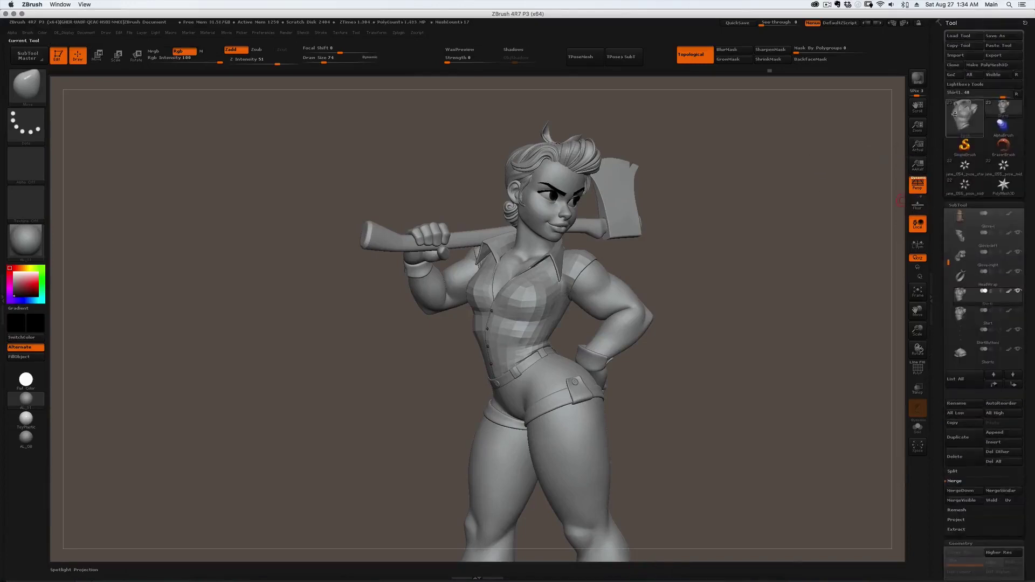
left_click(1006, 35)
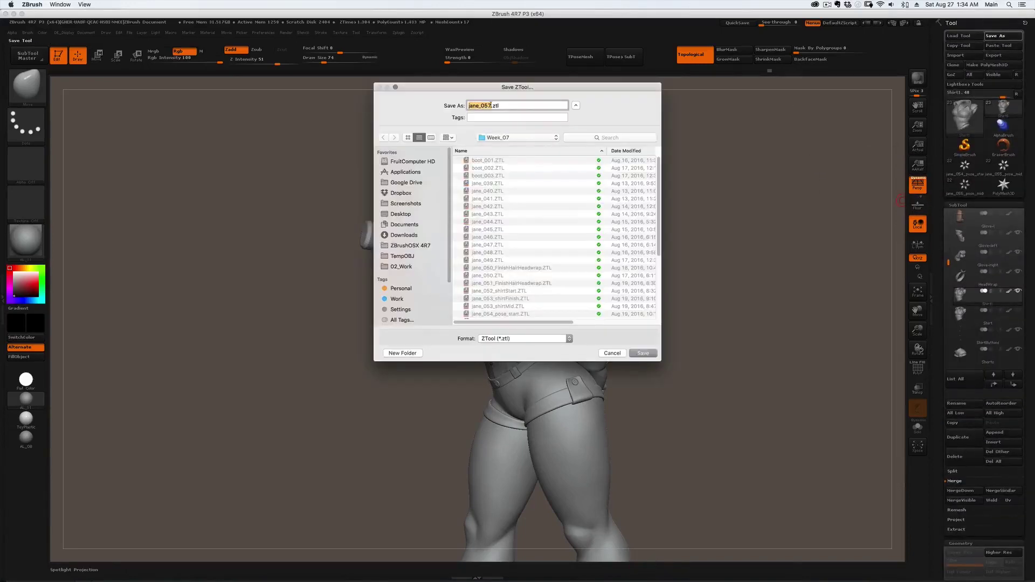
type("8")
key("Return")
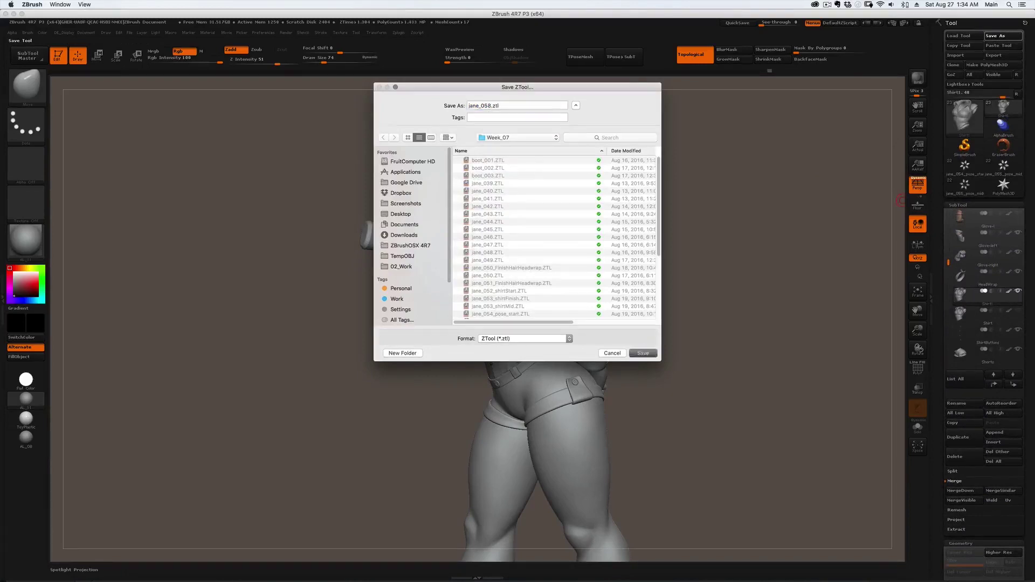
Raise the subdivision of the shirt mesh by two divide operations.
left_click_drag(639, 320, 642, 316)
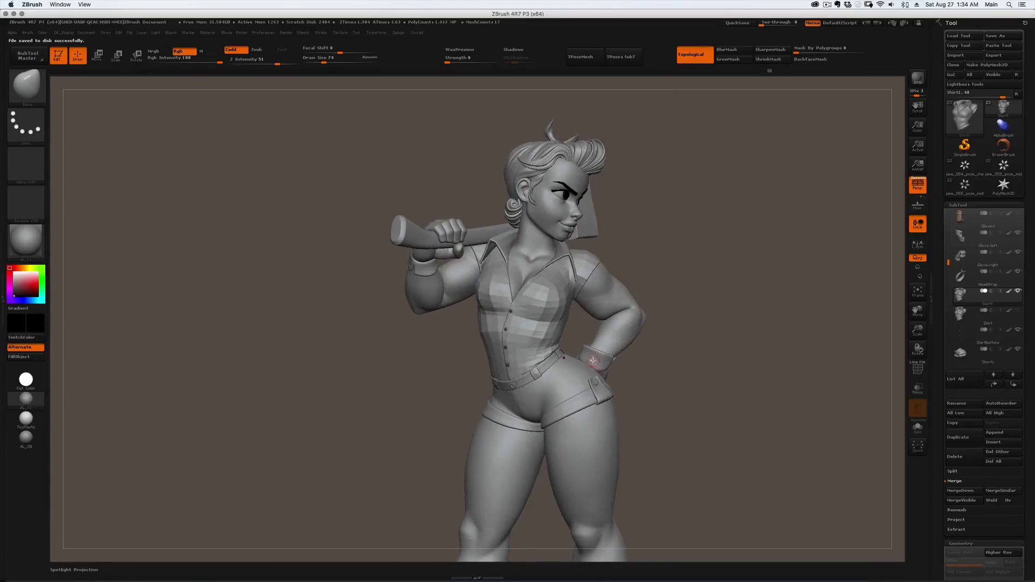
key("ctrl+d")
key("ctrl+d")
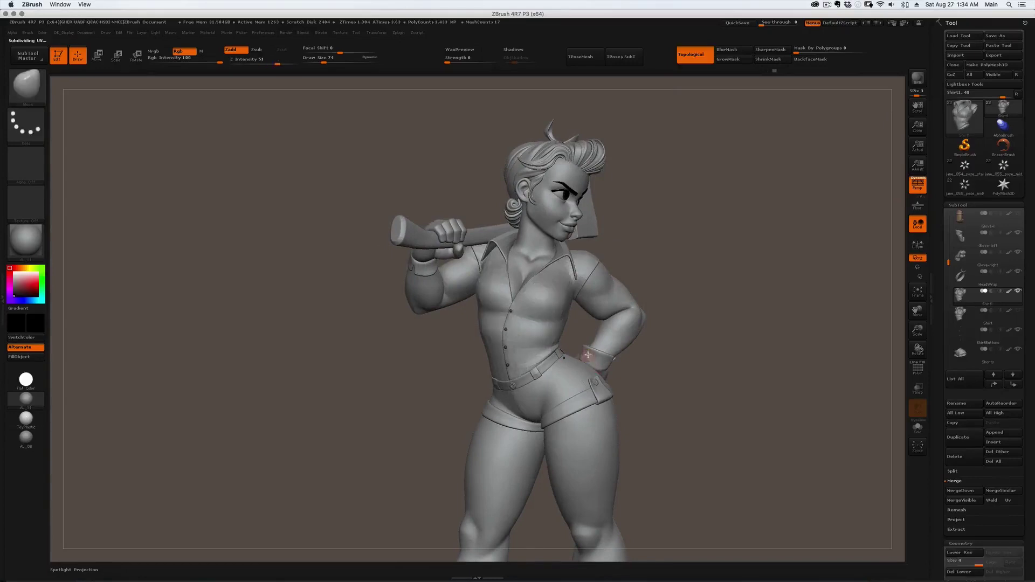
right_click_drag(559, 361, 484, 196, "alt")
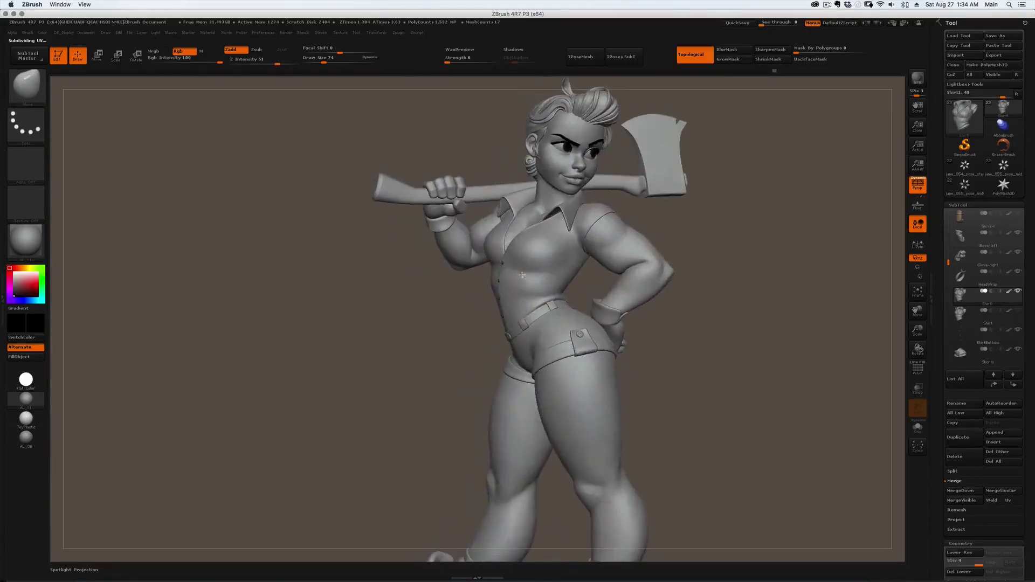
Select the Standard brush, enable its backface masking, and open the brush's auto masking settings.
right_click_drag(523, 275, 543, 294)
key("b")
key("s")
key("t")
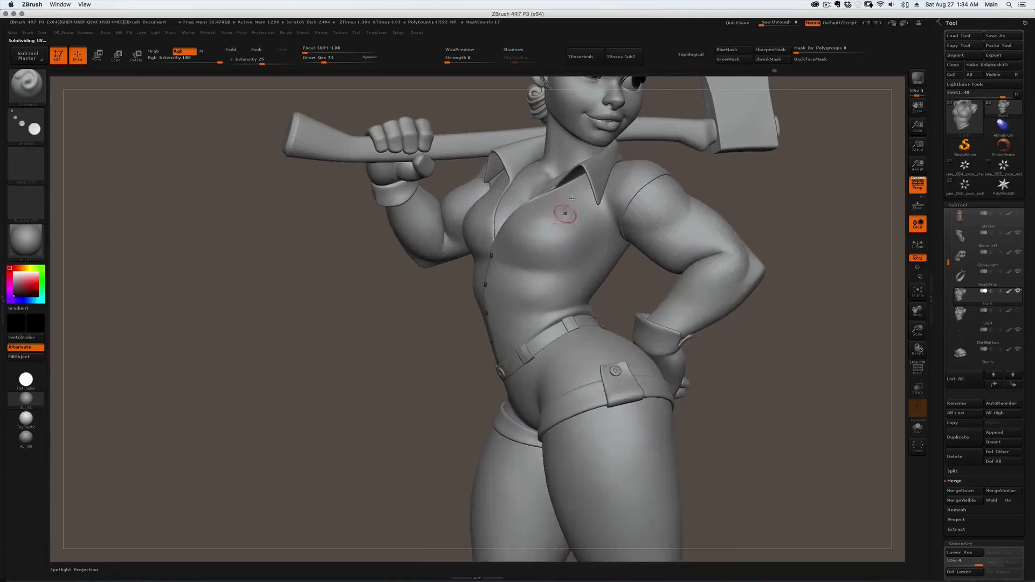
left_click(796, 61)
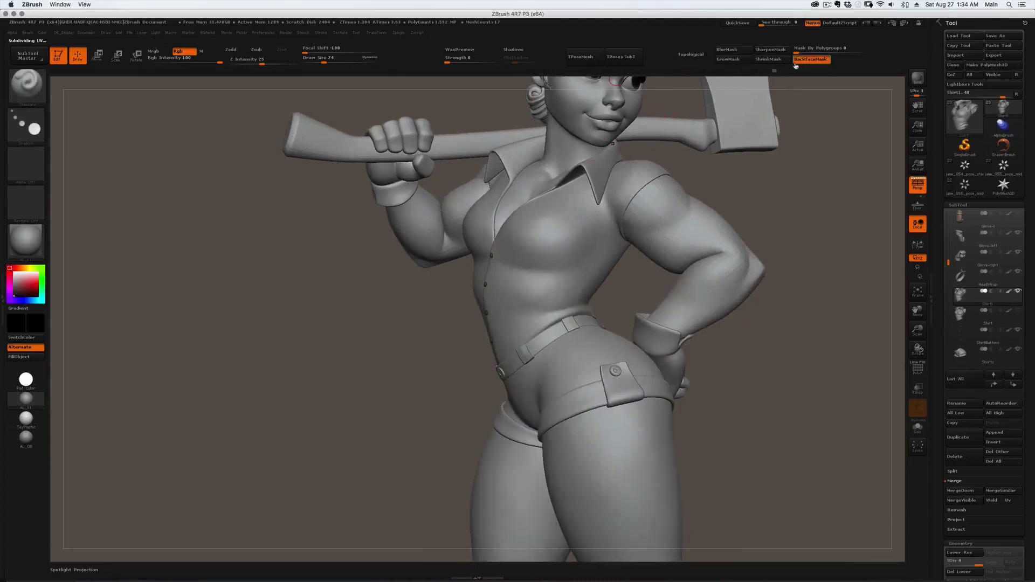
left_click(28, 34)
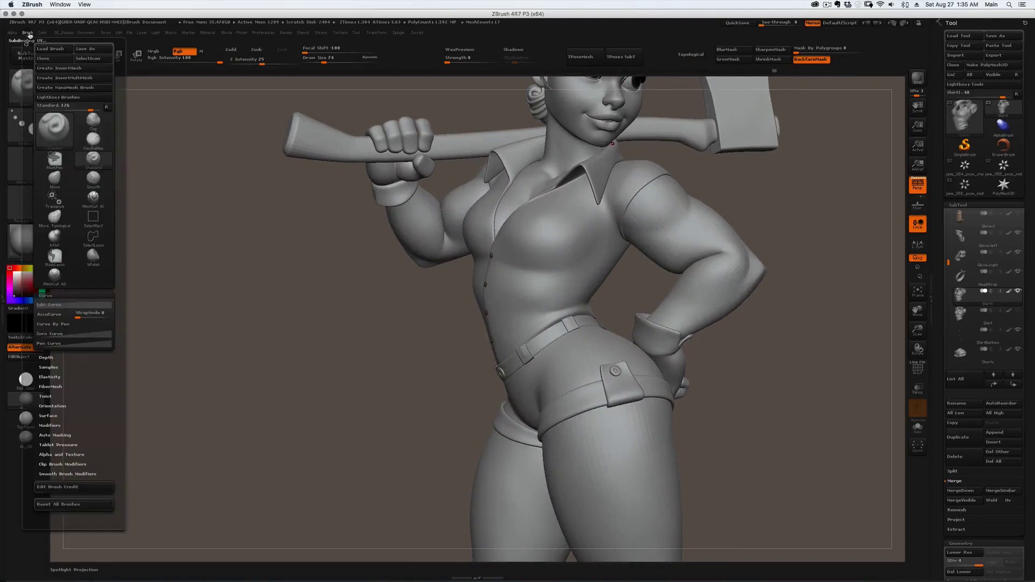
left_click(57, 435)
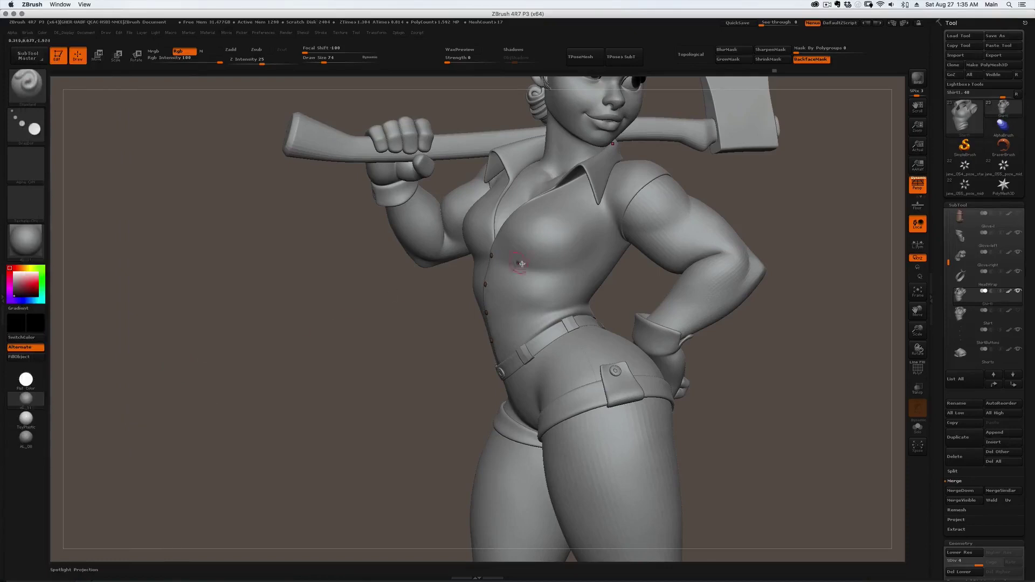
Set the Standard brush to Zadd without RGB and with a Dots stroke, then test it on the shirt's waist.
right_click_drag(559, 261, 553, 280)
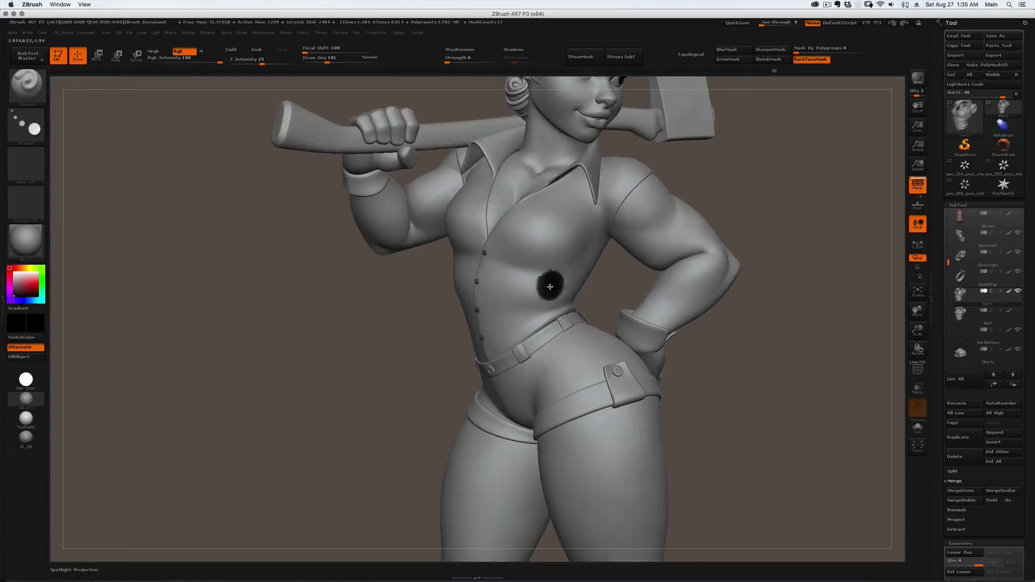
left_click(181, 53)
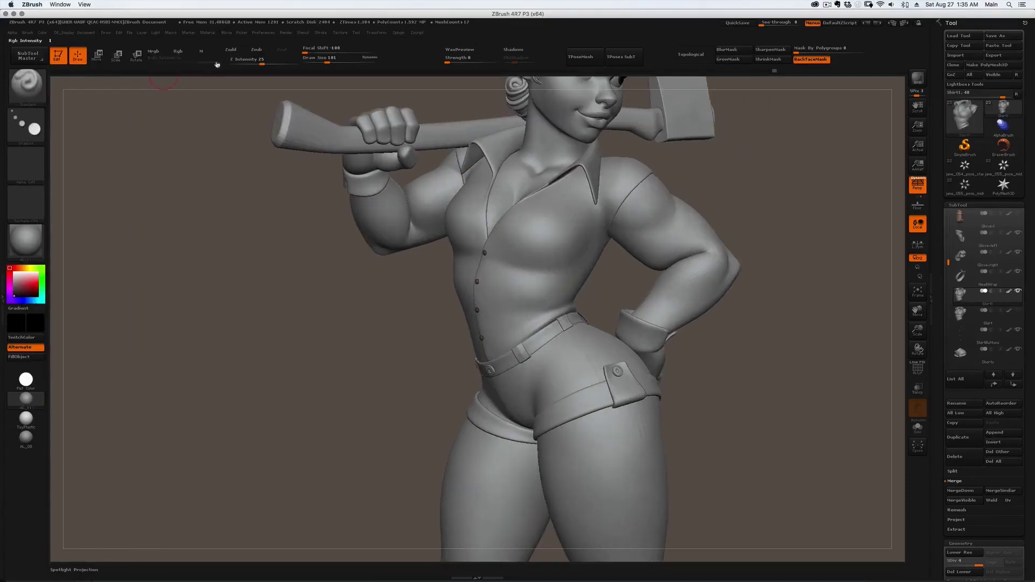
key("Return")
left_click(26, 125)
left_click(121, 133)
left_click_drag(556, 273, 522, 285)
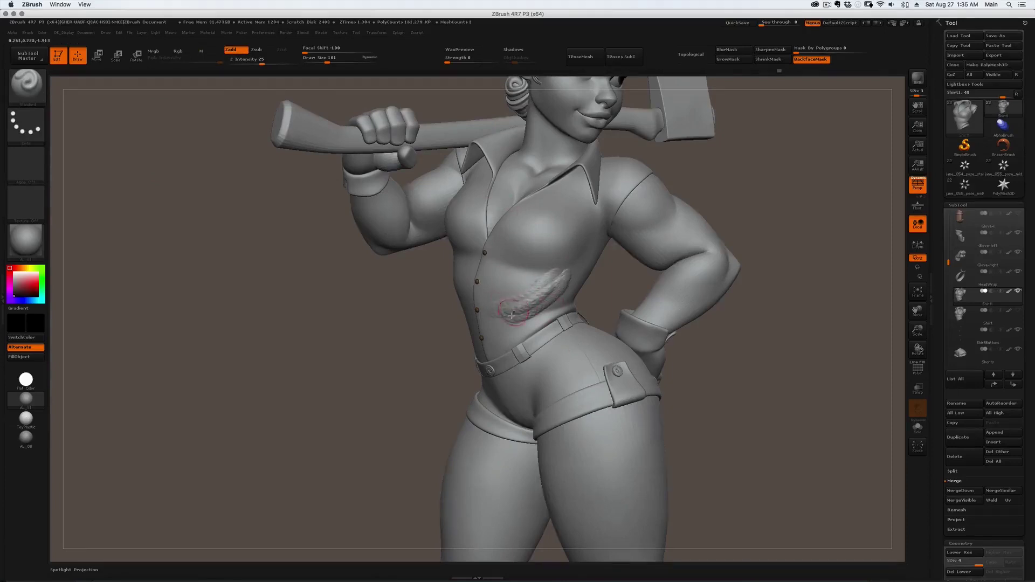
Inspect the isolated shirt inside and out, then set the brush's draw size to 67 and focal shift to 7.
right_click_drag(513, 314, 541, 385)
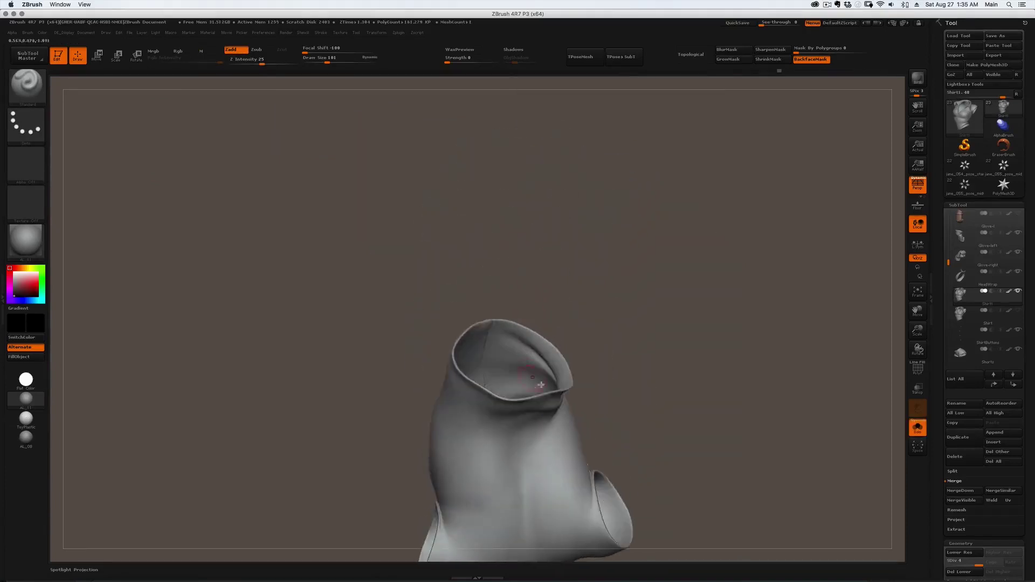
left_click_drag(541, 385, 511, 402)
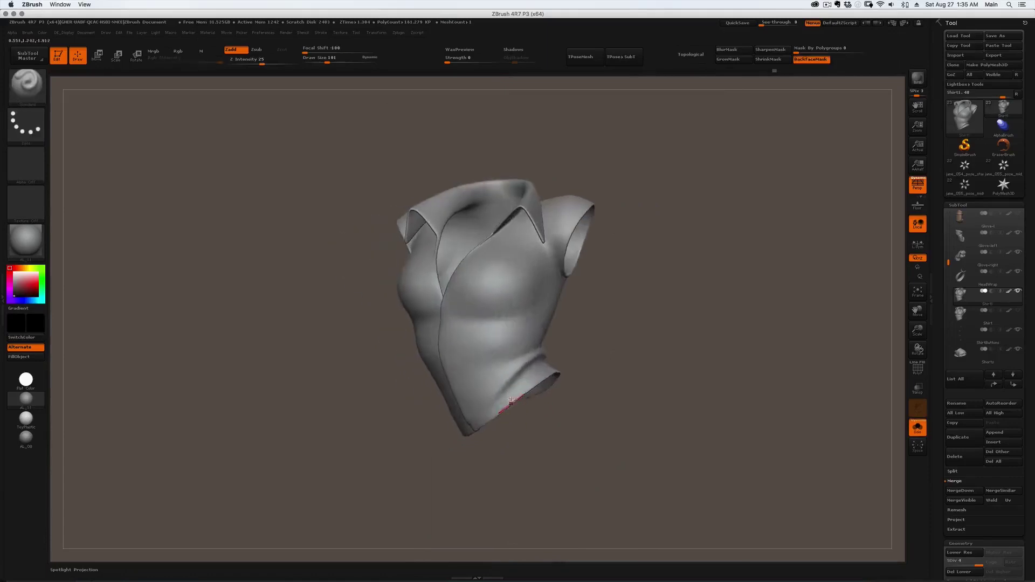
mouse_move(504, 364)
right_mouse_down()
mouse_move(513, 317)
mouse_move(508, 326)
right_mouse_up()
key("s")
left_click(509, 326)
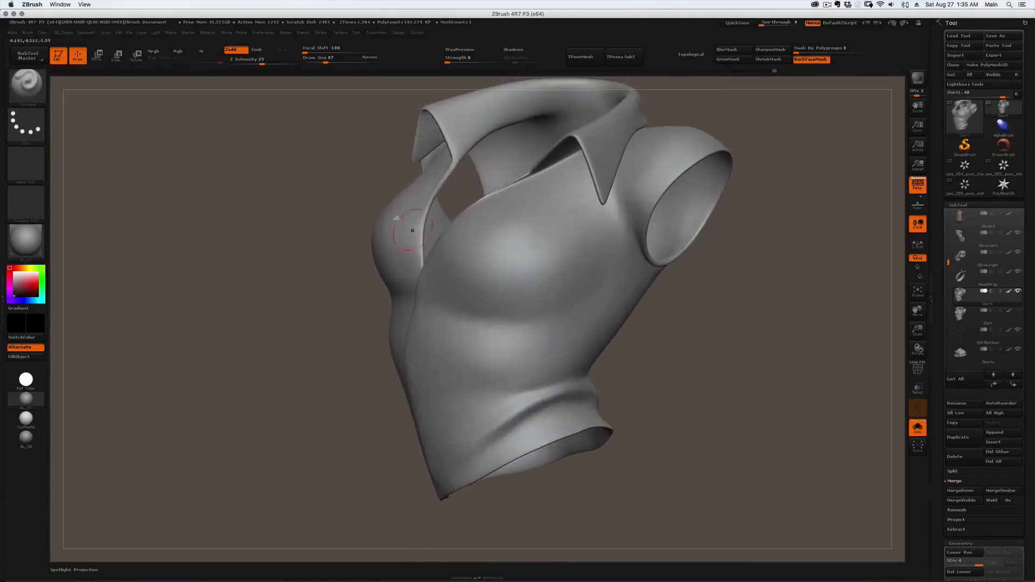
left_click_drag(307, 50, 344, 53)
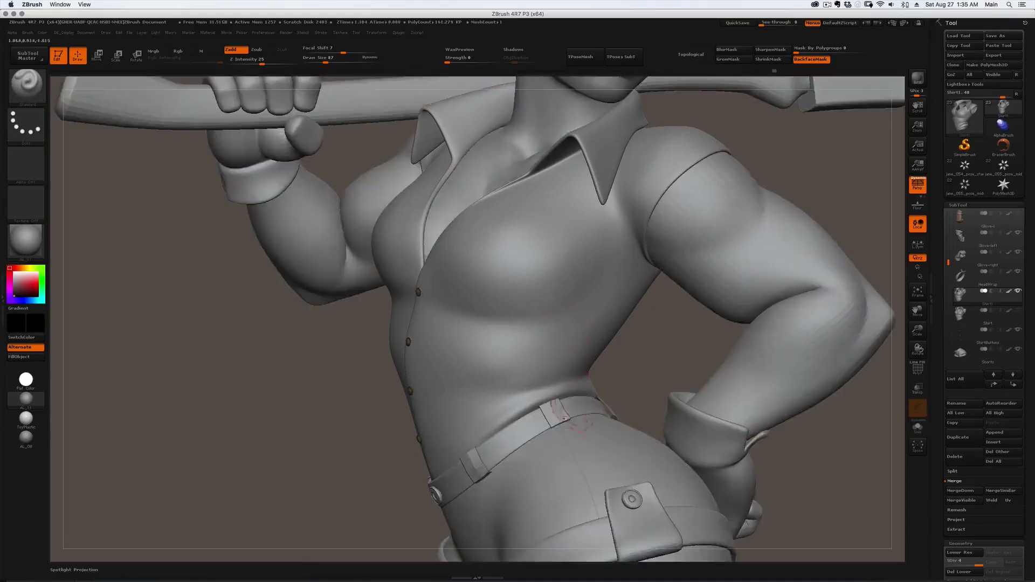
Sculpt and smooth diagonal fabric folds on the shirt just above the belt.
left_click_drag(573, 332, 596, 383)
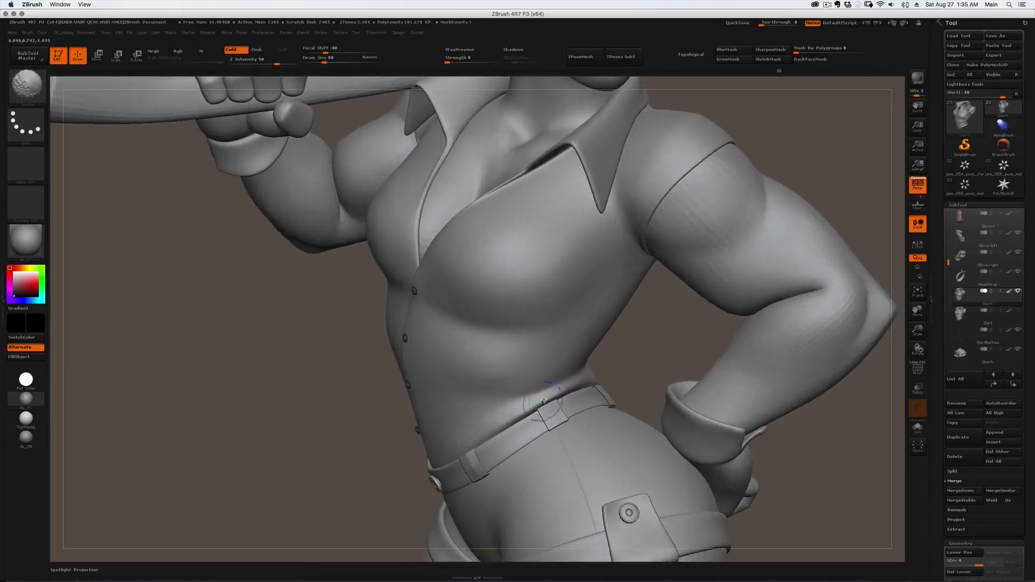
left_click_drag(516, 411, 556, 389)
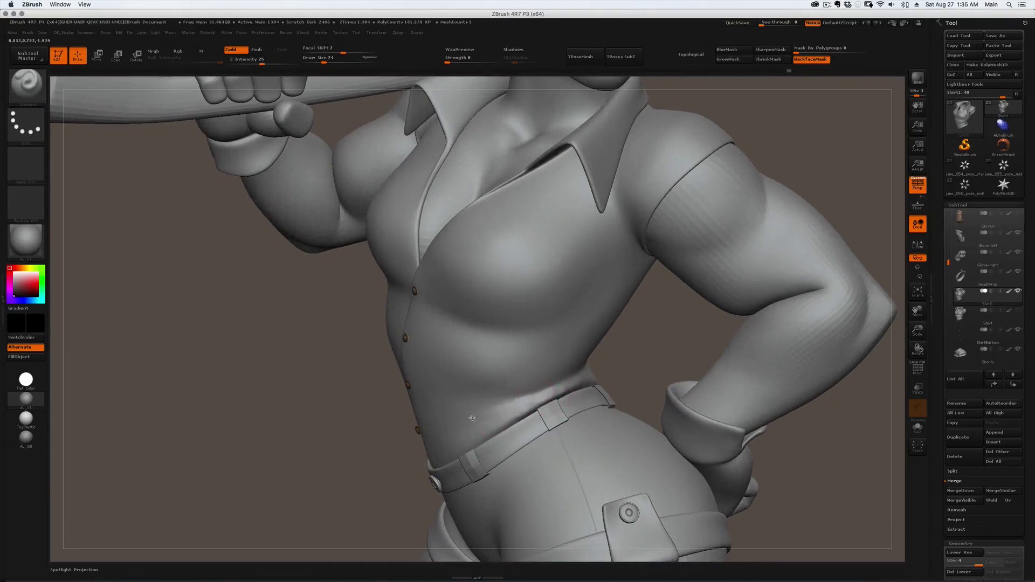
right_click_drag(465, 425, 510, 407)
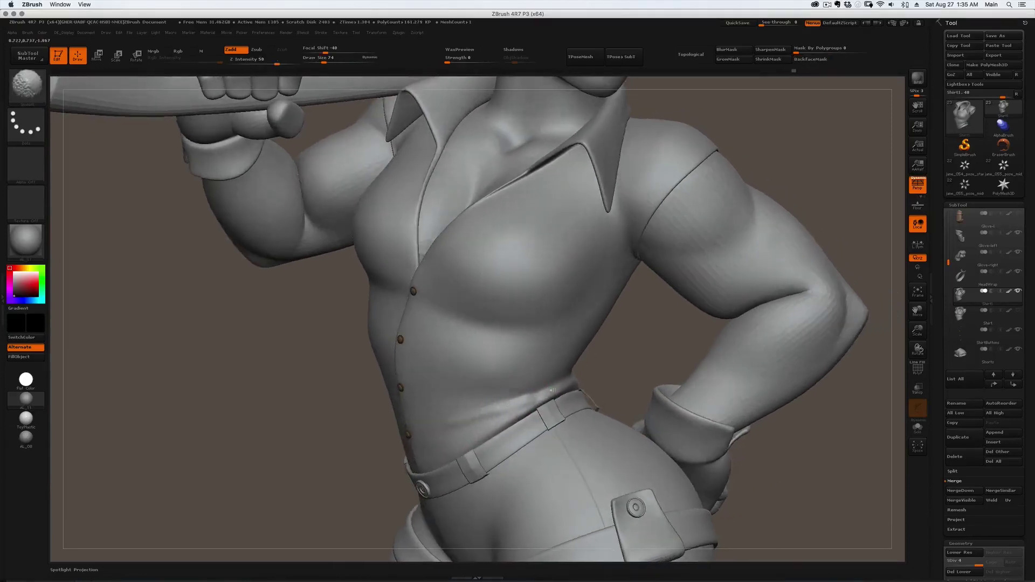
left_click_drag(524, 407, 449, 430)
Set the Standard brush's focal shift to 5 and its Z intensity to 9 for subtler folds above the belt.
left_click(339, 50)
left_click_drag(338, 51, 343, 51)
left_click_drag(260, 62, 248, 62)
right_click_drag(572, 411, 532, 409)
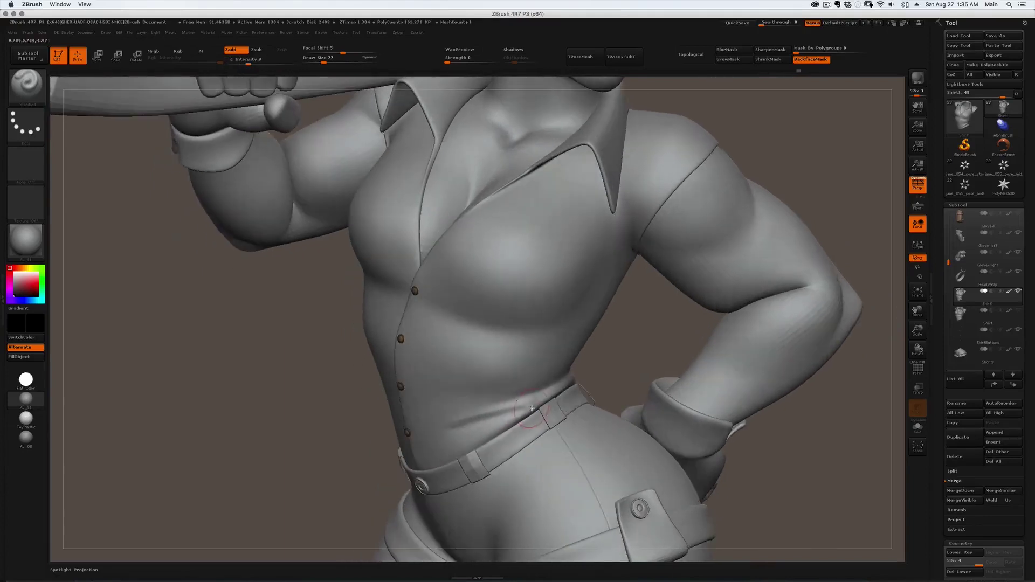
Add subtle diagonal fold strokes to the shirt's waist, between the front buttons and the side belt loop.
left_click_drag(462, 447, 506, 424)
left_click_drag(441, 456, 484, 427)
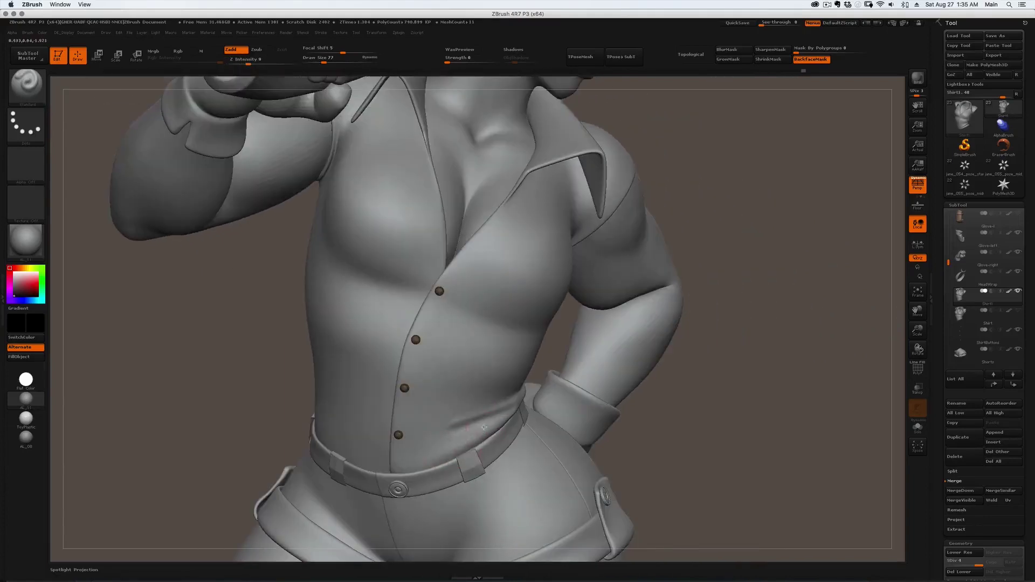
right_click_drag(395, 469, 432, 428)
Topologically mask the shirt's front panel beneath the buttoned edge, leaving the overlapping panel free, and return to sculpting.
key("w")
left_click_drag(375, 425, 399, 429, "ctrl")
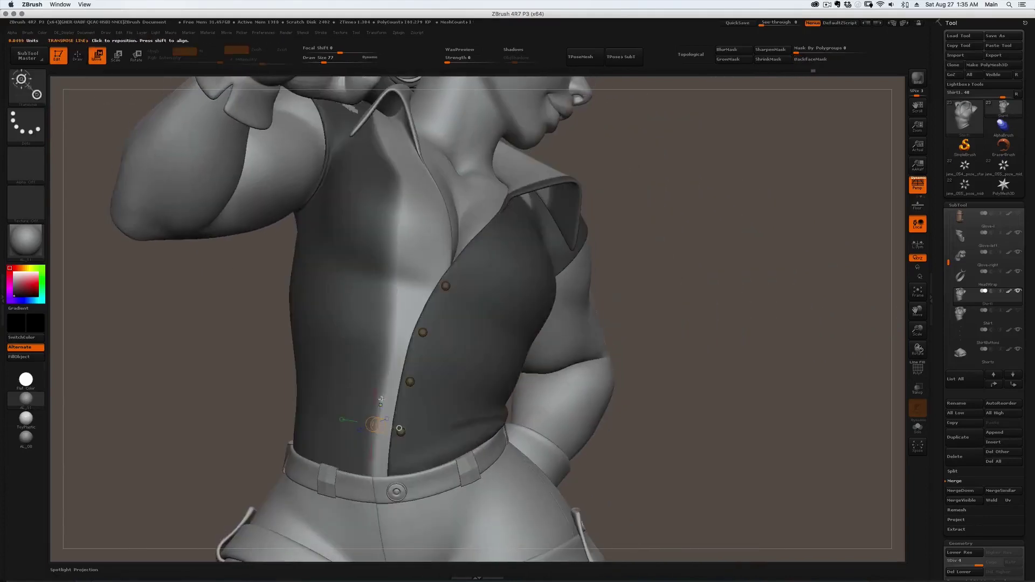
left_click(475, 303)
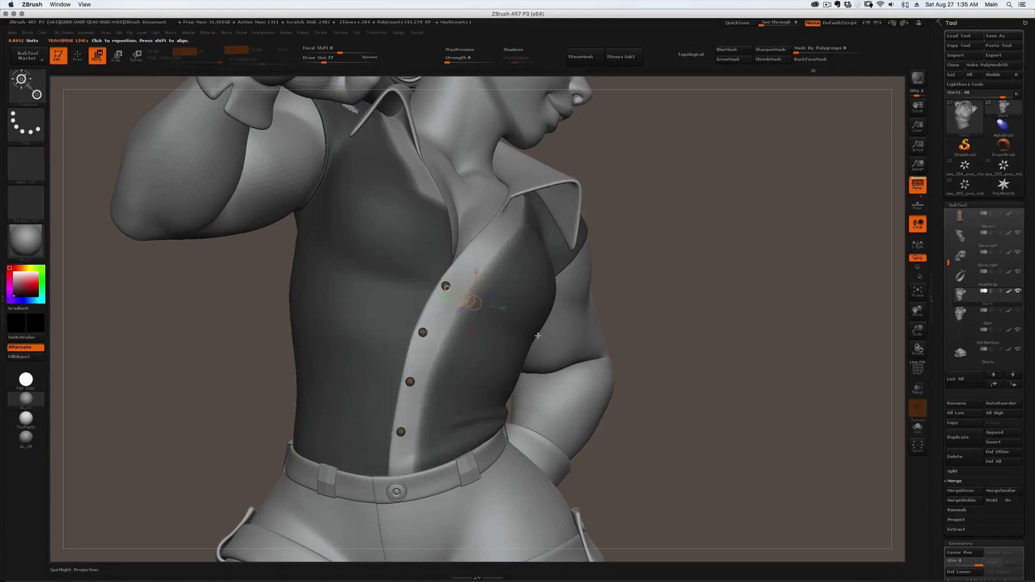
left_click(426, 227)
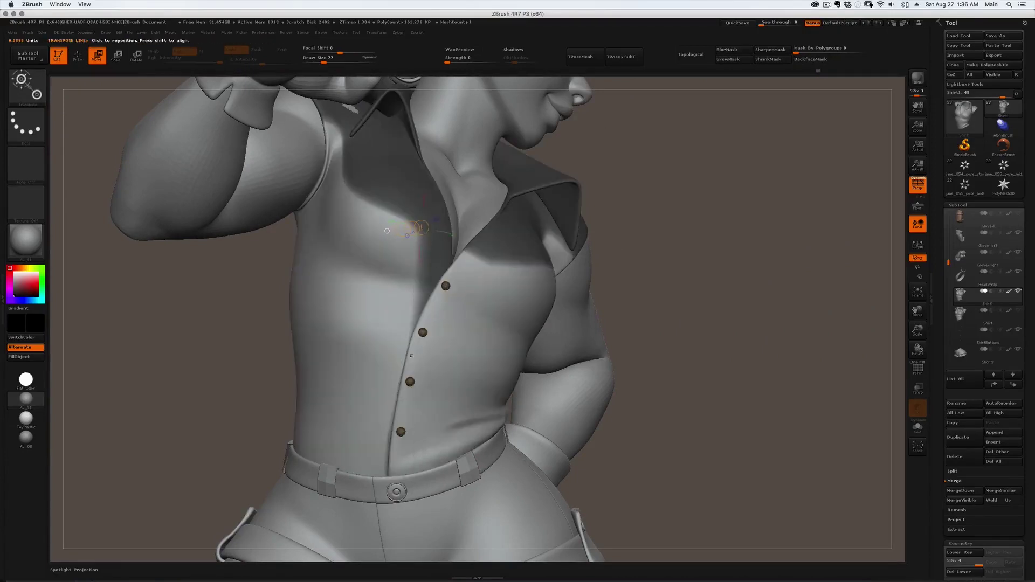
left_click(381, 321)
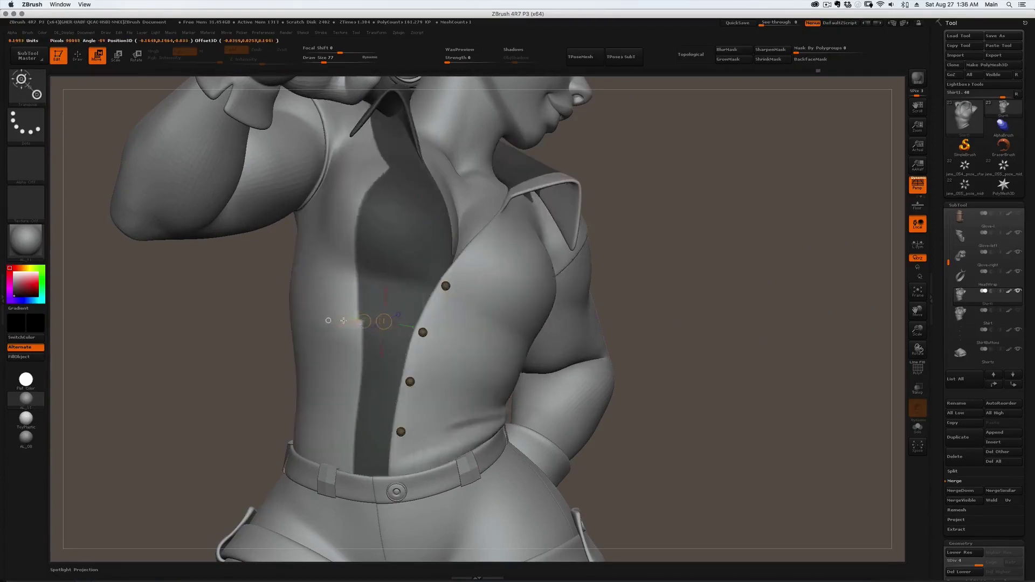
mouse_move(442, 368)
right_mouse_down()
mouse_move(377, 373)
mouse_move(440, 402)
mouse_move(372, 388)
mouse_move(410, 372)
mouse_move(487, 369)
mouse_move(488, 352)
right_mouse_up()
key("q")
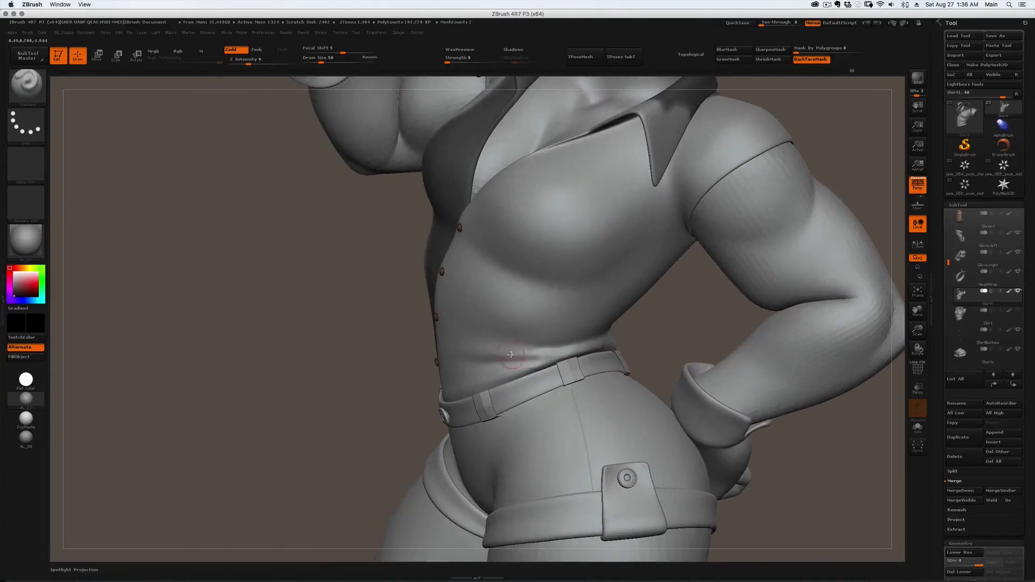
Sculpt and smooth the folds around the shirt's side waist above the belt, adjusting the brush size.
mouse_move(557, 349)
right_mouse_down()
mouse_move(567, 349)
mouse_move(552, 357)
mouse_move(570, 350)
right_mouse_up()
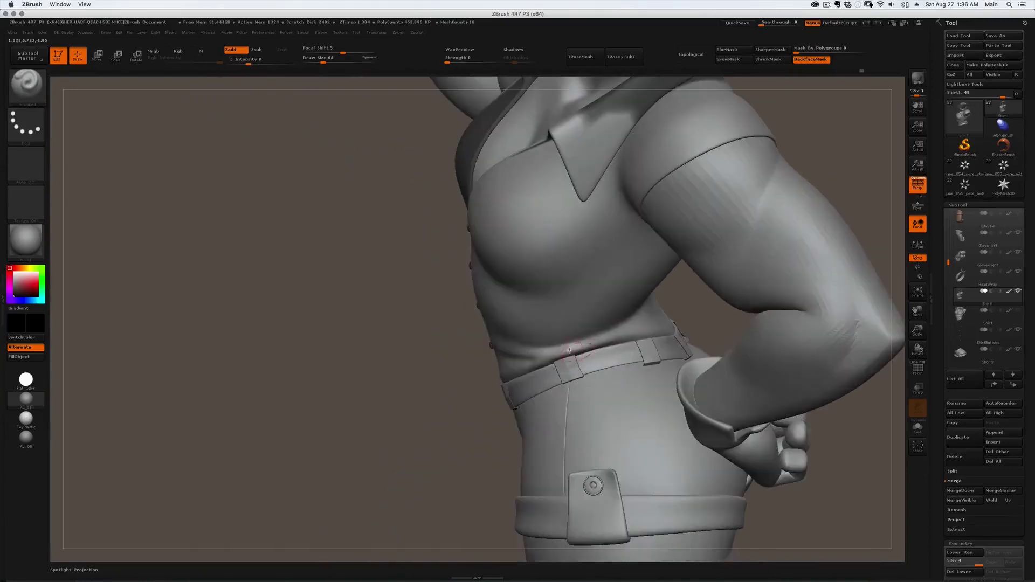
key("shift")
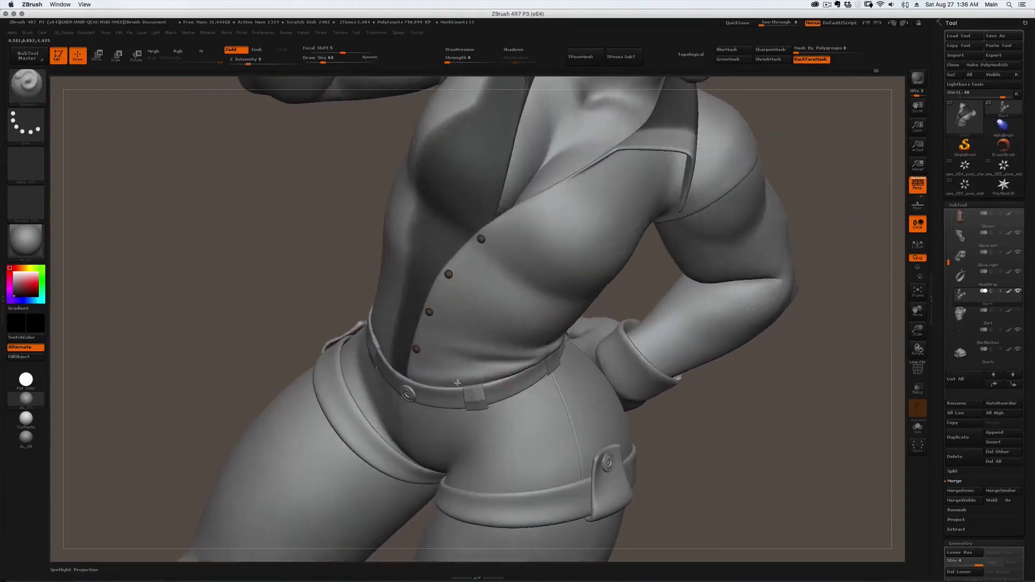
key("s")
left_click_drag(491, 373, 489, 373)
key("shift")
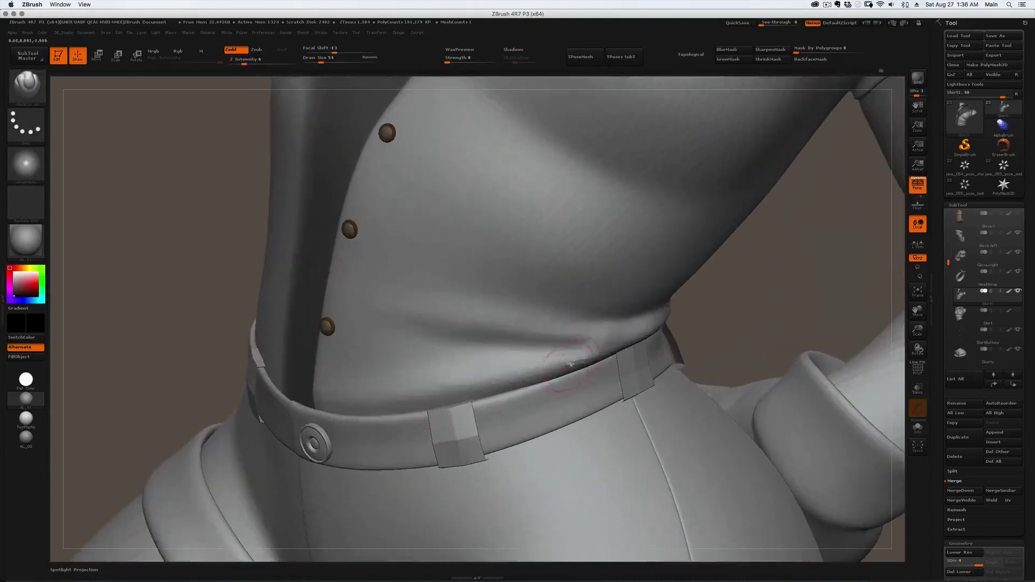
Deepen the waist folds with a larger brush and smooth them along the belt line.
key("bracketright")
right_click_drag(410, 396, 441, 390)
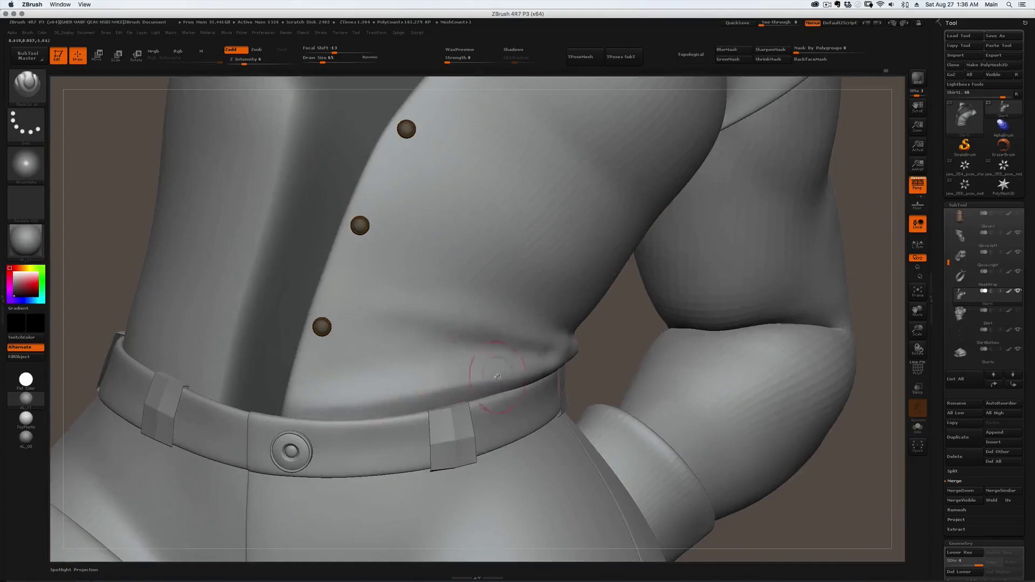
right_click_drag(497, 377, 469, 388)
left_click_drag(470, 389, 495, 387, "shift")
right_click_drag(534, 375, 494, 372)
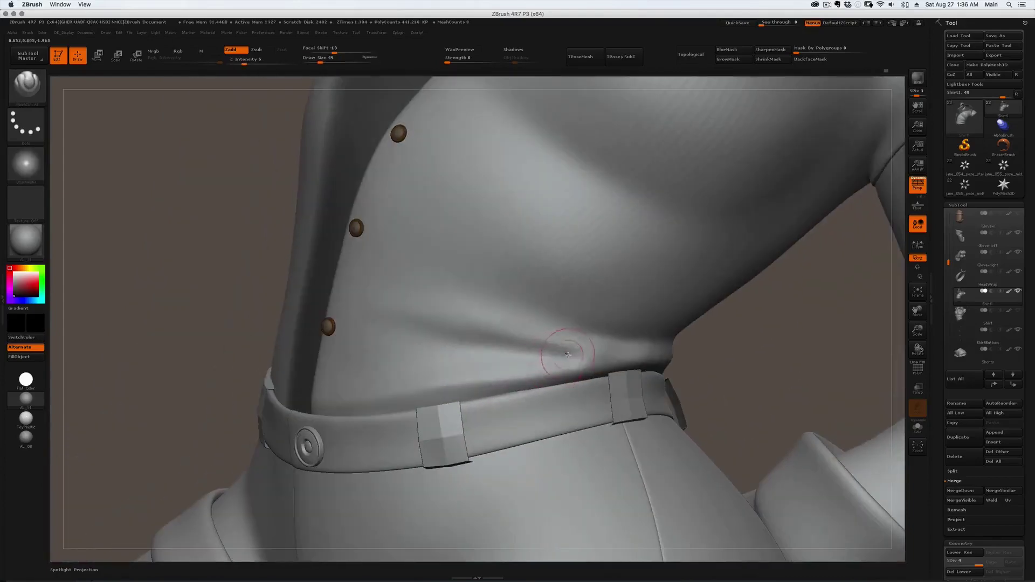
mouse_move(624, 339)
right_mouse_down()
mouse_move(582, 335)
mouse_move(596, 374)
right_mouse_up()
Switch to the Inflate brush with BackfaceMask on and puff up the shirt fold above the side belt loop.
key("b")
key("i")
key("n")
right_click_drag(747, 142, 673, 148, "alt")
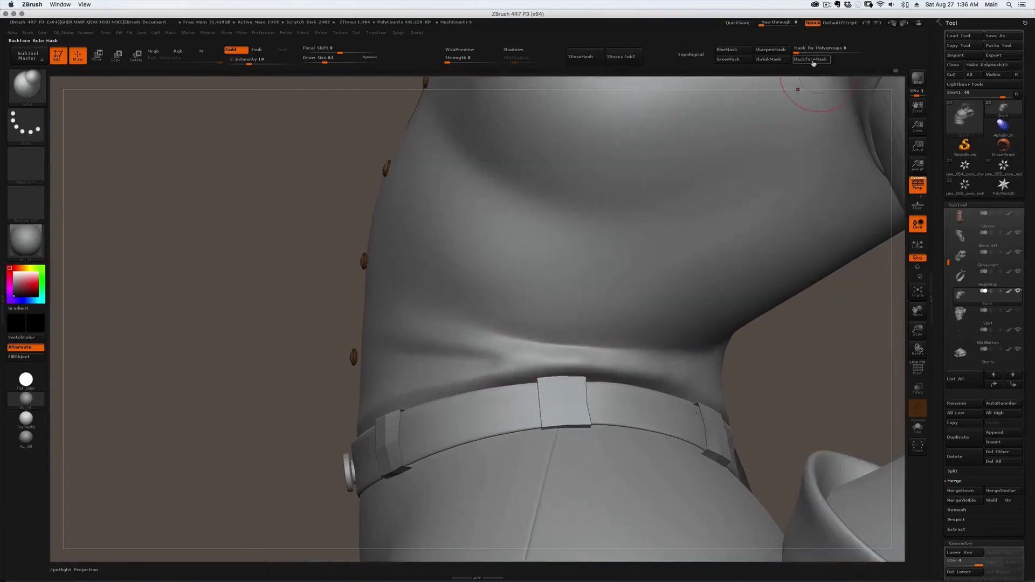
key("shift+alt+s")
right_click_drag(592, 343, 593, 280)
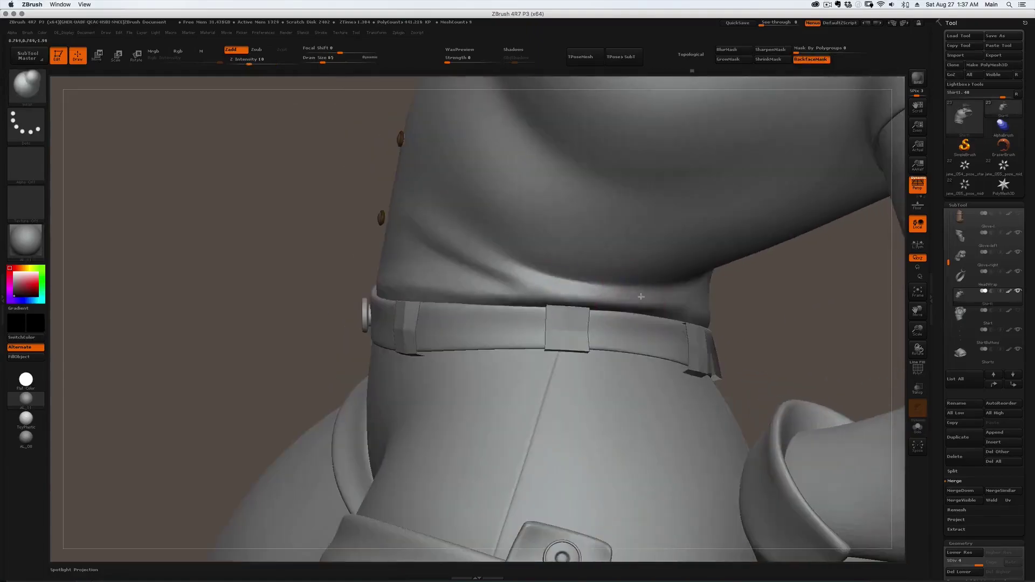
mouse_move(641, 297)
right_mouse_down()
mouse_move(775, 326)
mouse_move(684, 319)
right_mouse_up()
Sculpt curved fabric folds under the bust and toward the armpit on the bent-arm side.
key("s")
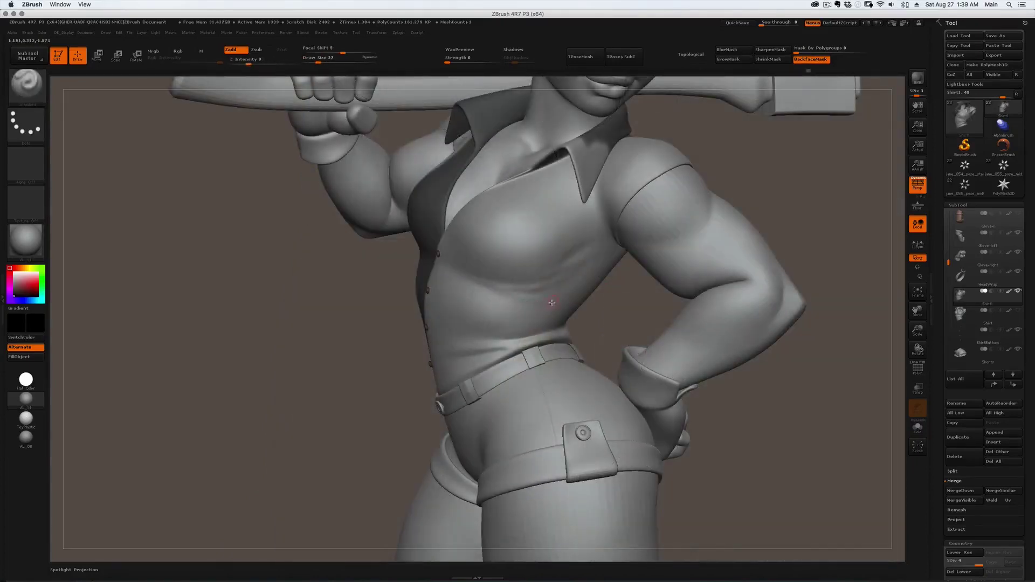
mouse_move(558, 300)
right_mouse_down()
mouse_move(535, 300)
mouse_move(548, 285)
mouse_move(534, 286)
mouse_move(564, 281)
right_mouse_up()
key("2")
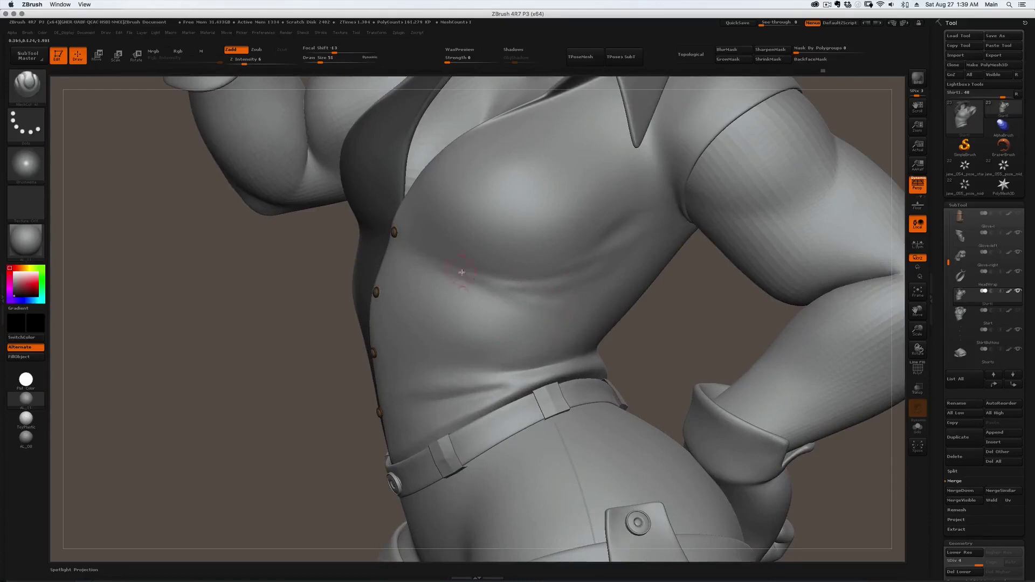
right_click_drag(564, 289, 556, 278)
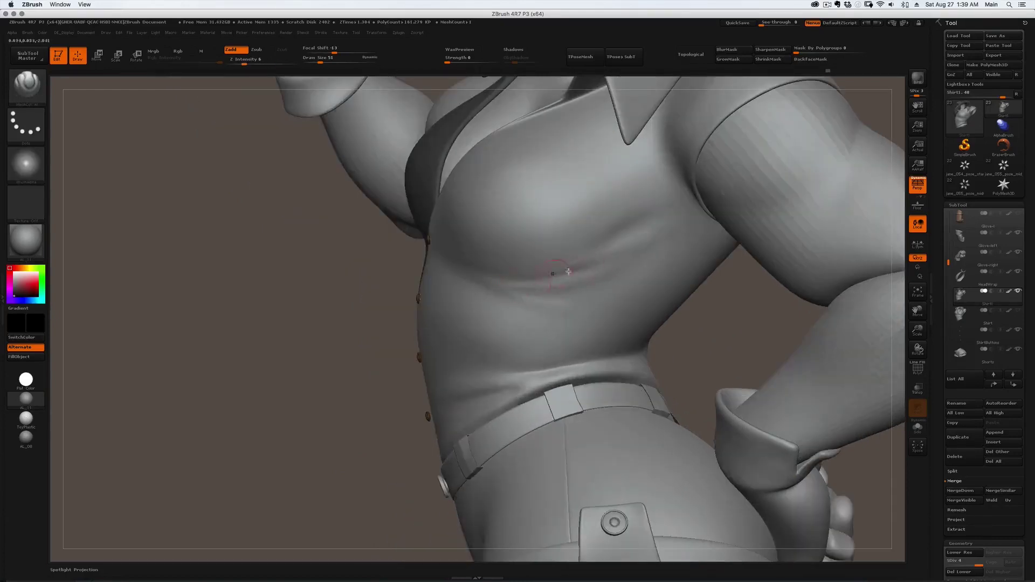
mouse_move(587, 270)
right_mouse_down("ctrl")
mouse_move(623, 247)
mouse_move(593, 250)
right_mouse_up("ctrl")
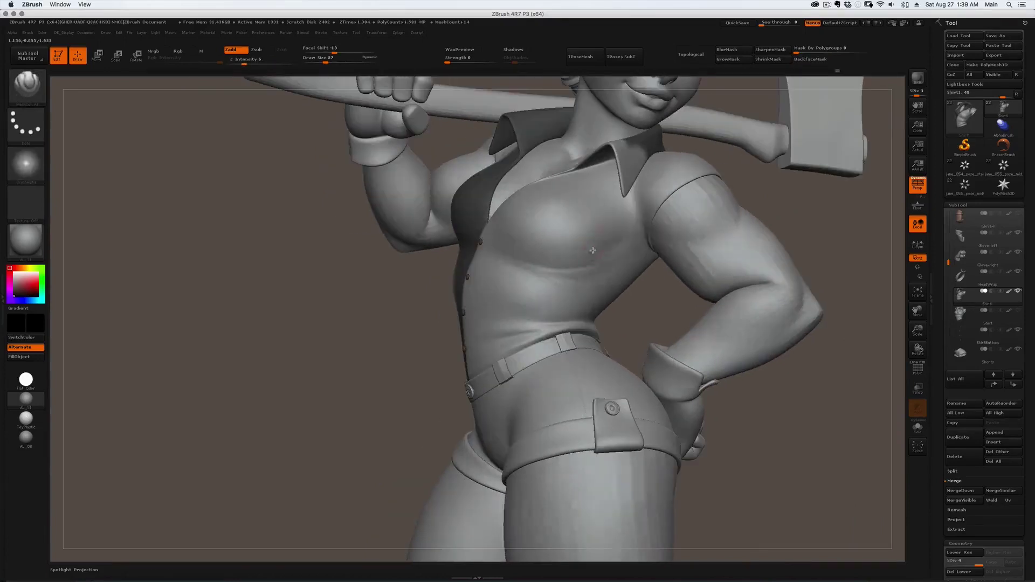
Smooth the new folds under the bust and along the shirt's side with an enlarged brush.
key("2")
key("shift")
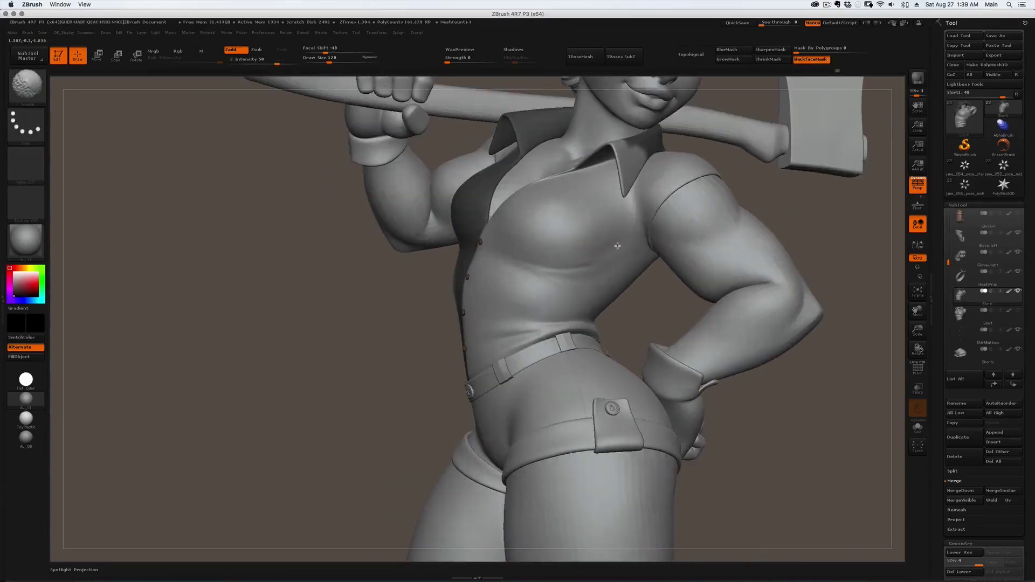
left_click_drag(605, 241, 600, 265, "shift")
mouse_move(603, 262)
right_mouse_down("ctrl")
mouse_move(533, 370)
mouse_move(562, 289)
mouse_move(598, 291)
mouse_move(636, 222)
mouse_move(588, 226)
mouse_move(620, 231)
right_mouse_up("ctrl")
mouse_move(621, 232)
right_mouse_down("ctrl")
mouse_move(617, 306)
mouse_move(642, 303)
right_mouse_up("ctrl")
key("bracketright")
key("shift")
left_click_drag(605, 300, 558, 294, "shift")
mouse_move(558, 294)
right_mouse_down()
mouse_move(598, 298)
mouse_move(557, 278)
mouse_move(492, 317)
right_mouse_up()
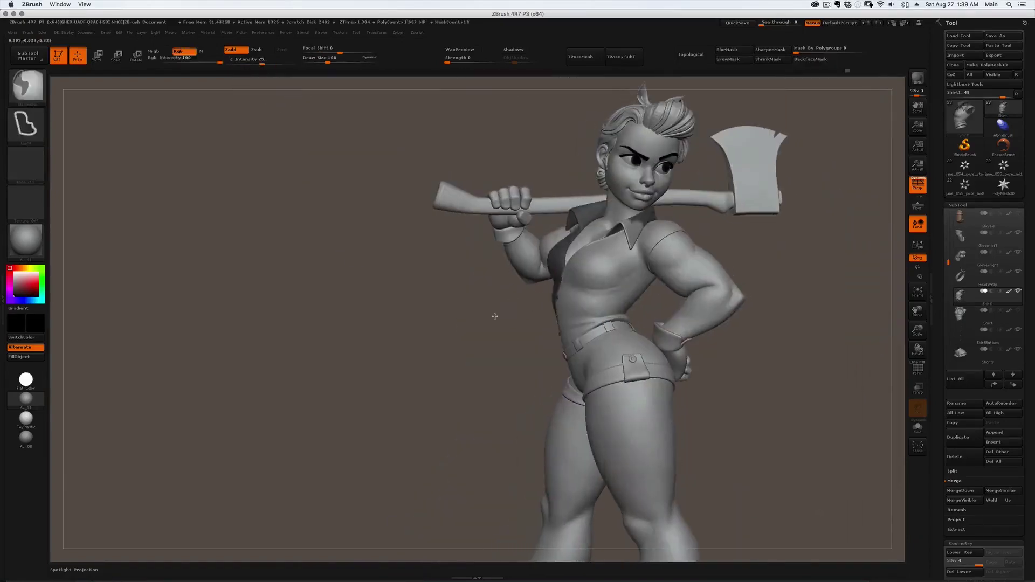
Switch to the Standard brush and sculpt broad tension folds around the shirt's bust.
mouse_move(574, 296)
right_mouse_down()
mouse_move(623, 299)
mouse_move(596, 254)
mouse_move(570, 302)
mouse_move(616, 312)
mouse_move(595, 284)
mouse_move(579, 289)
right_mouse_up()
key("b")
key("s")
key("t")
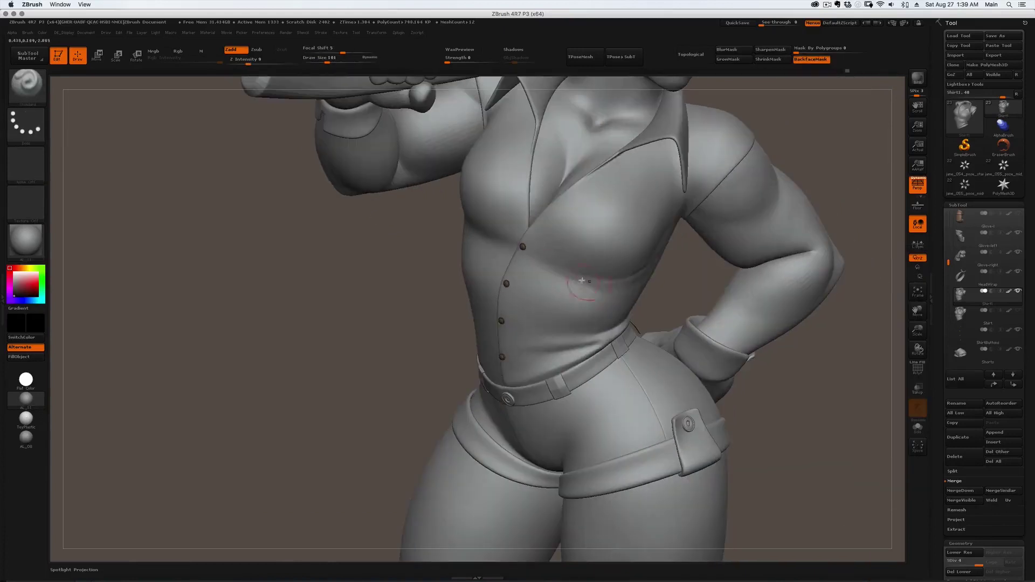
mouse_move(547, 268)
right_mouse_down()
mouse_move(591, 259)
mouse_move(614, 280)
mouse_move(578, 237)
mouse_move(608, 291)
mouse_move(646, 267)
mouse_move(654, 245)
right_mouse_up()
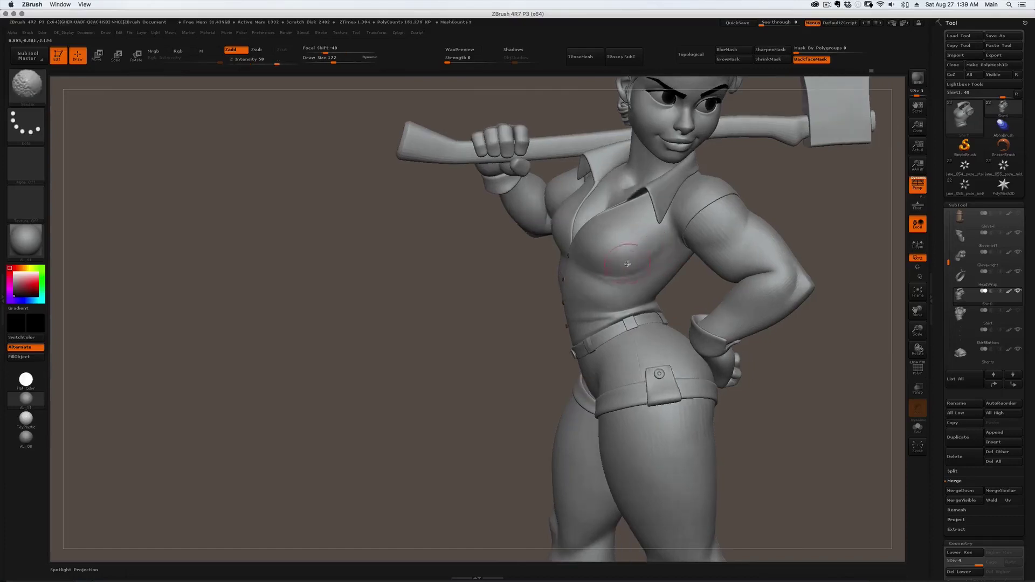
mouse_move(627, 264)
right_mouse_down()
mouse_move(650, 247)
mouse_move(617, 284)
right_mouse_up()
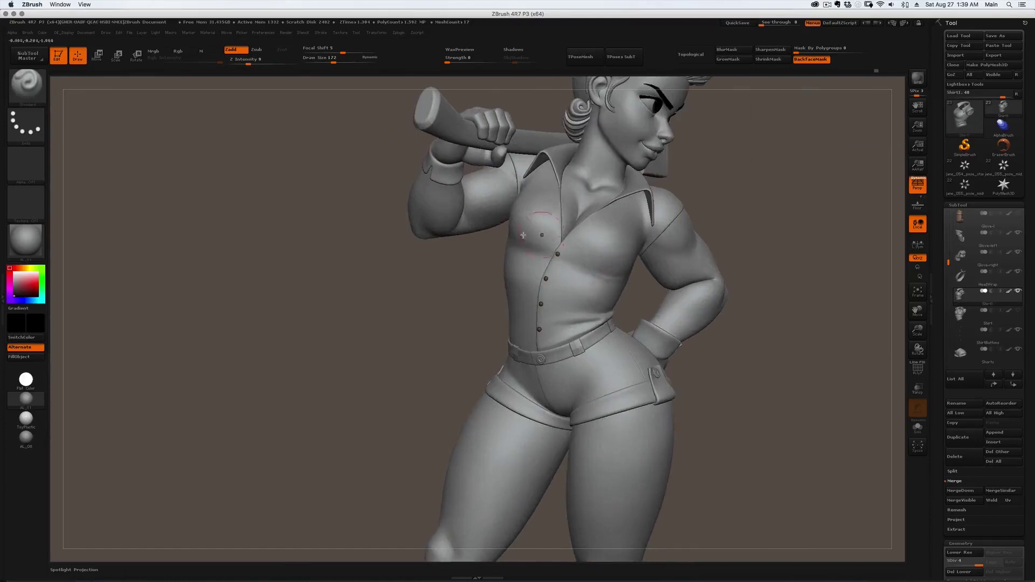
mouse_move(523, 235)
right_mouse_down()
mouse_move(542, 234)
mouse_move(542, 213)
mouse_move(506, 268)
right_mouse_up()
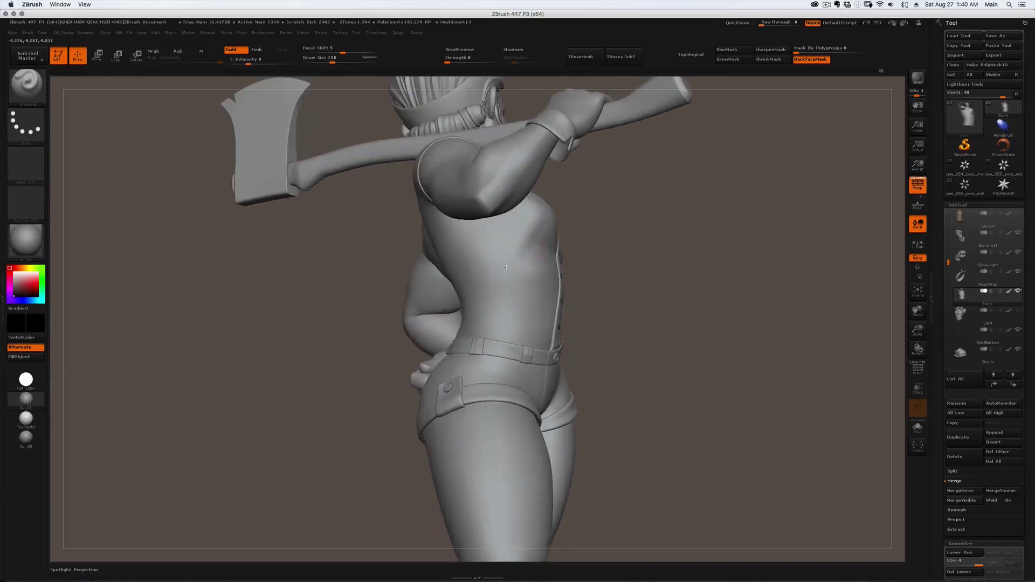
Resize the Standard brush and sculpt folds on the shirt's side below the raised arm.
key("s")
right_click_drag(480, 268, 526, 223)
mouse_move(468, 302)
right_mouse_down()
mouse_move(496, 247)
mouse_move(528, 258)
mouse_move(539, 208)
right_mouse_up()
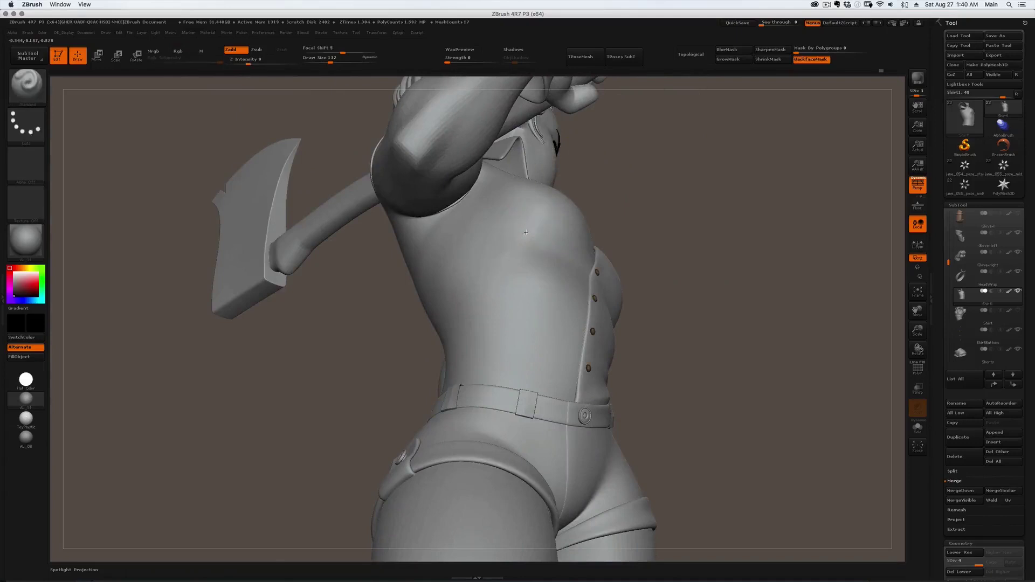
key("s")
mouse_move(574, 168)
right_mouse_down()
mouse_move(531, 240)
mouse_move(568, 251)
right_mouse_up()
left_click(541, 227)
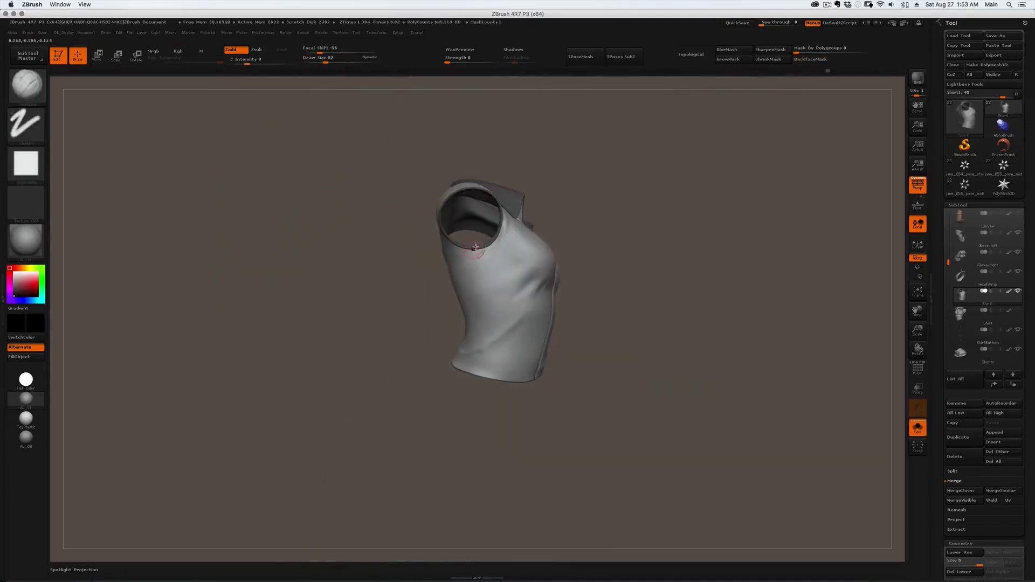
Refine the diagonal folds on the isolated shirt between the raised arm's armhole and the button edge.
mouse_move(479, 254)
right_mouse_down()
mouse_move(493, 236)
mouse_move(457, 253)
right_mouse_up()
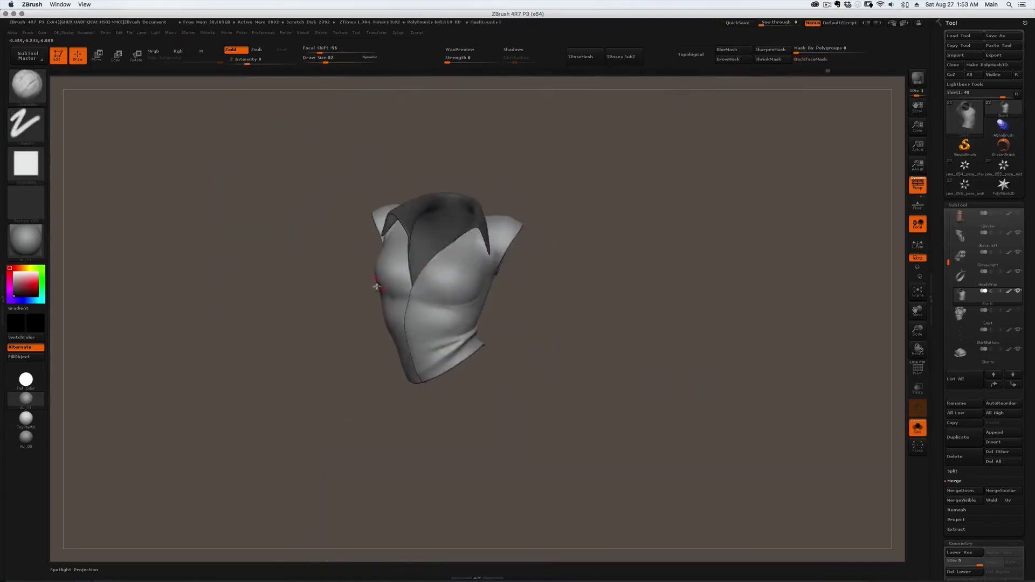
right_click_drag(378, 286, 480, 334)
mouse_move(324, 292)
right_mouse_down()
mouse_move(377, 303)
mouse_move(363, 286)
mouse_move(347, 324)
mouse_move(357, 270)
right_mouse_up()
key("2")
mouse_move(344, 327)
right_mouse_down()
mouse_move(356, 308)
mouse_move(365, 312)
mouse_move(358, 305)
mouse_move(296, 299)
mouse_move(337, 274)
mouse_move(317, 272)
mouse_move(324, 279)
mouse_move(308, 292)
right_mouse_up()
key("1")
key("2")
key("3")
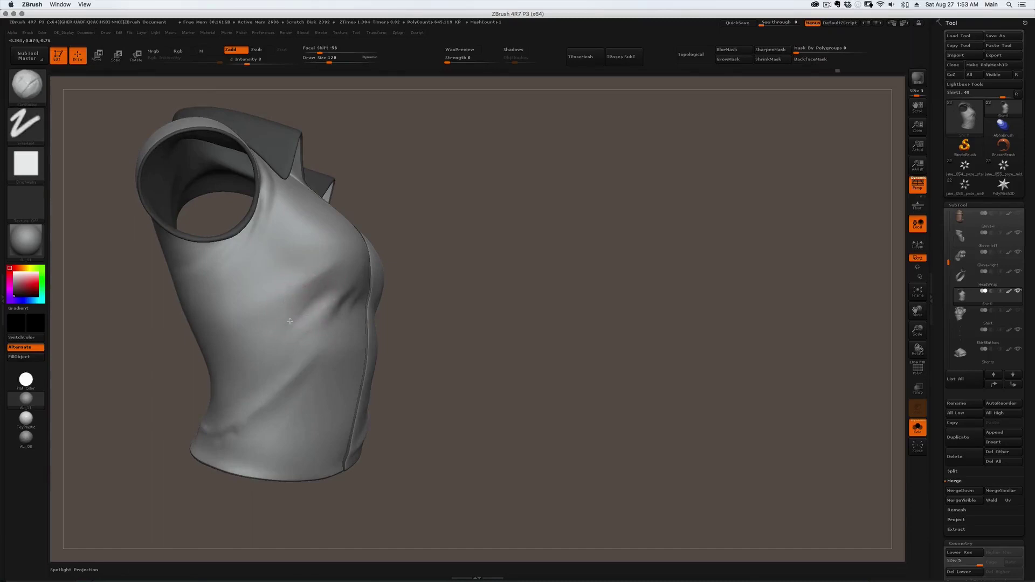
Smooth the folds on the isolated shirt's back beside the armhole.
key("shift")
mouse_move(277, 322)
right_mouse_down()
mouse_move(334, 311)
mouse_move(294, 304)
mouse_move(303, 333)
mouse_move(256, 358)
mouse_move(258, 275)
mouse_move(347, 273)
mouse_move(250, 238)
mouse_move(204, 259)
mouse_move(205, 275)
mouse_move(209, 263)
right_mouse_up()
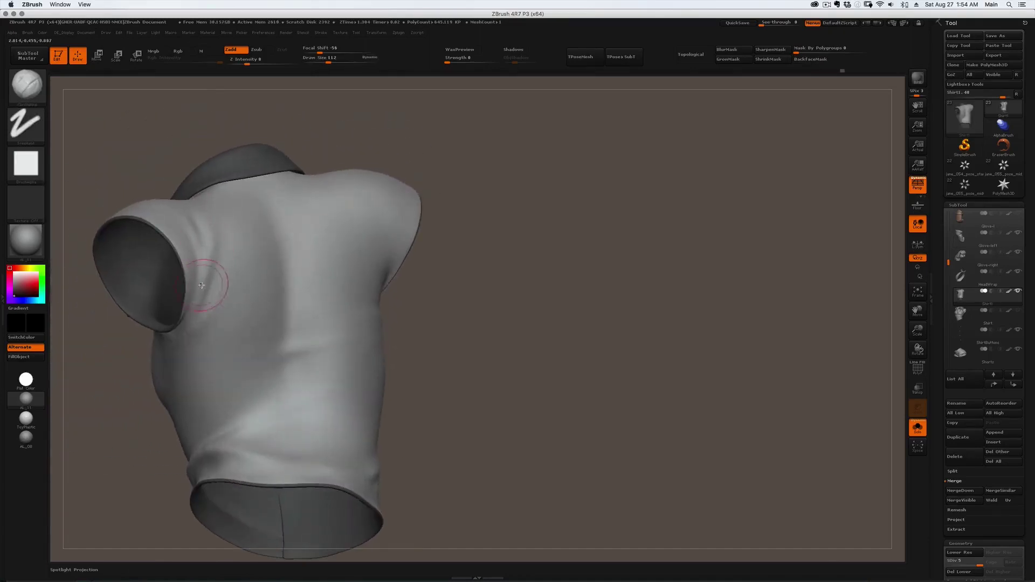
left_click_drag(204, 286, 208, 278, "shift")
mouse_move(206, 216)
right_mouse_down()
mouse_move(237, 281)
mouse_move(210, 265)
mouse_move(213, 290)
mouse_move(278, 303)
mouse_move(421, 280)
right_mouse_up()
Show the full character again, switch to the Standard brush, and smooth the shirt's back and side below the raised arm.
key("alt+s")
key("s")
key("b")
key("s")
key("t")
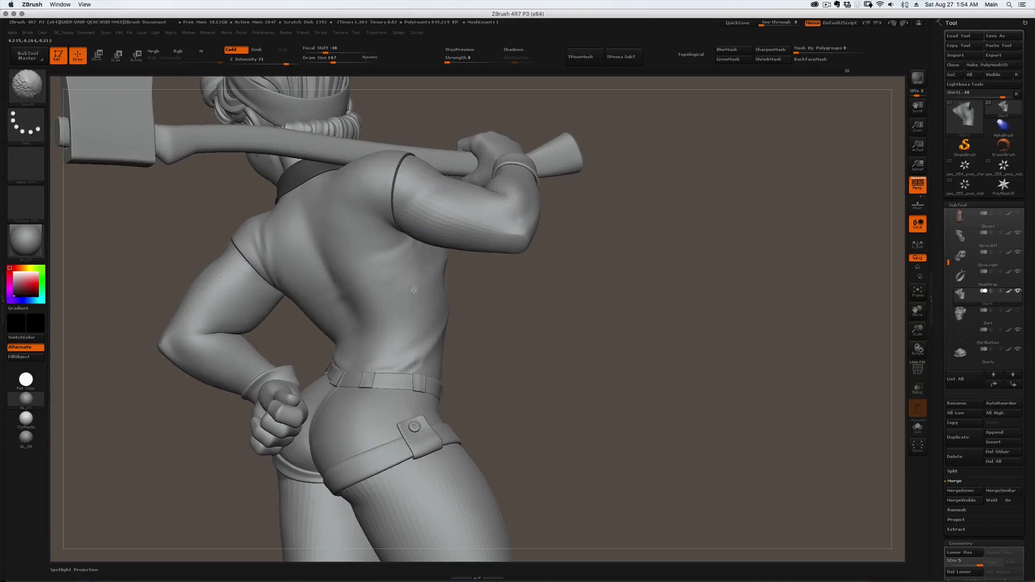
mouse_move(428, 302)
right_mouse_down()
mouse_move(402, 280)
mouse_move(425, 287)
right_mouse_up()
left_click_drag(449, 265, 421, 295, "shift")
mouse_move(429, 305)
right_mouse_down()
mouse_move(398, 267)
mouse_move(379, 274)
mouse_move(495, 339)
mouse_move(421, 273)
mouse_move(426, 259)
mouse_move(451, 236)
mouse_move(430, 270)
mouse_move(450, 277)
mouse_move(440, 258)
mouse_move(525, 250)
mouse_move(556, 234)
mouse_move(540, 236)
right_mouse_up()
Switch to the Move brush to adjust the shirt's shape, and smooth its chest beside the bent arm.
key("b")
key("m")
key("v")
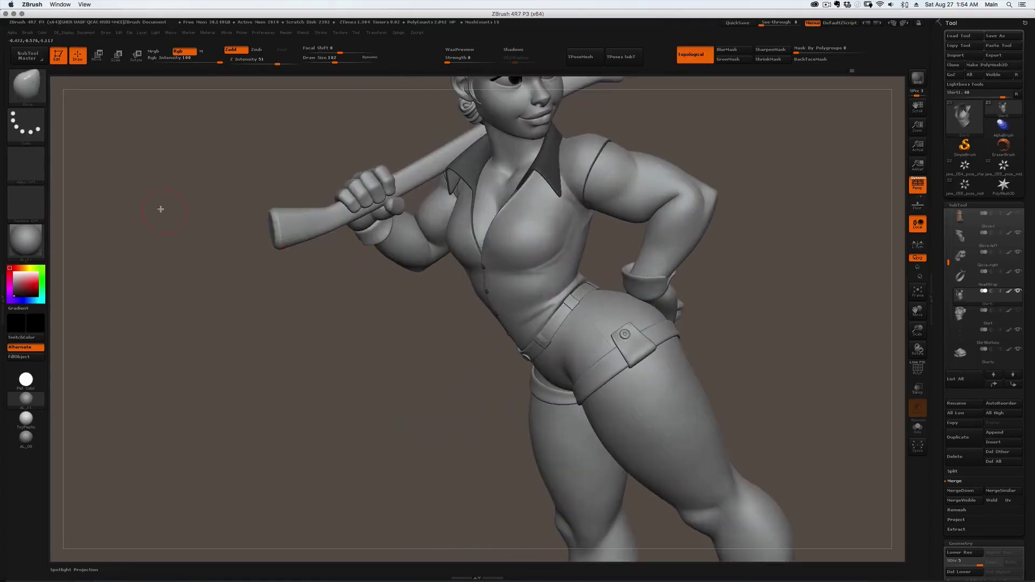
left_click(27, 33)
right_click_drag(555, 232, 561, 223)
left_click_drag(562, 226, 556, 251, "shift")
right_click_drag(556, 251, 493, 248)
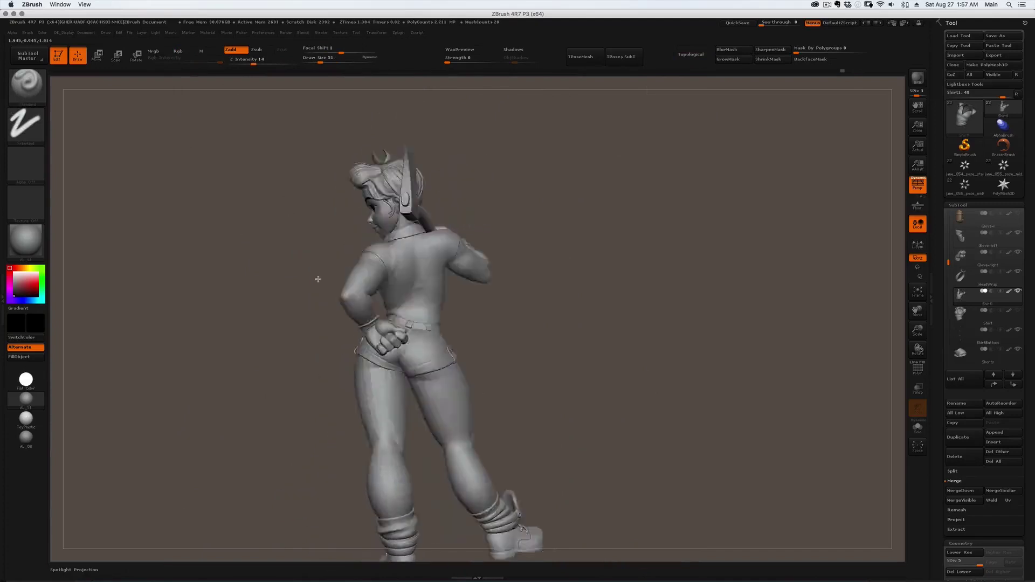
Resize the brush and work fine folds into the shirt near the bent arm's armhole.
mouse_move(334, 300)
right_mouse_down("ctrl")
mouse_move(326, 296)
mouse_move(349, 270)
mouse_move(350, 286)
right_mouse_up("ctrl")
key("s")
left_click_drag(350, 286, 353, 286)
key("shift")
mouse_move(335, 267)
right_mouse_down()
mouse_move(348, 272)
mouse_move(346, 250)
right_mouse_up()
key("1")
key("s")
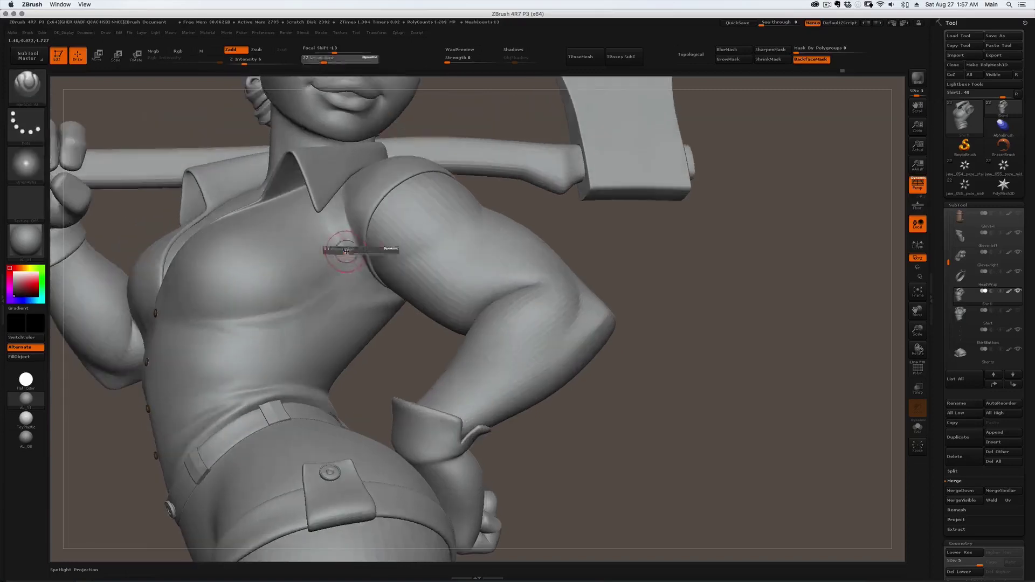
left_click_drag(347, 250, 351, 250)
Set a larger brush size and soften the folds on the shirt's side below the bent arm's armpit.
mouse_move(350, 250)
right_mouse_down()
mouse_move(339, 239)
mouse_move(356, 242)
mouse_move(337, 307)
right_mouse_up()
scroll(336, 249, "down", 3)
key("s")
key("s")
left_click_drag(337, 307, 358, 292)
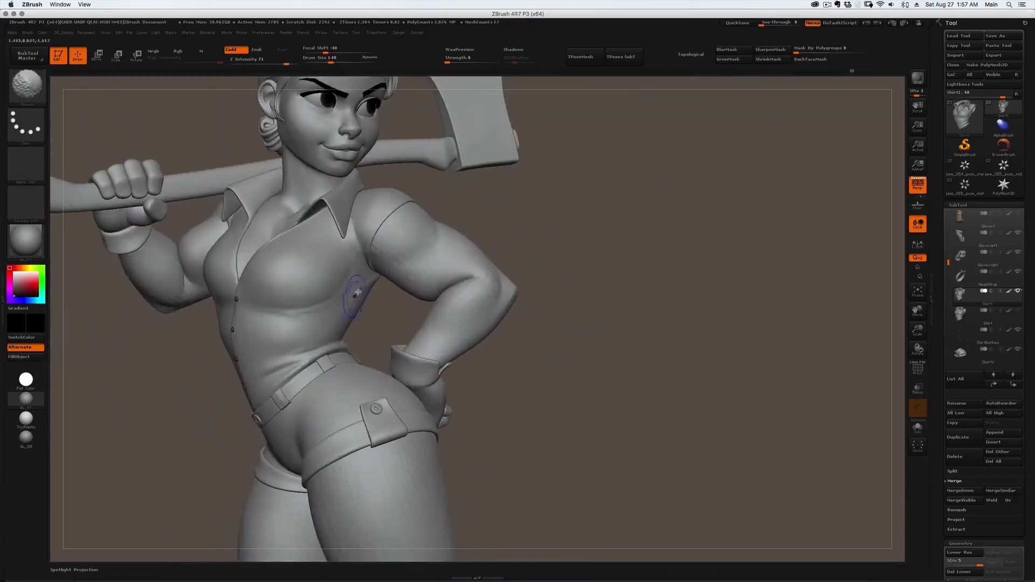
Smooth the folds on the shirt's chest and ribs beneath the raised arm.
mouse_move(304, 294)
right_mouse_down()
mouse_move(331, 267)
mouse_move(376, 276)
right_mouse_up()
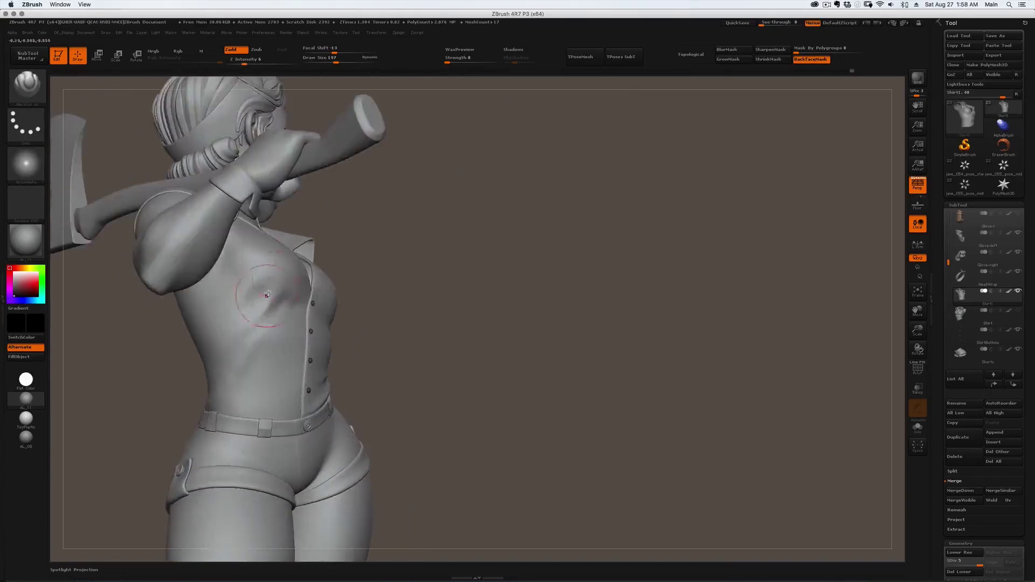
left_click_drag(263, 294, 252, 288, "shift")
right_click_drag(252, 288, 286, 310)
left_click_drag(286, 310, 253, 329, "shift")
right_click_drag(234, 365, 251, 364)
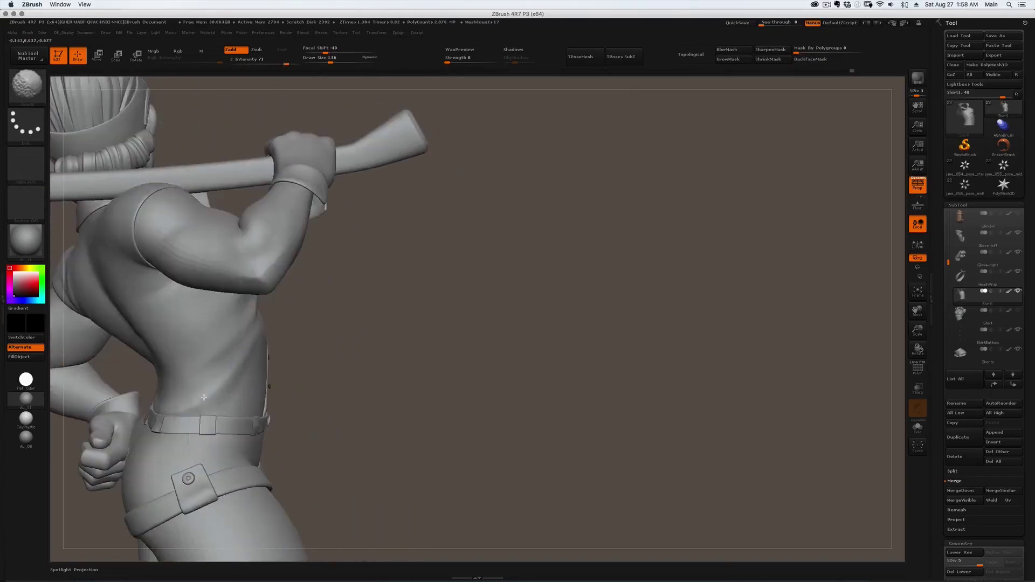
Refine and smooth the shirt's folds across the lower back just above the belt.
right_click_drag(208, 397, 233, 392)
left_click_drag(234, 392, 204, 399)
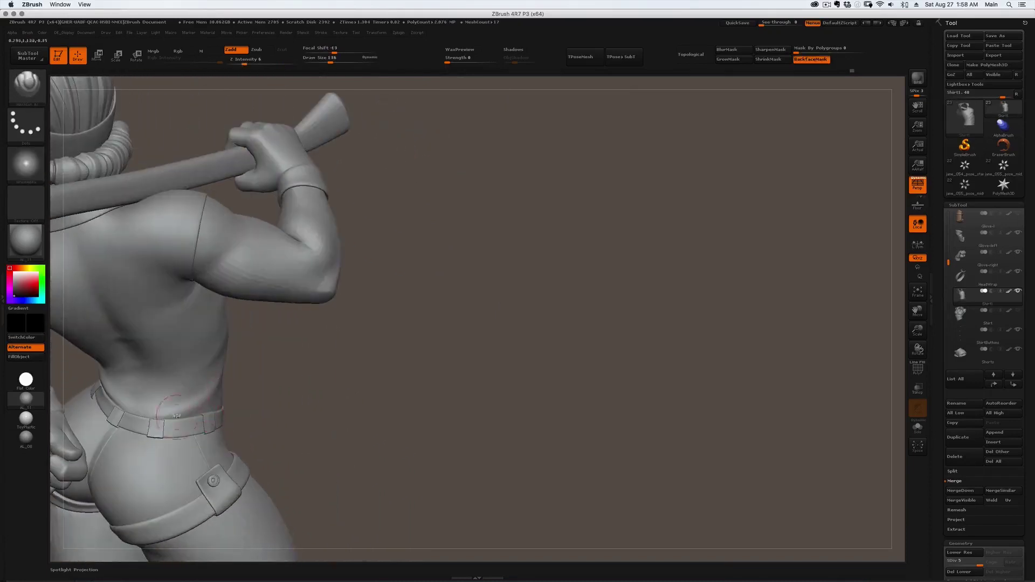
right_click_drag(172, 414, 207, 374)
left_click_drag(204, 372, 197, 374, "shift")
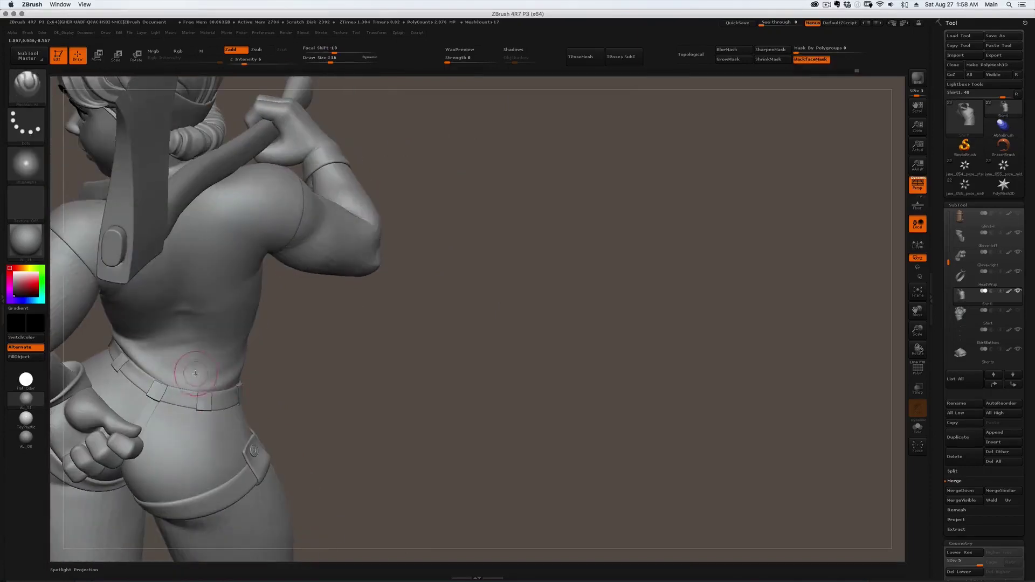
right_click_drag(189, 377, 201, 374)
mouse_move(201, 374)
left_mouse_down()
mouse_move(175, 316)
mouse_move(206, 330)
left_mouse_up()
Switch to the Move brush and adjust the shirt's shape around the torso.
mouse_move(172, 312)
right_mouse_down()
mouse_move(203, 261)
mouse_move(232, 252)
mouse_move(203, 266)
mouse_move(211, 254)
mouse_move(204, 277)
mouse_move(227, 265)
mouse_move(237, 221)
right_mouse_up()
mouse_move(302, 238)
right_mouse_down()
mouse_move(256, 264)
mouse_move(274, 277)
right_mouse_up()
mouse_move(274, 276)
left_mouse_down("alt")
mouse_move(504, 238)
mouse_move(536, 247)
mouse_move(518, 236)
mouse_move(402, 259)
mouse_move(423, 252)
mouse_move(343, 257)
mouse_move(370, 262)
left_mouse_up("alt")
mouse_move(370, 262)
right_mouse_down()
mouse_move(331, 235)
mouse_move(354, 241)
mouse_move(323, 246)
right_mouse_up()
key("b")
key("m")
key("v")
left_click_drag(324, 246, 317, 218)
mouse_move(664, 324)
left_mouse_down()
mouse_move(610, 318)
mouse_move(664, 324)
left_mouse_up()
left_click_drag(583, 323, 701, 324)
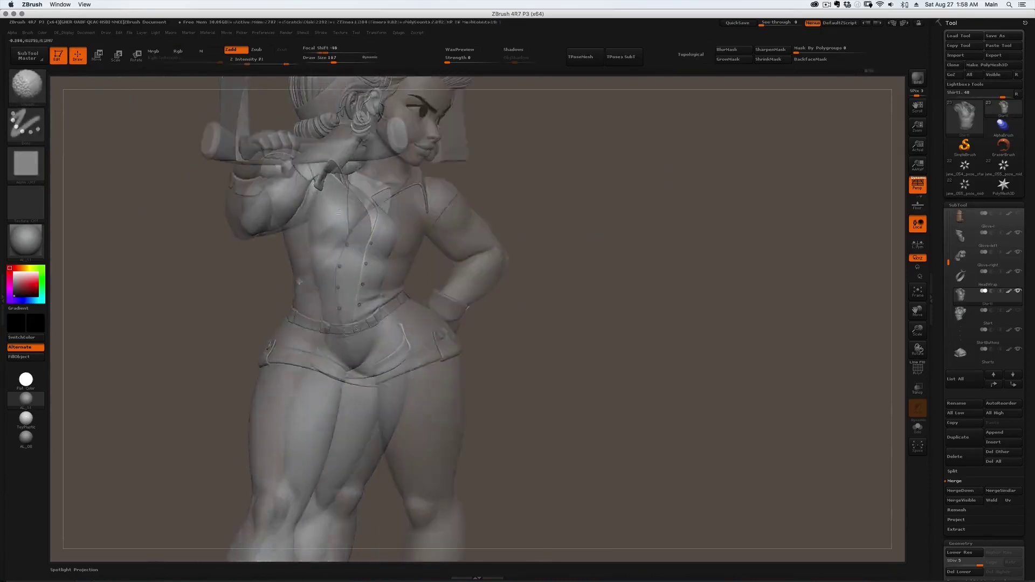
left_click_drag(326, 279, 377, 265)
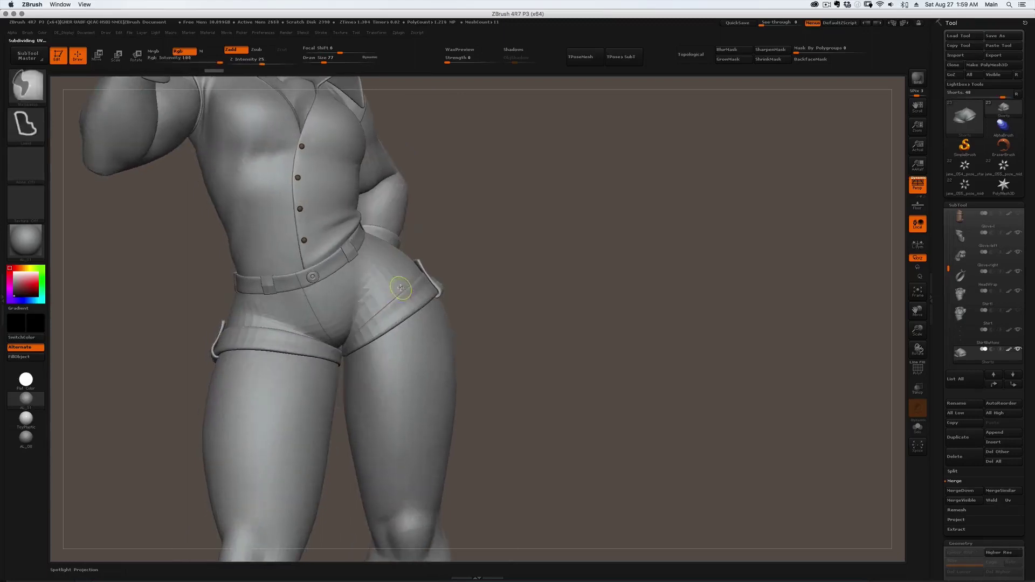
Subdivide the shorts twice and duplicate them from a lower subdivision level.
key("ctrl+d")
key("ctrl+d")
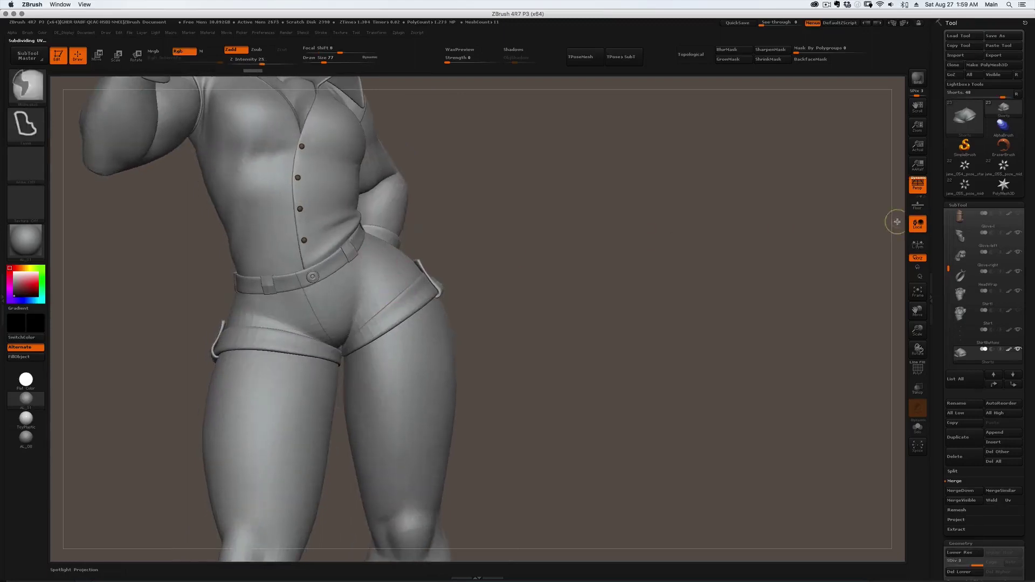
key("shift+d")
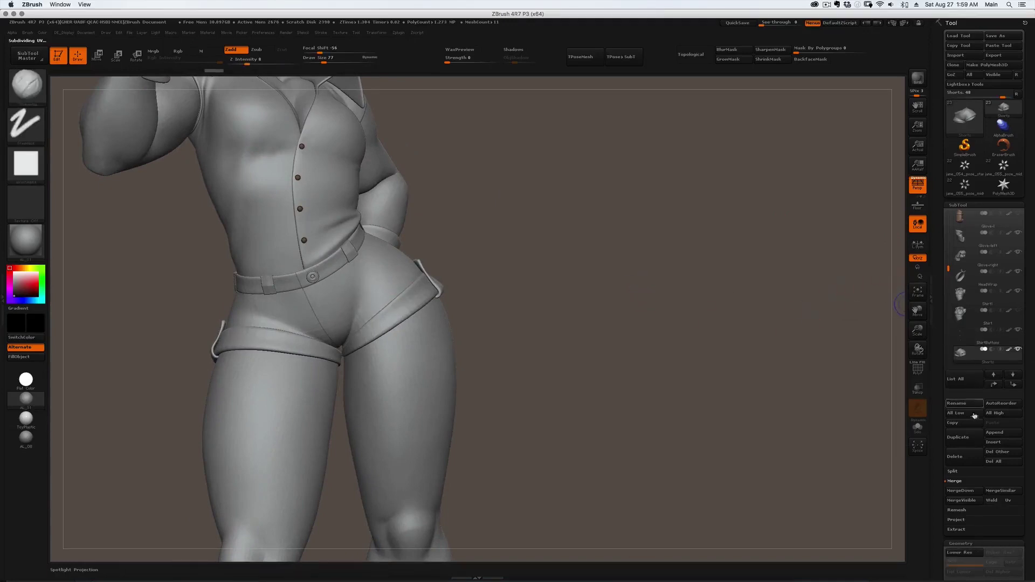
left_click(958, 438)
scroll(1007, 355, "down", 2)
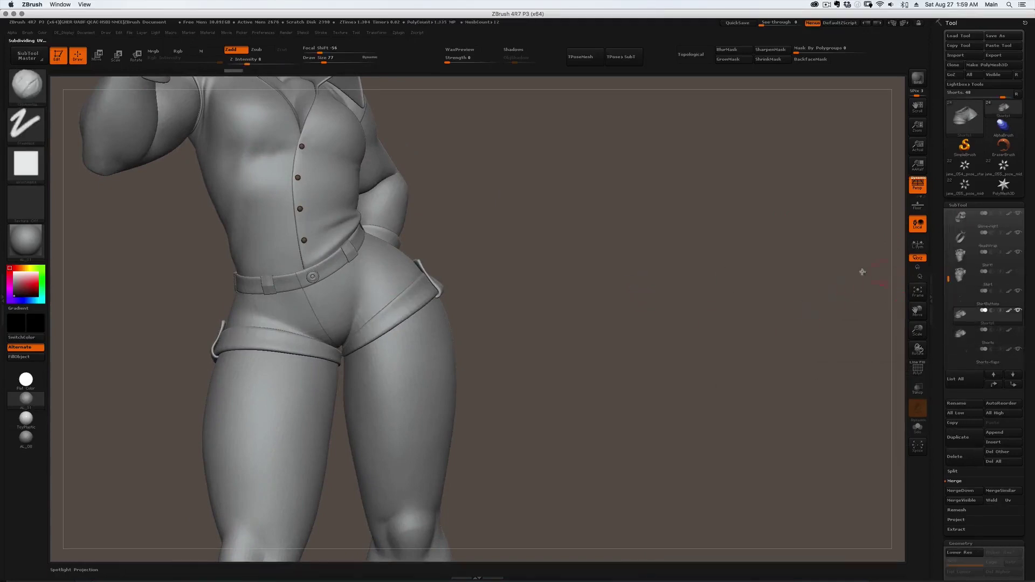
Isolate the duplicated shorts and switch to the Standard brush.
right_click_drag(418, 282, 336, 271)
key("alt+s")
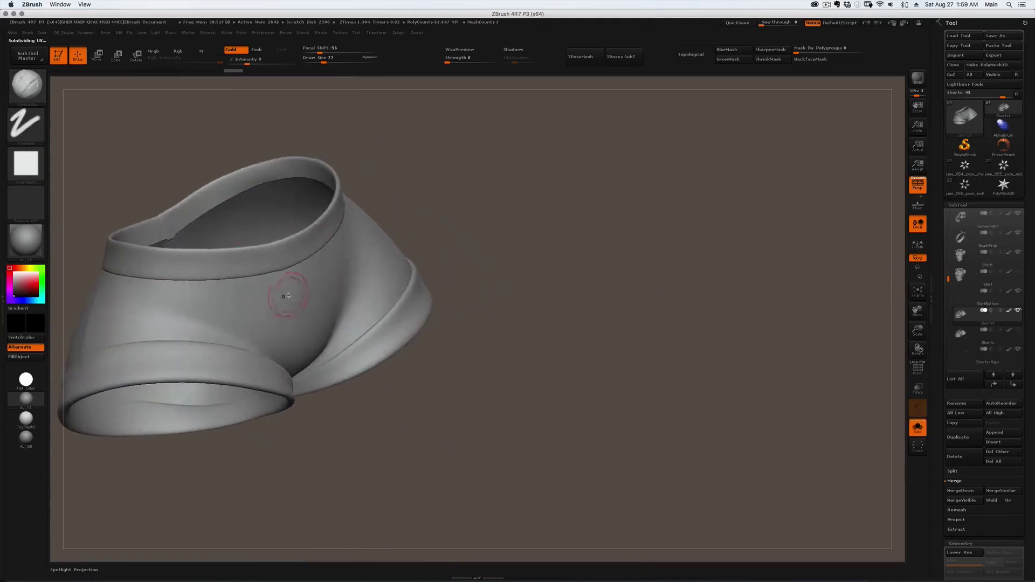
left_click_drag(288, 297, 354, 270)
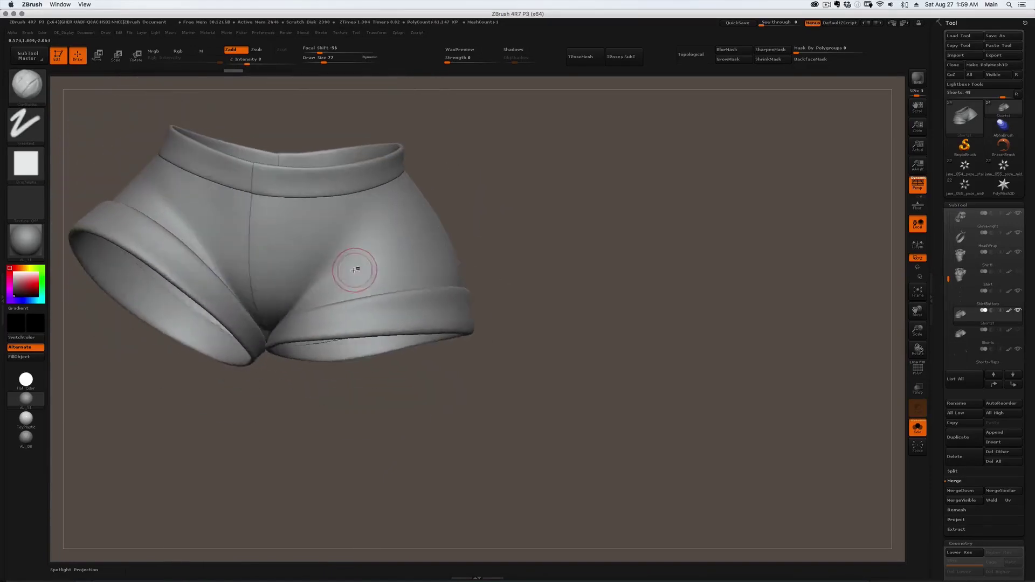
key("b")
key("s")
key("t")
right_click_drag(352, 266, 331, 242)
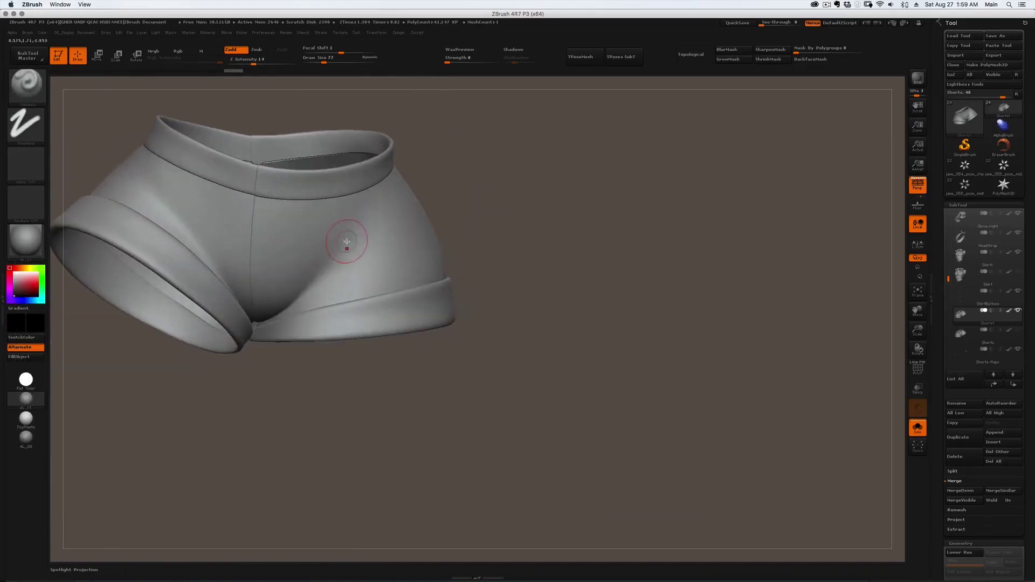
Subdivide the duplicated shorts up to subdivision level 4 and expand the Dynamic Subdiv settings.
key("ctrl+d")
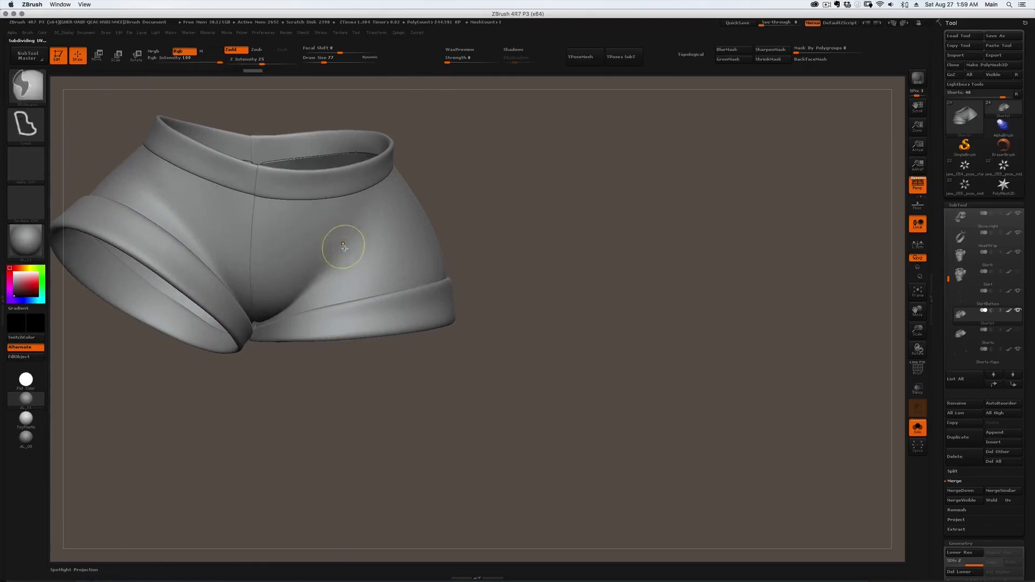
key("ctrl+d")
scroll(950, 261, "down", 8)
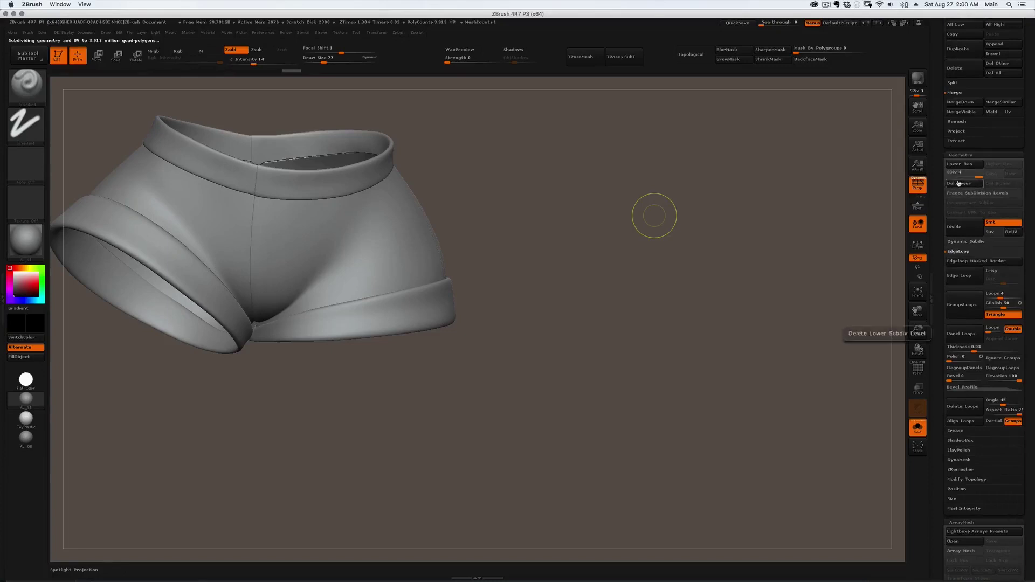
left_click(958, 242)
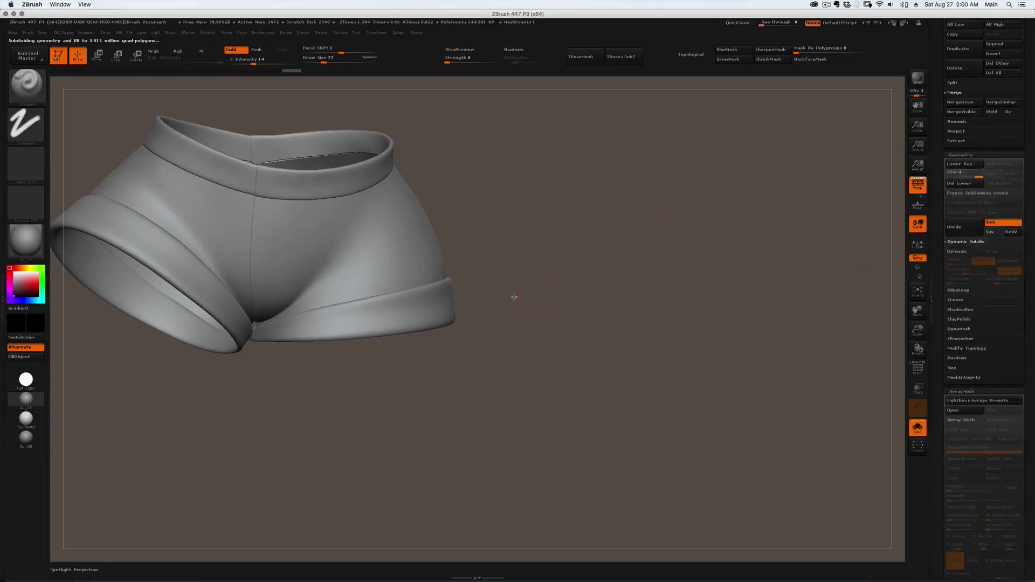
Sculpt and smooth a fold on the shorts from the crotch towards the hip on the bent-arm side.
left_click_drag(513, 297, 320, 290)
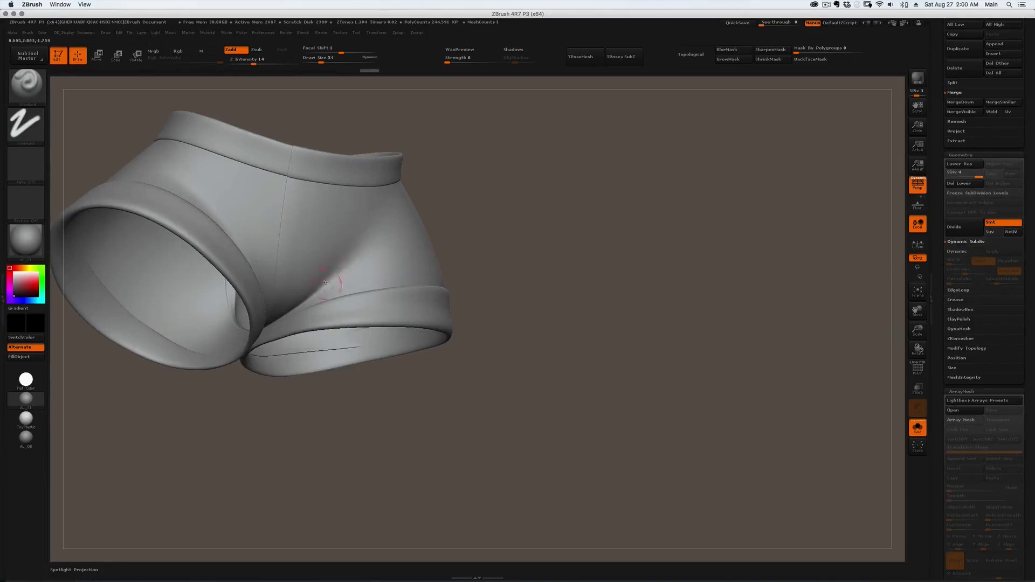
left_click_drag(344, 174, 330, 273)
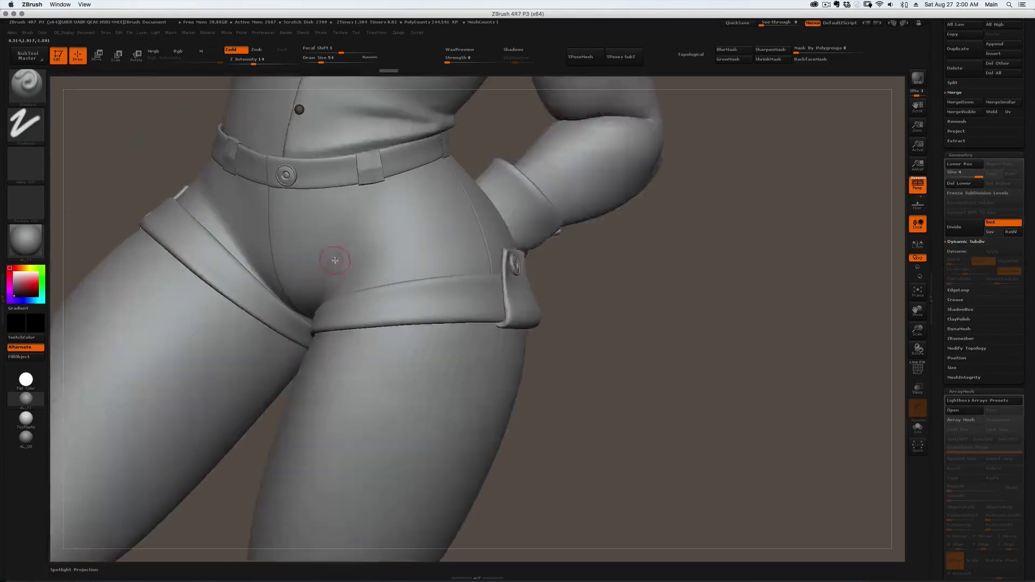
left_click_drag(328, 259, 334, 282)
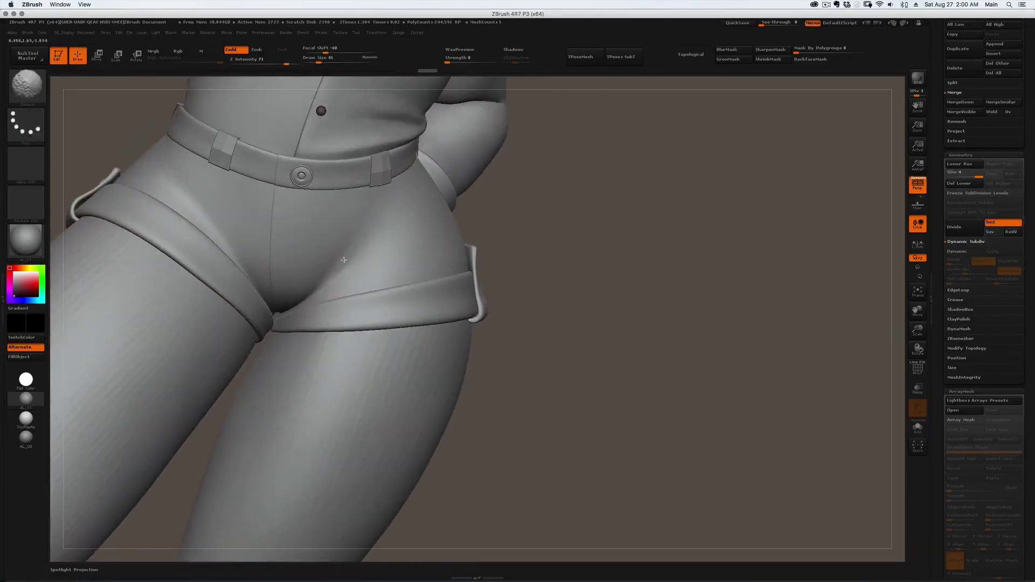
right_click_drag(357, 240, 375, 241)
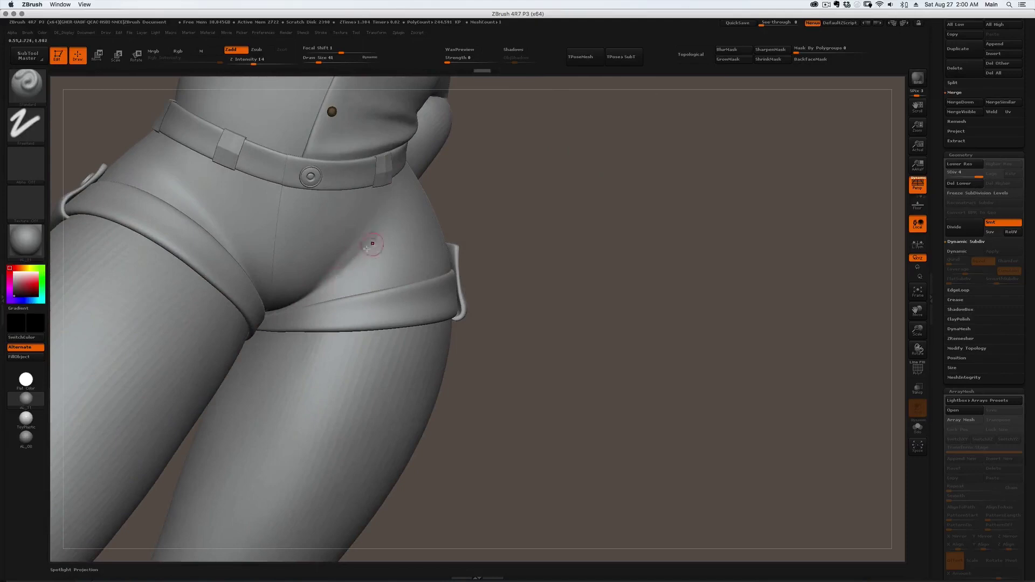
left_click_drag(361, 248, 381, 230)
right_click_drag(374, 241, 357, 256)
left_click_drag(329, 277, 392, 229)
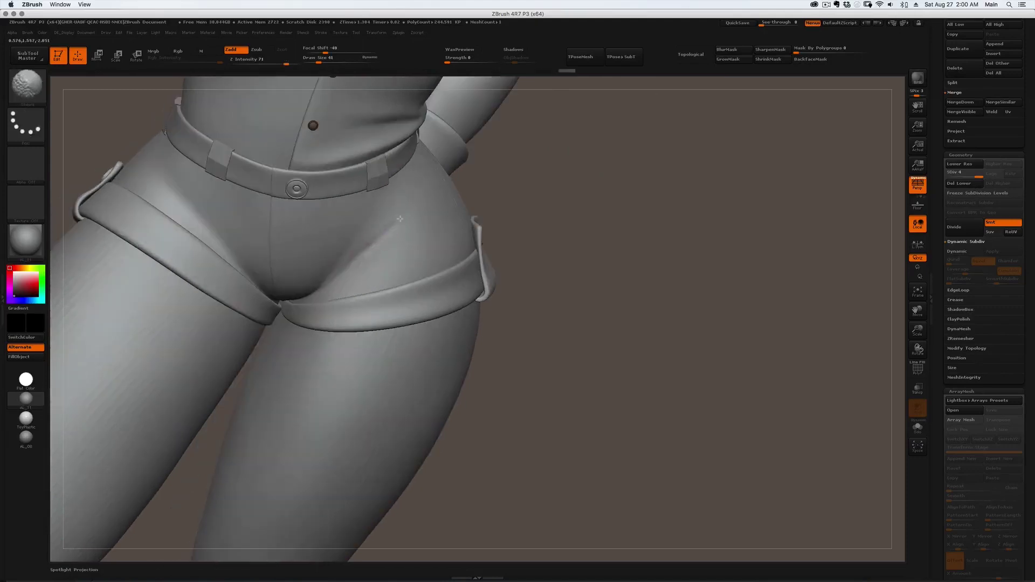
right_click_drag(359, 247, 378, 253)
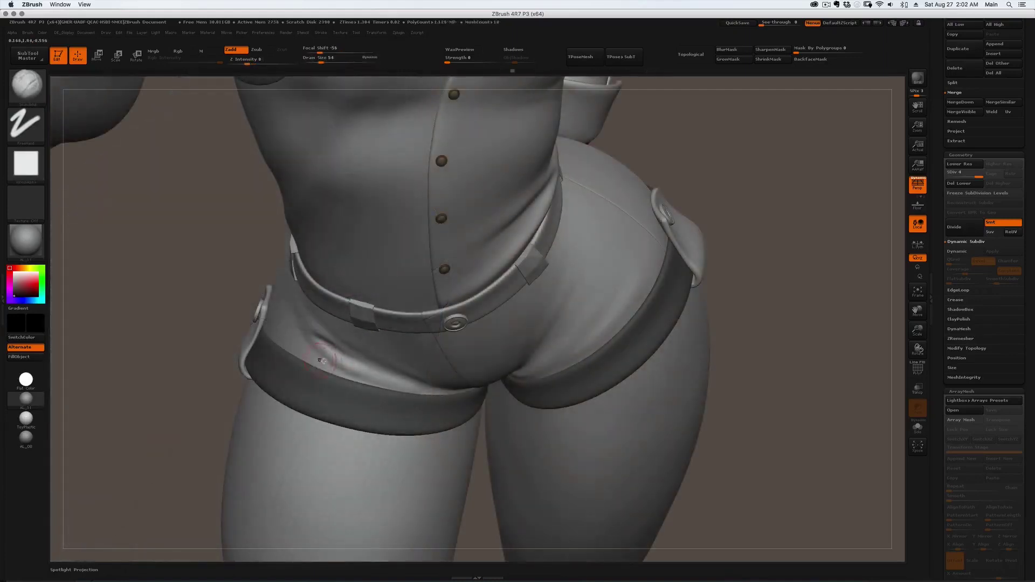
Enlarge the brush to 74 and refine the shorts' folds above the leg cuff on the raised-arm side.
key("bracketright")
key("bracketright")
left_click_drag(368, 372, 342, 368)
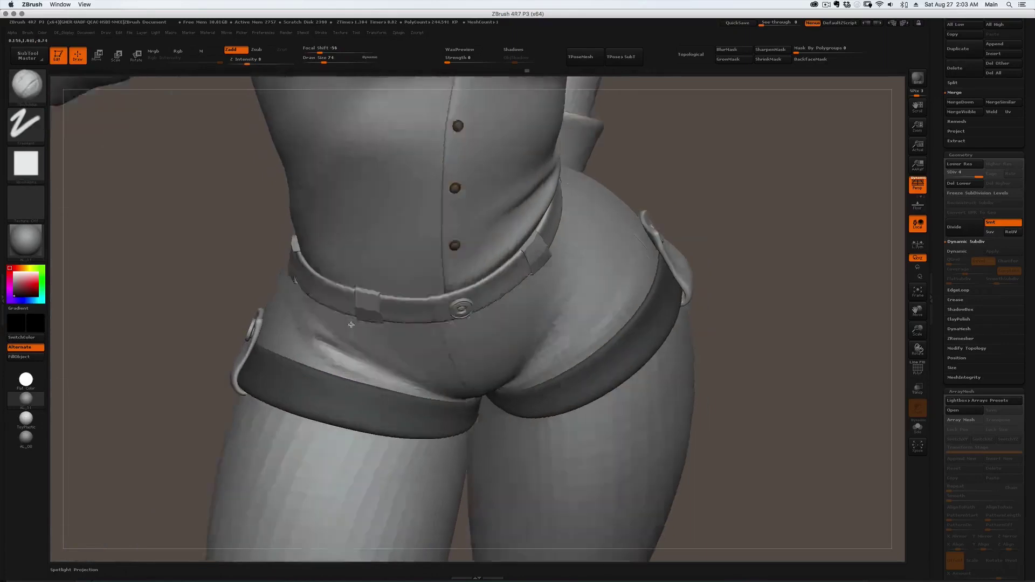
key("s")
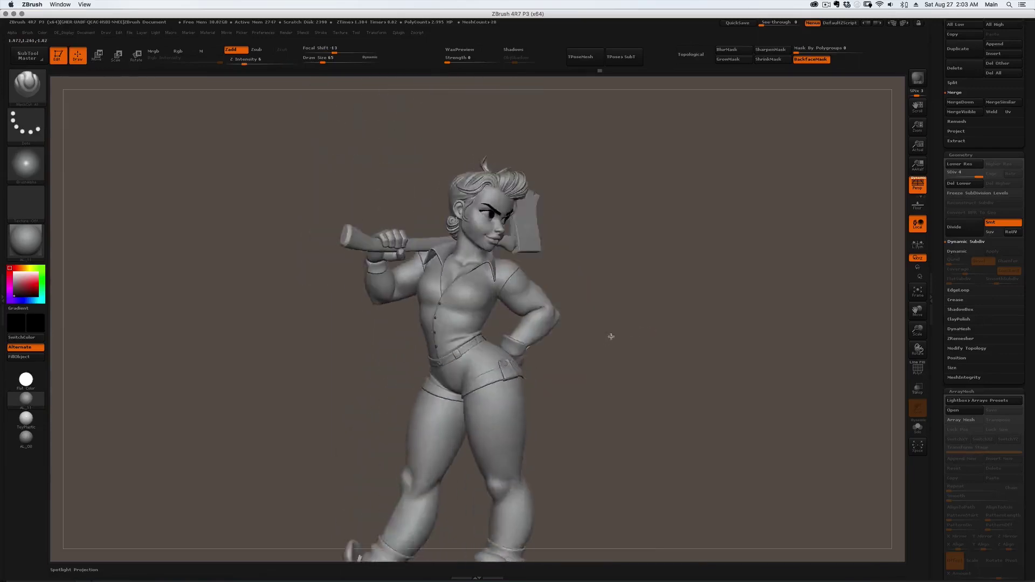
Examine the whole character's silhouette and clothing folds from several angles.
left_click_drag(611, 336, 463, 346)
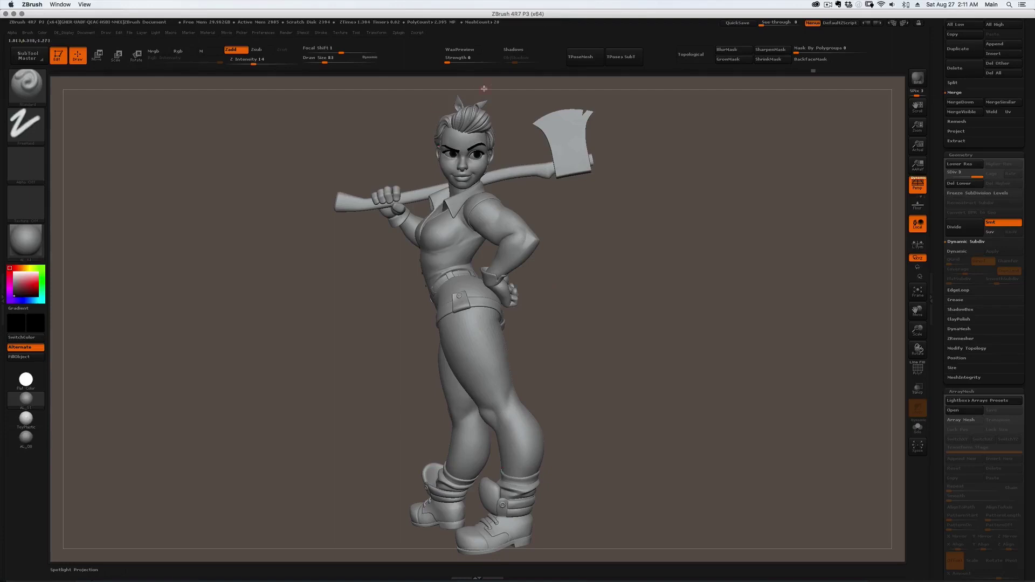
mouse_move(484, 88)
left_mouse_down()
mouse_move(468, 212)
mouse_move(488, 226)
mouse_move(440, 221)
left_mouse_up()
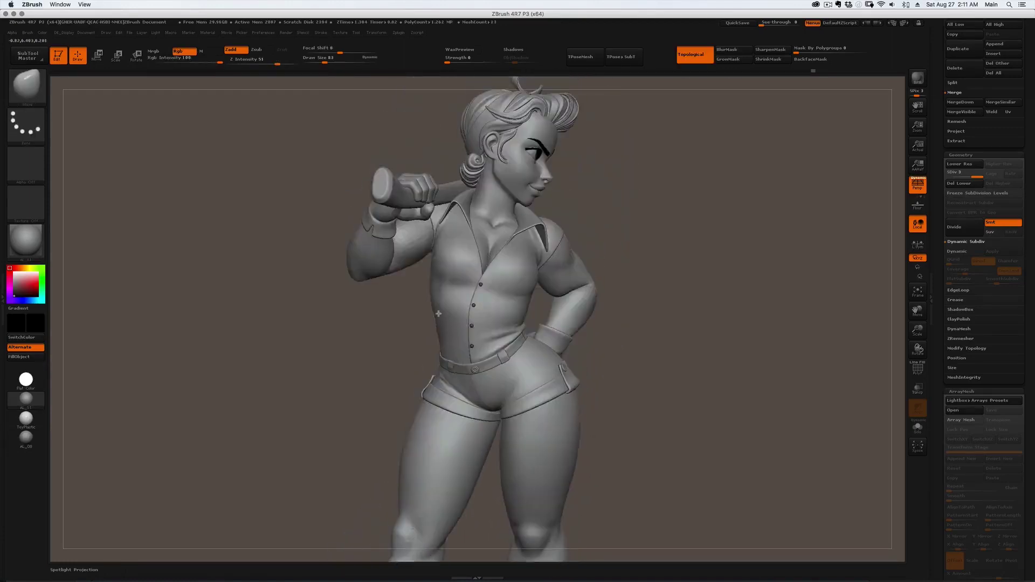
left_click_drag(430, 278, 438, 292)
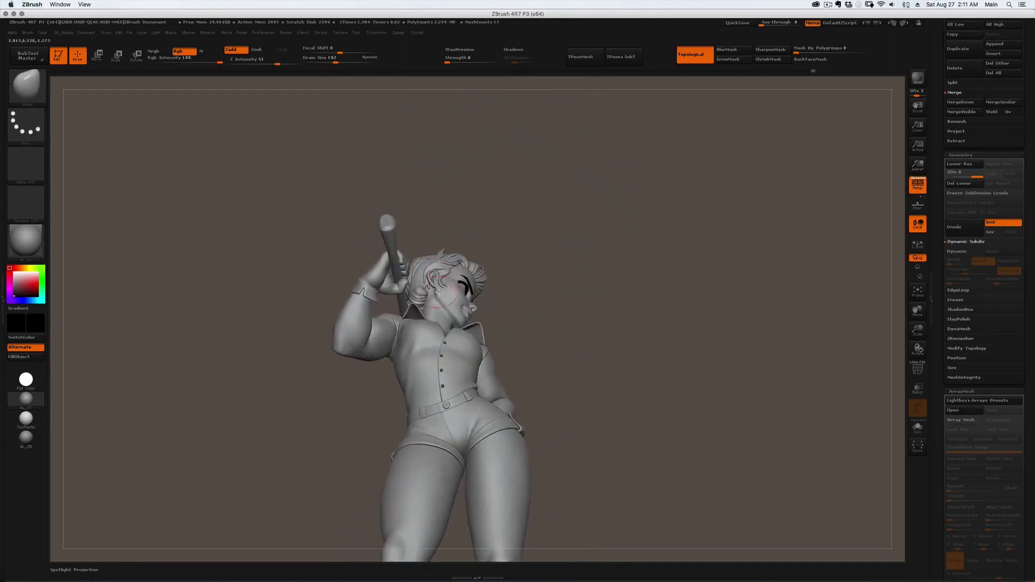
right_click_drag(430, 333, 402, 347)
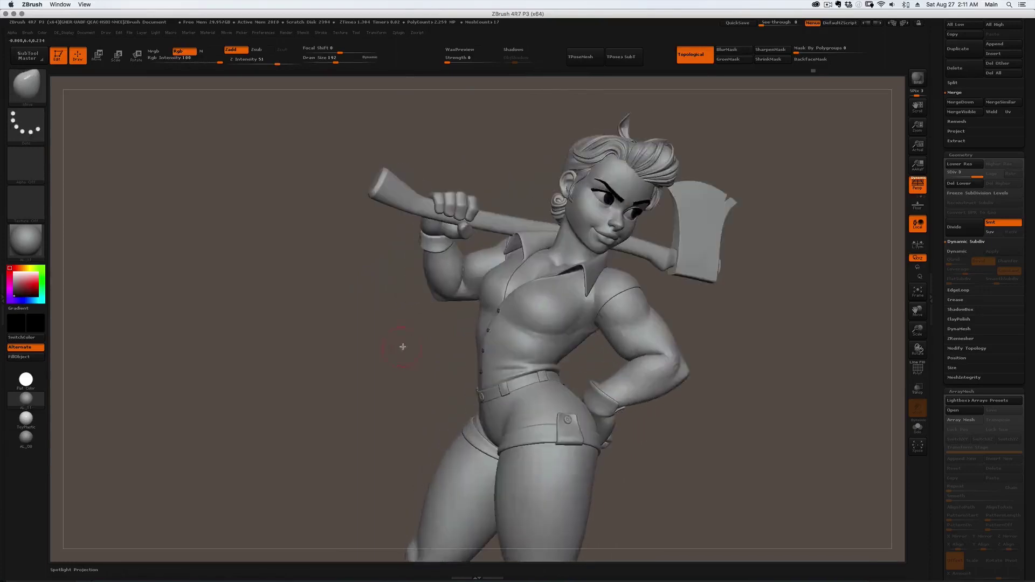
right_click_drag(515, 396, 469, 349, "alt")
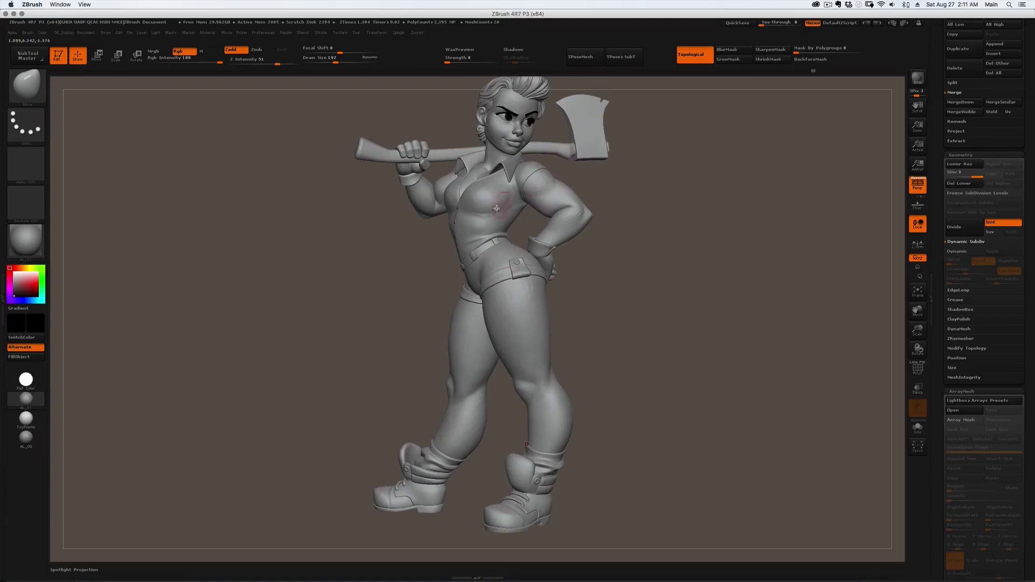
right_click_drag(502, 272, 505, 277)
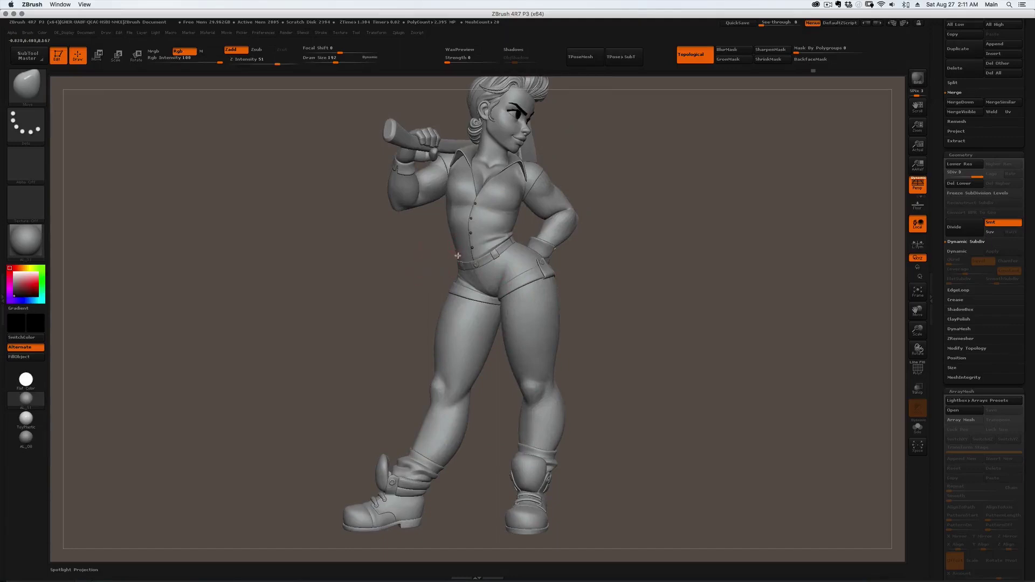
left_click_drag(620, 211, 654, 194, "alt")
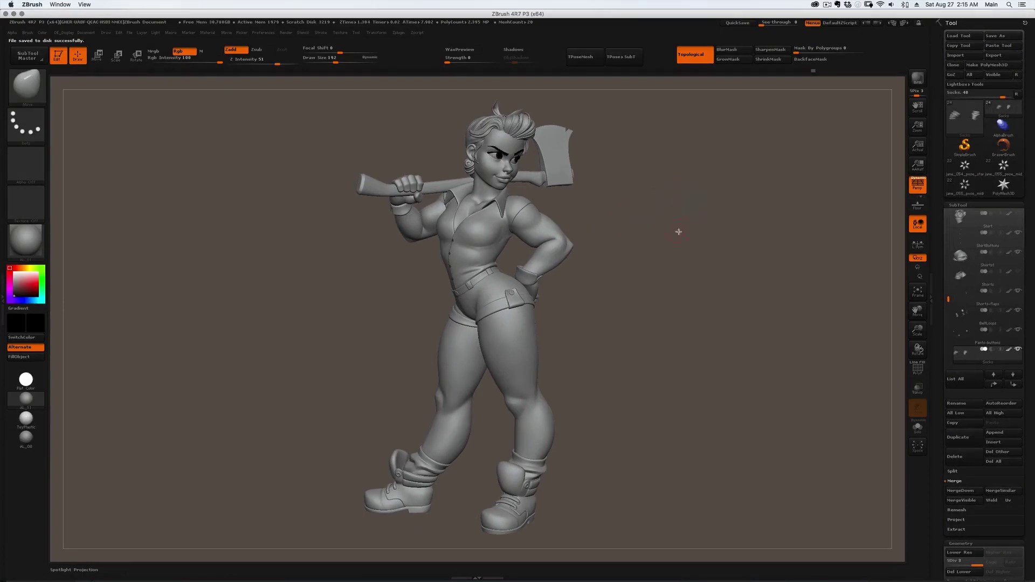
Show the reference illustration with Spotlight and scale it down to full figure height beside the model.
left_click_drag(679, 232, 813, 239, "alt")
mouse_move(589, 268)
left_mouse_down()
mouse_move(581, 260)
mouse_move(585, 267)
left_mouse_up()
key("shift+z")
key("z")
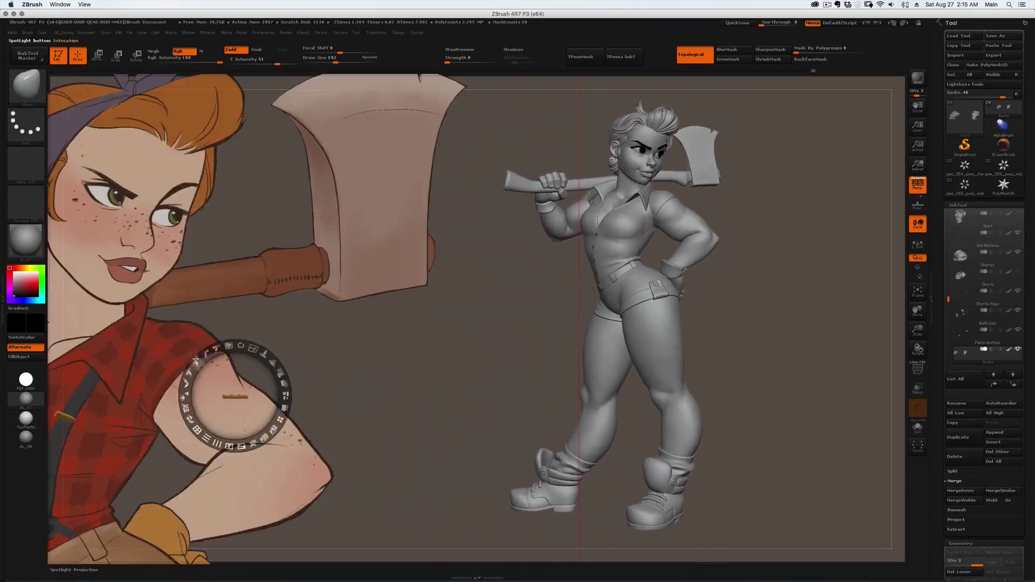
left_click_drag(253, 349, 182, 412)
left_click_drag(181, 462, 193, 281)
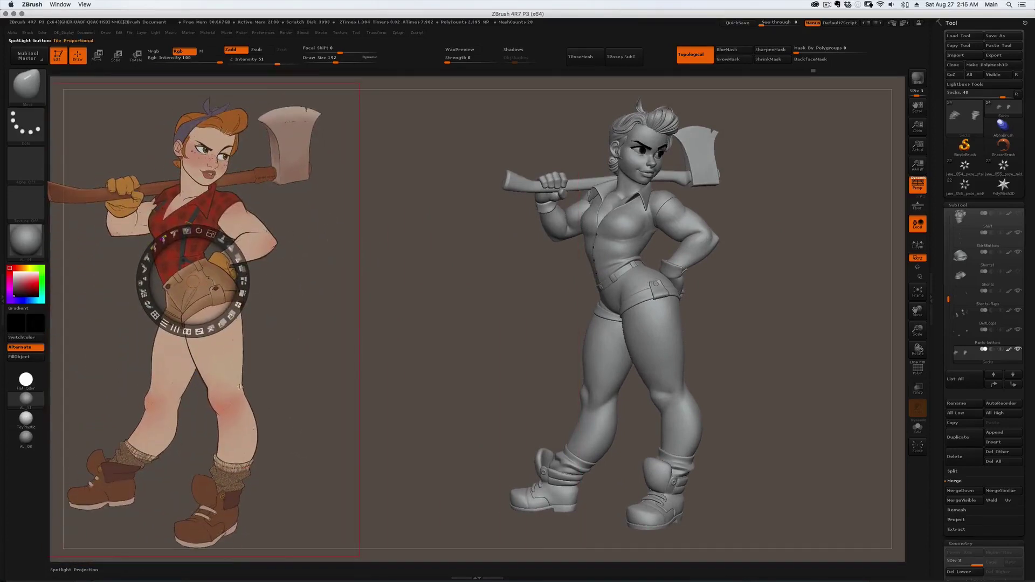
key("z")
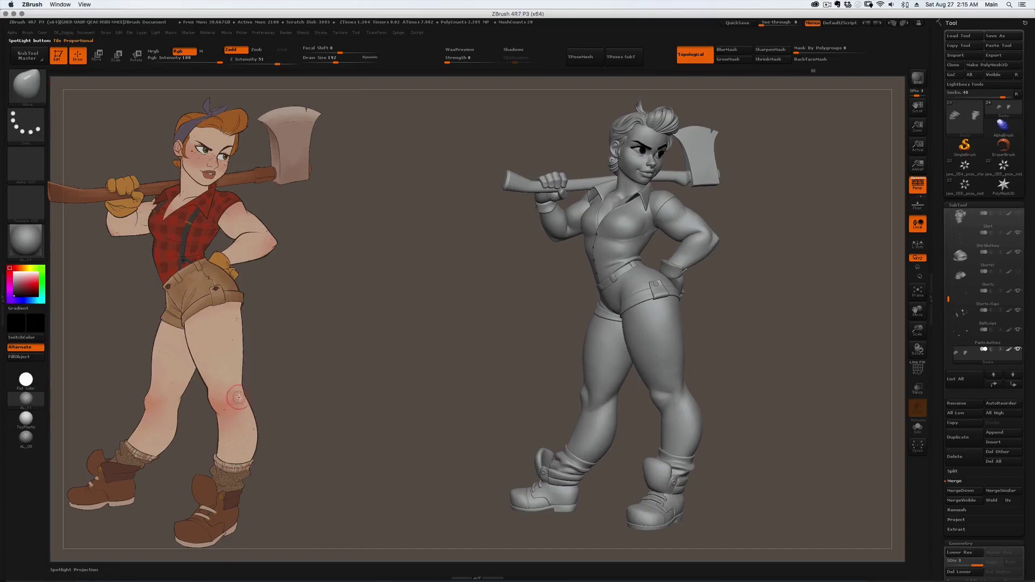
Sample the pink skin tone from the knee of the reference illustration as the active colour.
key("z")
key("c")
key("z")
left_click_drag(479, 296, 453, 310, "alt")
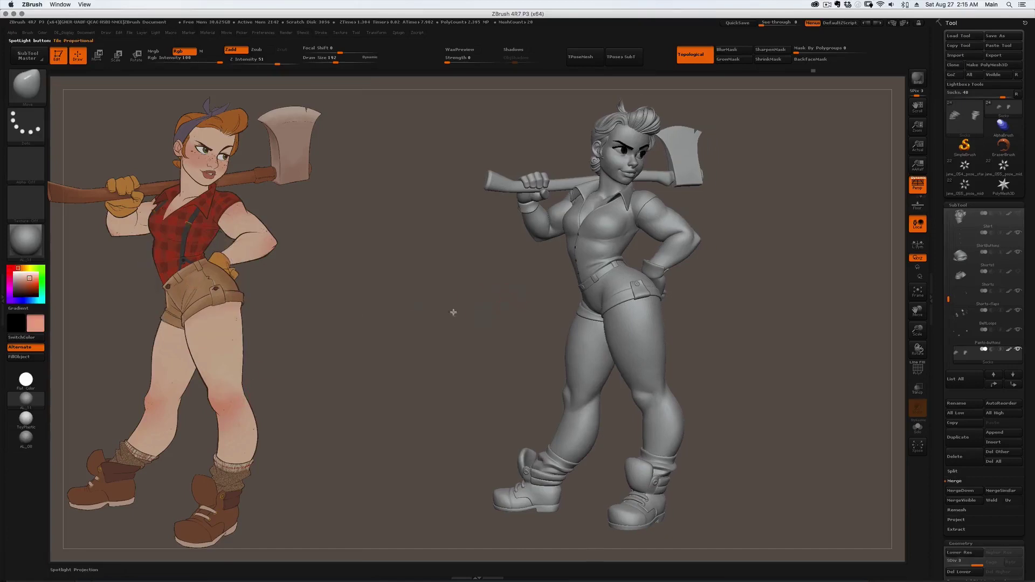
Make the character's Body the active subtool and compare the figure with the reference illustration.
left_click(630, 330, "alt")
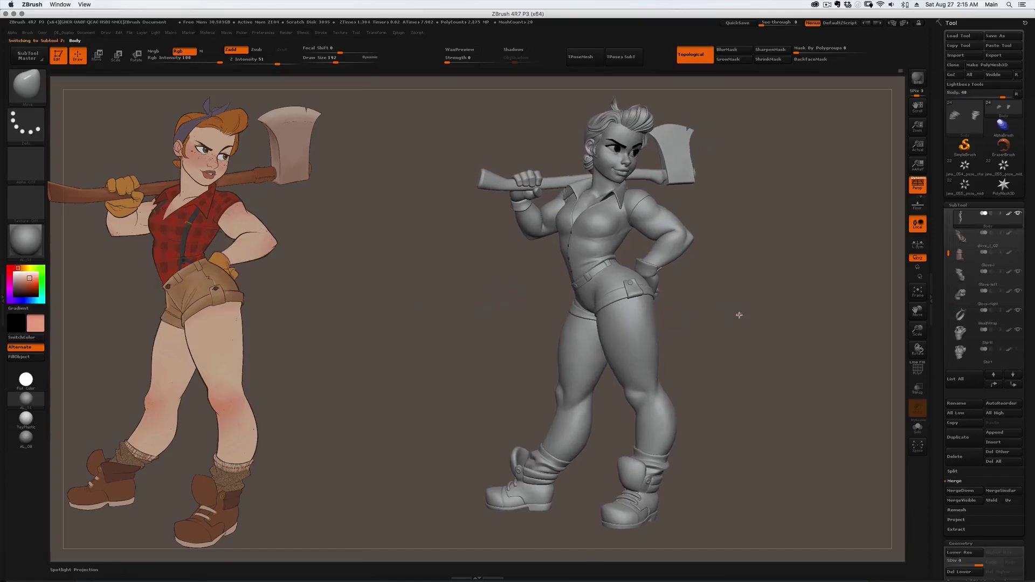
left_click_drag(737, 314, 738, 308)
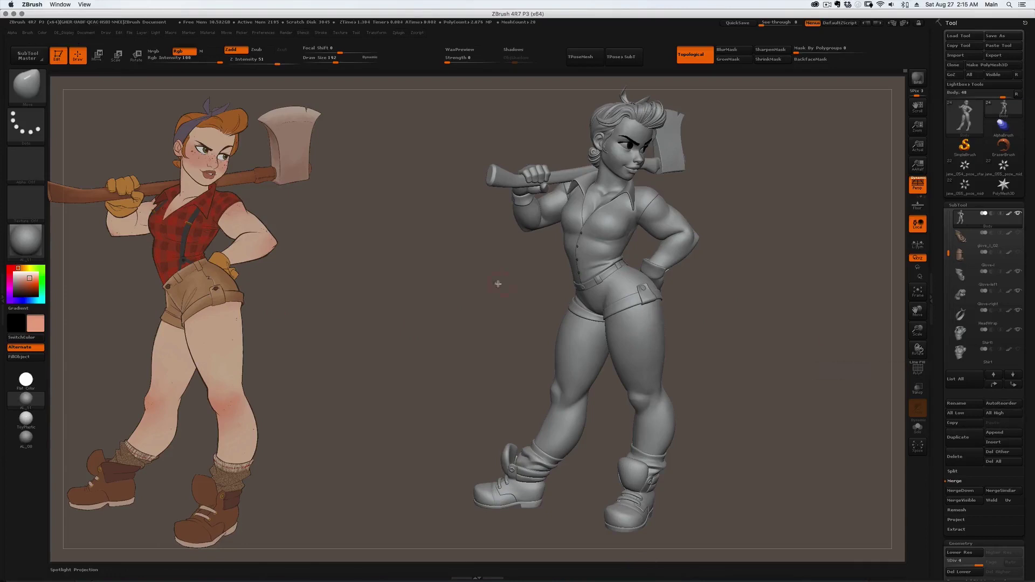
mouse_move(422, 273)
left_mouse_down()
mouse_move(423, 289)
mouse_move(429, 256)
left_mouse_up()
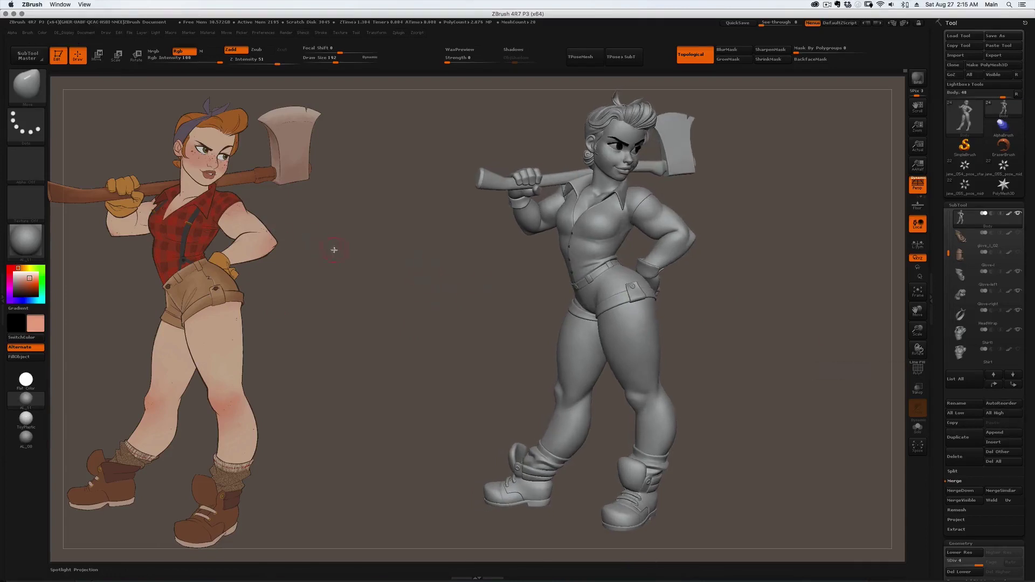
Fill the Body with the sampled pink skin tone and load zbro_Paint as the active material.
left_click(18, 358)
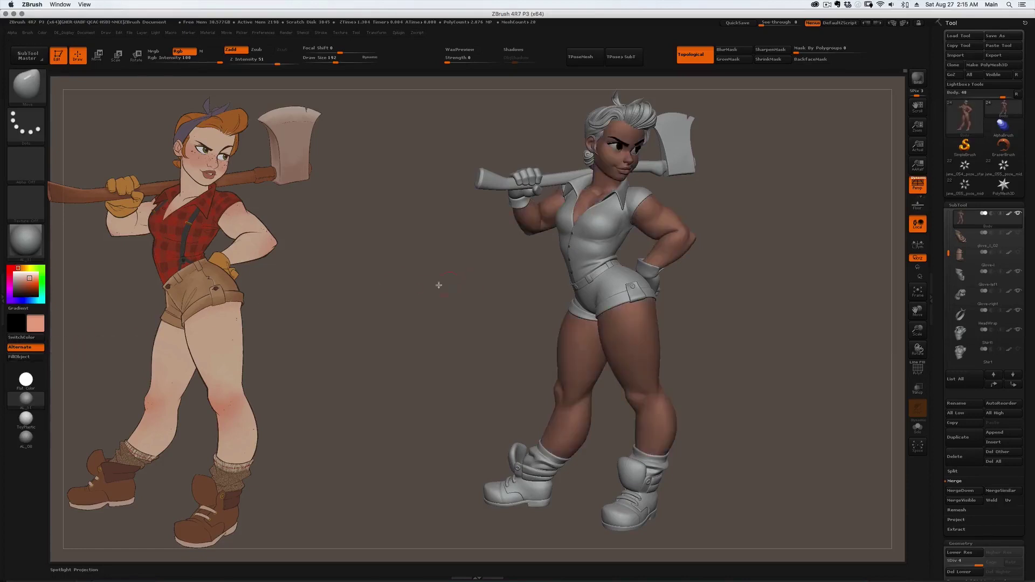
left_click_drag(505, 272, 413, 272)
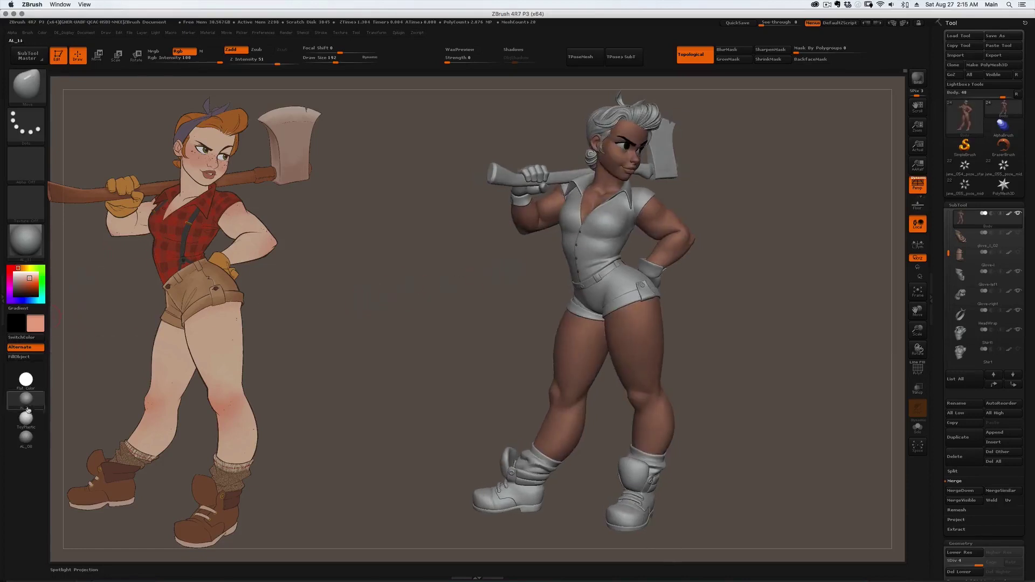
left_click(26, 379)
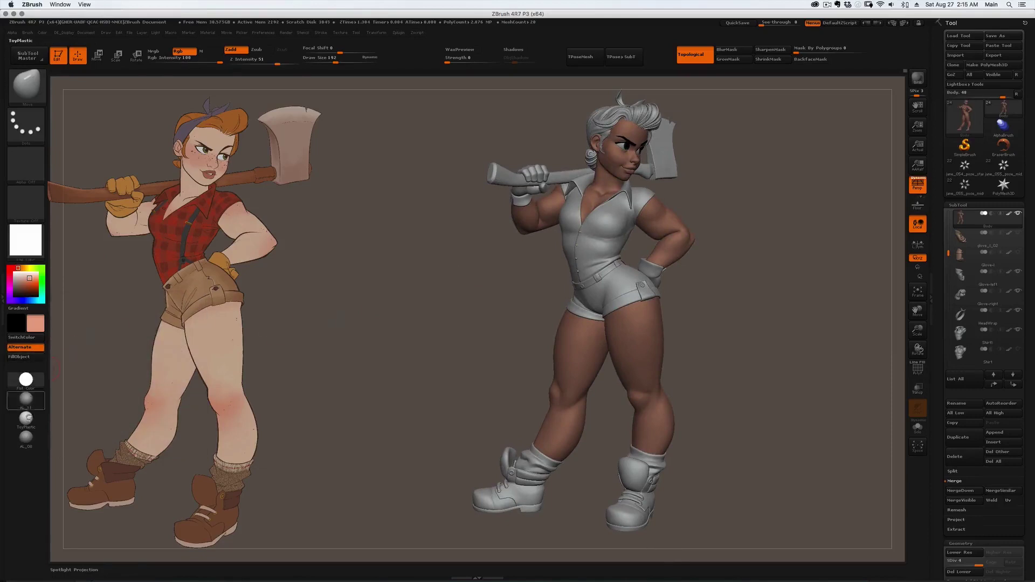
mouse_move(31, 417)
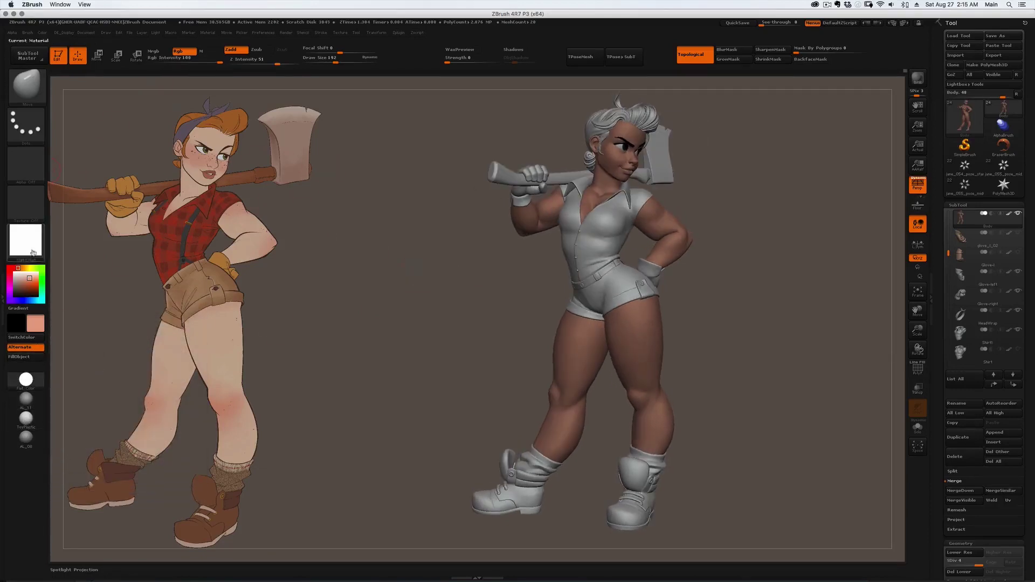
left_click(25, 400)
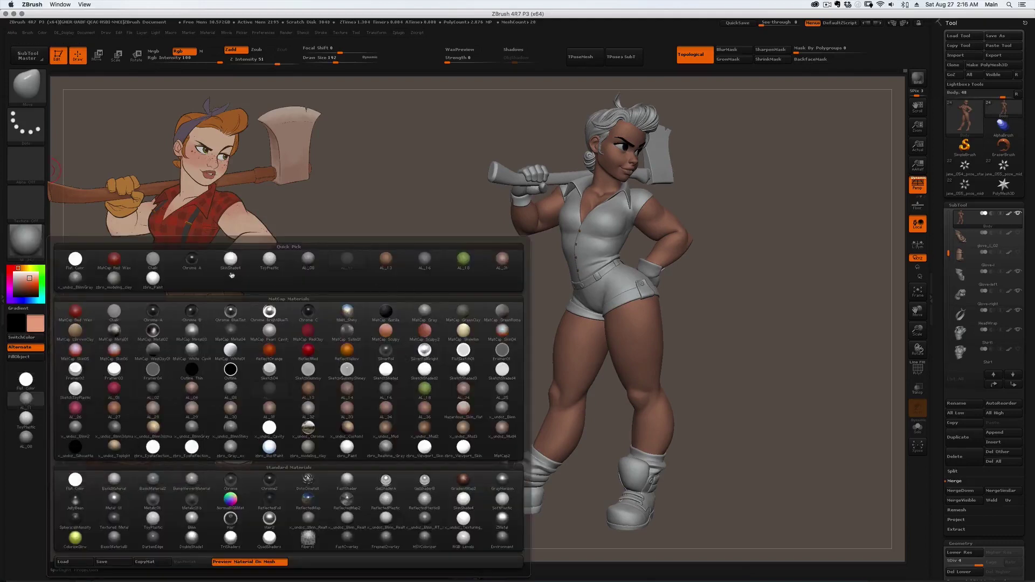
left_click(161, 284)
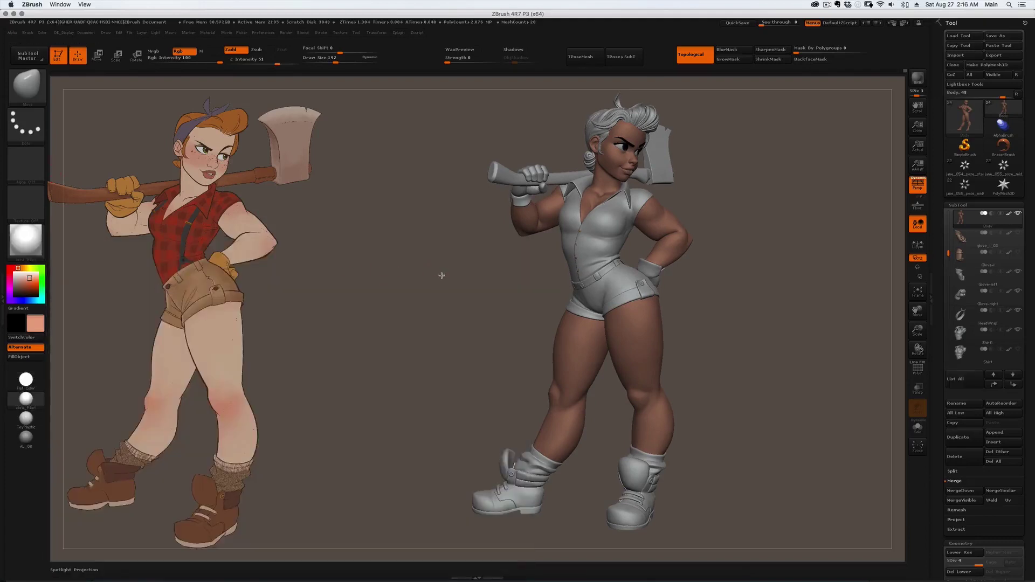
left_click_drag(442, 275, 443, 277)
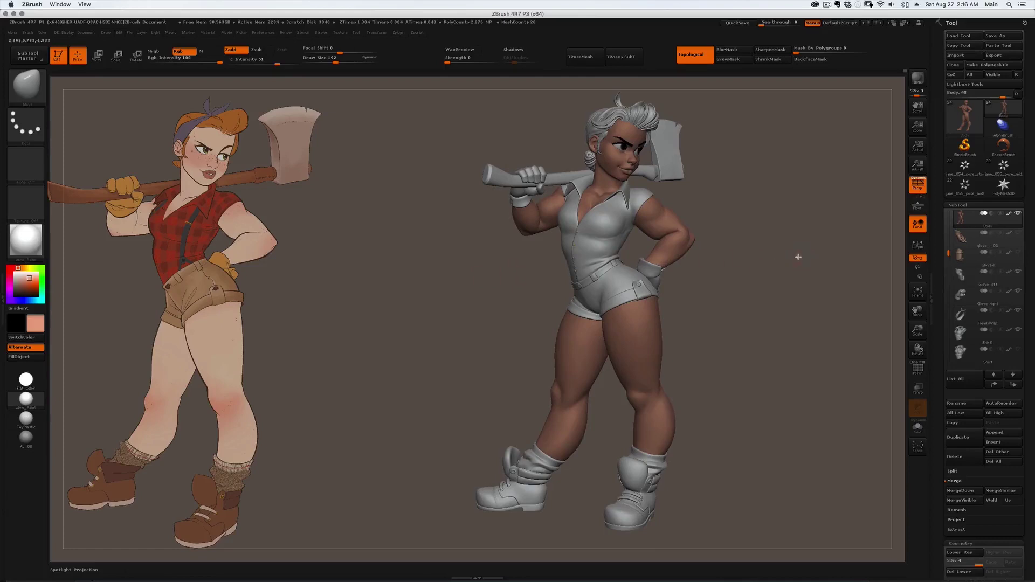
left_click_drag(798, 257, 766, 221)
left_click_drag(562, 215, 593, 230)
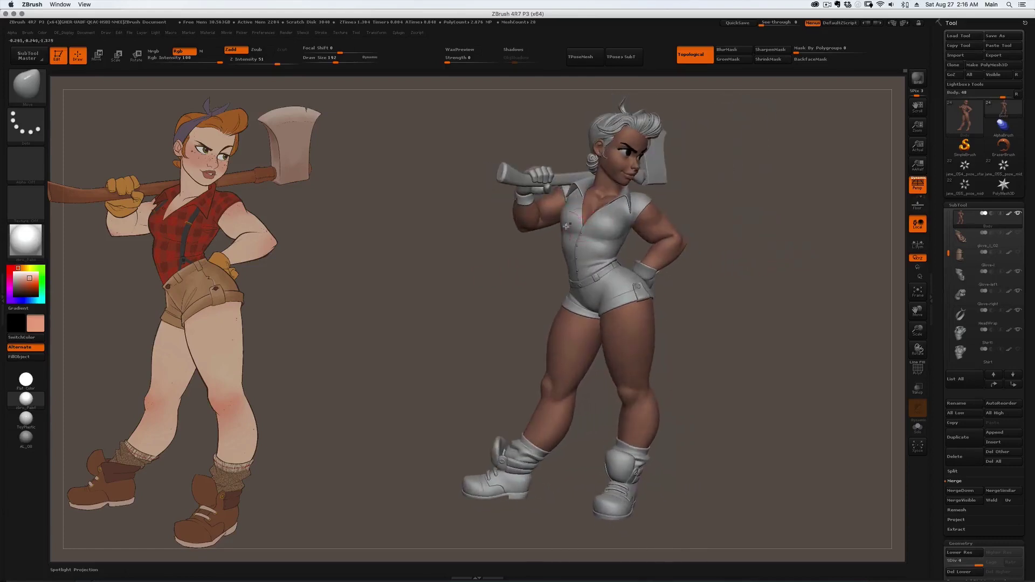
Fill all visible subtools with the Flat Color material using SubTool Master's Fill with the Material option.
left_click(26, 380)
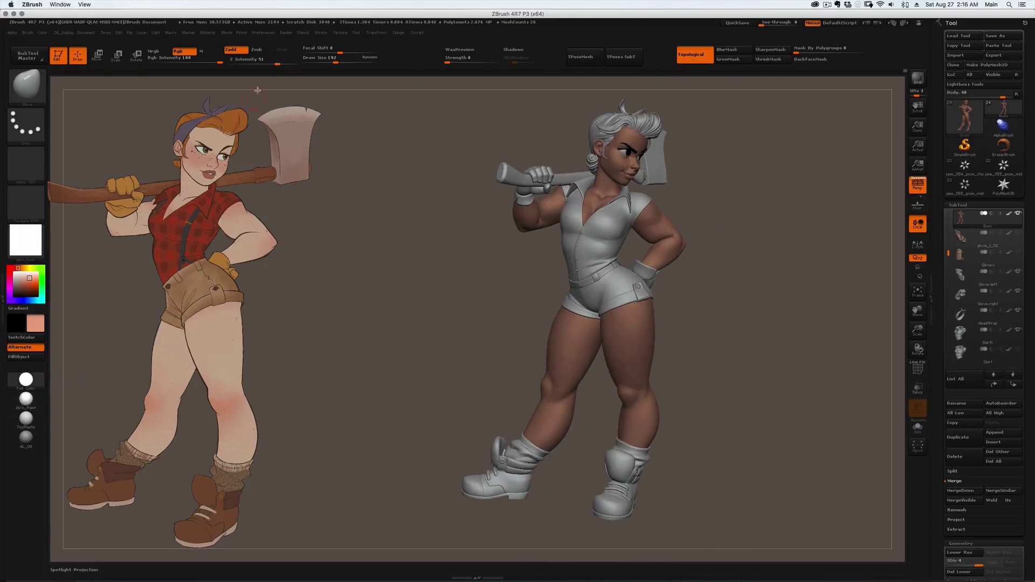
left_click_drag(404, 150, 376, 135)
left_click(398, 34)
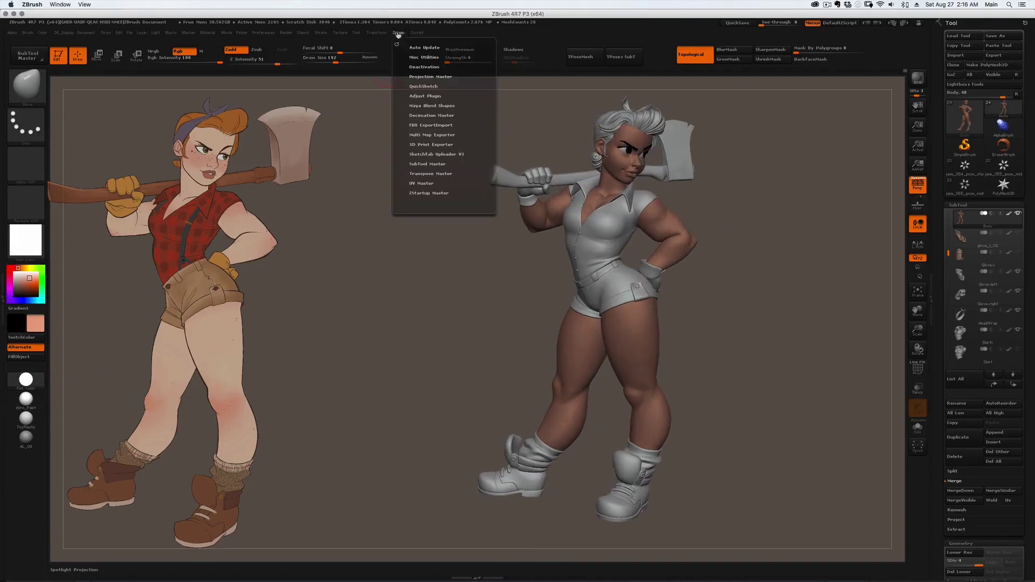
left_click(421, 164)
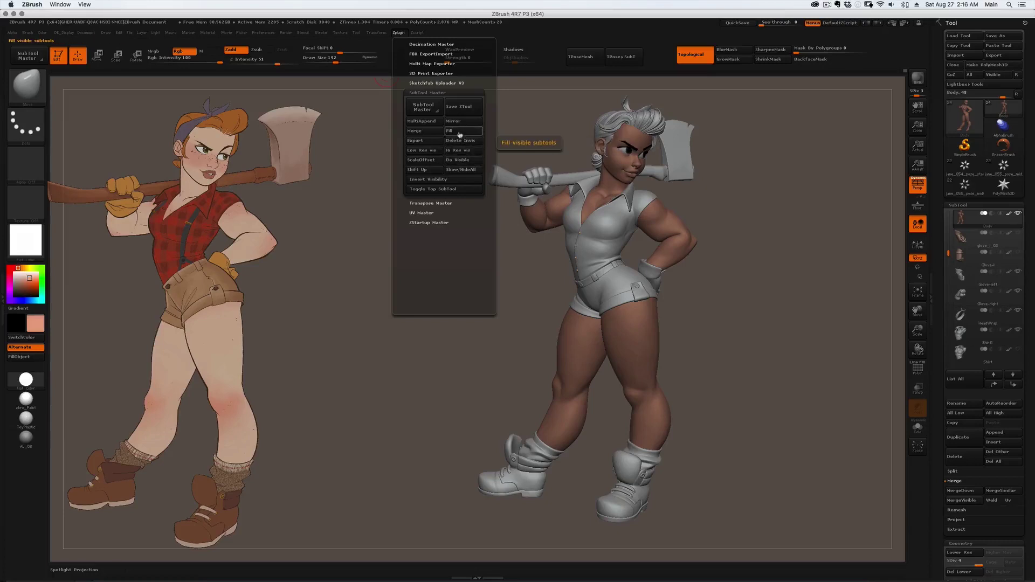
left_click(459, 134)
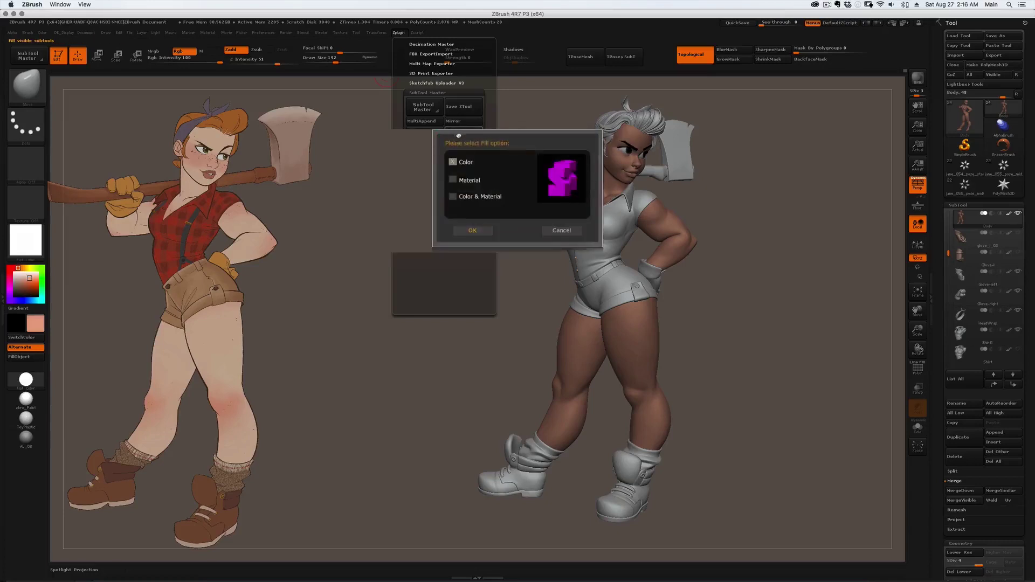
left_click(454, 179)
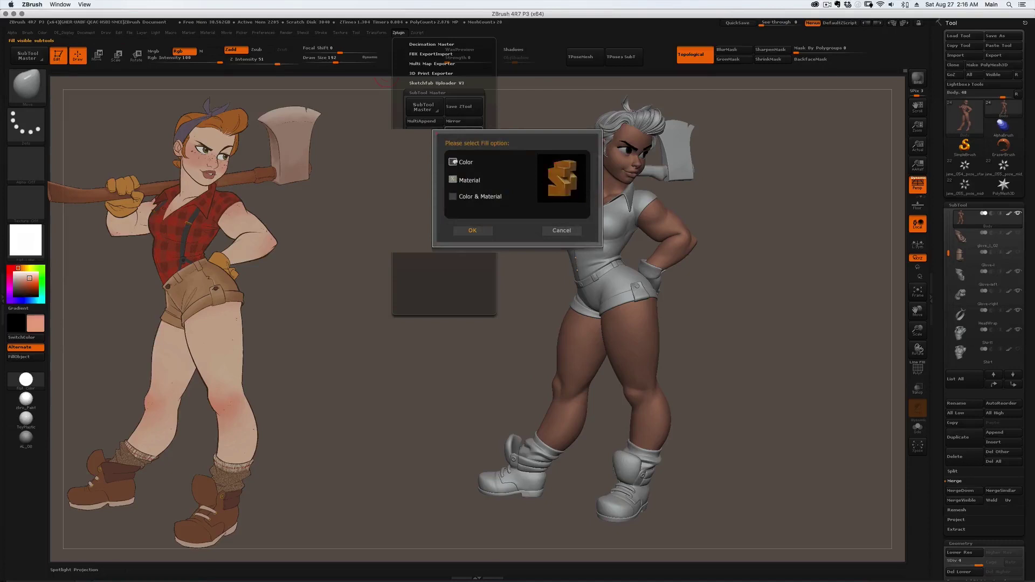
left_click(471, 231)
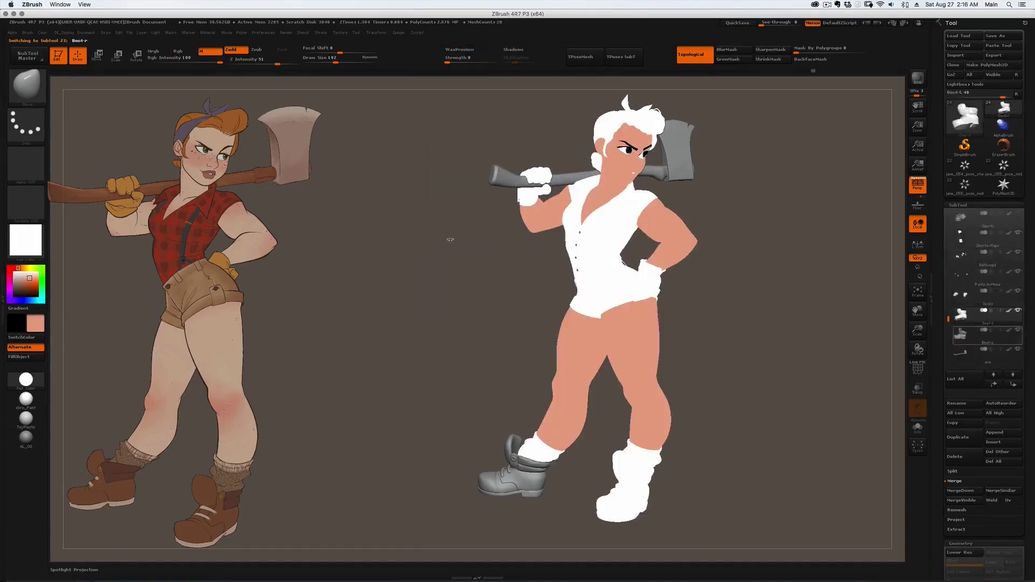
left_click_drag(451, 243, 343, 286)
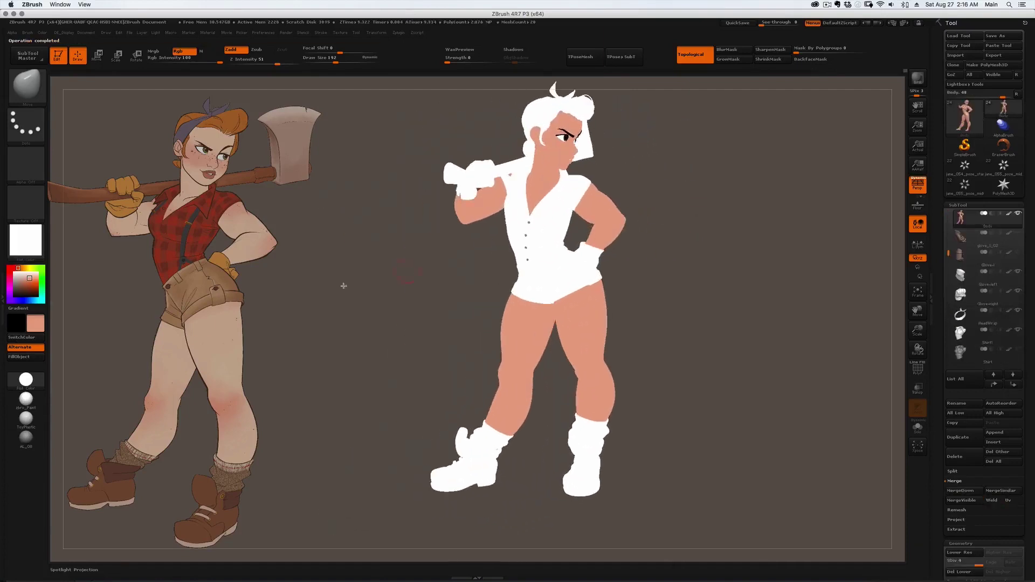
Preview the model with the zbro_Paint material, enabling Shadows and WaxPreview at strength 31.
left_click(26, 399)
left_click_drag(492, 282, 609, 229)
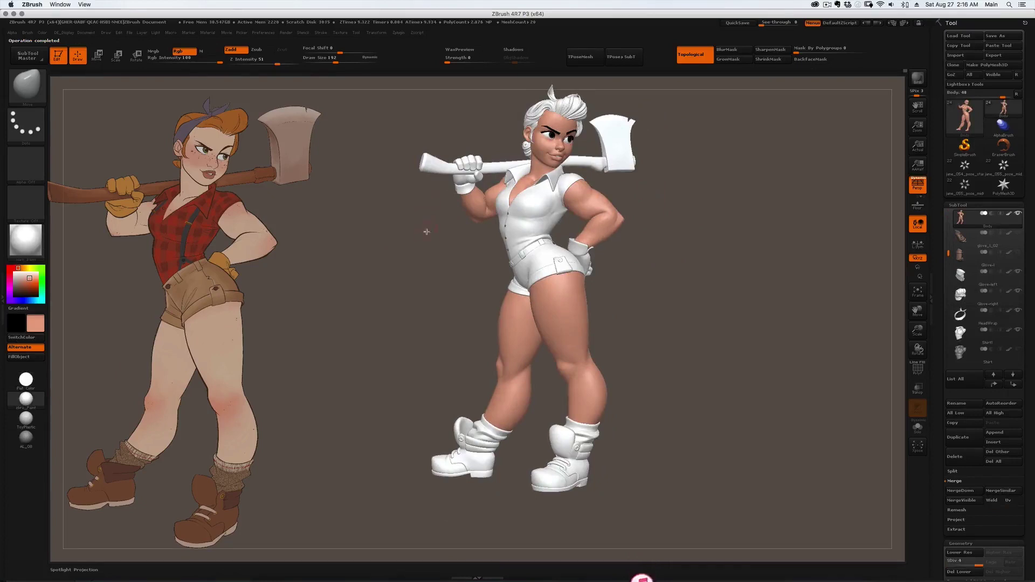
left_click_drag(427, 232, 488, 254, "alt")
left_click(513, 50)
left_click(460, 50)
left_click(455, 62)
type("15")
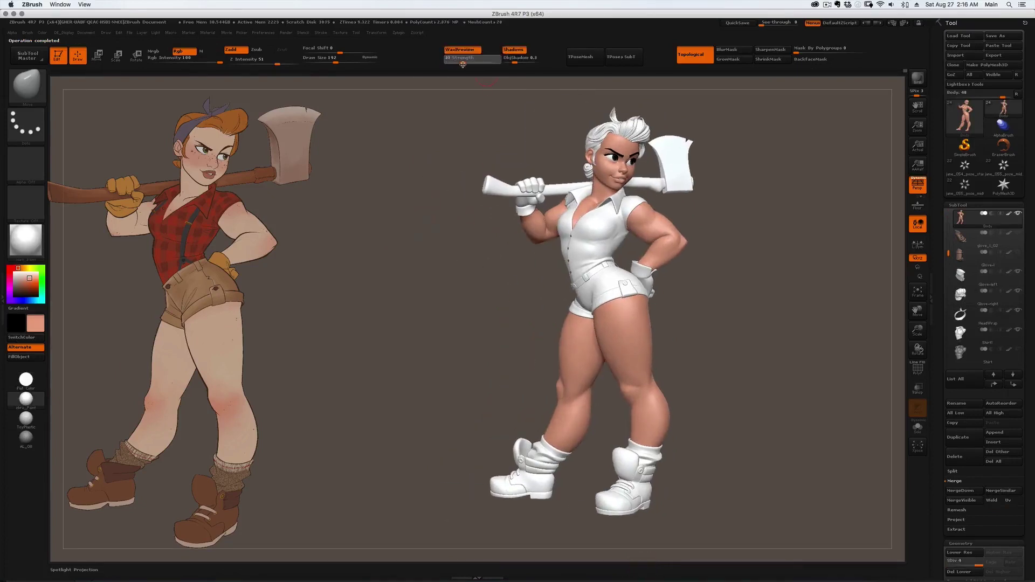
left_click_drag(463, 65, 464, 64)
left_click_drag(458, 180, 426, 227)
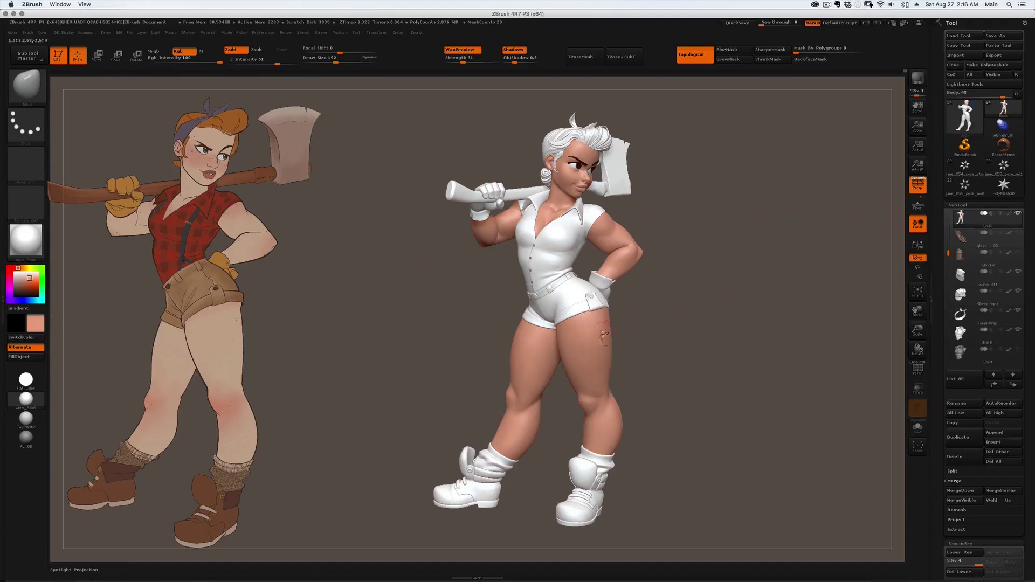
Switch to the Standard brush with Zadd off and fill the Body with a lighter pink, RGB 235, 183, 161.
left_click(29, 277)
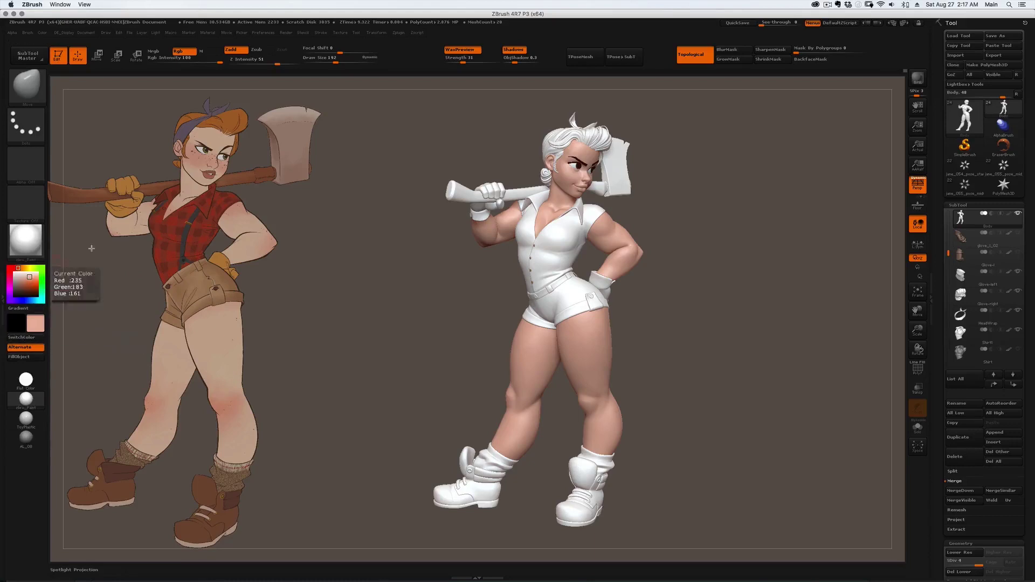
key("b")
key("s")
key("t")
left_click(231, 49)
left_click(178, 51)
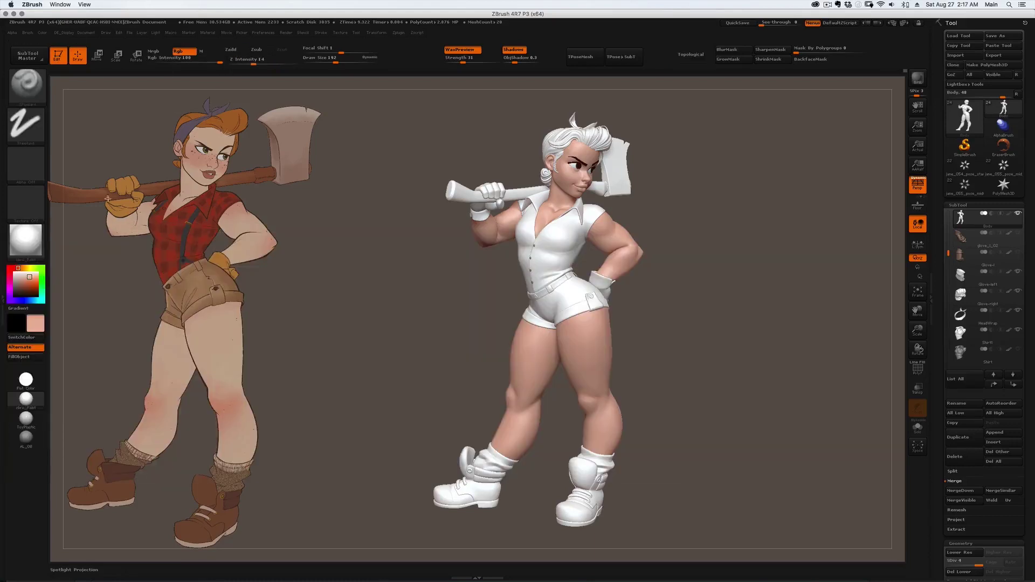
left_click(19, 357)
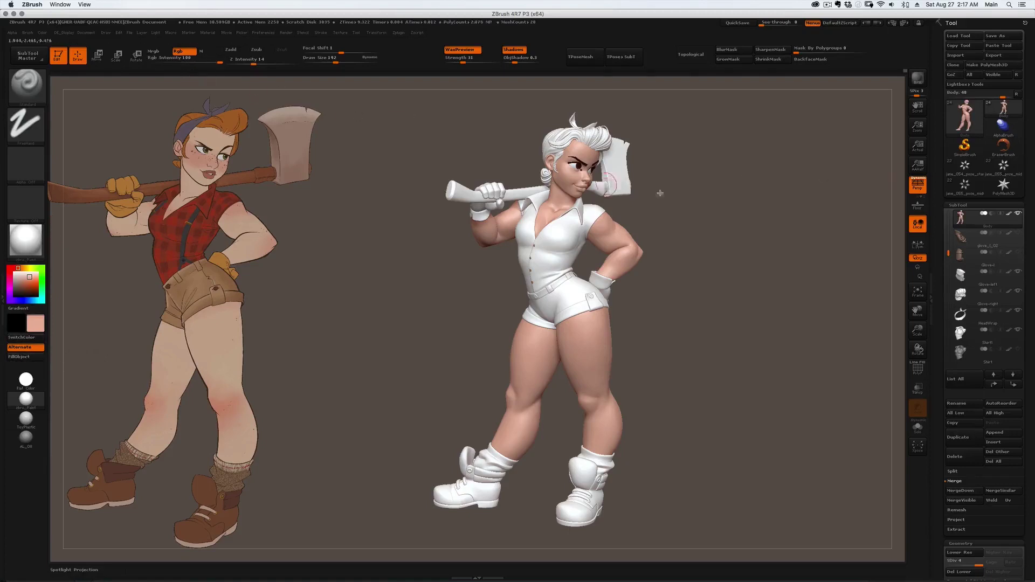
Sample the tan brown of the shorts in the reference illustration and fill the shorts and belt loops with it.
key("z")
key("c")
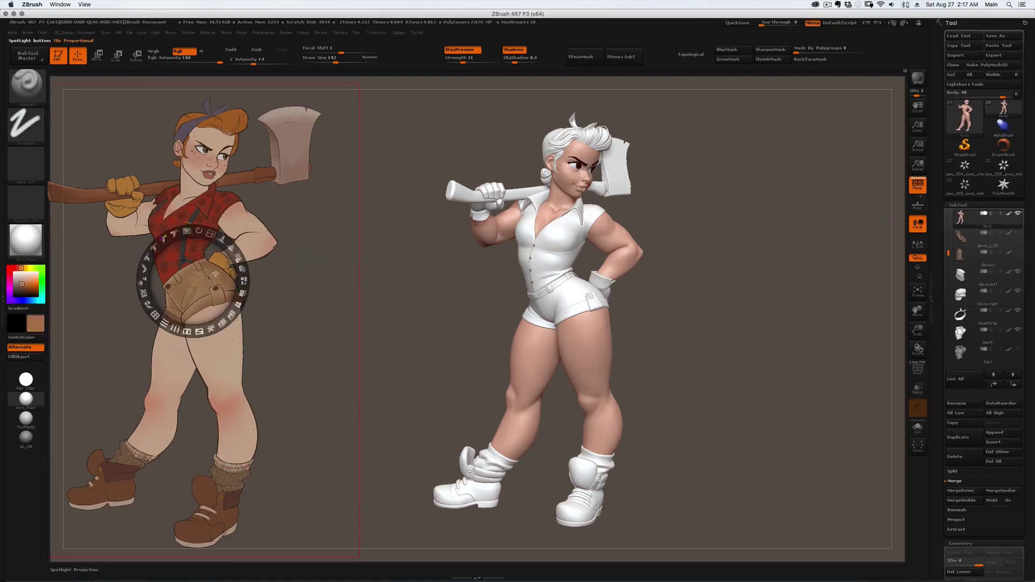
key("z")
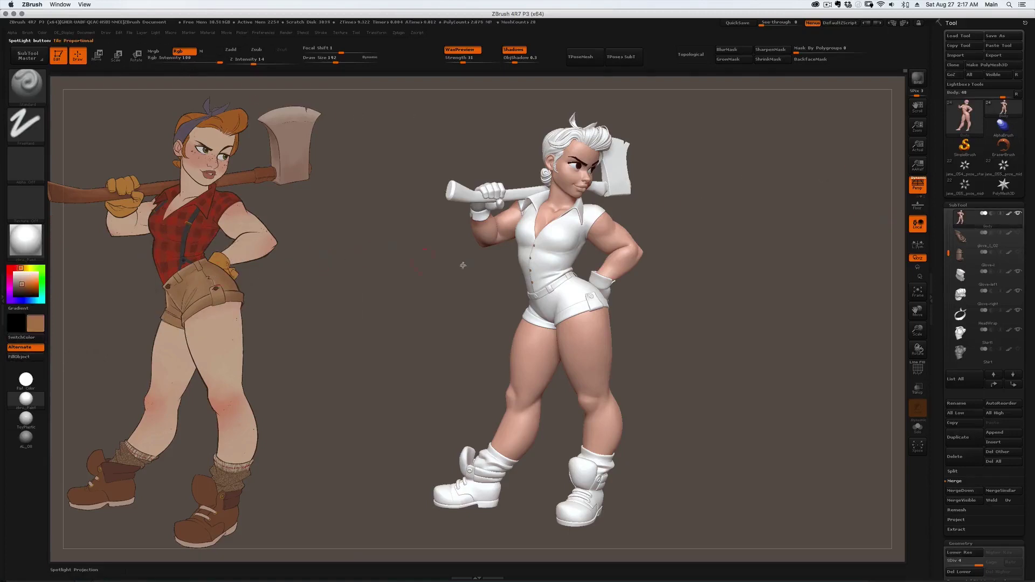
left_click(583, 291, "alt")
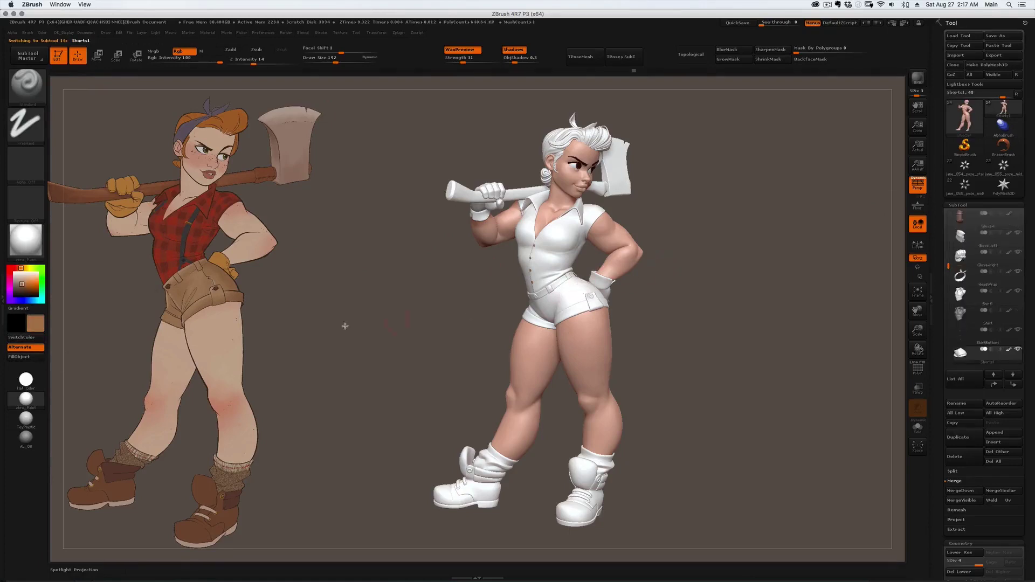
left_click(27, 357)
left_click(597, 305, "alt")
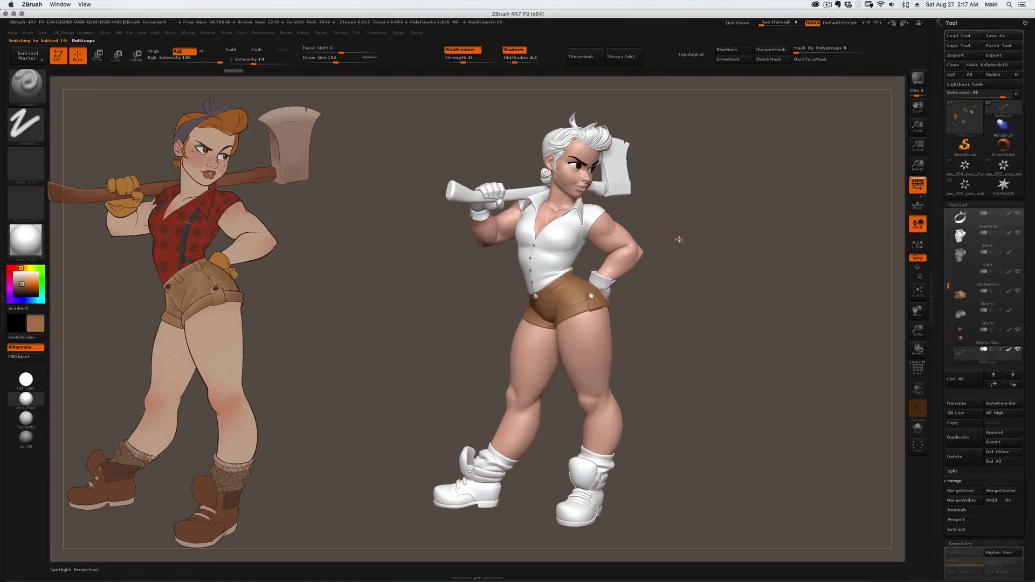
Sample the red of the shirt in the reference illustration and fill the shirt subtool with it.
key("z")
left_click(169, 254)
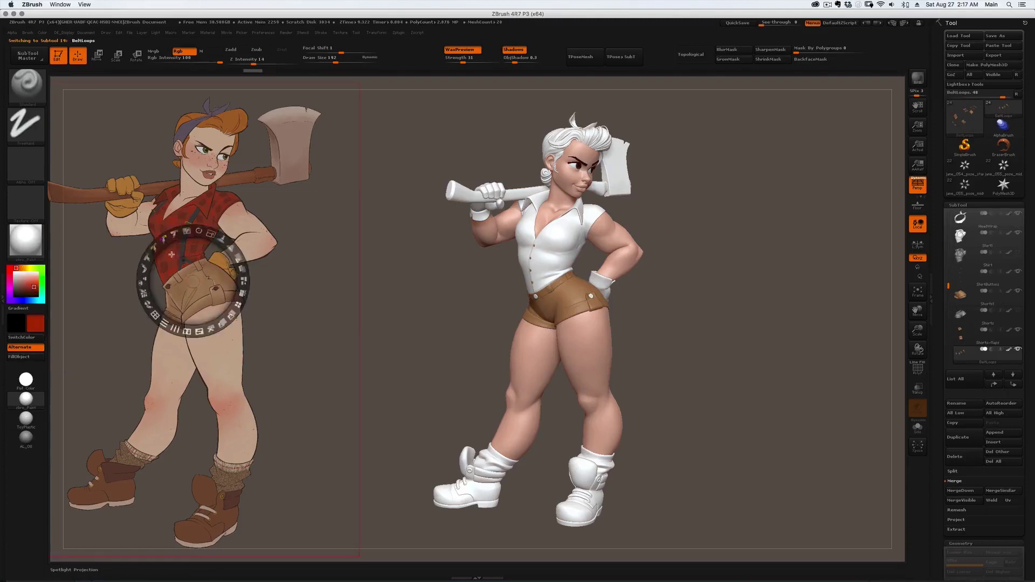
key("z")
left_click(570, 241, "alt")
left_click(27, 357)
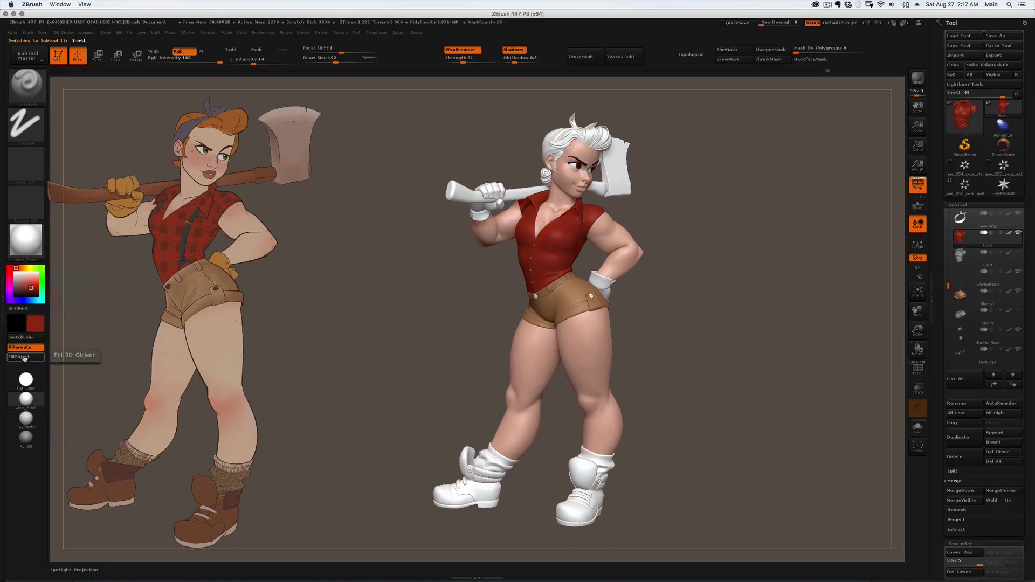
Make the shirt buttons the active subtool and fill them with a colour sampled from the reference shirt.
left_click(983, 279)
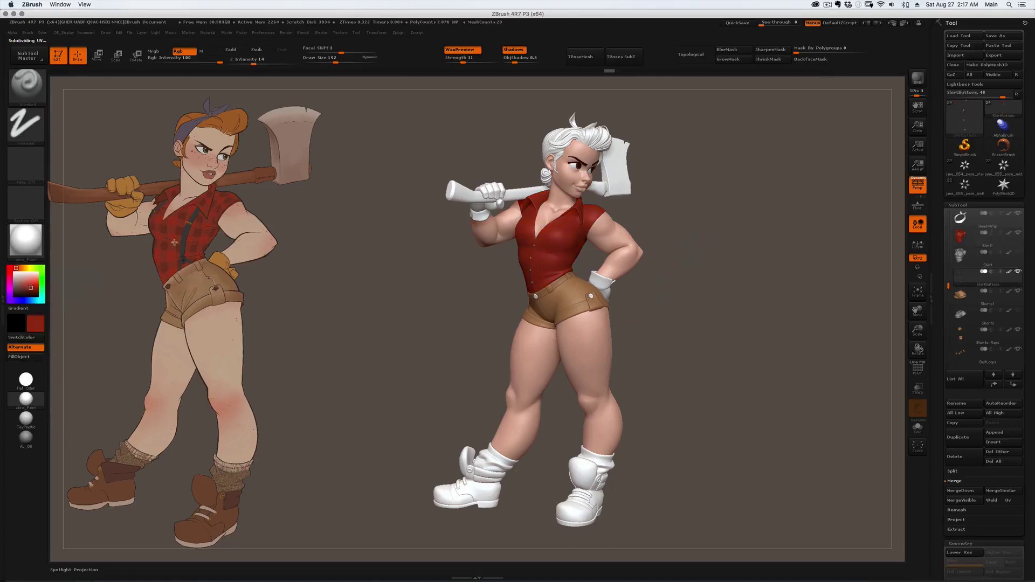
key("z")
key("c")
left_click(26, 357)
Pick a golden brown based on the reference gloves and fill both glove subtools with it.
key("c")
key("z")
left_click(26, 287)
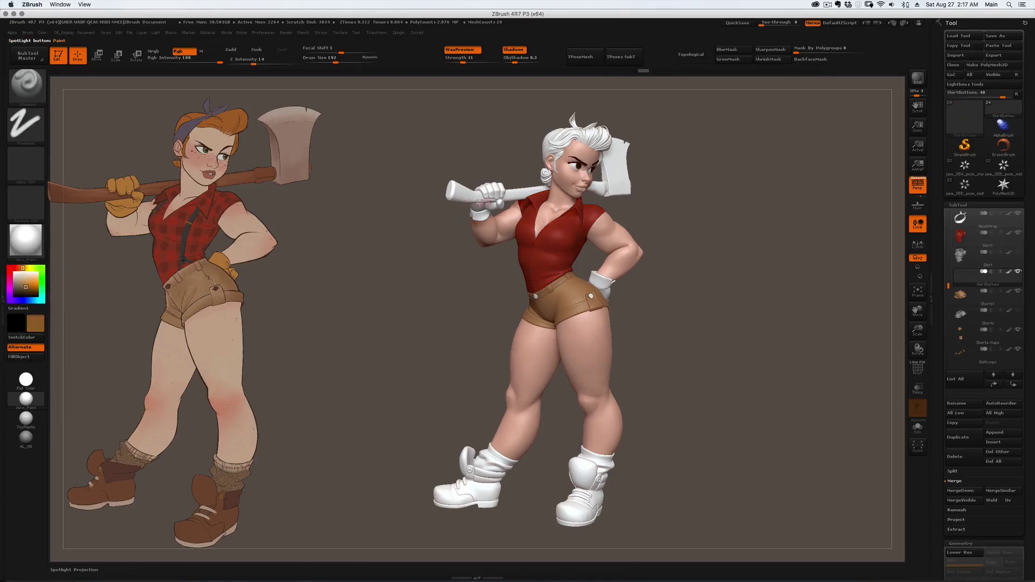
left_click(491, 192, "alt")
left_click(26, 357)
left_click(601, 284, "alt")
left_click(26, 357)
Sample the orange hair colour from the reference illustration and fill the Hair subtool with it.
key("c")
left_click(576, 139, "alt")
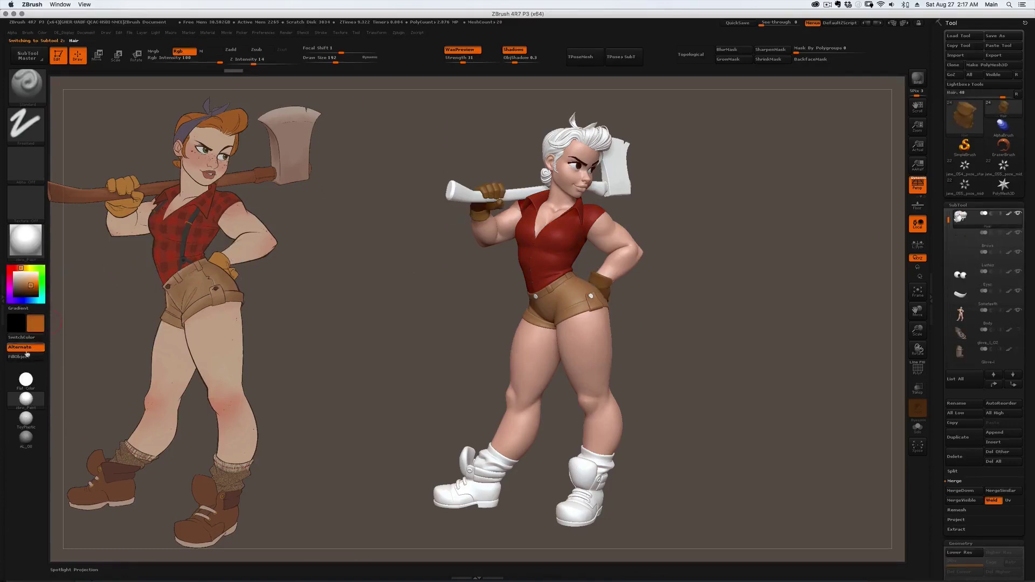
left_click(26, 357)
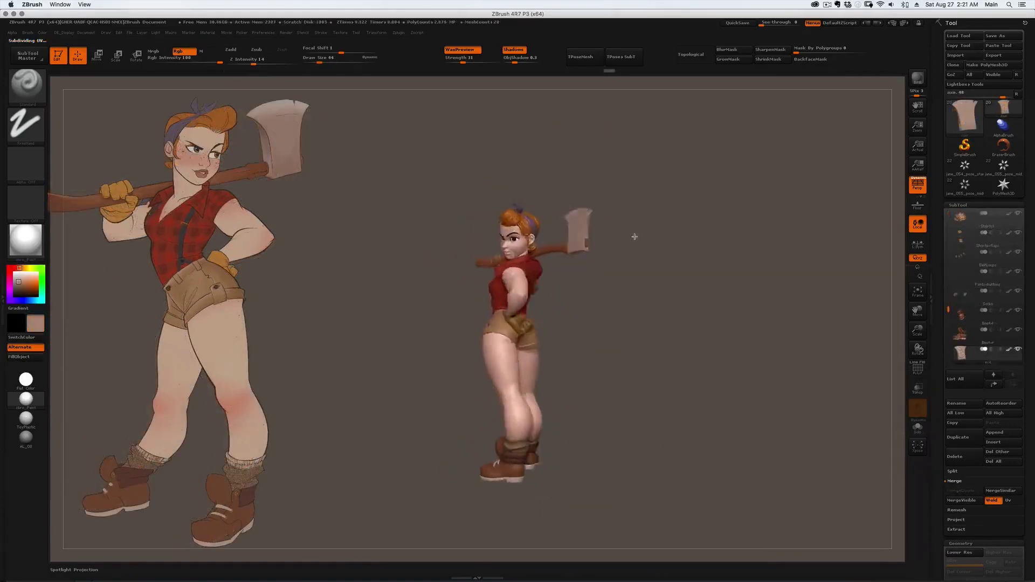
Make the Body the active subtool, sample and adjust the pink skin tone, and refill the Body with it.
left_click_drag(634, 237, 651, 254)
left_click_drag(598, 282, 584, 300)
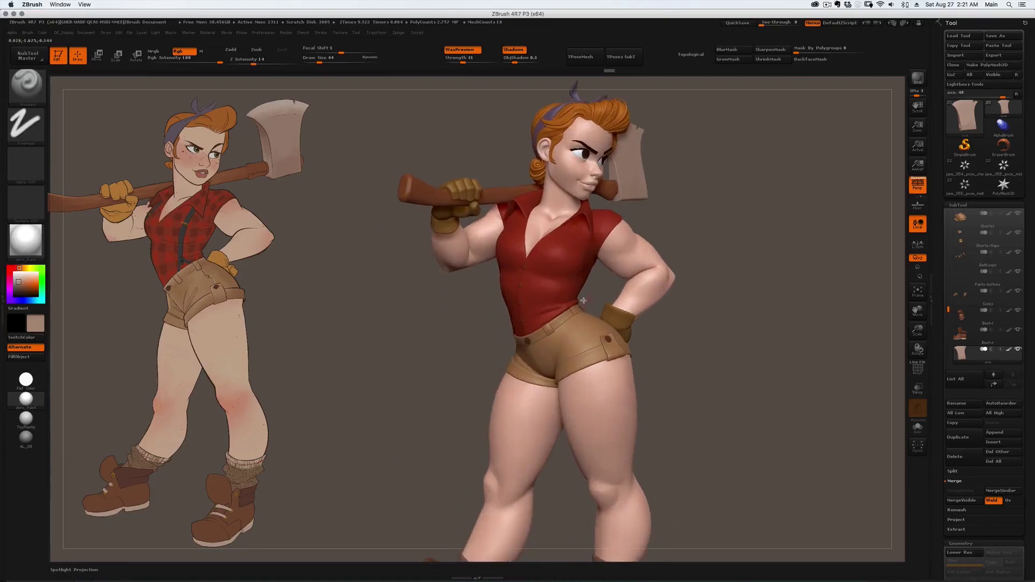
left_click(636, 276, "alt")
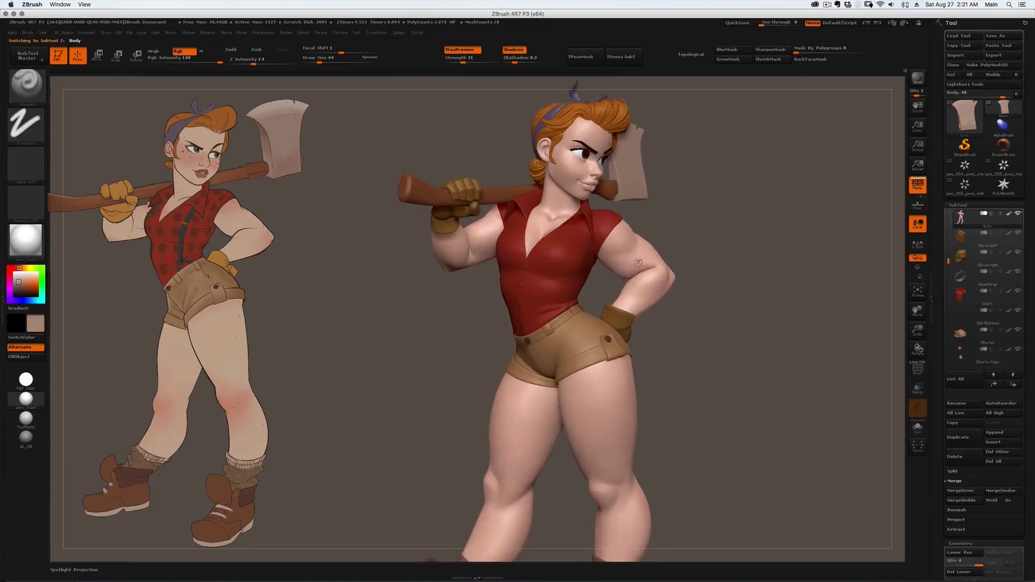
key("c")
left_click(27, 277)
left_click(28, 358)
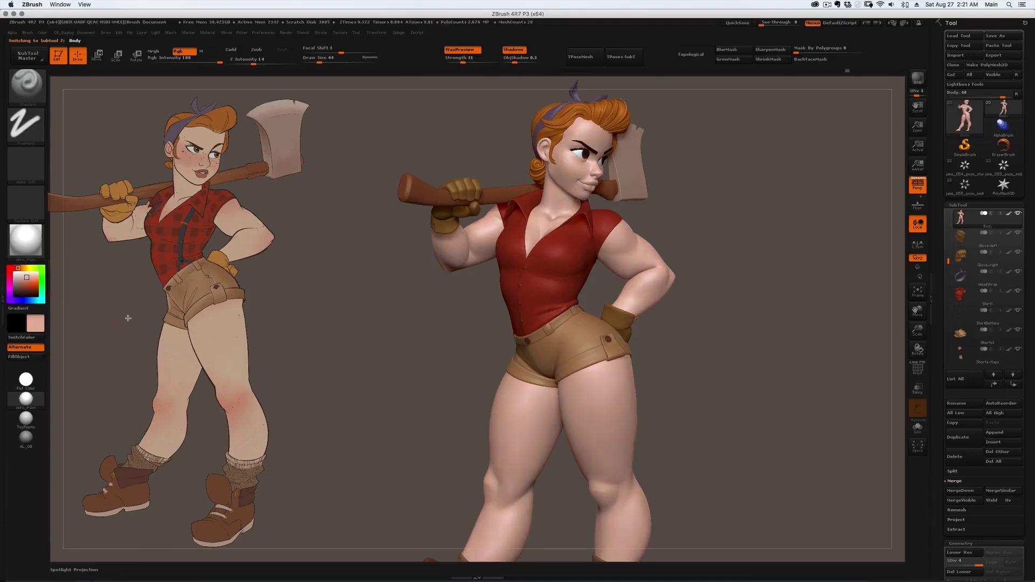
mouse_move(402, 286)
left_mouse_down()
mouse_move(399, 298)
mouse_move(412, 293)
mouse_move(408, 284)
left_mouse_up()
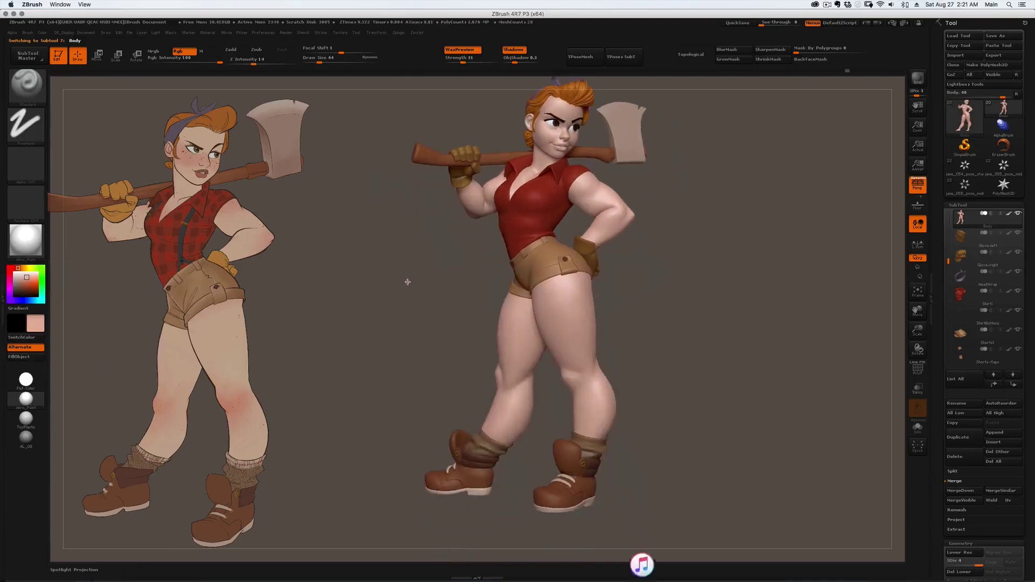
Select the Standard brush for painting the Body and set its draw size to about 192.
key("b")
key("s")
key("t")
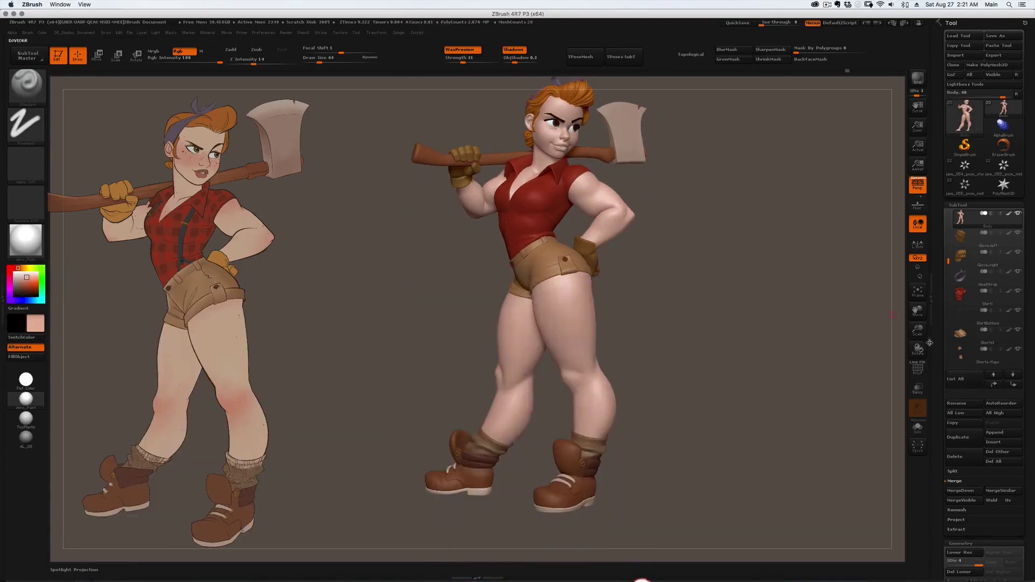
left_click_drag(310, 280, 346, 292)
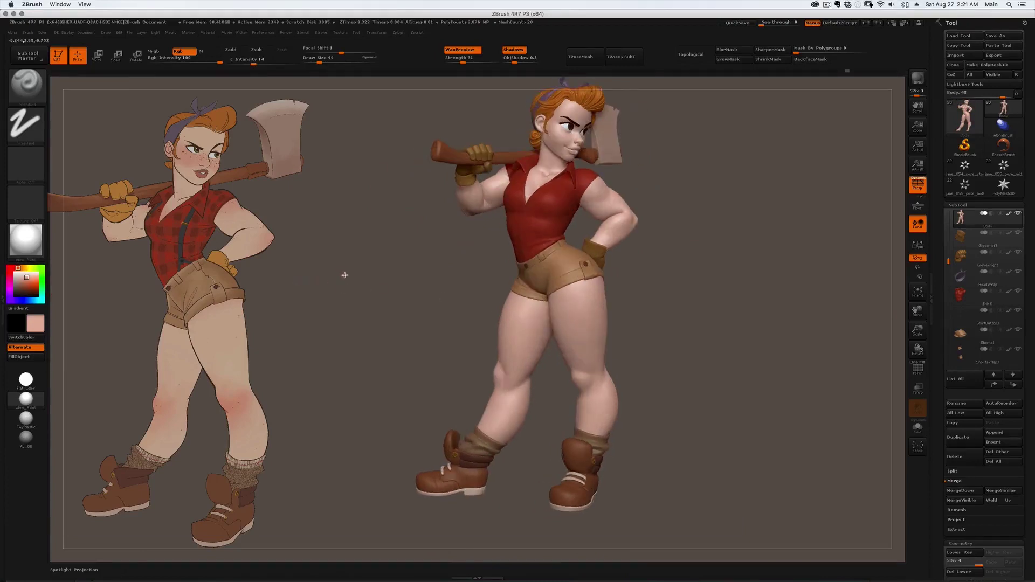
left_click_drag(360, 251, 346, 240)
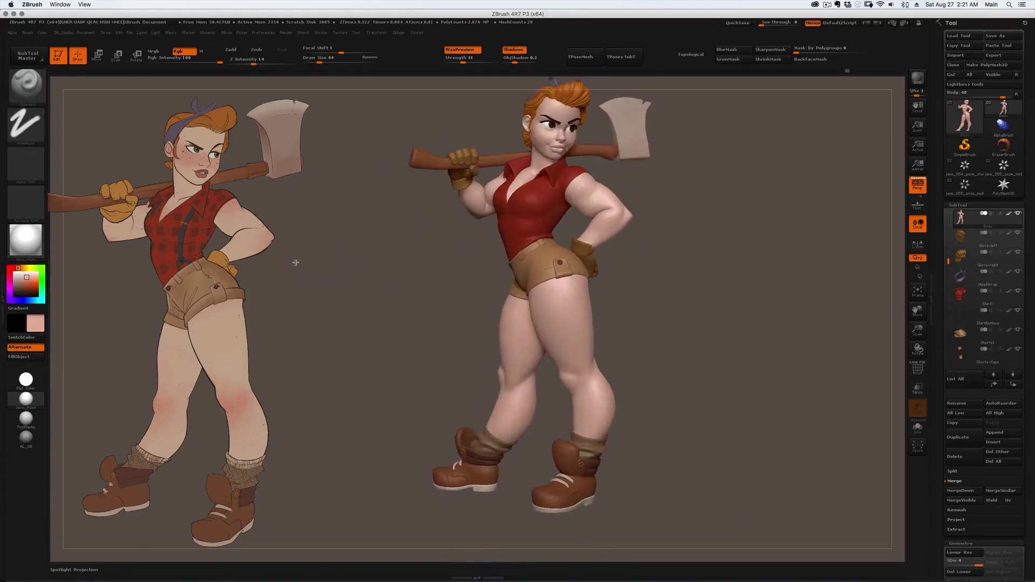
key("b")
key("s")
key("t")
key("s")
left_click_drag(555, 314, 569, 314)
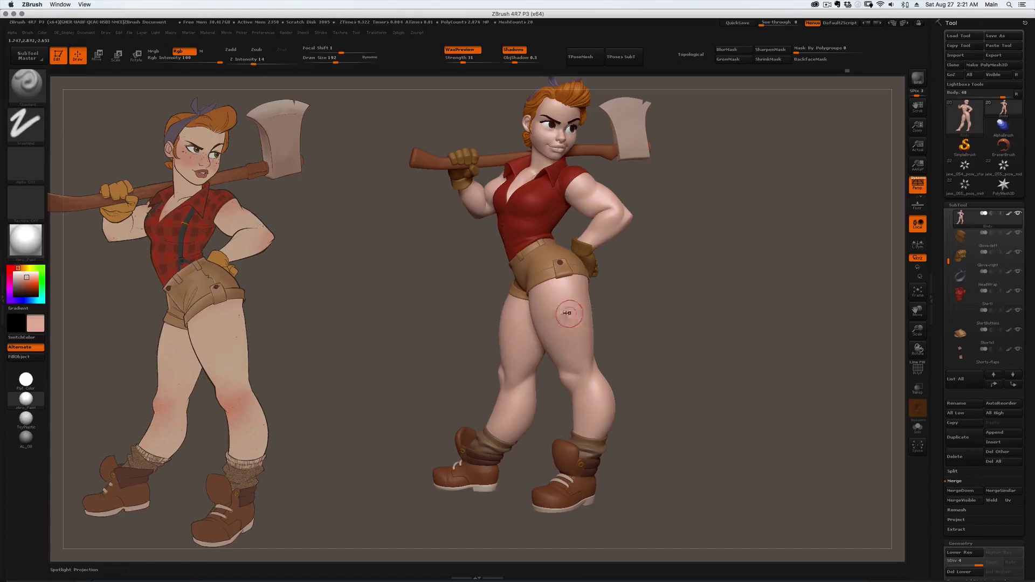
Set the brush's RGB intensity to 41 and greatly enlarge its draw size.
left_click(190, 59)
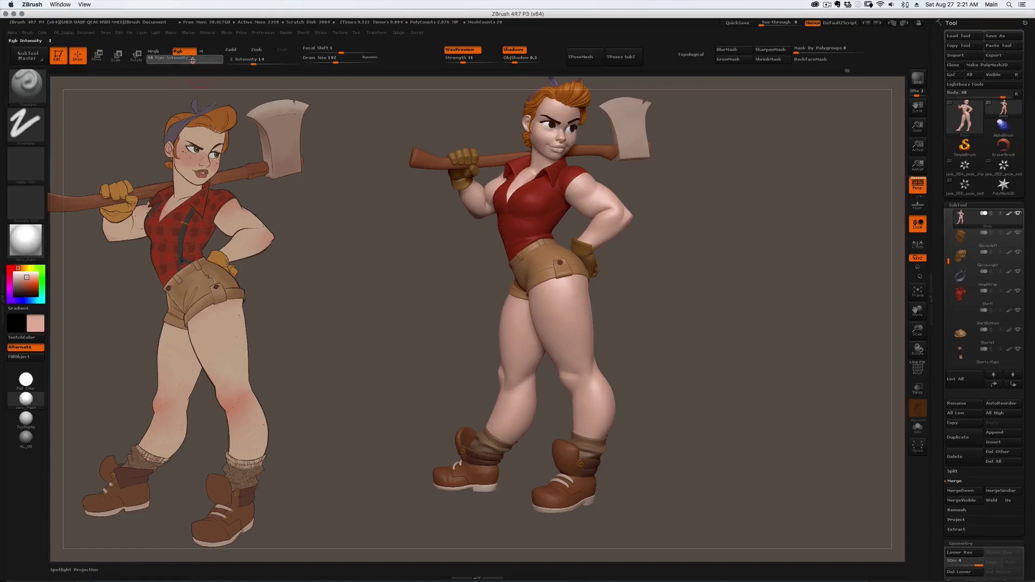
left_click(194, 60)
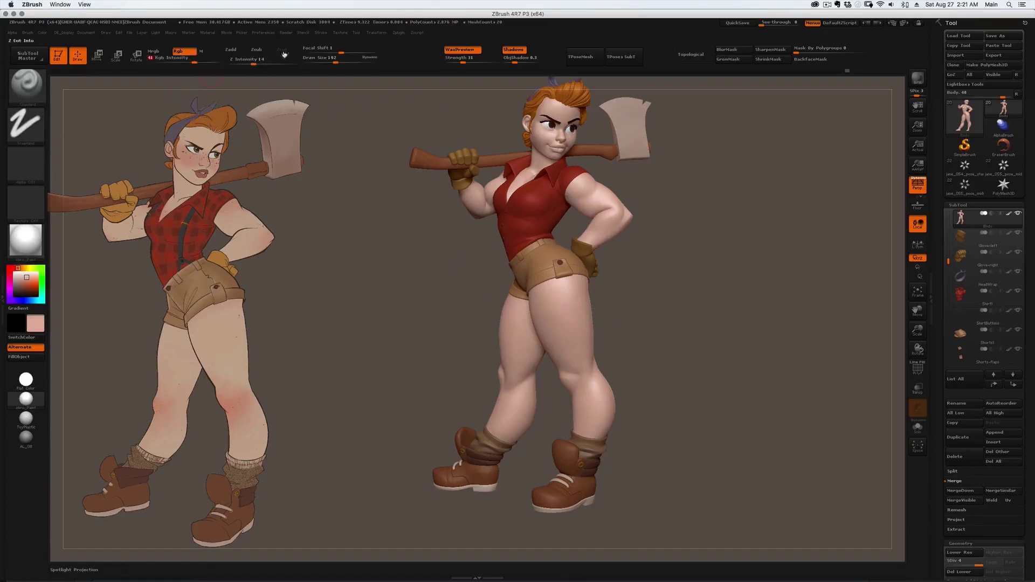
left_click(373, 59)
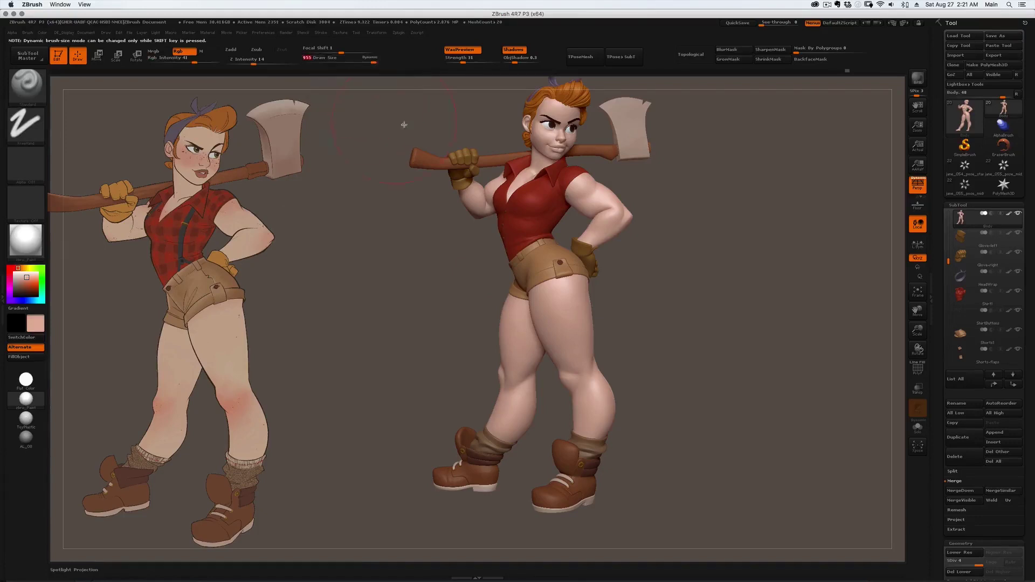
Hide the reference illustration overlay and reduce the brush's draw size to suit the thighs.
mouse_move(554, 302)
right_mouse_down()
mouse_move(606, 381)
mouse_move(560, 298)
mouse_move(577, 302)
mouse_move(551, 329)
mouse_move(572, 330)
right_mouse_up()
key("shift+z")
key("s")
left_click_drag(533, 327, 528, 326)
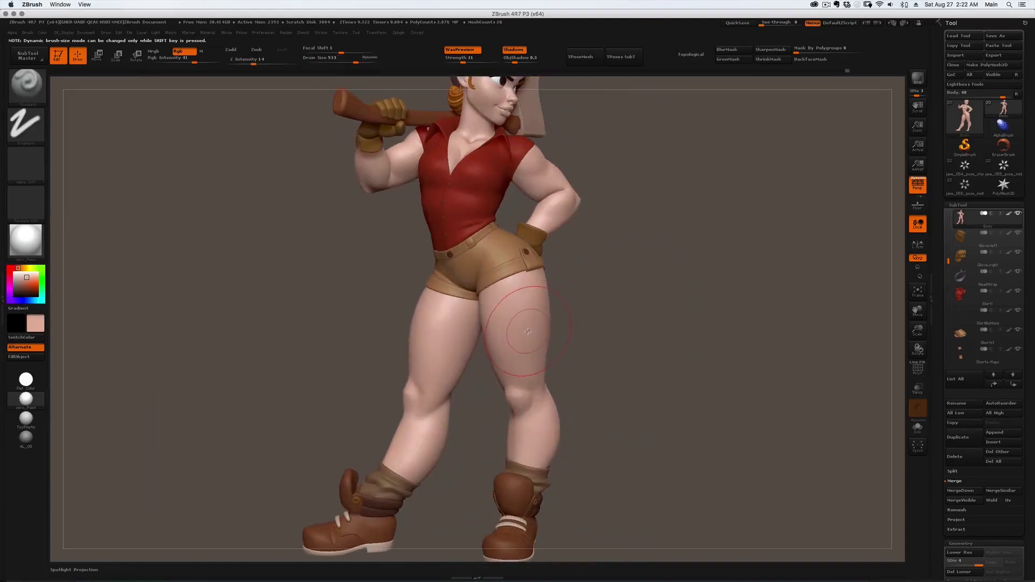
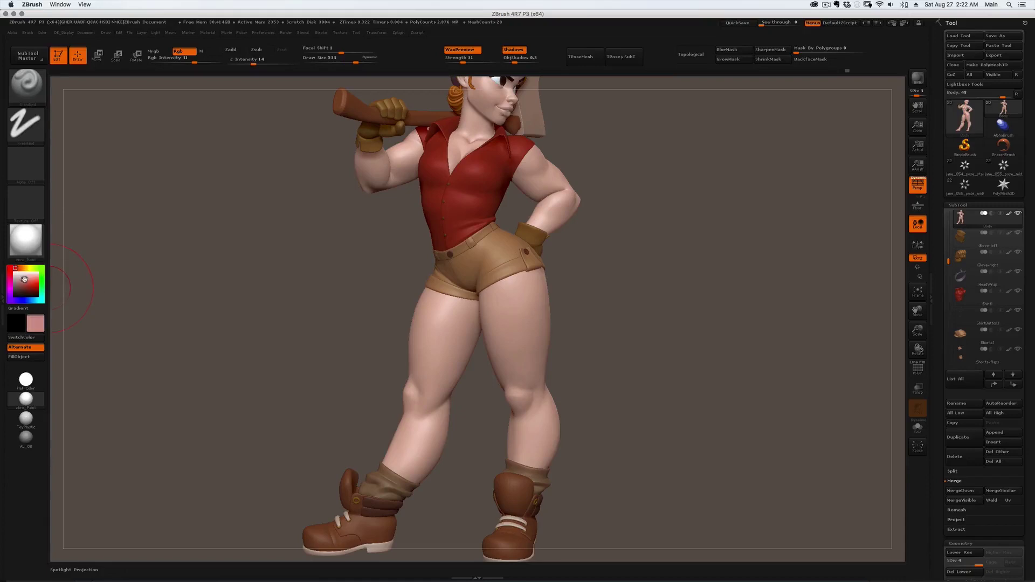
Set the draw size to about 286 and switch the brush stroke to Color Spray.
mouse_move(495, 386)
left_mouse_down("alt")
mouse_move(512, 365)
mouse_move(488, 360)
left_mouse_up("alt")
key("s")
key("s")
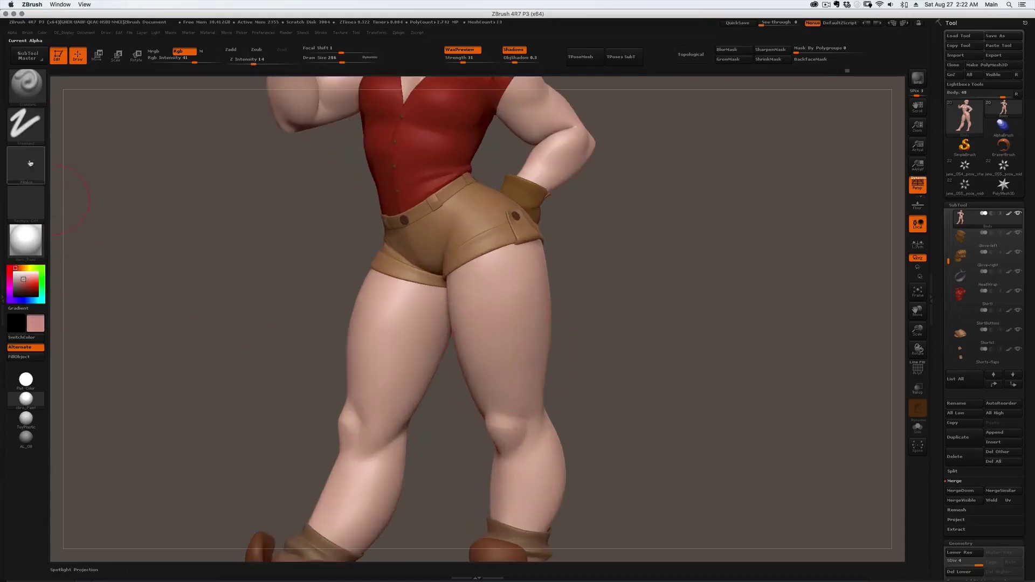
left_click(30, 175)
left_click(26, 124)
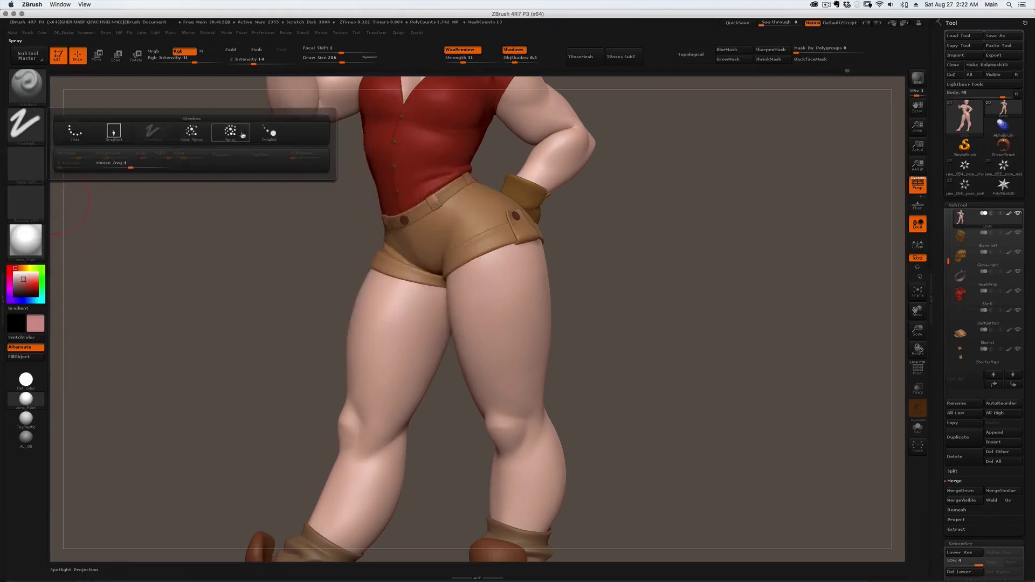
left_click(193, 138)
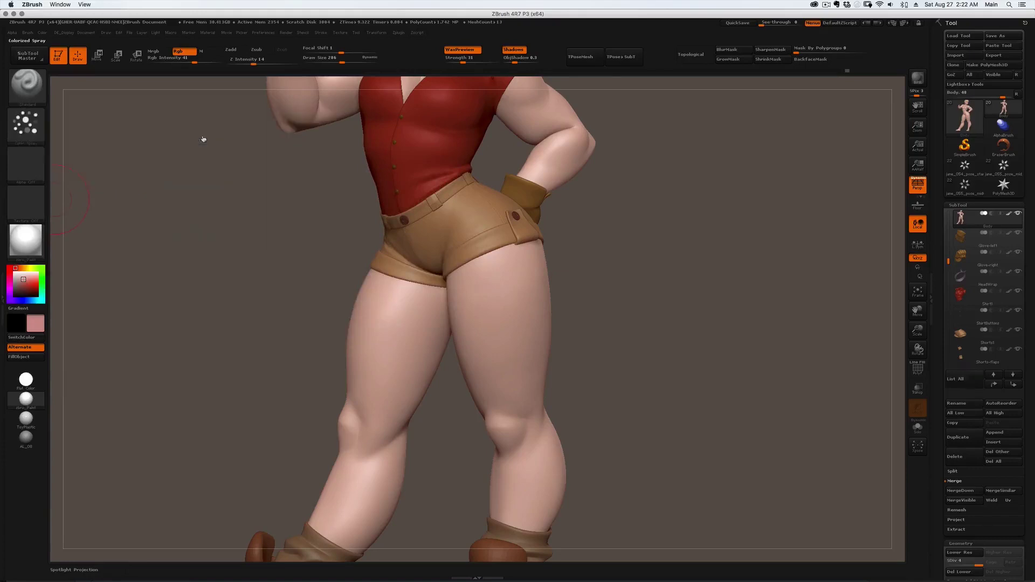
Adjust the color intensity variance of the Color Spray stroke.
left_click(25, 124)
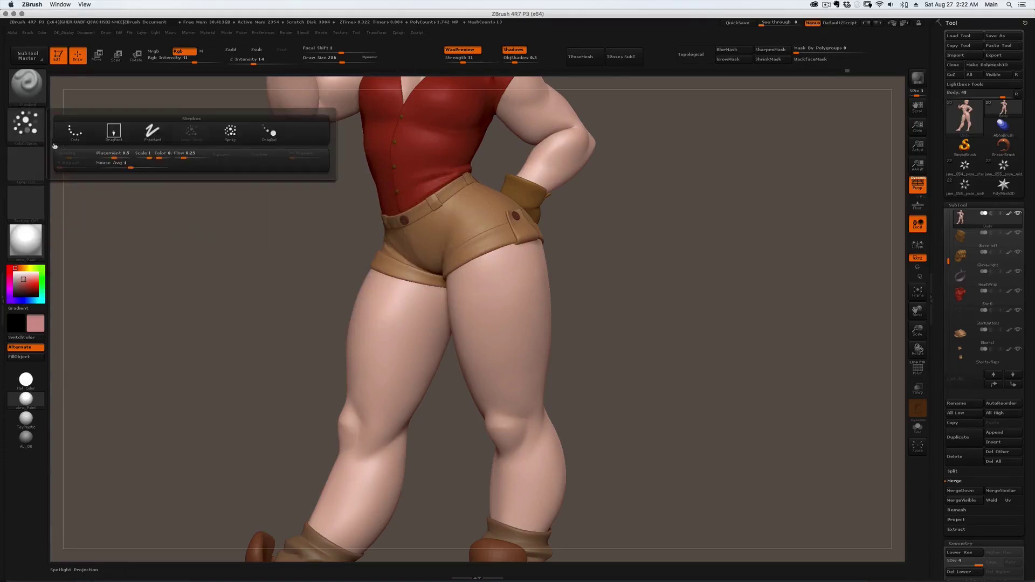
left_click(160, 156)
left_click_drag(159, 157, 158, 158)
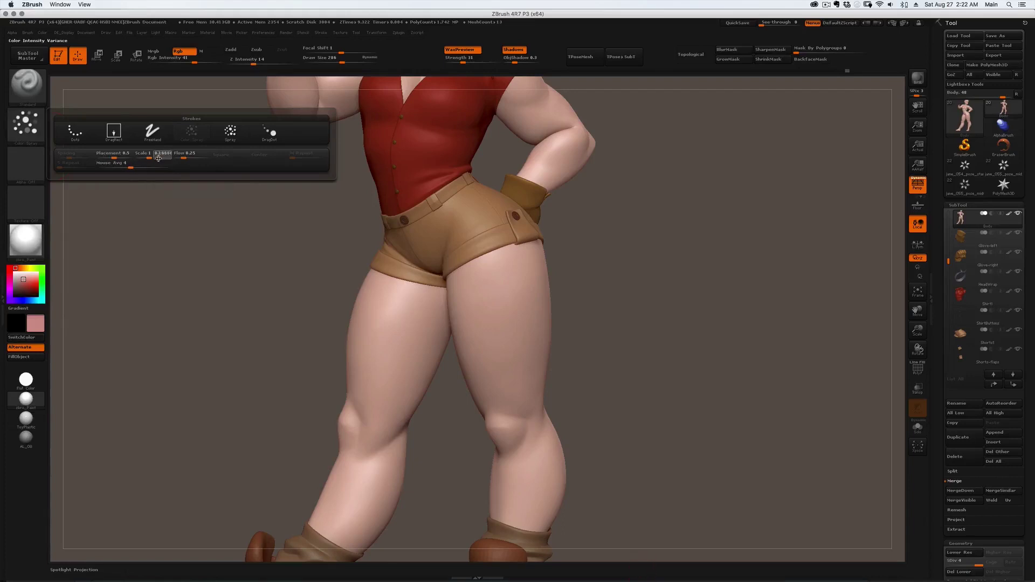
Try spraying the darker pink over the front of the thigh, and undo the strokes.
left_click_drag(566, 373, 558, 442, "alt")
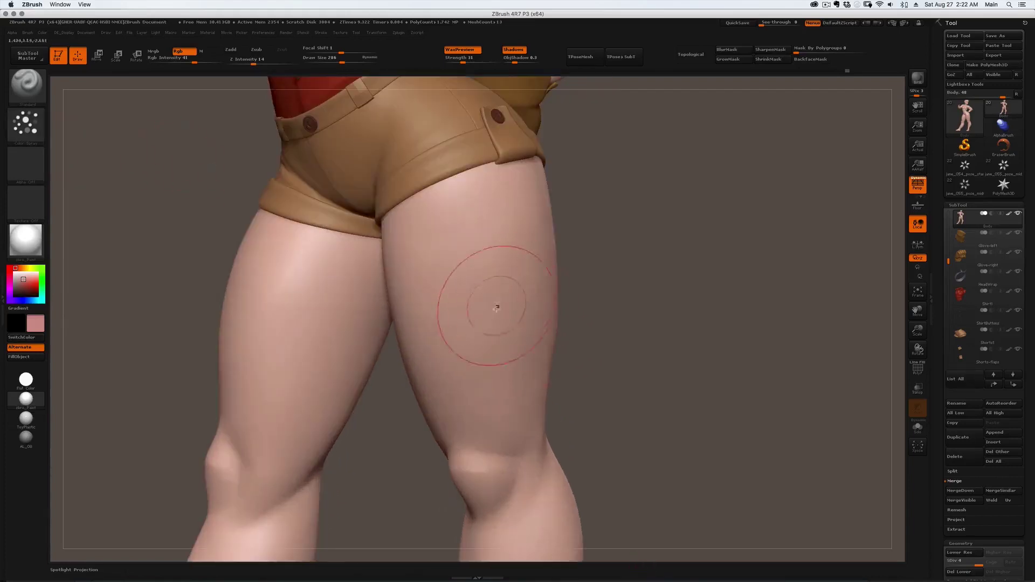
mouse_move(494, 313)
left_mouse_down()
mouse_move(470, 366)
mouse_move(477, 347)
left_mouse_up()
left_click_drag(430, 268, 501, 314)
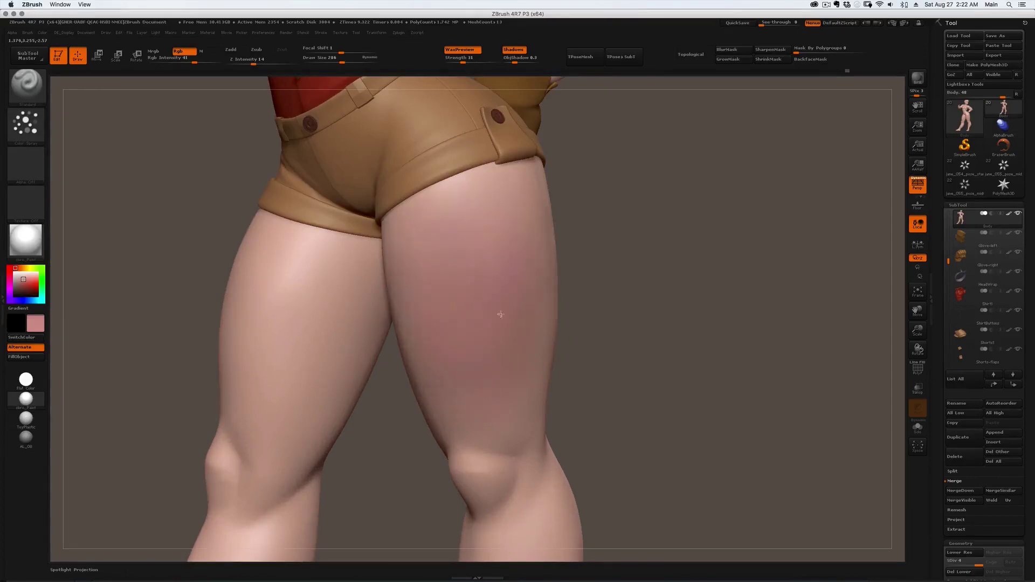
key("ctrl+z")
key("ctrl+z")
Set the draw size to about 257 and assign the speckled Alpha 07 to the brush.
key("bracketleft")
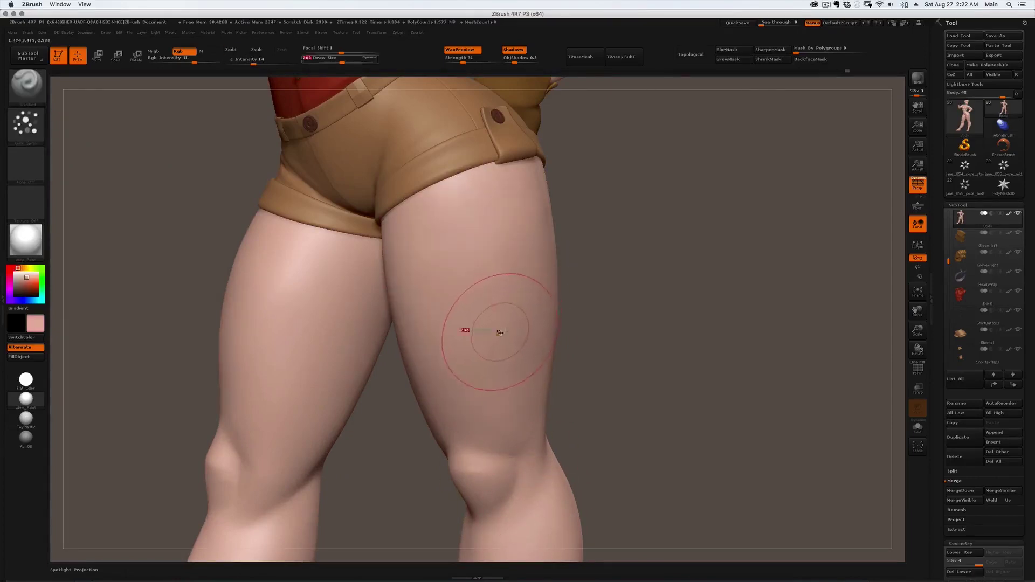
left_click(2, 173)
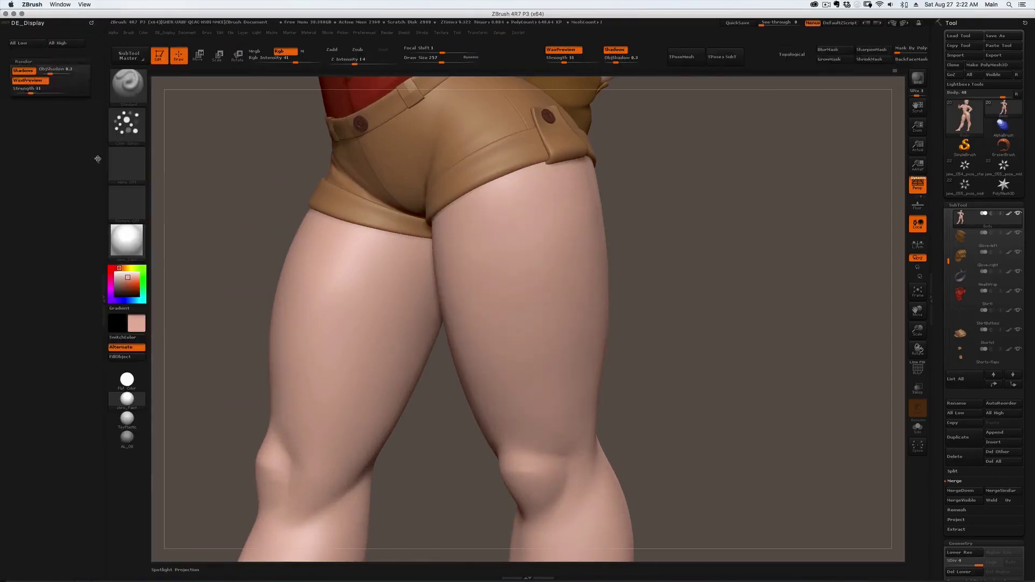
left_click(127, 164)
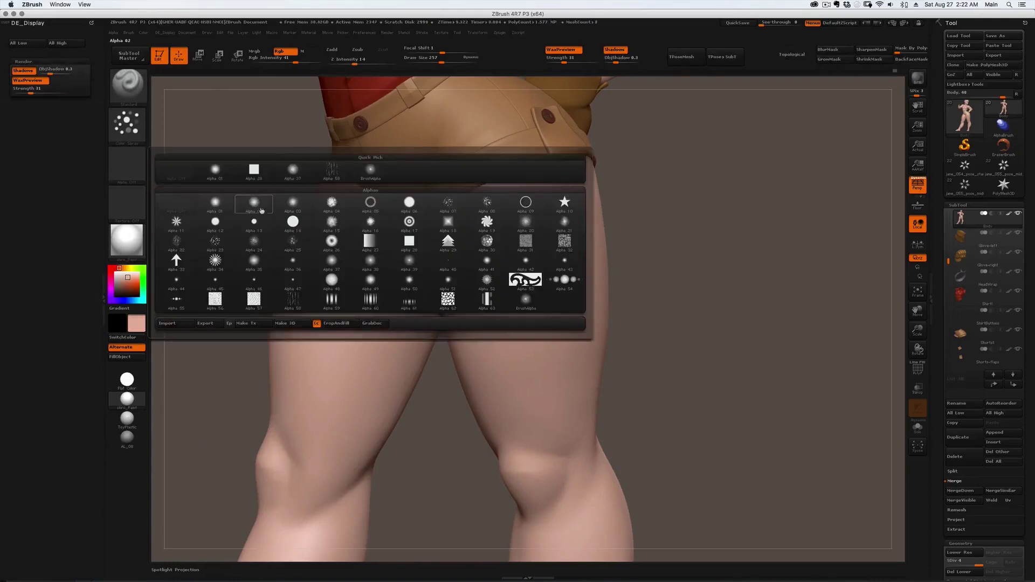
left_click(456, 207)
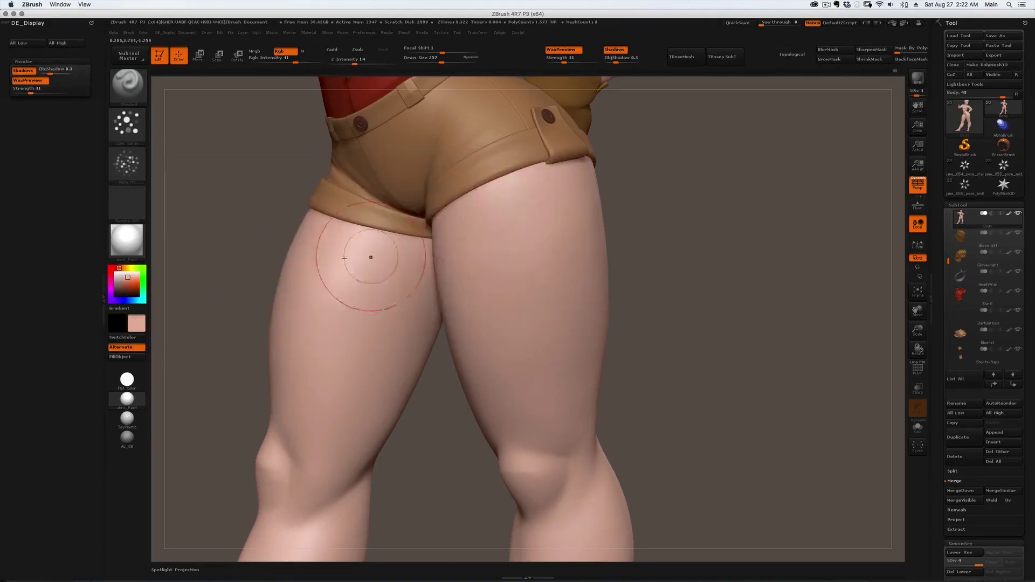
left_click(102, 292)
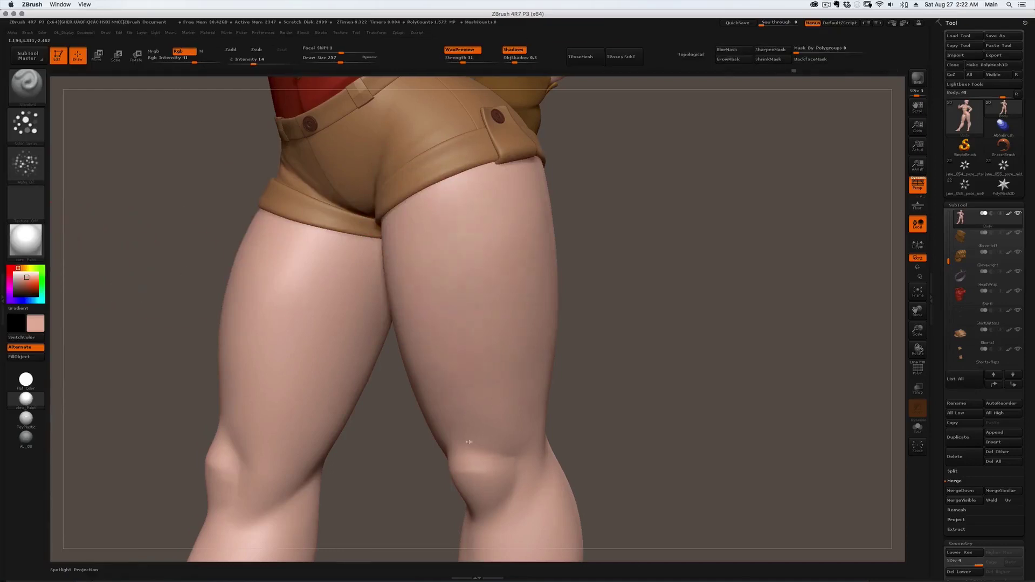
Reduce the draw size and spray subtle mottled skin variation over the thigh and knee.
right_click_drag(437, 347, 449, 321)
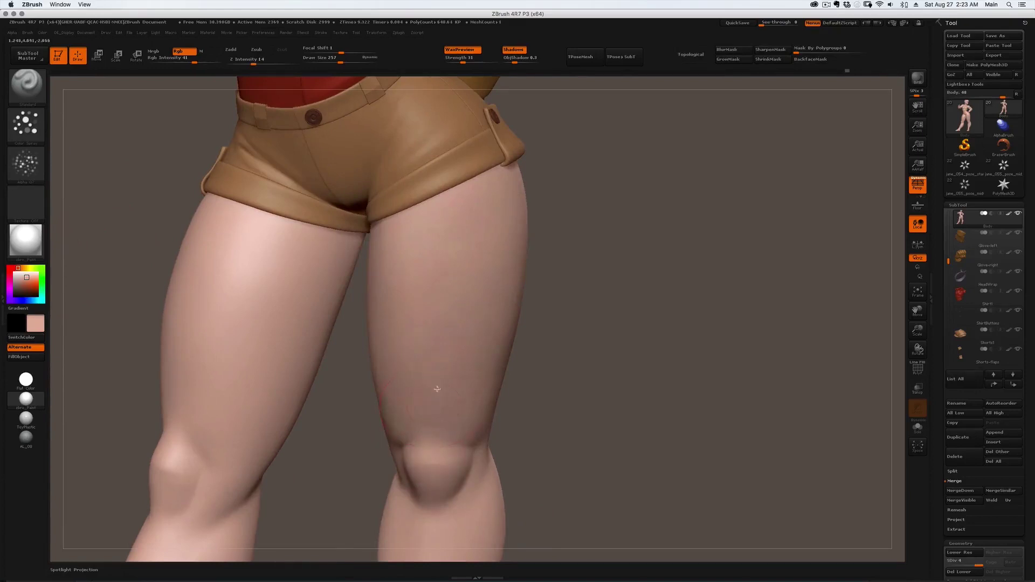
right_click_drag(437, 389, 441, 464)
key("s")
key("s")
left_click_drag(437, 477, 409, 462)
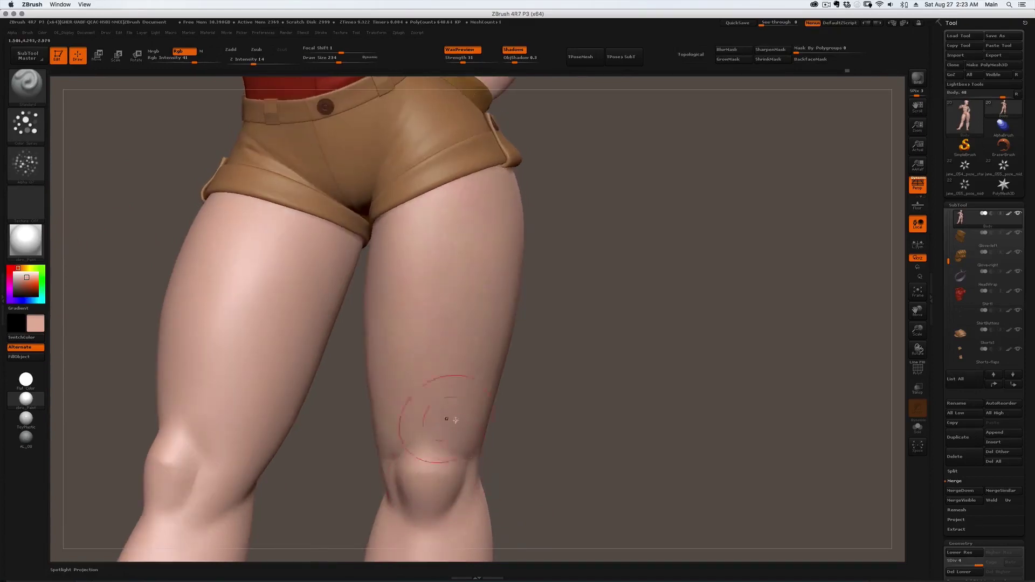
right_click_drag(467, 405, 497, 392)
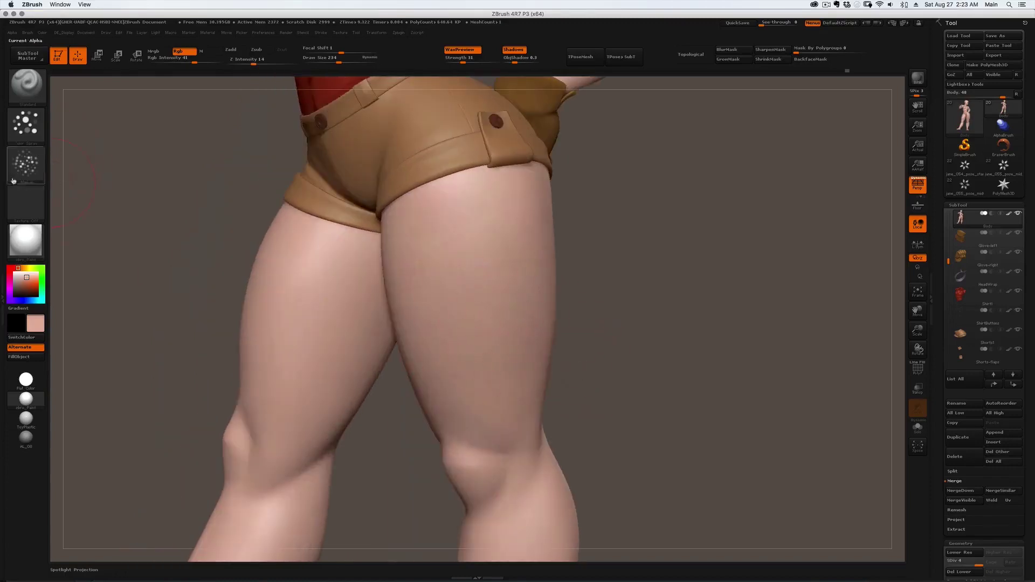
Lower the scale variance of the Color Spray stroke and fine-tune its color intensity variance.
left_click(26, 128)
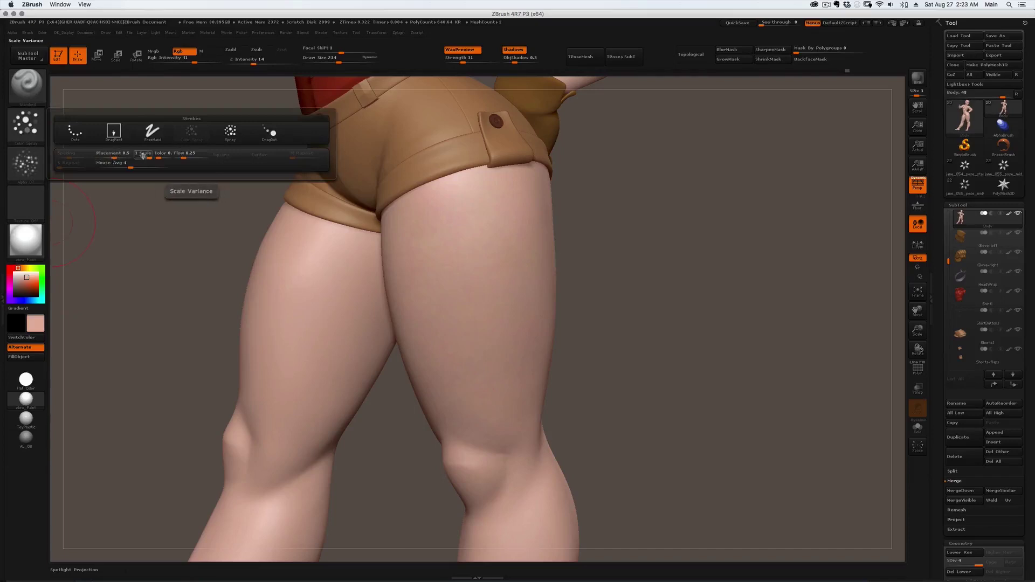
left_click_drag(149, 157, 147, 157)
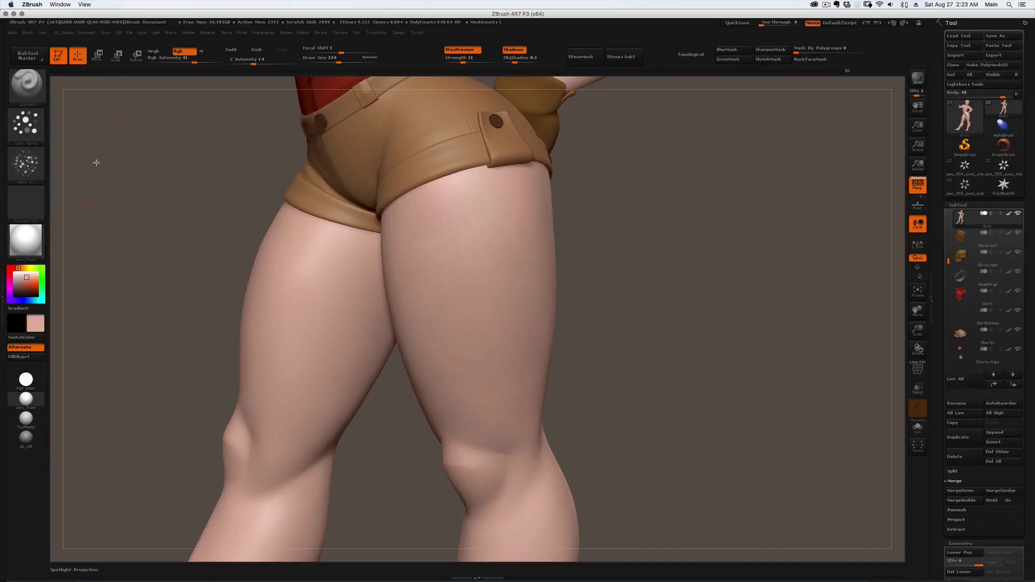
left_click(30, 134)
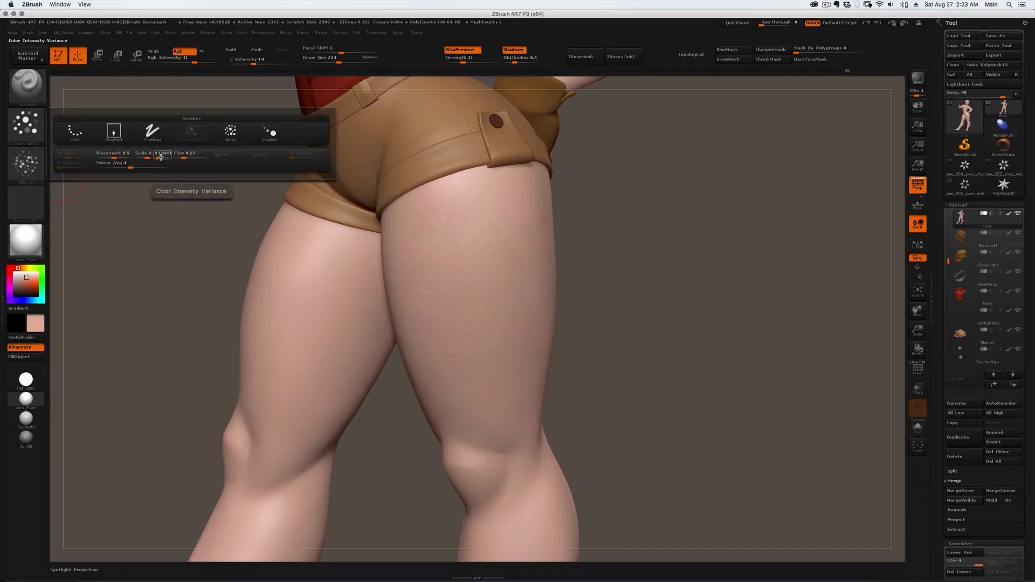
left_click_drag(161, 157, 160, 157)
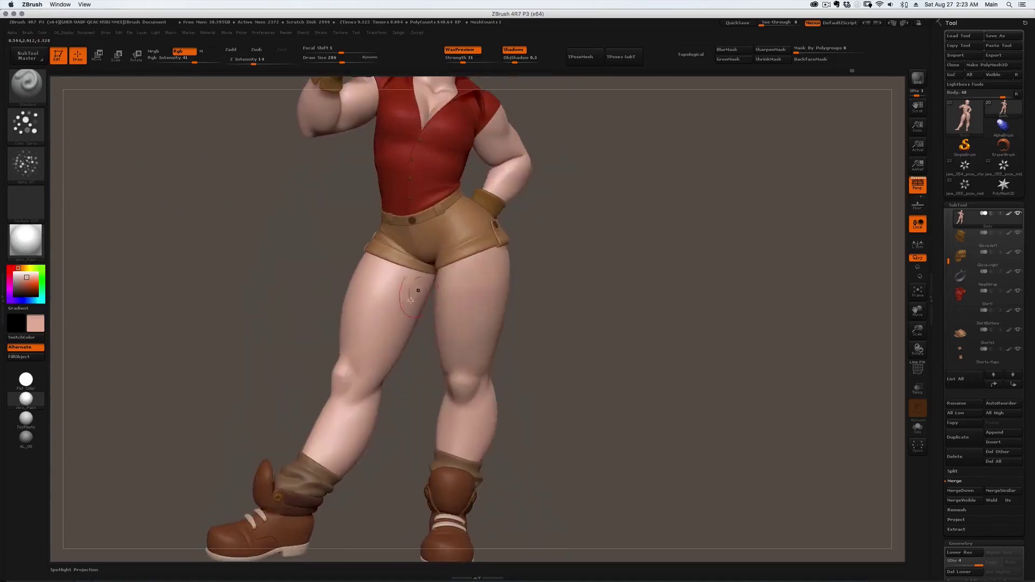
Spray mottled skin-tone variation over the front, back and sides of both legs.
right_click_drag(360, 371, 316, 408)
right_click_drag(304, 452, 326, 263)
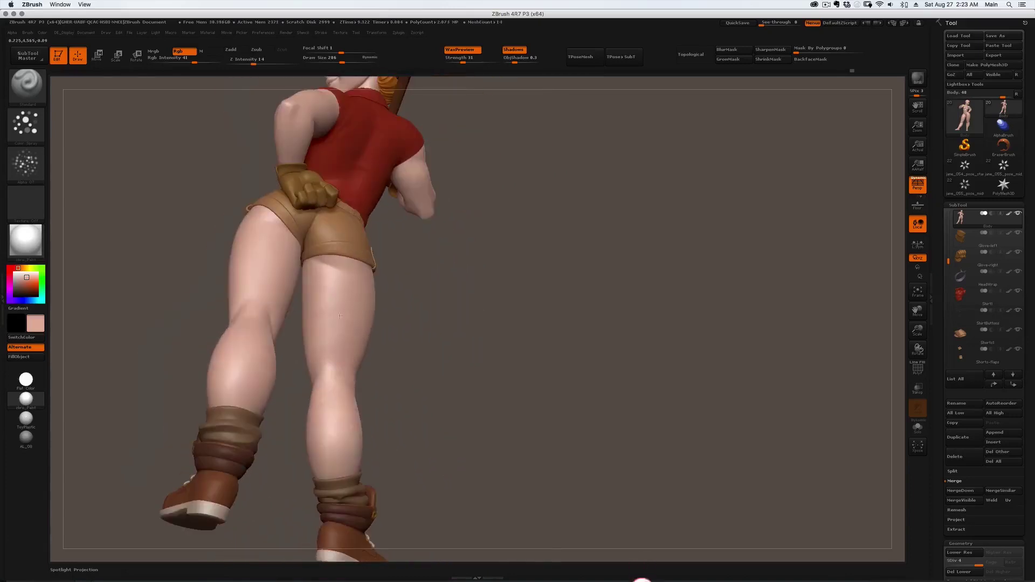
right_click_drag(249, 419, 275, 351)
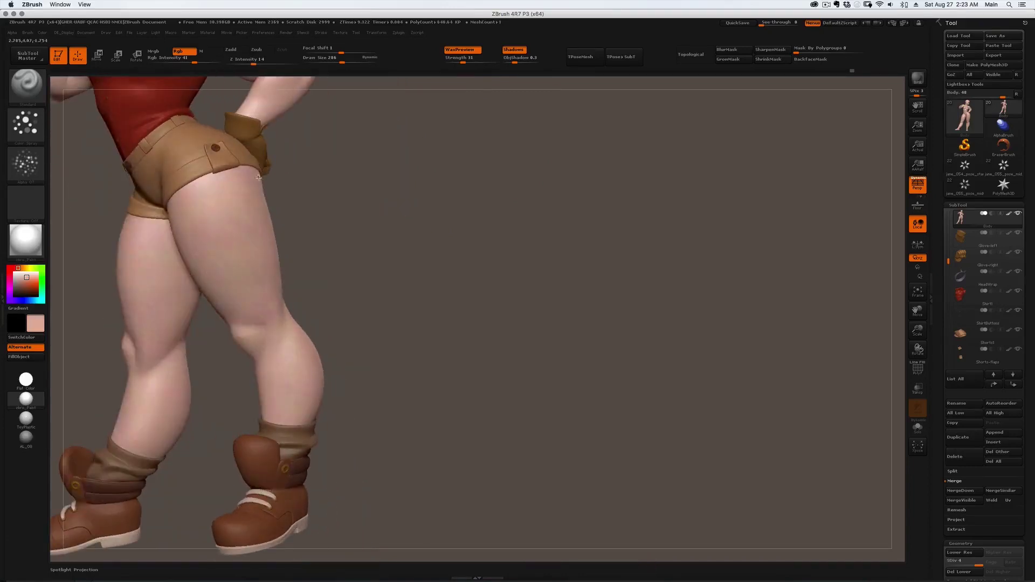
right_click_drag(258, 177, 213, 276)
right_click_drag(209, 352, 167, 327)
Continue spraying the mottled skin tone over both arms from all sides, and frame the character.
right_click_drag(190, 183, 395, 398)
right_click_drag(423, 265, 405, 200)
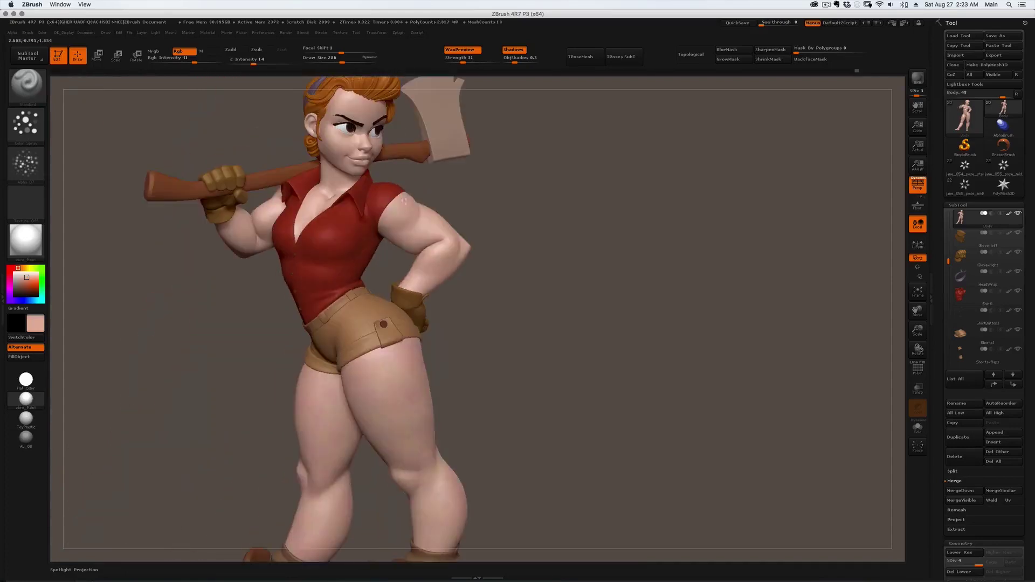
right_click_drag(462, 243, 286, 213)
right_click_drag(690, 162, 558, 101)
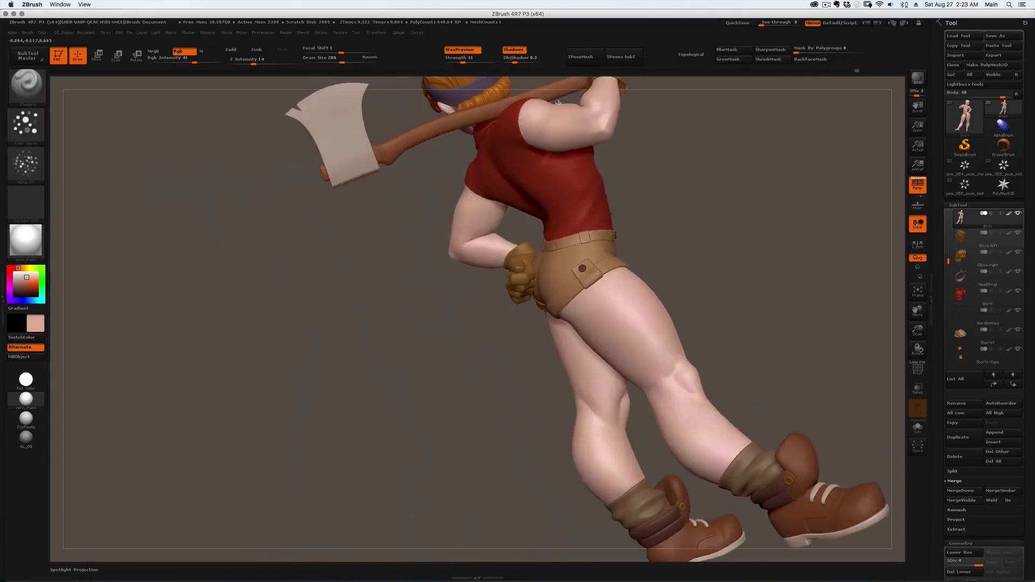
right_click_drag(587, 145, 513, 194)
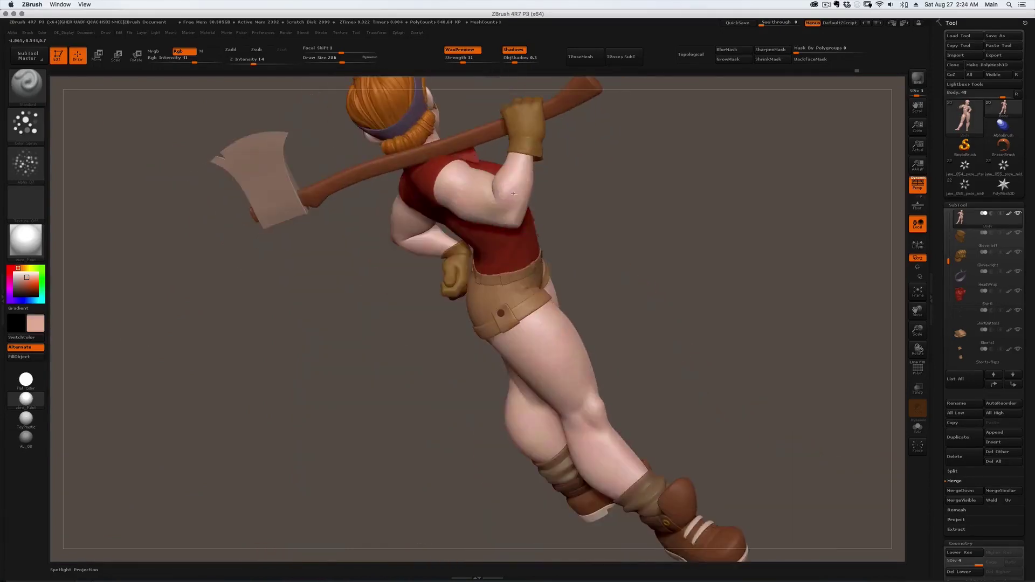
right_click_drag(572, 221, 464, 201)
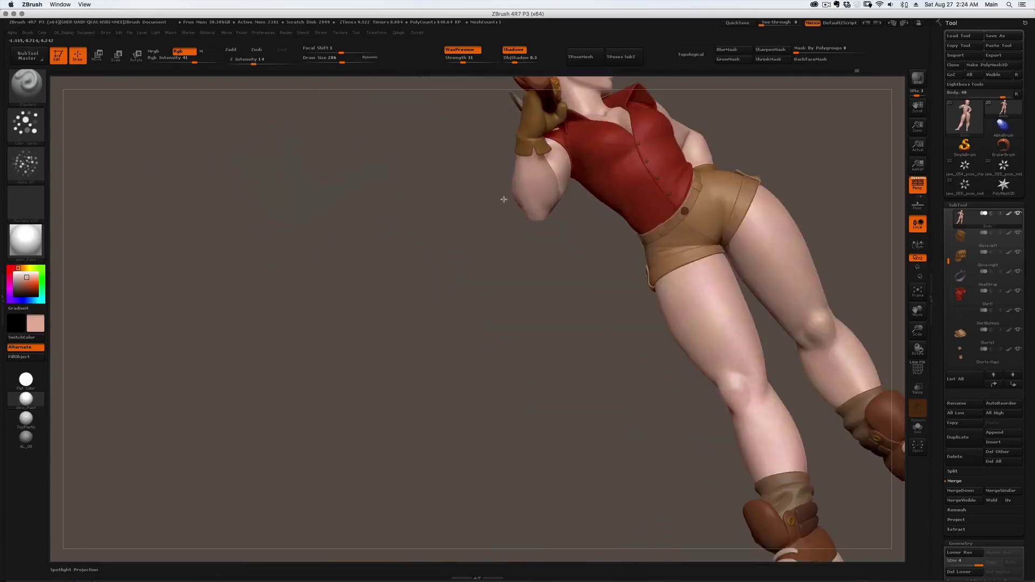
right_click_drag(621, 171, 561, 152)
key("f")
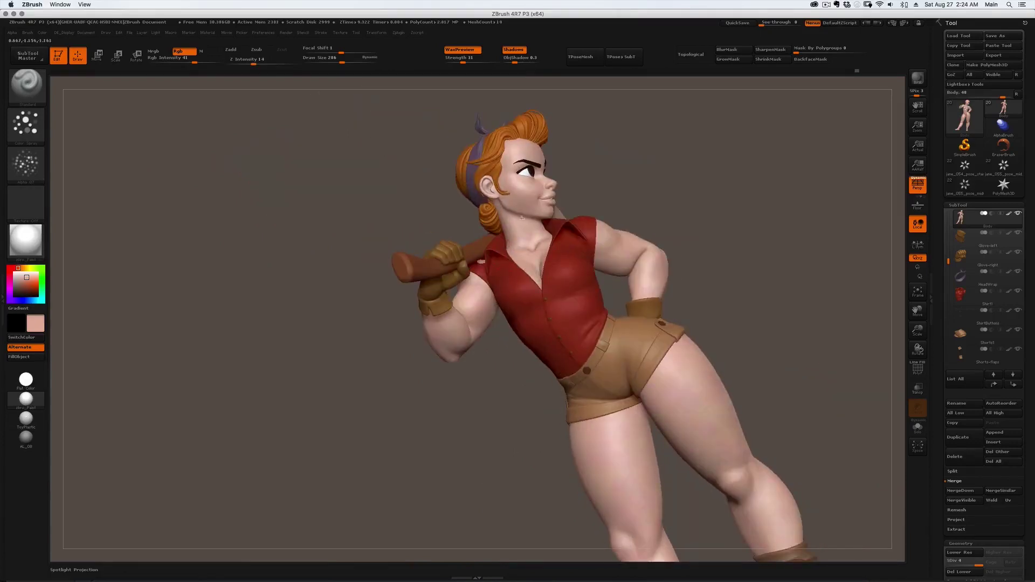
Lower the RGB intensity and fill the Body twice with skin tones at that low strength to soften the mottled variation.
right_click_drag(522, 218, 491, 156)
mouse_move(507, 207)
right_mouse_down()
mouse_move(483, 140)
mouse_move(498, 180)
mouse_move(444, 261)
mouse_move(485, 272)
mouse_move(532, 316)
mouse_move(416, 285)
right_mouse_up()
right_click_drag(470, 385, 362, 402)
right_click_drag(361, 402, 453, 290, "ctrl")
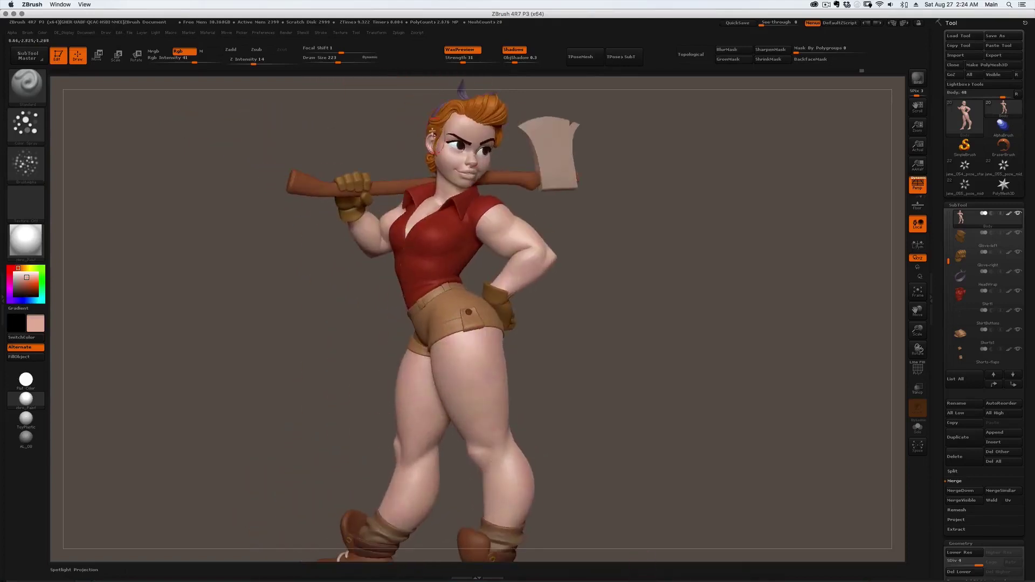
right_click_drag(372, 250, 391, 262)
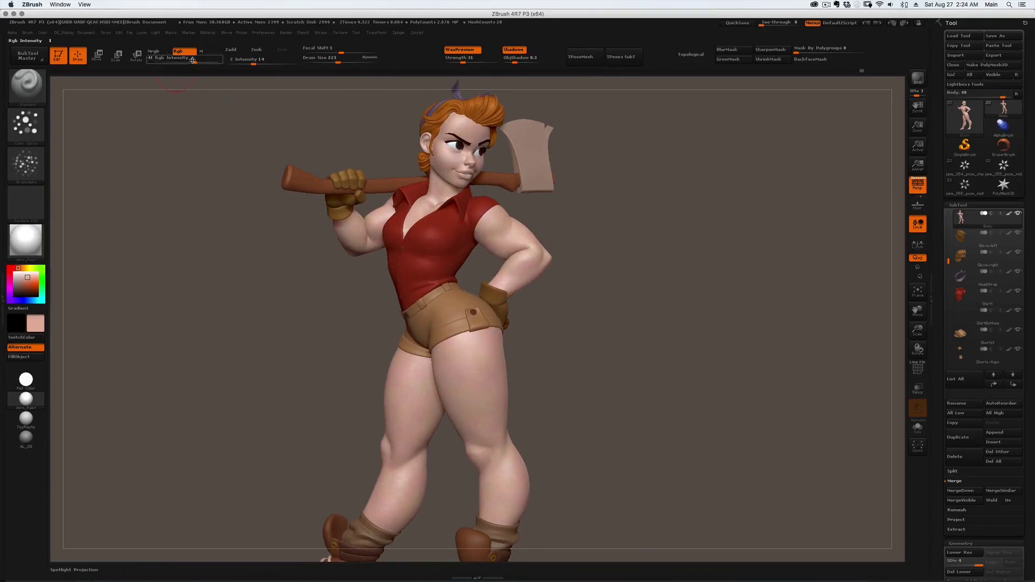
left_click_drag(191, 61, 185, 62)
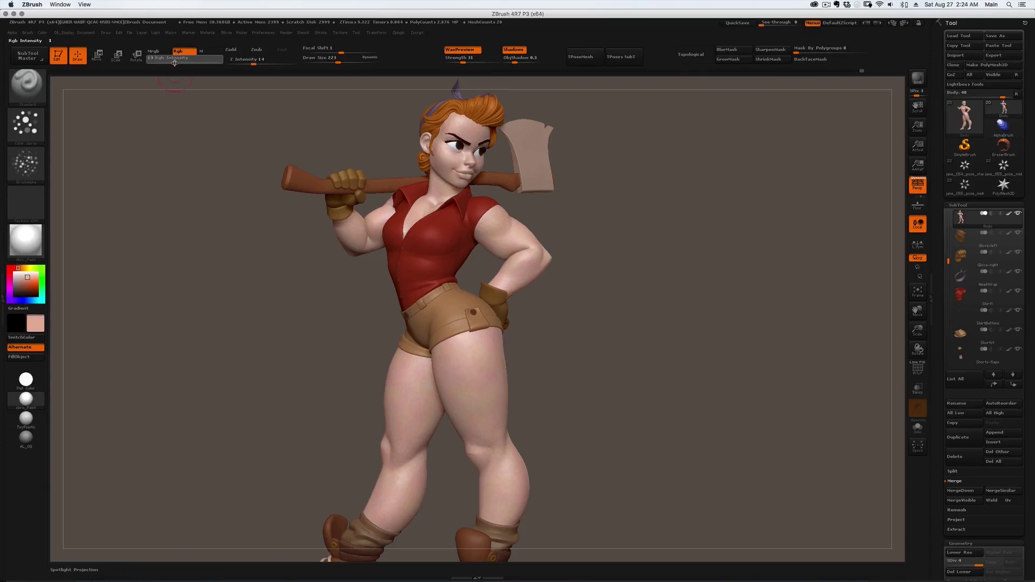
key("Return")
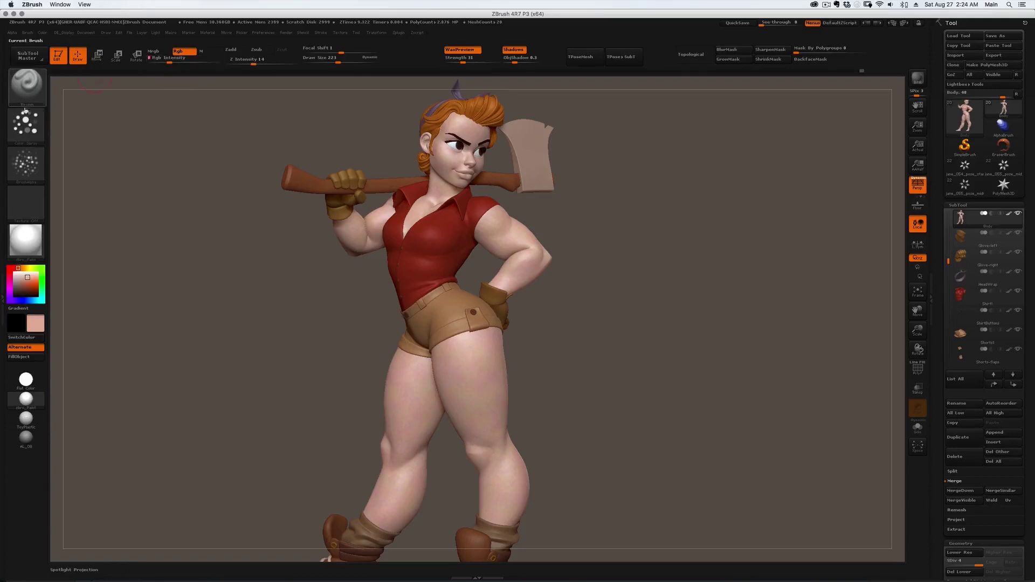
left_click(19, 358)
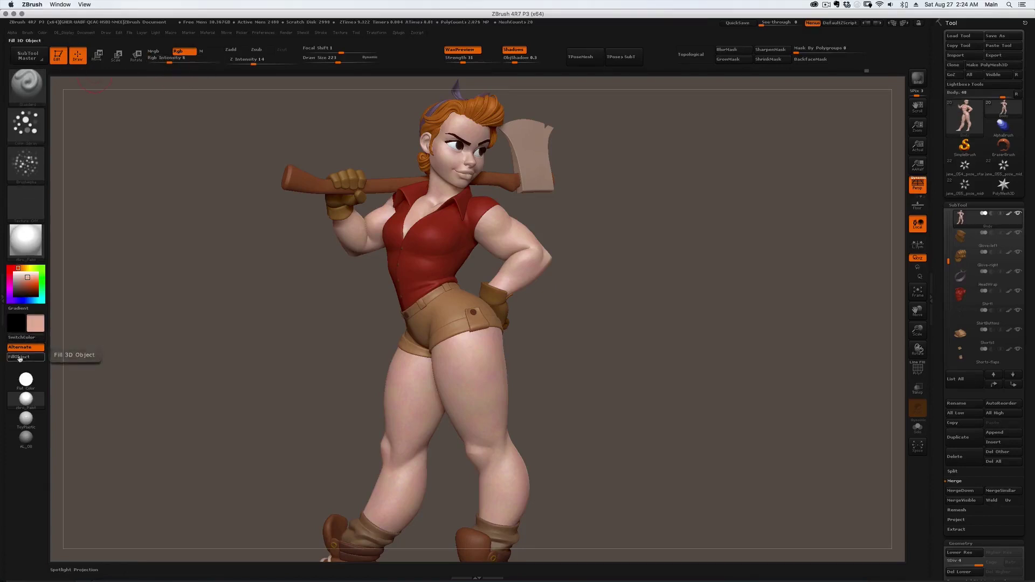
left_click_drag(197, 294, 363, 394)
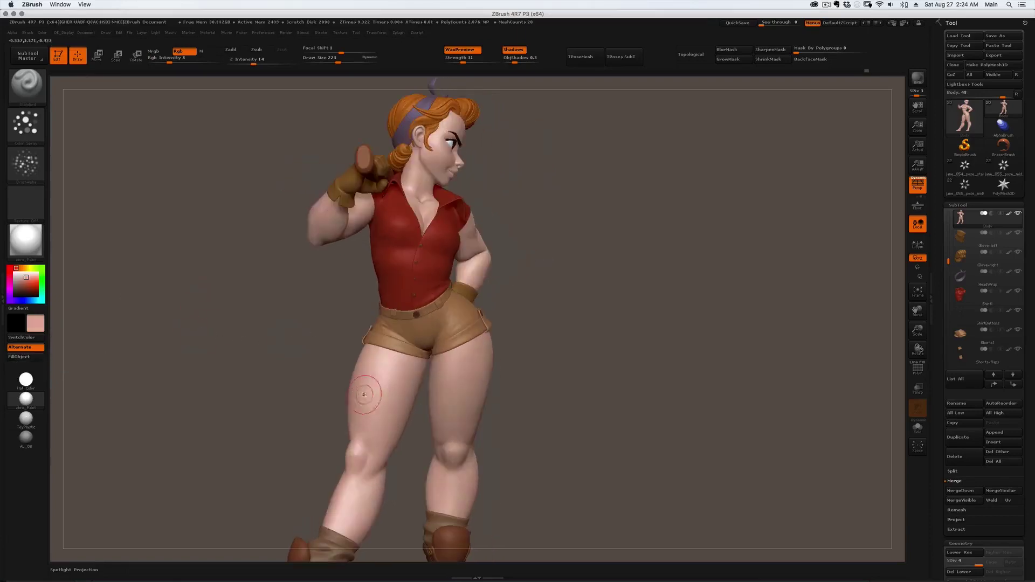
left_click(19, 358)
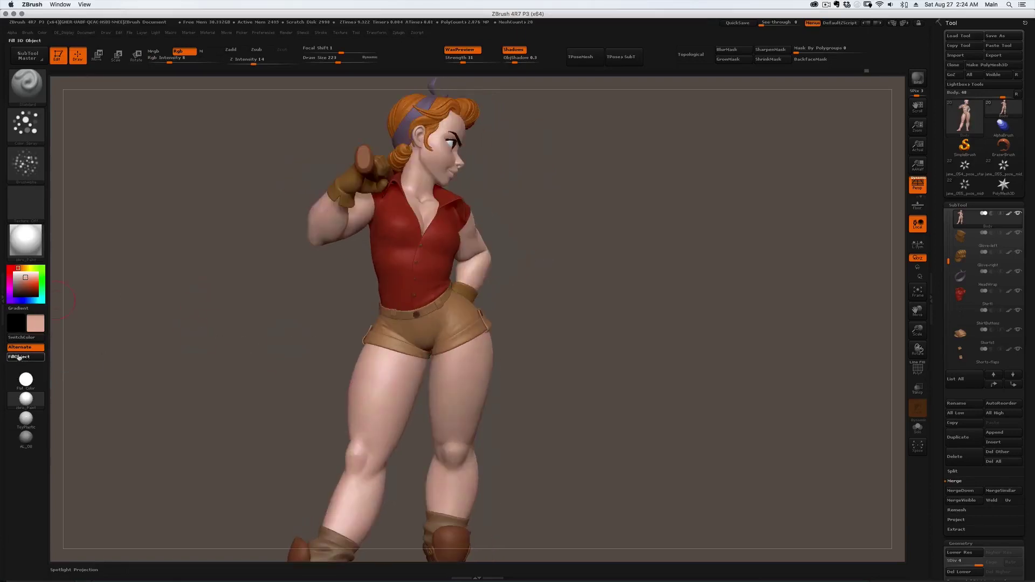
Set the RGB intensity to 13 and switch the brush stroke to Spray for painting the Body.
left_click_drag(197, 324, 416, 330)
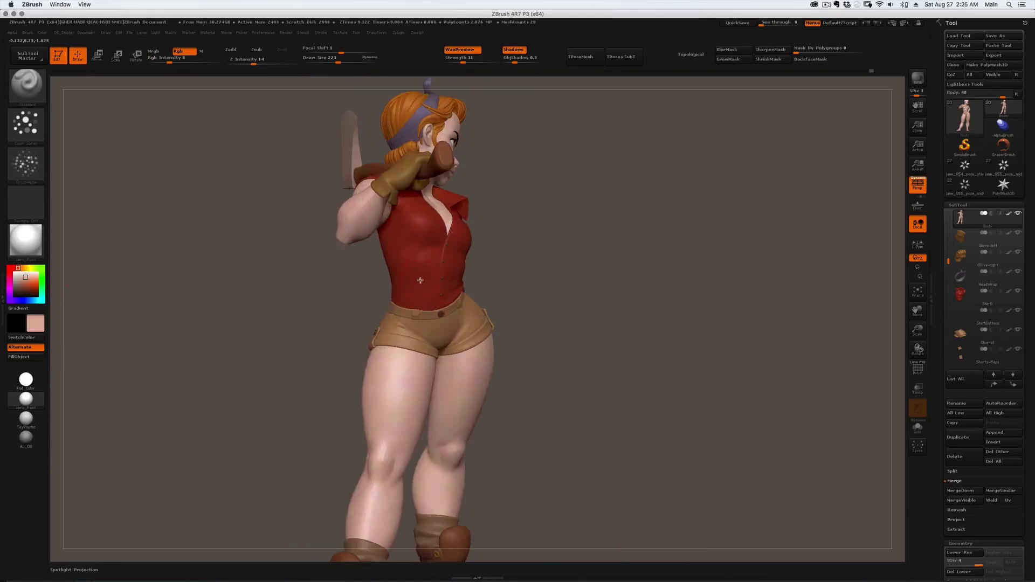
right_click_drag(421, 280, 397, 290, "ctrl")
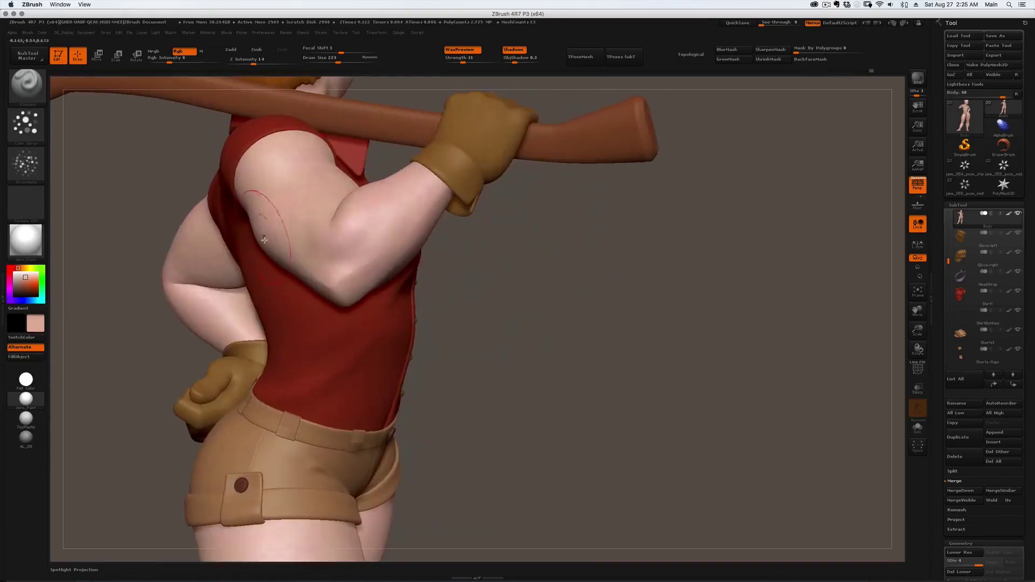
left_click_drag(413, 151, 388, 162)
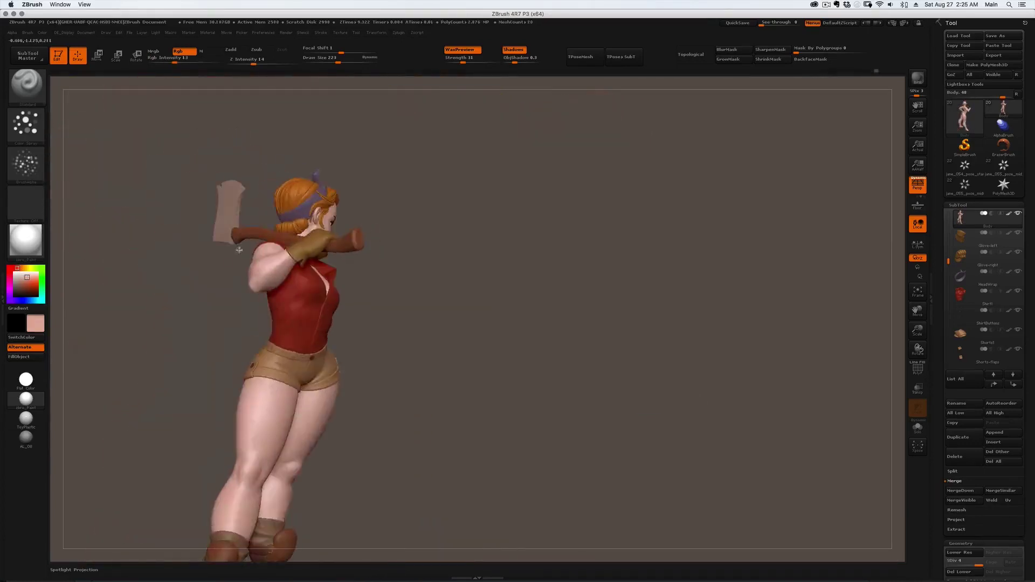
left_click_drag(270, 280, 301, 273, "alt")
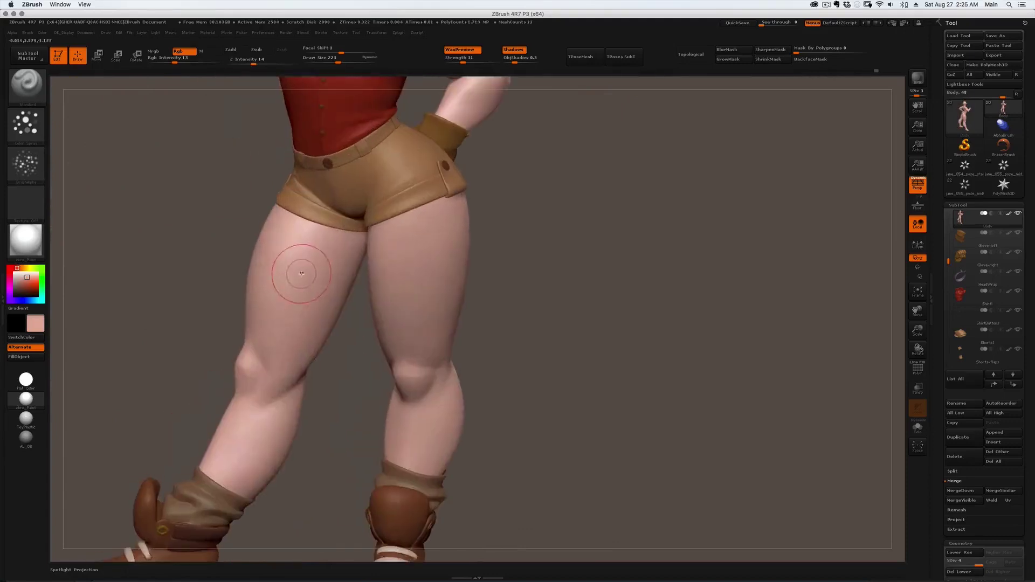
mouse_move(325, 313)
left_mouse_down("alt")
mouse_move(328, 321)
mouse_move(324, 312)
left_mouse_up("alt")
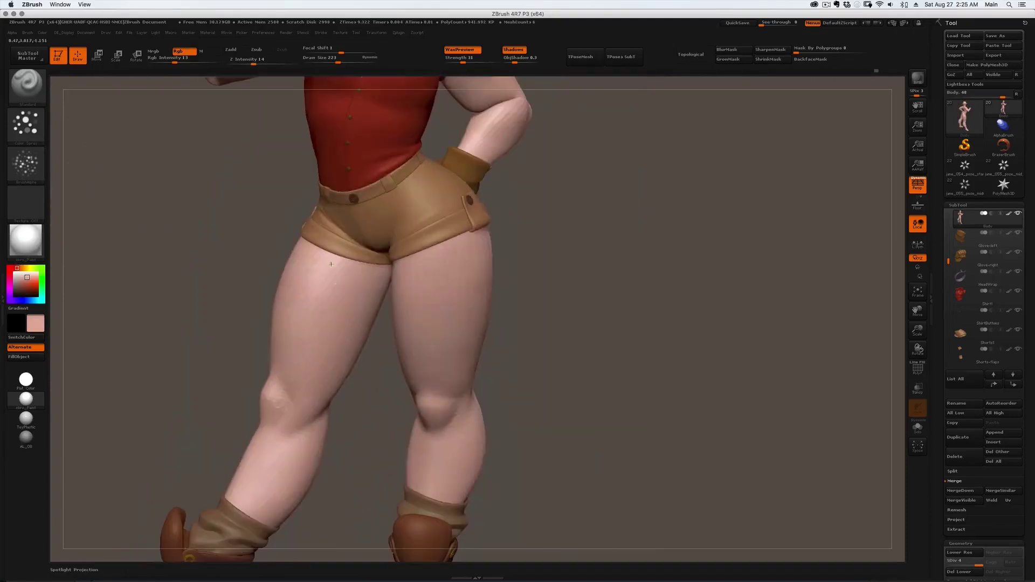
key("b")
left_click(24, 143)
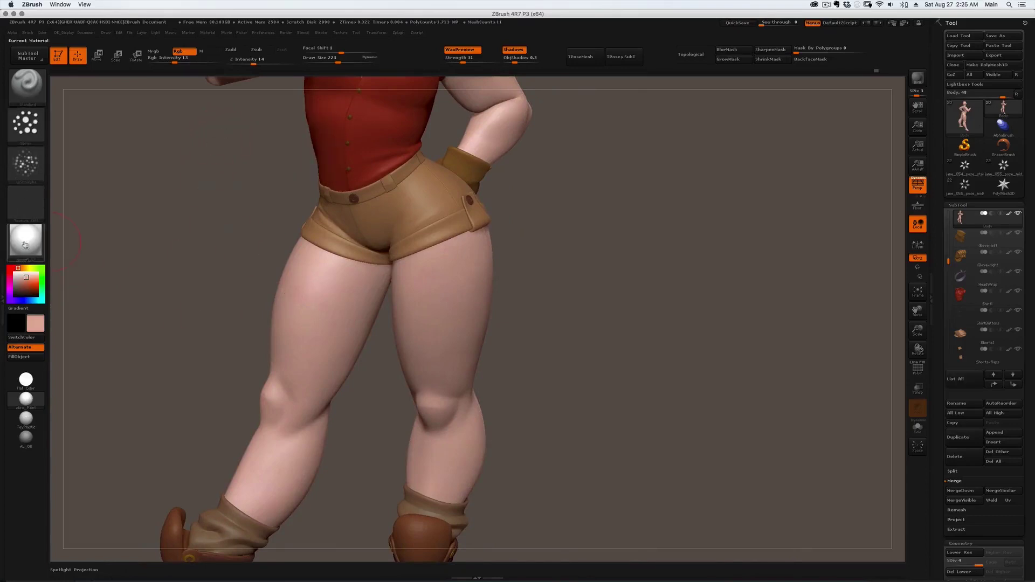
Pick a more saturated red-pink and spray it over the character's left knee, adjusting the draw size.
left_click(28, 280)
right_click_drag(468, 297, 432, 317, "alt")
mouse_move(433, 316)
left_mouse_down()
mouse_move(411, 327)
mouse_move(430, 326)
mouse_move(414, 345)
left_mouse_up()
key("s")
left_click_drag(414, 369, 416, 357)
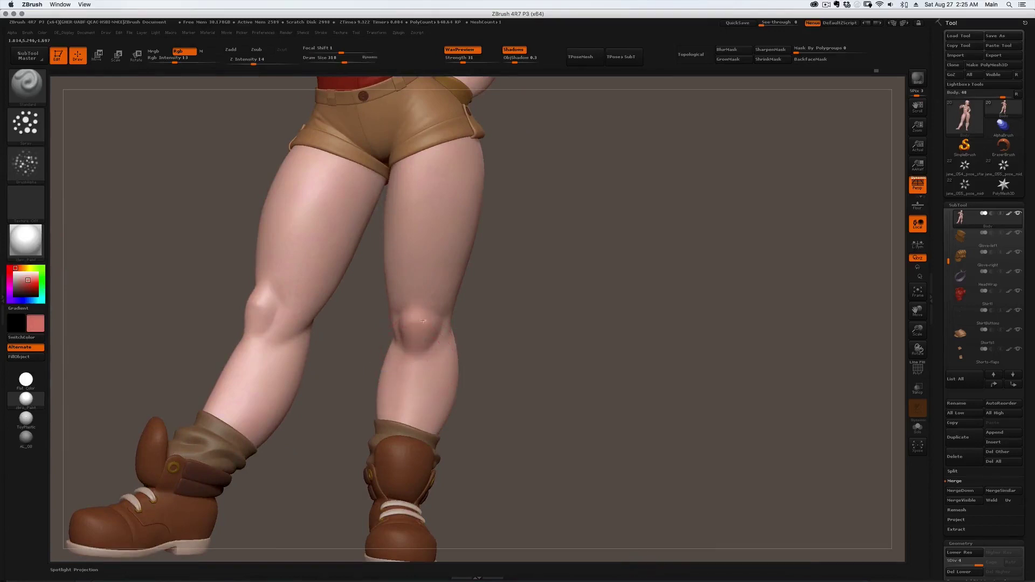
mouse_move(411, 322)
right_mouse_down()
mouse_move(426, 318)
mouse_move(387, 313)
right_mouse_up()
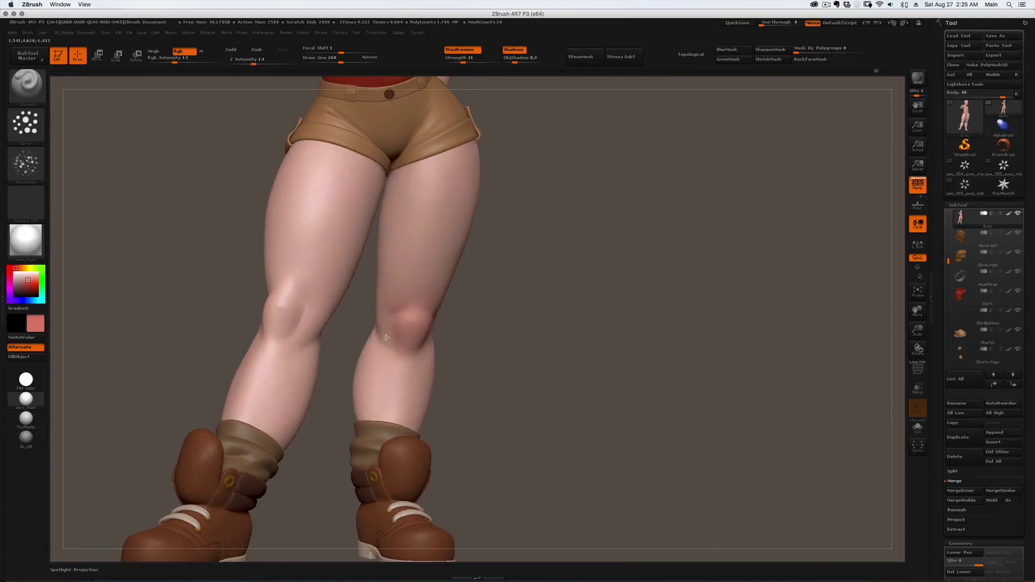
mouse_move(404, 346)
left_mouse_down()
mouse_move(377, 331)
mouse_move(432, 312)
mouse_move(448, 348)
left_mouse_up()
right_click_drag(384, 324, 417, 318)
key("s")
mouse_move(408, 317)
left_mouse_down()
mouse_move(425, 315)
mouse_move(404, 244)
left_mouse_up()
Spray the same red-pink over the kneecap and surroundings of the character's right knee.
left_click_drag(344, 331, 245, 309)
right_click_drag(216, 327, 254, 318)
left_click_drag(254, 317, 250, 324)
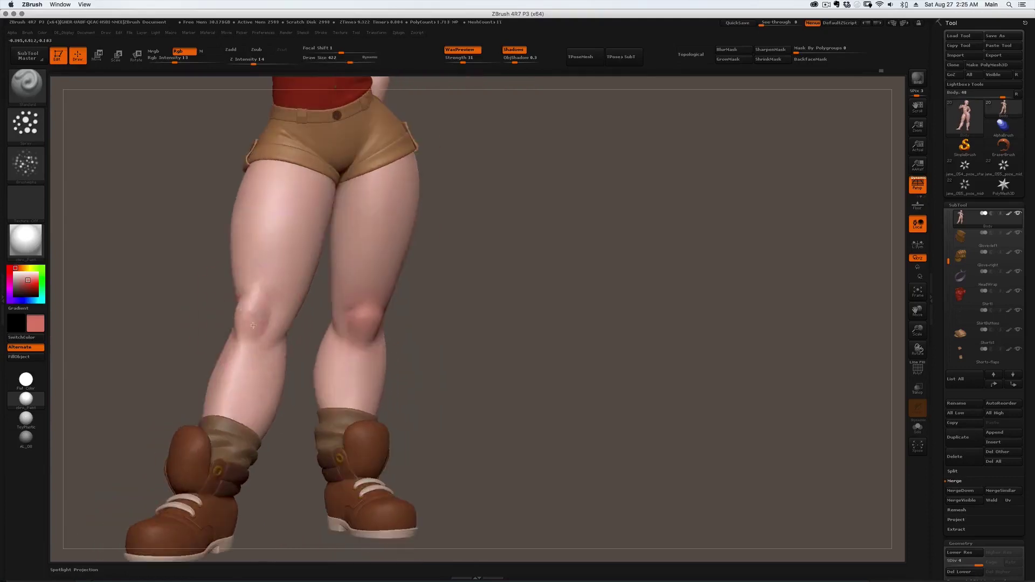
right_click_drag(216, 324, 254, 325)
key("s")
mouse_move(254, 325)
left_mouse_down()
mouse_move(243, 325)
mouse_move(247, 341)
left_mouse_up()
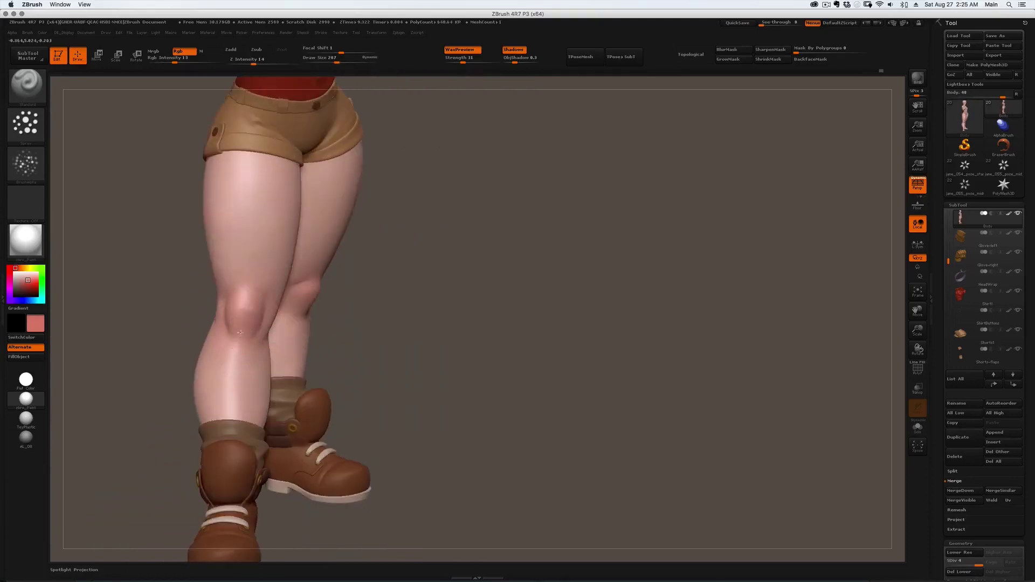
left_click_drag(242, 279, 242, 305)
mouse_move(308, 300)
right_mouse_down()
mouse_move(243, 273)
mouse_move(302, 291)
right_mouse_up()
Sample a softer pink from the skin and blend the reddening around the right knee.
key("c")
key("c")
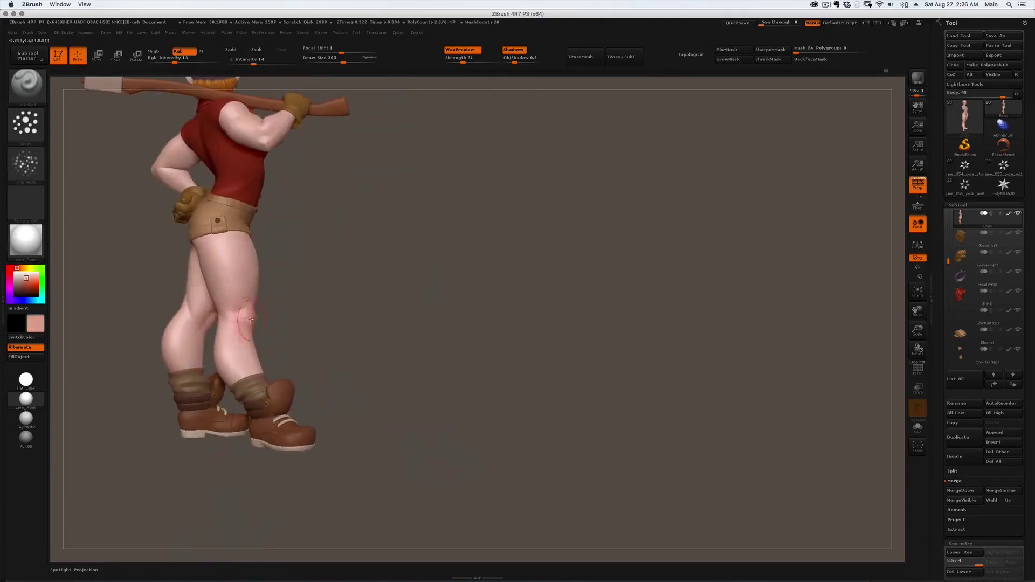
mouse_move(247, 306)
left_mouse_down()
mouse_move(237, 295)
mouse_move(347, 346)
mouse_move(372, 401)
left_mouse_up()
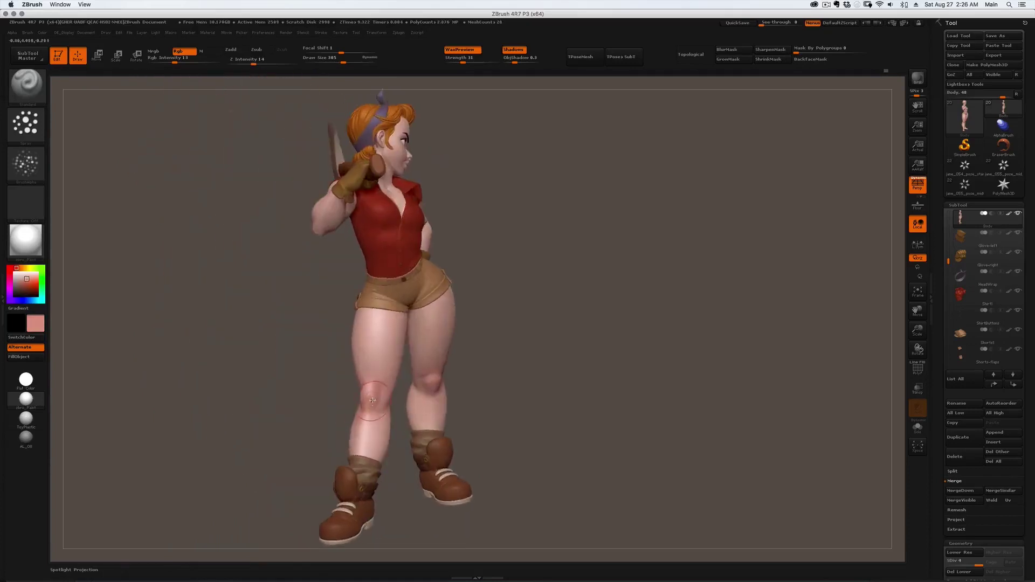
right_click_drag(371, 393, 391, 402)
Spray the pink tone over the elbow of the arm that holds the axe.
key("b")
key("m")
key("v")
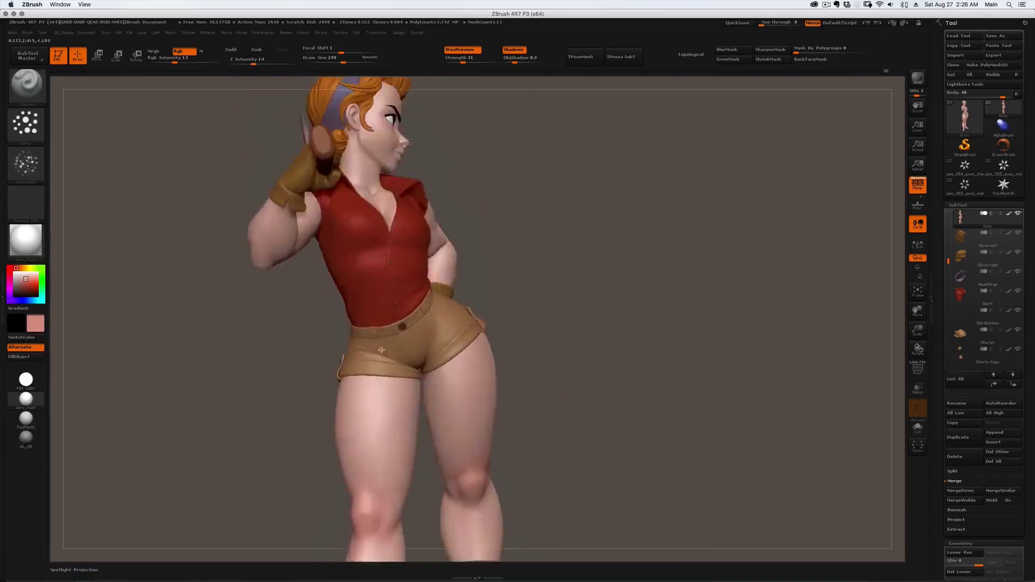
mouse_move(333, 249)
left_mouse_down()
mouse_move(354, 243)
mouse_move(348, 235)
left_mouse_up()
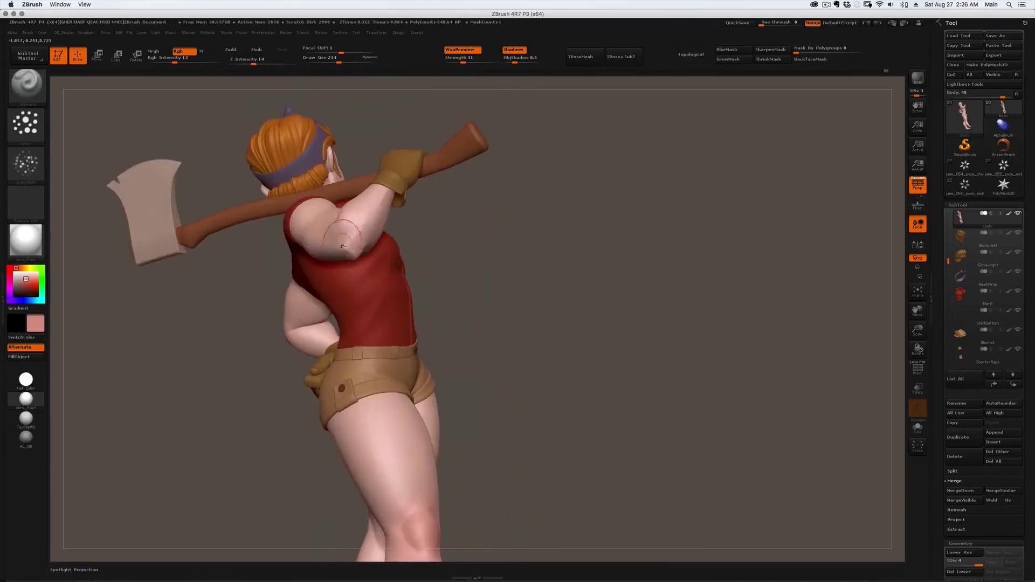
right_click_drag(351, 237, 418, 269)
left_click_drag(343, 251, 339, 260)
mouse_move(339, 259)
right_mouse_down()
mouse_move(298, 245)
mouse_move(361, 248)
mouse_move(367, 233)
mouse_move(374, 252)
right_mouse_up()
Sample skin tones from the arm and spray a pink tint over the elbow of the bent arm on the hip.
right_click_drag(528, 265, 455, 145)
key("c")
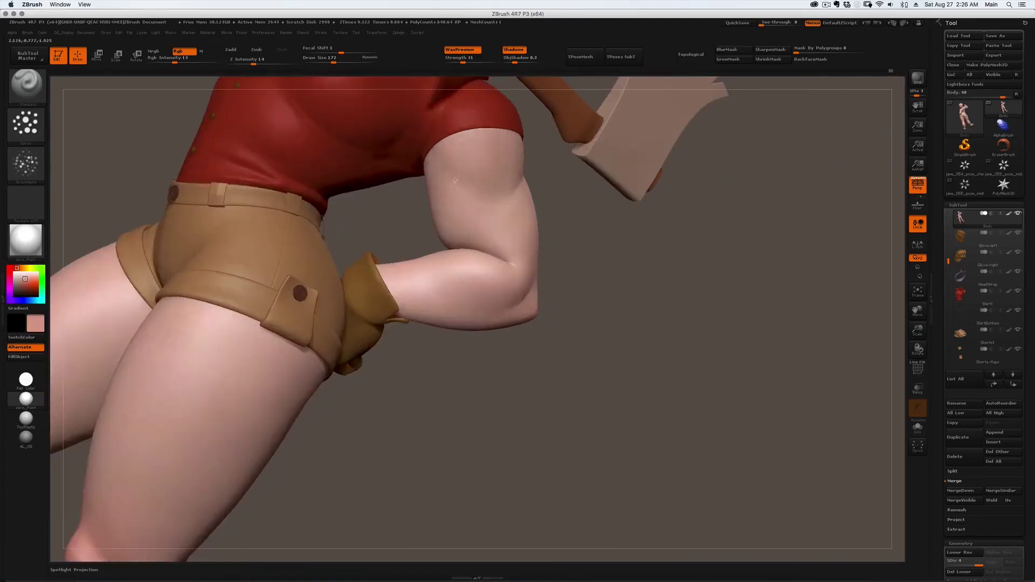
key("c")
mouse_move(523, 280)
left_mouse_down()
mouse_move(502, 316)
mouse_move(525, 294)
left_mouse_up()
right_click_drag(501, 343, 437, 324)
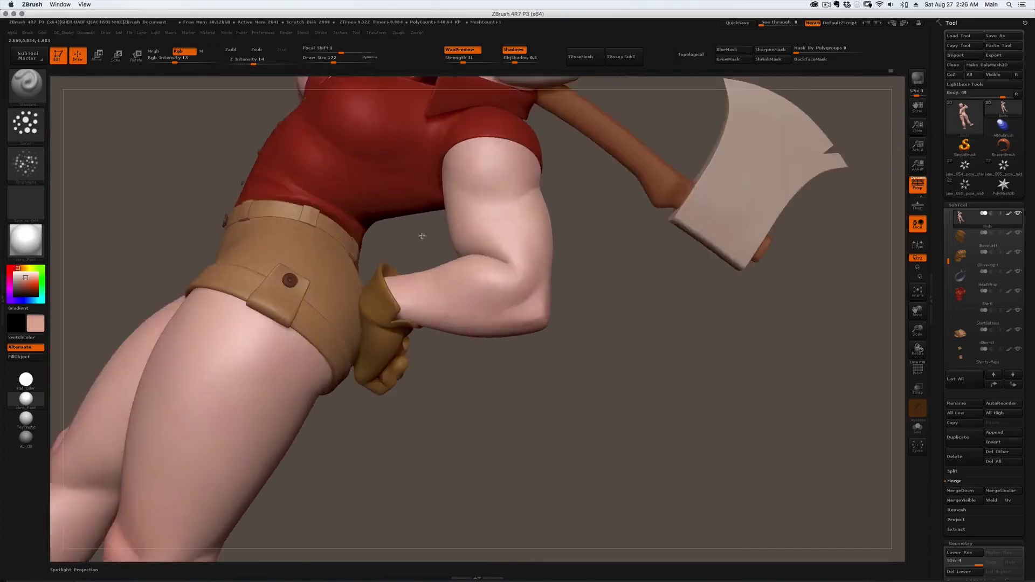
Sample skin tones to load a light peach as secondary colour and a stronger red-pink as main colour.
mouse_move(423, 236)
right_mouse_down("ctrl")
mouse_move(322, 427)
mouse_move(277, 386)
mouse_move(334, 307)
mouse_move(326, 281)
mouse_move(321, 332)
right_mouse_up("ctrl")
key("c")
key("v")
key("c")
mouse_move(322, 333)
right_mouse_down()
mouse_move(373, 328)
mouse_move(391, 283)
mouse_move(475, 201)
right_mouse_up()
key("v")
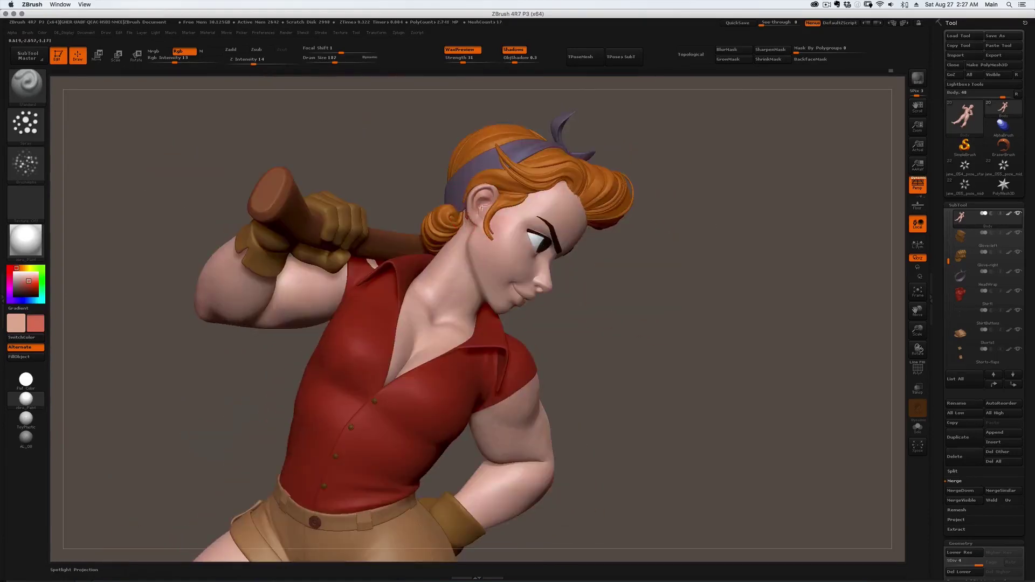
Frame the face and change the brush stroke from Spray to Dots.
mouse_move(512, 239)
right_mouse_down()
mouse_move(515, 255)
mouse_move(494, 276)
mouse_move(502, 282)
mouse_move(626, 274)
mouse_move(502, 279)
right_mouse_up()
left_click(26, 124)
left_click(25, 164)
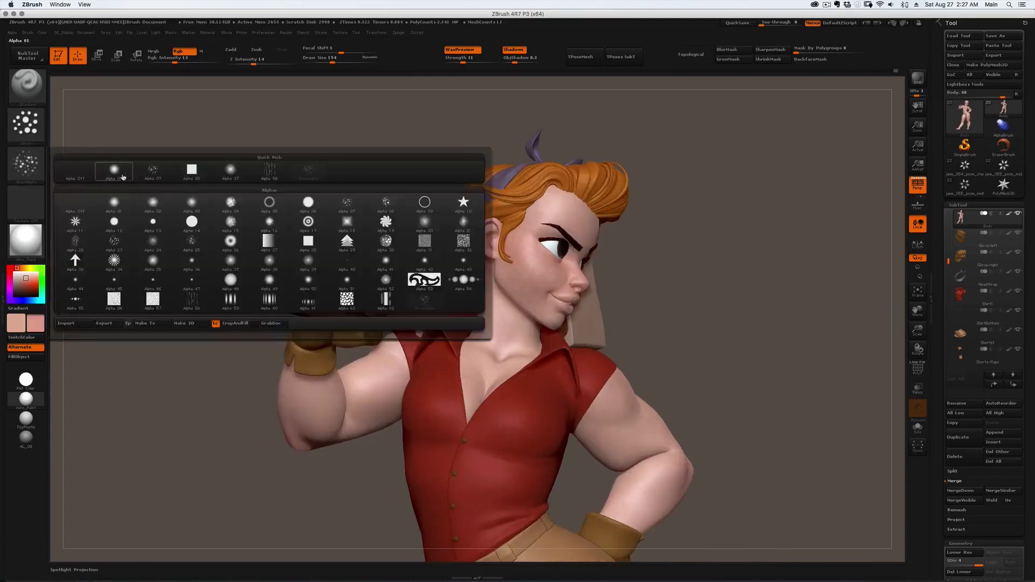
left_click(31, 133)
left_click(75, 131)
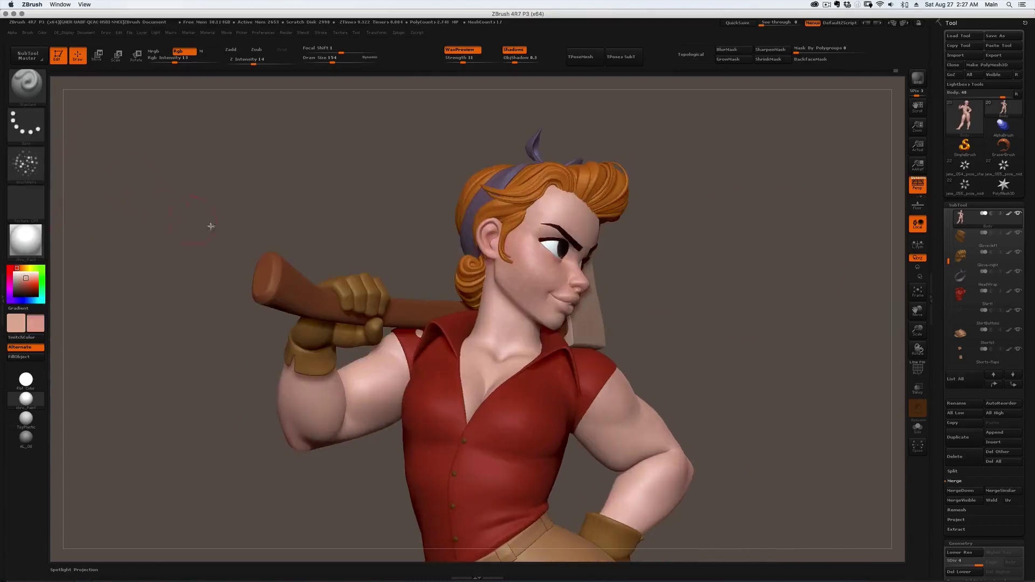
Sample a soft pink, enlarge the brush and paint a subtle tint over the face from both sides.
right_click_drag(518, 274, 534, 299)
key("c")
key("bracketright")
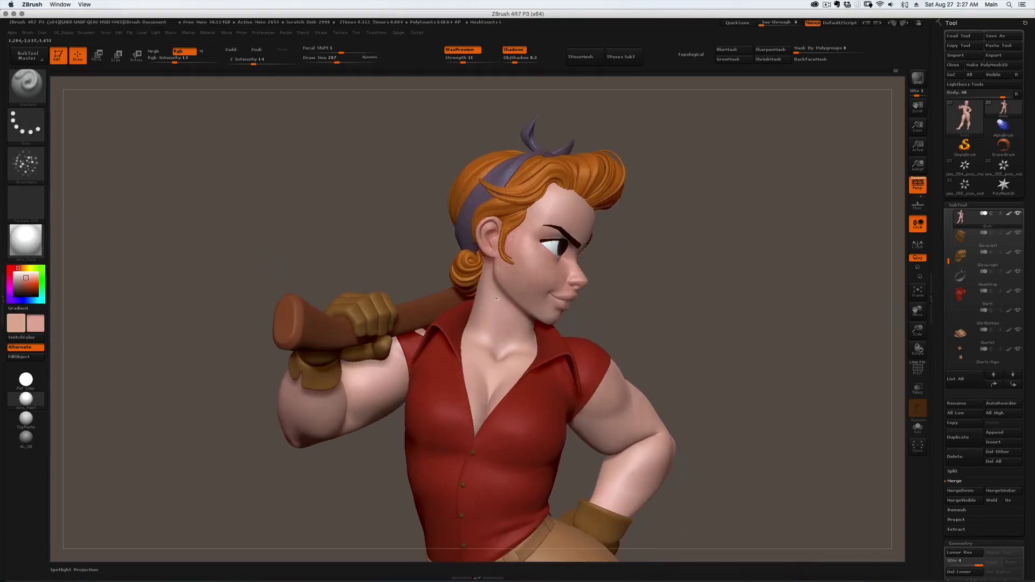
right_click_drag(497, 299, 585, 263)
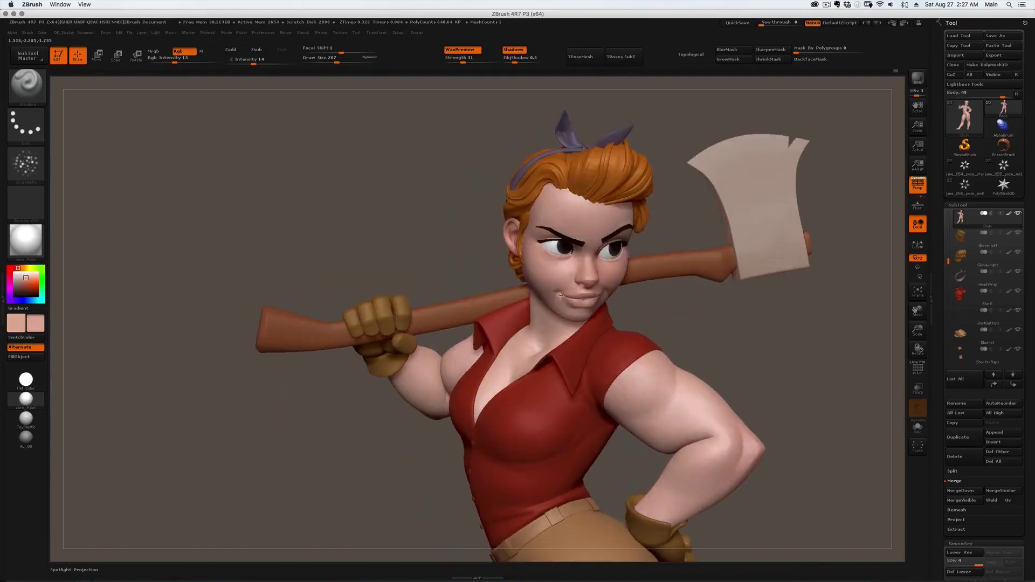
right_click_drag(561, 295, 605, 254)
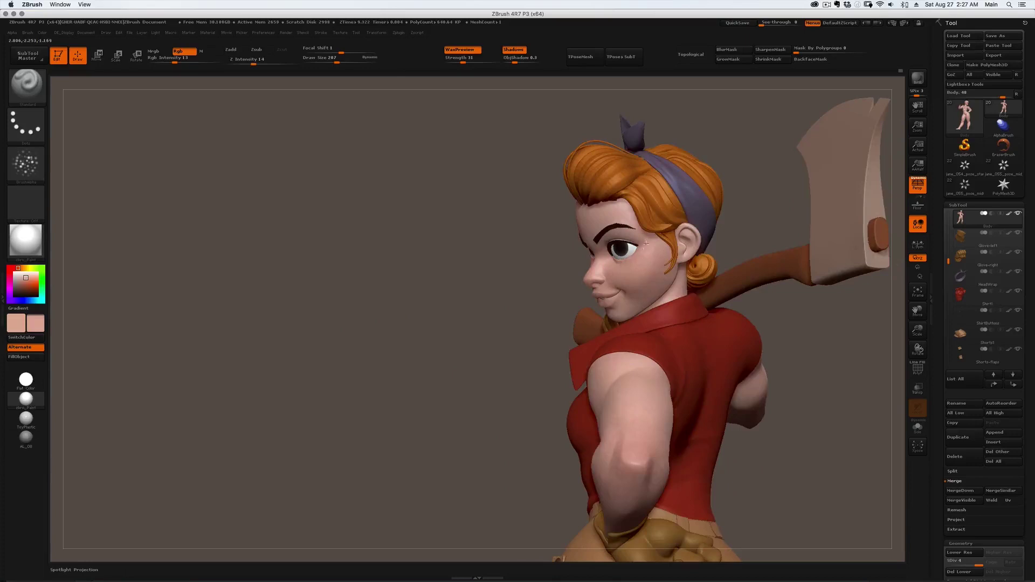
right_click_drag(615, 280, 614, 216)
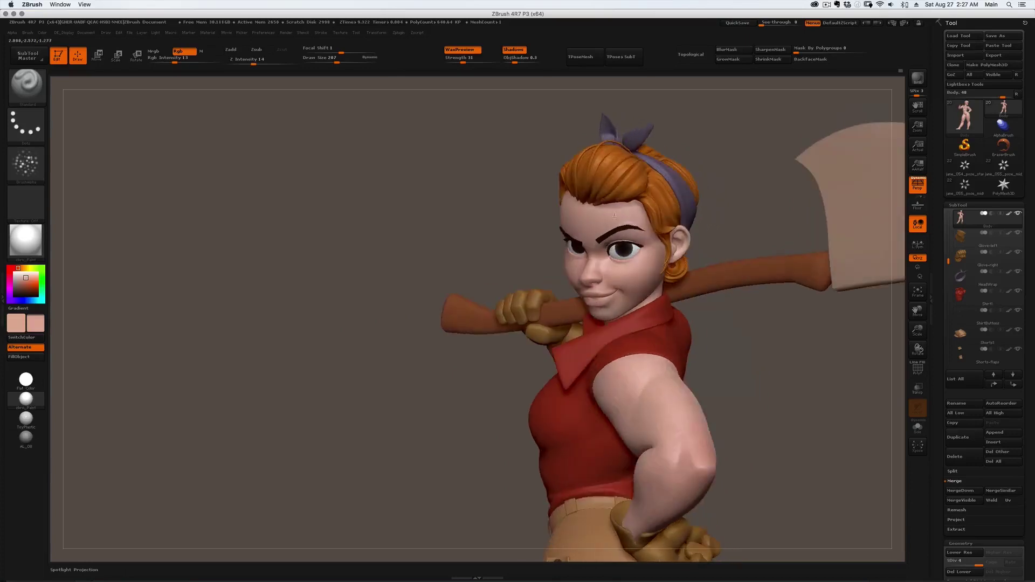
left_click_drag(580, 238, 535, 210)
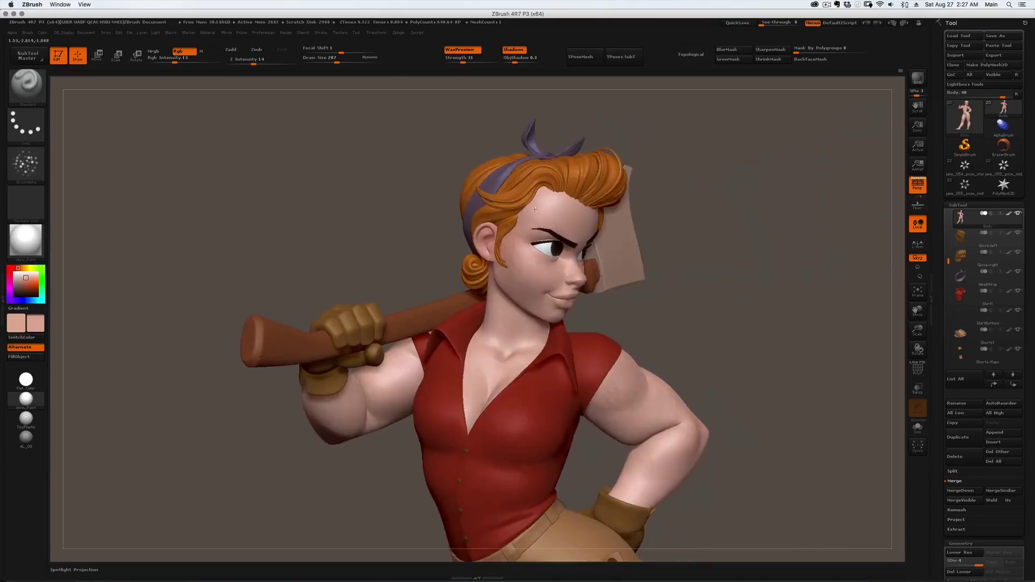
Adjust the draw size and brush a faint pink tint over the axe-side arm, checking the full figure from several angles.
mouse_move(503, 277)
left_mouse_down()
mouse_move(488, 291)
mouse_move(502, 372)
left_mouse_up()
mouse_move(548, 421)
left_mouse_down()
mouse_move(608, 266)
mouse_move(622, 258)
mouse_move(585, 249)
mouse_move(415, 378)
left_mouse_up()
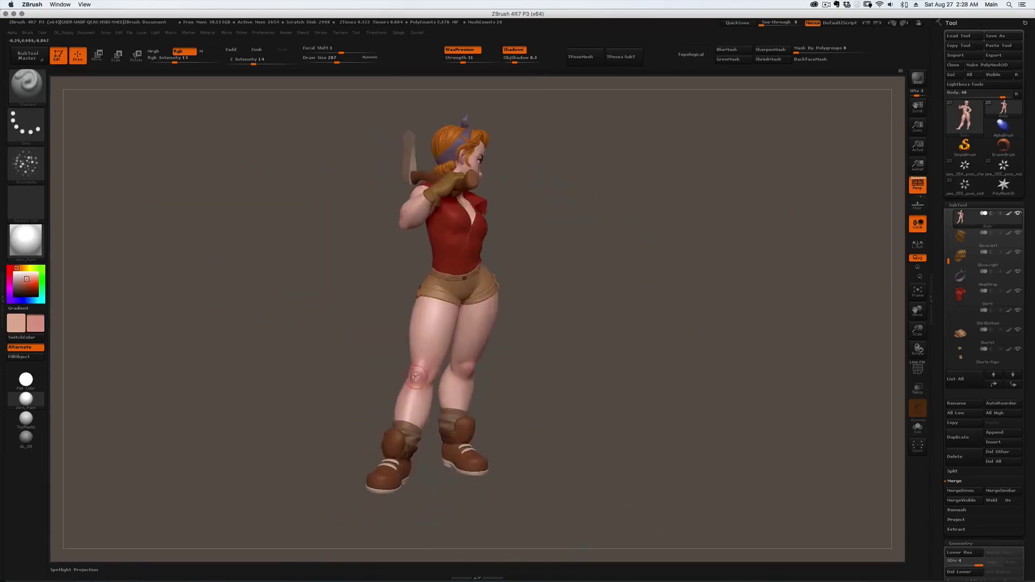
mouse_move(418, 270)
left_mouse_down()
mouse_move(545, 324)
mouse_move(620, 334)
mouse_move(631, 318)
mouse_move(604, 302)
left_mouse_up()
key("s")
left_click_drag(516, 222, 511, 222)
left_click_drag(685, 281, 583, 270)
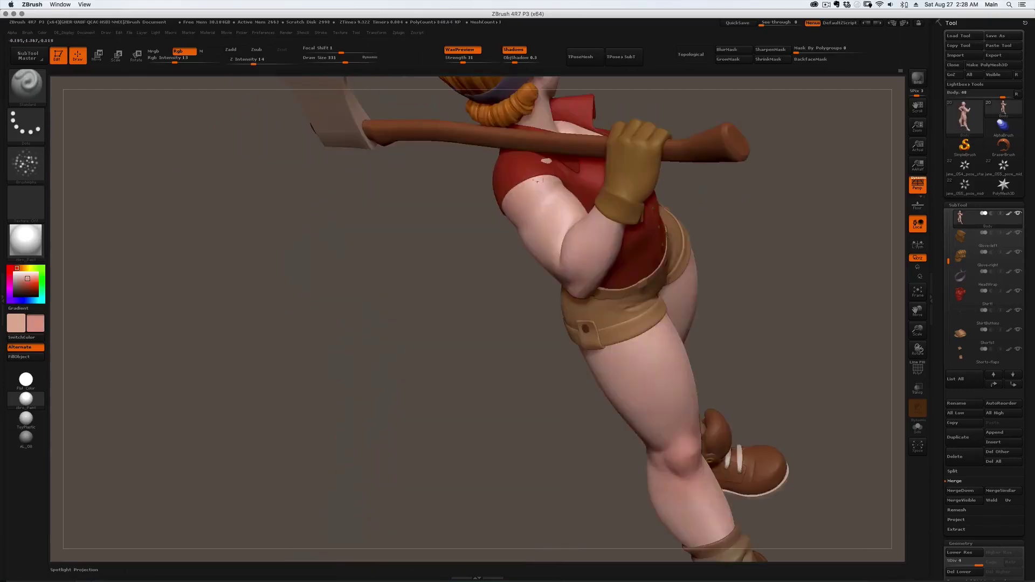
left_click_drag(400, 216, 524, 199)
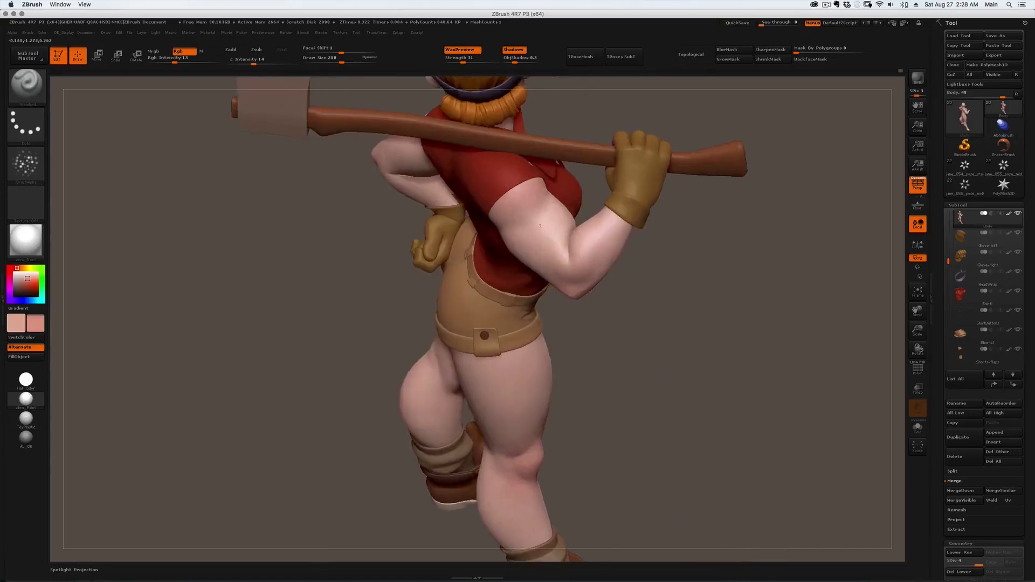
left_click_drag(243, 259, 432, 237)
left_click_drag(486, 323, 423, 288)
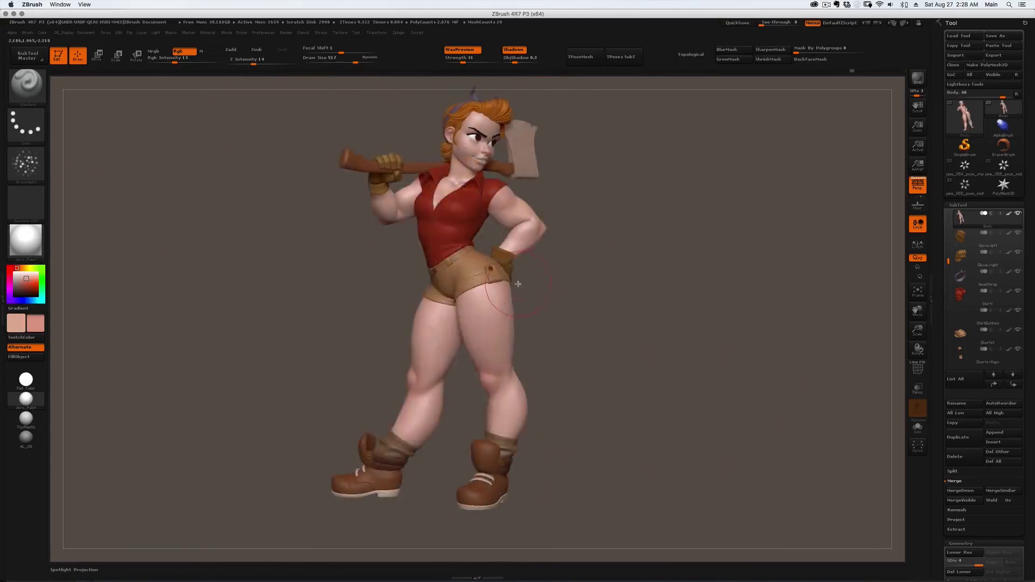
Reduce the draw size and brush the faint tint over the upper arm on the hip side.
left_click_drag(518, 282, 500, 282)
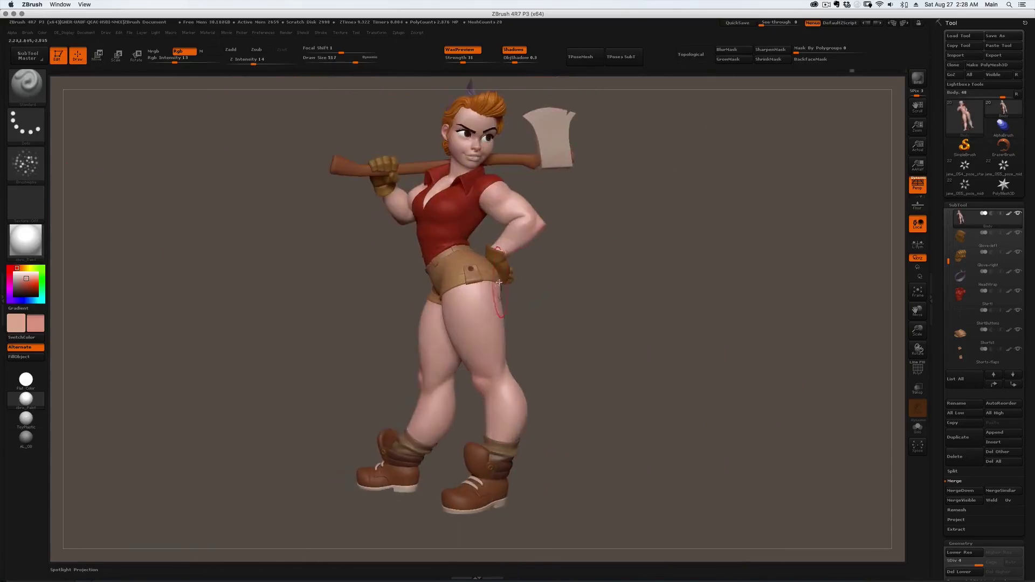
right_click_drag(470, 318, 477, 172)
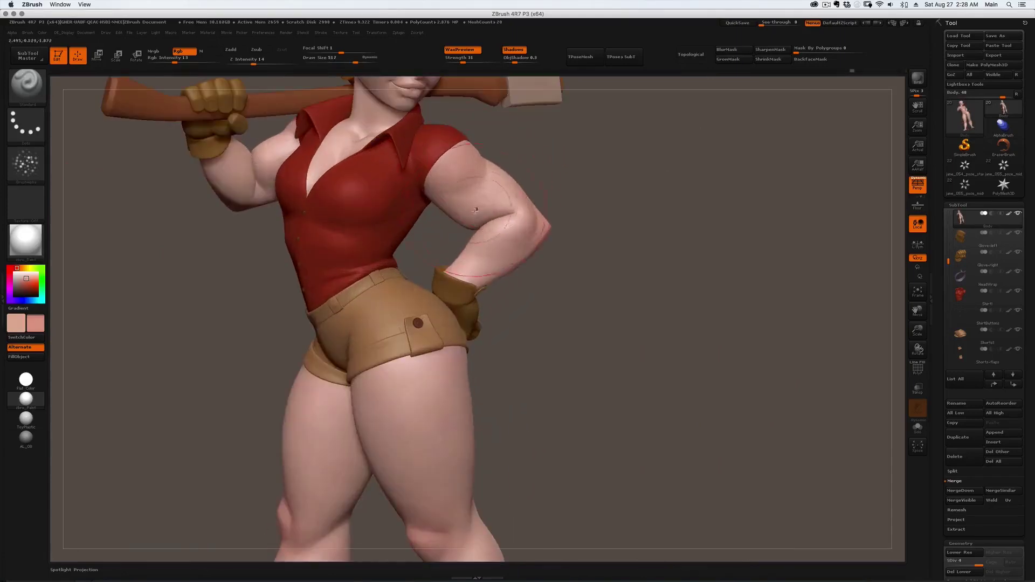
key("bracketleft")
key("bracketleft")
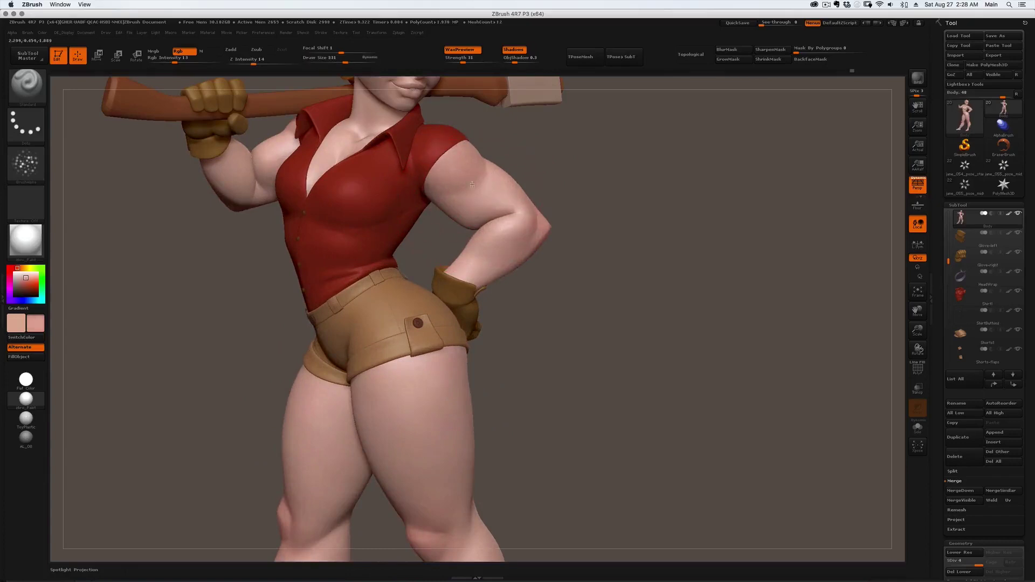
left_click_drag(472, 184, 488, 190)
Sample the skin tone with a smaller brush and blend the tint around the hip-side arm and elbow.
mouse_move(541, 200)
right_mouse_down()
mouse_move(512, 204)
mouse_move(512, 195)
right_mouse_up()
key("bracketleft")
key("bracketleft")
key("c")
left_click_drag(567, 223, 556, 207)
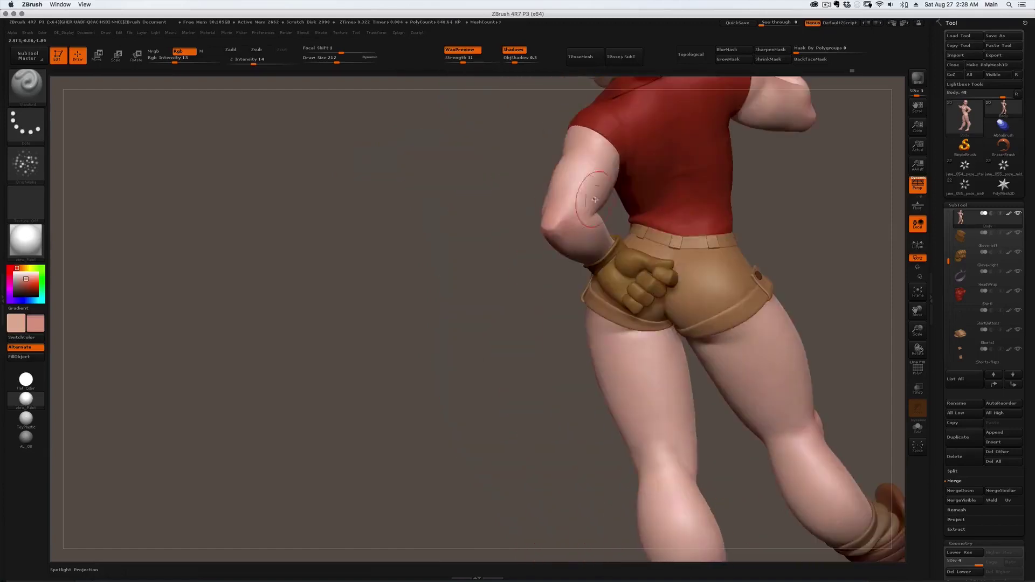
Sample a soft pink and brush it over the back of the axe-side arm.
right_click_drag(595, 199, 323, 420, "alt")
right_click_drag(610, 292, 507, 310)
key("c")
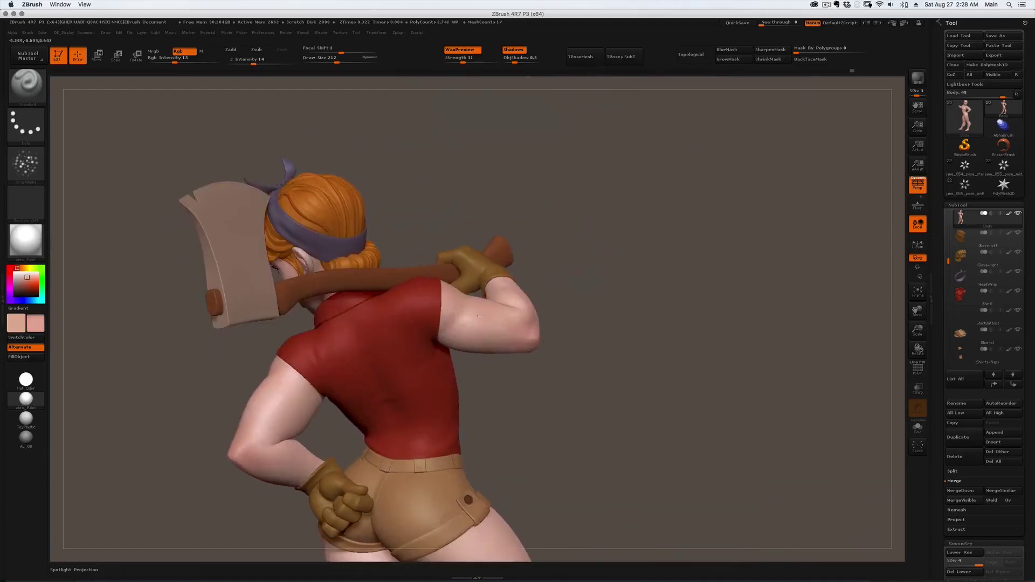
left_click_drag(469, 335, 526, 296)
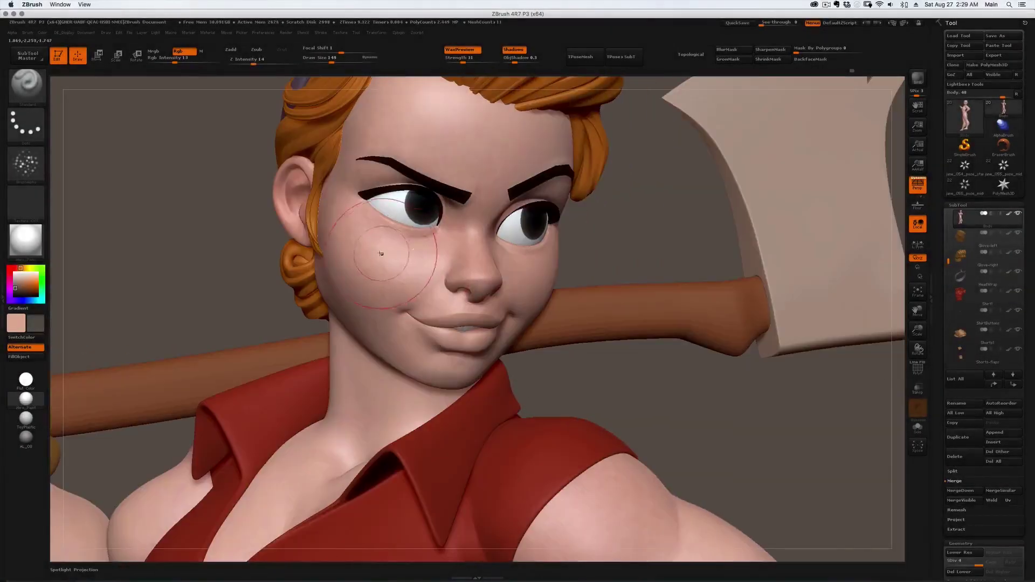
Undo the first cheek stroke, shift the sampled skin pink to a stronger red-pink and paint blush on the cheek.
left_click_drag(340, 233, 396, 264)
key("ctrl+z")
key("c")
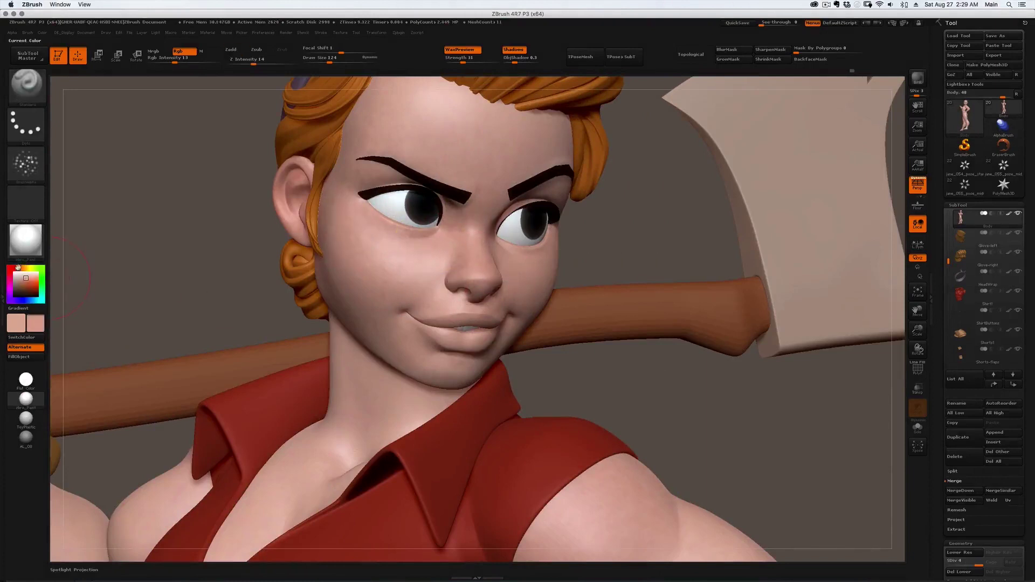
left_click_drag(26, 278, 27, 280)
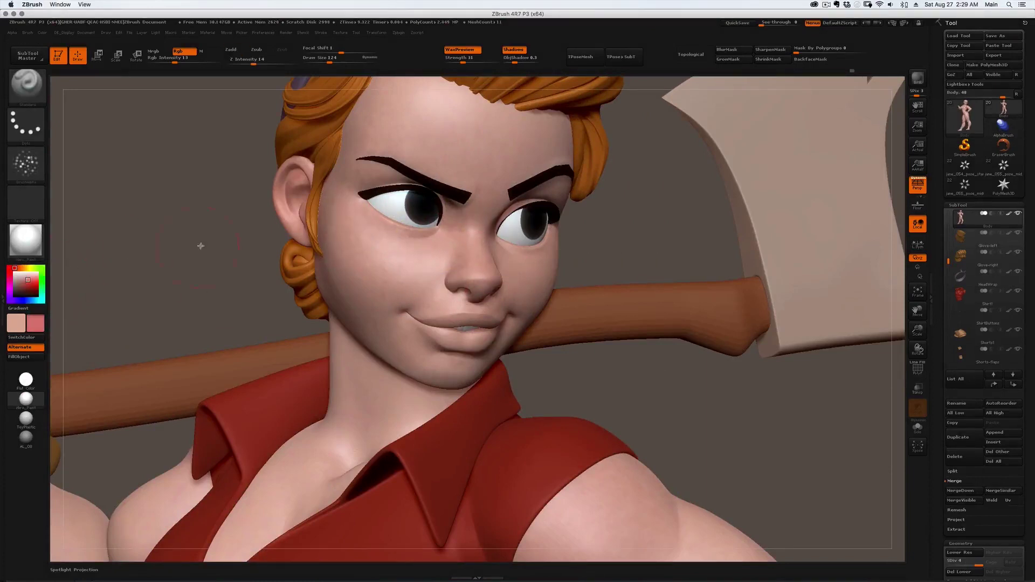
key("s")
mouse_move(353, 253)
left_mouse_down()
mouse_move(363, 251)
mouse_move(337, 235)
left_mouse_up()
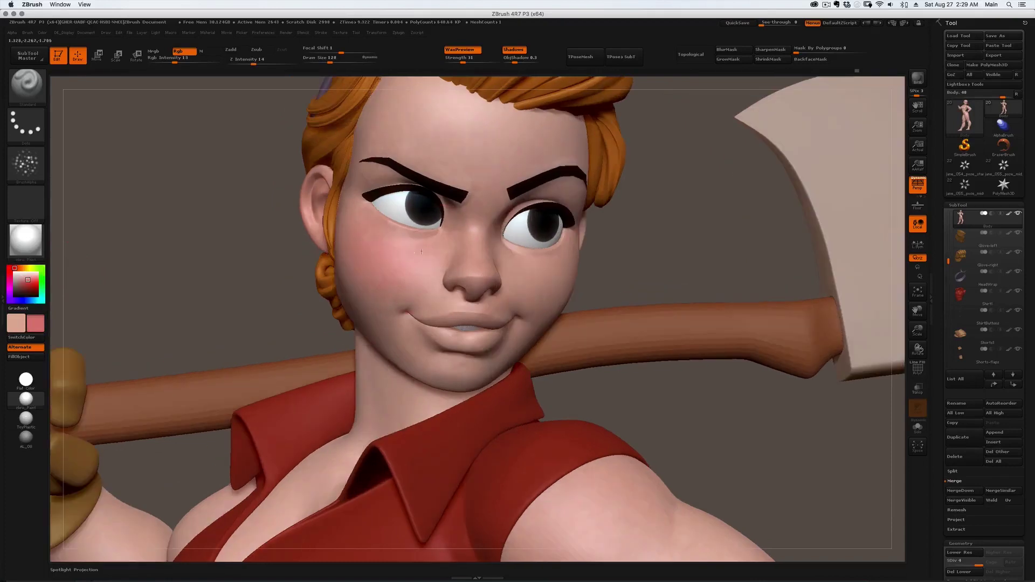
Enlarge the brush, deepen the blush on the cheek and redden the nose.
right_click_drag(365, 234, 420, 237)
key("s")
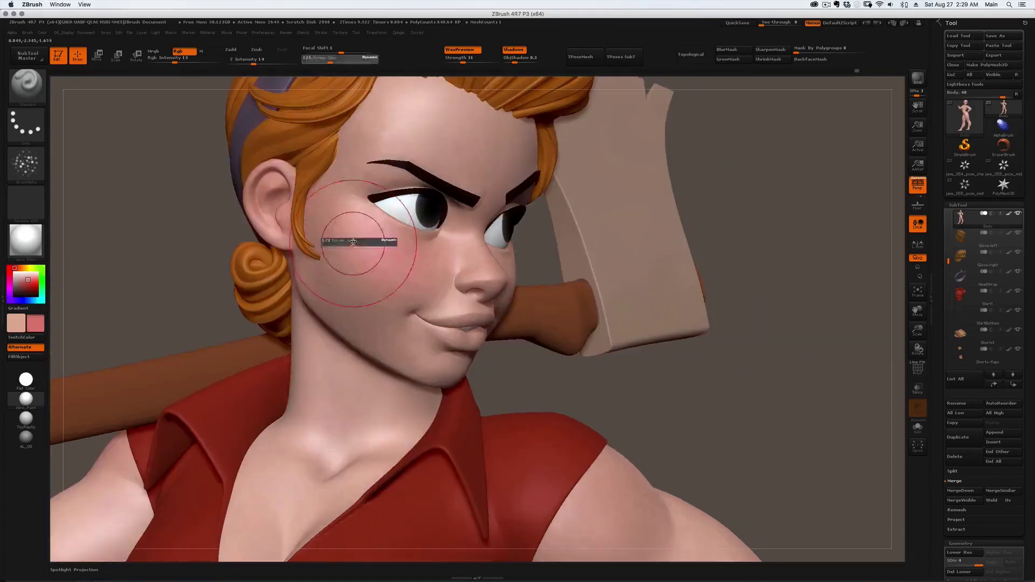
left_click_drag(359, 243, 363, 244)
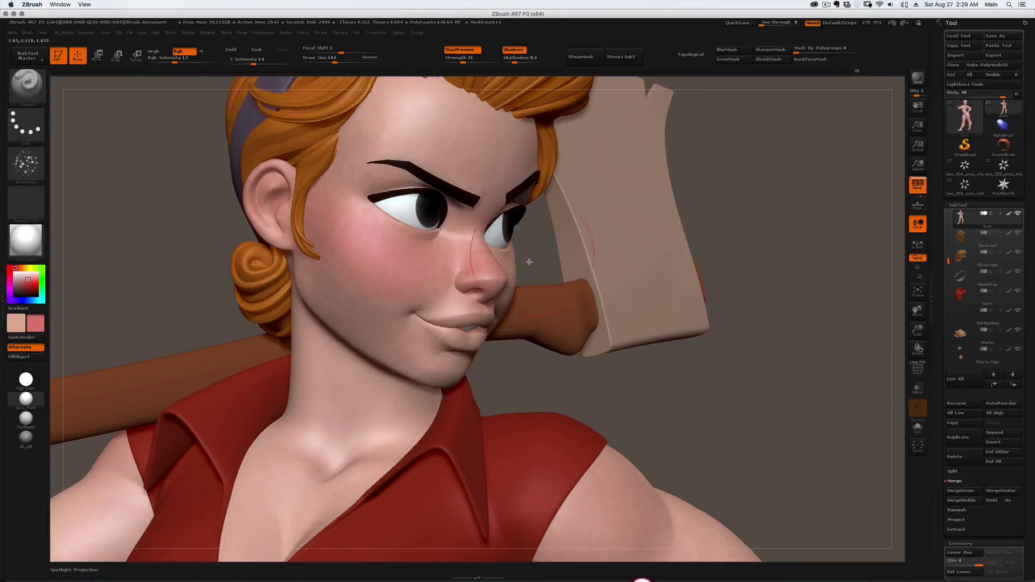
right_click_drag(642, 262, 522, 263)
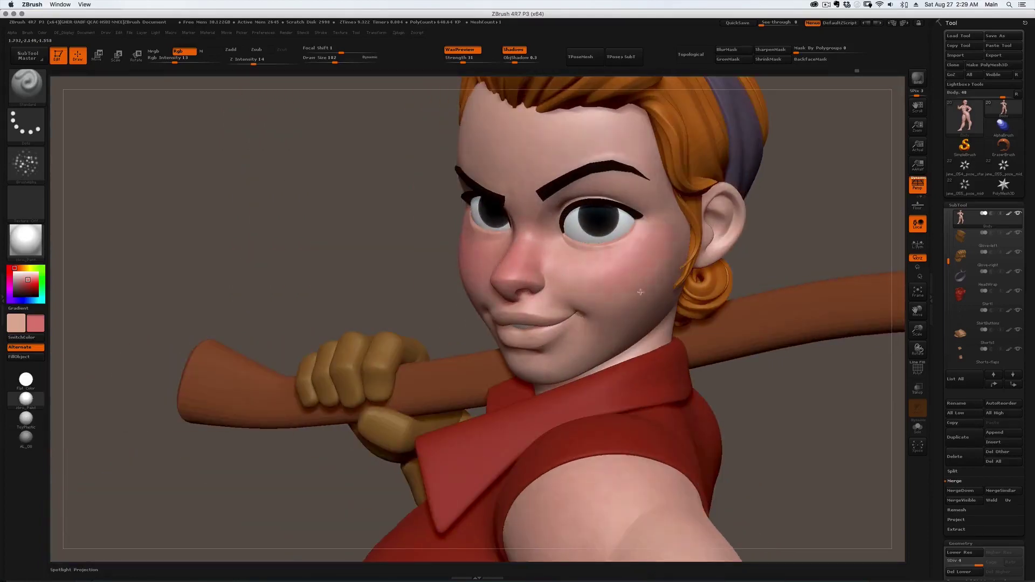
Paint the same red-pink over both ears and the upper edges of the cheeks.
left_click_drag(718, 194, 724, 248)
right_click_drag(692, 244, 825, 246)
left_click_drag(349, 229, 359, 247)
right_click_drag(358, 255, 426, 254)
left_click_drag(426, 203, 436, 220)
Sample a softer pink and blend the blush around the mouth and outer cheek.
key("c")
left_click_drag(420, 327, 463, 338)
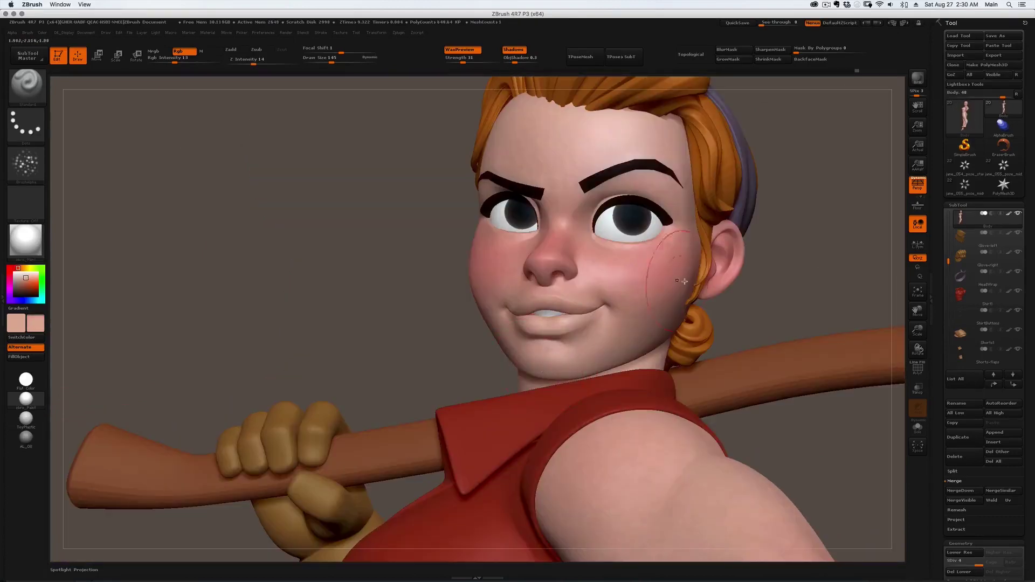
mouse_move(685, 283)
right_mouse_down()
mouse_move(656, 319)
mouse_move(608, 299)
right_mouse_up()
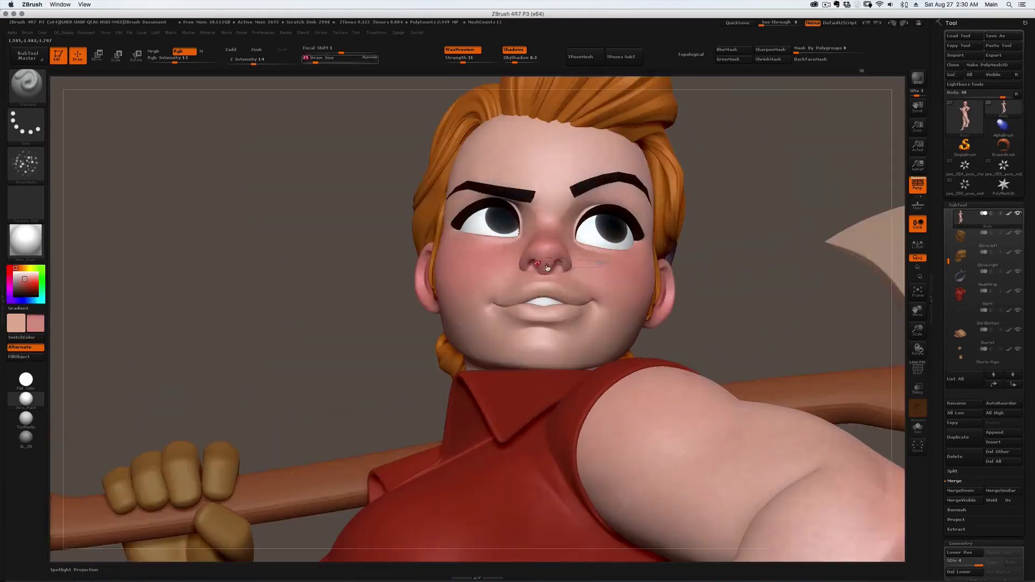
Adjust the draw size to tint the nose and the skin beneath the eye.
key("s")
left_click_drag(542, 254, 553, 252)
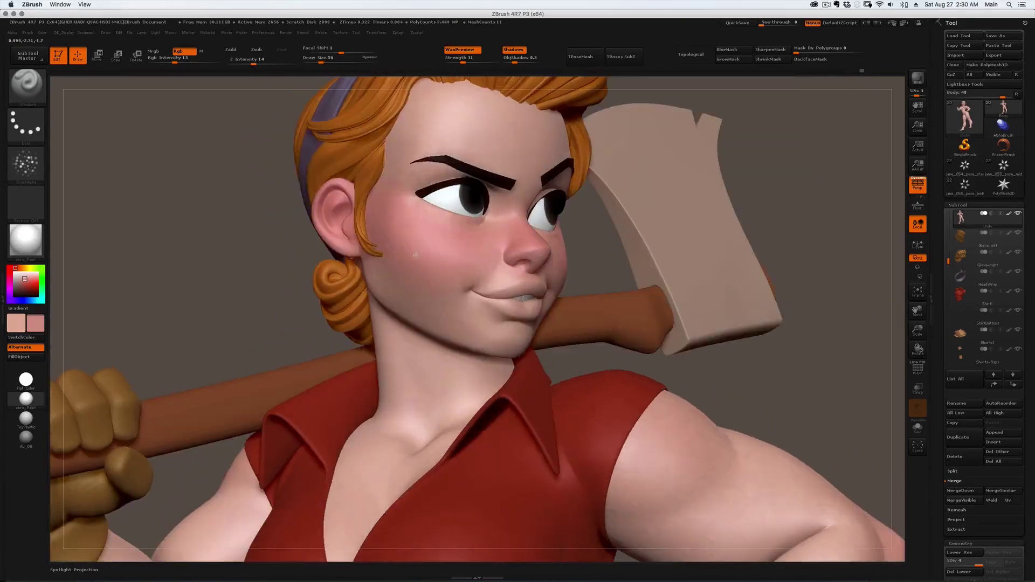
key("s")
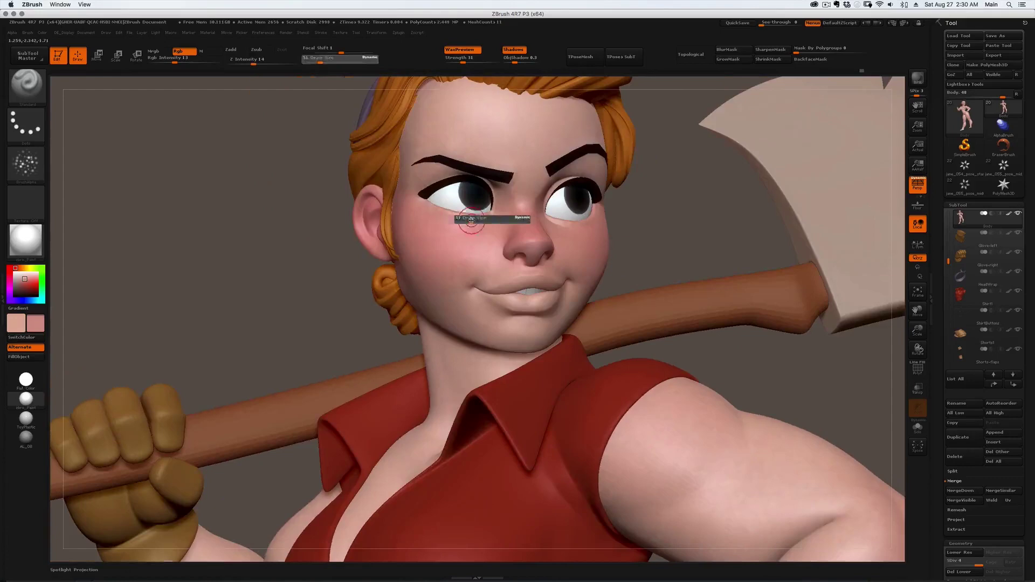
left_click_drag(469, 219, 456, 217)
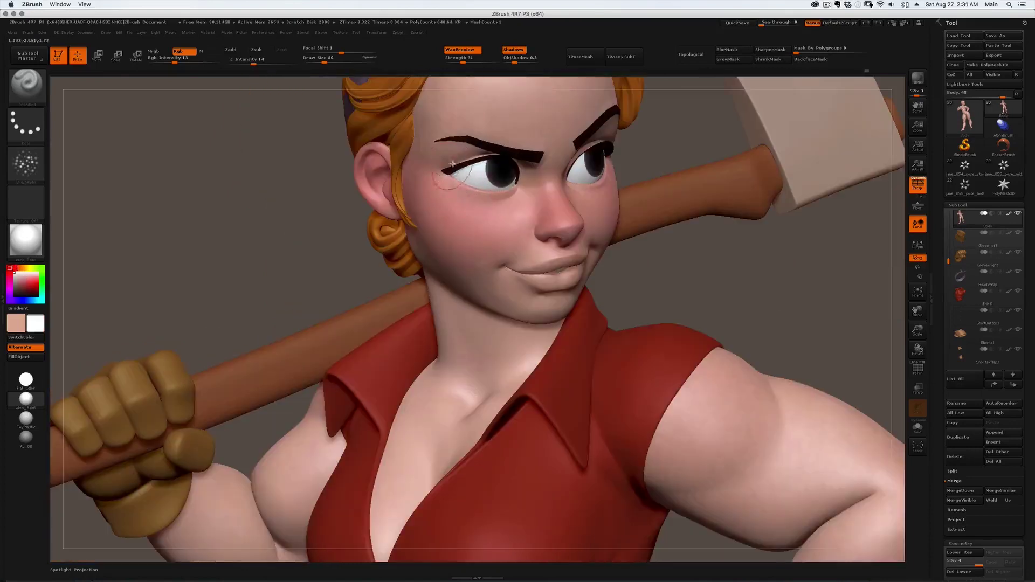
Choose a dark magenta, turn the brush alpha off and paint eyeshadow on the upper eyelid.
mouse_move(25, 278)
left_mouse_down()
mouse_move(14, 270)
mouse_move(9, 281)
left_mouse_up()
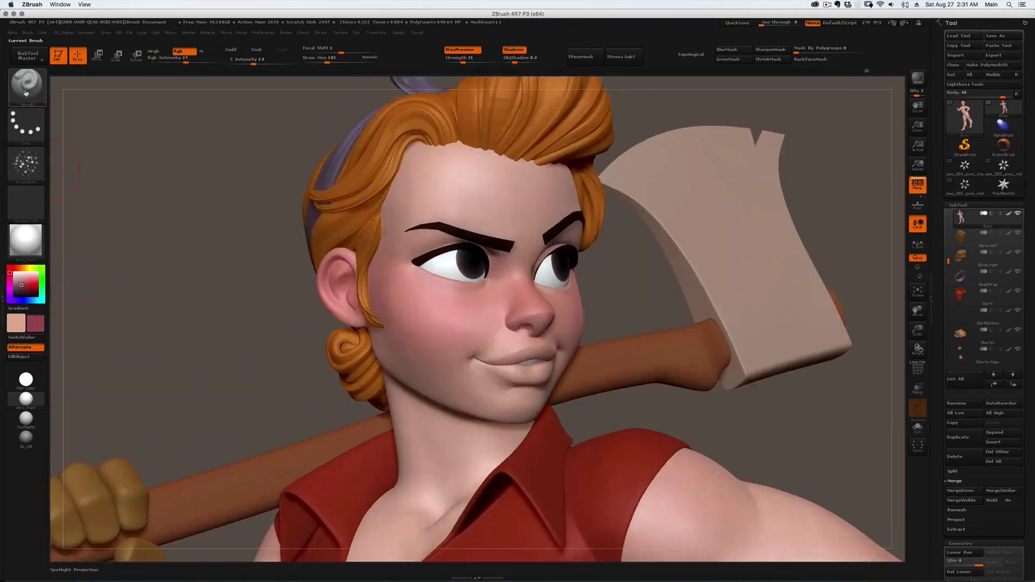
left_click(38, 94)
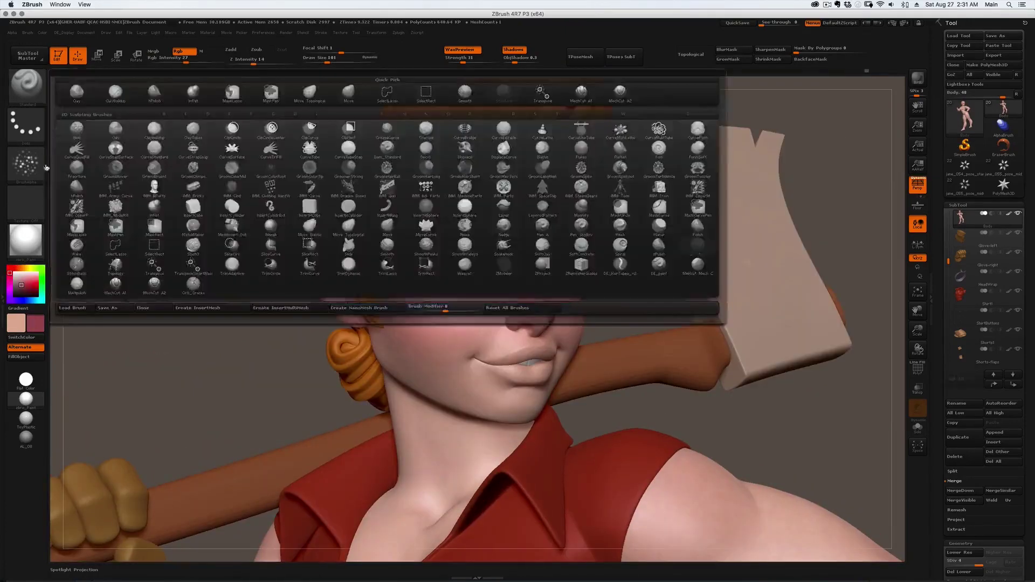
left_click(76, 94)
left_click(29, 164)
left_click(74, 167)
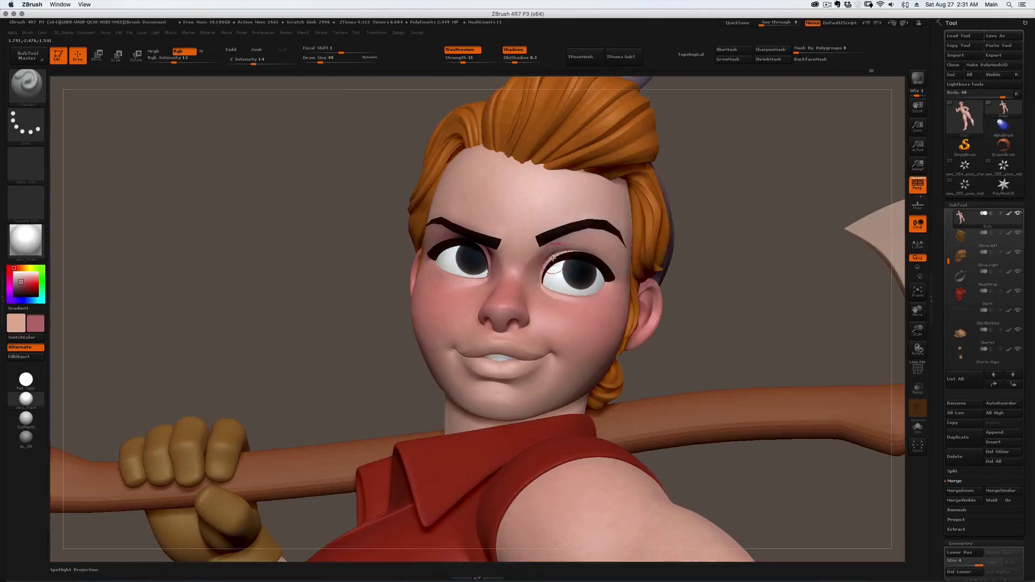
left_click_drag(553, 259, 594, 248)
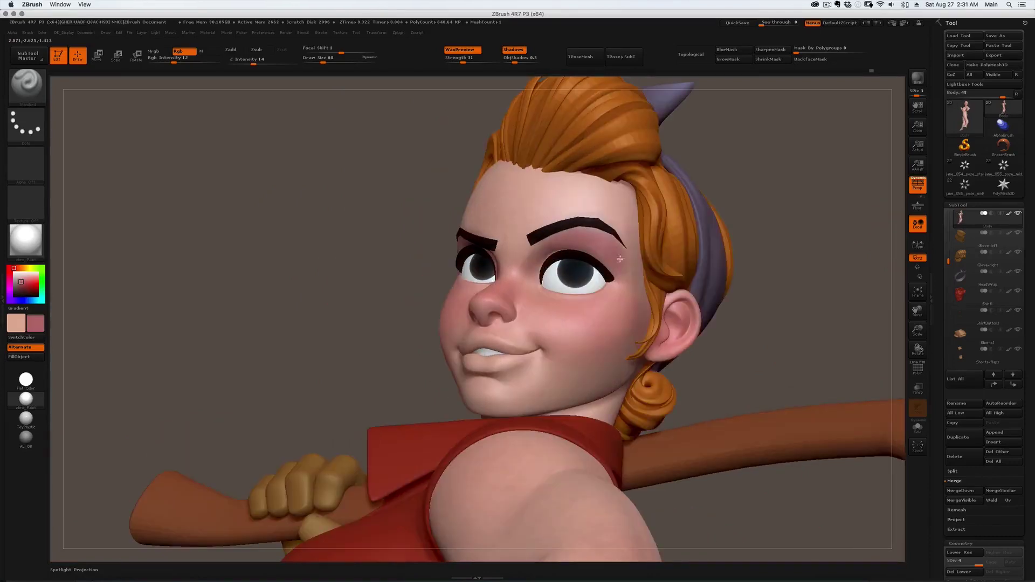
Sample a red-pink from the face and use a larger brush to strengthen the tint on the cheeks and ears.
key("c")
key("c")
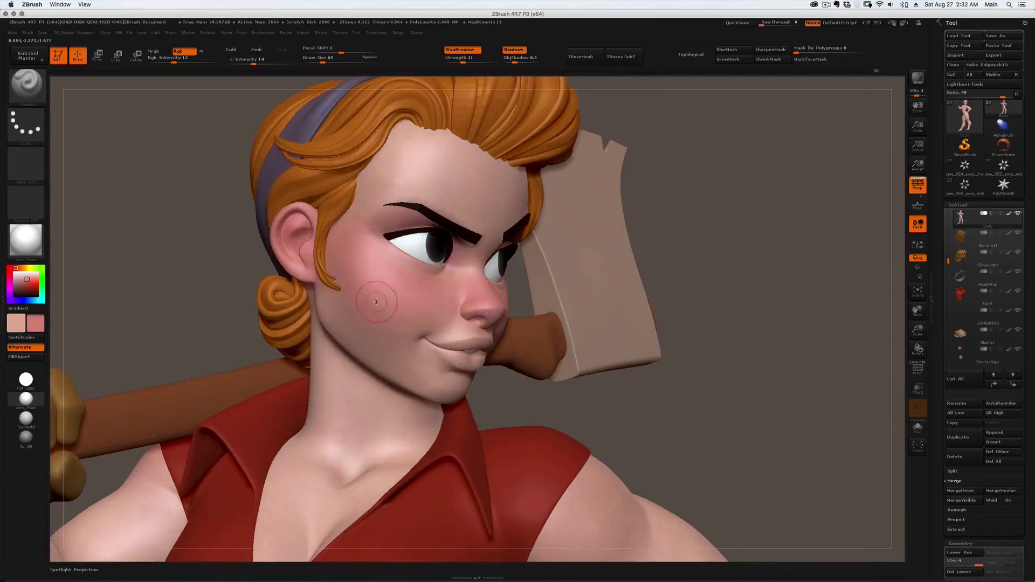
key("bracketright")
left_click_drag(376, 302, 363, 290)
key("]")
key("[")
left_click_drag(511, 285, 449, 255)
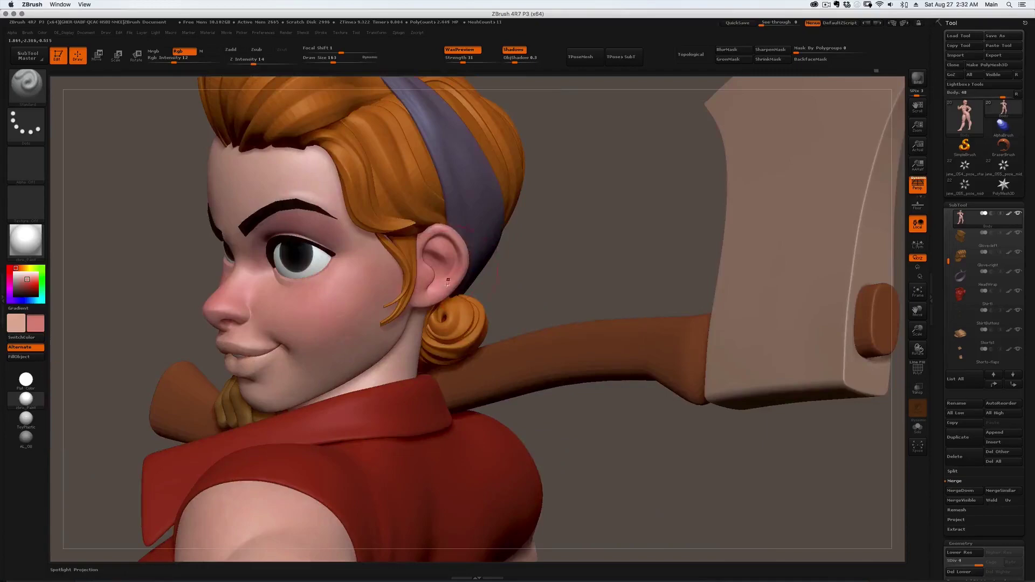
right_click_drag(415, 229, 398, 178, "ctrl")
right_click_drag(386, 255, 409, 231)
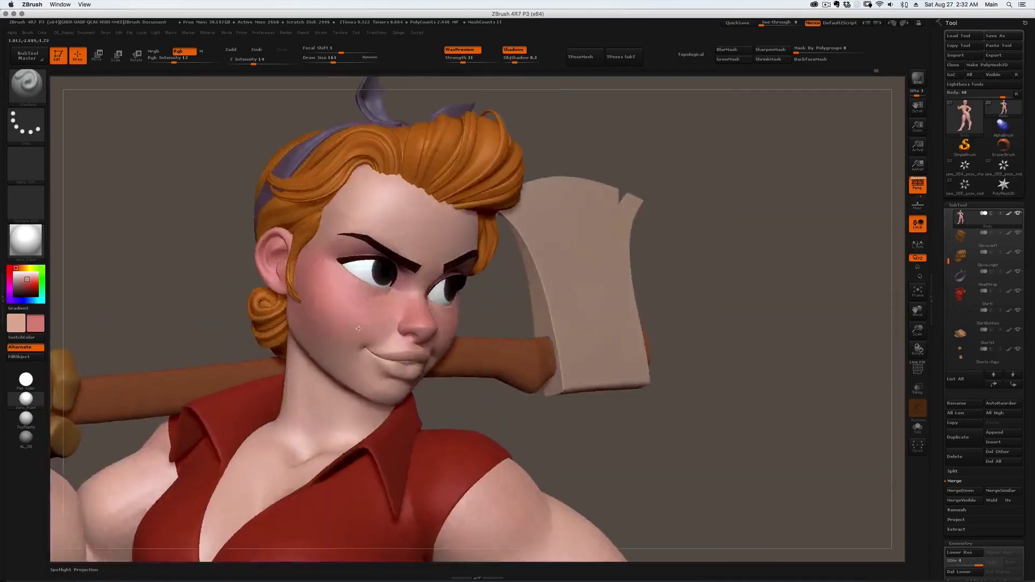
Show the polyframe on the low-subdivision Body and mask everything except the lips.
key("shift+f")
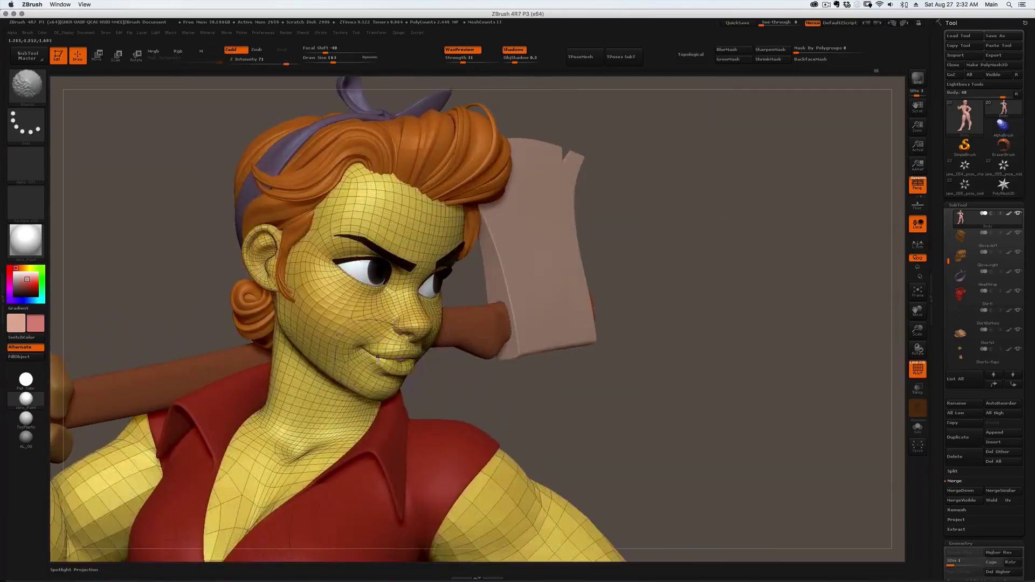
key("w")
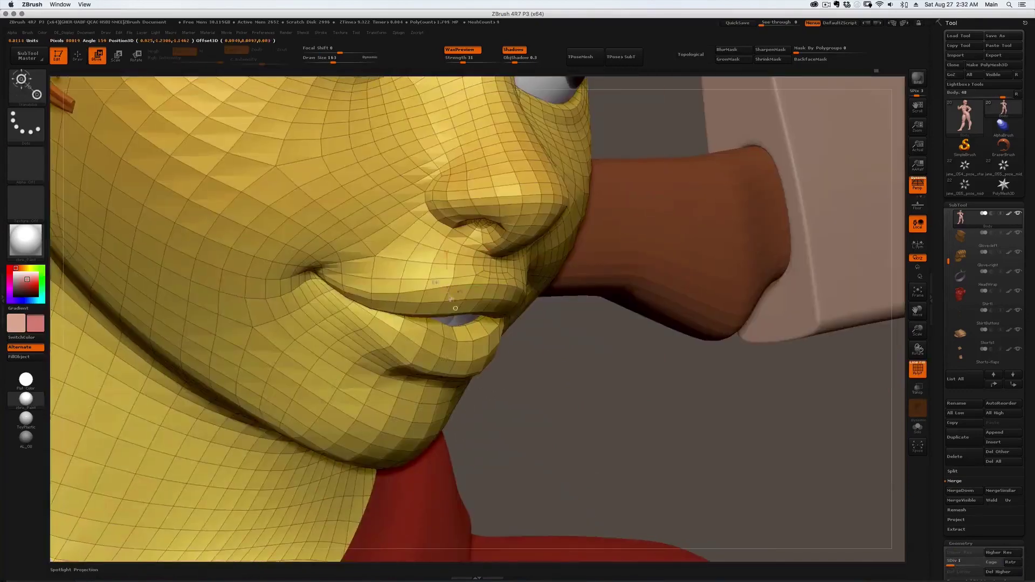
left_click_drag(456, 308, 452, 322, "ctrl")
key("q")
key("d")
key("w")
left_click_drag(492, 278, 488, 290, "ctrl")
key("q")
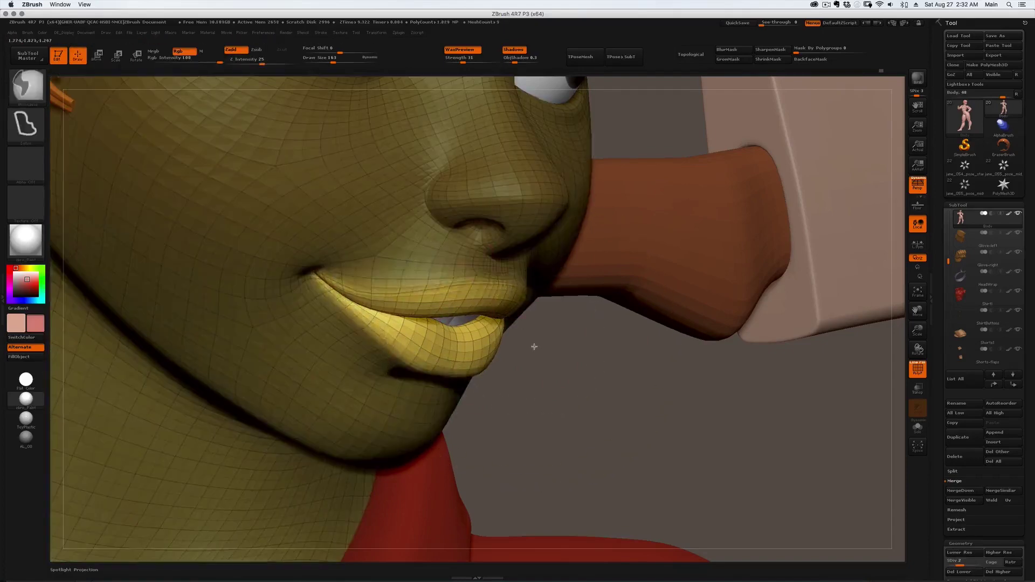
Turn the lips into their own polygroup, raise the subdivision level again and hide the polyframe.
key("ctrl+w")
key("d")
key("d")
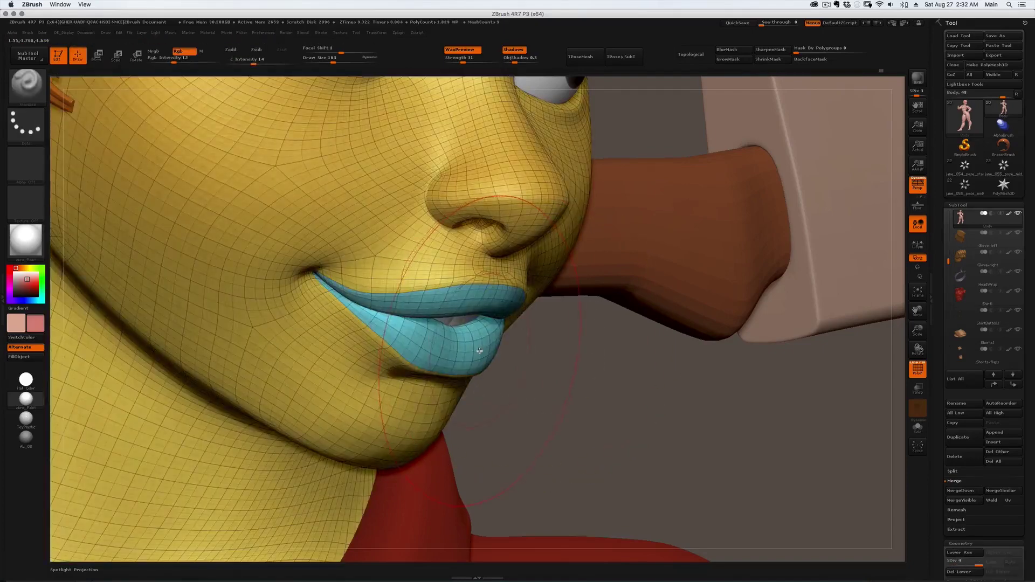
key("shift+f")
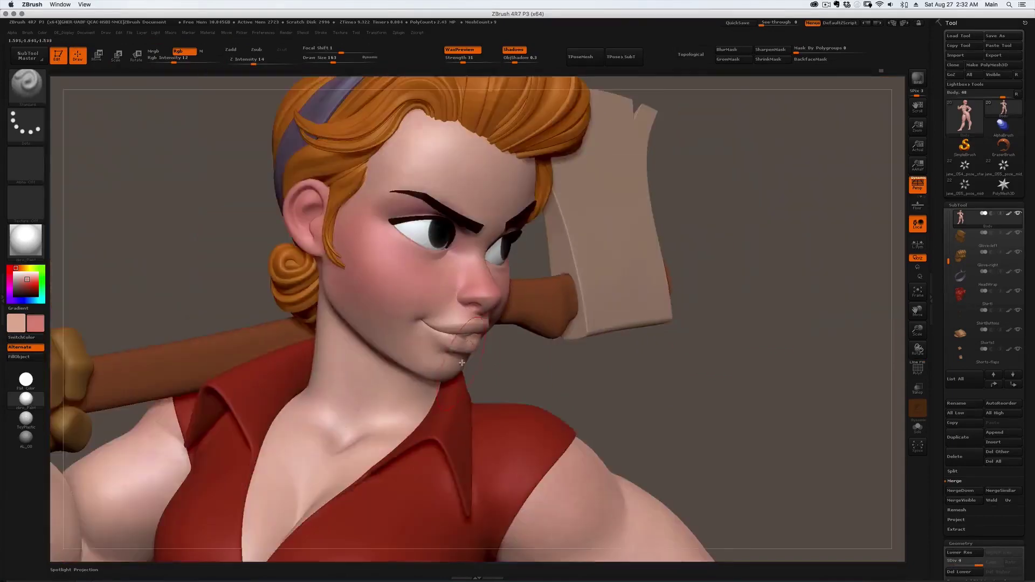
Mask the whole Body except the lips and blur the mask.
left_click_drag(509, 320, 480, 314)
left_click_drag(442, 232, 467, 221)
left_click(727, 51)
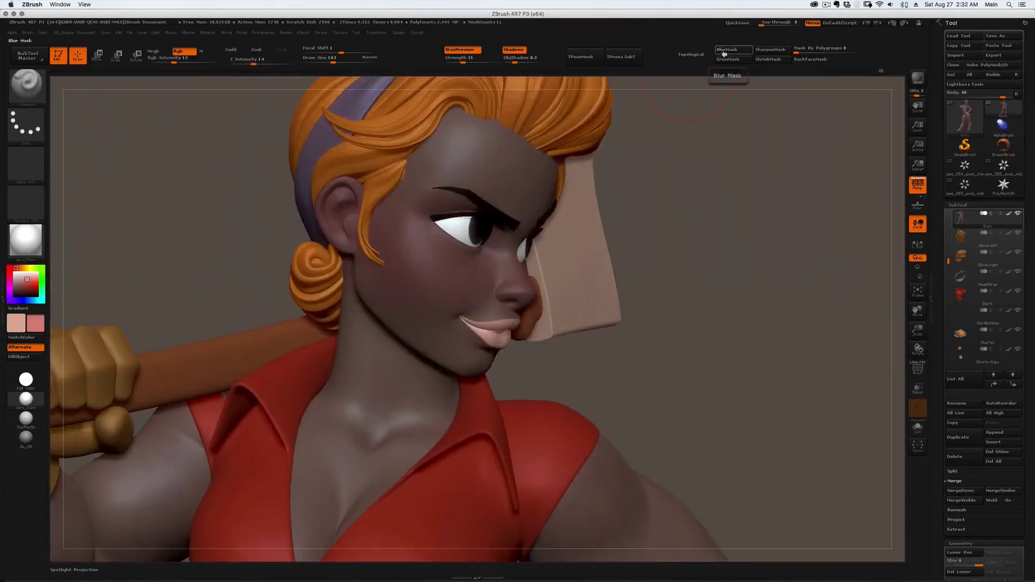
Hide the mask shading, choose a dark muted red and fill the unmasked lips with it.
key("shift+z")
key("c")
key("z")
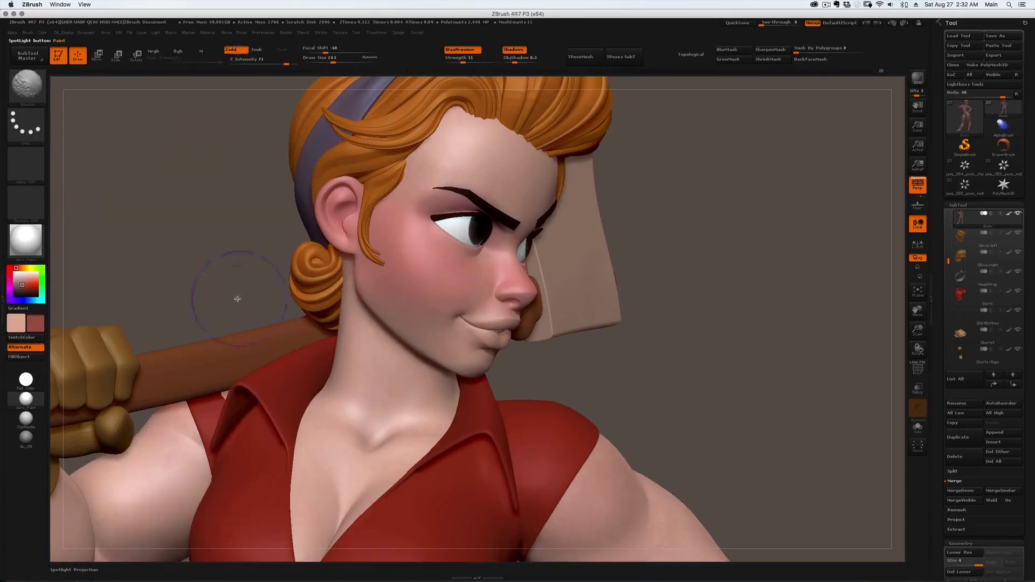
left_click(21, 359)
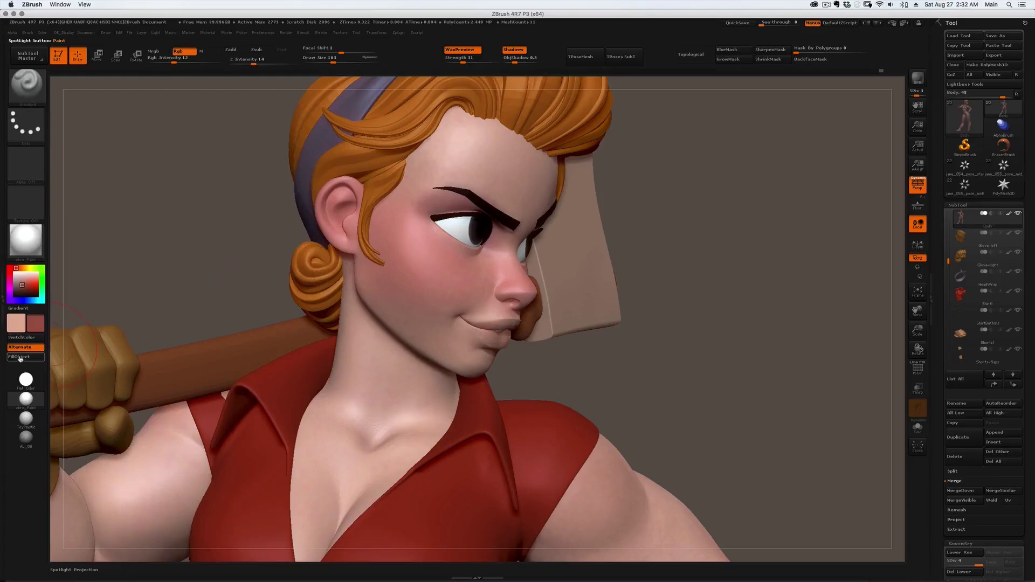
left_click(21, 359)
Examine the lip colour from the front and in a close-up of the mouth.
left_click_drag(259, 294, 179, 313)
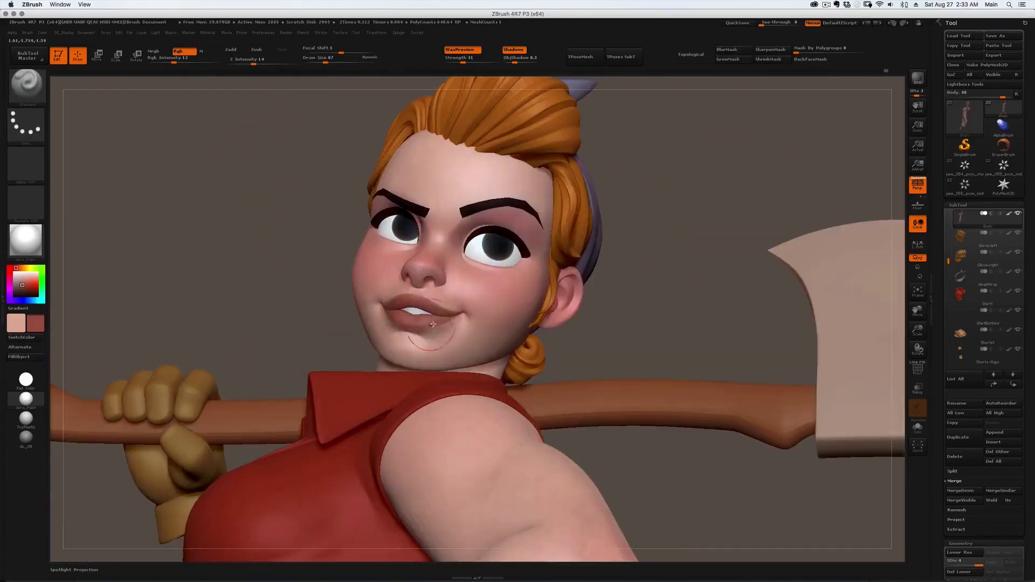
right_click_drag(433, 328, 400, 300)
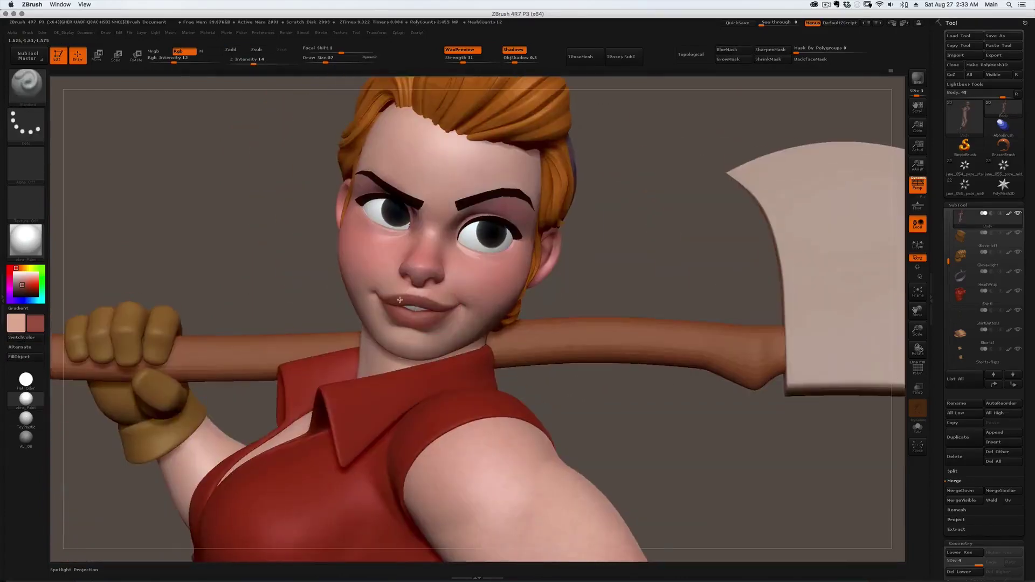
middle_click_drag(407, 305, 382, 290)
right_click_drag(422, 337, 371, 300, "ctrl")
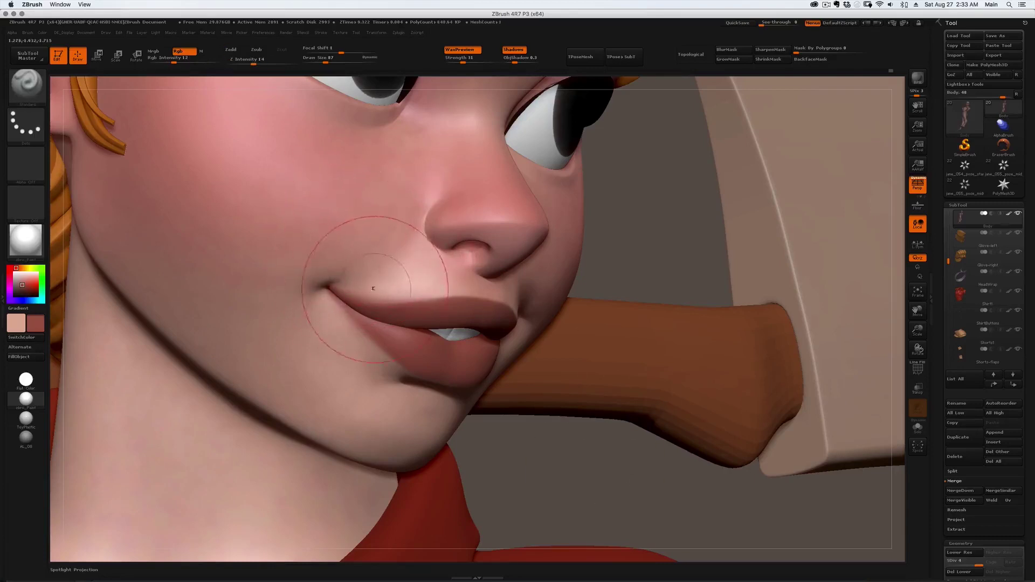
Shrink the brush to draw size 28 and clean up the lip edges near the mouth corners with sampled skin and lip tones.
key("s")
left_click_drag(374, 287, 358, 287)
key("c")
key("c")
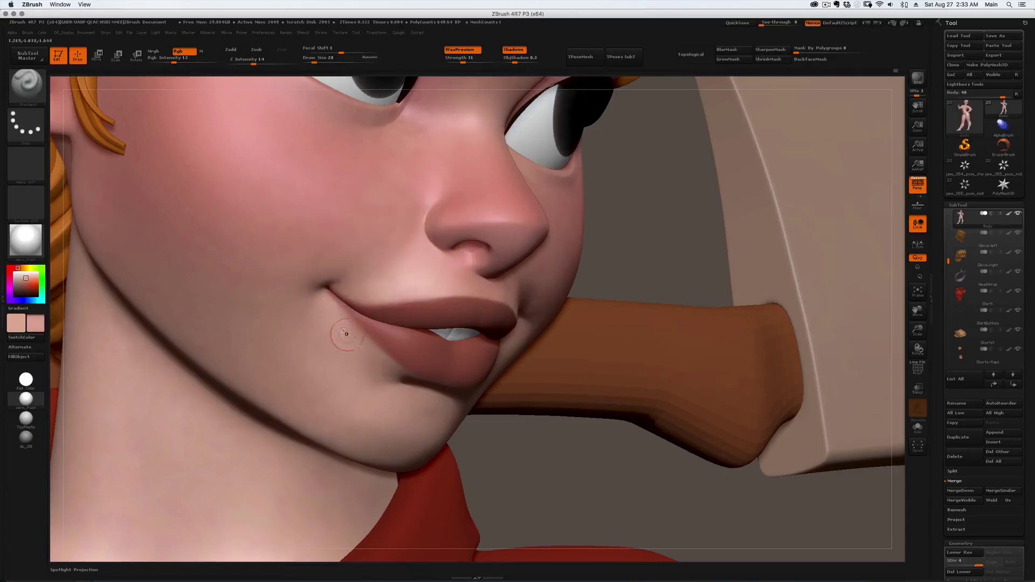
right_click_drag(352, 331, 512, 382)
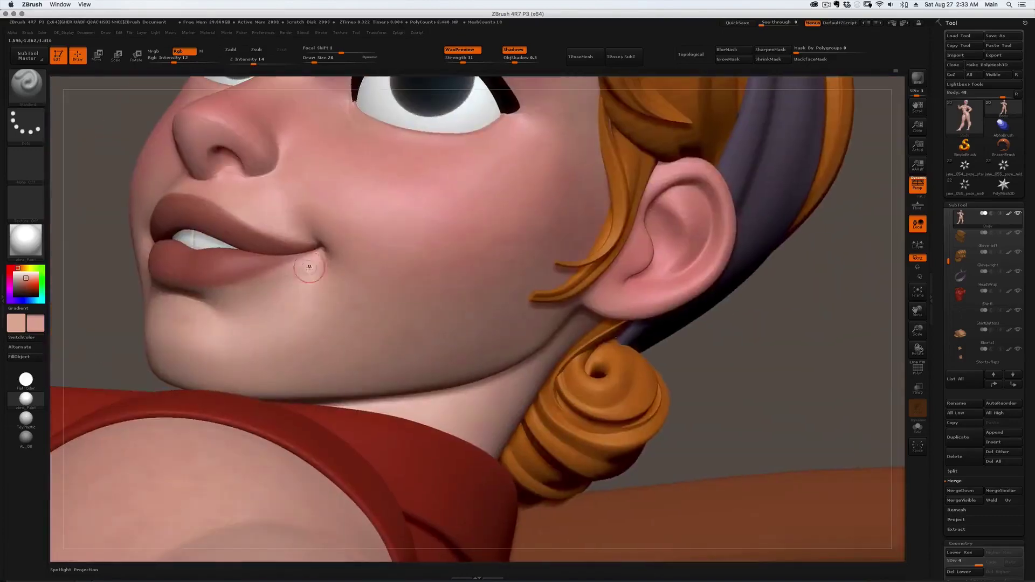
right_click_drag(290, 273, 318, 259)
left_click_drag(260, 216, 297, 236)
key("v")
key("c")
mouse_move(282, 237)
right_mouse_down()
mouse_move(313, 243)
mouse_move(342, 302)
right_mouse_up()
Isolate the lips polygroup and touch up the lips with their own sampled colour.
left_click(342, 303, "ctrl+shift")
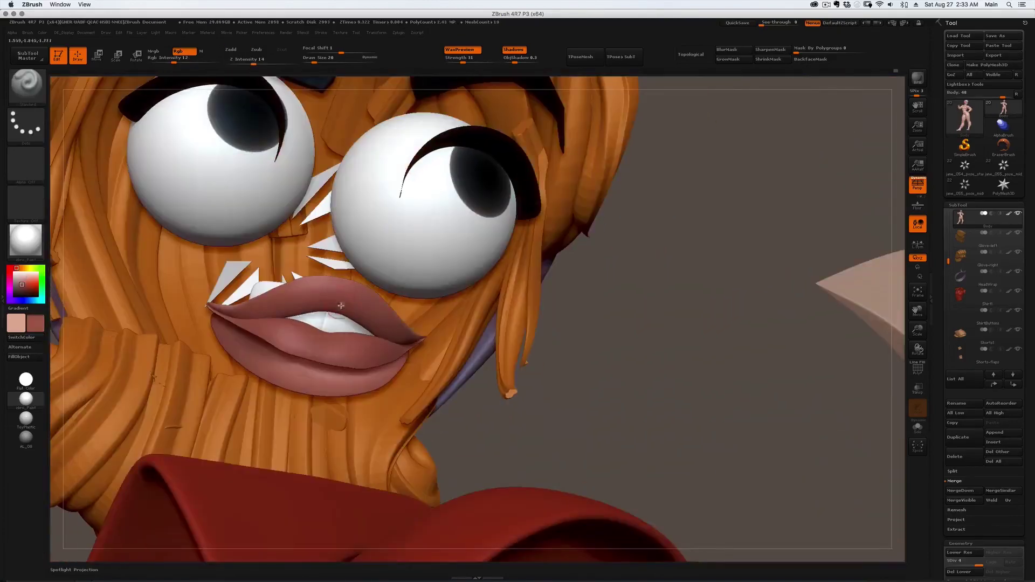
key("c")
key("s")
left_click_drag(326, 296, 325, 298)
key("c")
key("s")
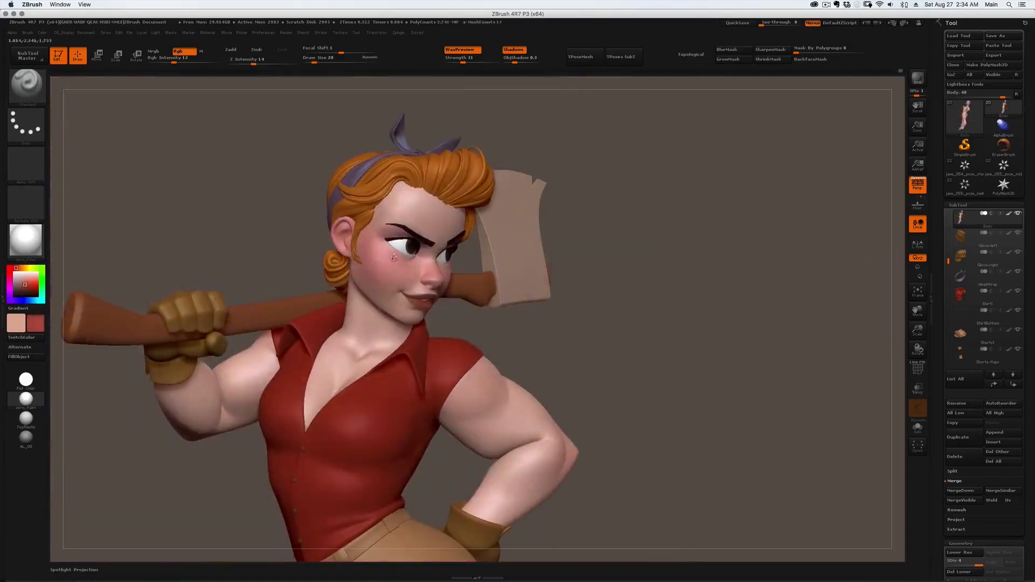
Enlarge the brush and refine the face colouring with tones sampled from the cheek, lips and eyeshadow.
key("b")
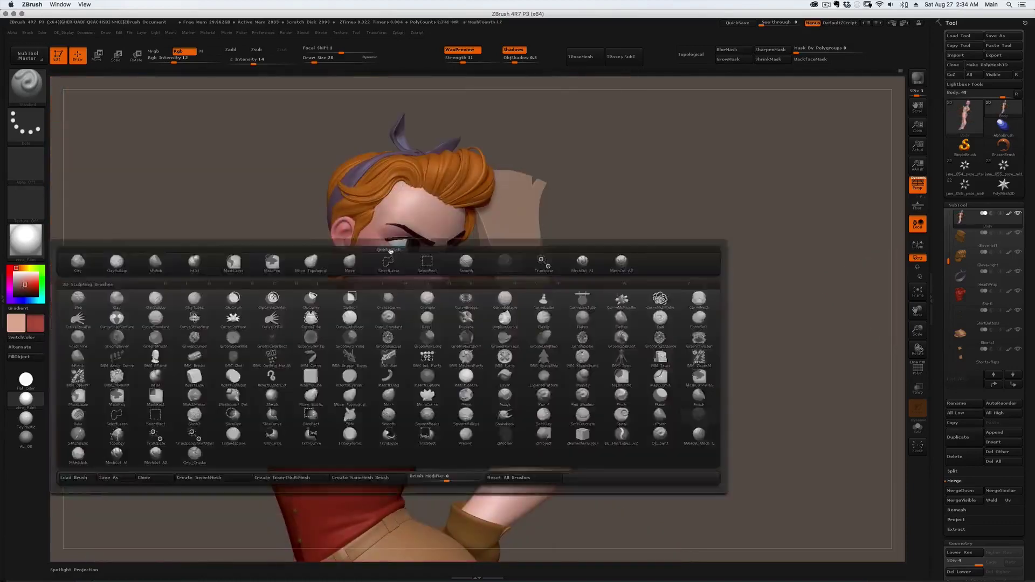
key("s")
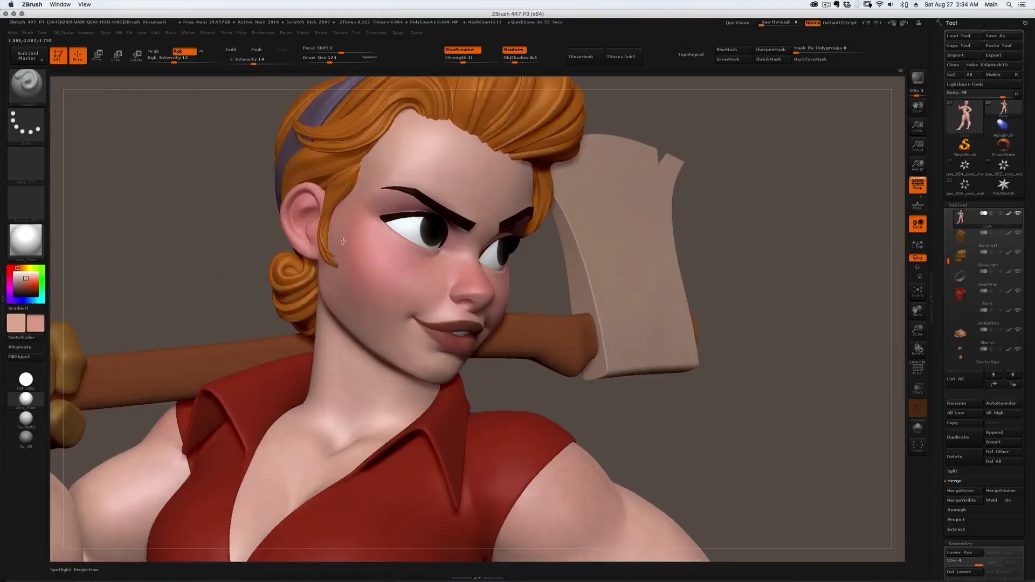
key("c")
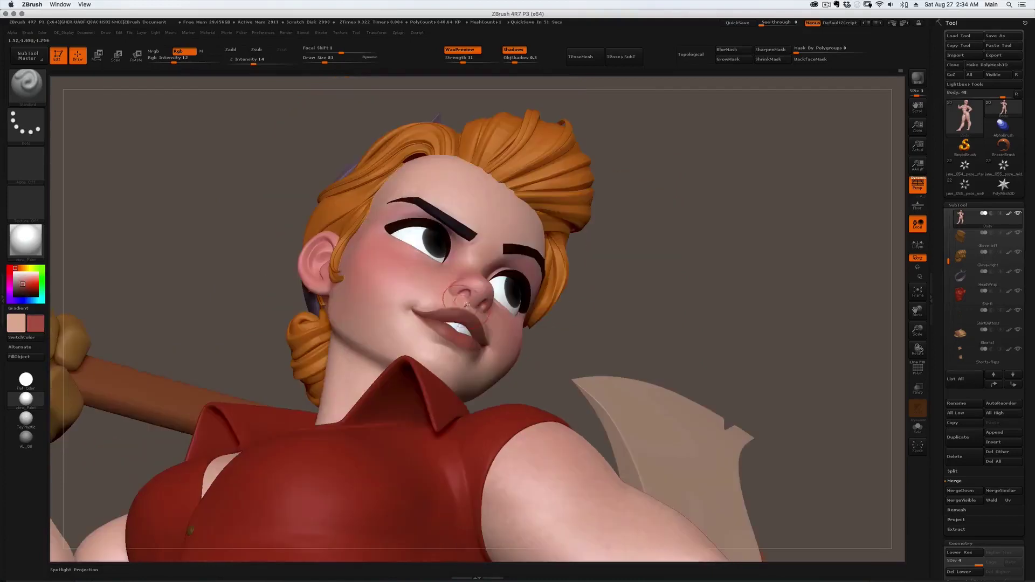
key("s")
left_click_drag(467, 303, 461, 298)
key("s")
key("s")
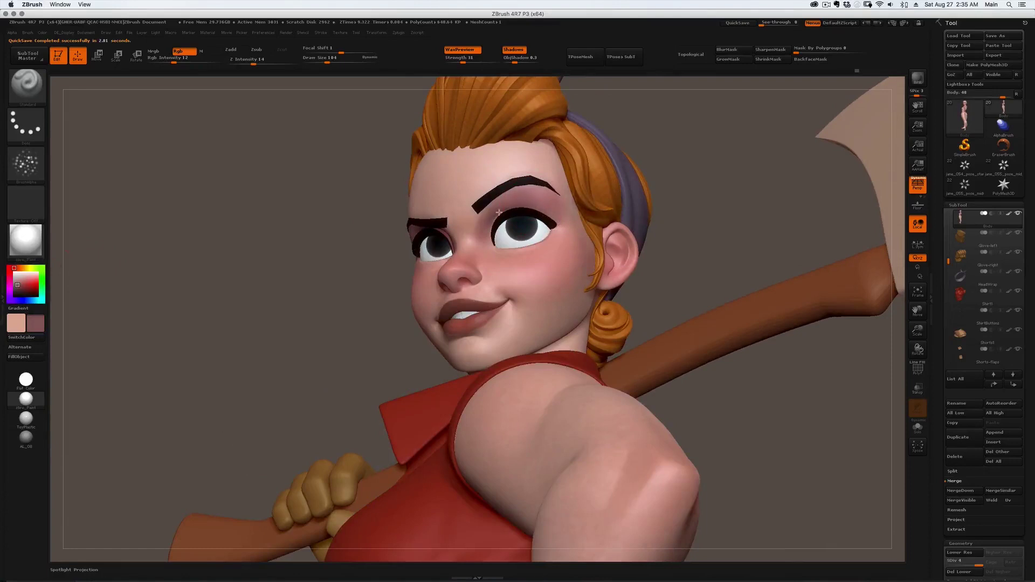
key("c")
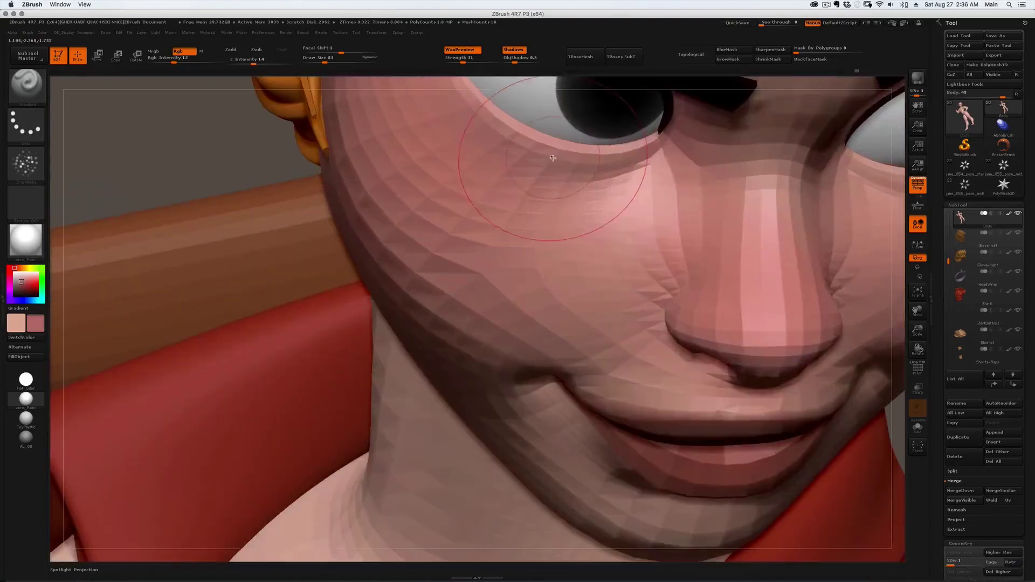
Mask the face except both lower eyelid rims, and adjust the mask edges by sharpening, growing and shrinking it.
key("w")
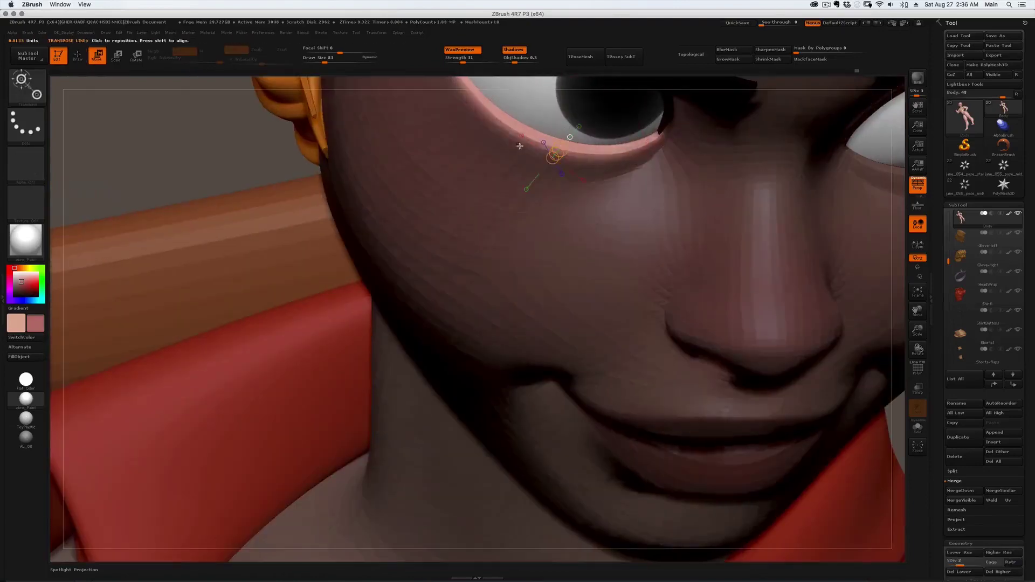
left_click_drag(504, 140, 529, 115)
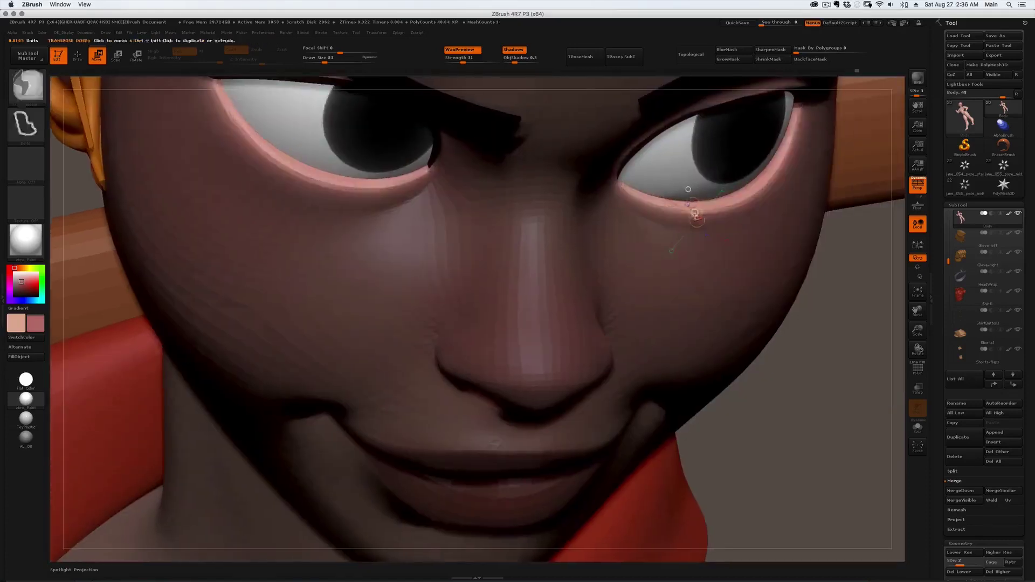
key("q")
left_click(759, 52)
left_click(731, 61)
left_click(730, 61)
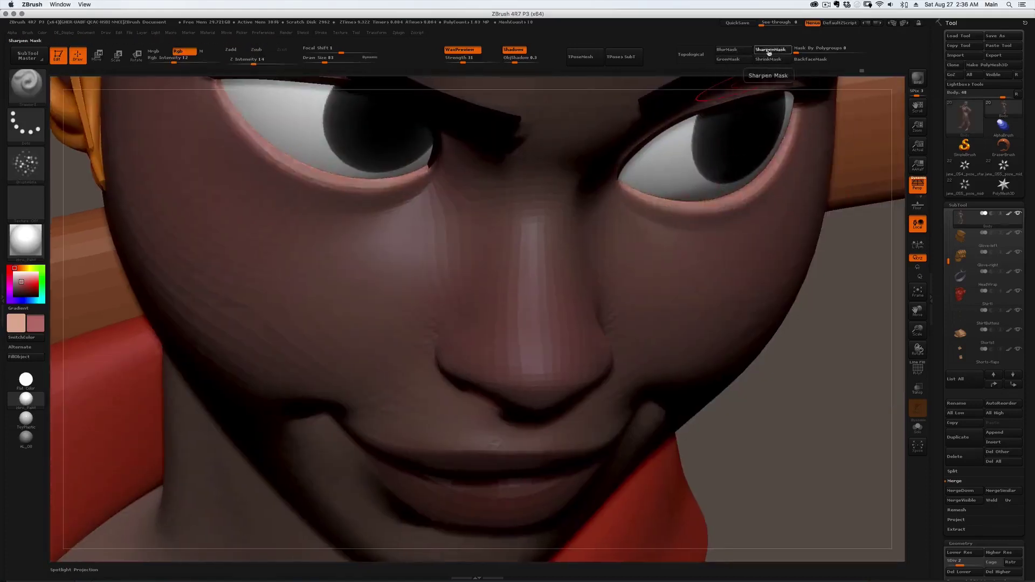
left_click(764, 52)
left_click(763, 62)
Hide the mask shading, choose a dark muted red and fill the lower eyelid rims with it, raising the subdivision level.
key("c")
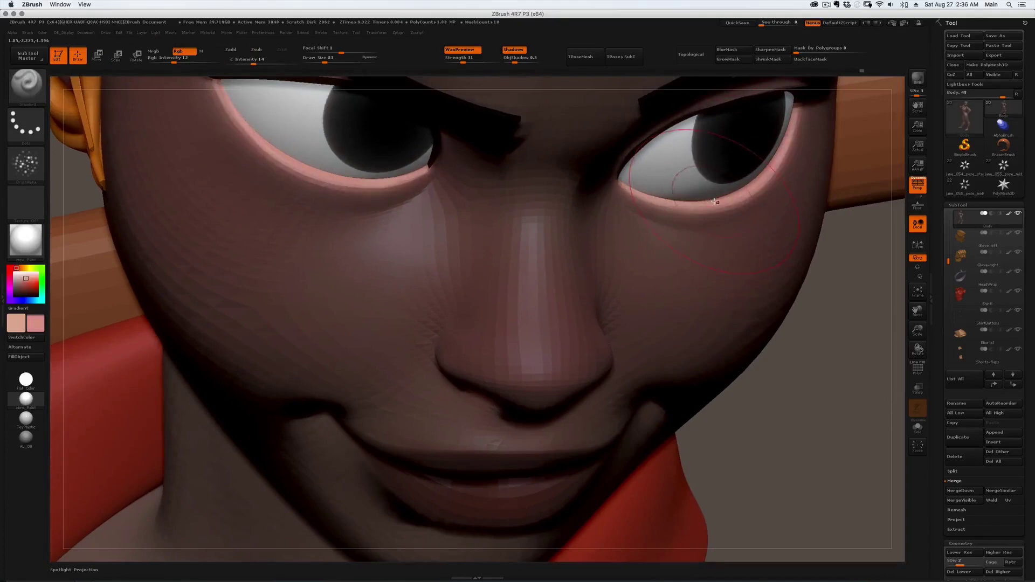
left_click(29, 282)
left_click_drag(30, 282, 24, 285)
key("ctrl+h")
left_click(22, 359)
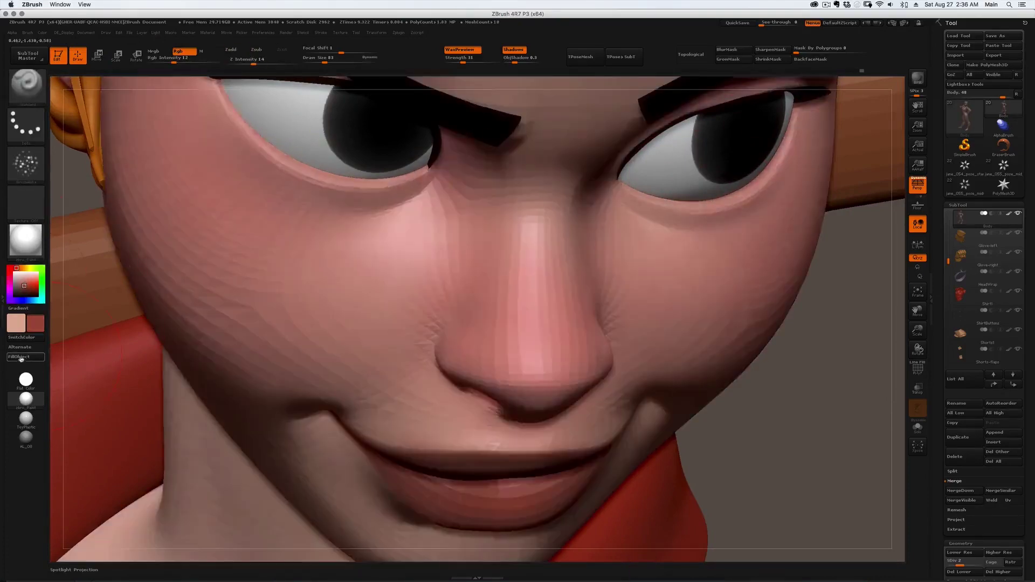
key("d")
key("d")
left_click(23, 358)
left_click_drag(57, 324, 76, 227, "alt")
mouse_move(259, 302)
left_mouse_down()
mouse_move(216, 238)
mouse_move(243, 259)
left_mouse_up()
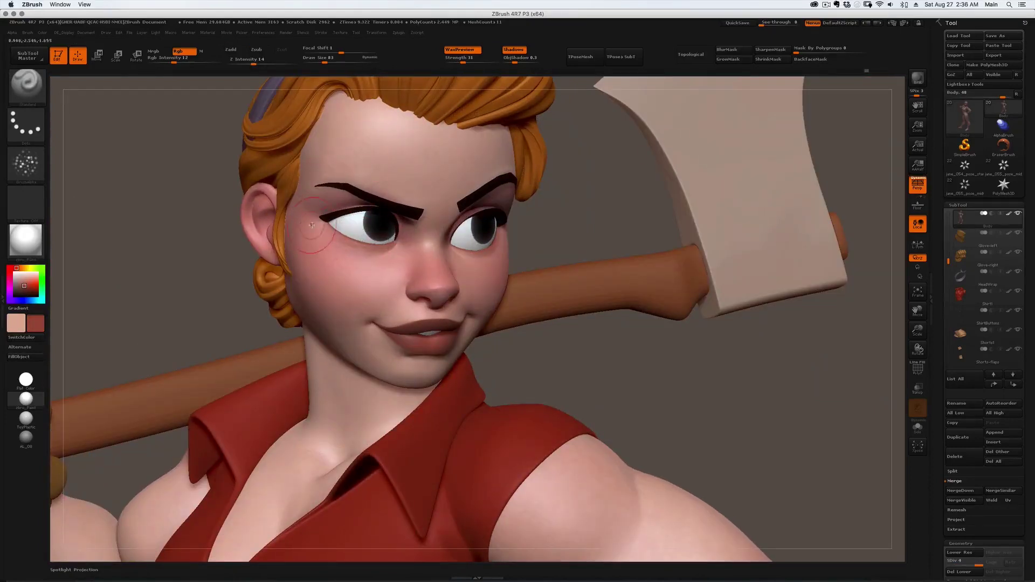
Select the Standard brush, sample the pink of the cheek below the eye and adjust the brush size.
key("b")
key("s")
key("t")
right_click_drag(340, 249, 348, 189, "ctrl")
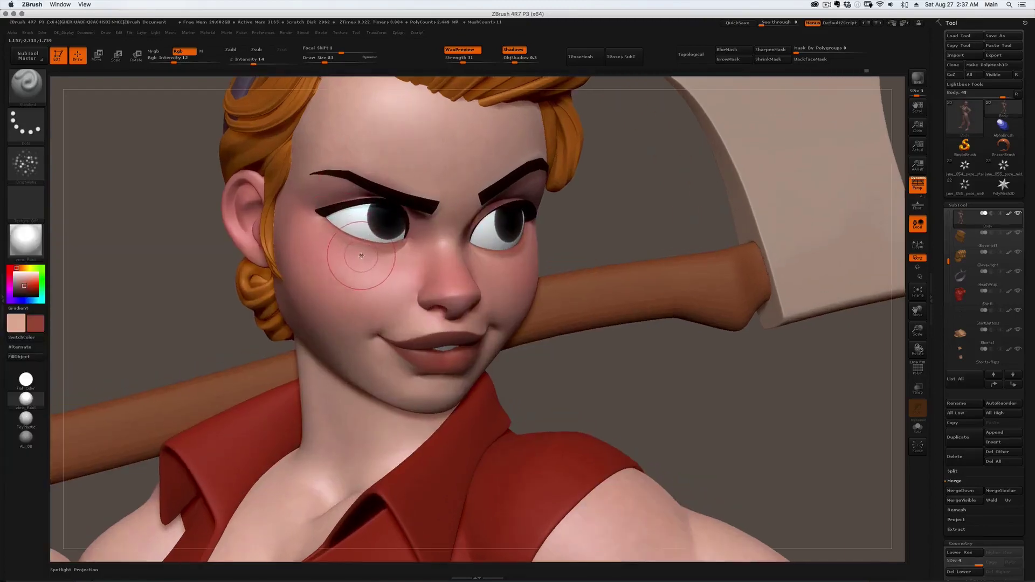
key("c")
key("s")
left_click_drag(357, 257, 341, 246)
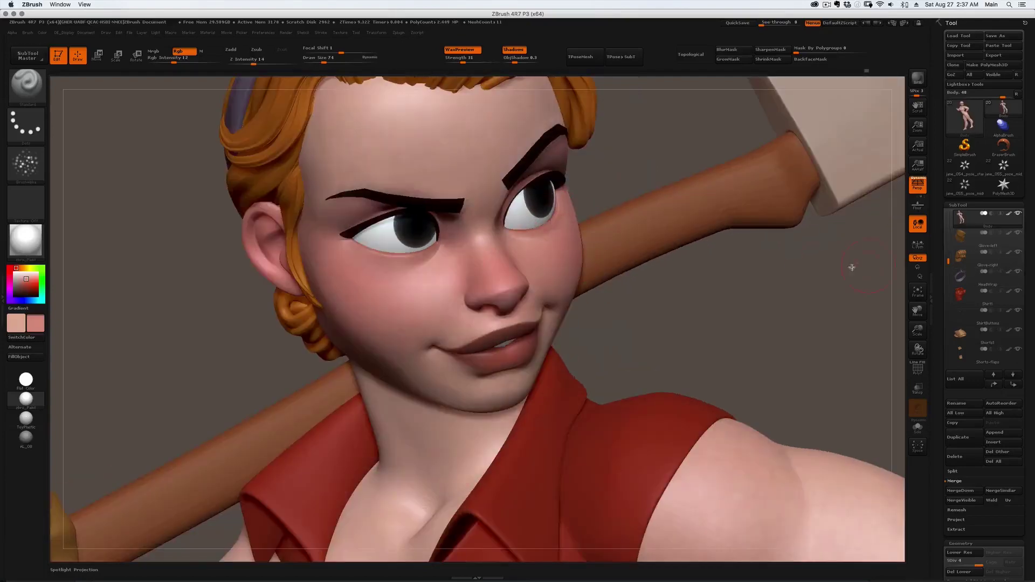
Select the Eyes subtool and mask its white areas by colour intensity.
left_click(712, 272)
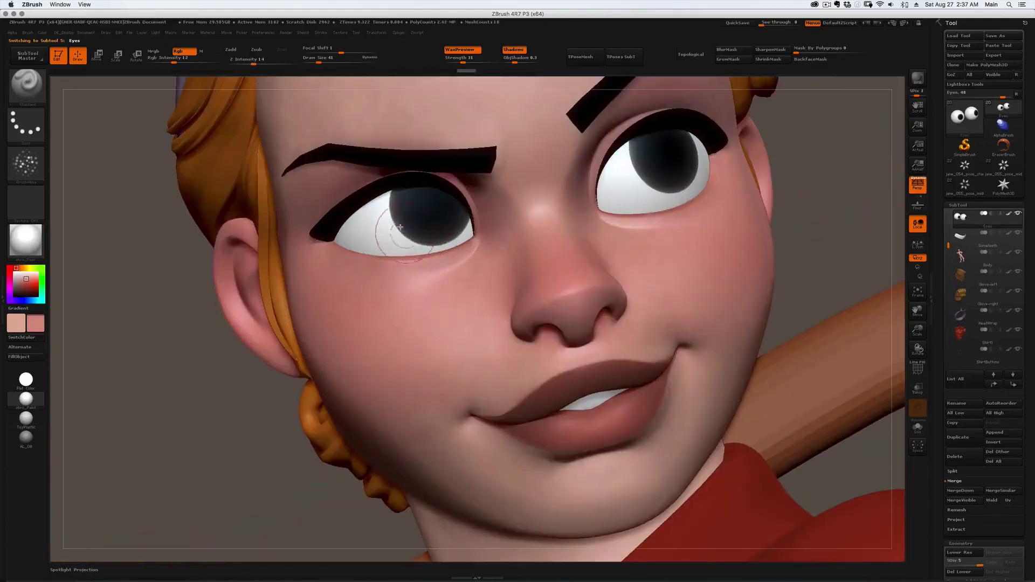
scroll(946, 242, "down", 10)
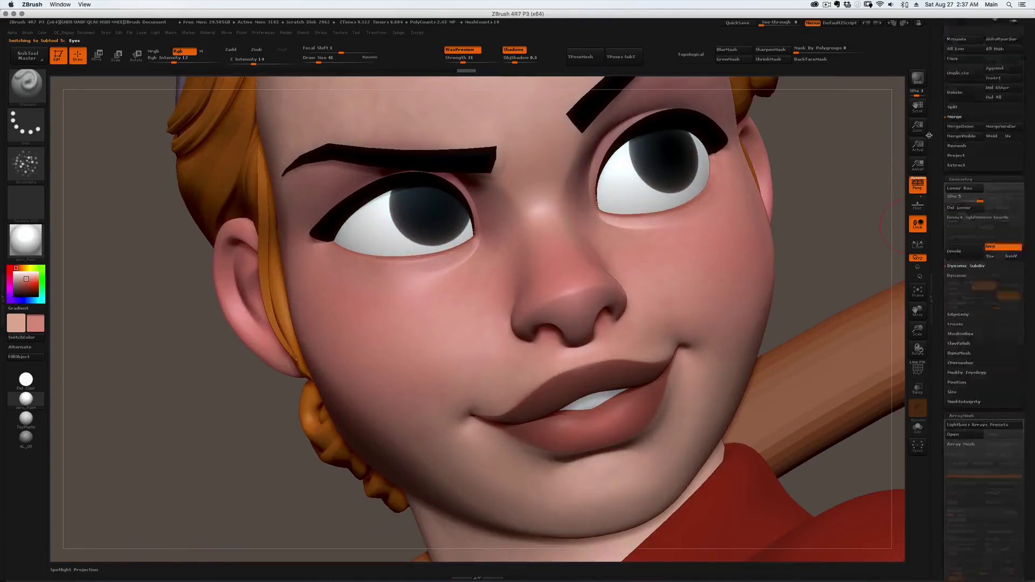
scroll(948, 311, "down", 15)
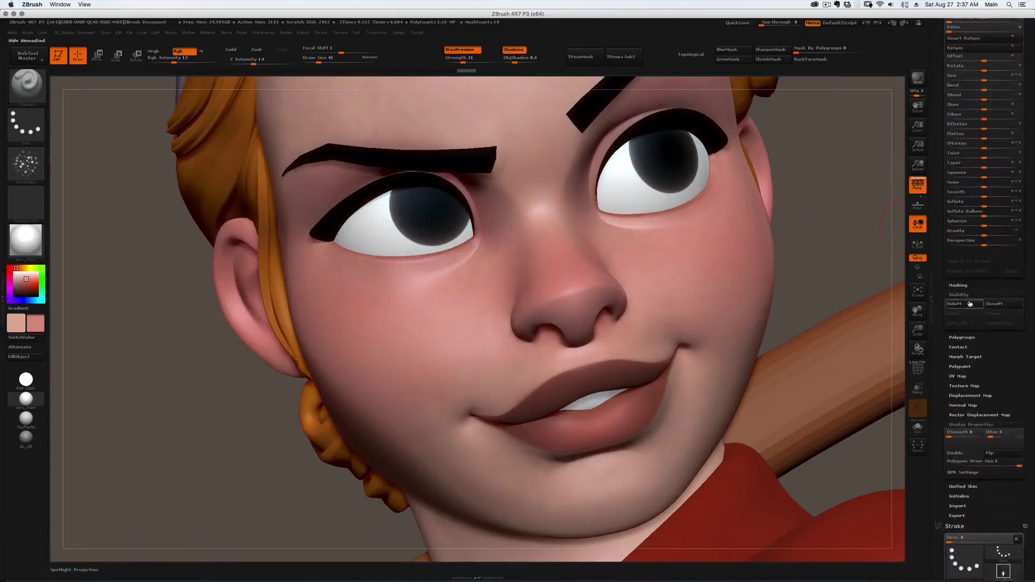
left_click(959, 285)
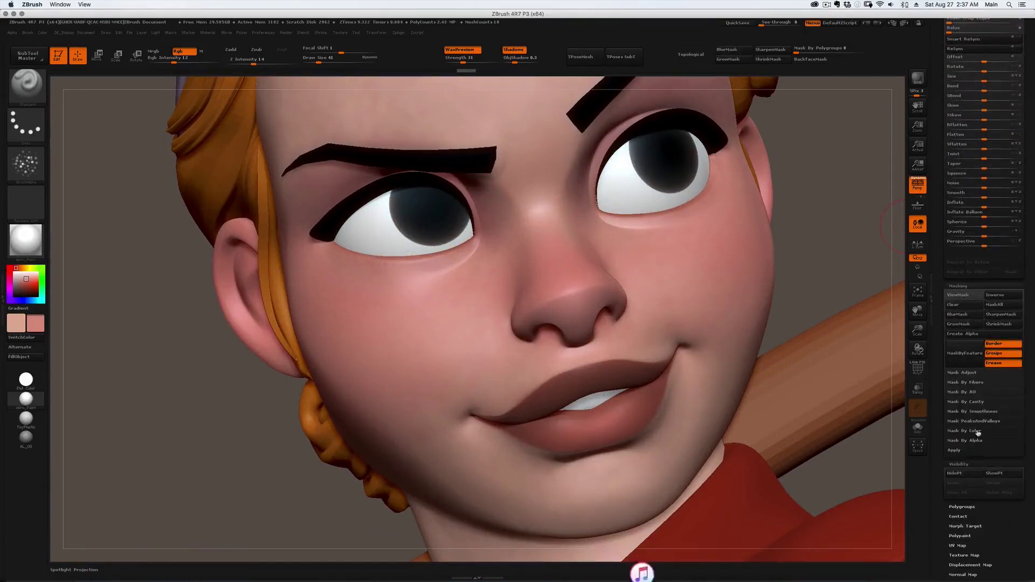
left_click(980, 432)
left_click(983, 461)
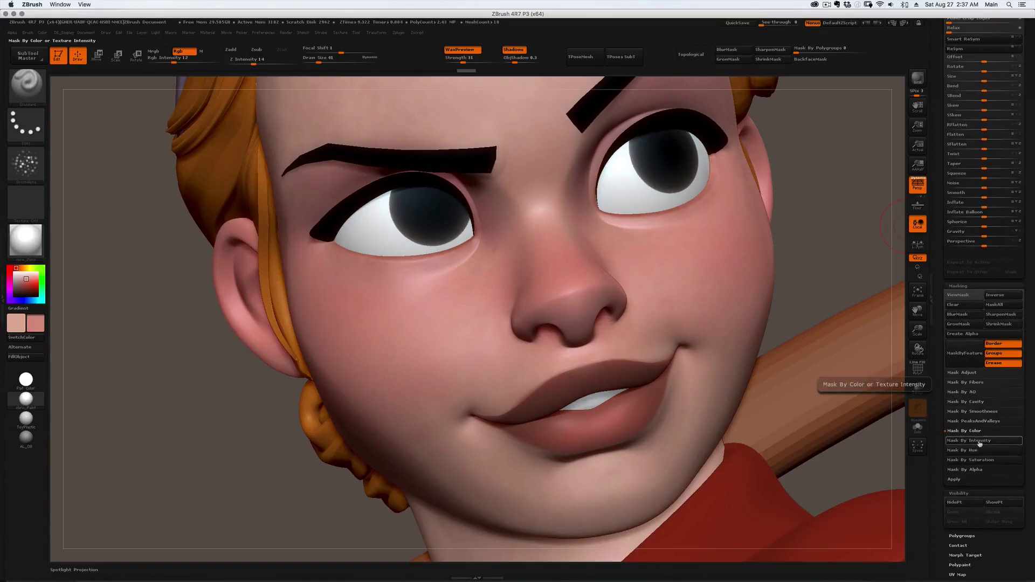
Choose black and fill the unmasked irises of the Eyes subtool with it.
left_click(37, 284)
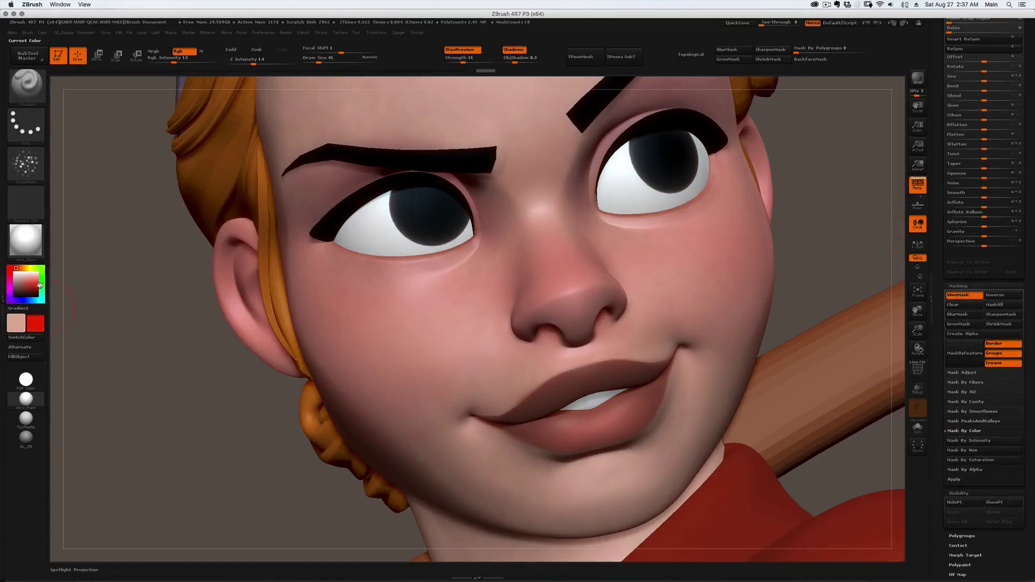
mouse_move(427, 230)
left_mouse_down()
mouse_move(367, 238)
mouse_move(378, 232)
left_mouse_up()
key("s")
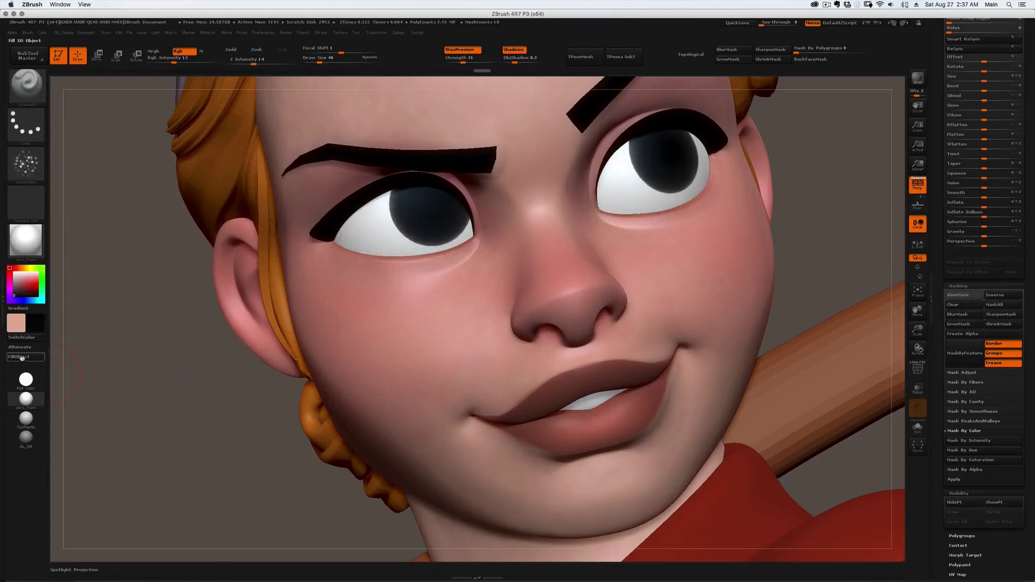
left_click(21, 357)
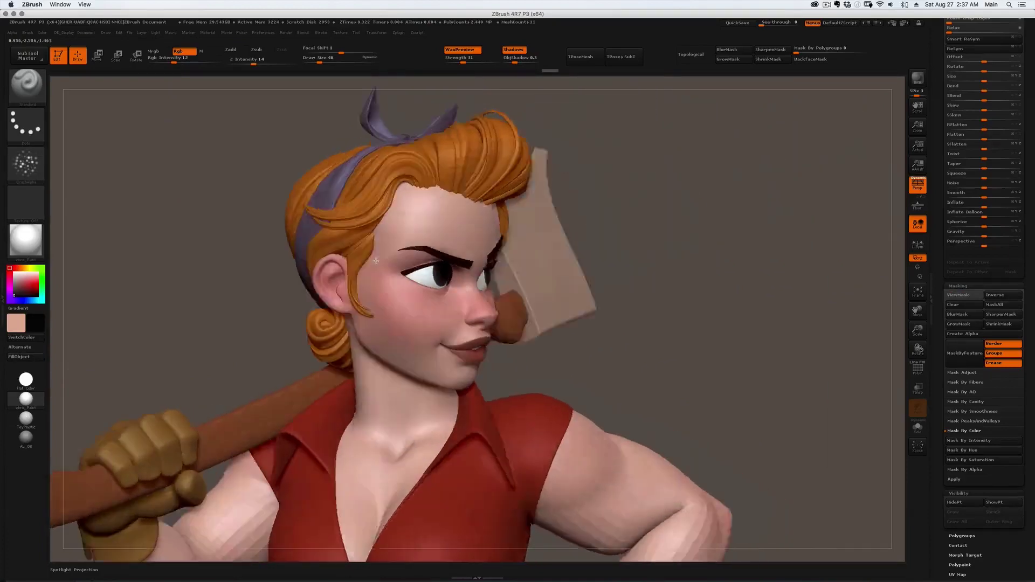
Turn off the brush alpha, adjust the focal shift and choose a dark green for the irises.
right_click_drag(375, 261, 322, 212)
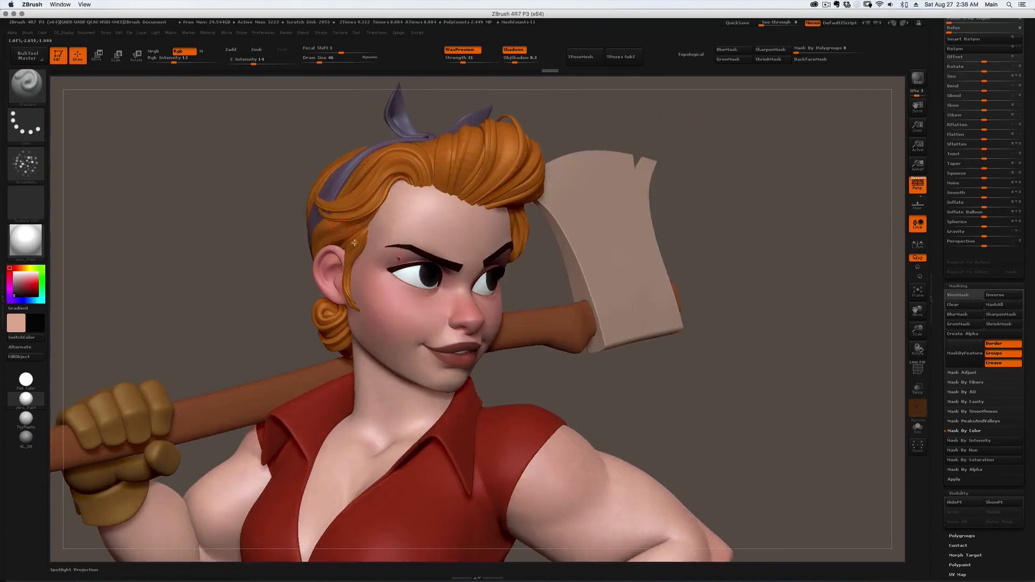
left_click(27, 160)
left_click(91, 178)
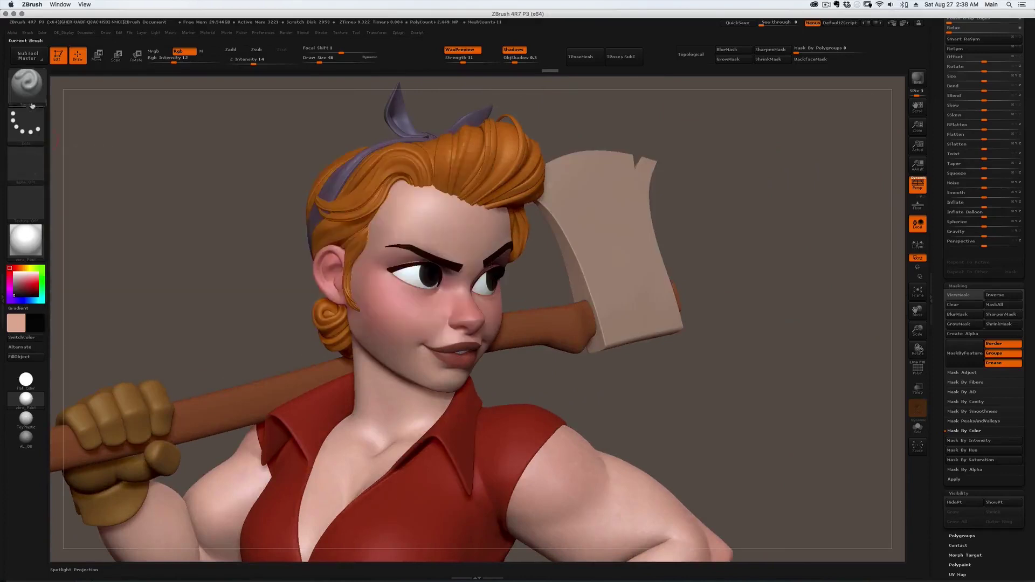
left_click_drag(347, 49, 344, 50)
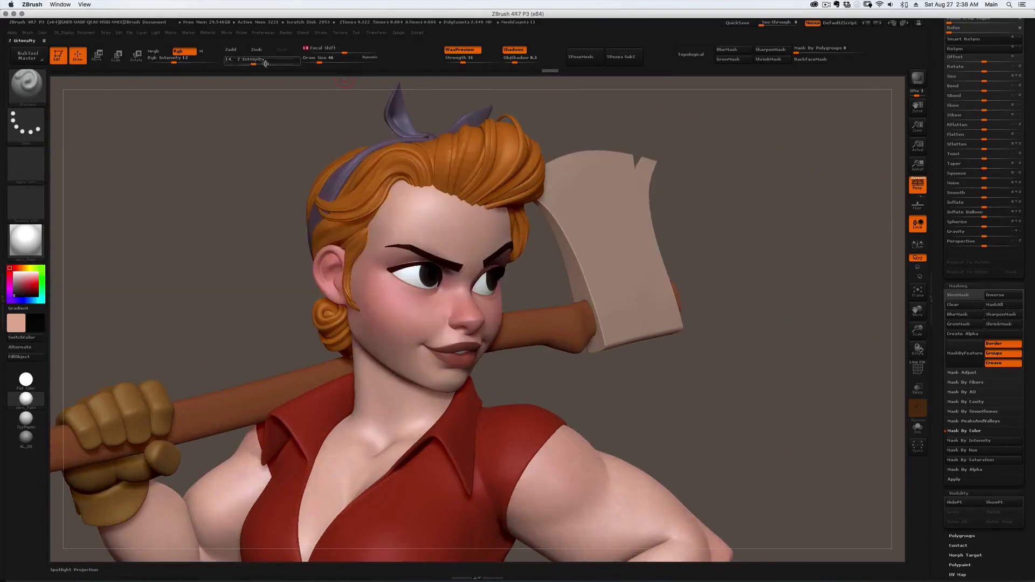
left_click(38, 268)
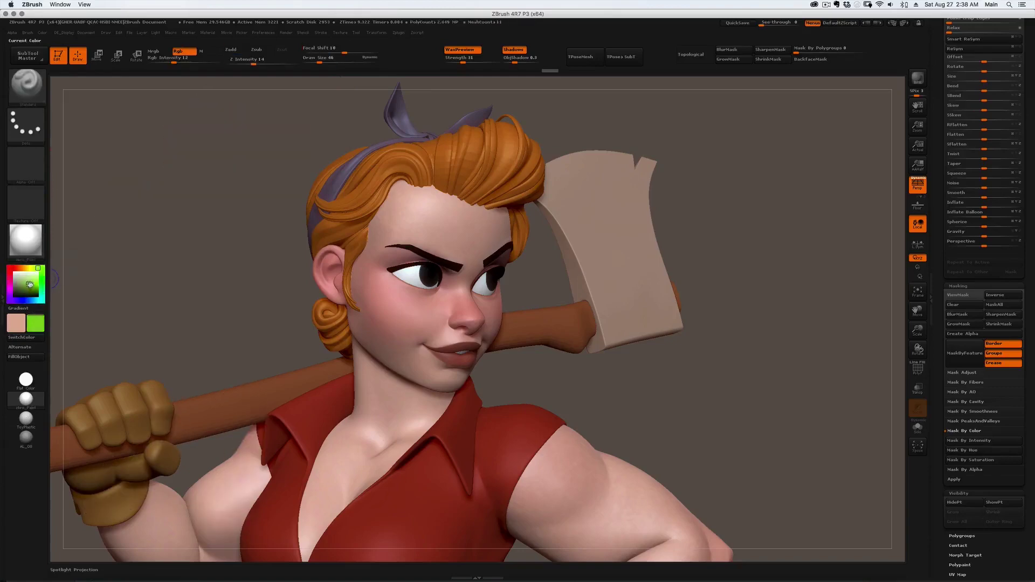
left_click_drag(31, 285, 26, 290)
Paint green into the centre of both irises, leaving a dark outer rim.
left_click_drag(199, 243, 108, 240)
left_click_drag(140, 237, 162, 323, "alt")
mouse_move(412, 263)
left_mouse_down()
mouse_move(413, 247)
mouse_move(423, 256)
mouse_move(411, 239)
left_mouse_up()
key("ctrl+z")
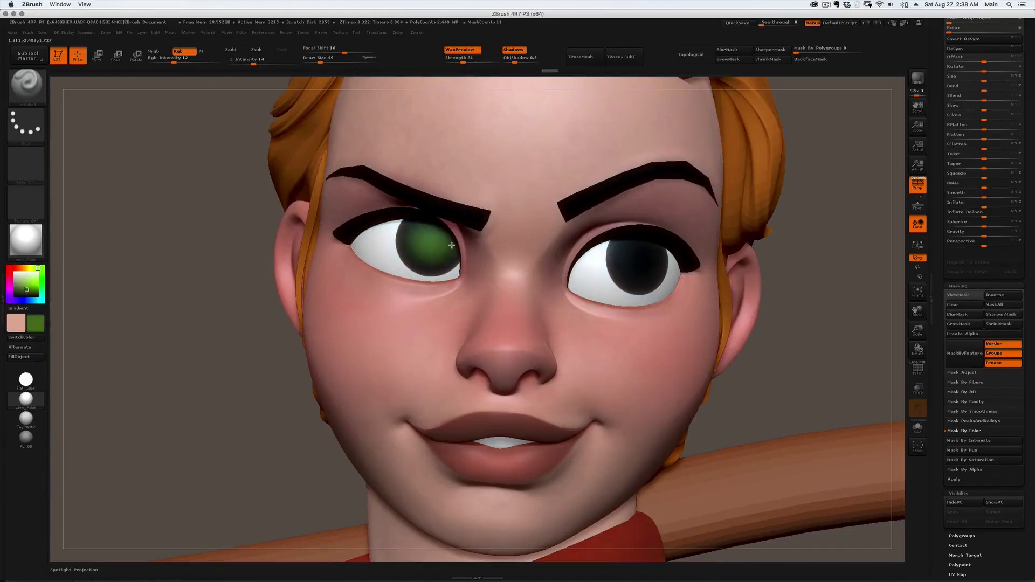
left_click_drag(842, 249, 790, 251)
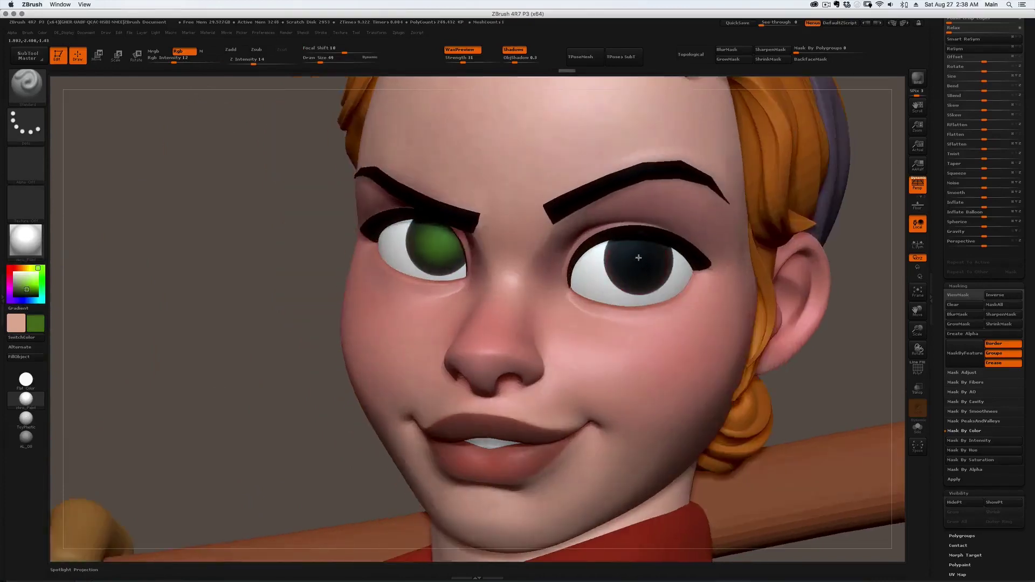
left_click_drag(640, 259, 621, 258)
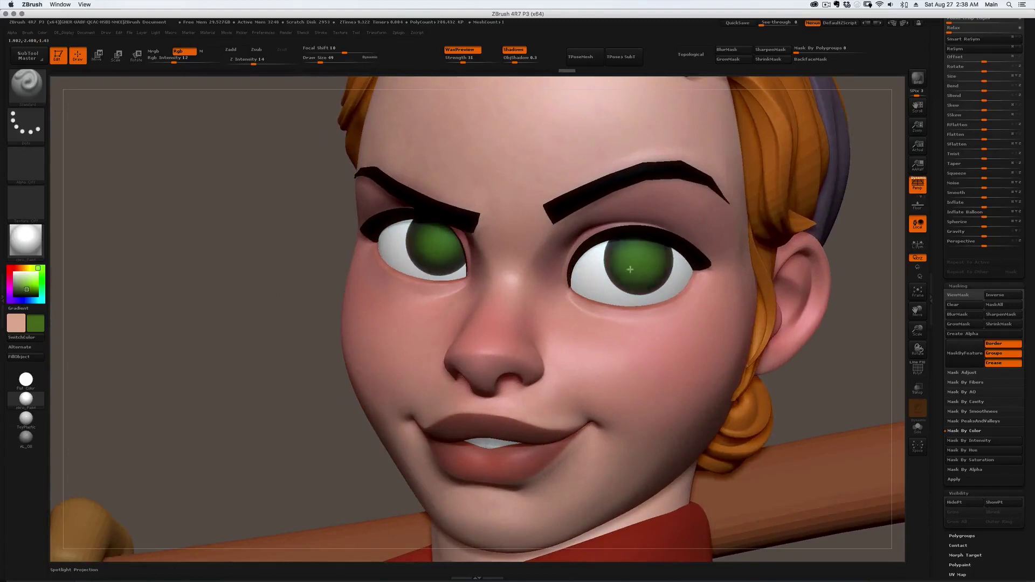
Extend and even out the green across both irises, viewing the face from several angles.
left_click_drag(609, 569, 696, 569)
left_click_drag(454, 249, 440, 257)
left_click_drag(643, 572, 588, 571)
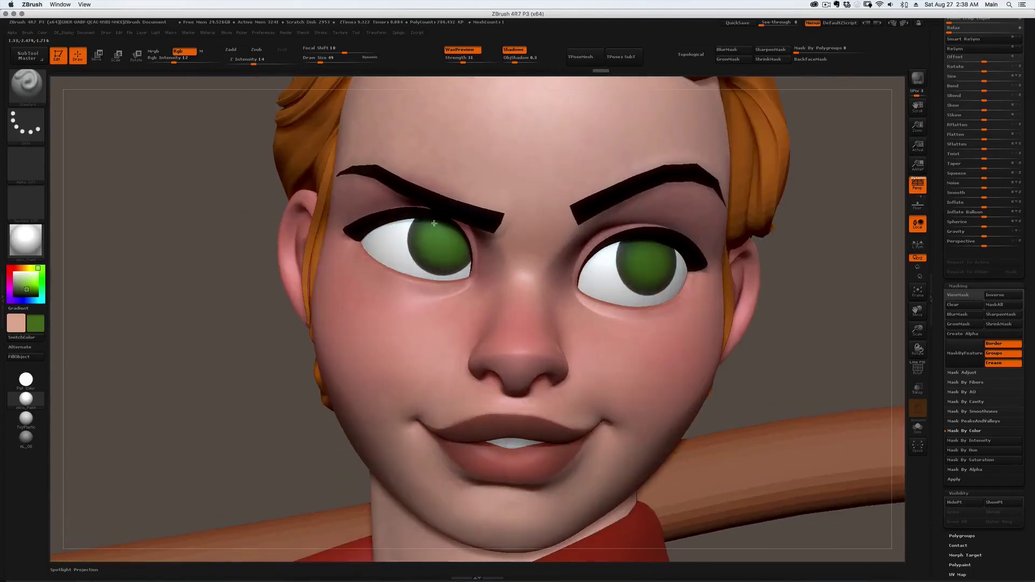
left_click_drag(434, 223, 453, 246)
left_click_drag(629, 277, 649, 259)
right_click_drag(650, 257, 643, 264)
left_click_drag(643, 264, 662, 255)
Sample black, set the focal shift to -37, reduce the brush size and paint a pupil in the iris on the character's left eye.
key("c")
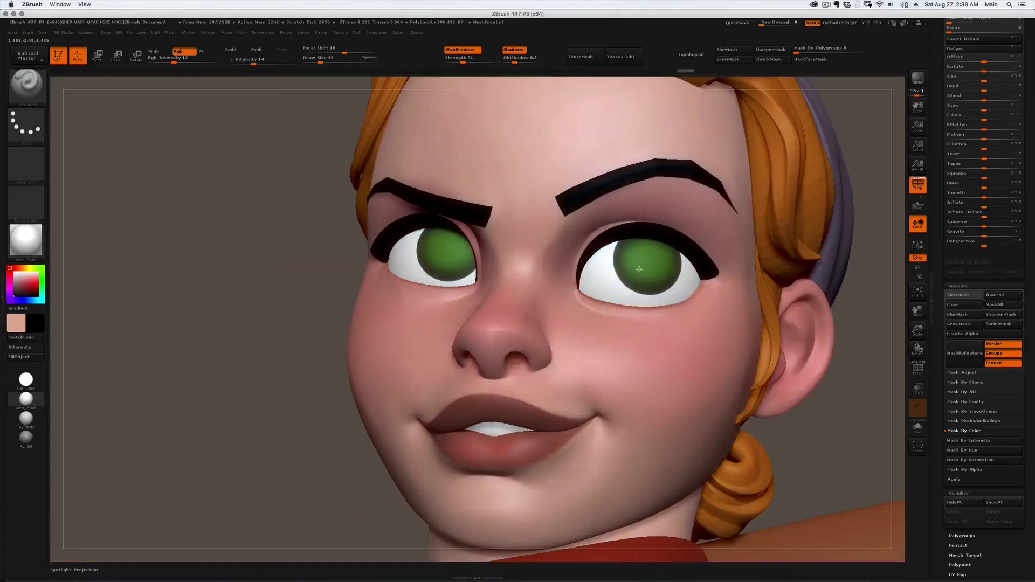
right_click_drag(650, 270, 632, 273)
left_click_drag(345, 53, 326, 52)
left_click_drag(320, 62, 318, 62)
left_click_drag(646, 261, 647, 261)
right_click_drag(640, 260, 645, 258)
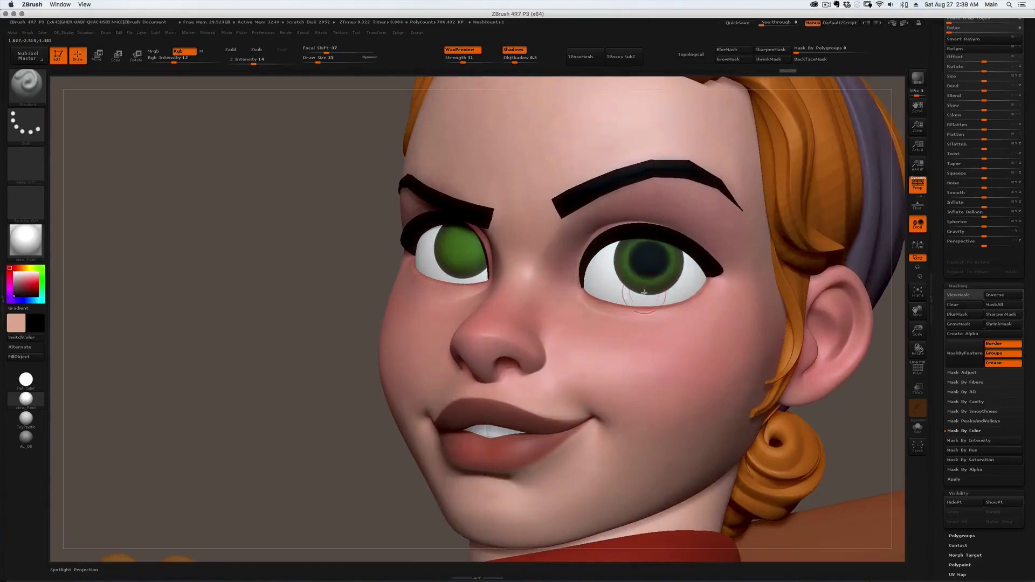
Paint a matching black pupil in the other iris and deepen both pupils with a slightly larger brush.
right_click_drag(644, 293, 639, 251, "ctrl")
right_click_drag(640, 251, 599, 316)
right_click_drag(587, 276, 588, 278)
left_click(581, 278)
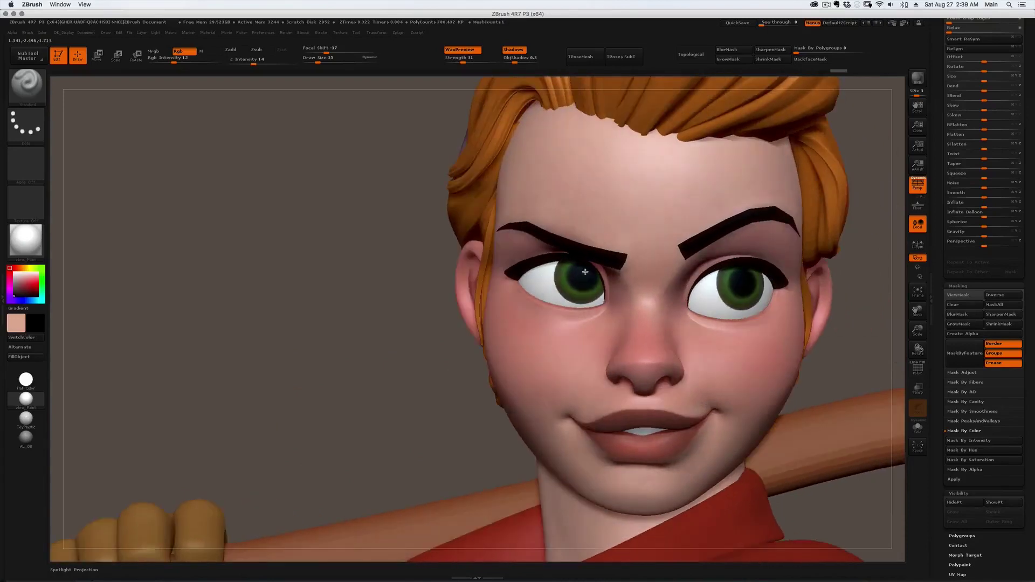
left_click_drag(590, 284, 566, 260)
key("bracketright")
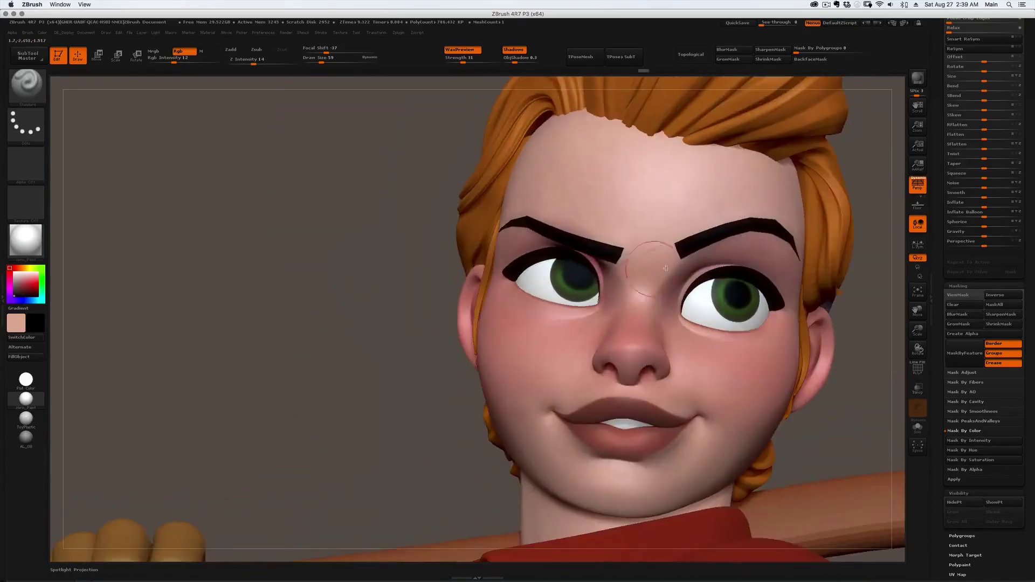
mouse_move(656, 245)
right_mouse_down()
mouse_move(738, 275)
mouse_move(732, 286)
right_mouse_up()
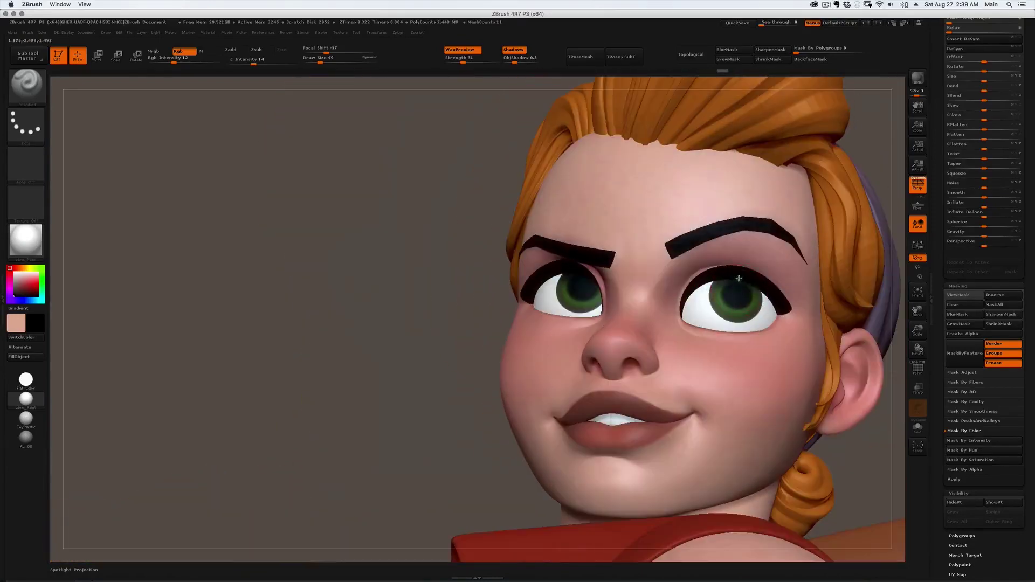
left_click_drag(756, 284, 744, 307)
Sample the iris green and use a smaller brush to refine the green around the pupils.
key("c")
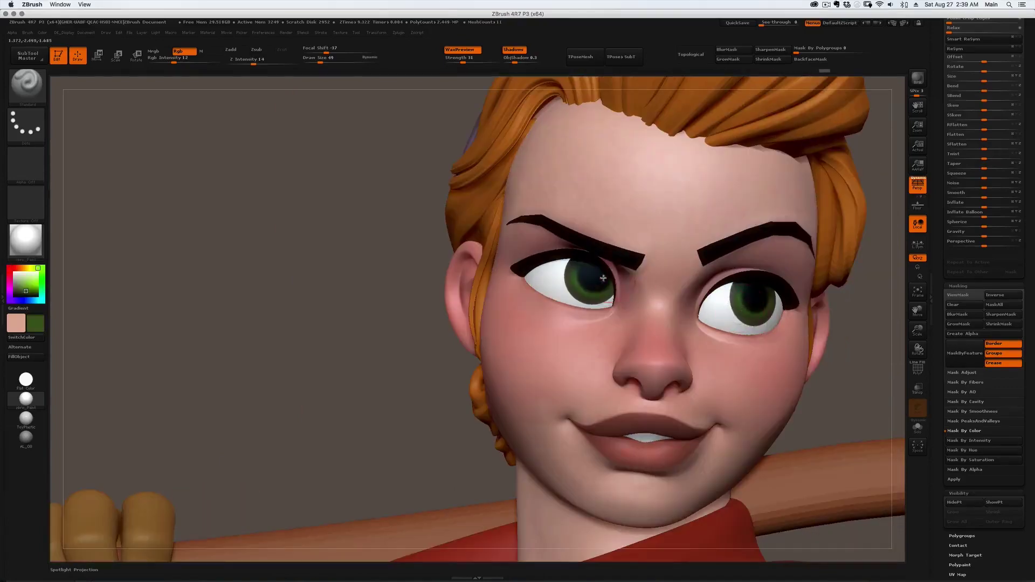
key("s")
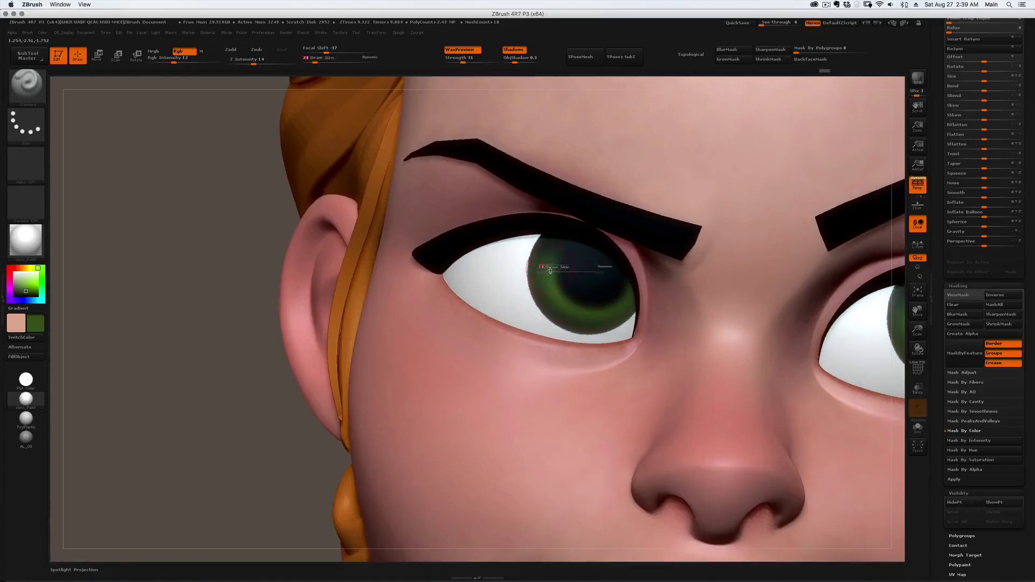
key("s")
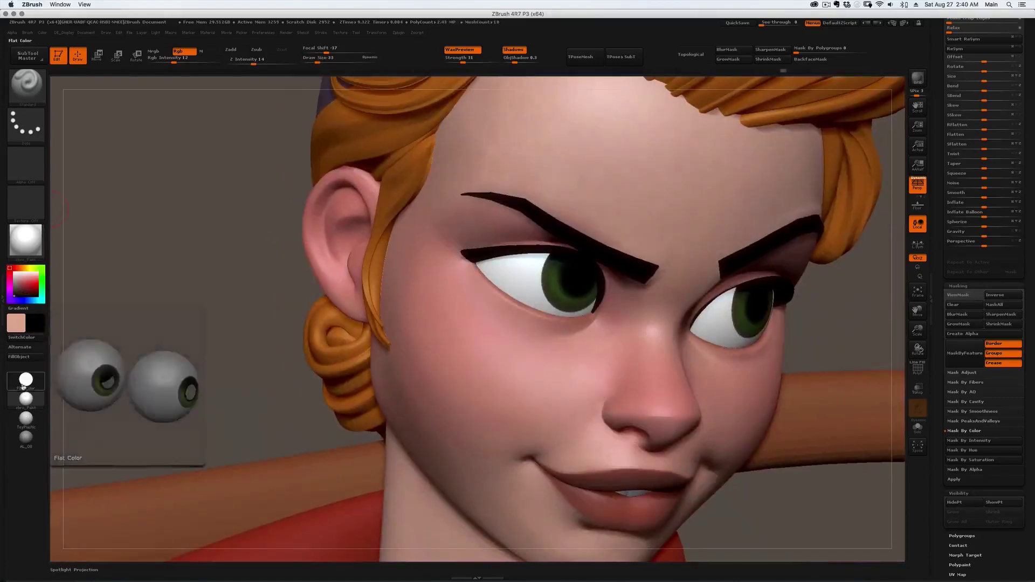
Try the glossy ToyPlastic material on the character.
left_click(26, 418)
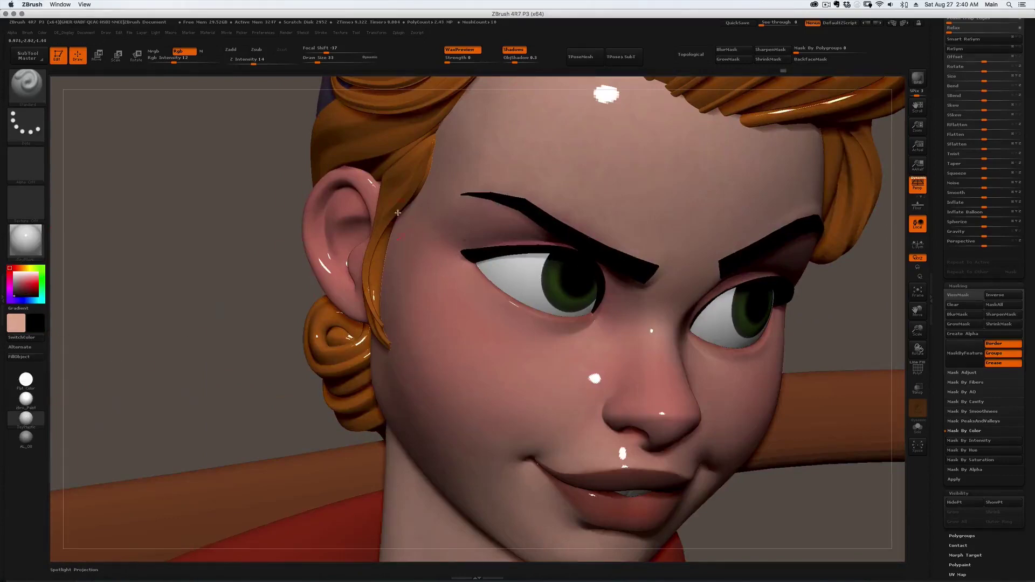
mouse_move(409, 253)
right_mouse_down()
mouse_move(417, 224)
mouse_move(420, 238)
right_mouse_up()
left_click(26, 381)
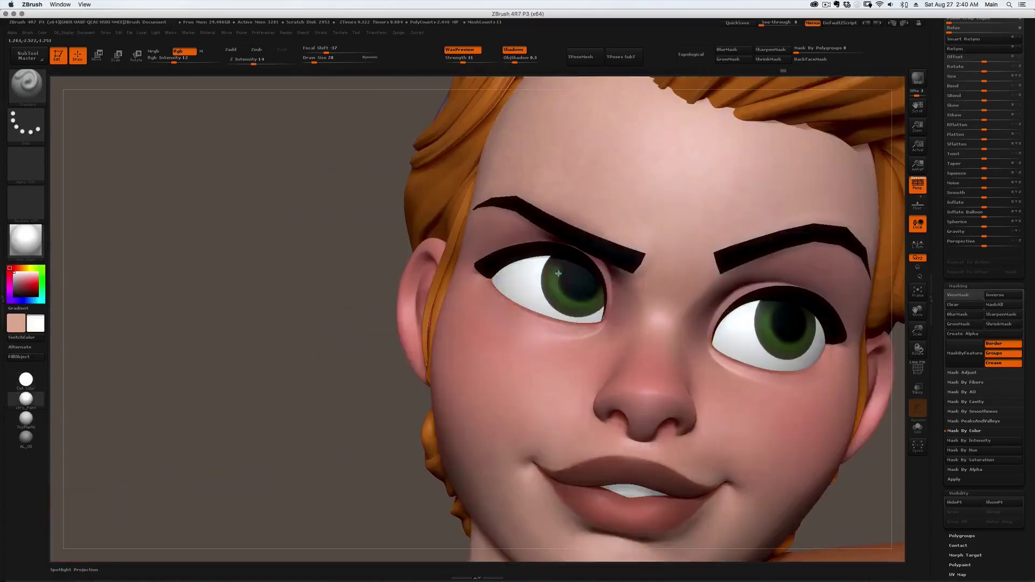
Paint small white catchlights on both pupils with a tiny brush at an Rgb Intensity of 100.
key("s")
left_click_drag(564, 271, 562, 271)
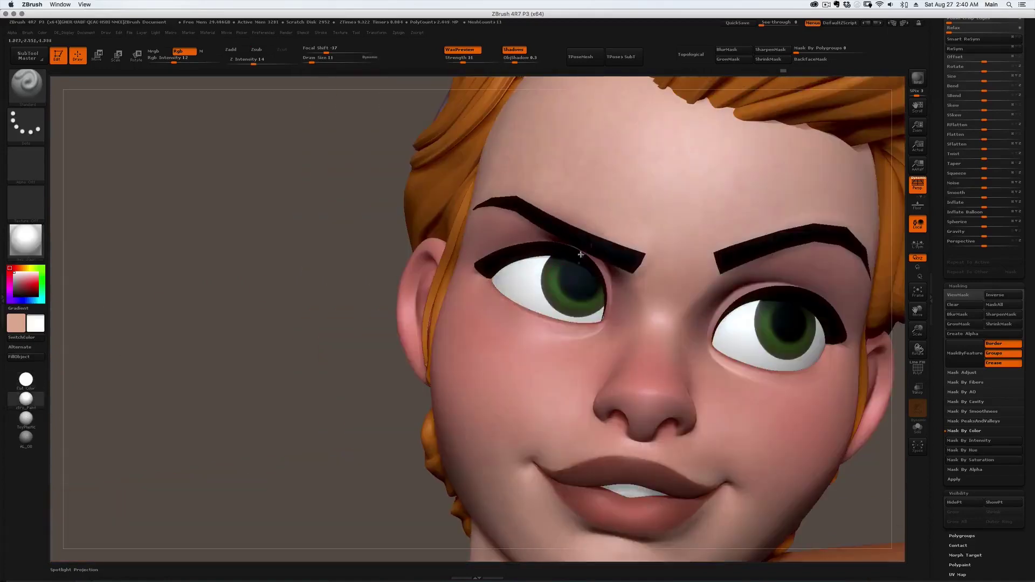
left_click(221, 62)
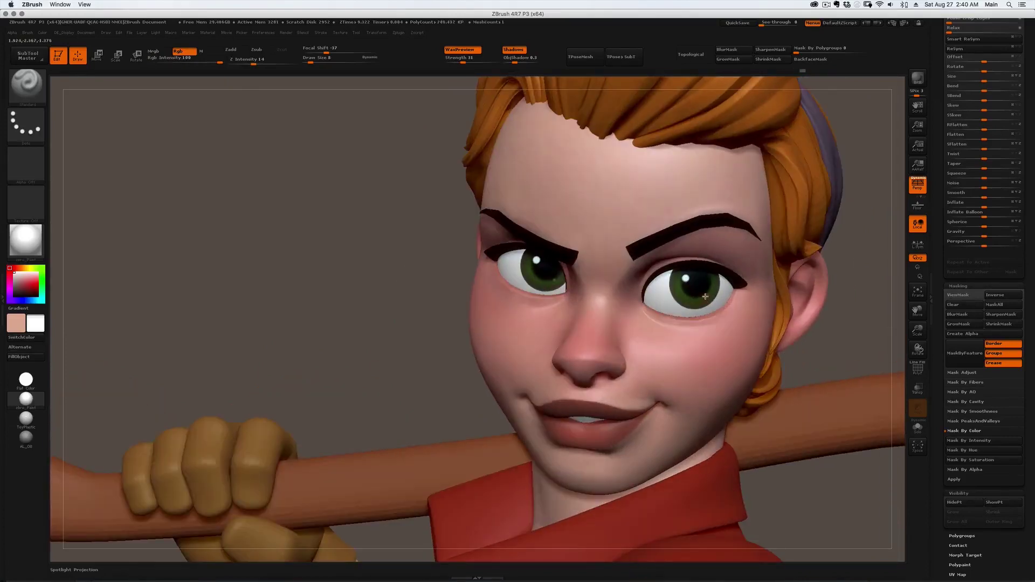
left_click(716, 318)
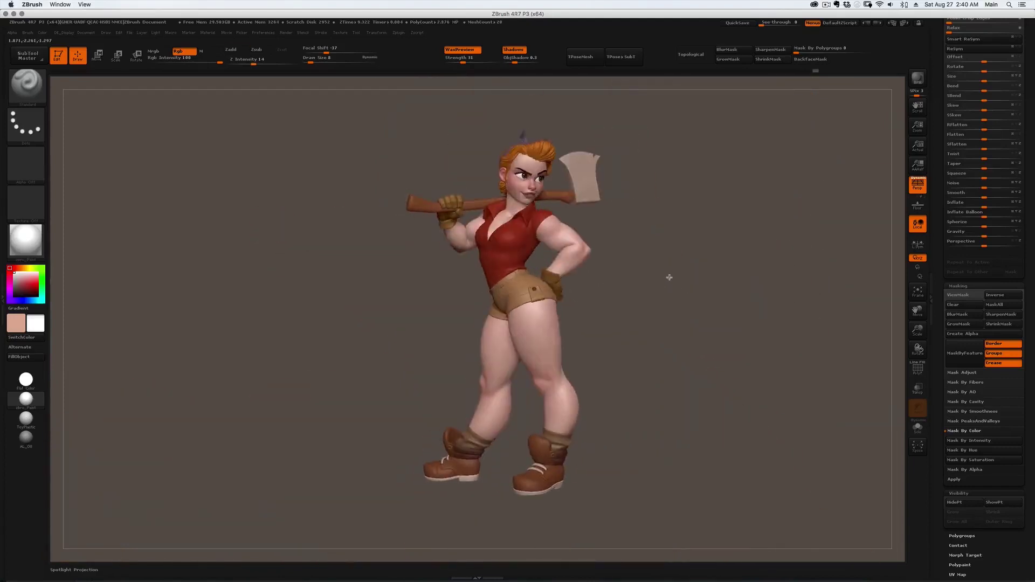
Sample the pink cheek colour, switch to the Body subtool and choose a deeper red.
left_click_drag(579, 195, 532, 254)
key("c")
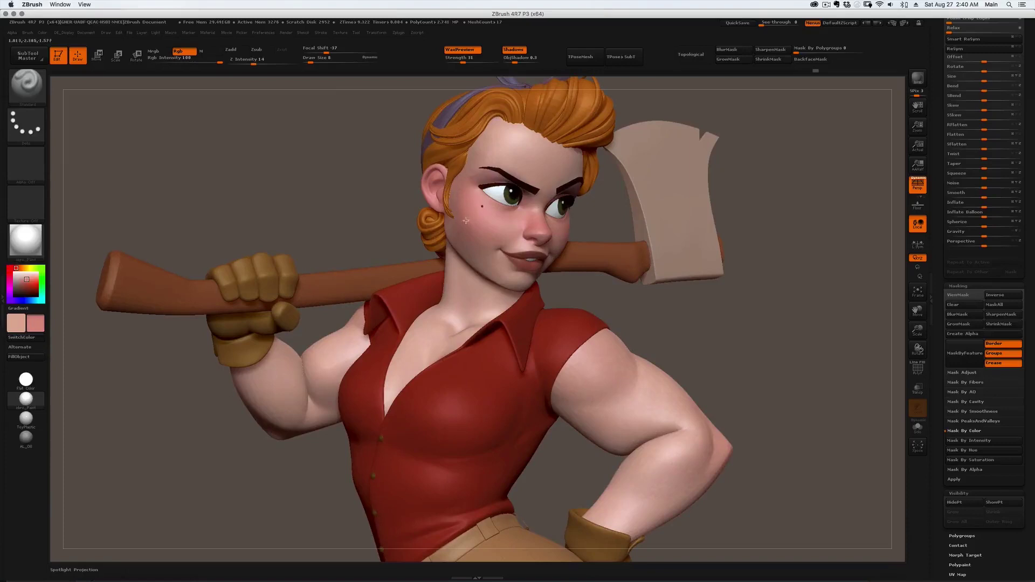
left_click(466, 220, "alt")
left_click_drag(399, 210, 460, 214)
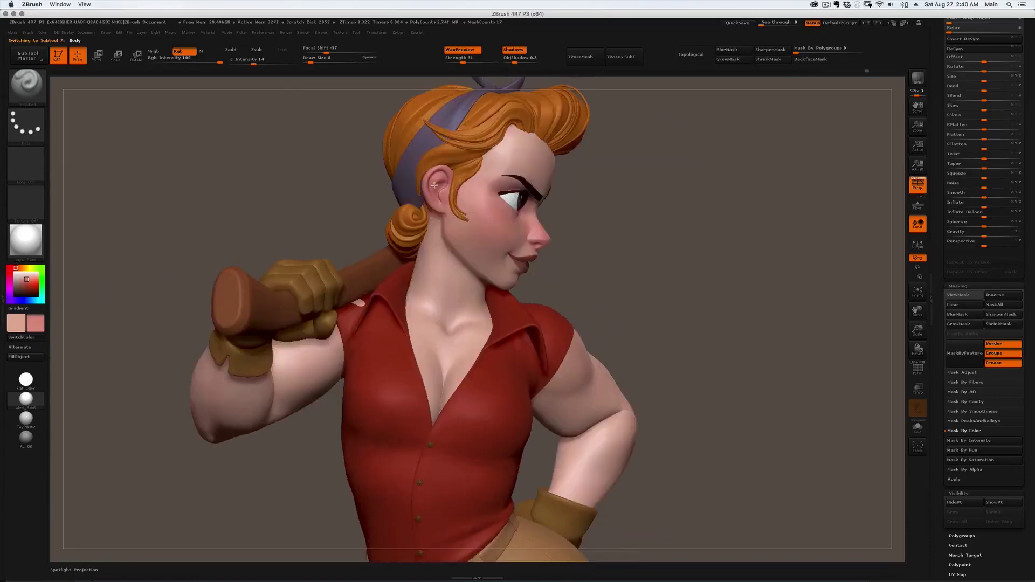
left_click(25, 281)
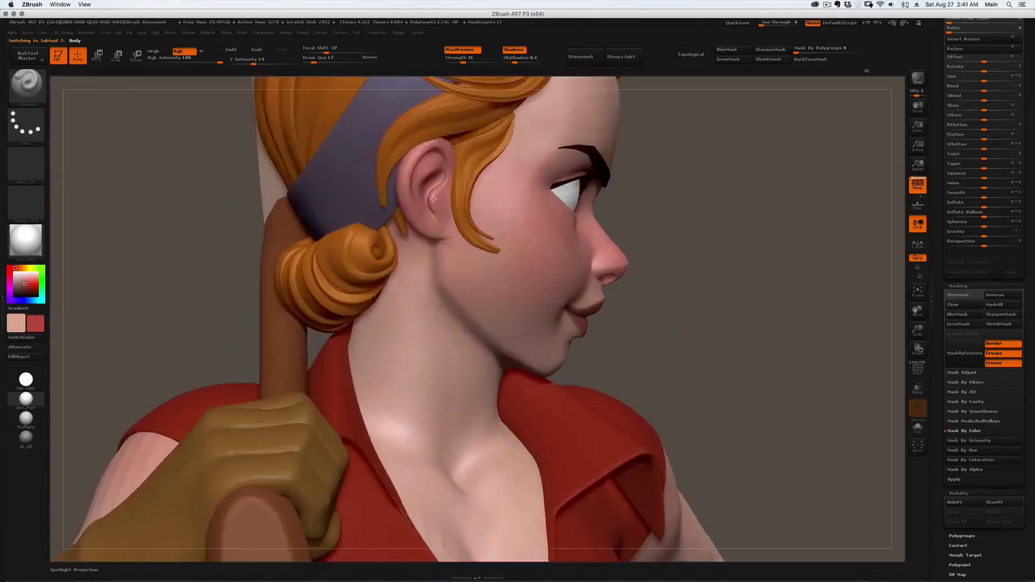
Adjust the brush size, lower the Rgb Intensity to about 25 and paint the red inside the ear.
key("s")
left_click_drag(420, 189, 424, 188)
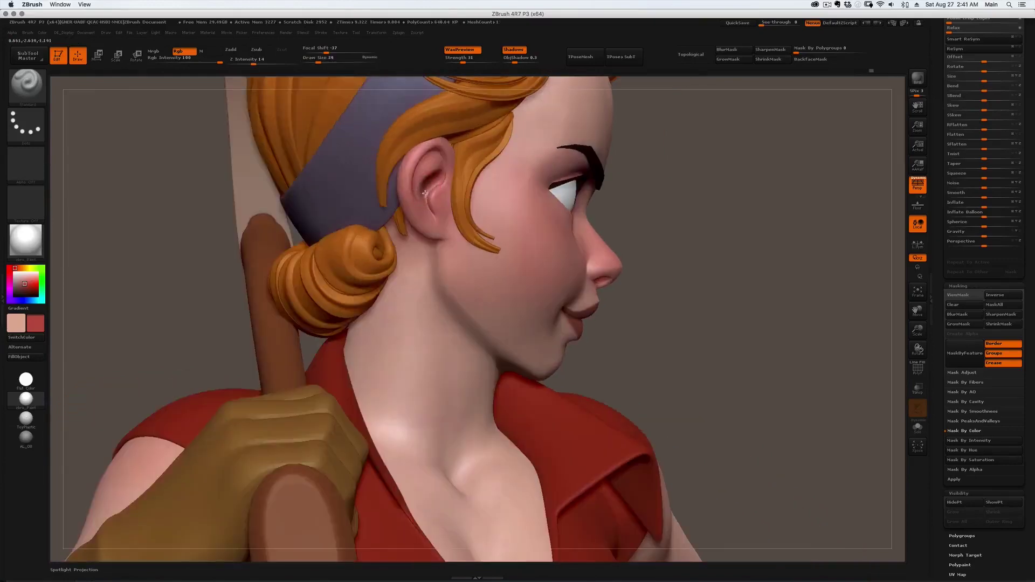
right_click_drag(431, 189, 435, 156)
left_click(185, 59)
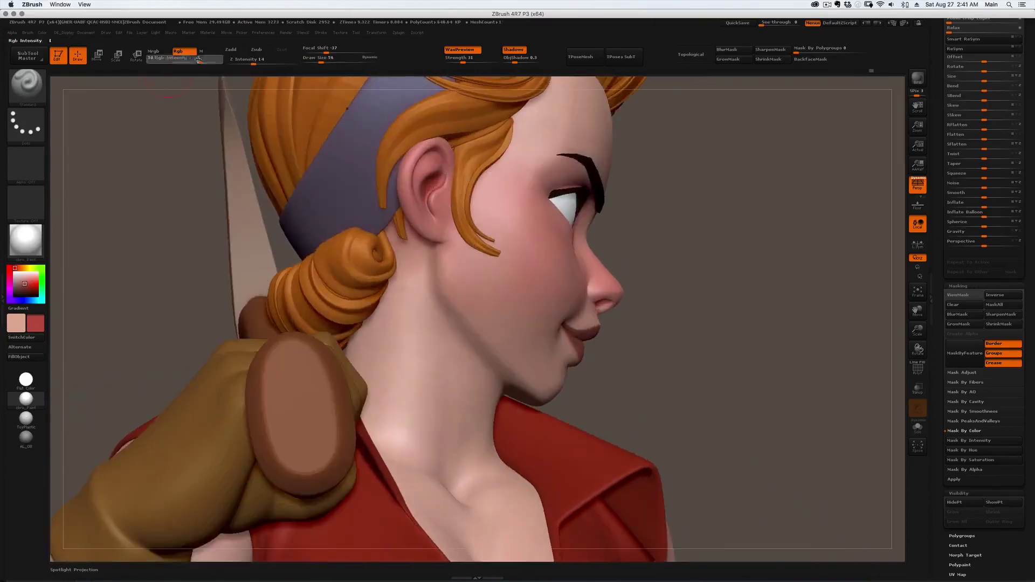
right_click_drag(492, 187, 437, 168)
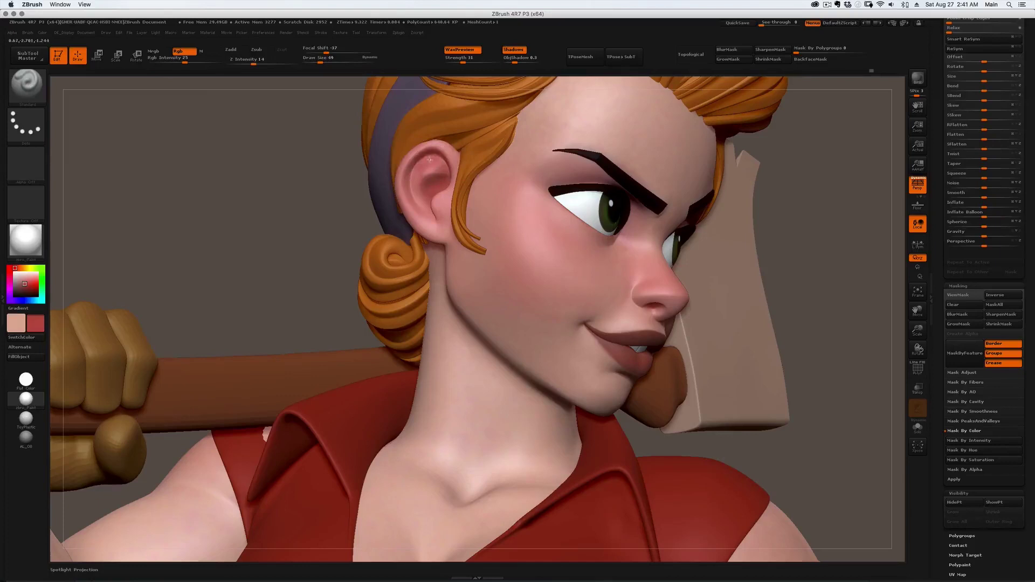
left_click_drag(411, 171, 416, 207)
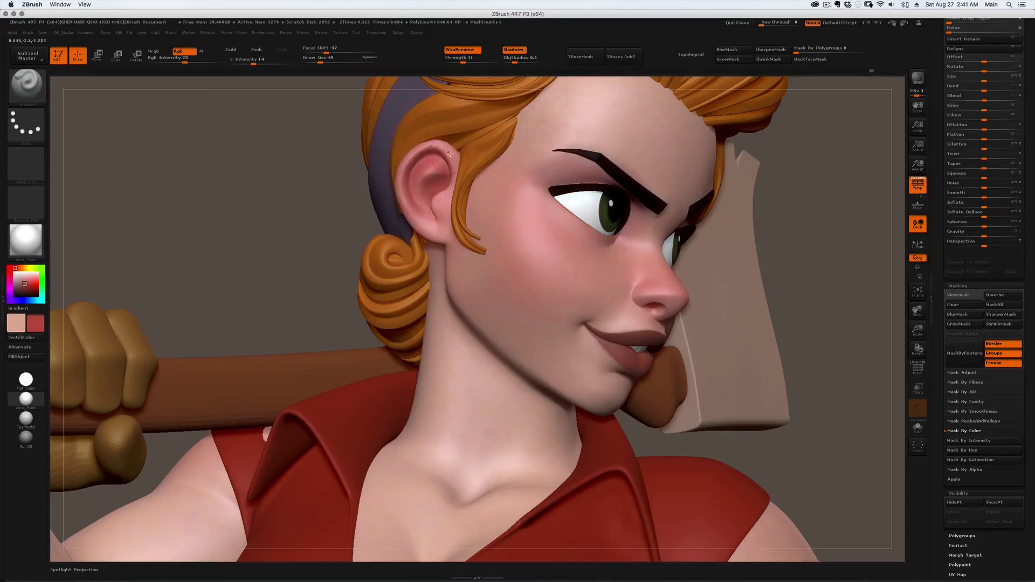
Blend the reddish tones across the ear using colours sampled from the skin.
key("c")
right_click_drag(428, 196, 465, 196)
key("c")
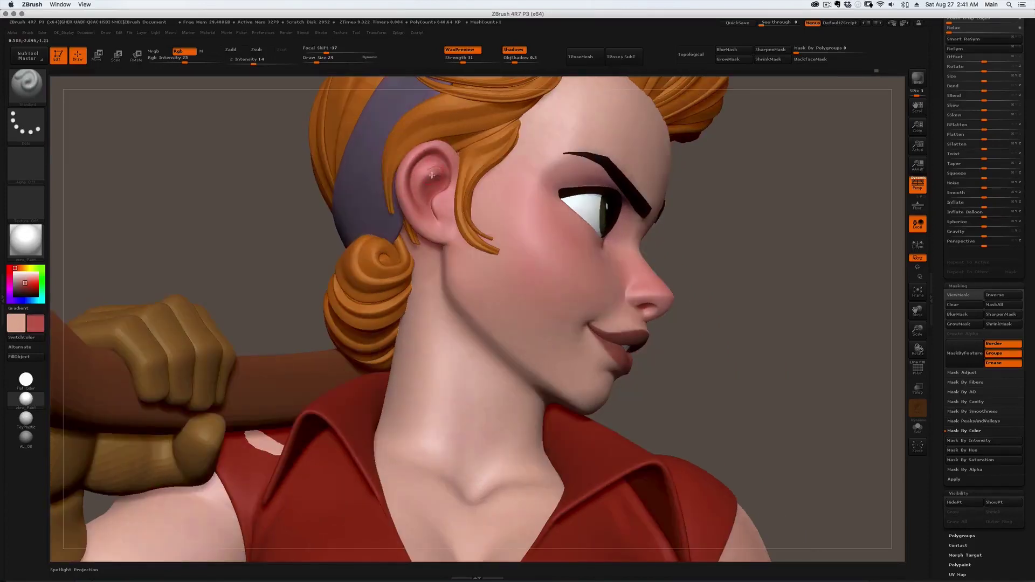
key("c")
key("c")
right_click_drag(413, 212, 435, 230)
key("c")
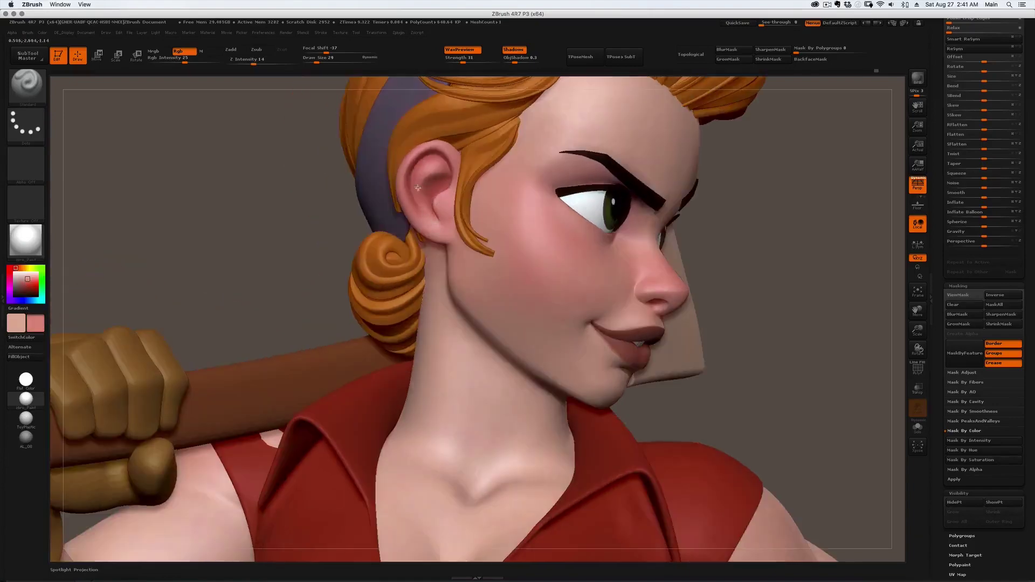
Switch to the Hair subtool and select the Standard brush.
right_click_drag(401, 168, 426, 116, "ctrl")
right_click_drag(598, 178, 556, 181)
left_click_drag(556, 181, 499, 213)
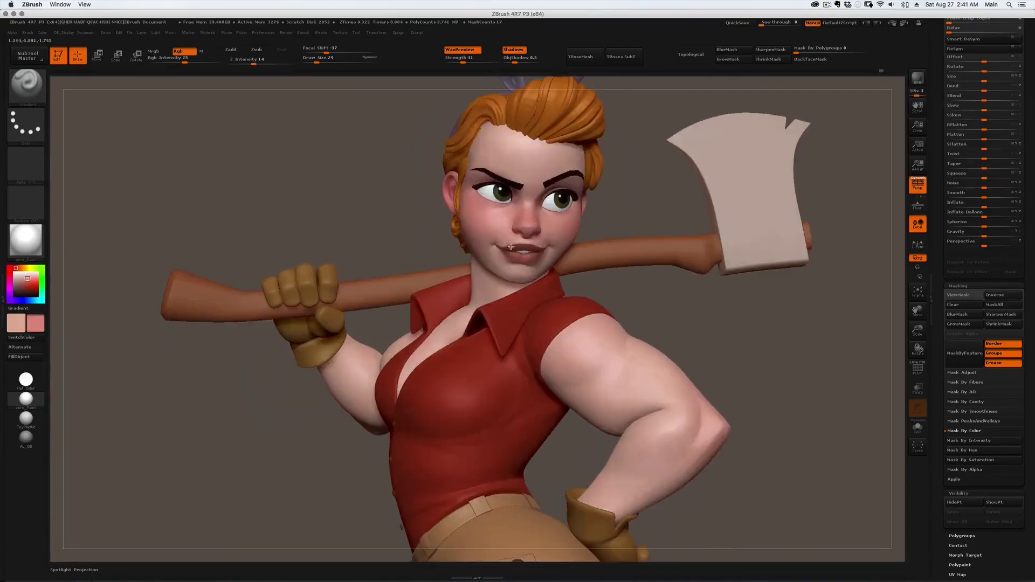
left_click_drag(511, 247, 469, 194)
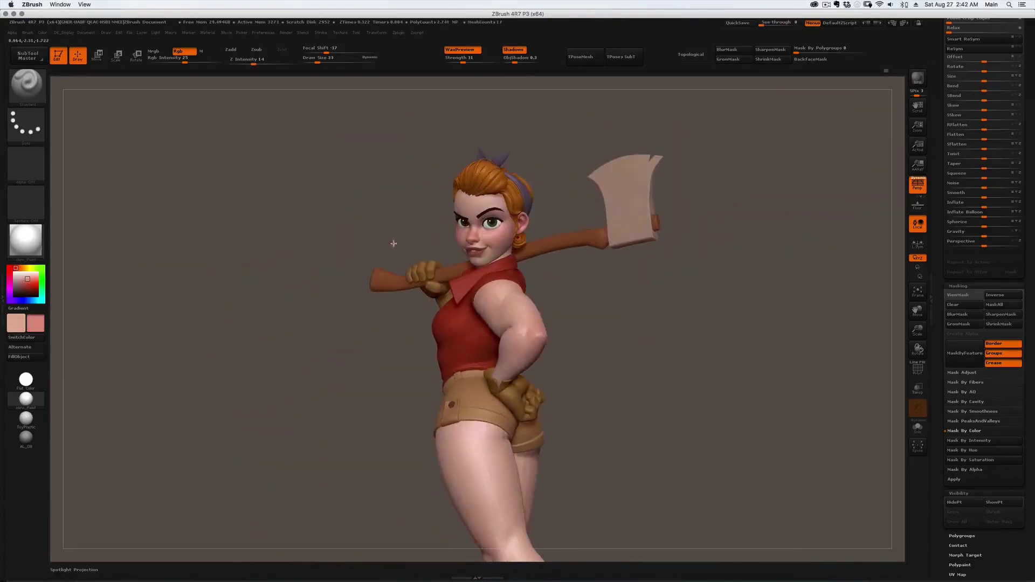
left_click_drag(393, 243, 569, 203)
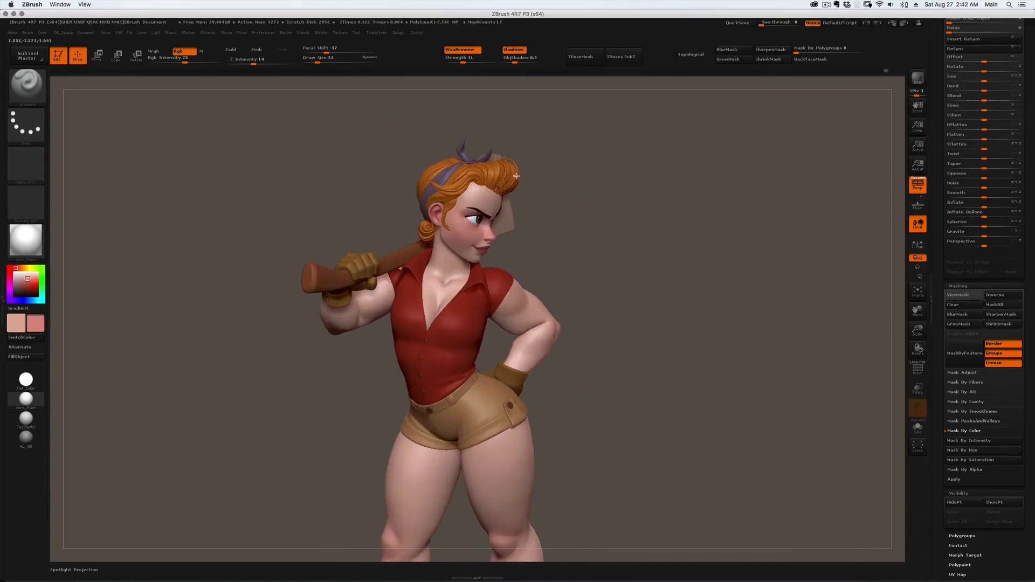
right_click_drag(495, 196, 540, 225)
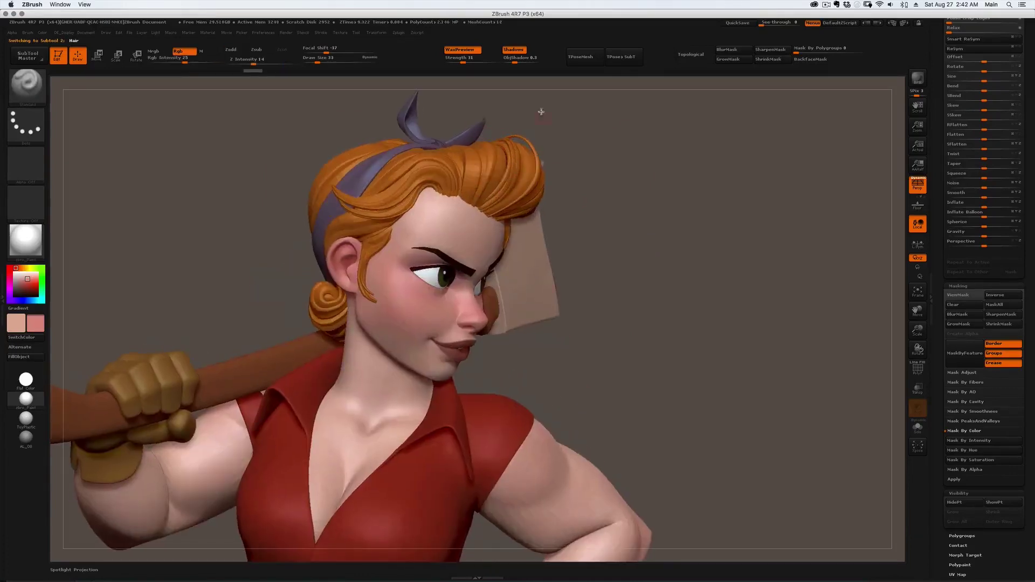
key("b")
key("s")
key("t")
key("s")
Enlarge the brush to about 100, sample the hair's orange and set the Rgb Intensity to 42.
left_click_drag(453, 165, 476, 164)
key("s")
key("c")
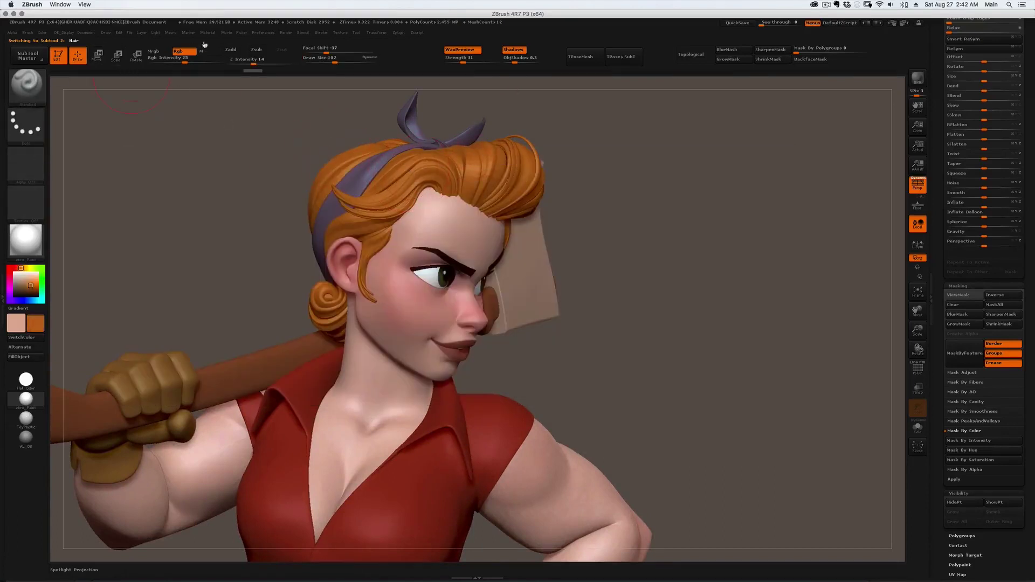
left_click_drag(184, 62, 195, 62)
key("f")
left_click_drag(294, 312, 250, 304)
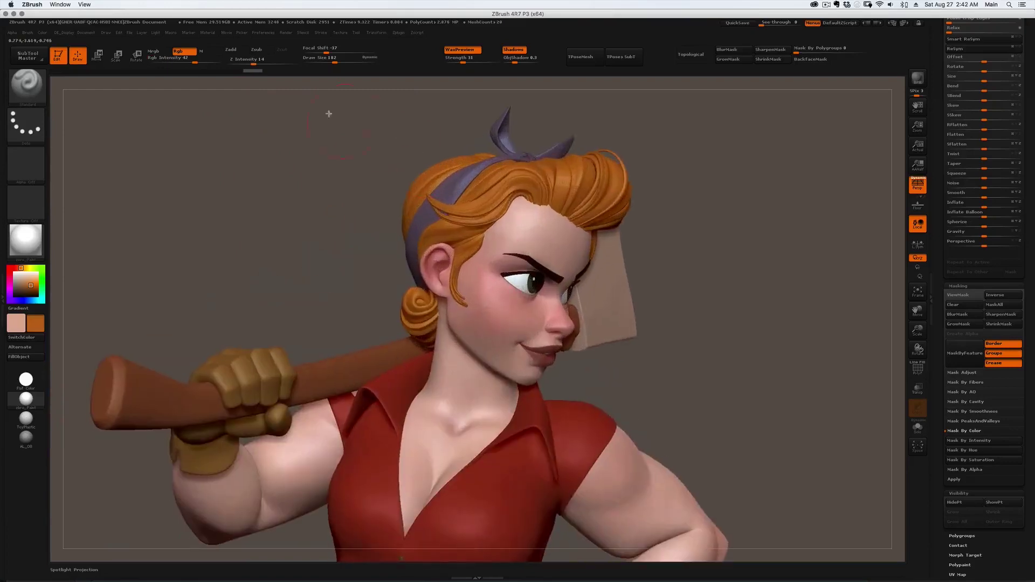
Set the brush's Mask By Polygroups to 100 and check the hair strands' polygroups in the PolyFrame display.
left_click(28, 33)
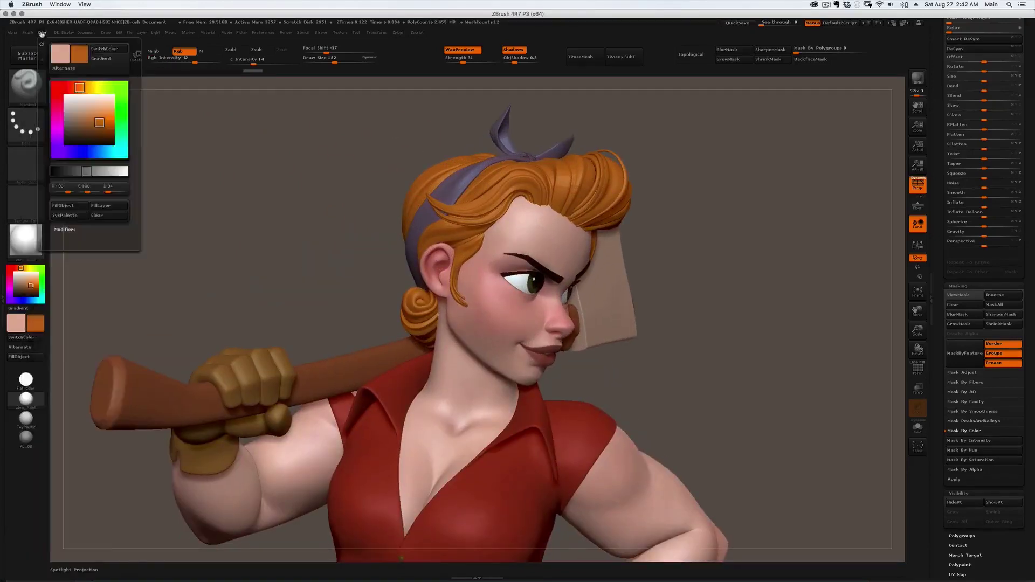
mouse_move(70, 413)
left_mouse_down()
mouse_move(48, 326)
mouse_move(75, 293)
left_mouse_up()
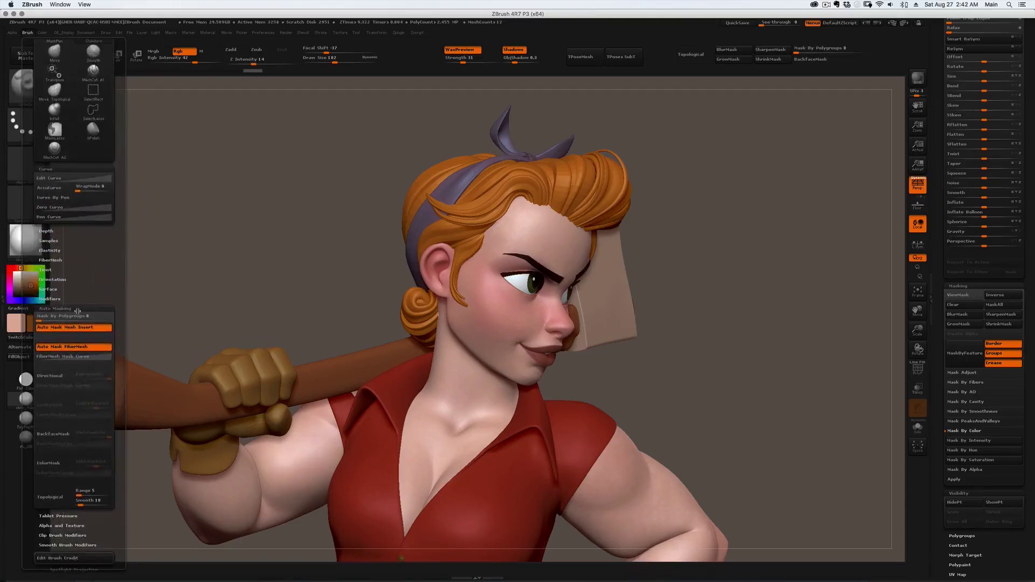
left_click(112, 323)
key("shift+f")
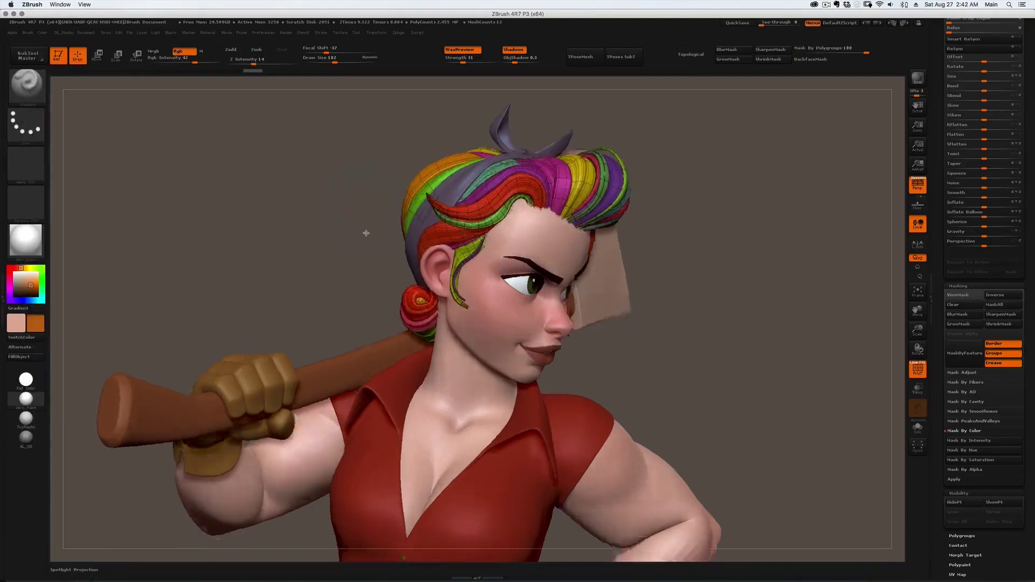
left_click_drag(366, 233, 381, 208)
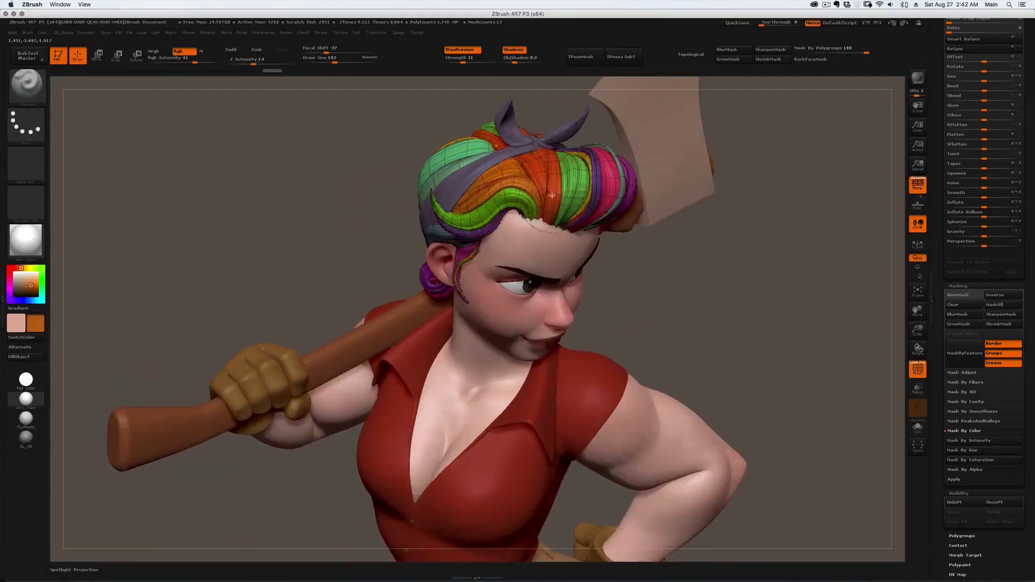
right_click_drag(552, 196, 546, 156)
key("shift+f")
mouse_move(518, 200)
right_mouse_down()
mouse_move(528, 222)
mouse_move(525, 201)
right_mouse_up()
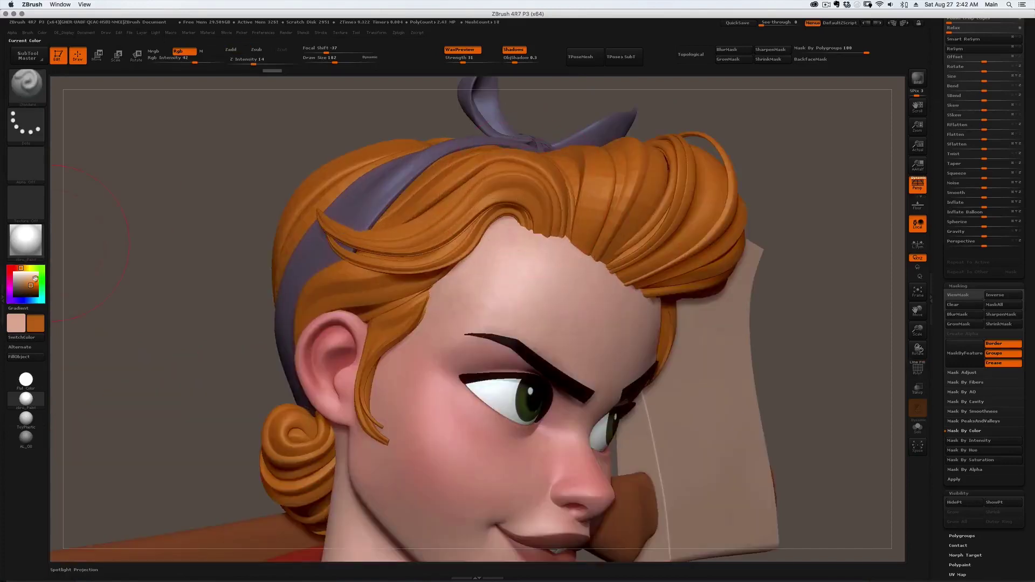
Choose a darker brown, set the brush size to about 120 and shade the hair strands above the near temple.
left_click_drag(29, 285, 32, 290)
key("s")
left_click_drag(489, 195, 483, 195)
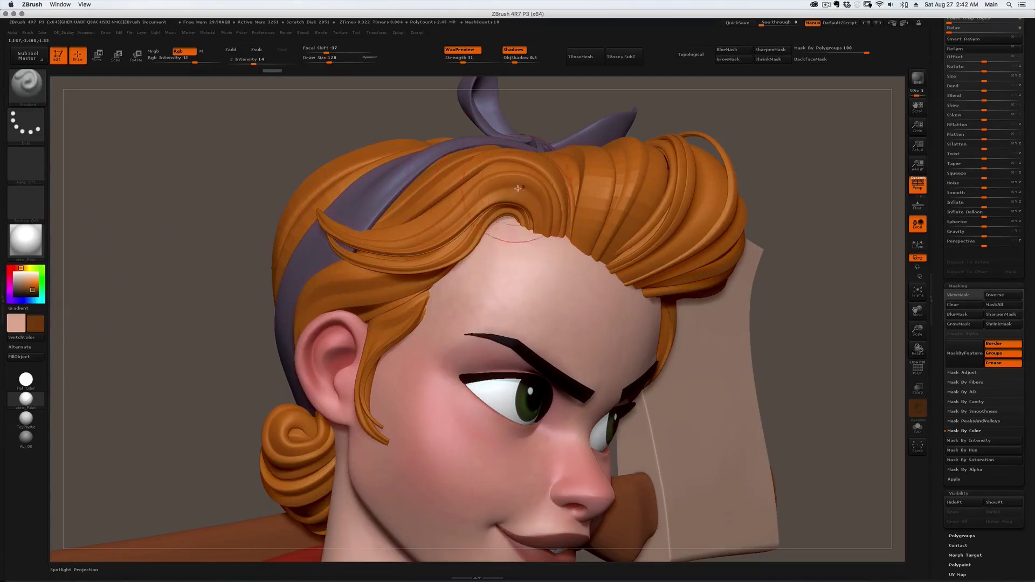
mouse_move(539, 212)
left_mouse_down()
mouse_move(550, 226)
mouse_move(596, 205)
mouse_move(524, 214)
left_mouse_up()
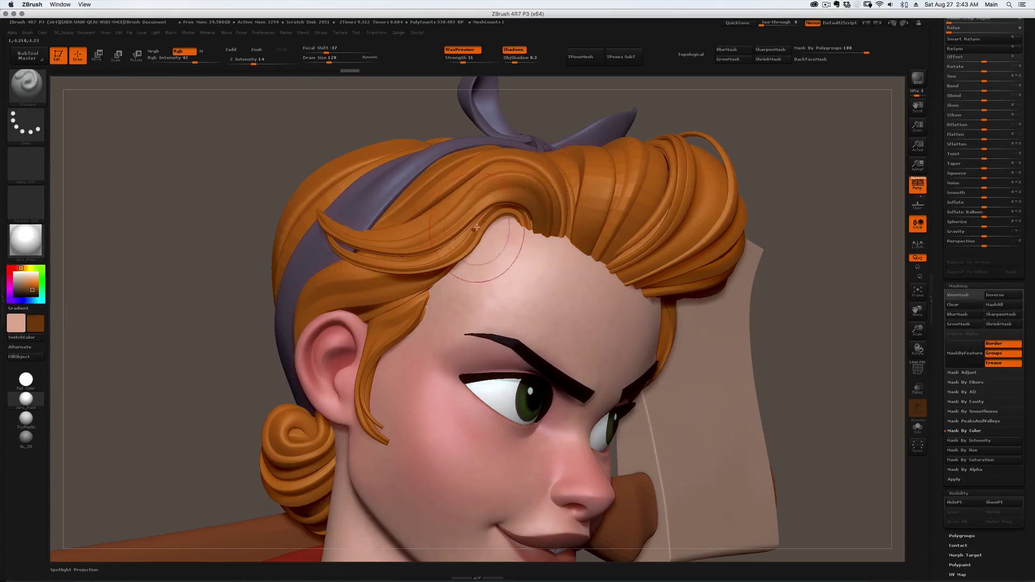
mouse_move(479, 240)
left_mouse_down()
mouse_move(469, 241)
mouse_move(504, 214)
mouse_move(534, 228)
left_mouse_up()
Darken the roots of the quiff strands along the forehead hairline with the dark brown.
right_click_drag(636, 223, 629, 201)
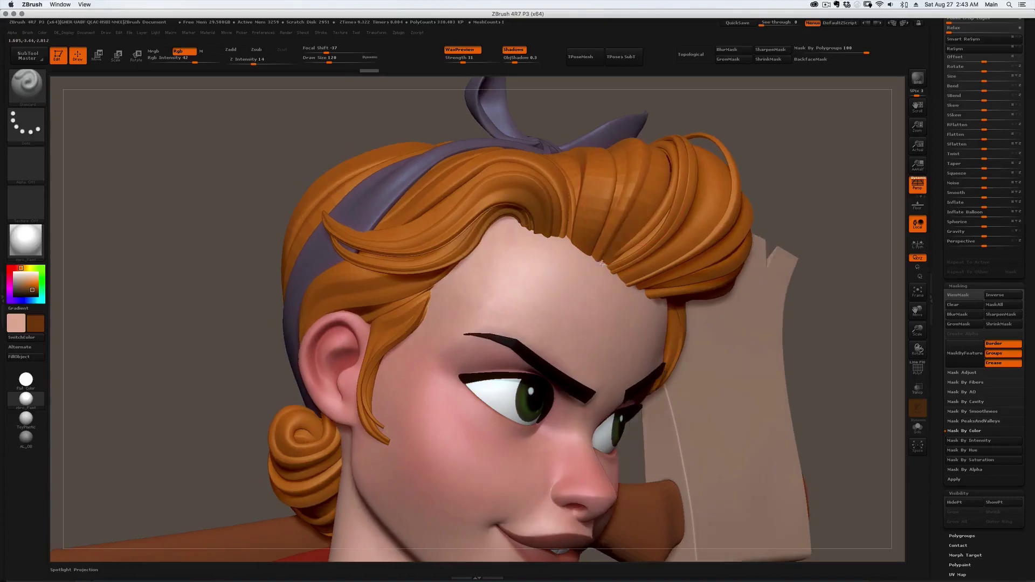
left_click_drag(612, 239, 602, 254)
right_click_drag(626, 234, 656, 224)
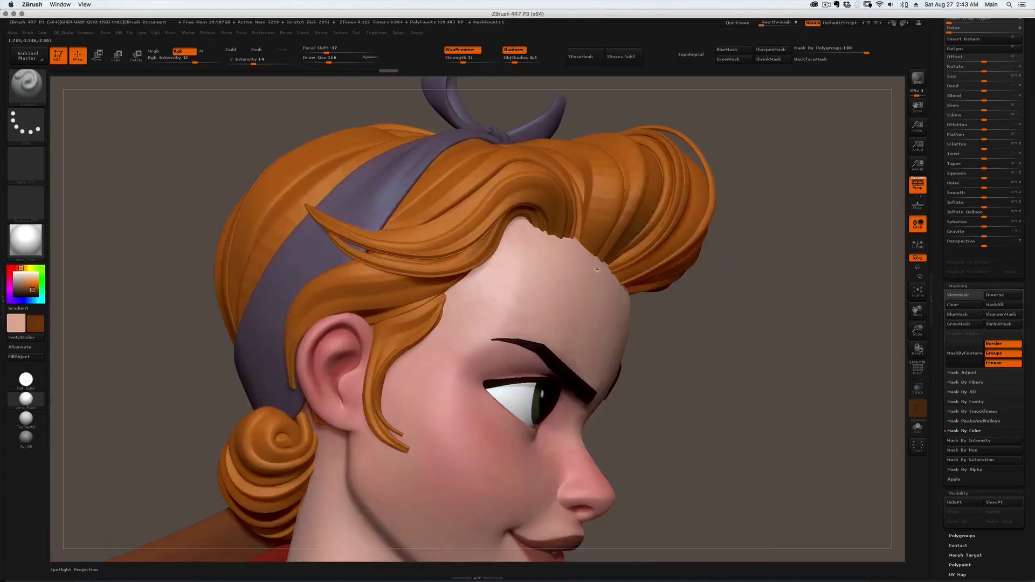
left_click_drag(597, 269, 664, 217)
right_click_drag(681, 185, 660, 218)
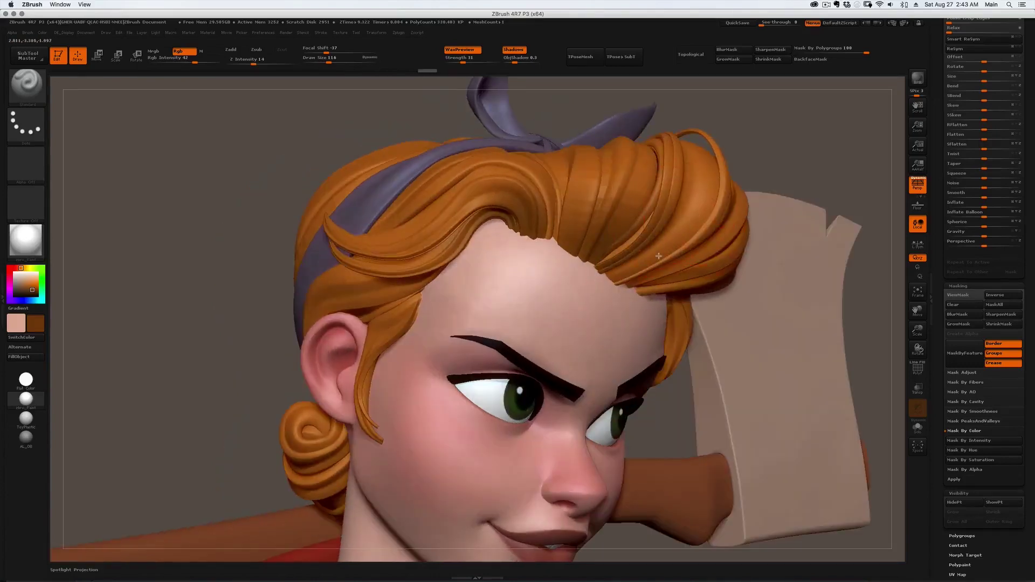
left_click_drag(659, 256, 616, 278)
Shade the underside of the quiff where its strands meet the forehead, working towards the far temple.
right_click_drag(603, 301, 642, 237)
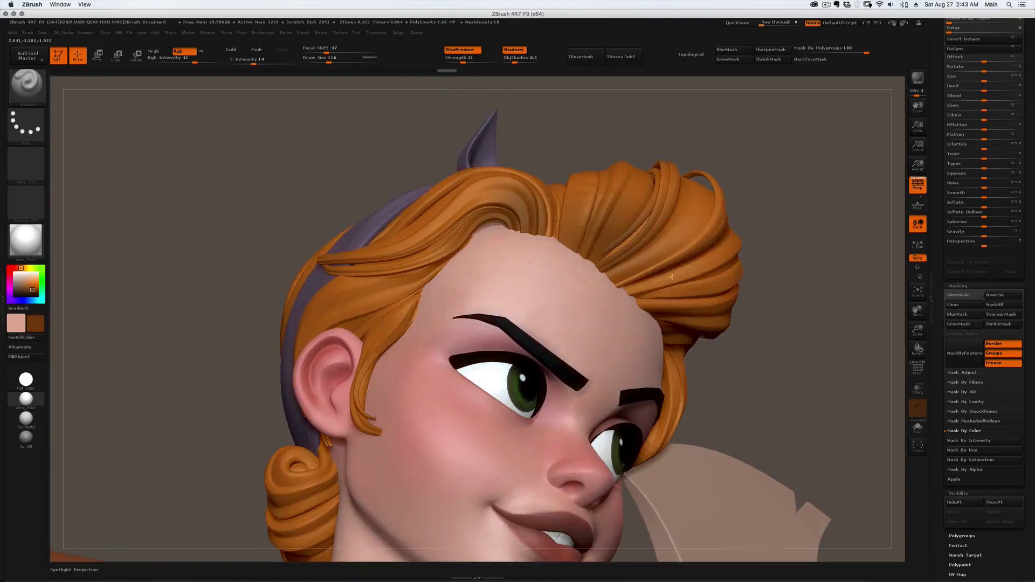
left_click_drag(656, 281, 670, 274)
right_click_drag(664, 261, 719, 267)
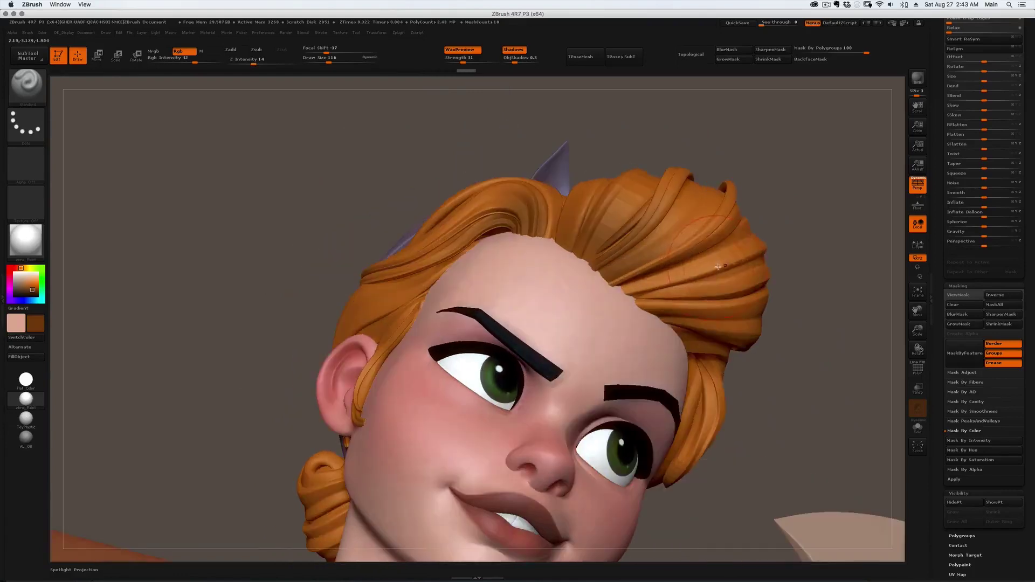
mouse_move(629, 291)
left_mouse_down()
mouse_move(652, 282)
mouse_move(630, 288)
left_mouse_up()
right_click_drag(669, 282, 719, 269)
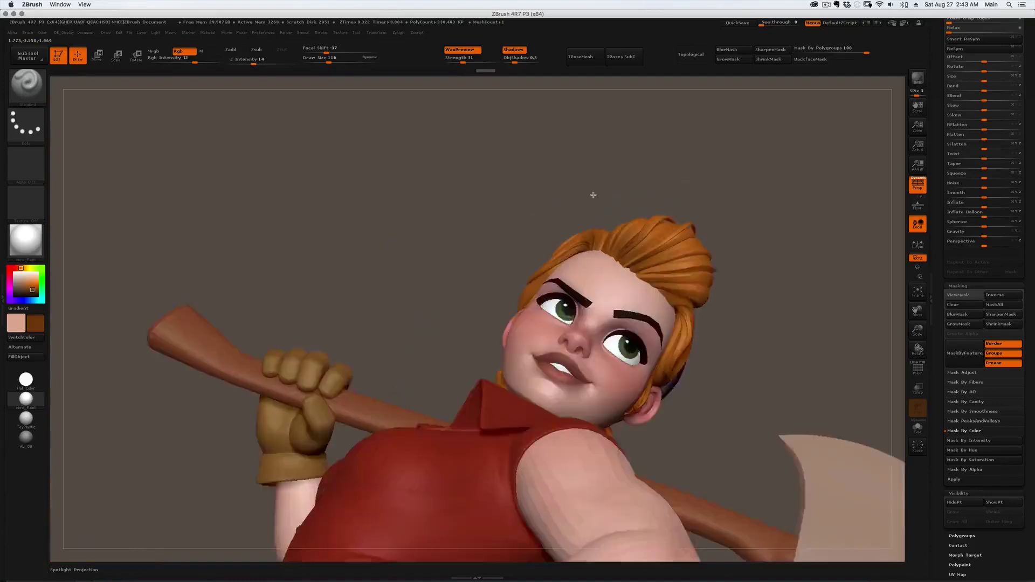
Swap the painting colours, choose a light orange for highlights and reduce the brush size to about 65.
right_click_drag(592, 194, 561, 250)
right_click_drag(669, 178, 465, 195, "ctrl")
key("v")
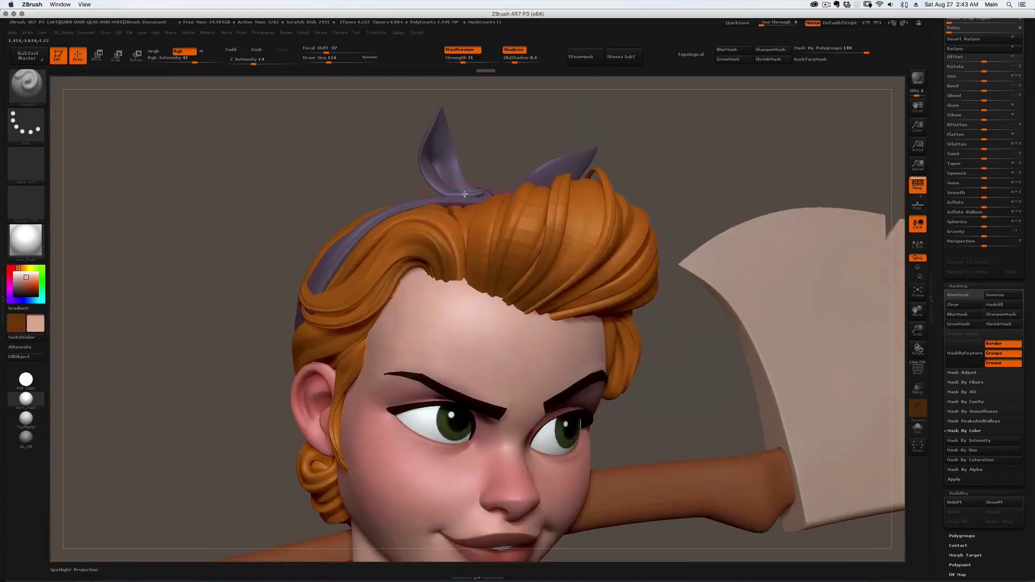
key("c")
right_click_drag(325, 219, 531, 220)
key("s")
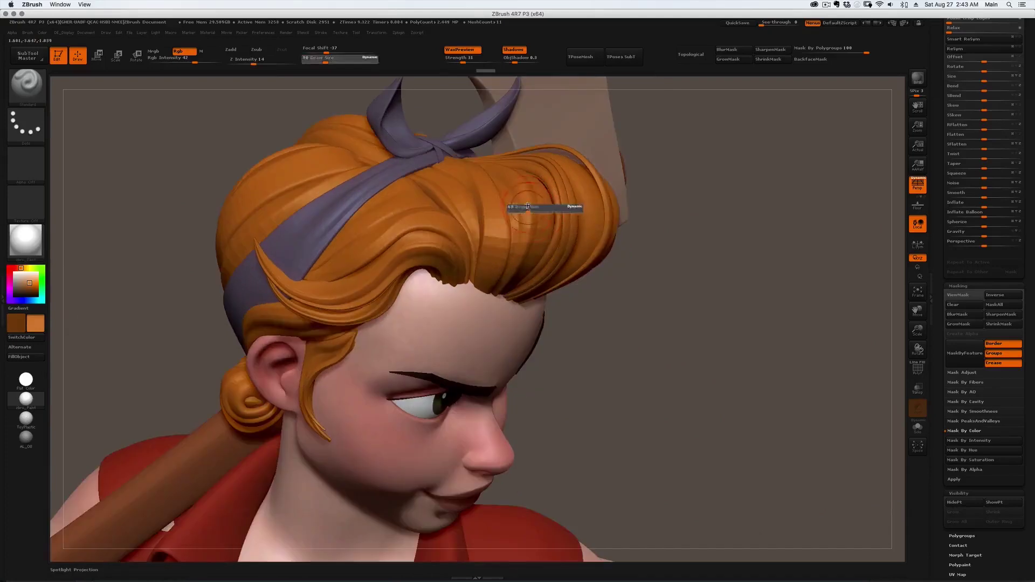
left_click_drag(530, 209, 528, 209)
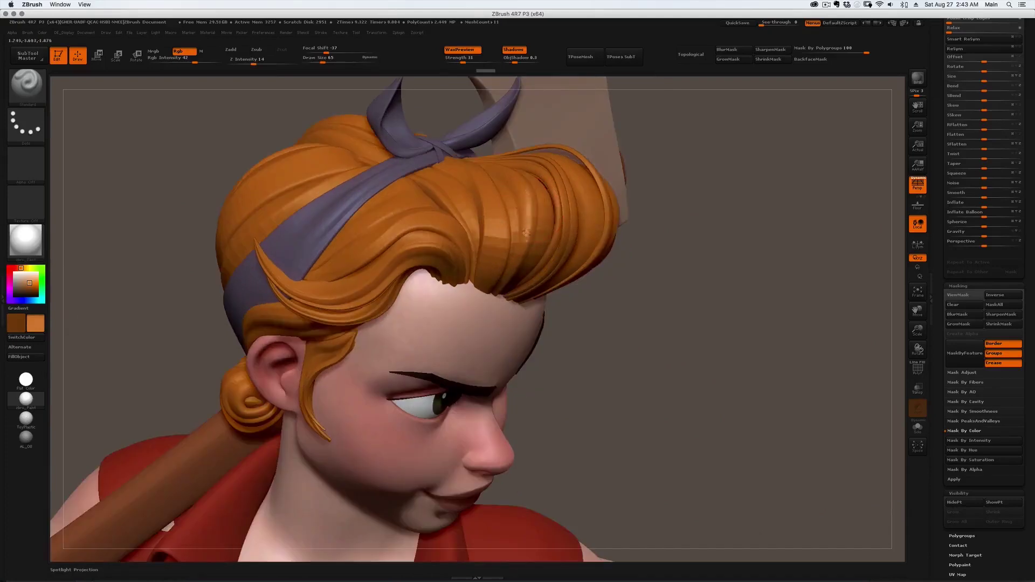
Paint light orange highlights over the raised crests of the quiff strands.
right_click_drag(521, 240, 540, 211)
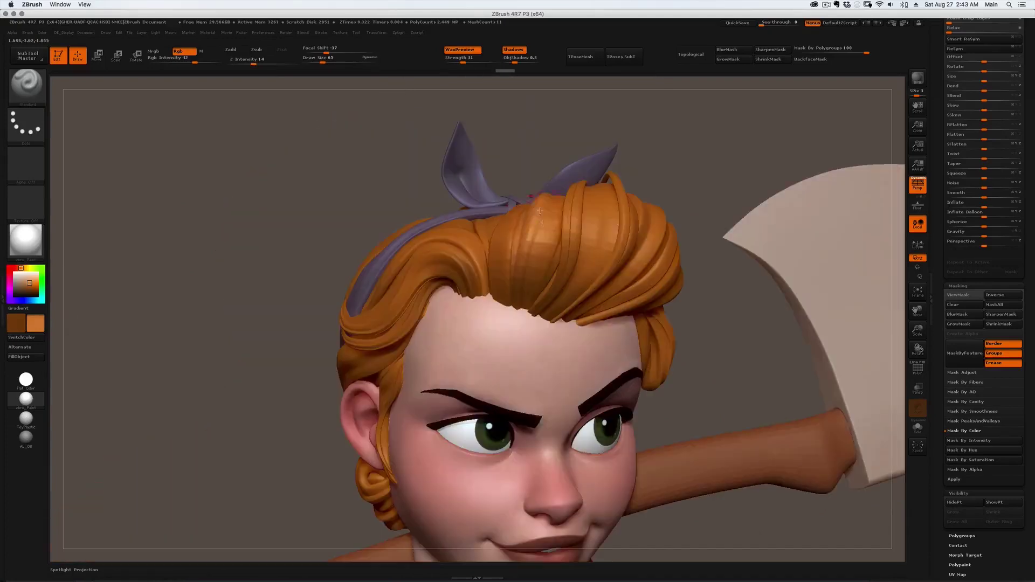
left_click(509, 226, "alt")
left_click_drag(601, 210, 621, 242)
right_click_drag(621, 242, 640, 233)
left_click_drag(640, 233, 659, 254)
Enlarge the brush to about 100 and highlight the quiff strands on the opposite side of the head.
mouse_move(659, 253)
right_mouse_down()
mouse_move(682, 253)
mouse_move(703, 283)
right_mouse_up()
key("s")
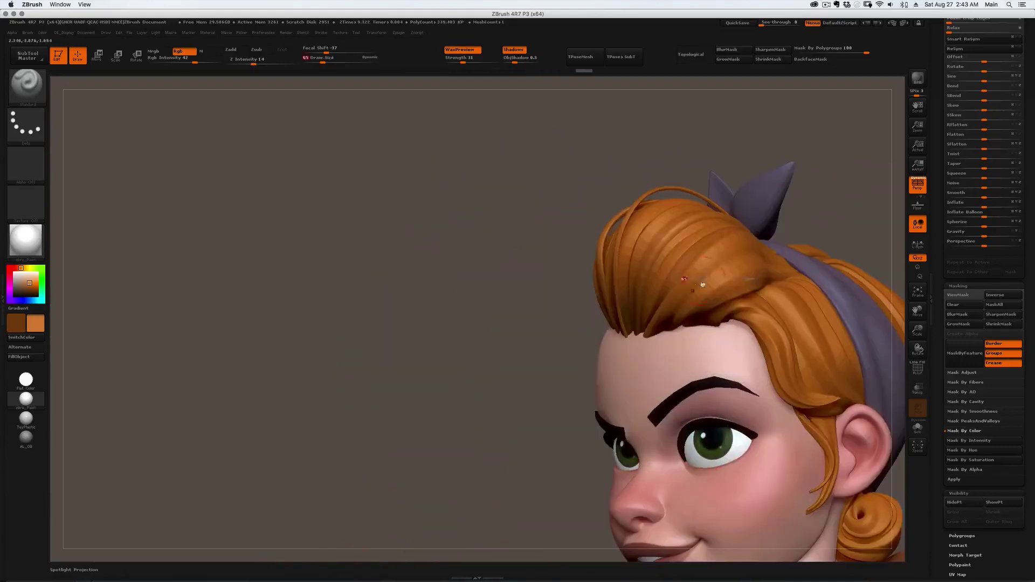
left_click_drag(703, 285, 706, 275)
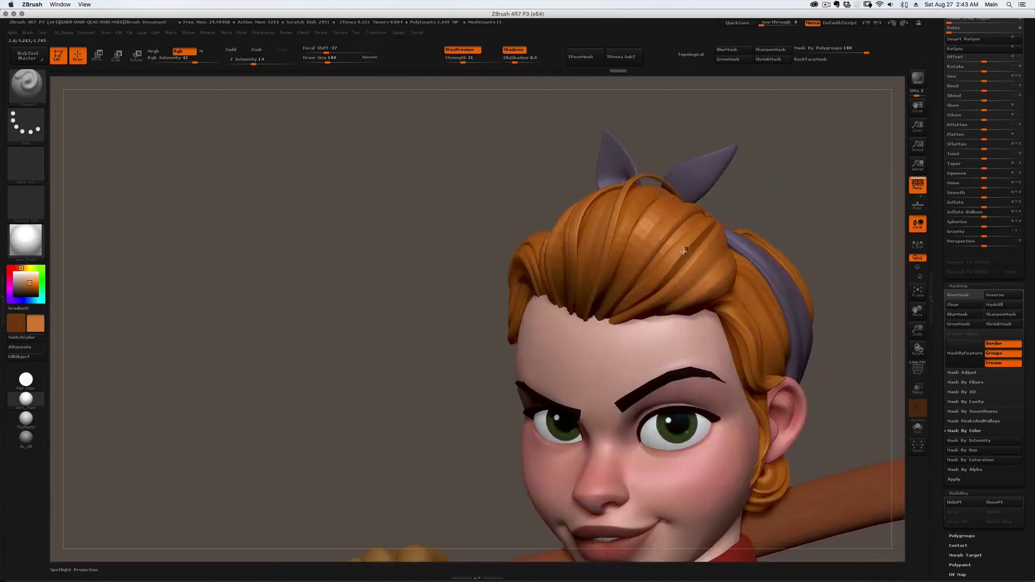
mouse_move(684, 250)
left_mouse_down()
mouse_move(669, 264)
mouse_move(662, 241)
left_mouse_up()
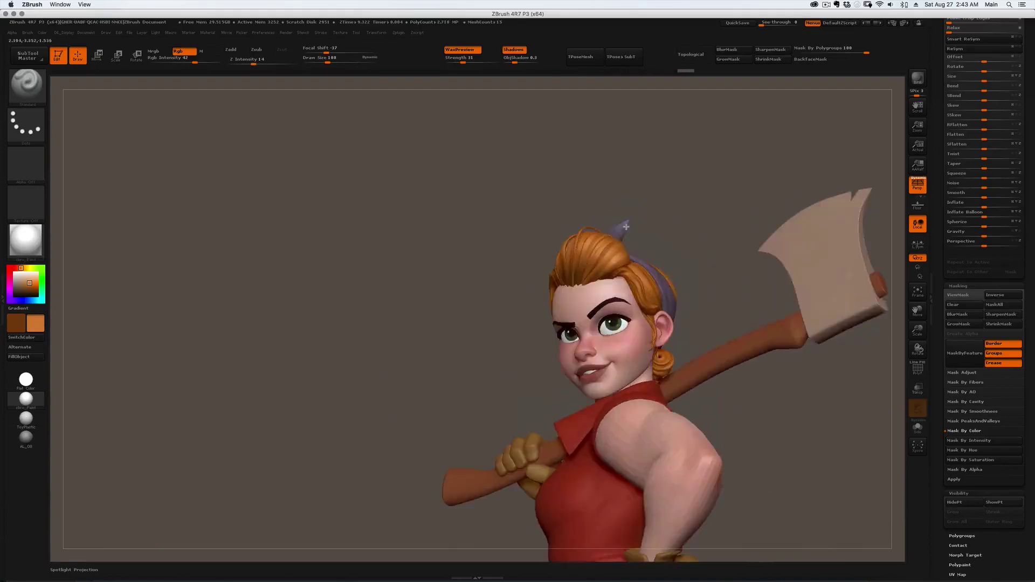
Switch back to the dark brown and shade the side hair strands between the forehead, headband and ear.
key("v")
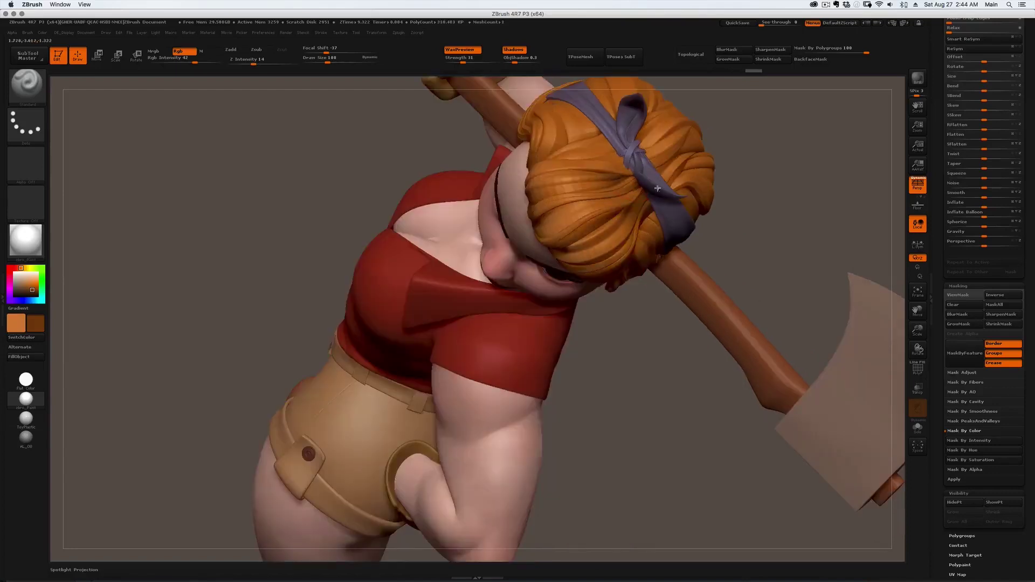
right_click_drag(658, 188, 671, 248)
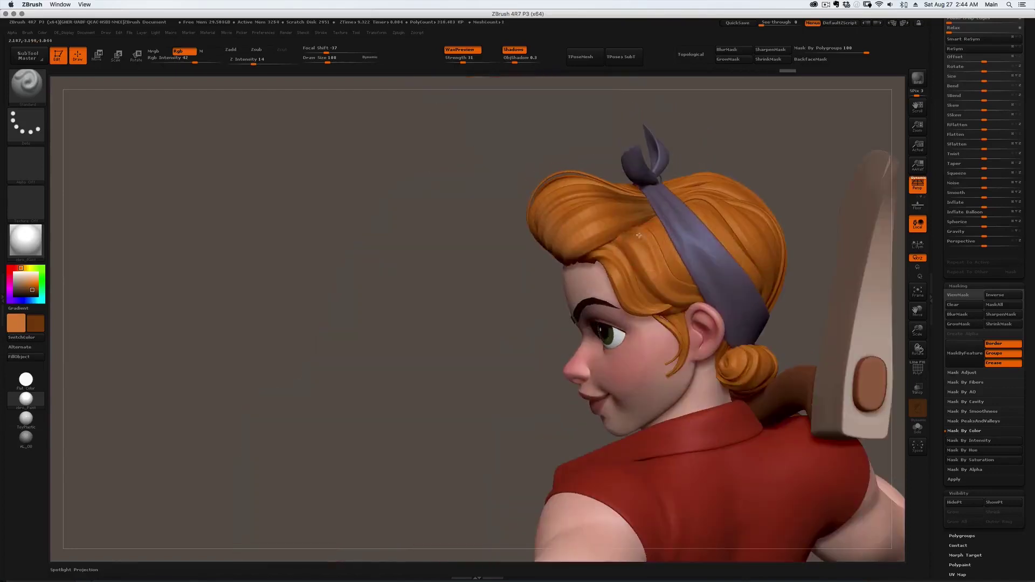
left_click_drag(638, 235, 648, 273)
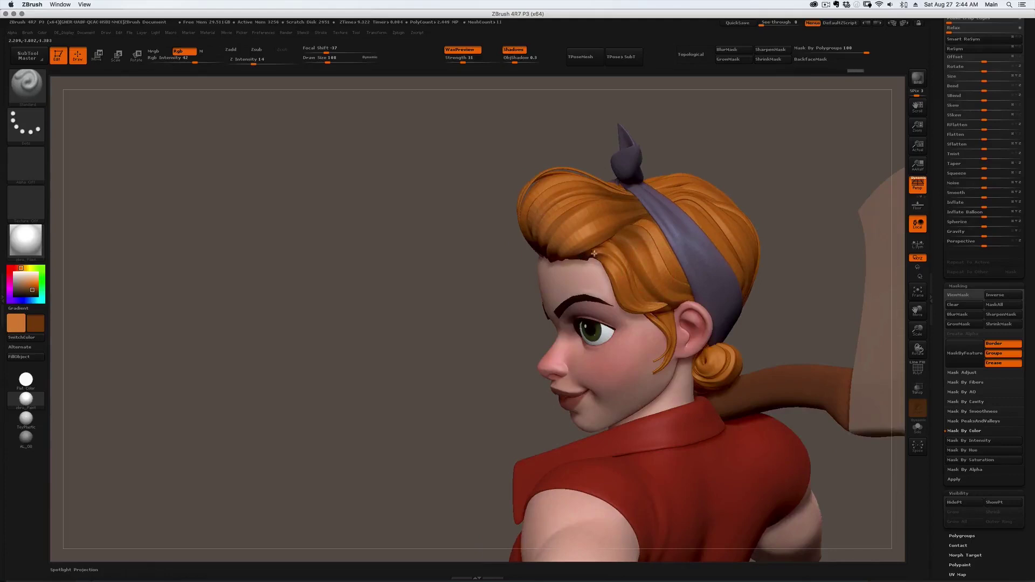
left_click_drag(585, 255, 636, 296)
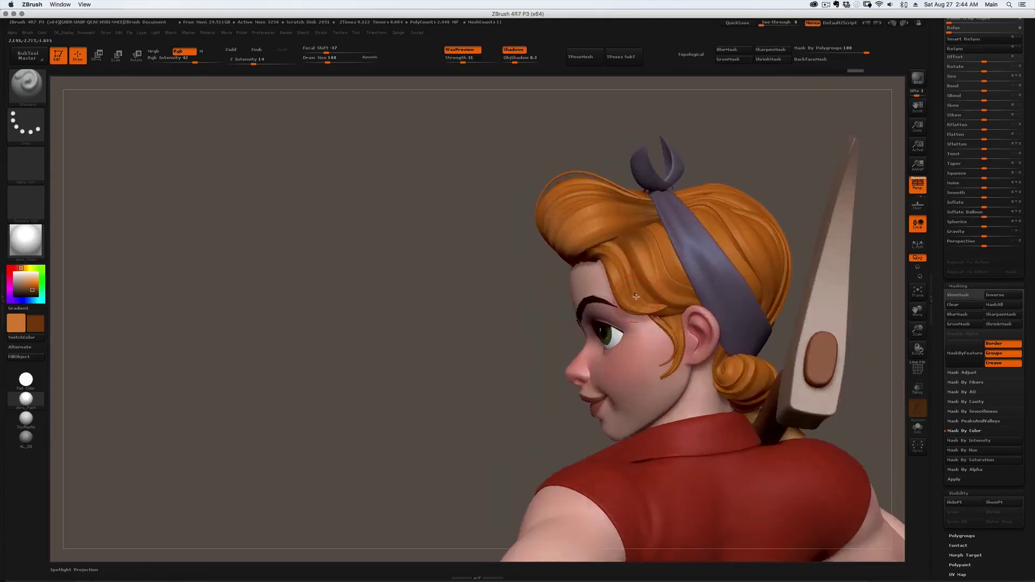
left_click(681, 328, "alt")
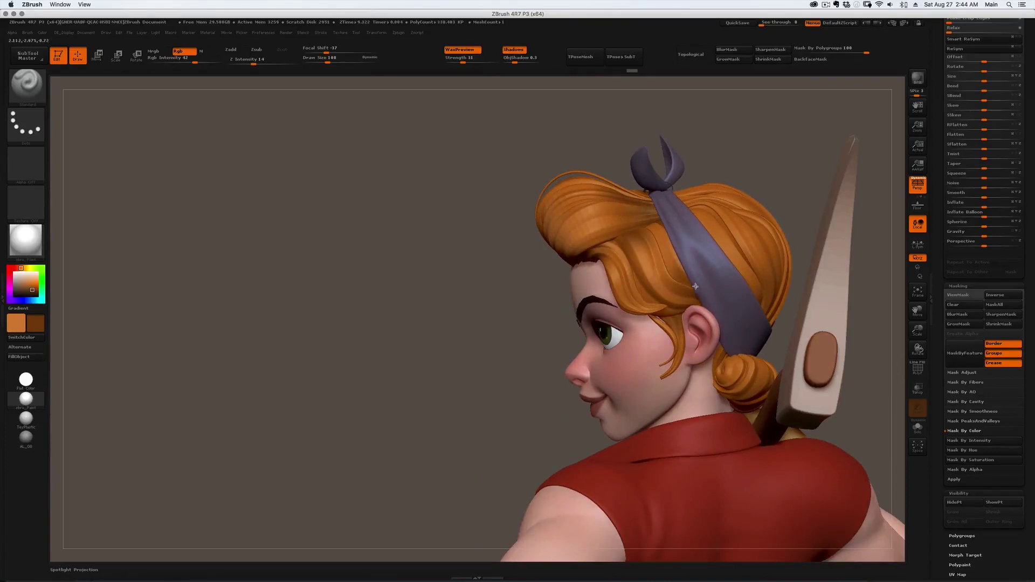
left_click_drag(743, 288, 627, 241)
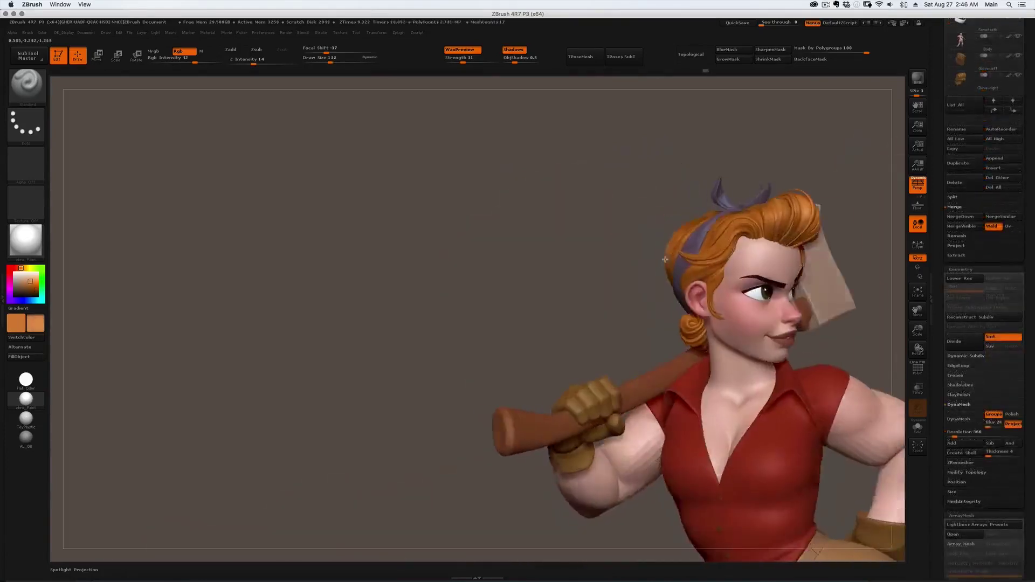
Brighten the front quiff strands with light orange highlights.
mouse_move(650, 243)
left_mouse_down()
mouse_move(605, 302)
mouse_move(666, 334)
mouse_move(591, 334)
mouse_move(574, 323)
mouse_move(589, 296)
mouse_move(540, 324)
mouse_move(528, 301)
left_mouse_up()
right_click_drag(521, 209, 575, 159, "ctrl")
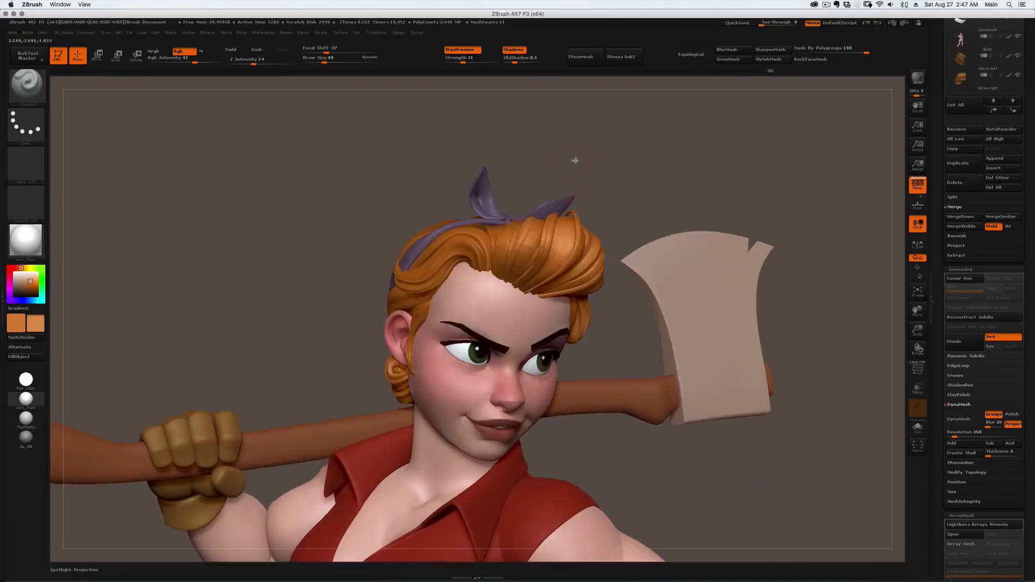
right_click_drag(564, 254, 580, 233)
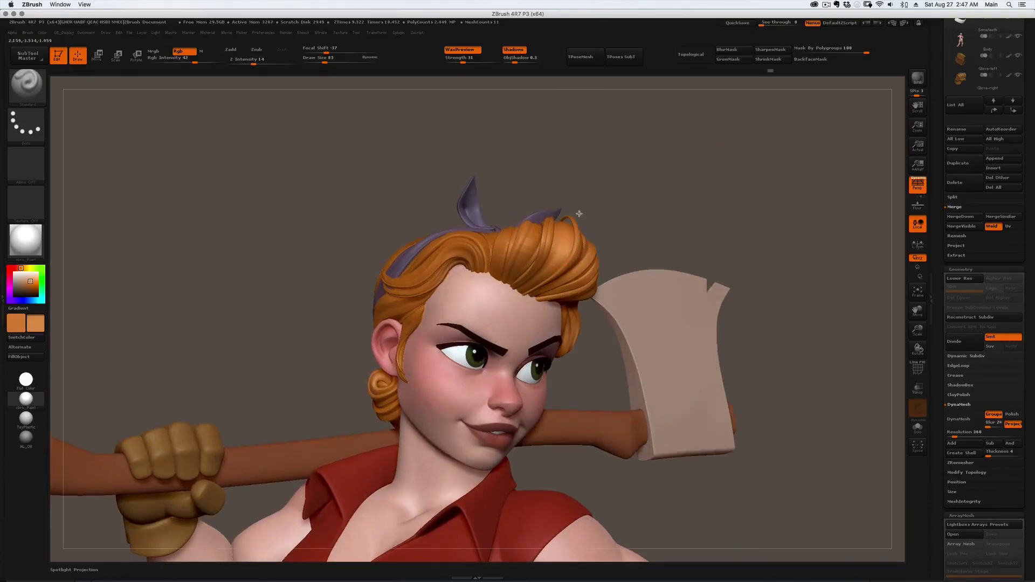
left_click_drag(581, 243, 574, 230)
left_click_drag(557, 277, 520, 294)
Sample a darker tone from the hair and deepen the shading around the base of the quiff.
mouse_move(531, 278)
right_mouse_down()
mouse_move(540, 254)
mouse_move(534, 222)
mouse_move(504, 237)
right_mouse_up()
key("c")
left_click_drag(509, 277, 531, 283)
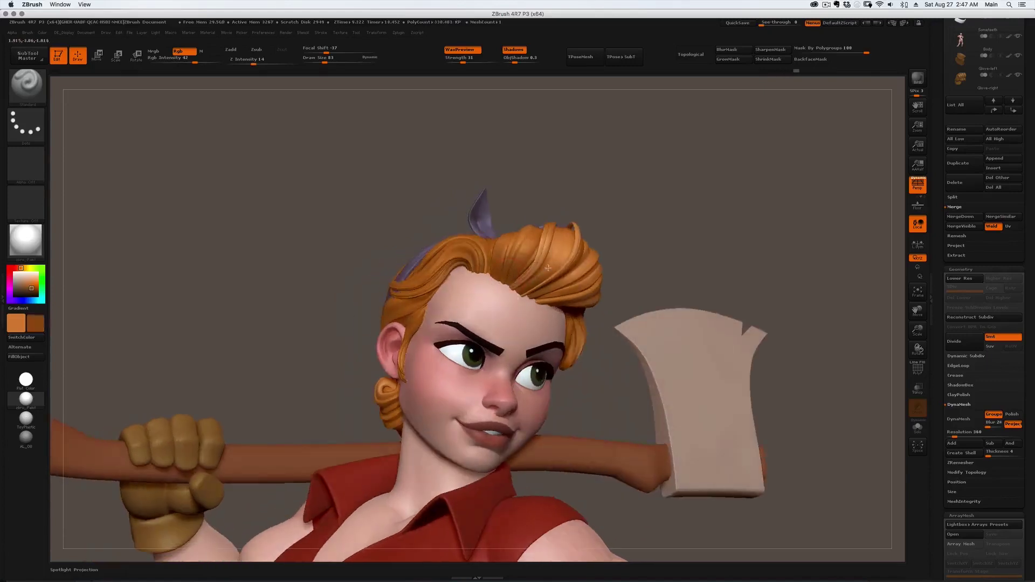
right_click_drag(531, 283, 544, 265)
mouse_move(545, 299)
left_mouse_down()
mouse_move(571, 309)
mouse_move(521, 298)
mouse_move(500, 266)
mouse_move(477, 270)
left_mouse_up()
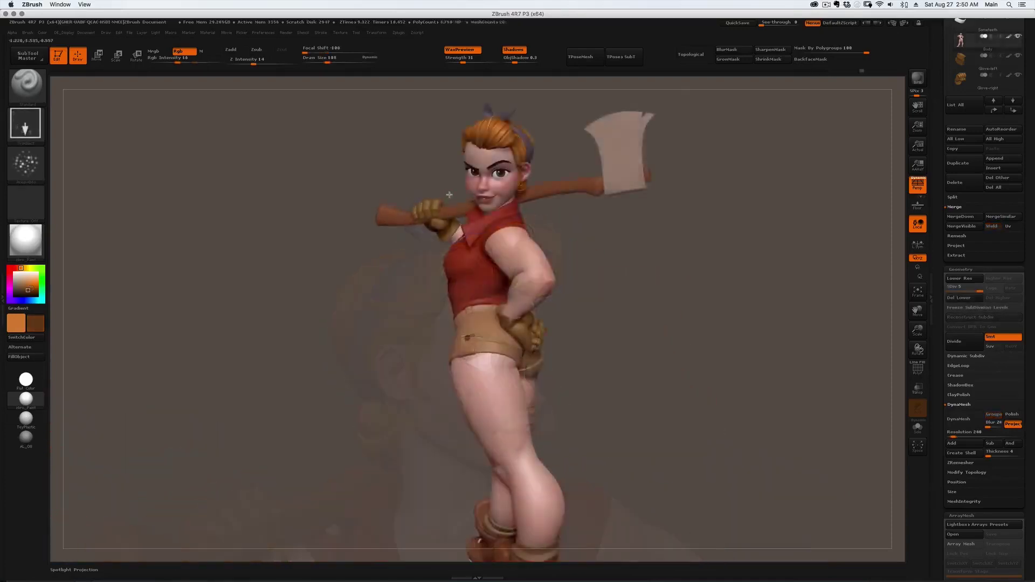
Examine the colouring of the whole character from the side, back and front.
left_click_drag(449, 195, 596, 208)
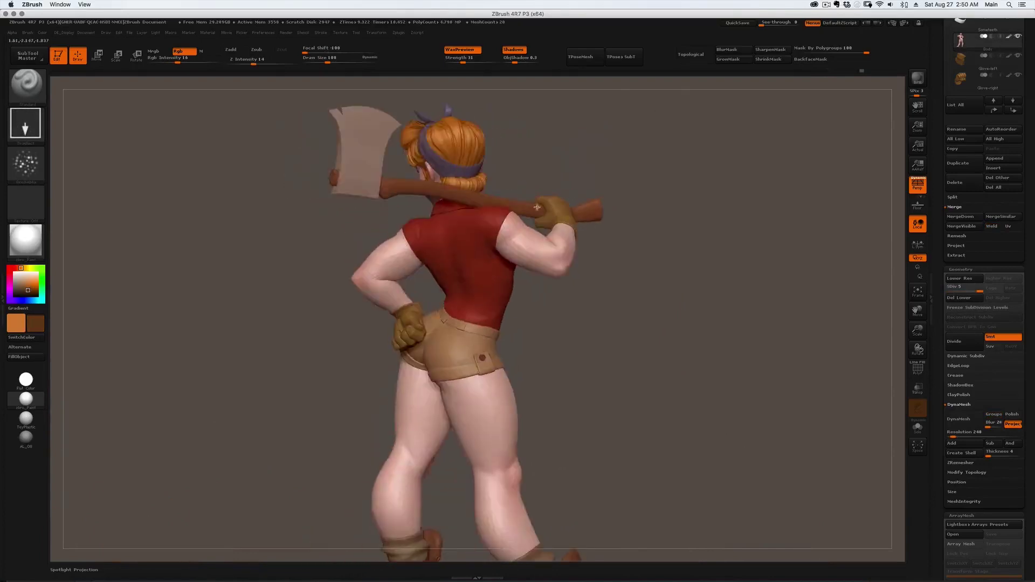
left_click_drag(402, 227, 489, 183)
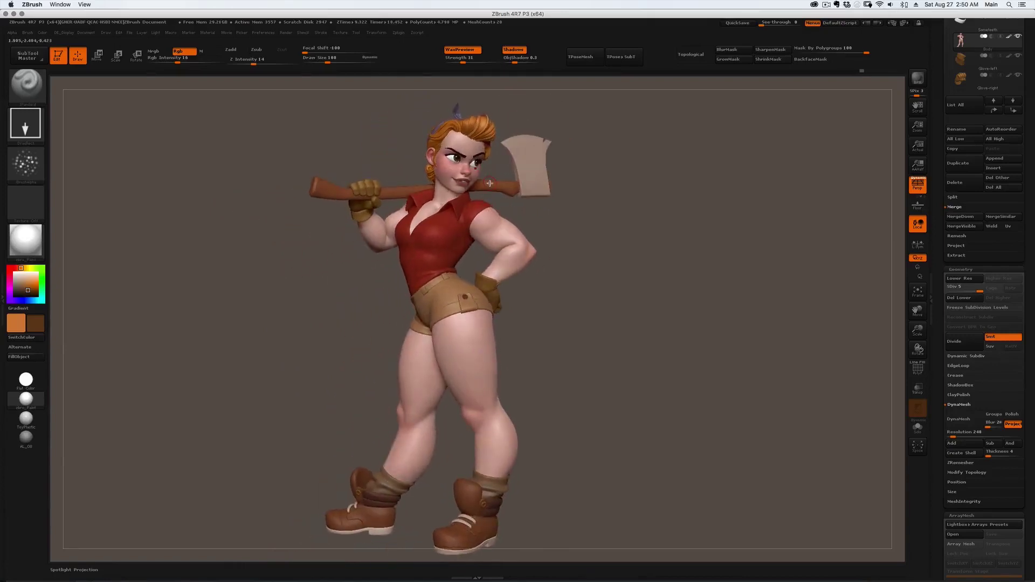
left_click_drag(332, 328, 558, 245)
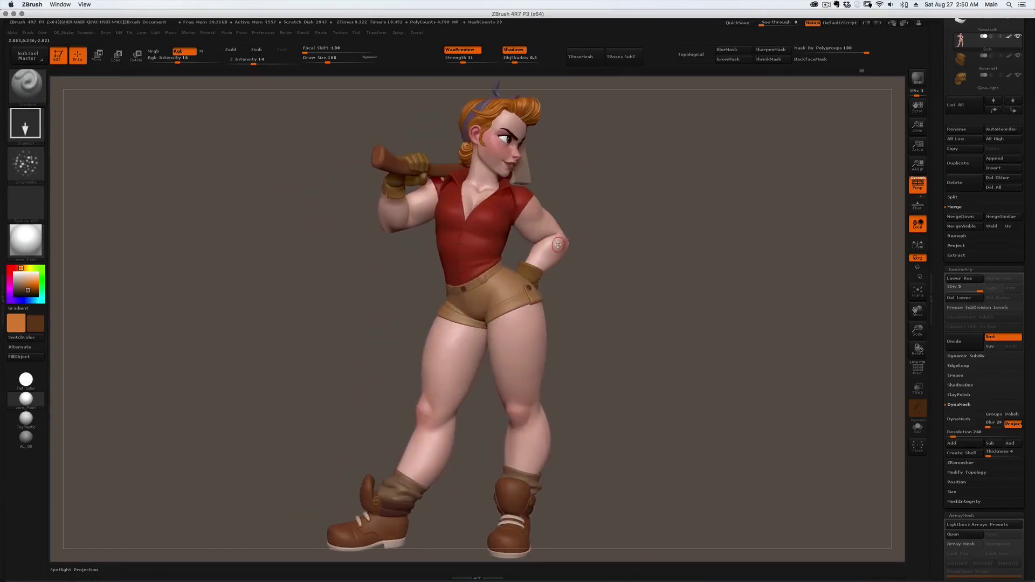